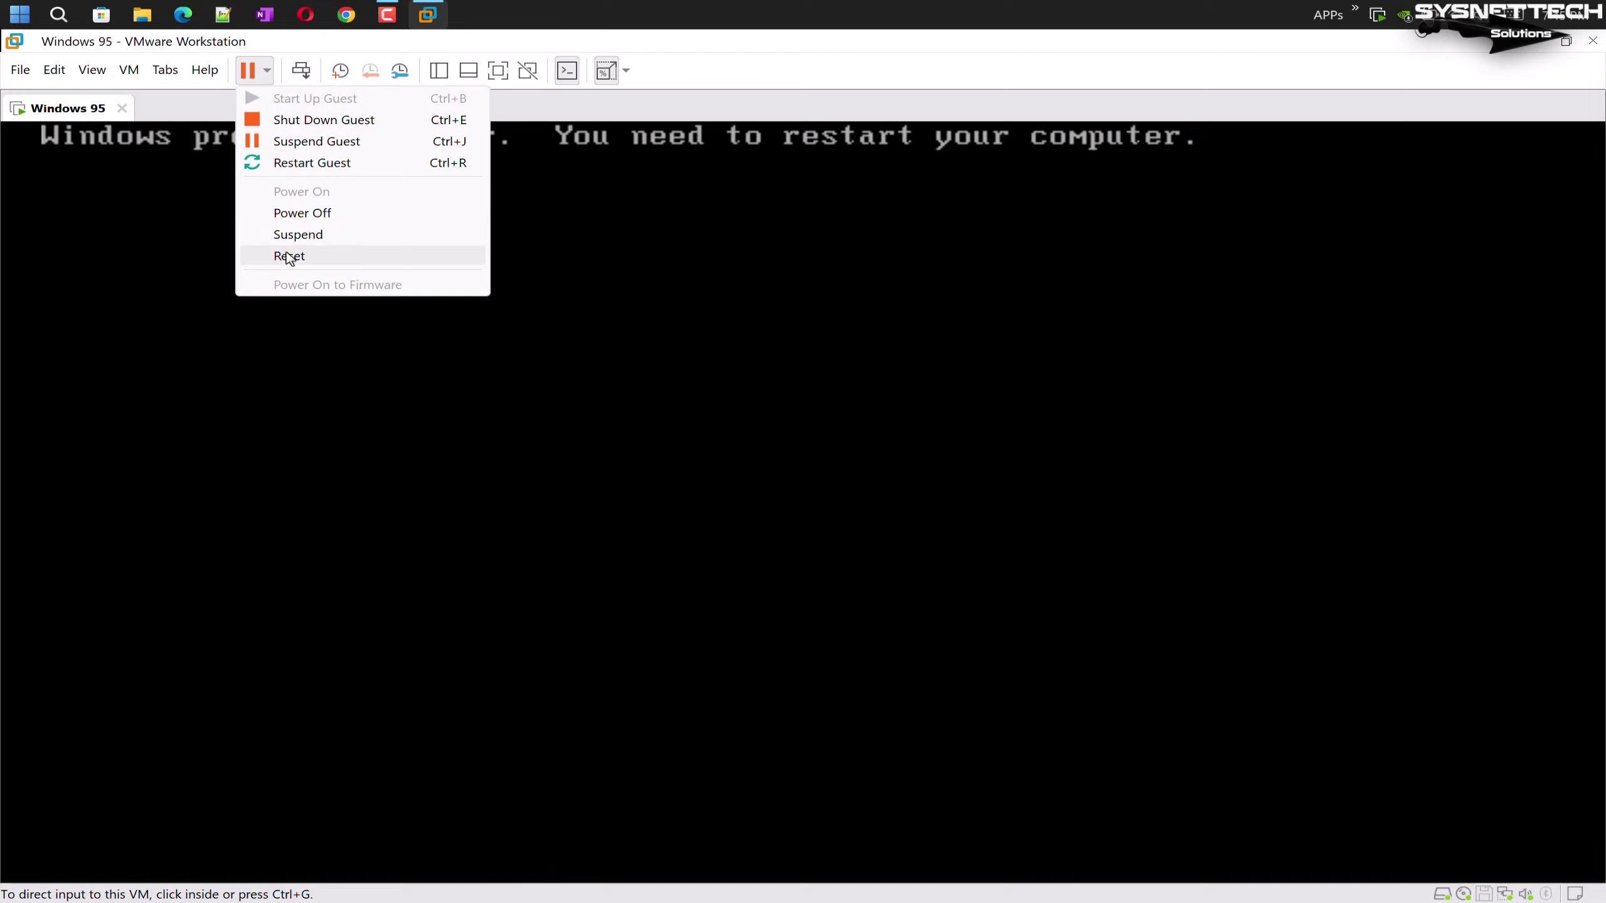
Reset the Windows 95 virtual machine and try to boot it in Normal mode
left_click(289, 256)
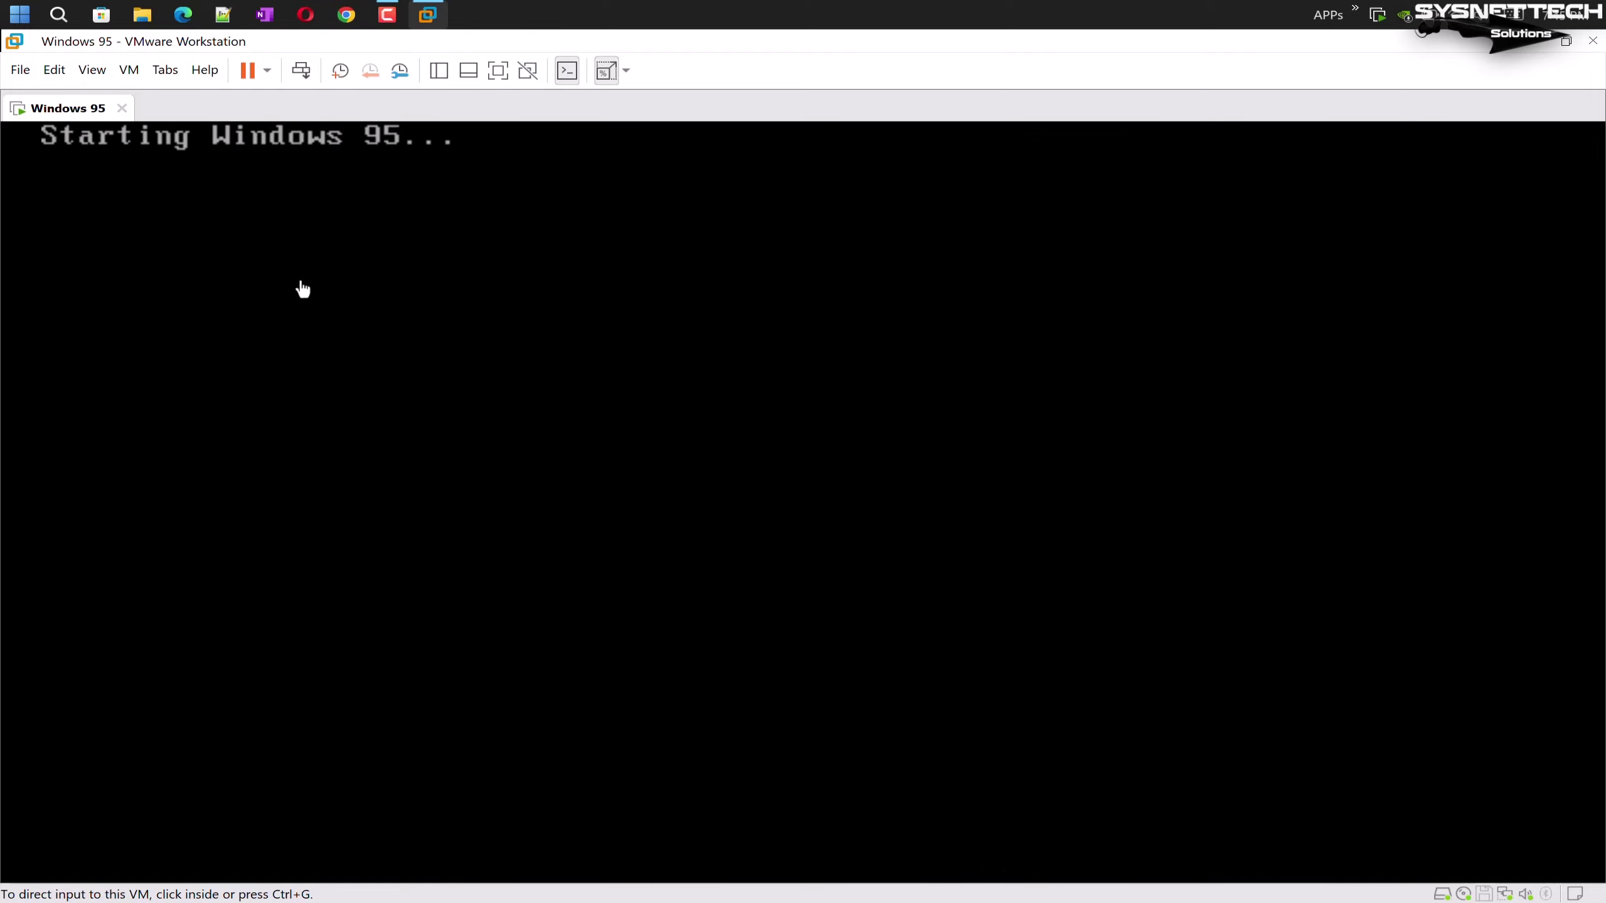
left_click(553, 402)
key("Up")
key("Up")
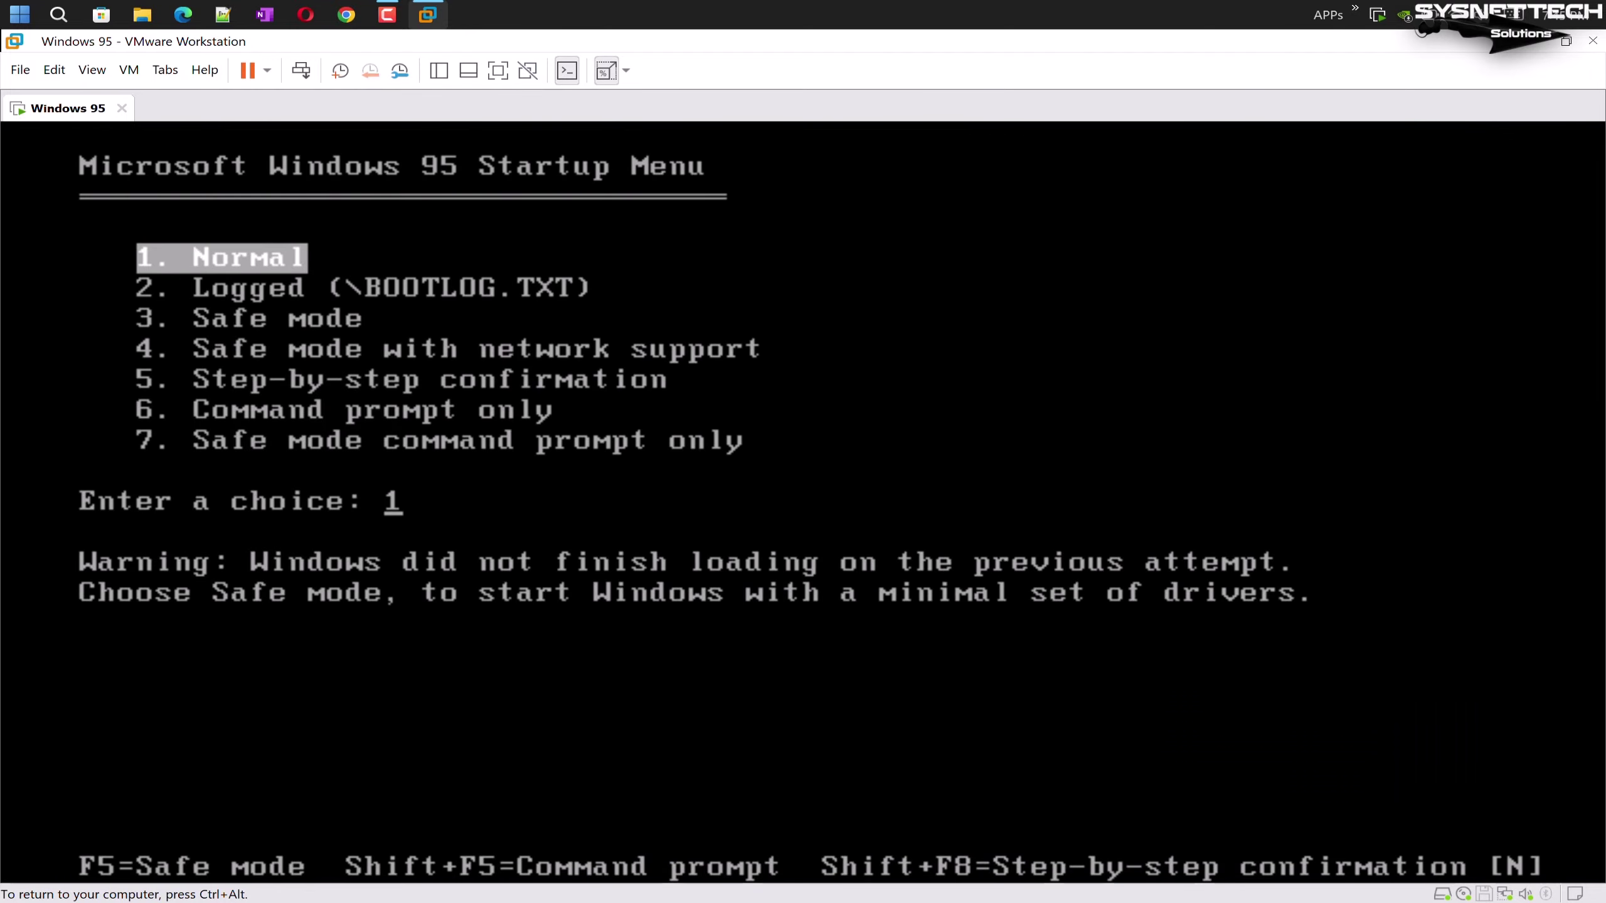
key("Return")
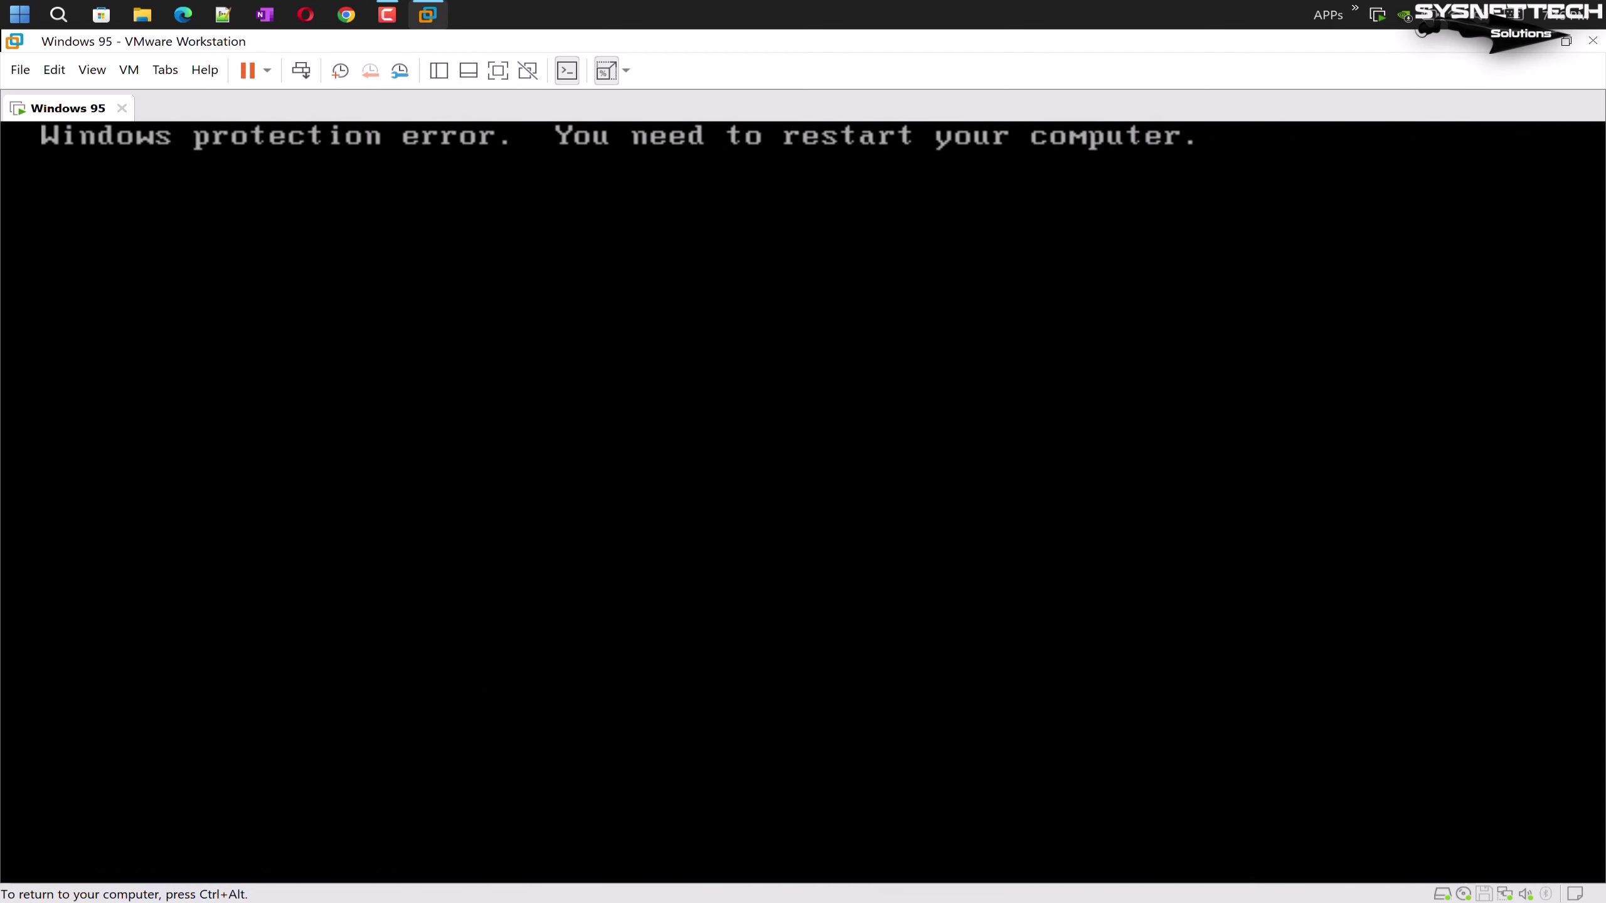
Power the virtual machine off and on again, and try to start Windows 95 with the Normal option
key("ctrl+alt")
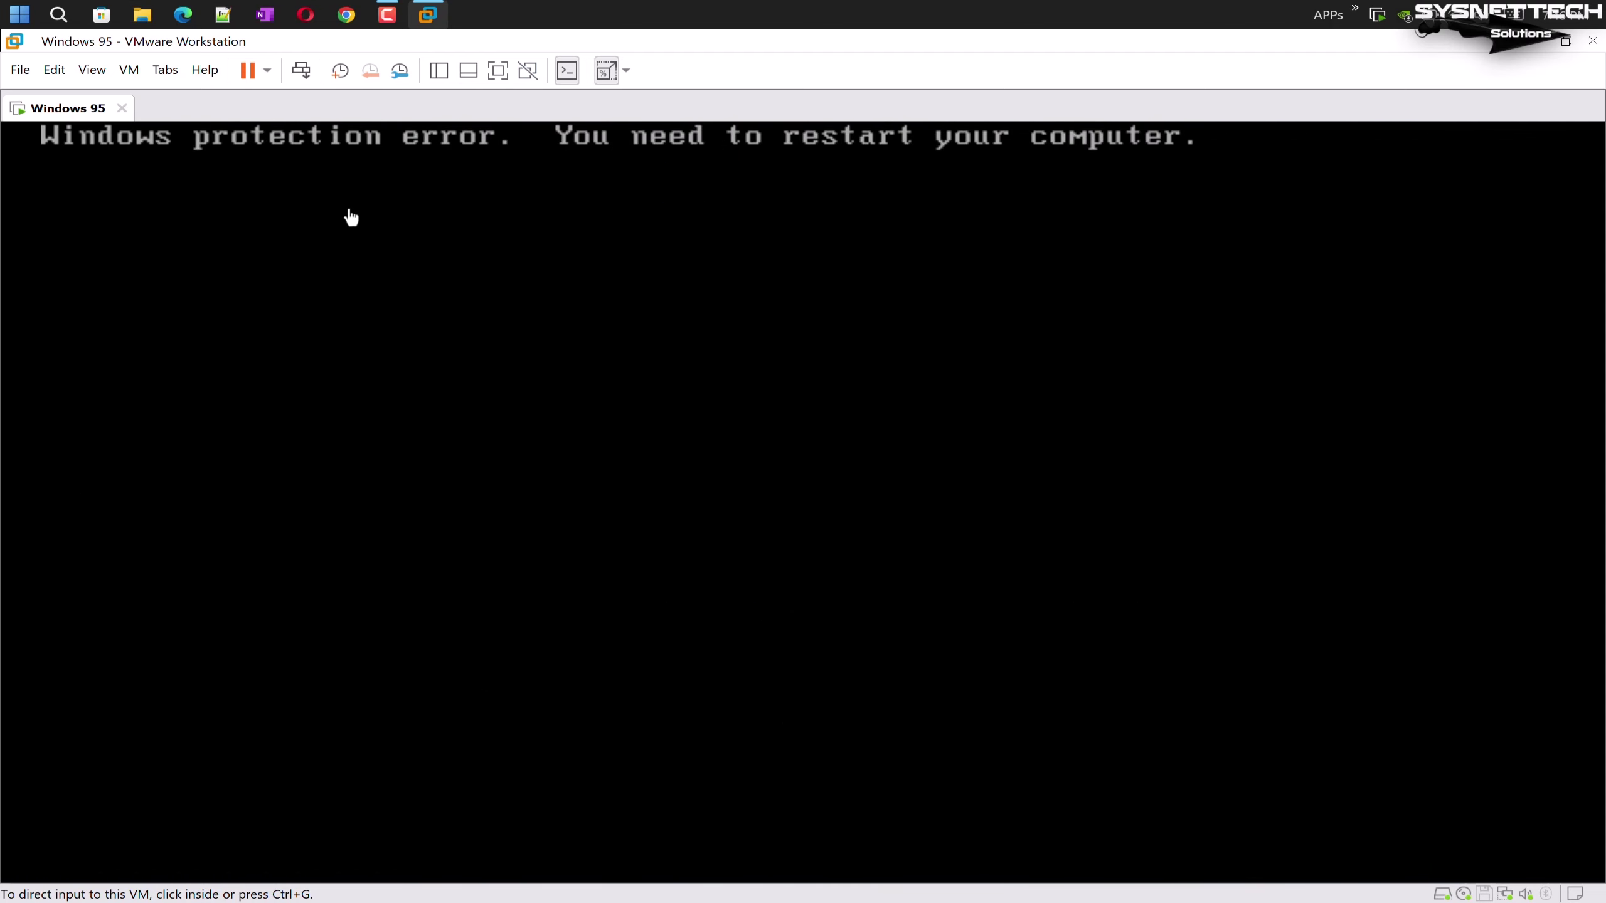
left_click(266, 70)
left_click(335, 215)
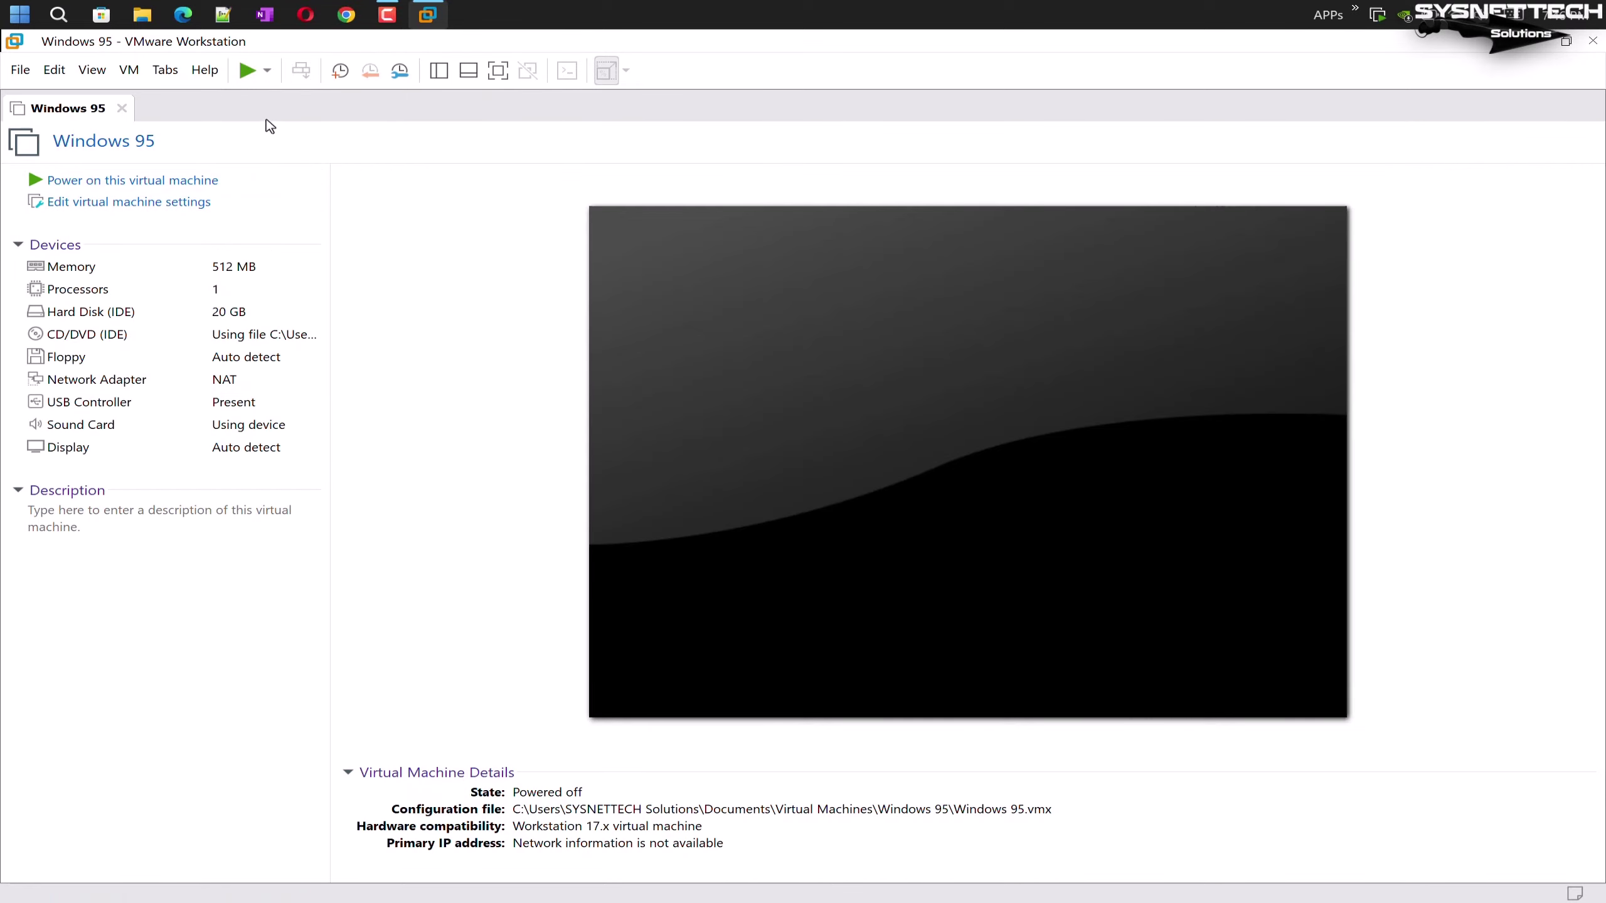
left_click(246, 70)
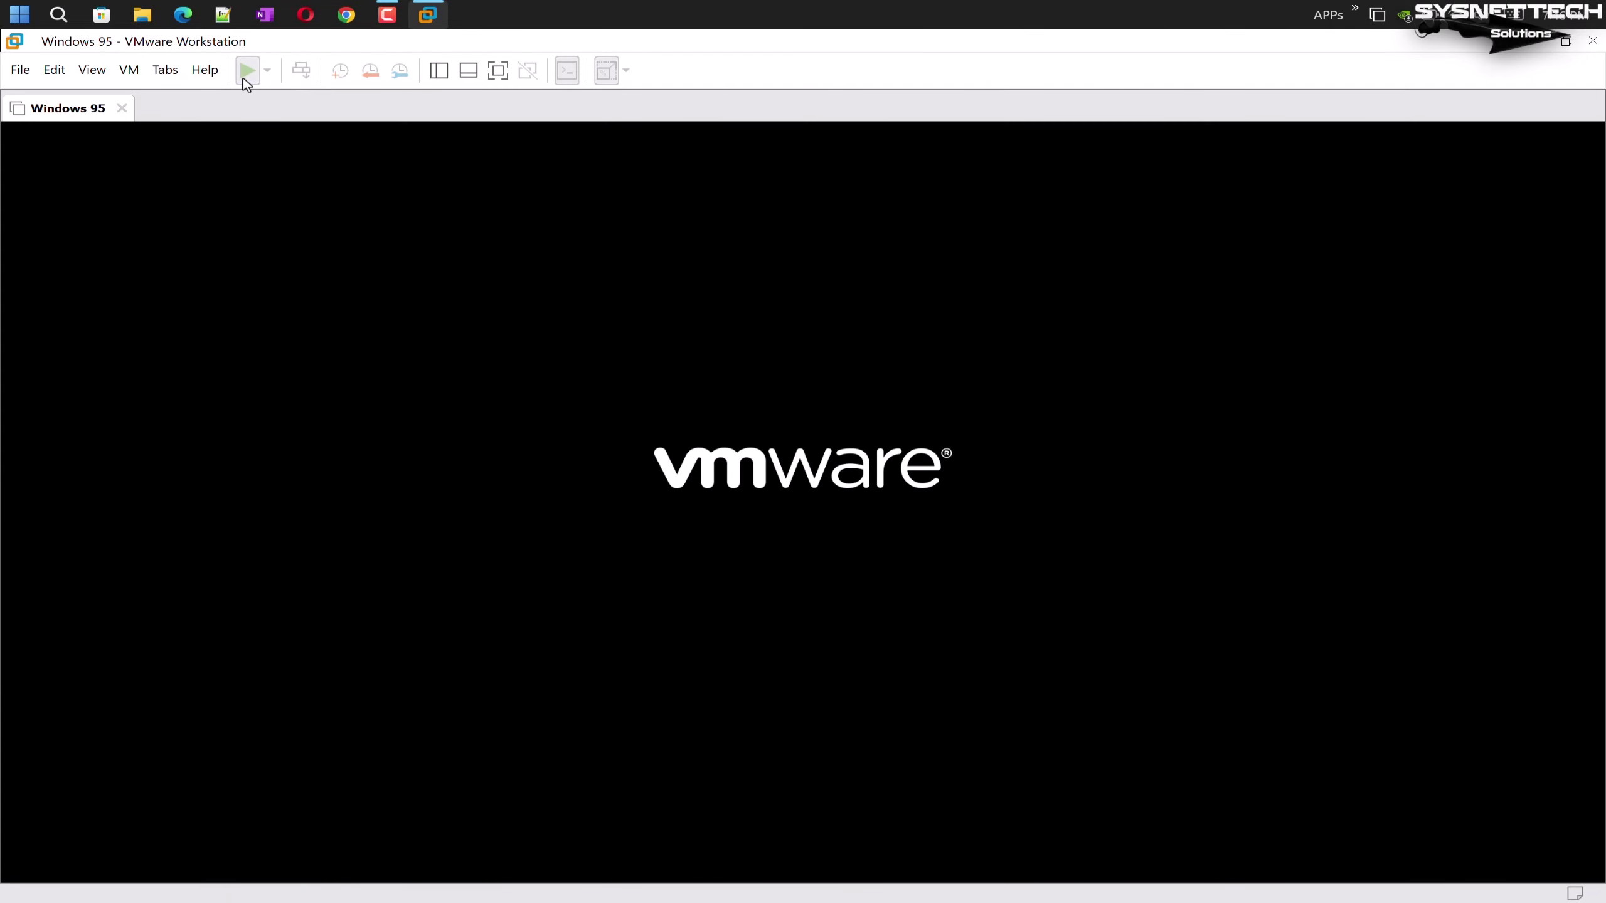
left_click(933, 518)
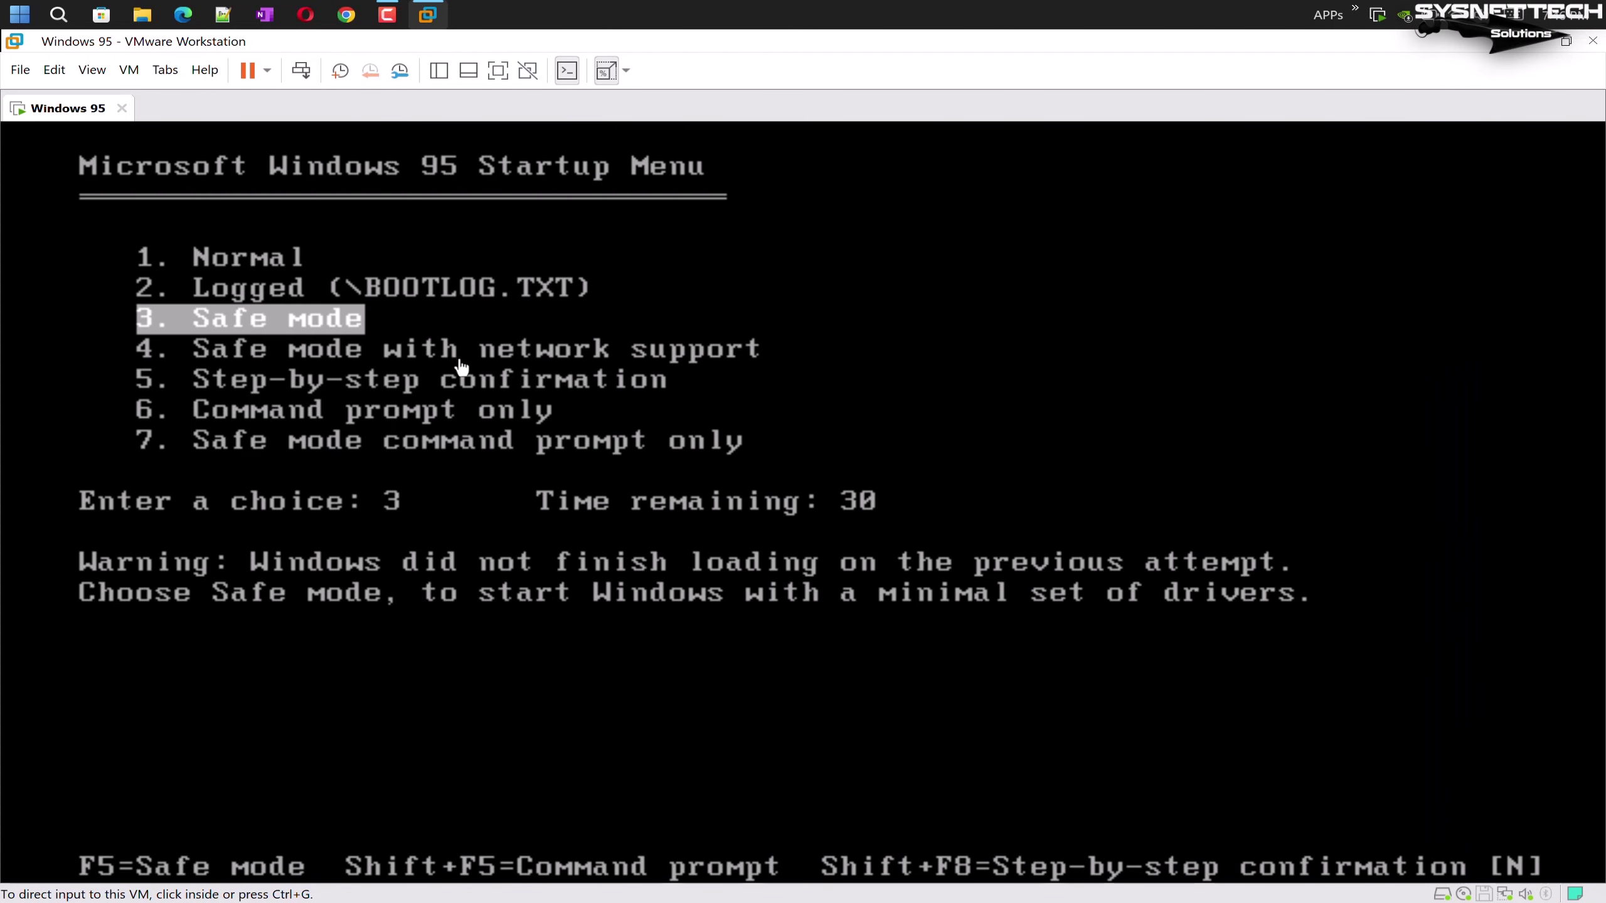
left_click(431, 354)
key("1")
key("Return")
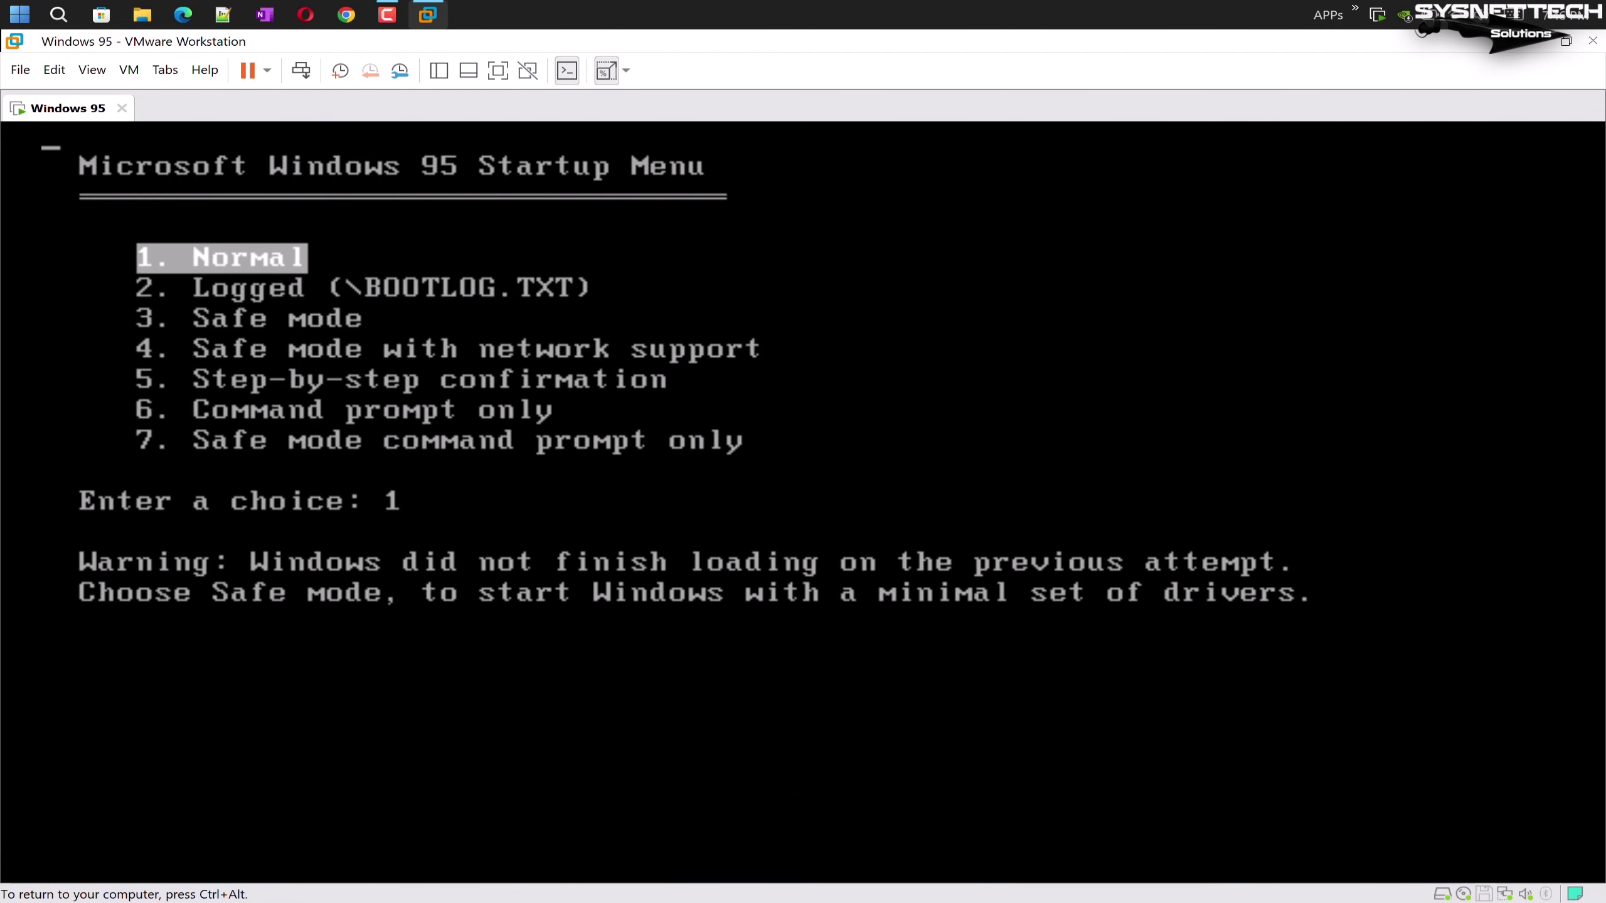
key("Return")
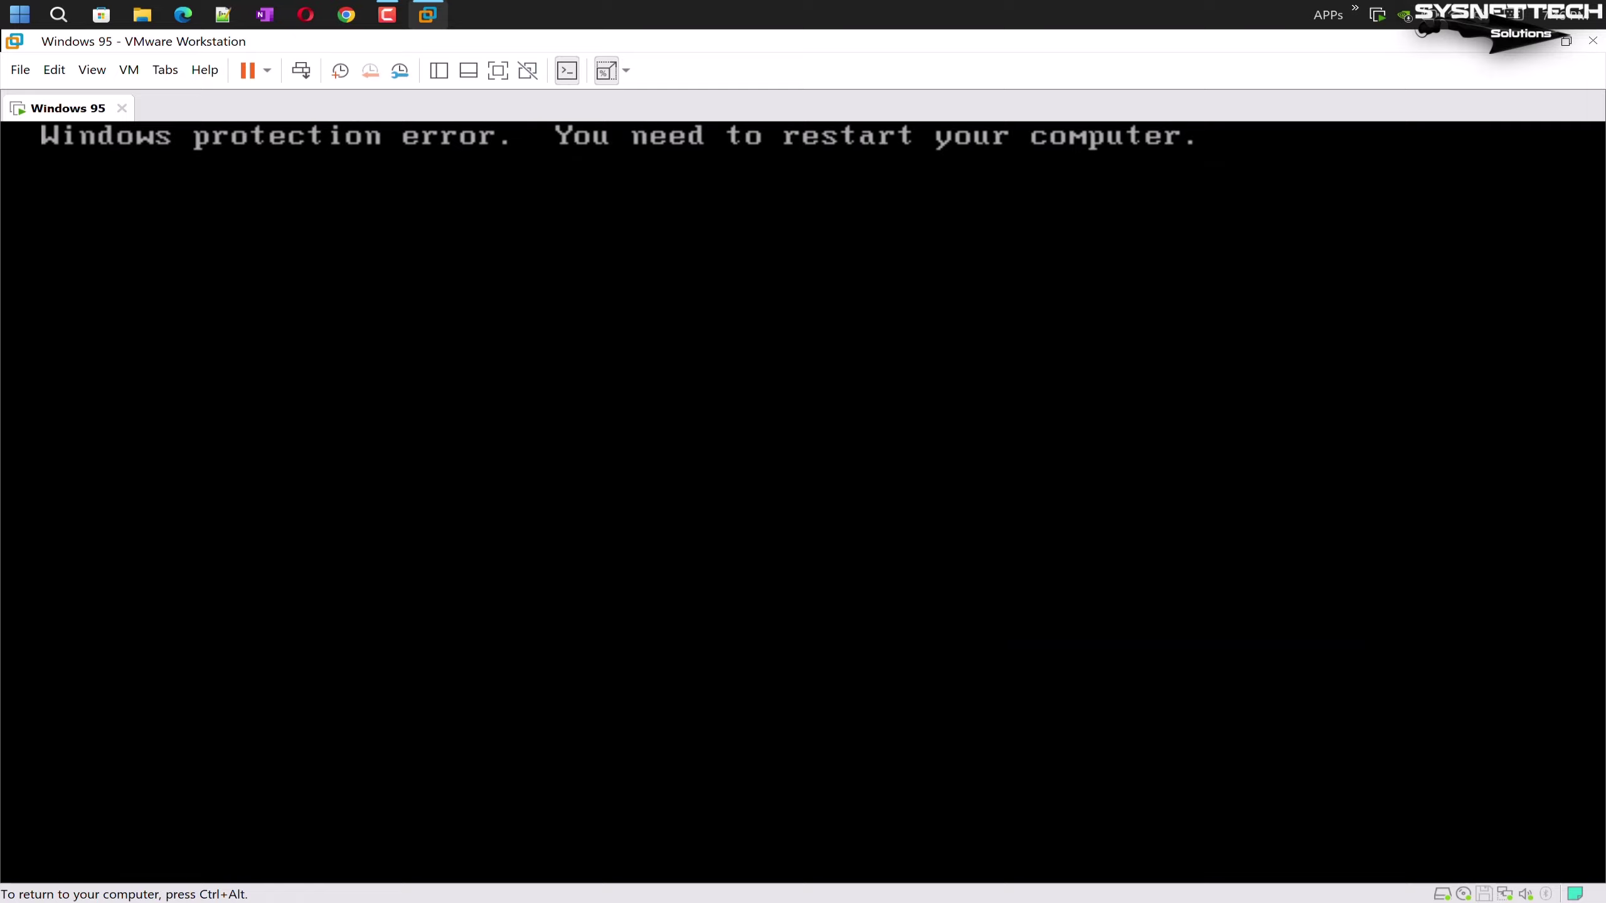
Reset the virtual machine once more and try the Normal choice in the Windows 95 Startup Menu
key("ctrl+alt")
left_click(266, 71)
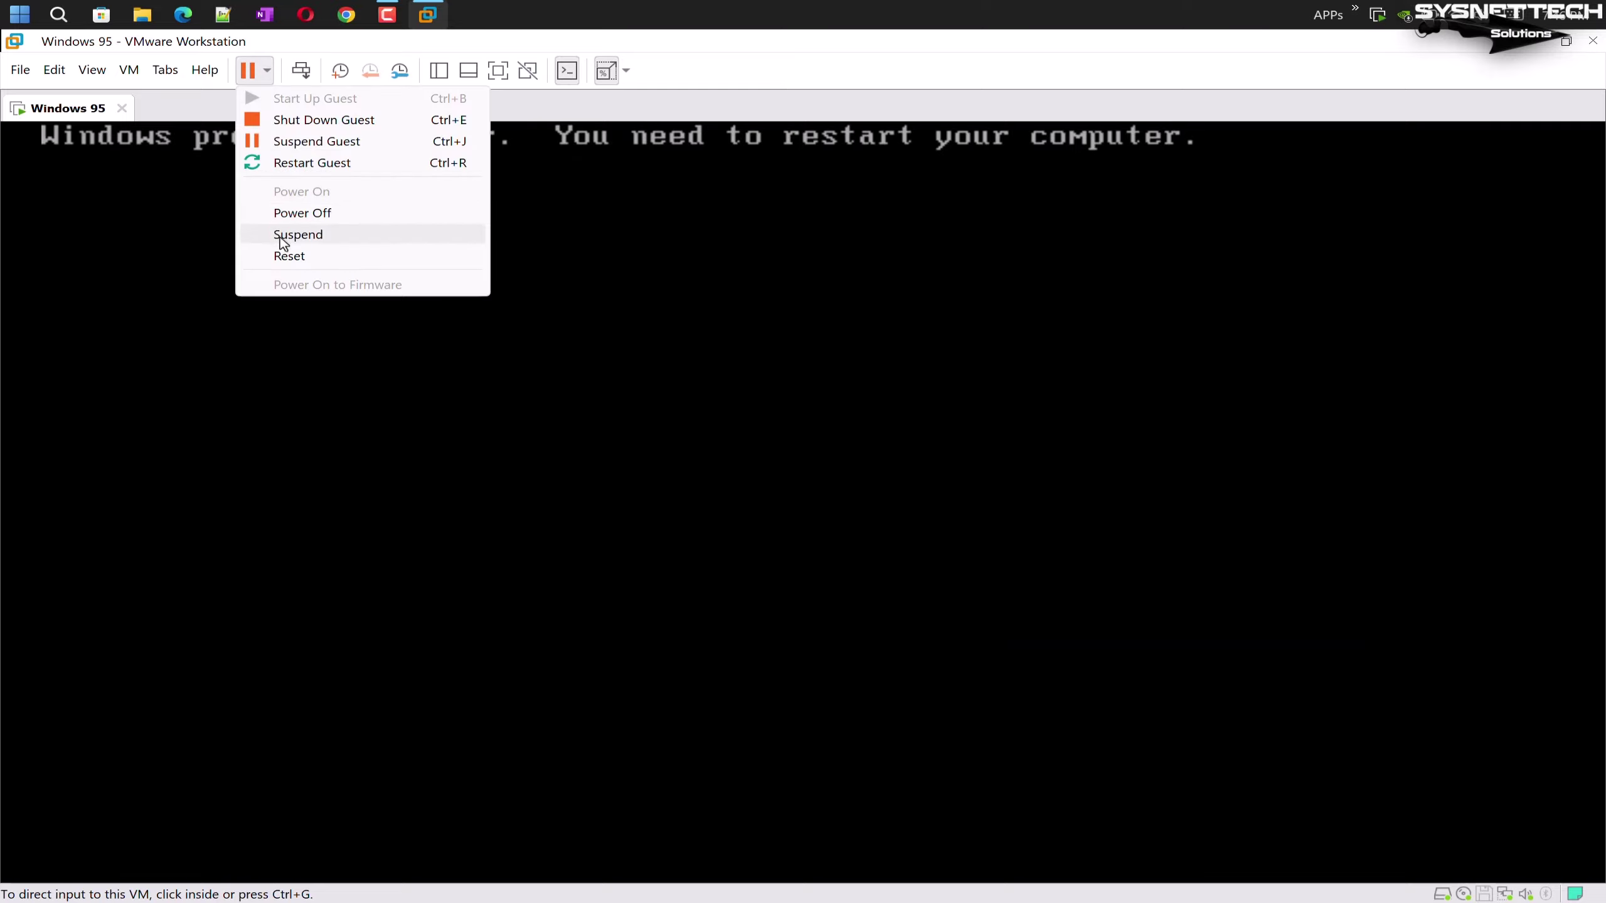
left_click(286, 256)
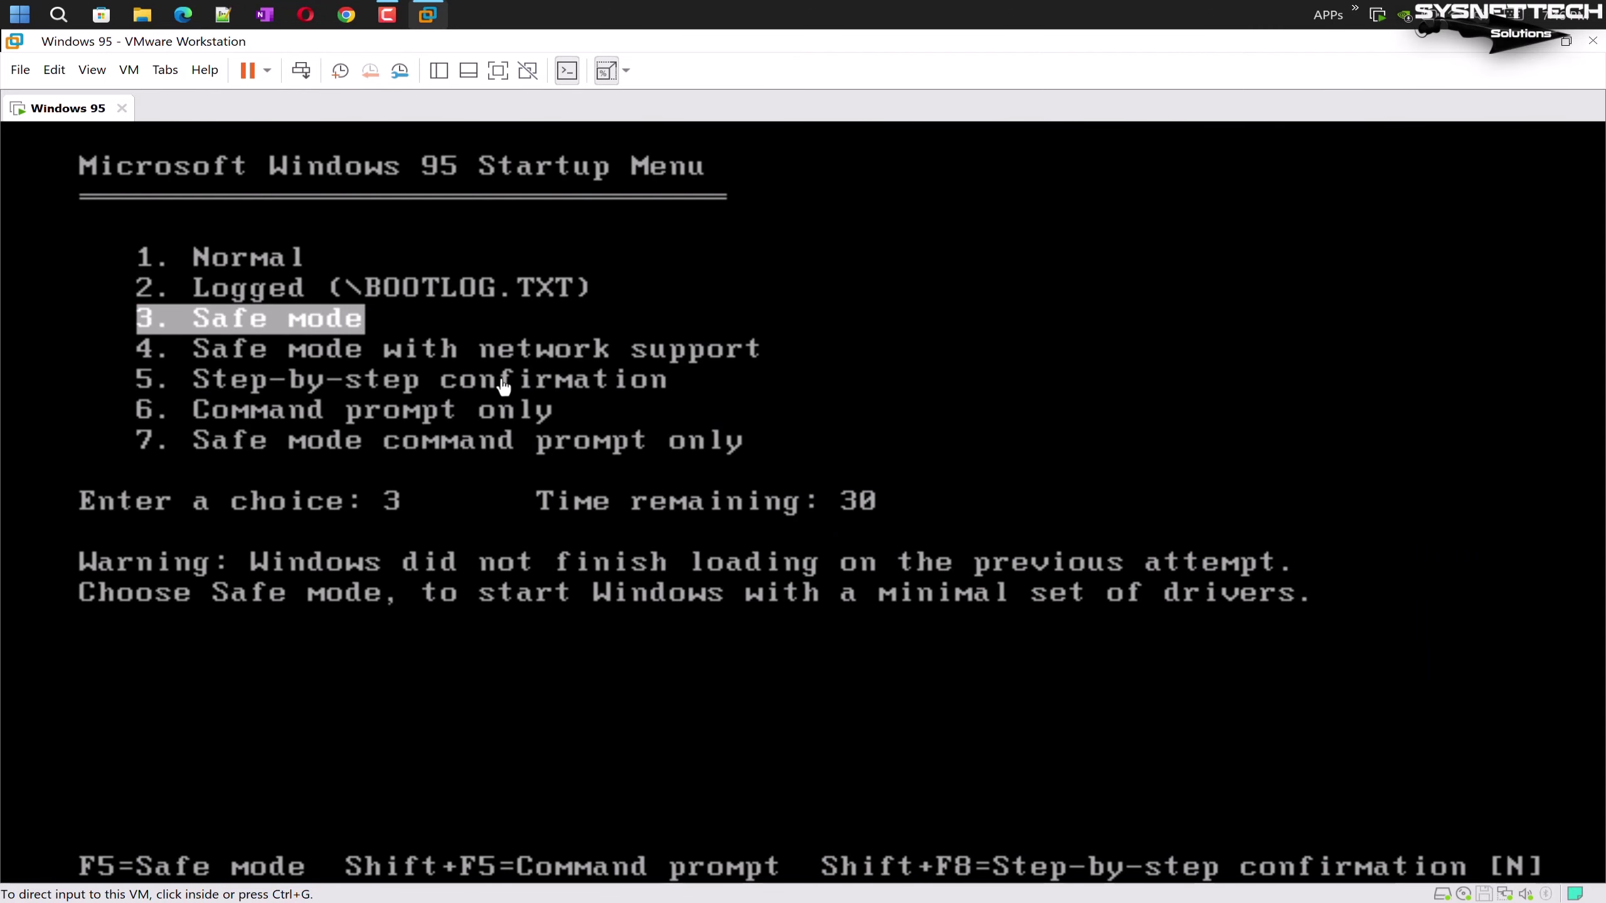
left_click(504, 385)
key("1")
key("Return")
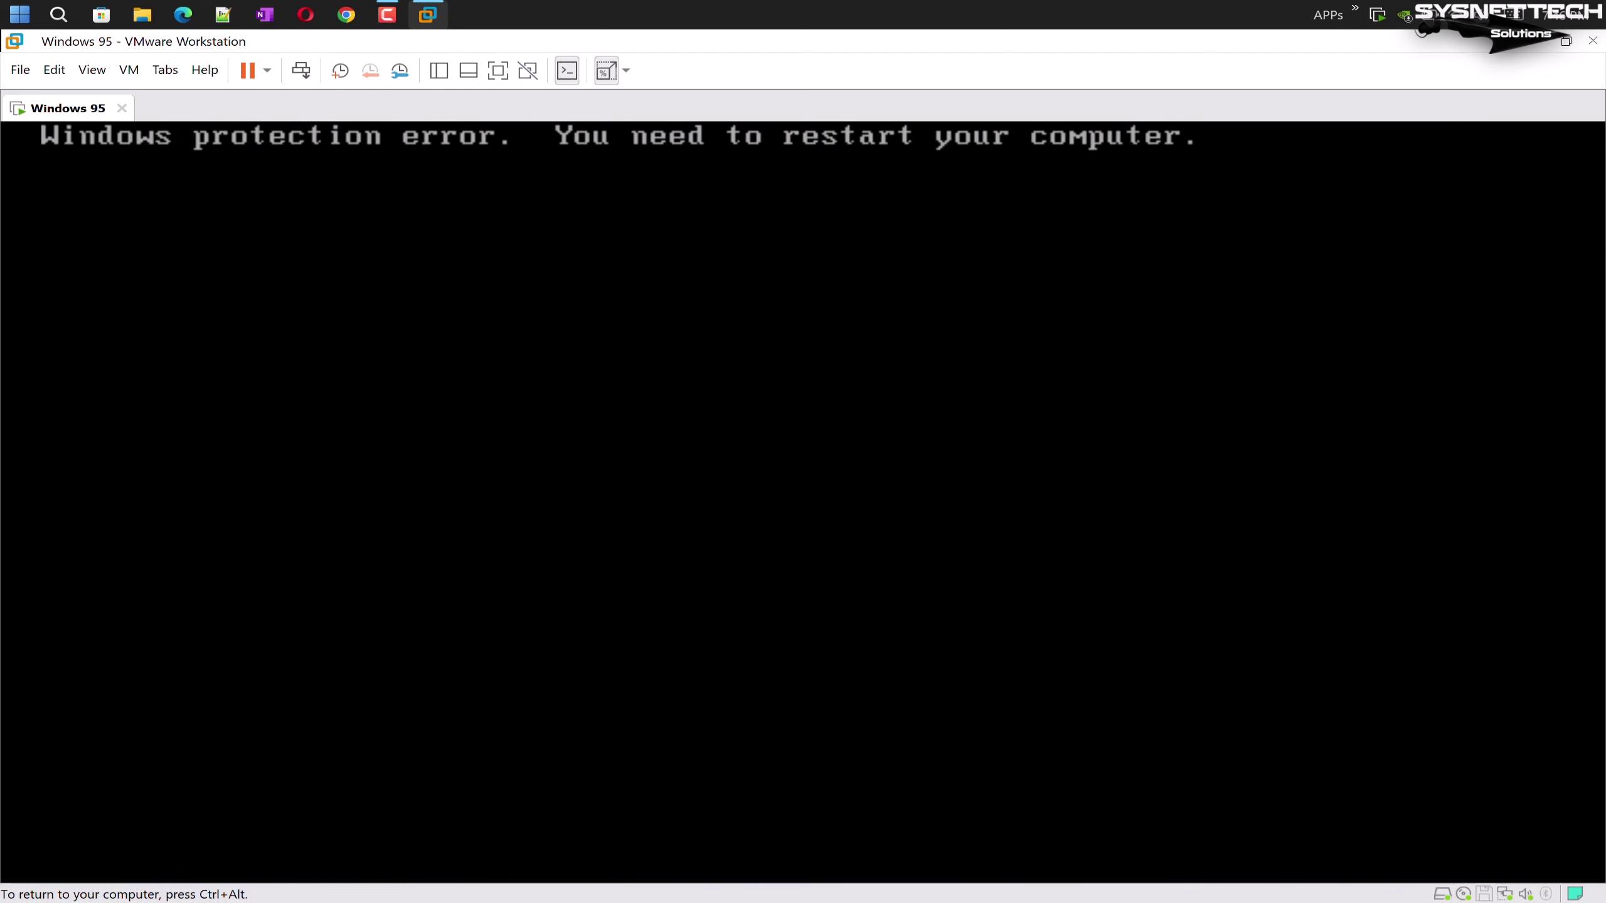
Restart the guest and try to boot Windows 95 in Normal mode
key("ctrl+alt")
left_click(267, 70)
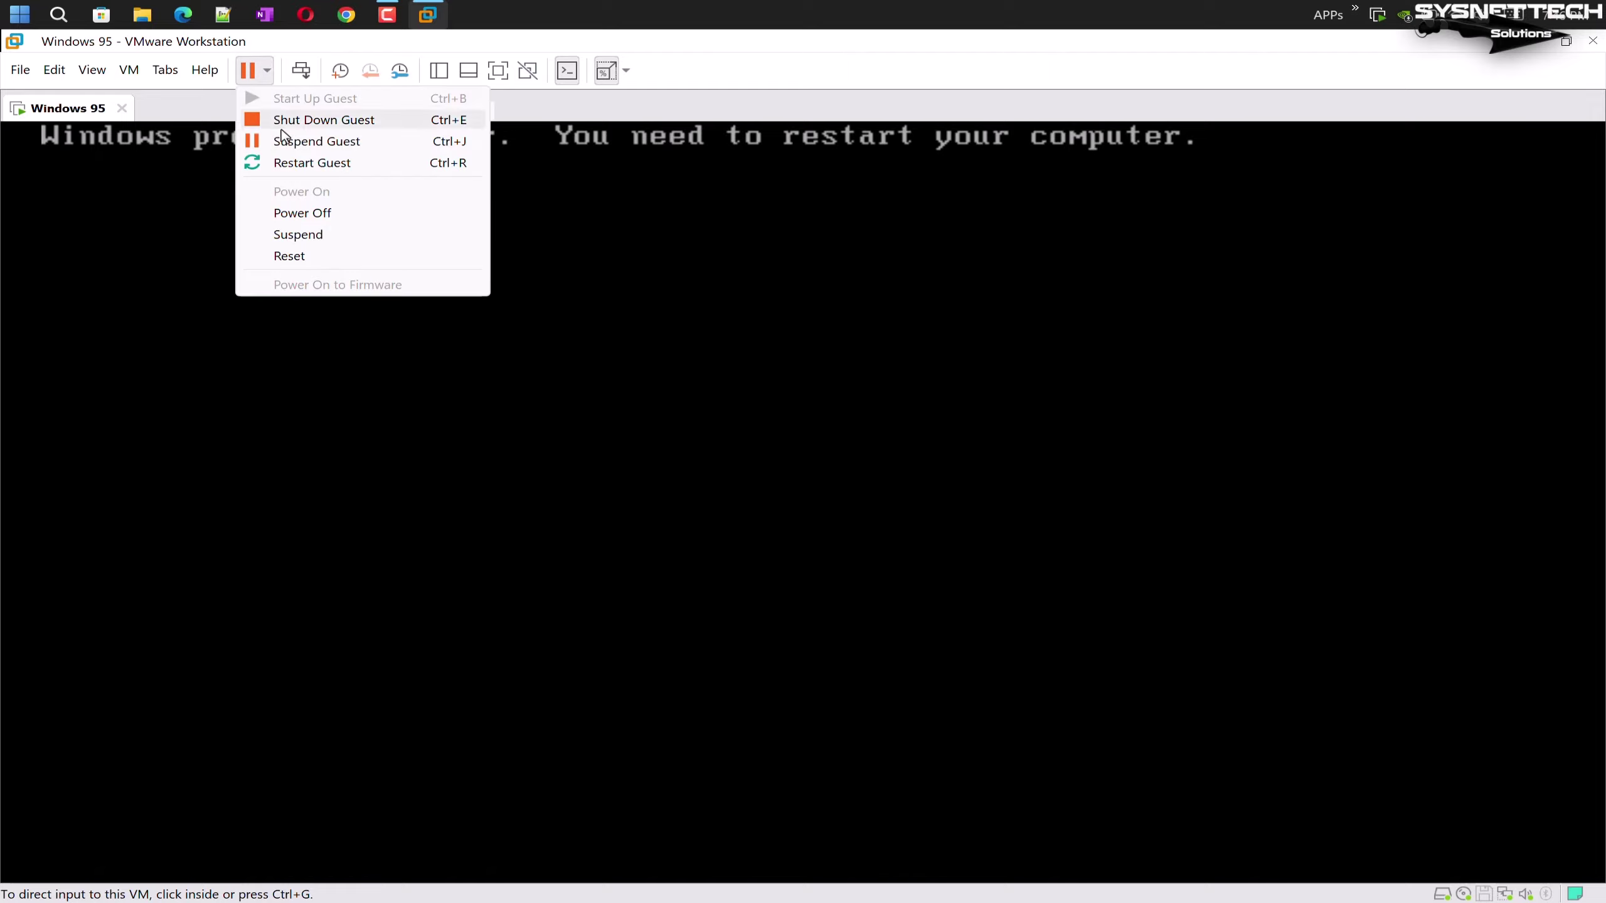
left_click(292, 168)
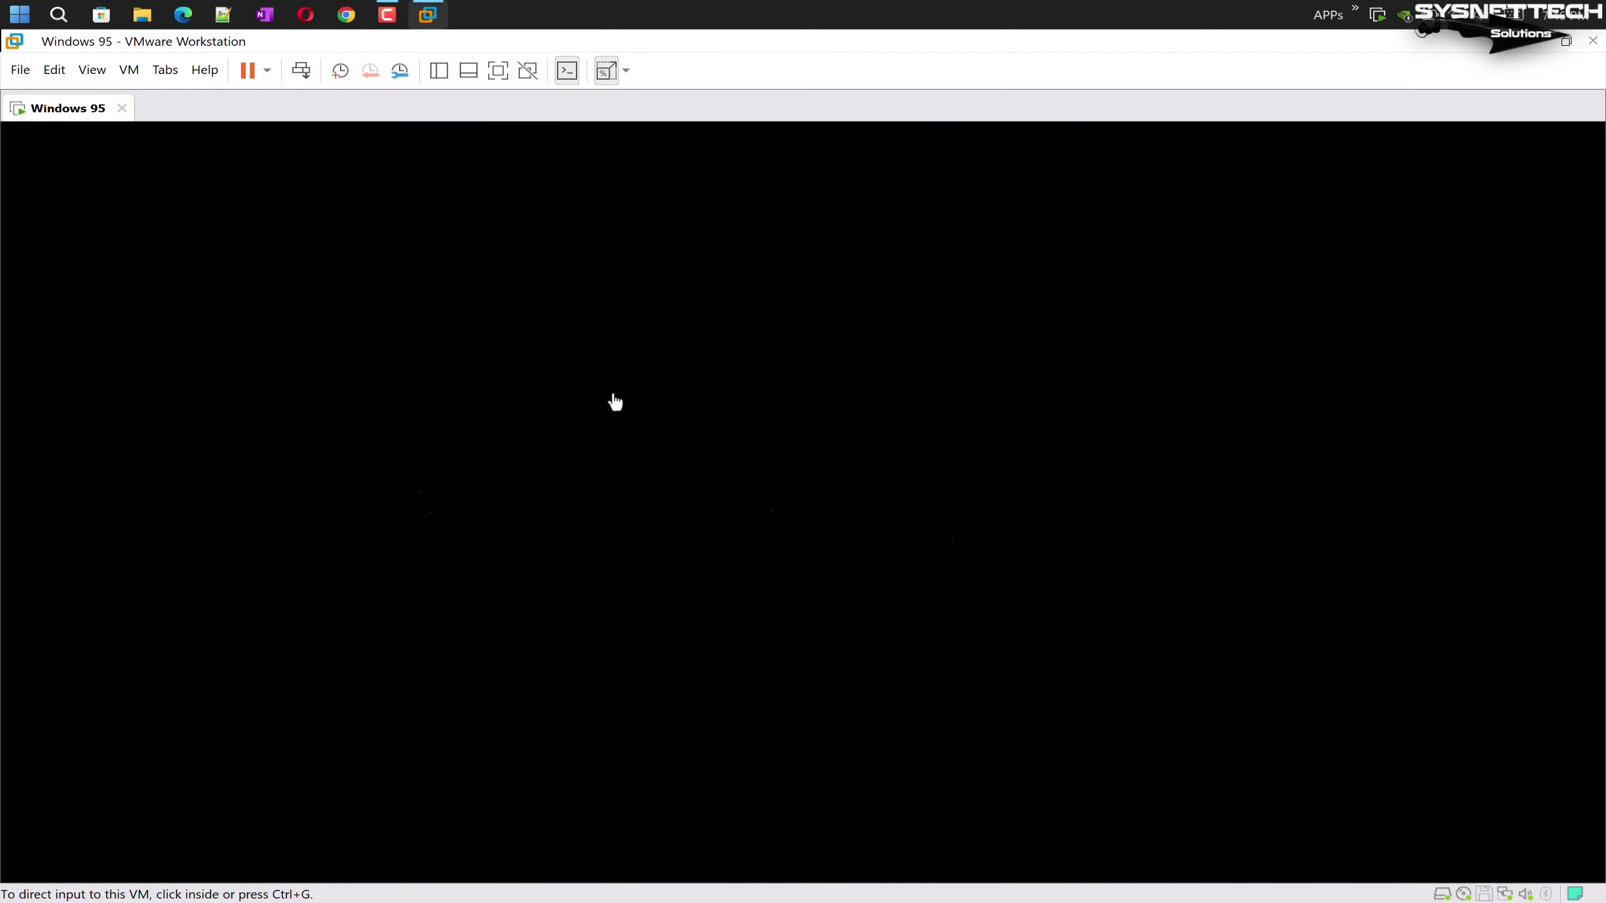
left_click(635, 495)
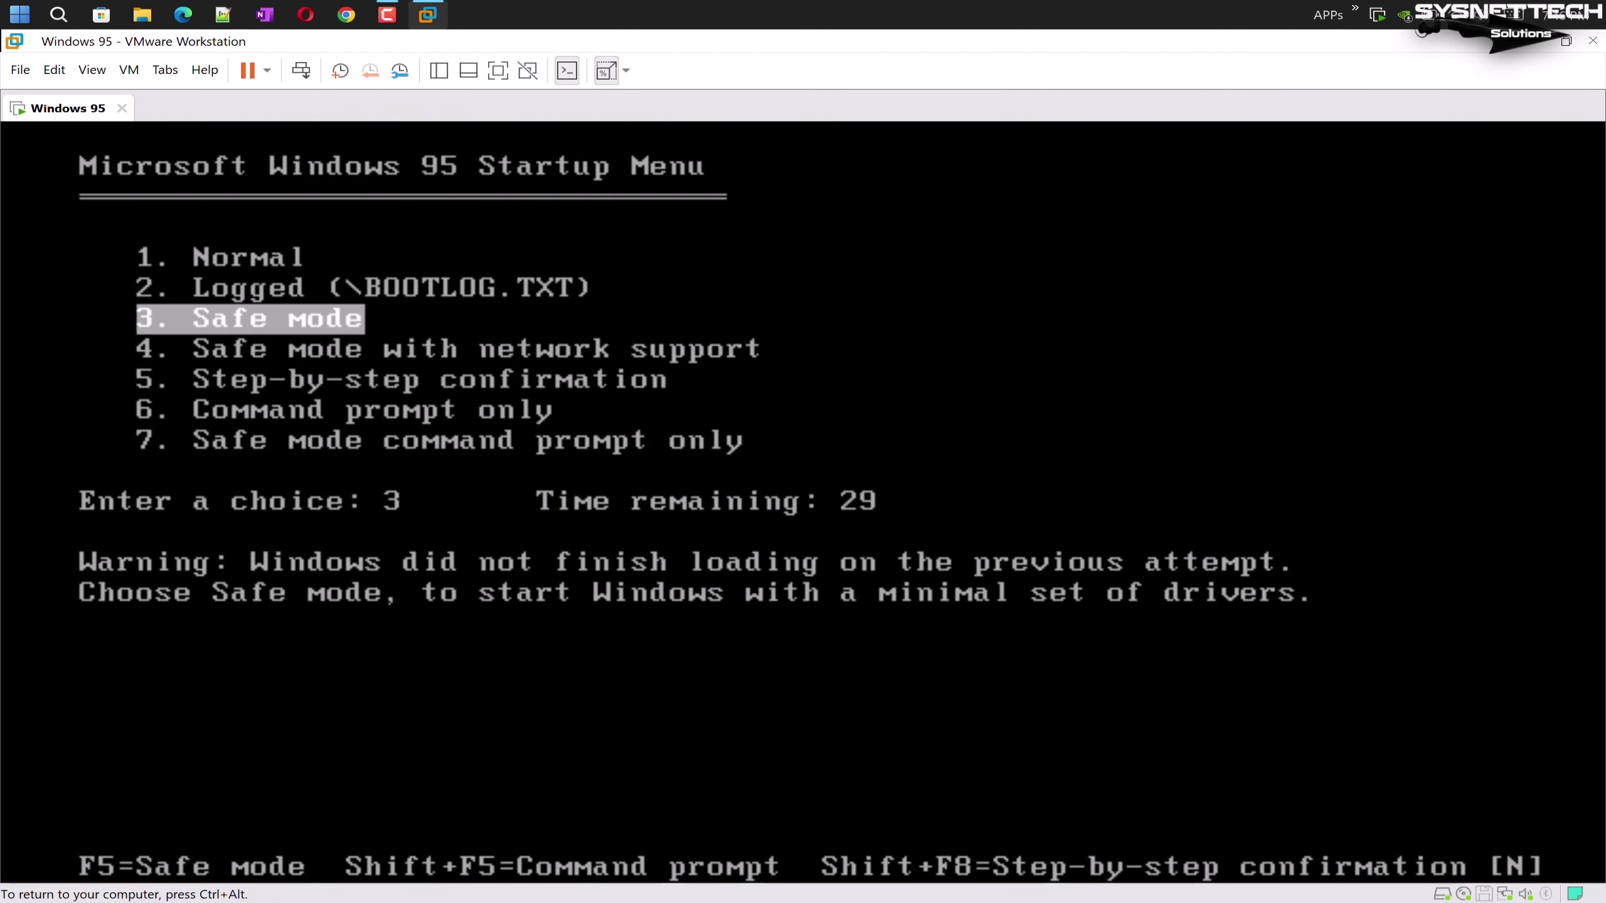
key("Up")
key("Up")
key("Return")
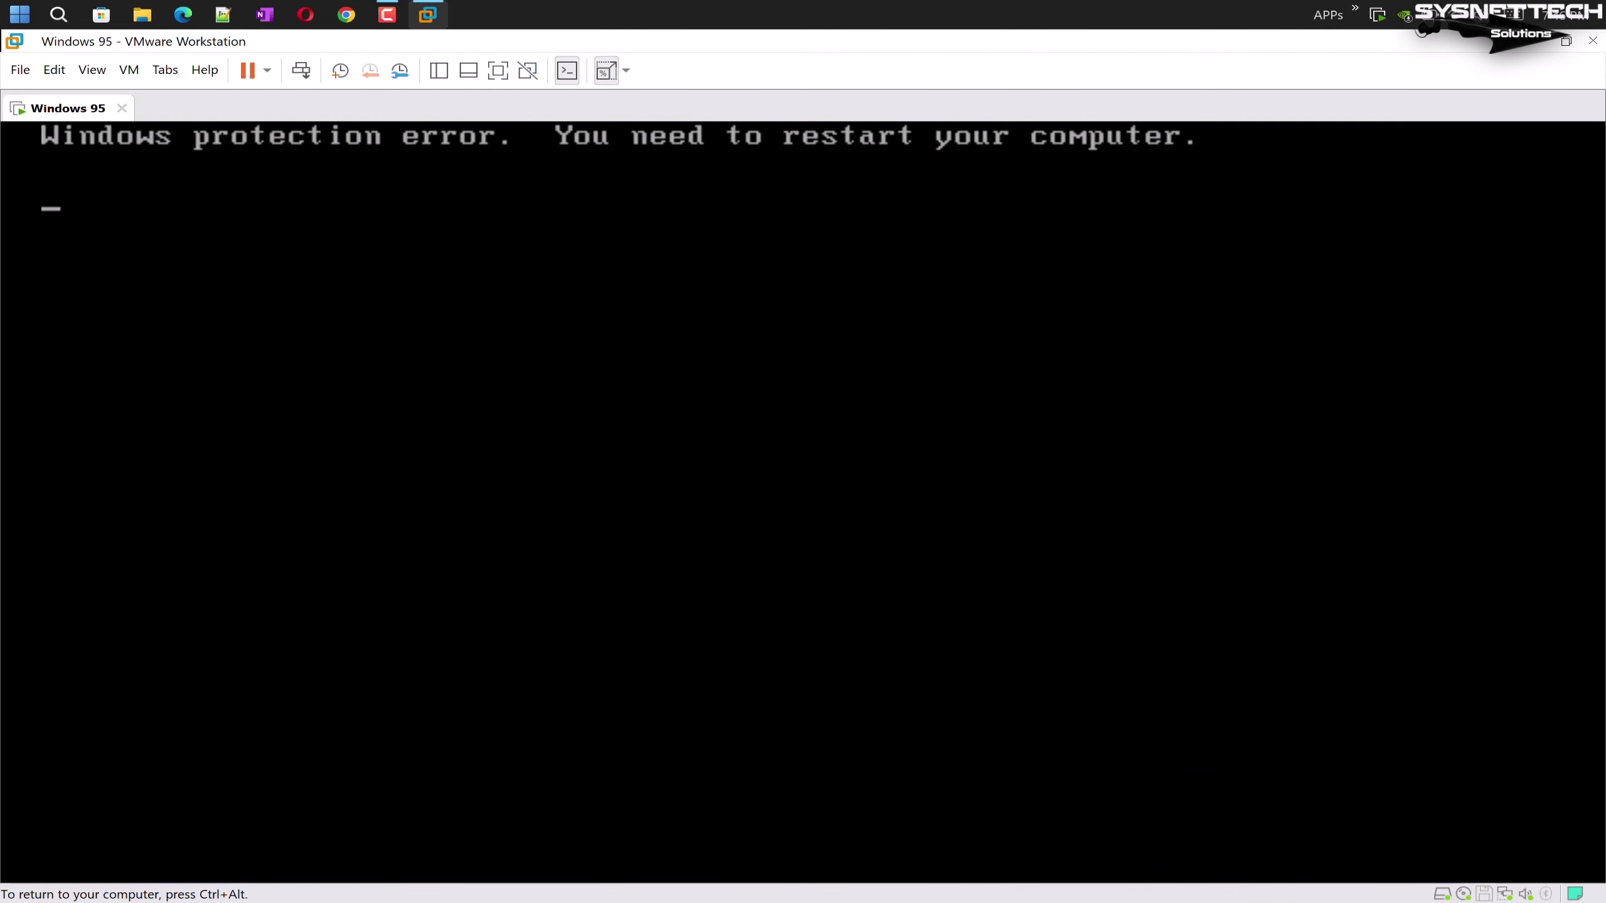
Reset the virtual machine, let Windows 95 boot, and log on to Microsoft Networking with the password left blank
key("ctrl+alt")
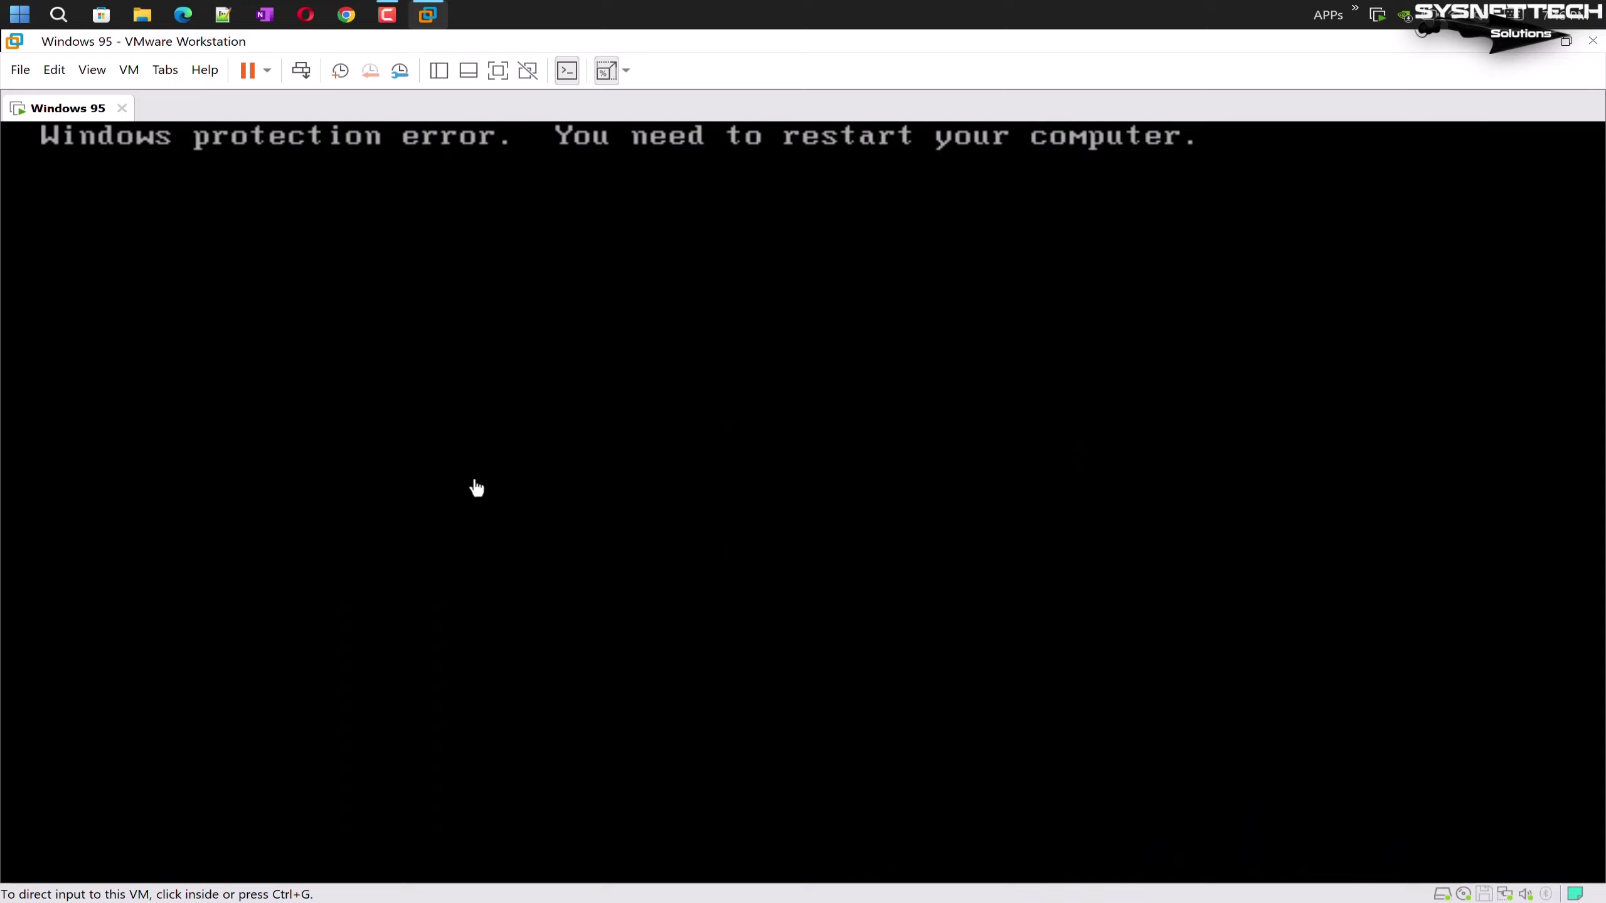
left_click(266, 70)
left_click(299, 256)
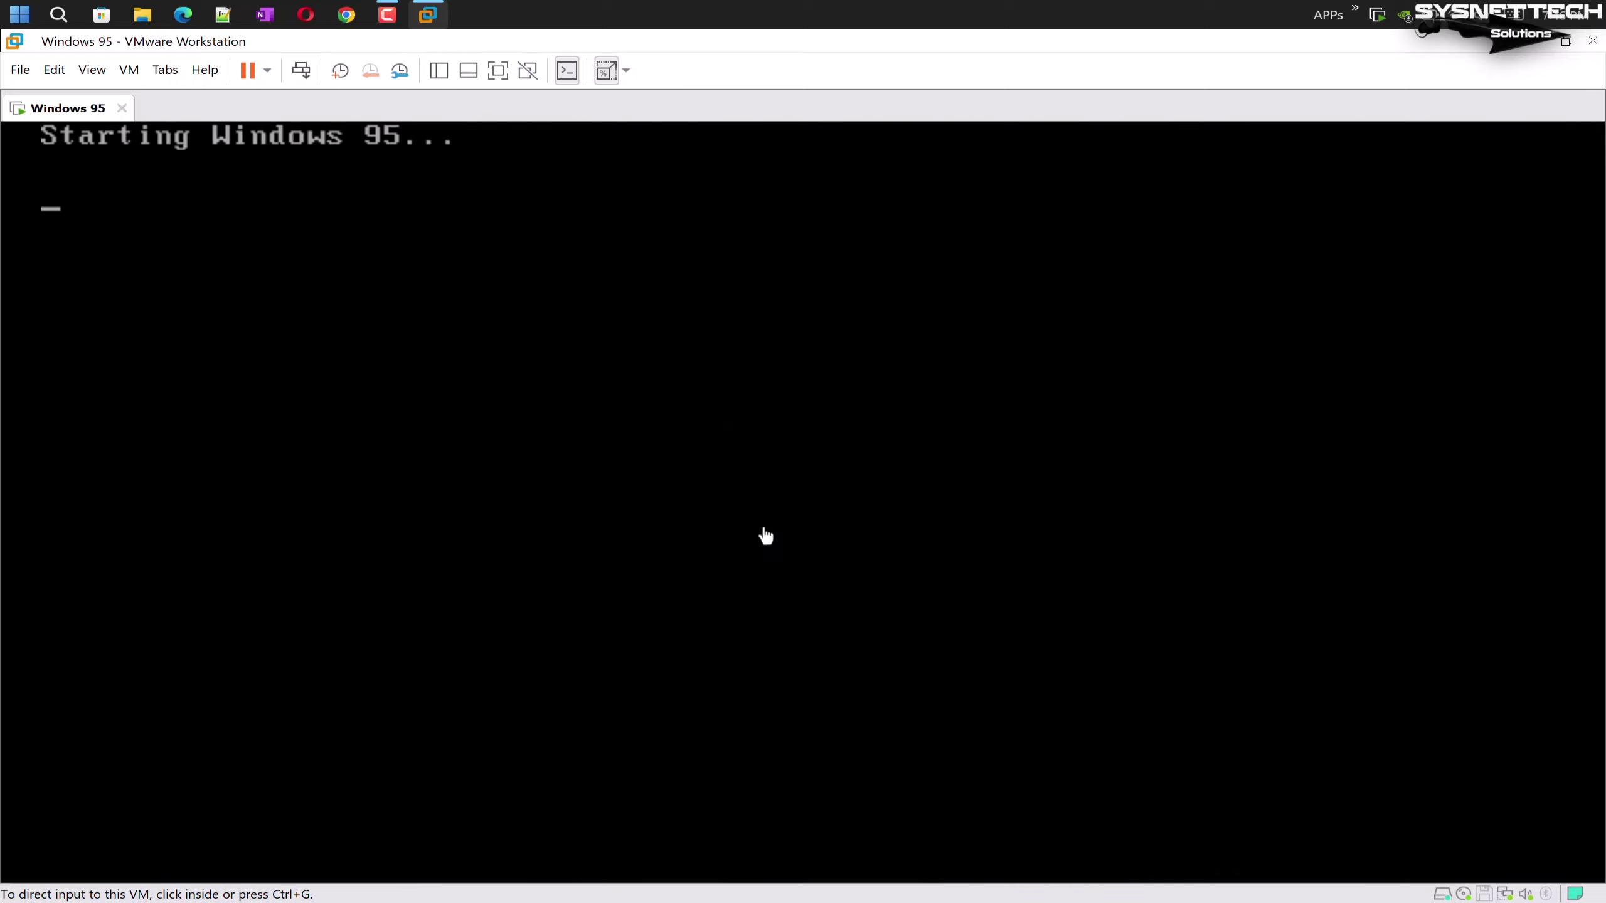
left_click(764, 534)
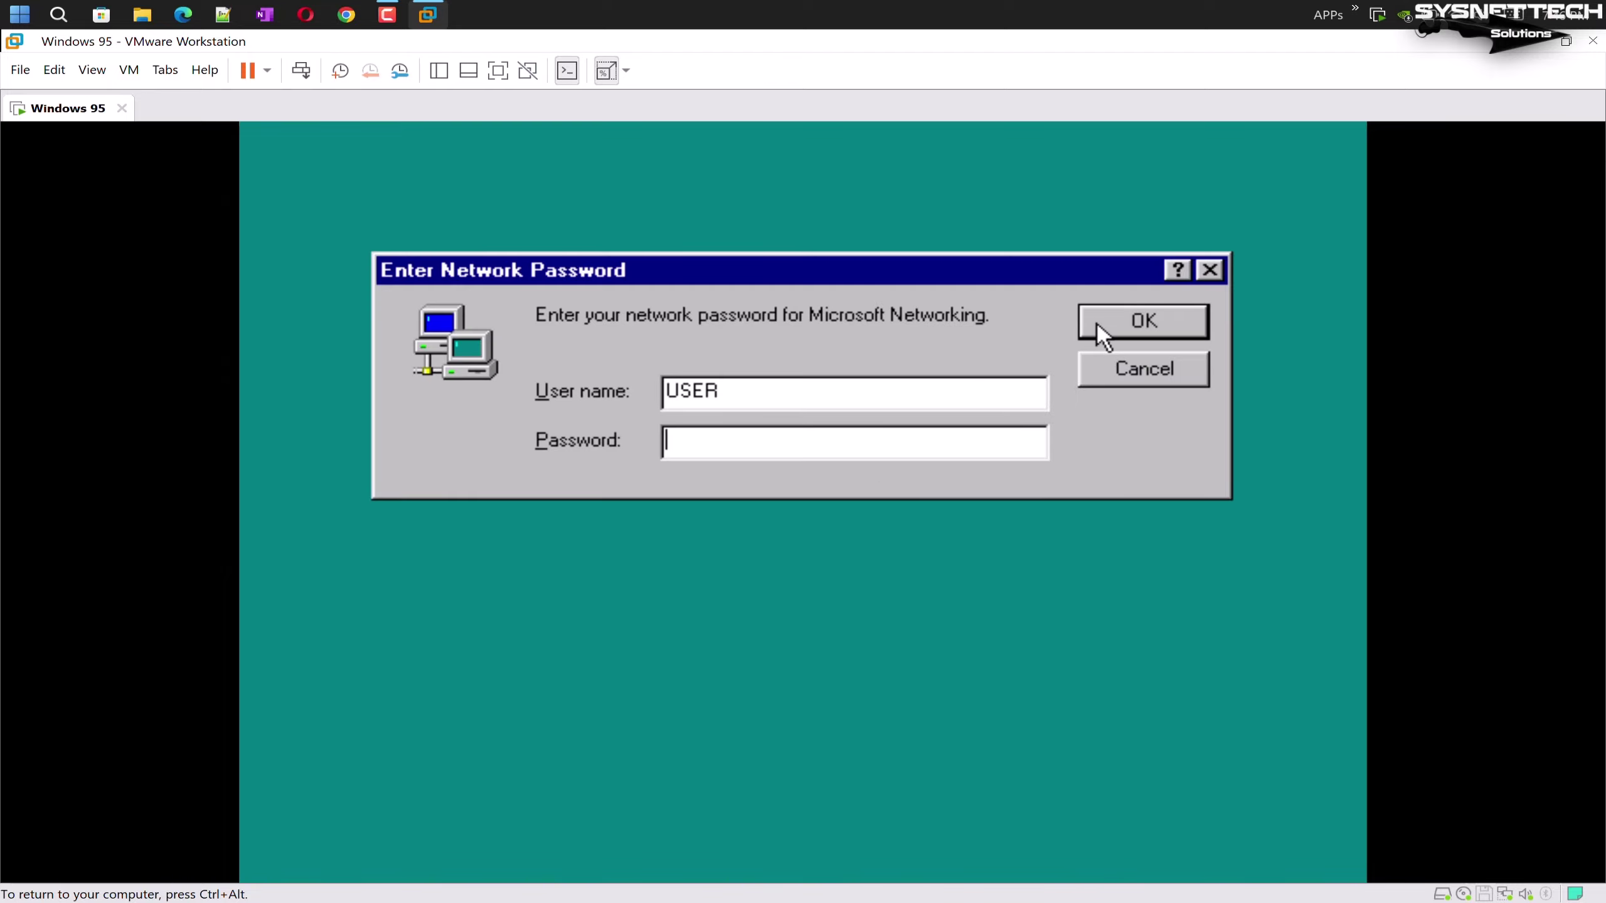
left_click(1122, 320)
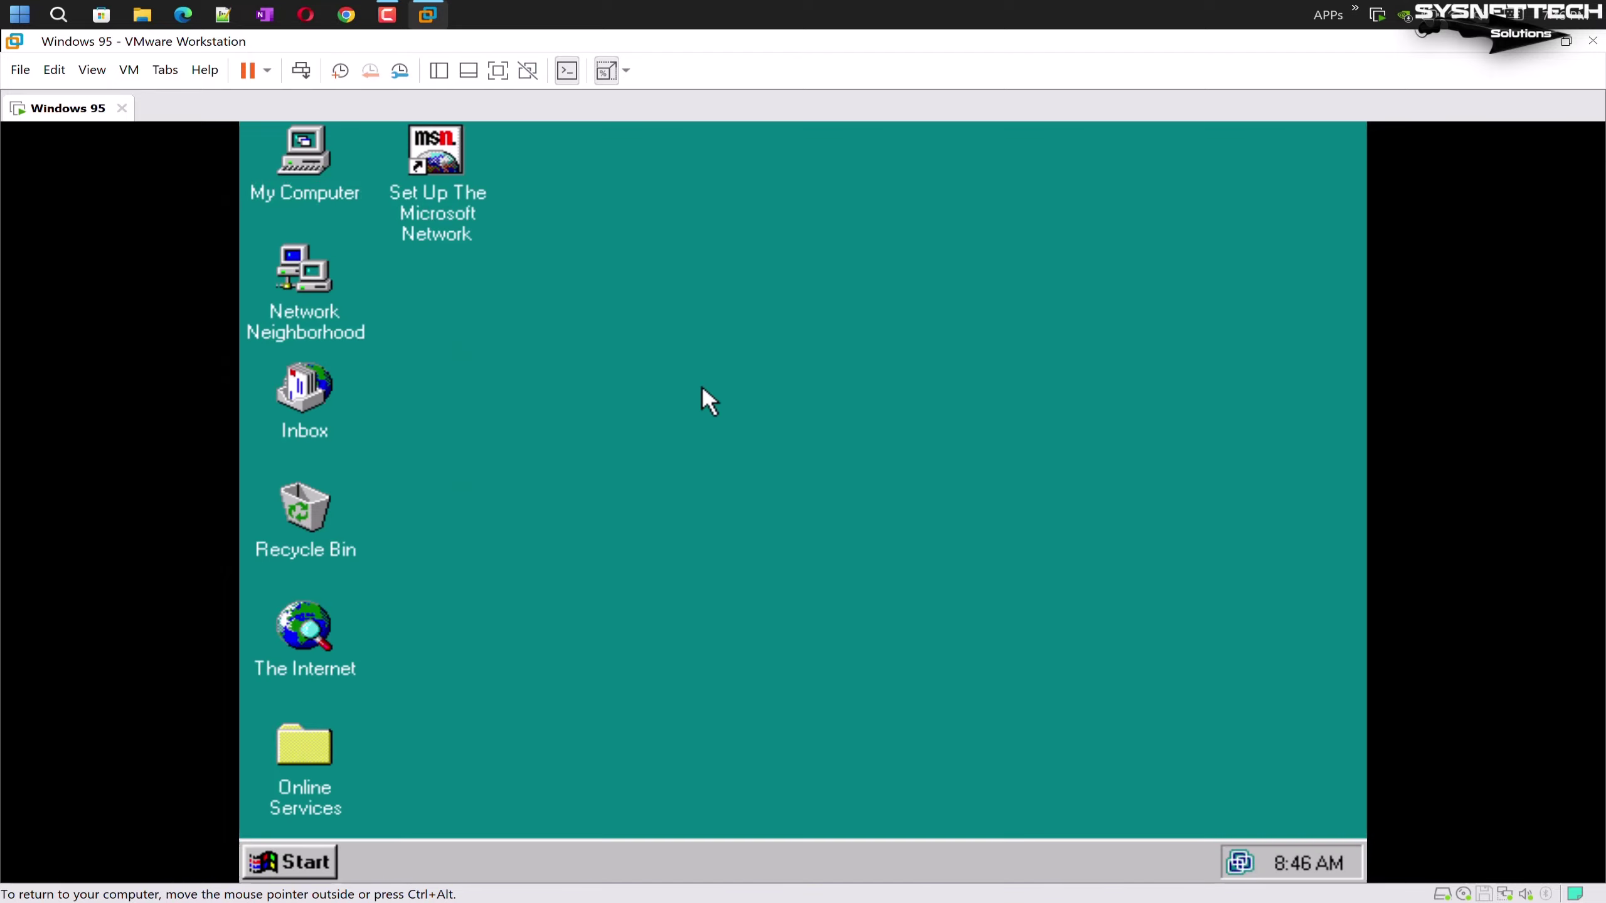
Set the Windows 95 desktop area to 1024 by 768 pixels without specifying a monitor, and keep the setting
right_click(613, 284)
left_click(683, 479)
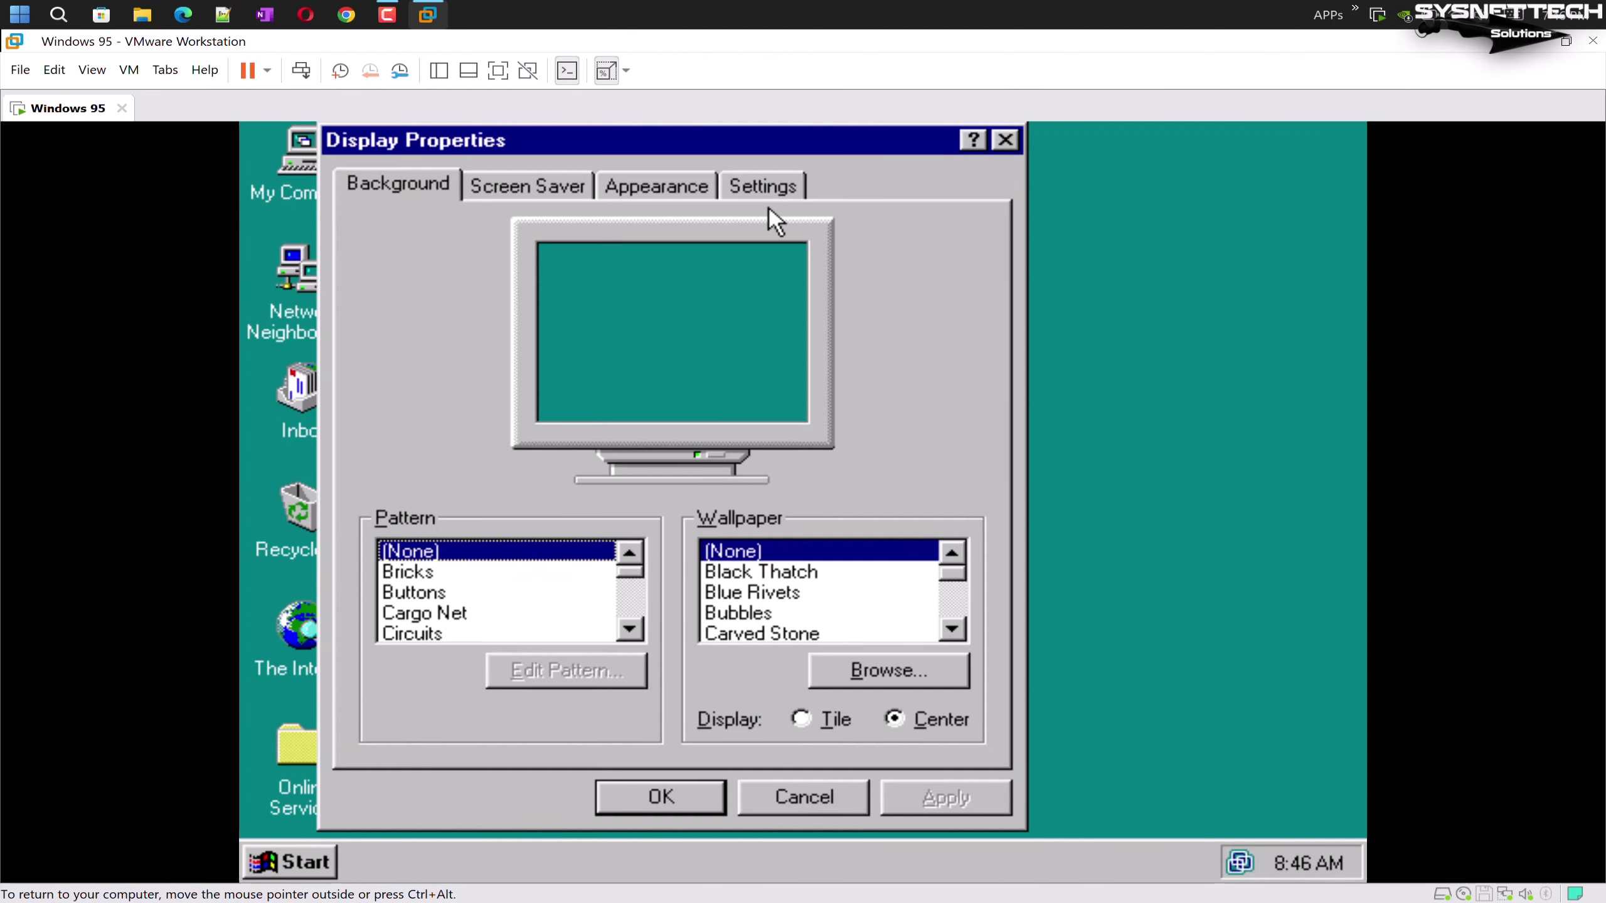
left_click(790, 189)
left_click(855, 555)
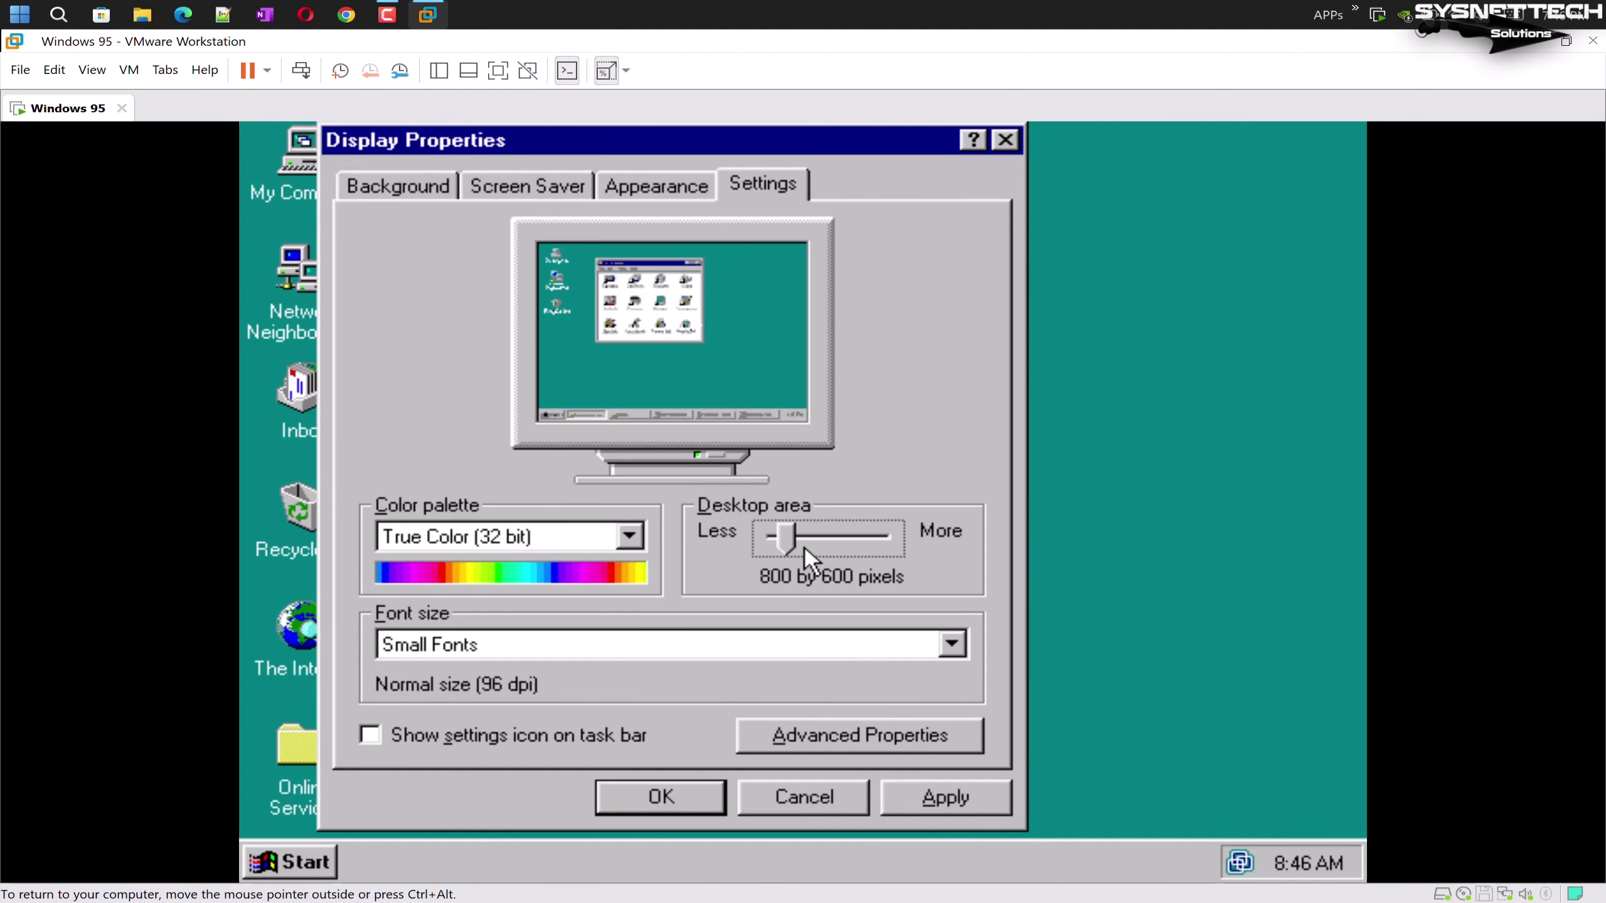
left_click(804, 551)
left_click(910, 799)
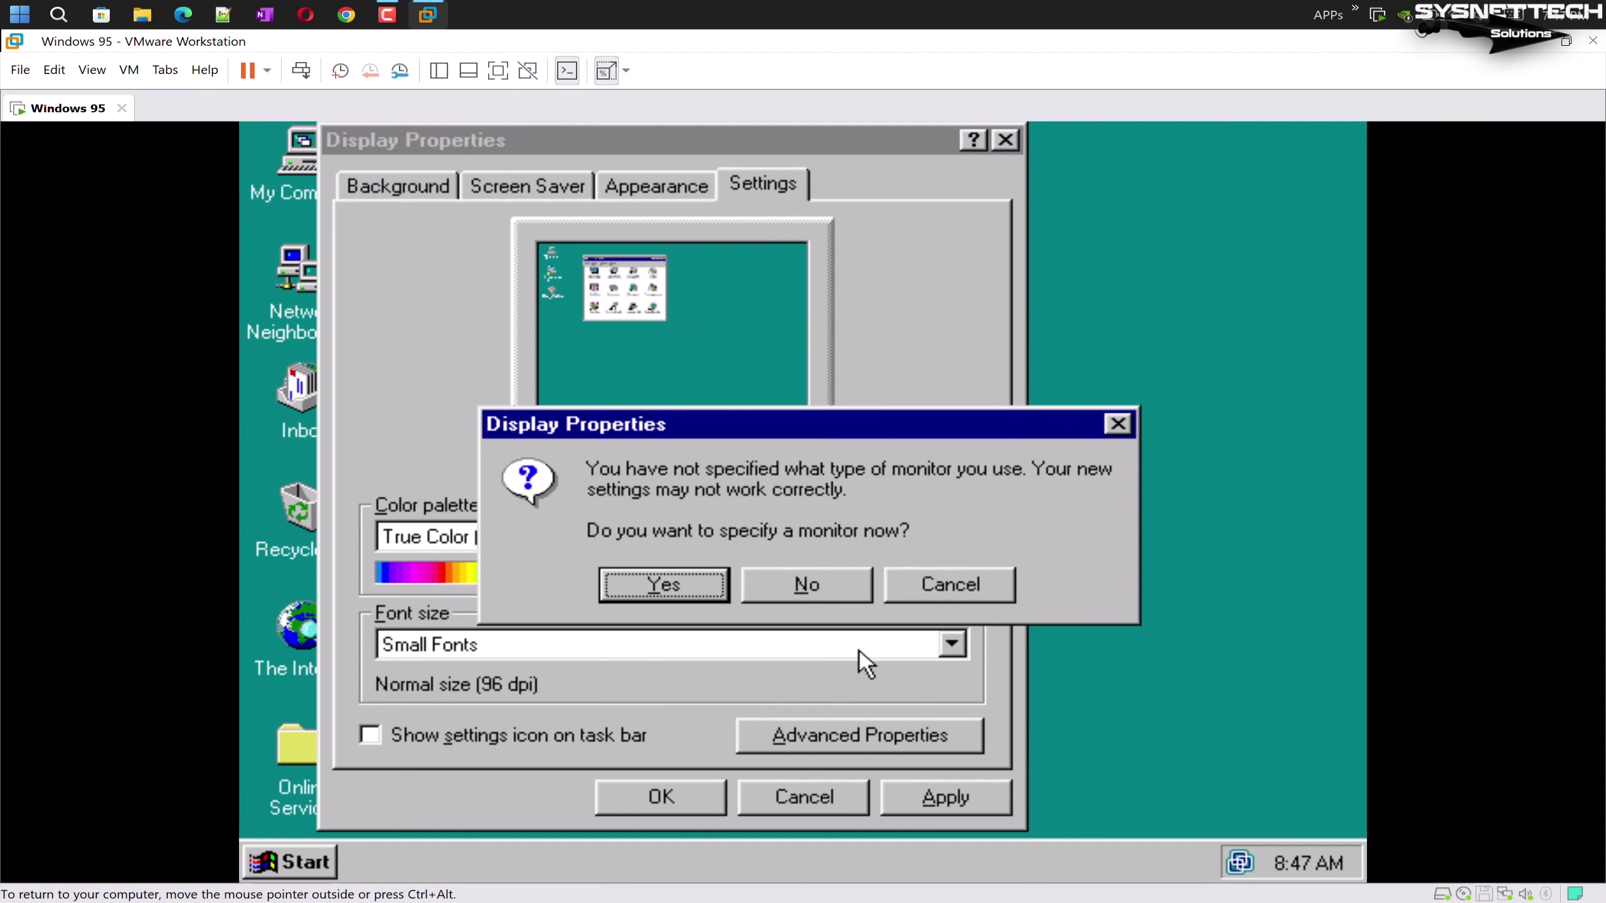
left_click(844, 591)
key("Return")
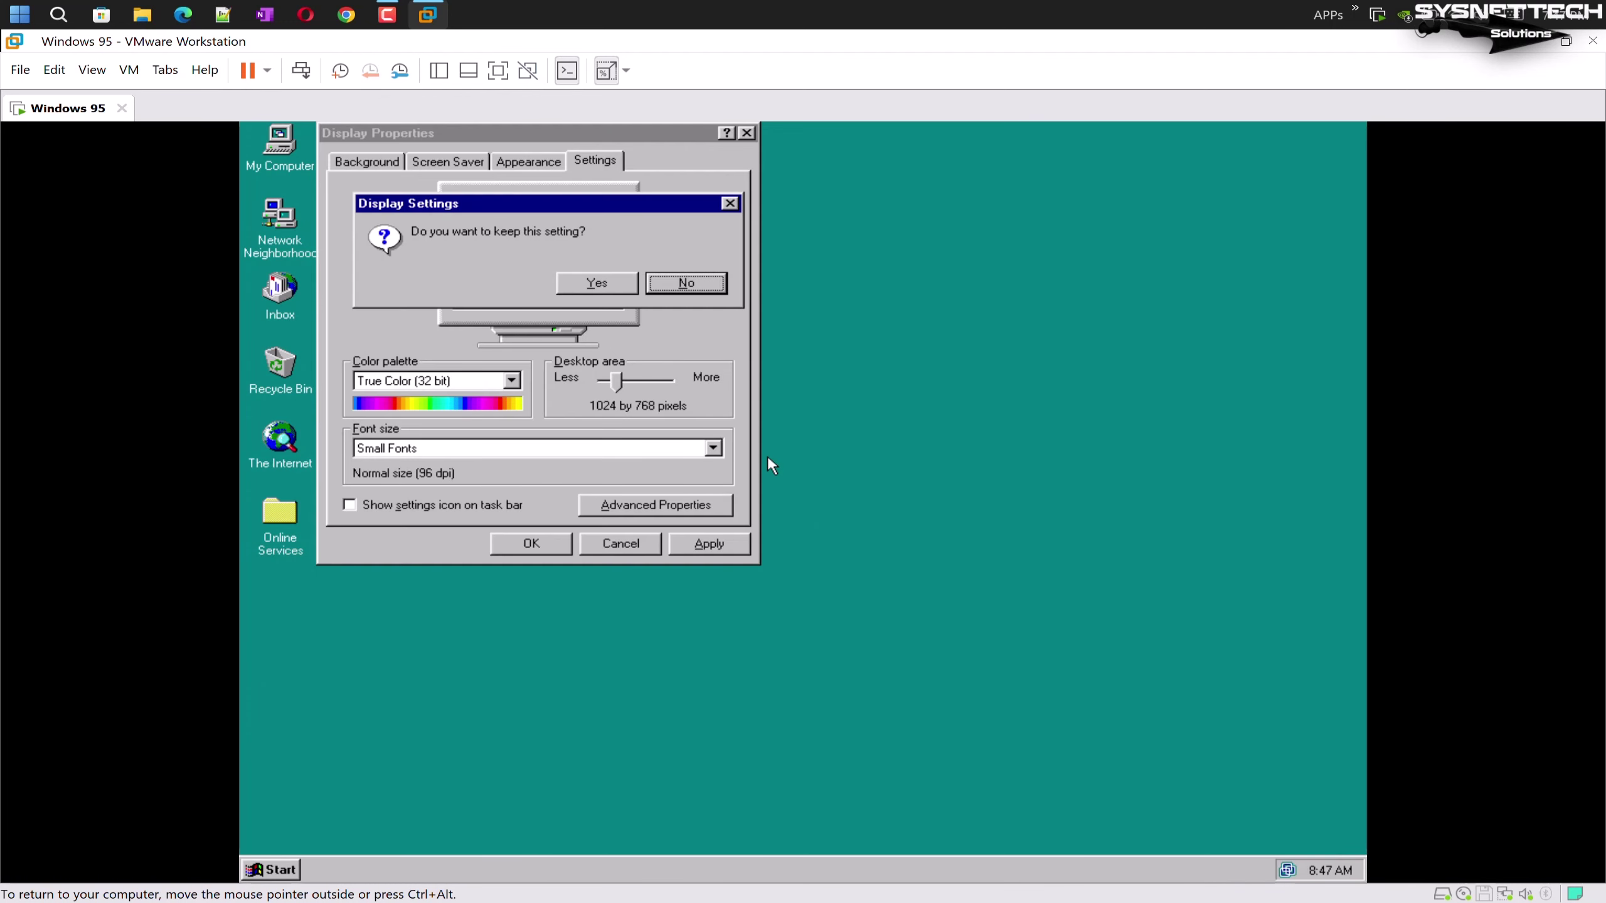
left_click(561, 282)
left_click(551, 544)
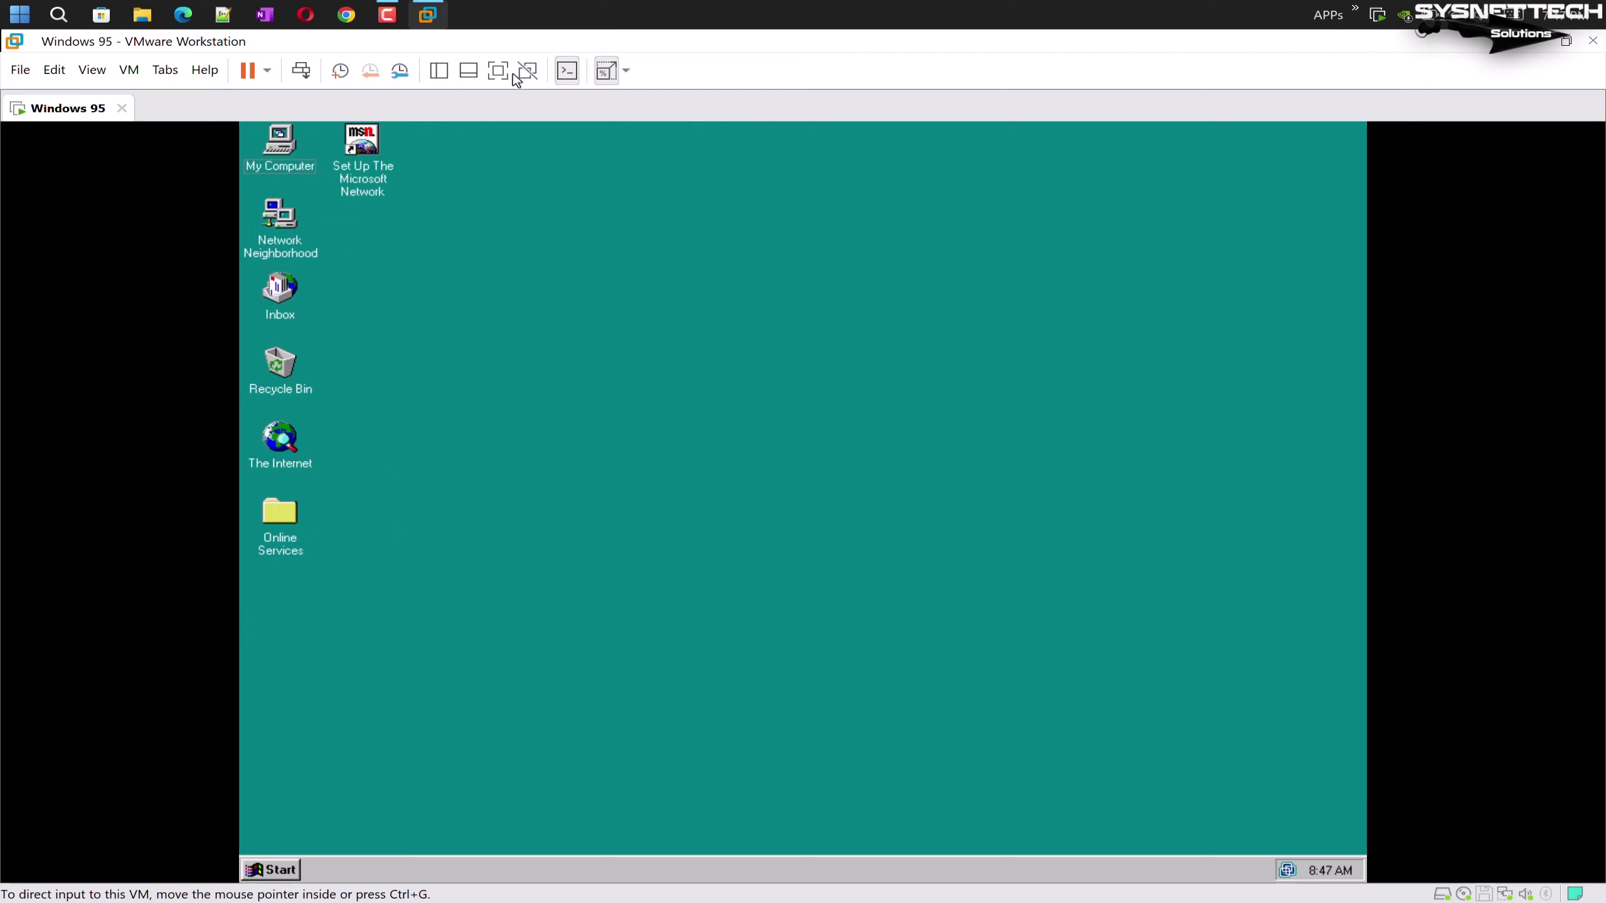
Stretch the guest display to fill the whole console area and arrange the desktop icons into a single column
left_click(626, 70)
left_click(638, 123)
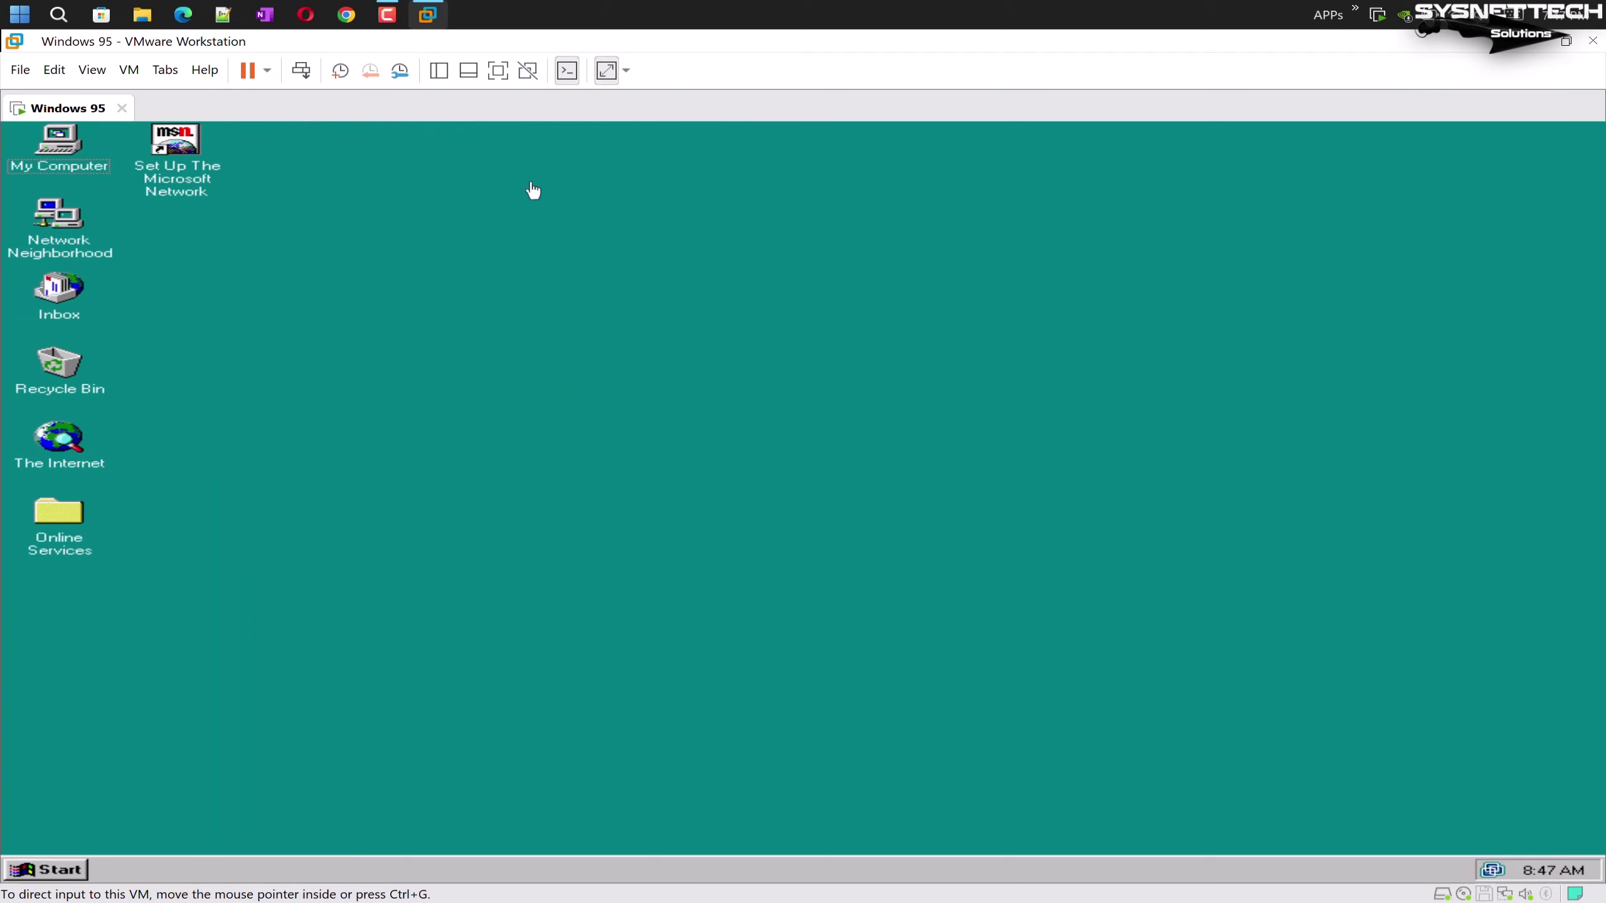
right_click(386, 271)
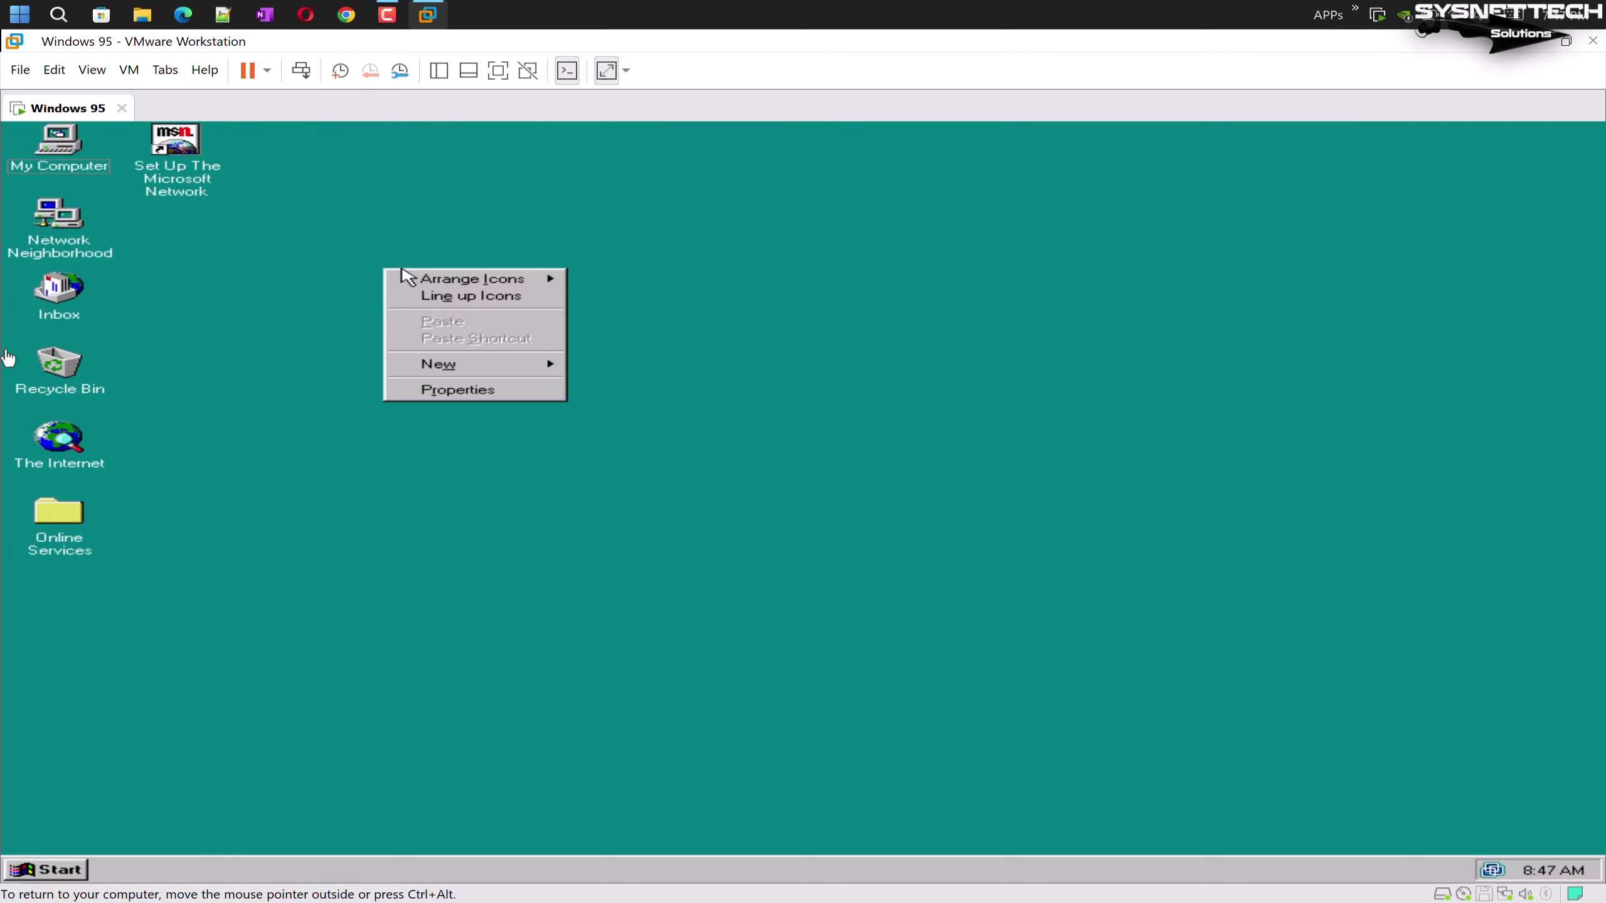
mouse_move(446, 280)
left_click(629, 278)
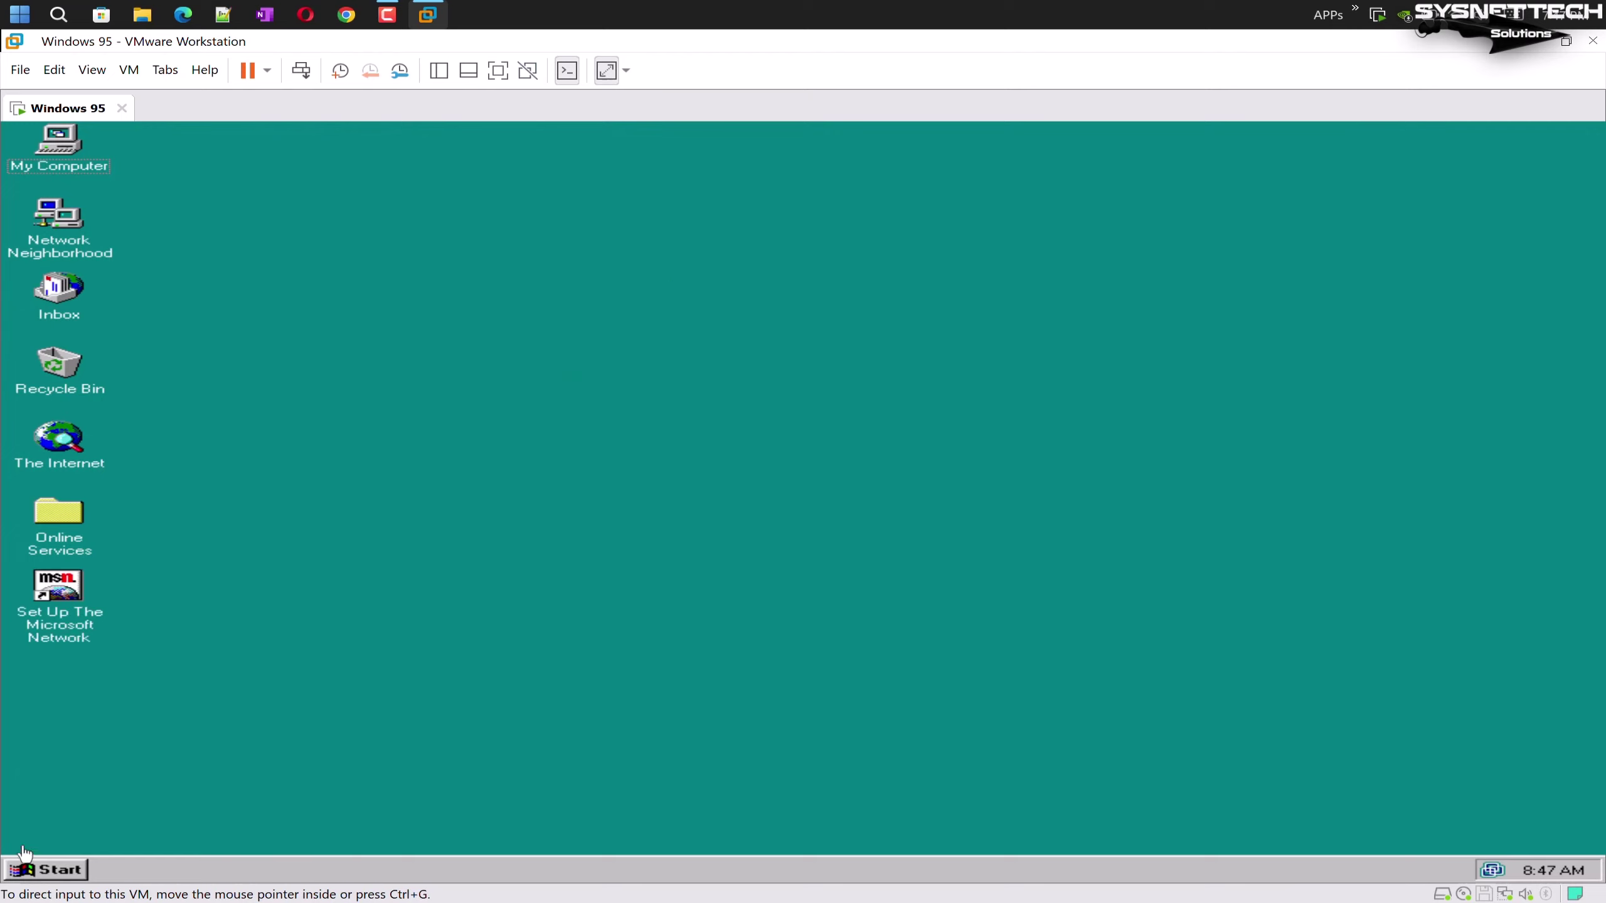
Delete the Online Services folder and the Set Up The Microsoft Network shortcut from the desktop
left_click_drag(145, 656, 29, 509)
key("Delete")
key("Return")
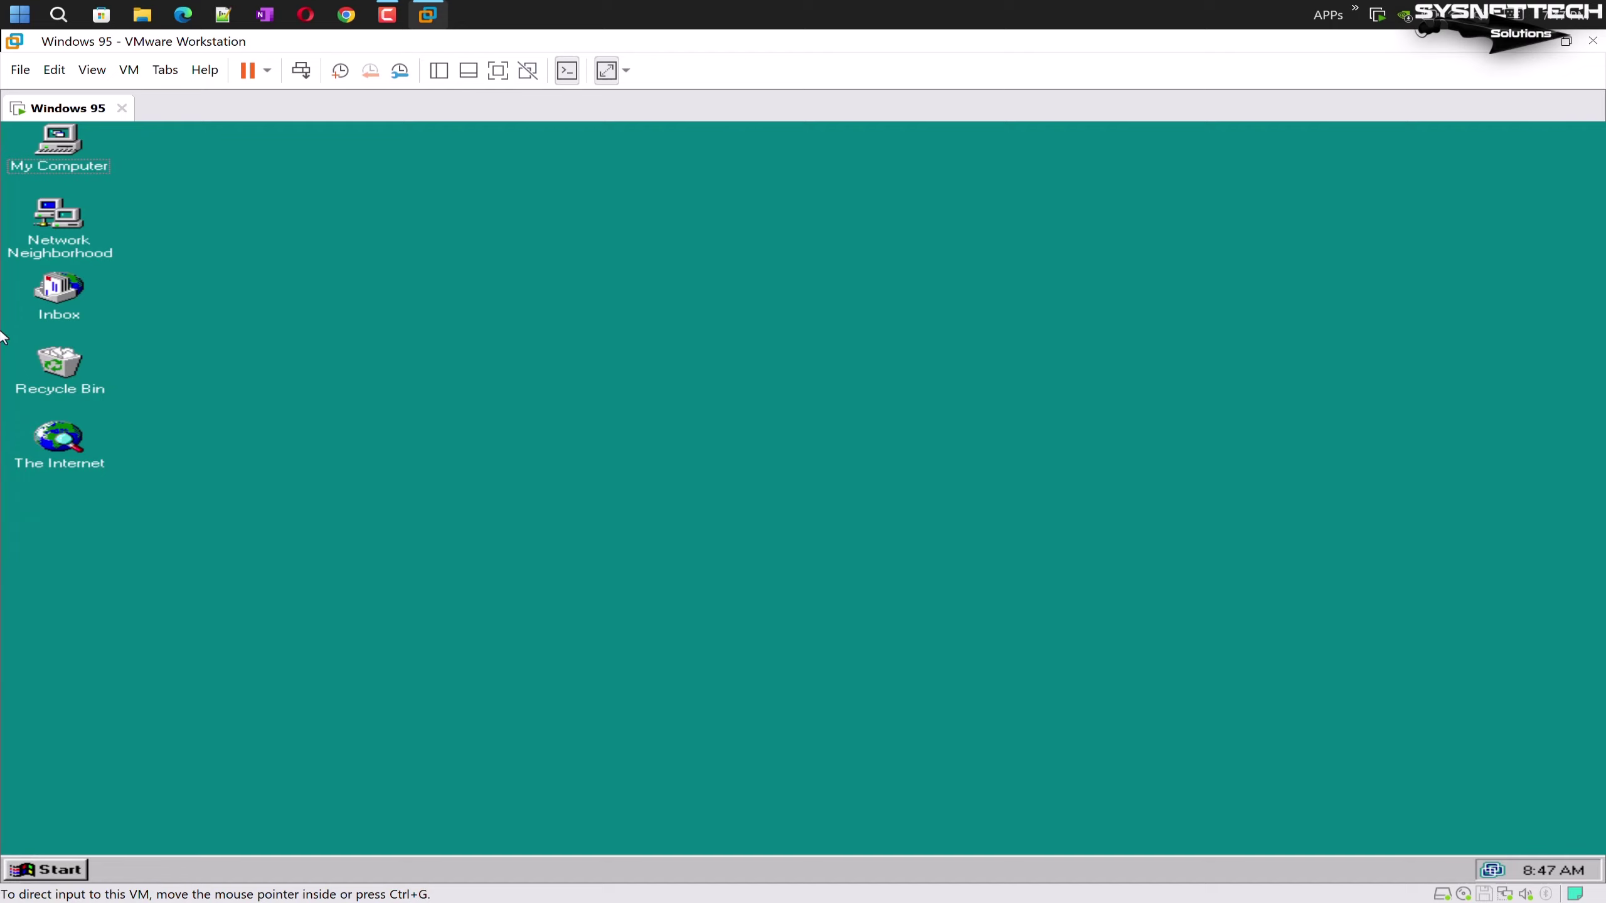
Empty the Recycle Bin and release the input from the virtual machine
right_click(78, 374)
left_click(176, 412)
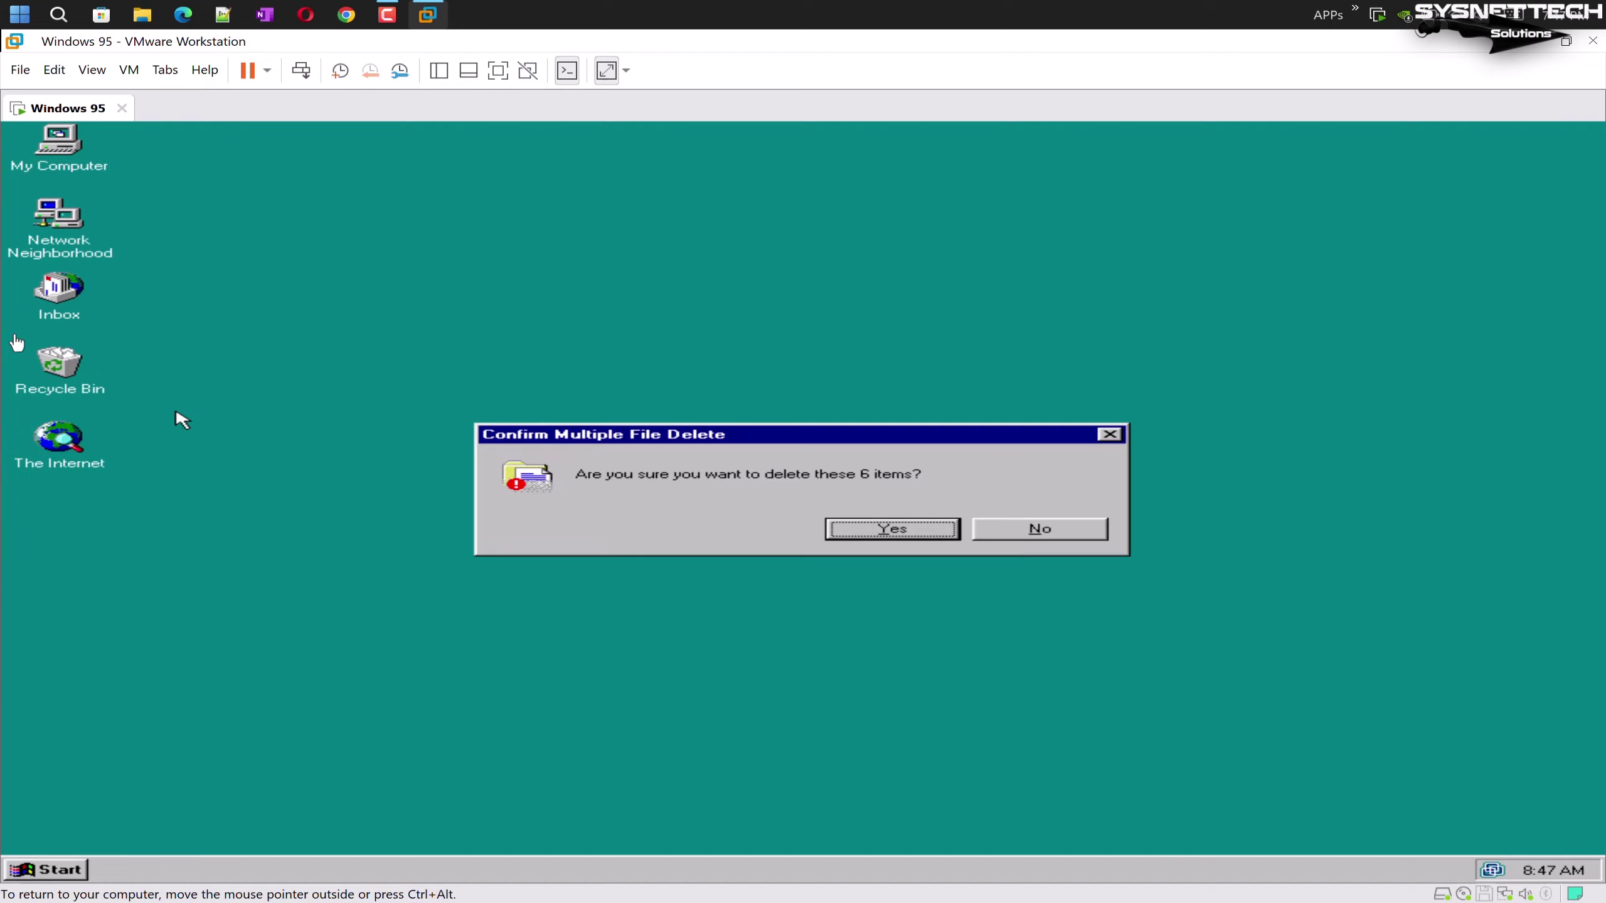
key("Return")
key("ctrl+alt")
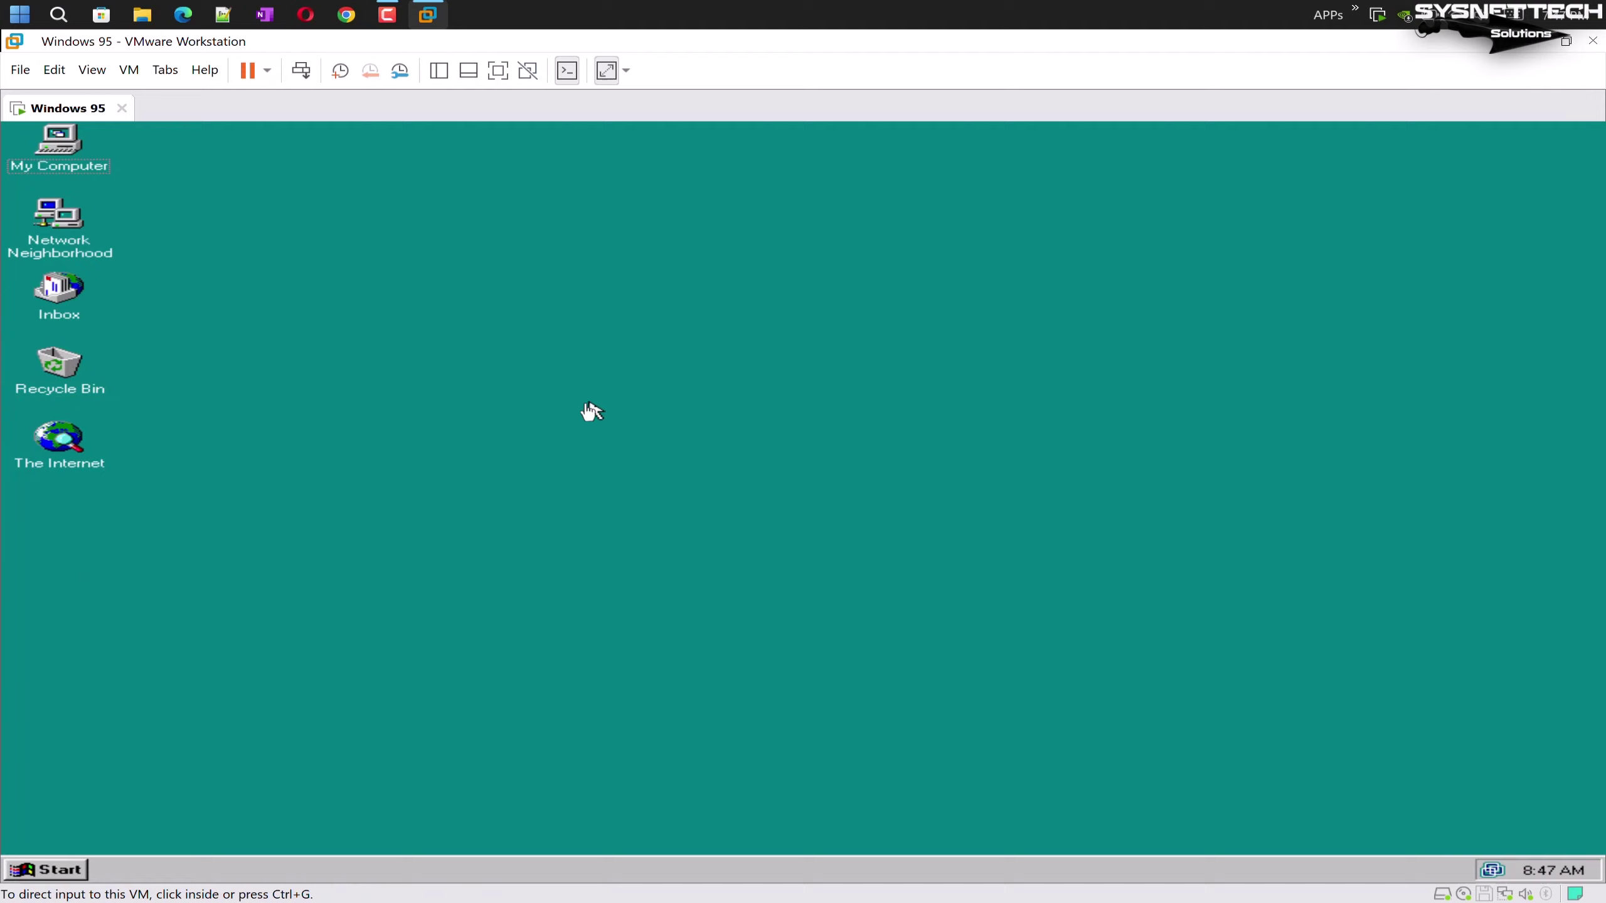
Open My Computer's properties and inspect the Other devices, Disk drives and Display adapters categories in Device Manager
left_click(215, 203)
right_click(3, 144)
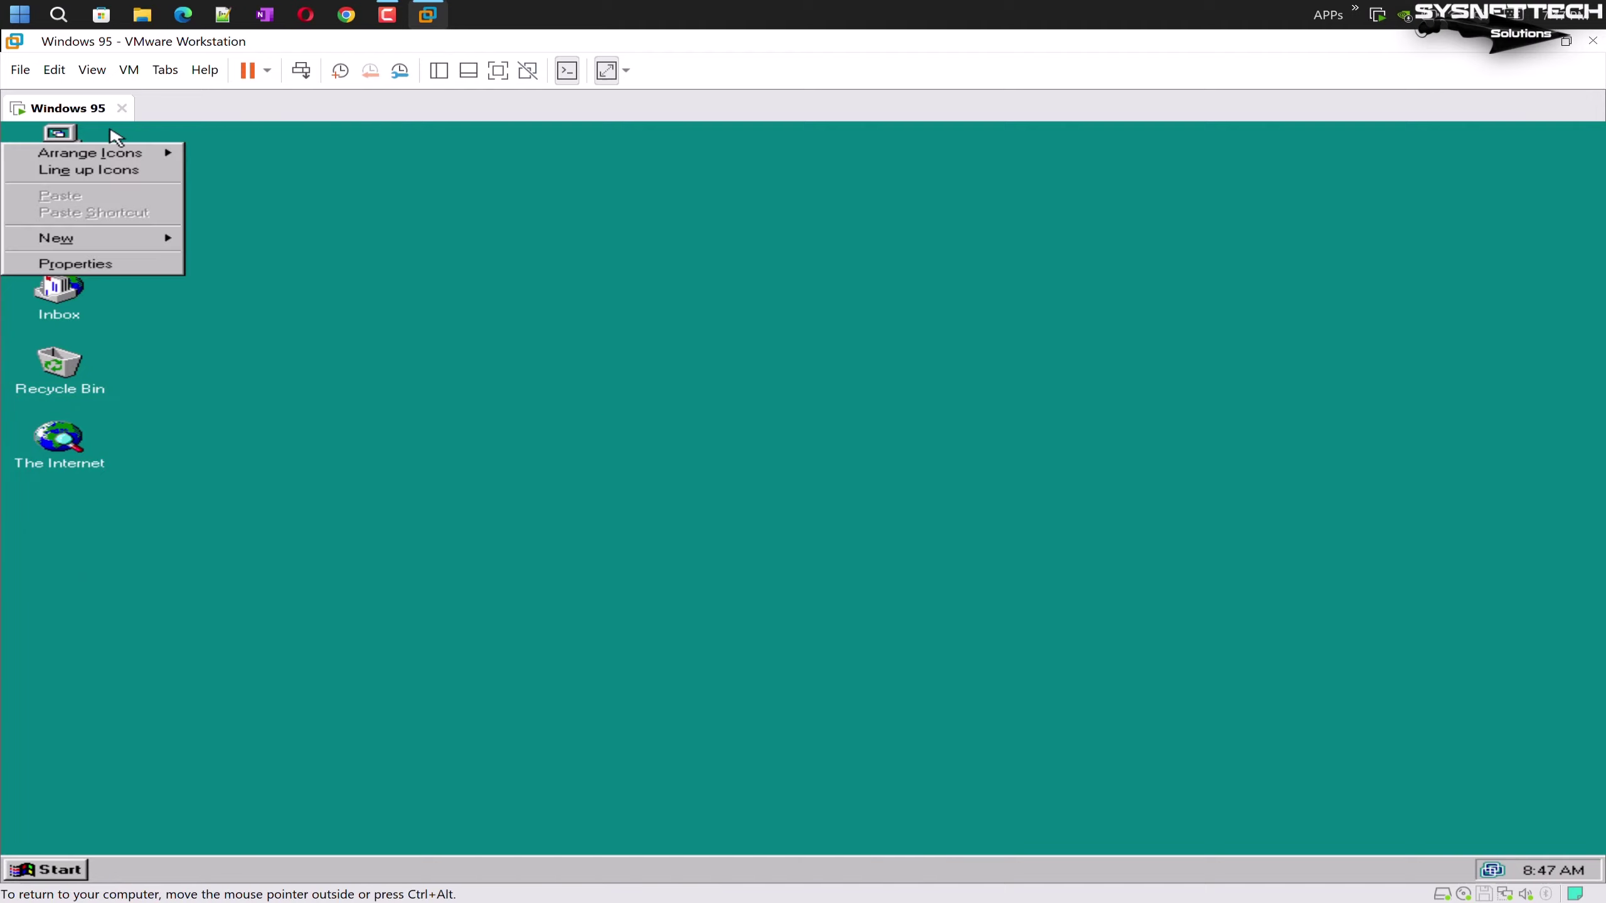
right_click(84, 130)
left_click(225, 282)
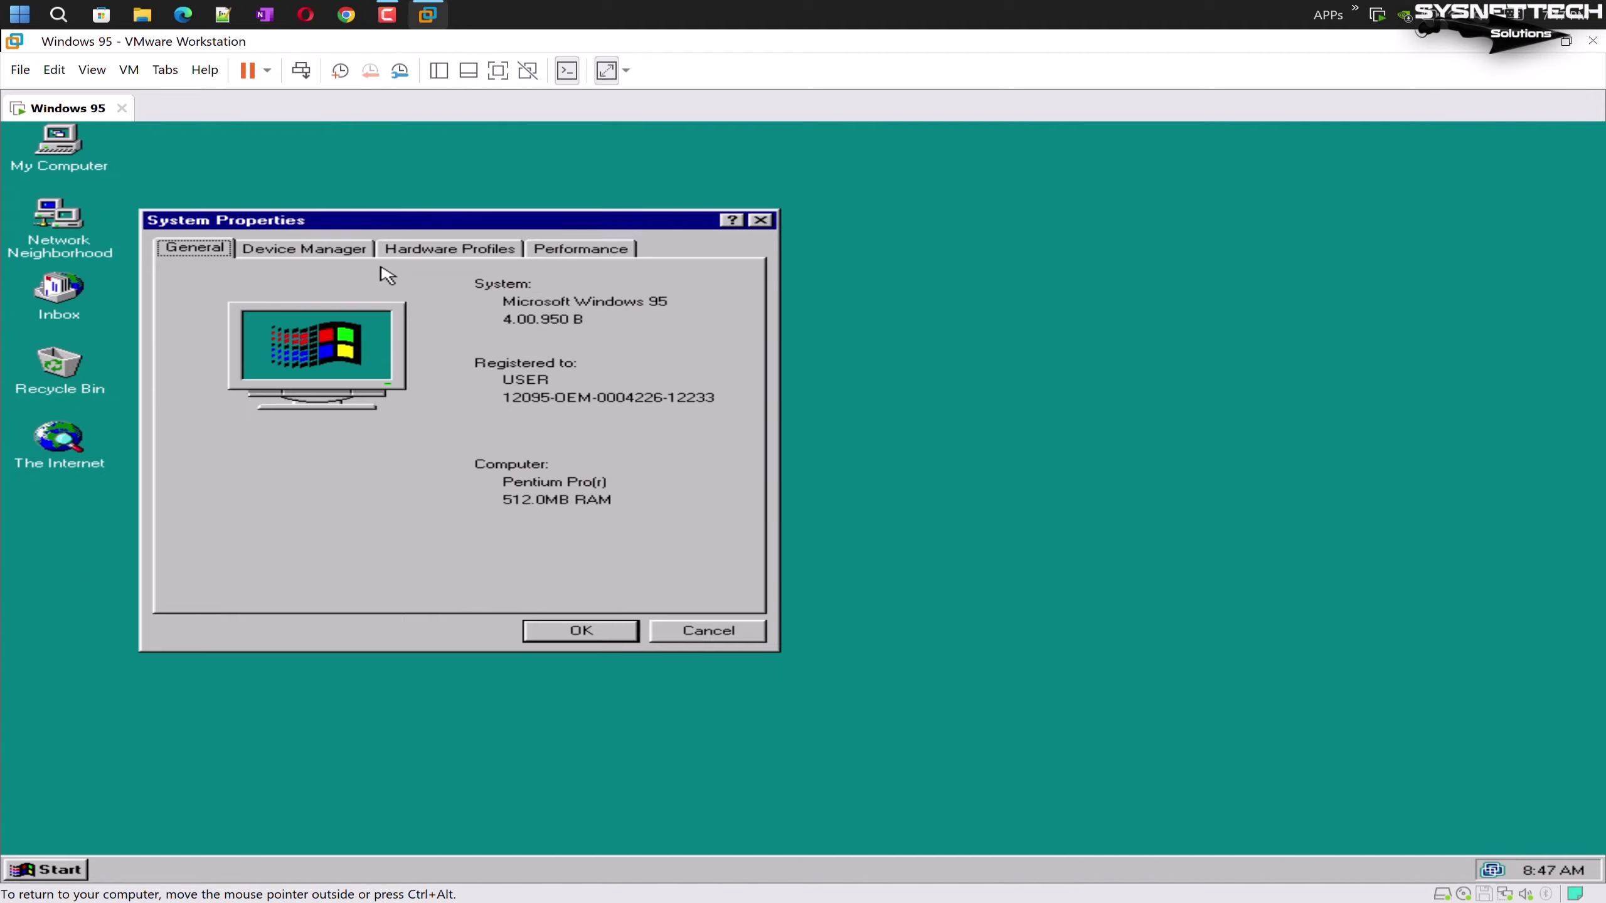
left_click(357, 248)
double_click(317, 466)
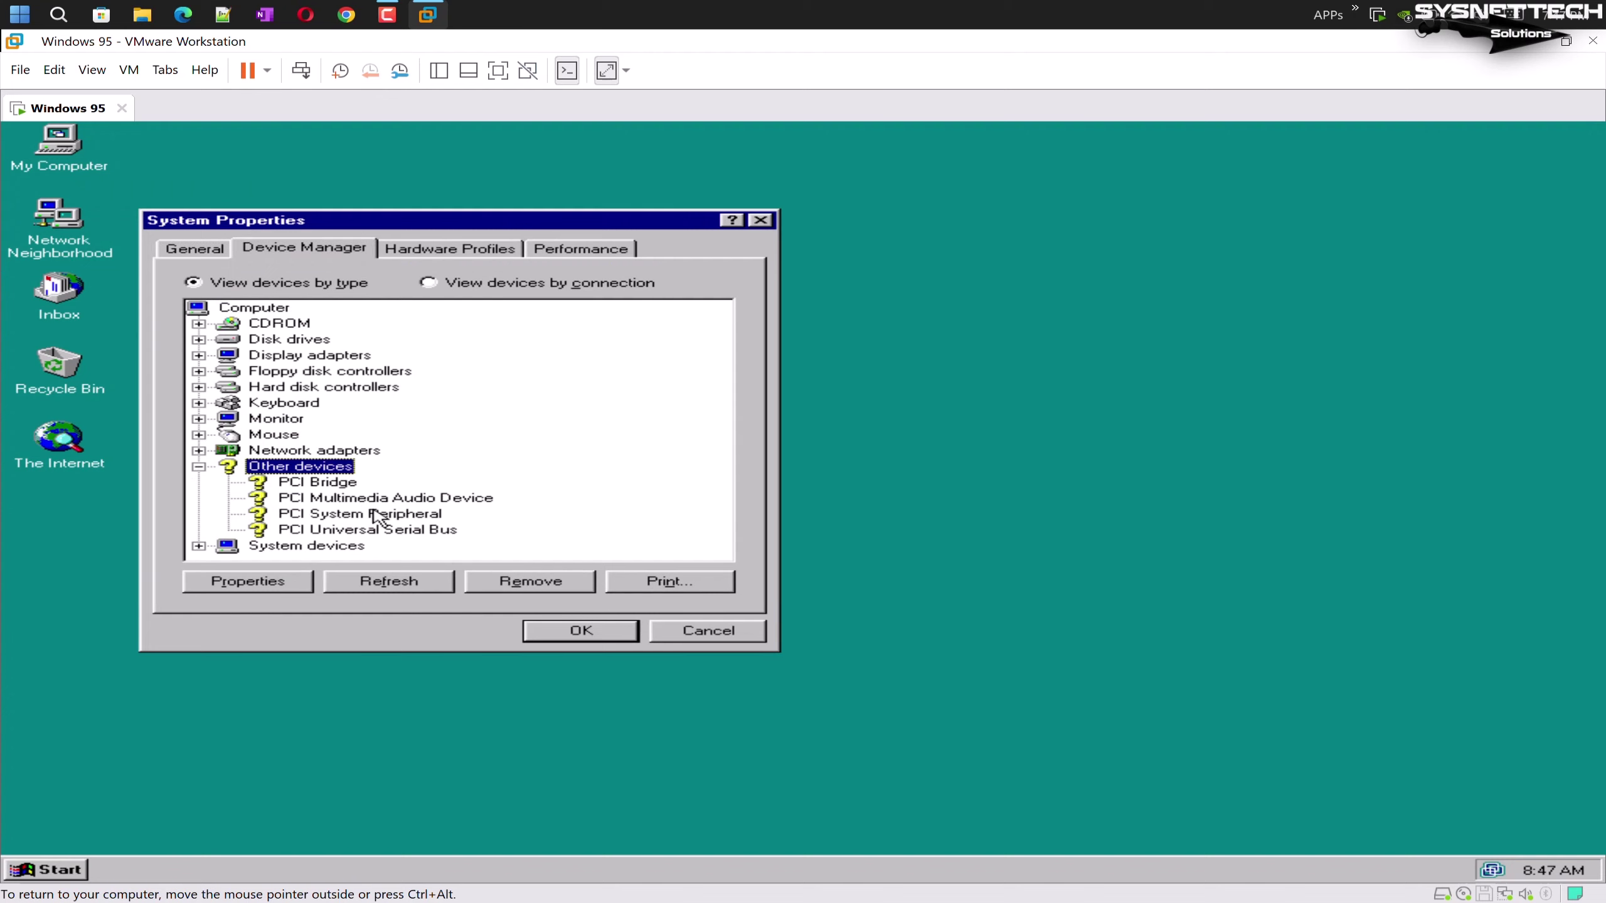
double_click(322, 342)
double_click(329, 387)
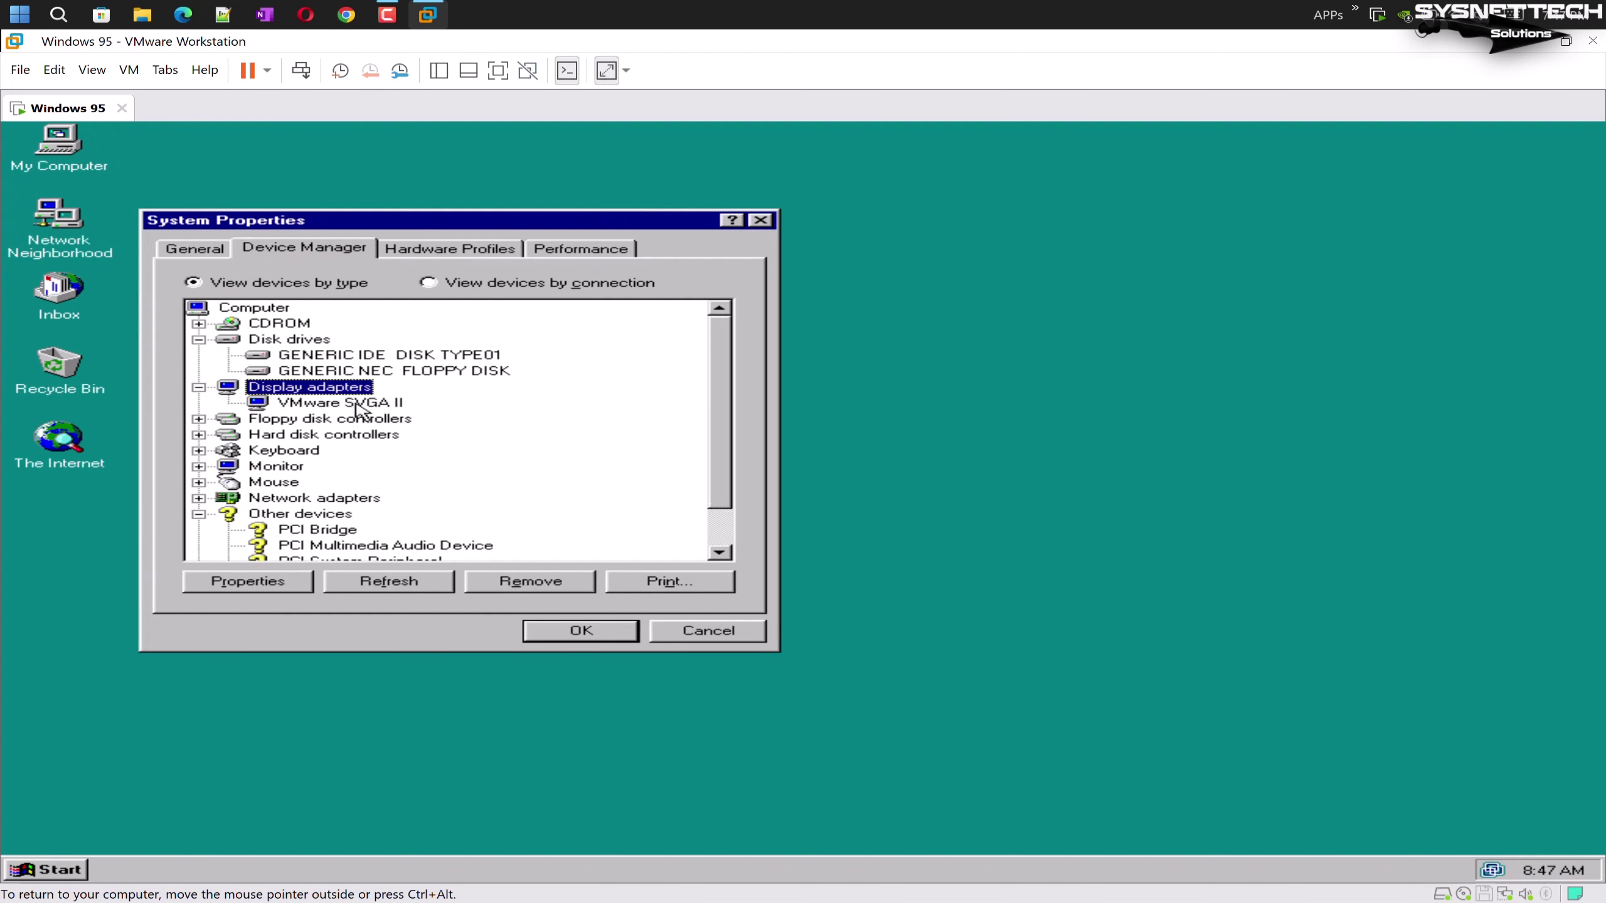
Check the VMware SVGA II adapter in Device Manager, cancel System Properties and shut down Windows 95
double_click(322, 342)
left_click(369, 372)
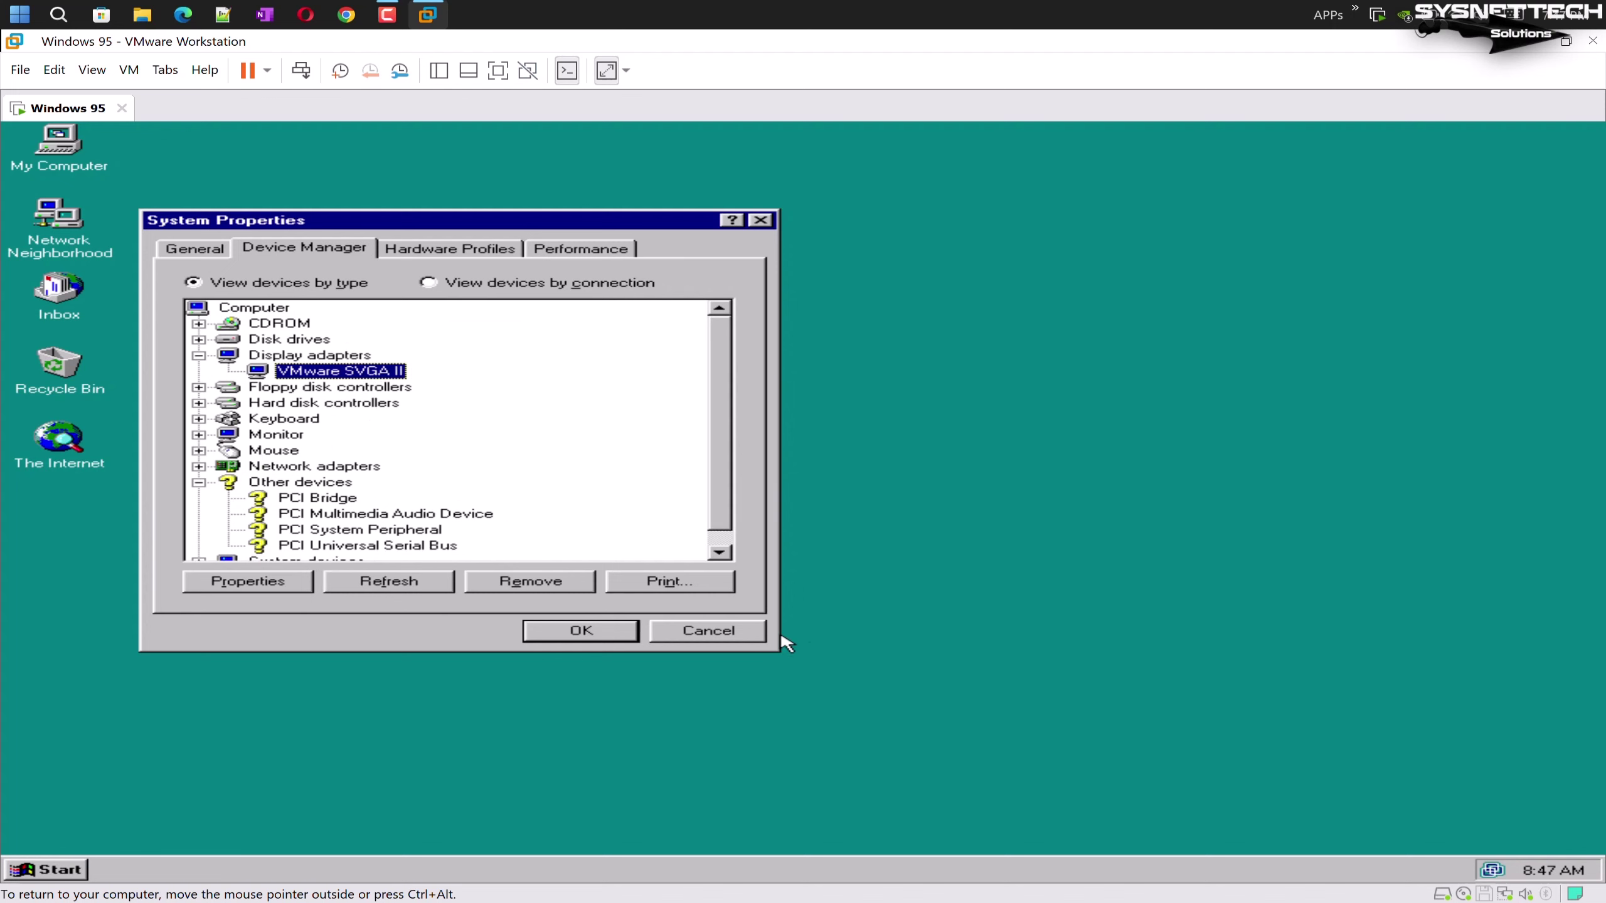
left_click(695, 635)
key("alt+F4")
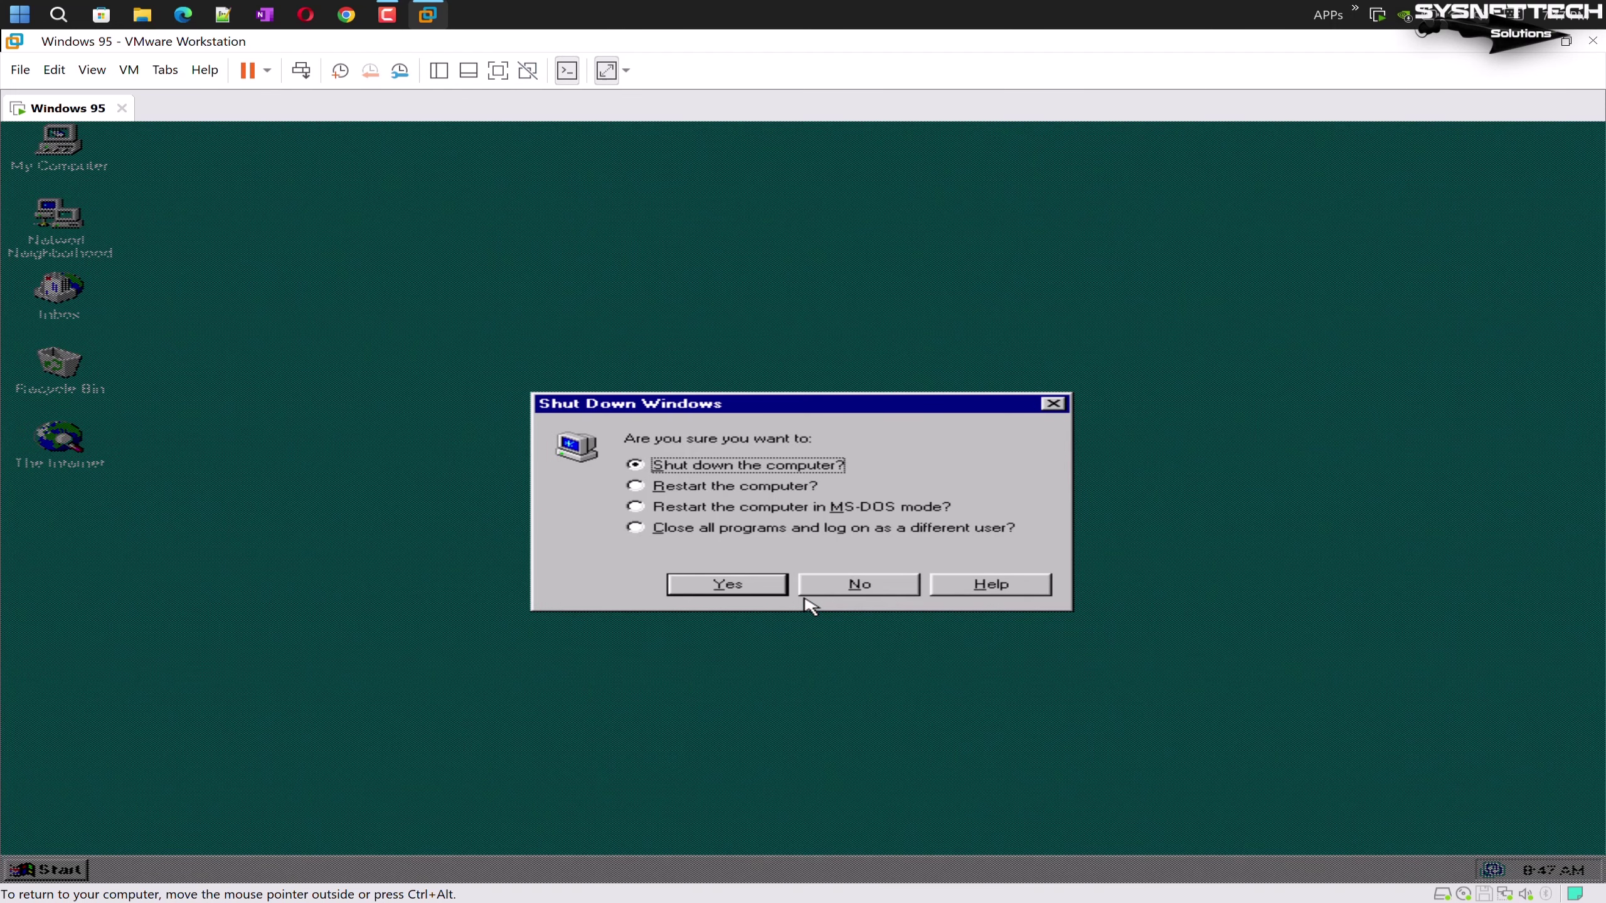
left_click(715, 579)
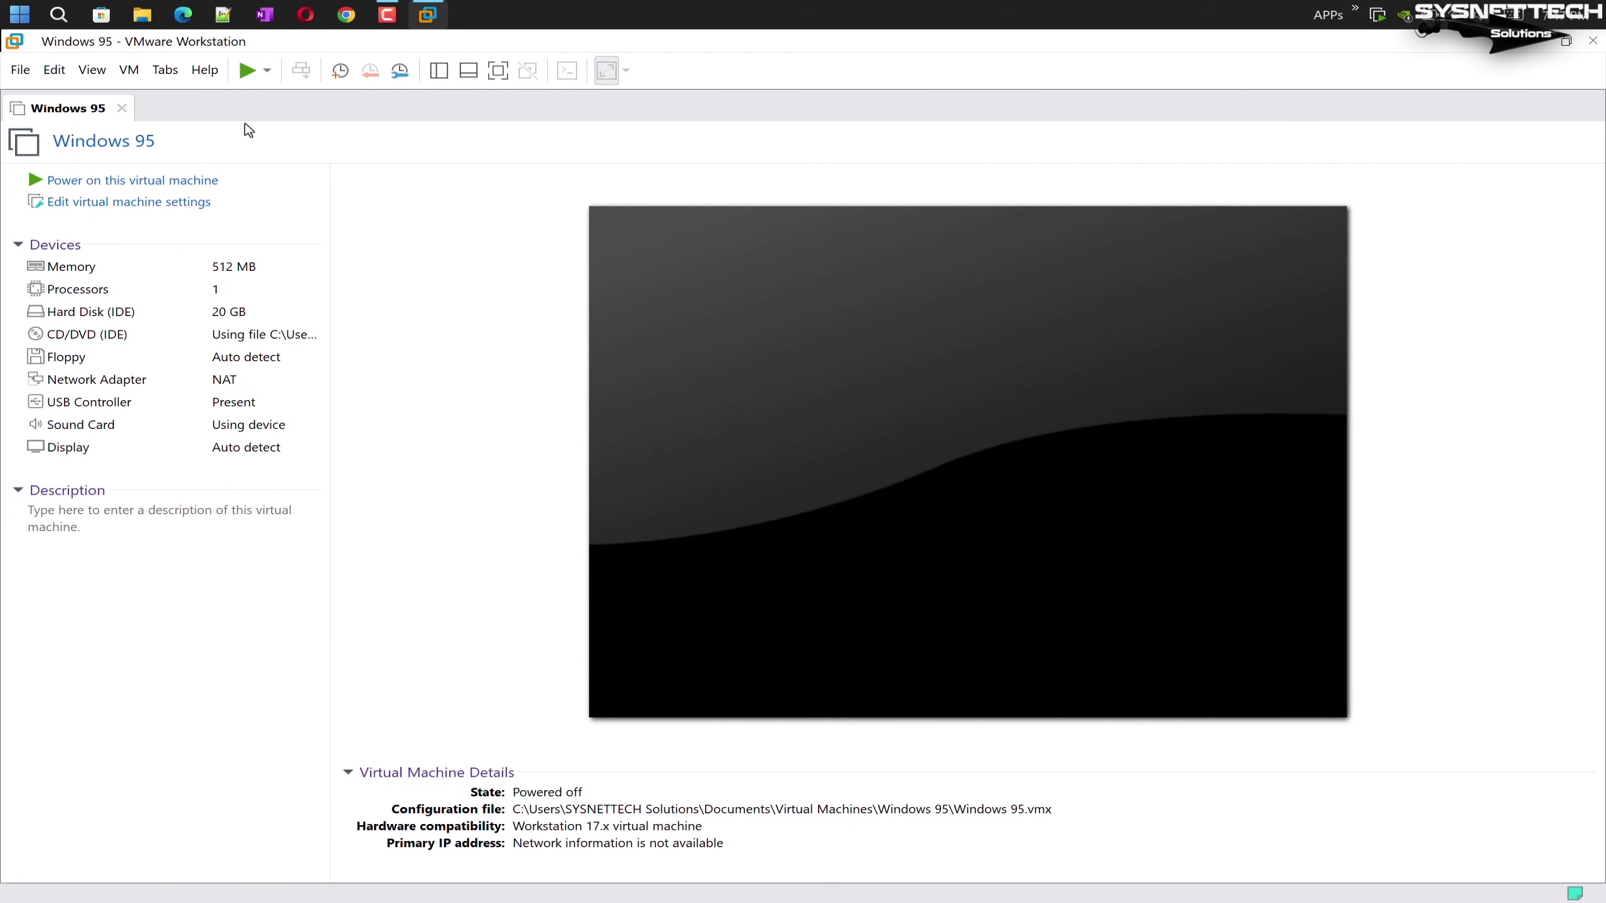
Change the virtual machine's hardware compatibility to Workstation 5.x, altering this virtual machine instead of cloning it
left_click(131, 69)
mouse_move(233, 271)
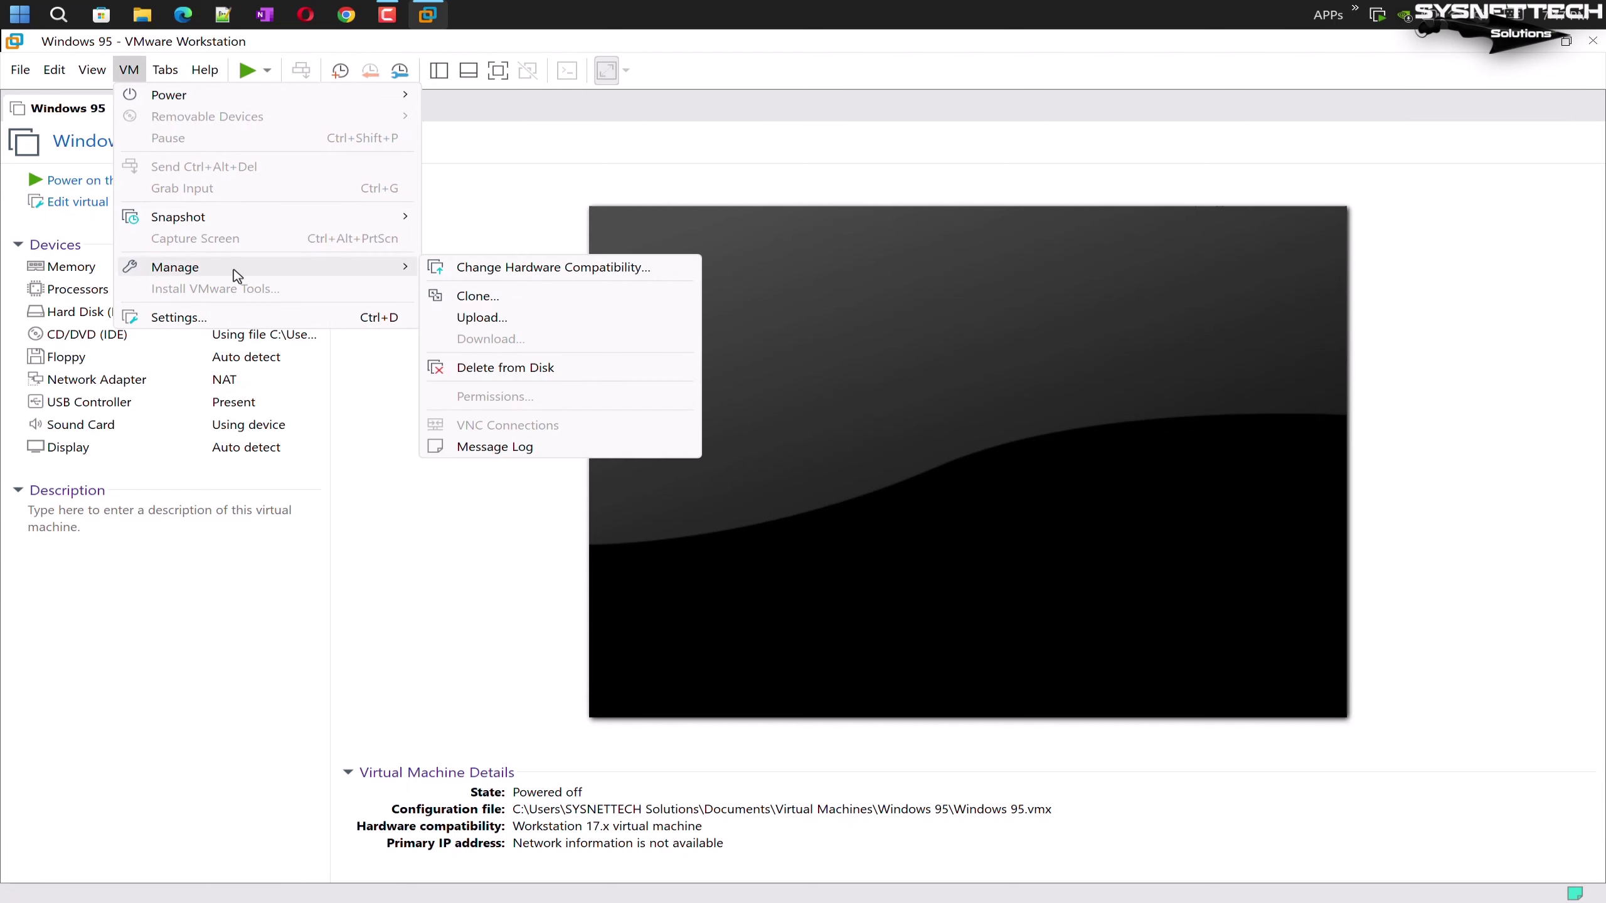
left_click(511, 268)
left_click(893, 633)
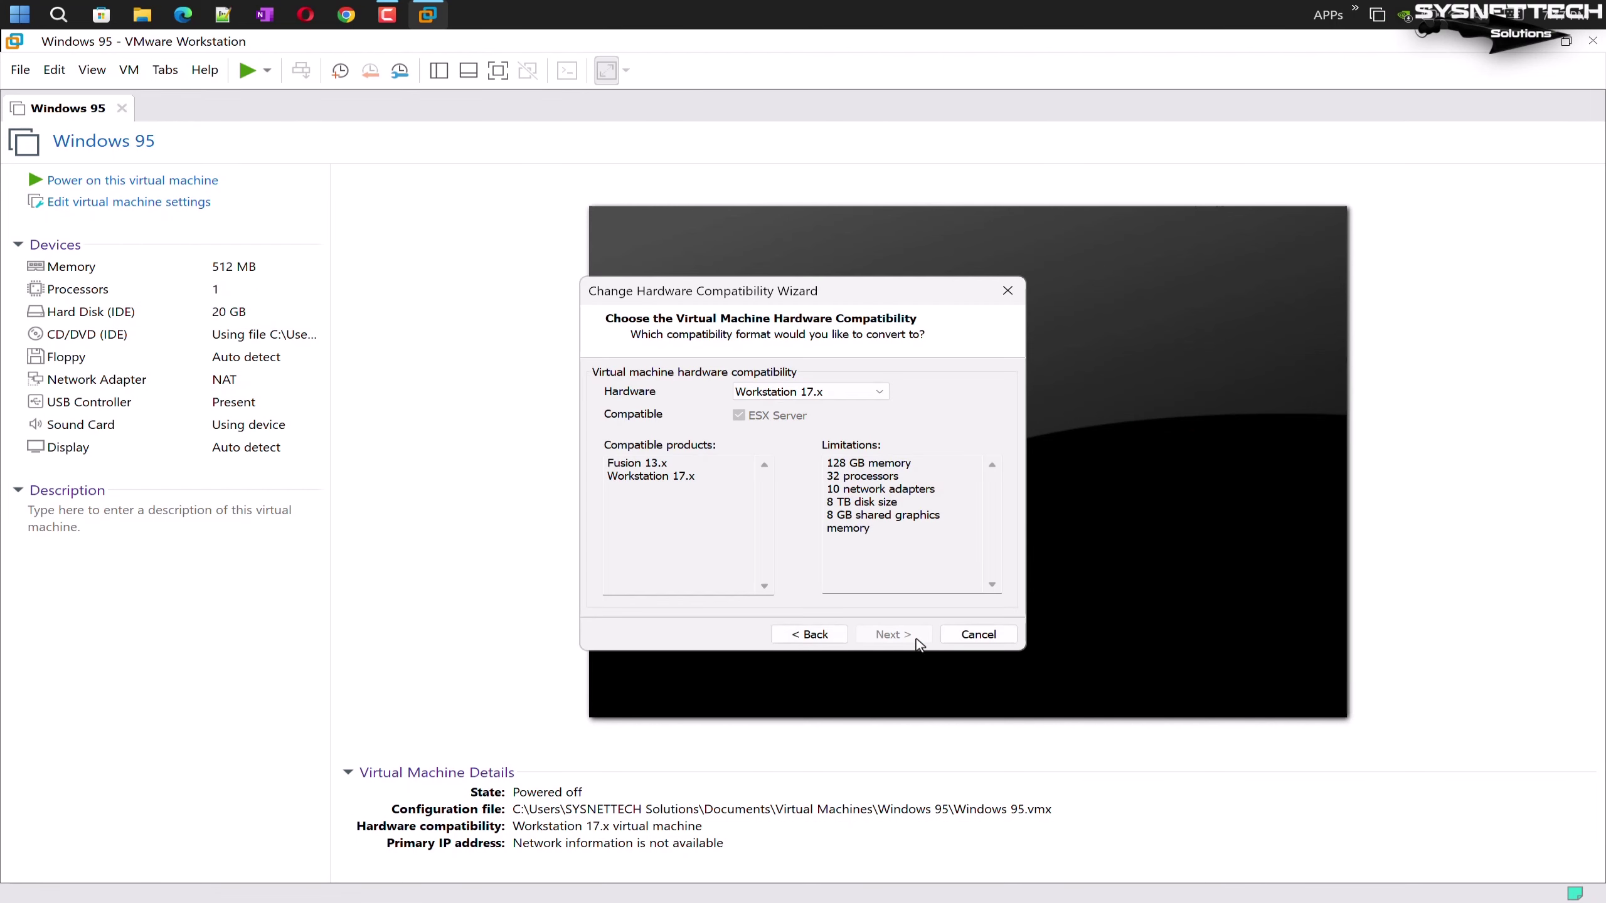
left_click(833, 392)
left_click(833, 602)
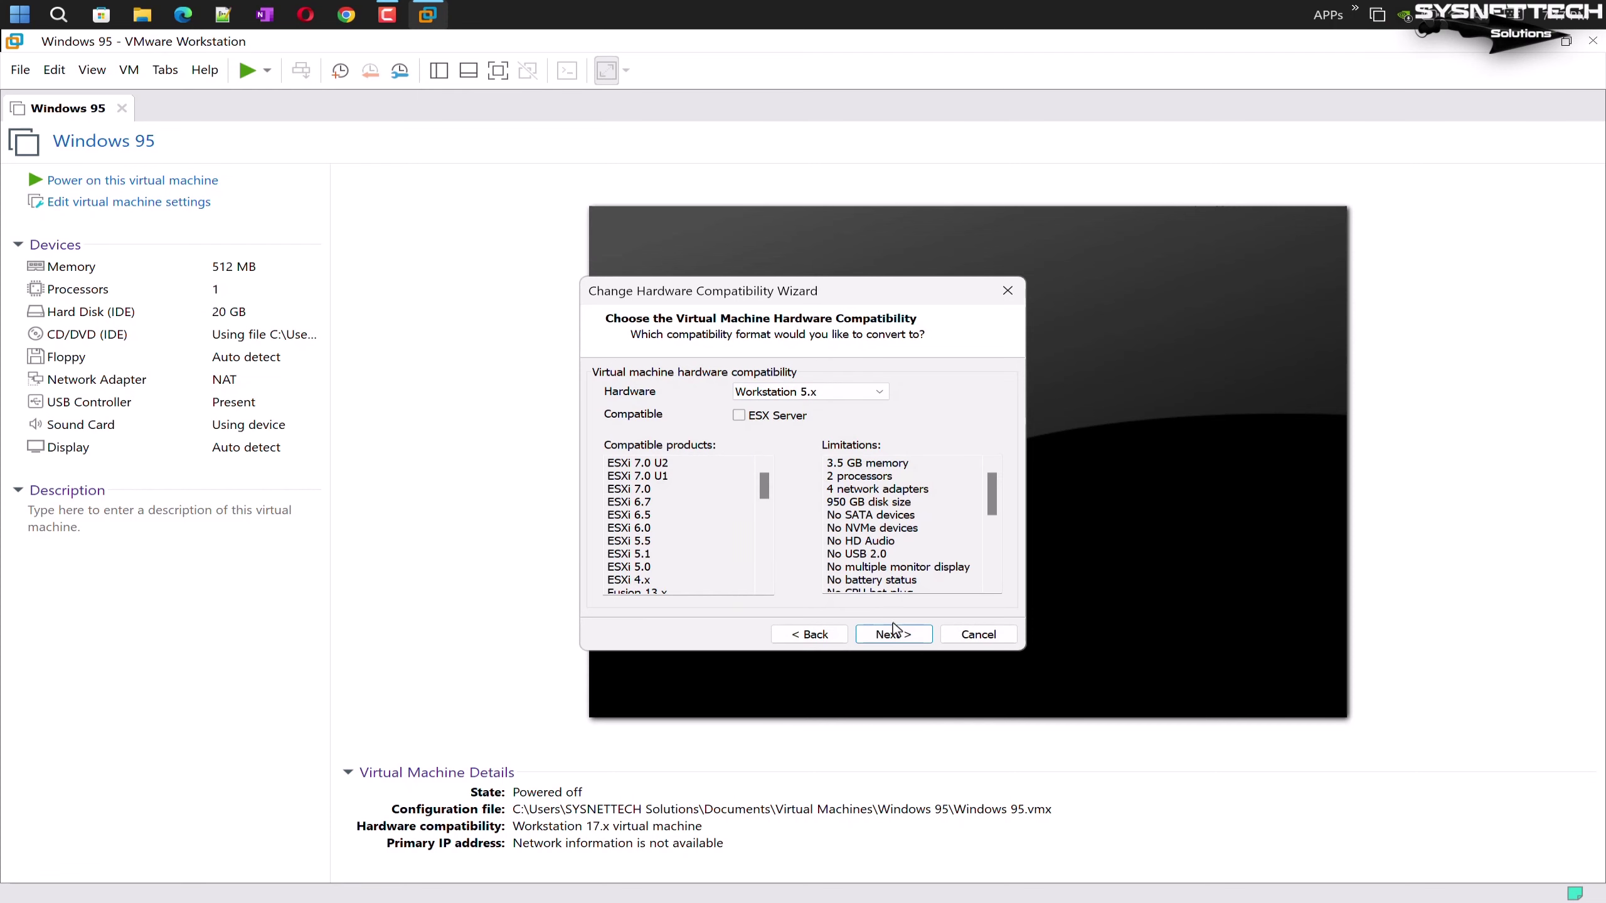
left_click(894, 632)
left_click(642, 473)
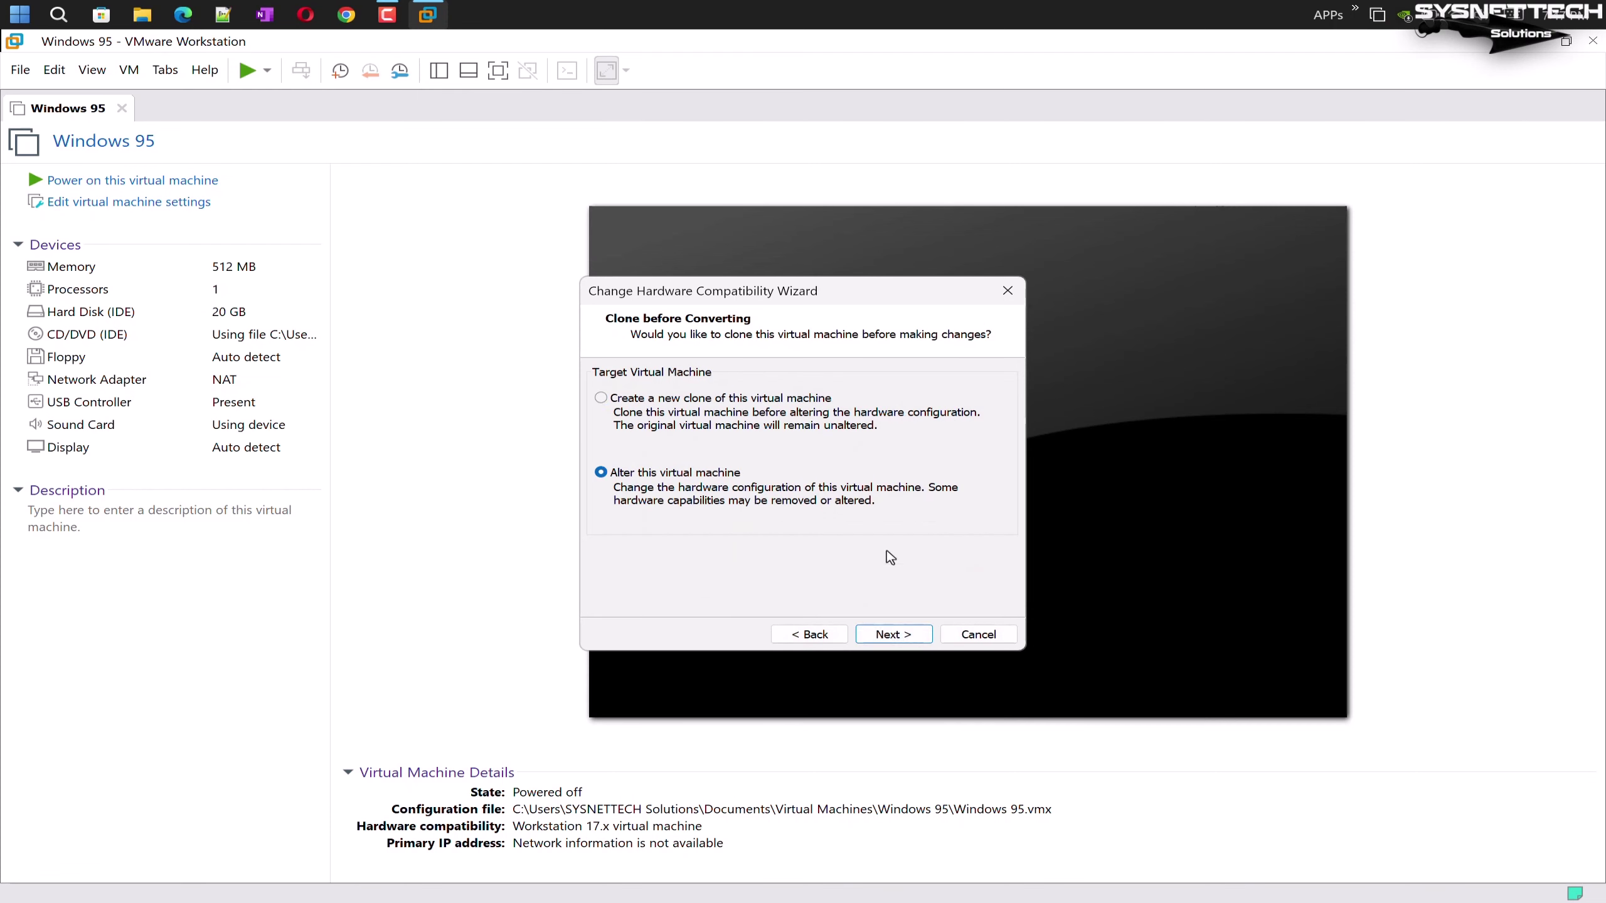
left_click(898, 634)
left_click(898, 634)
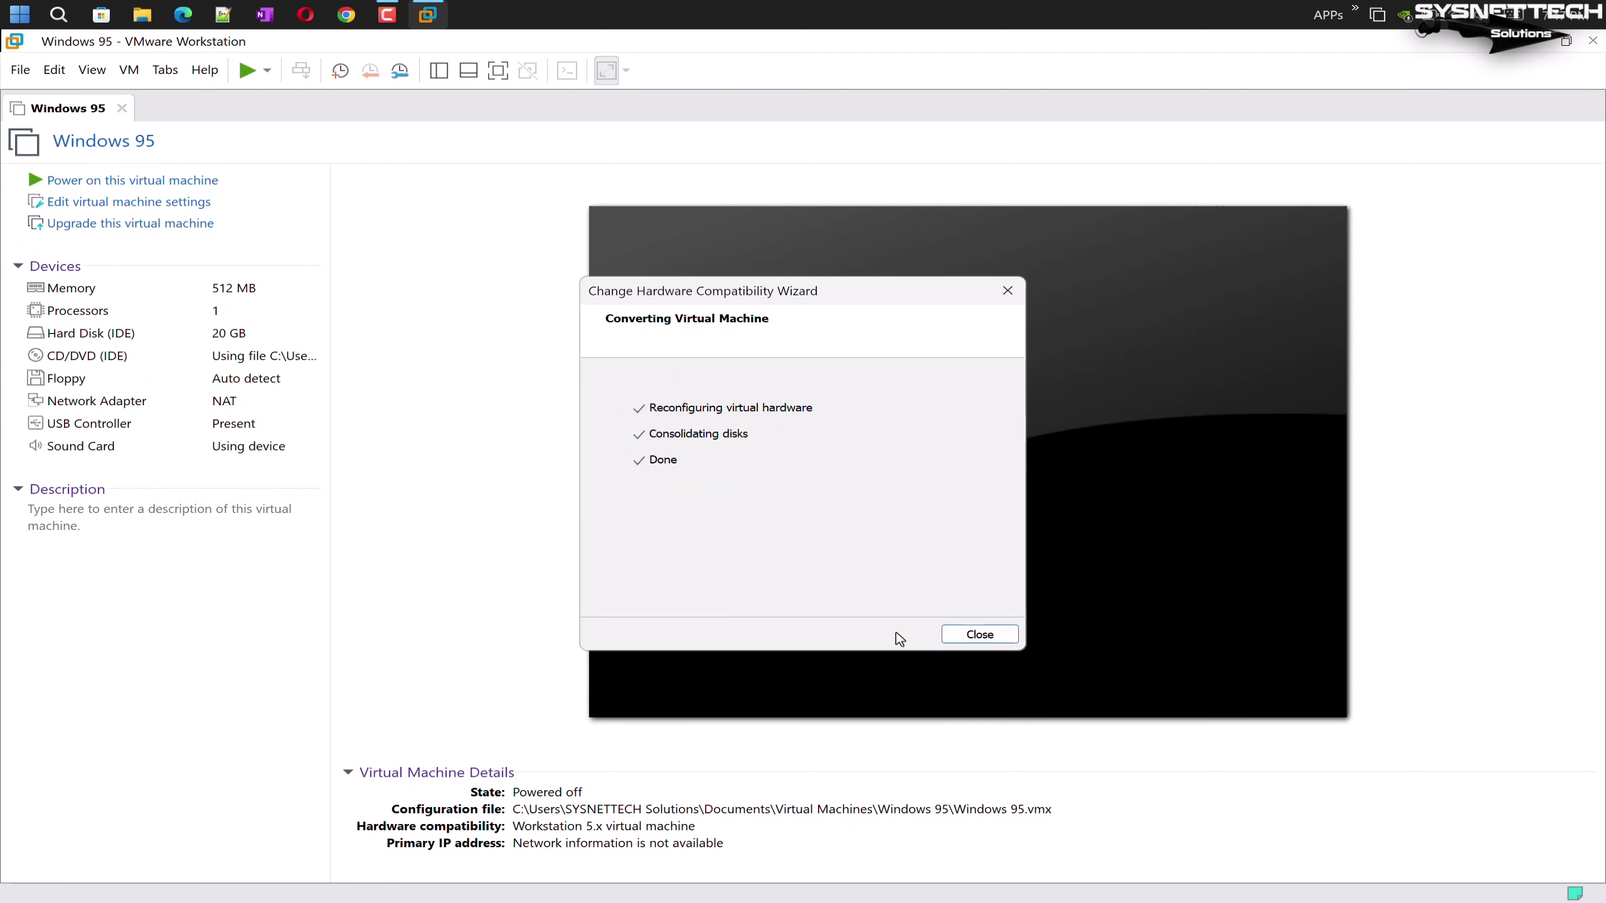
left_click(979, 634)
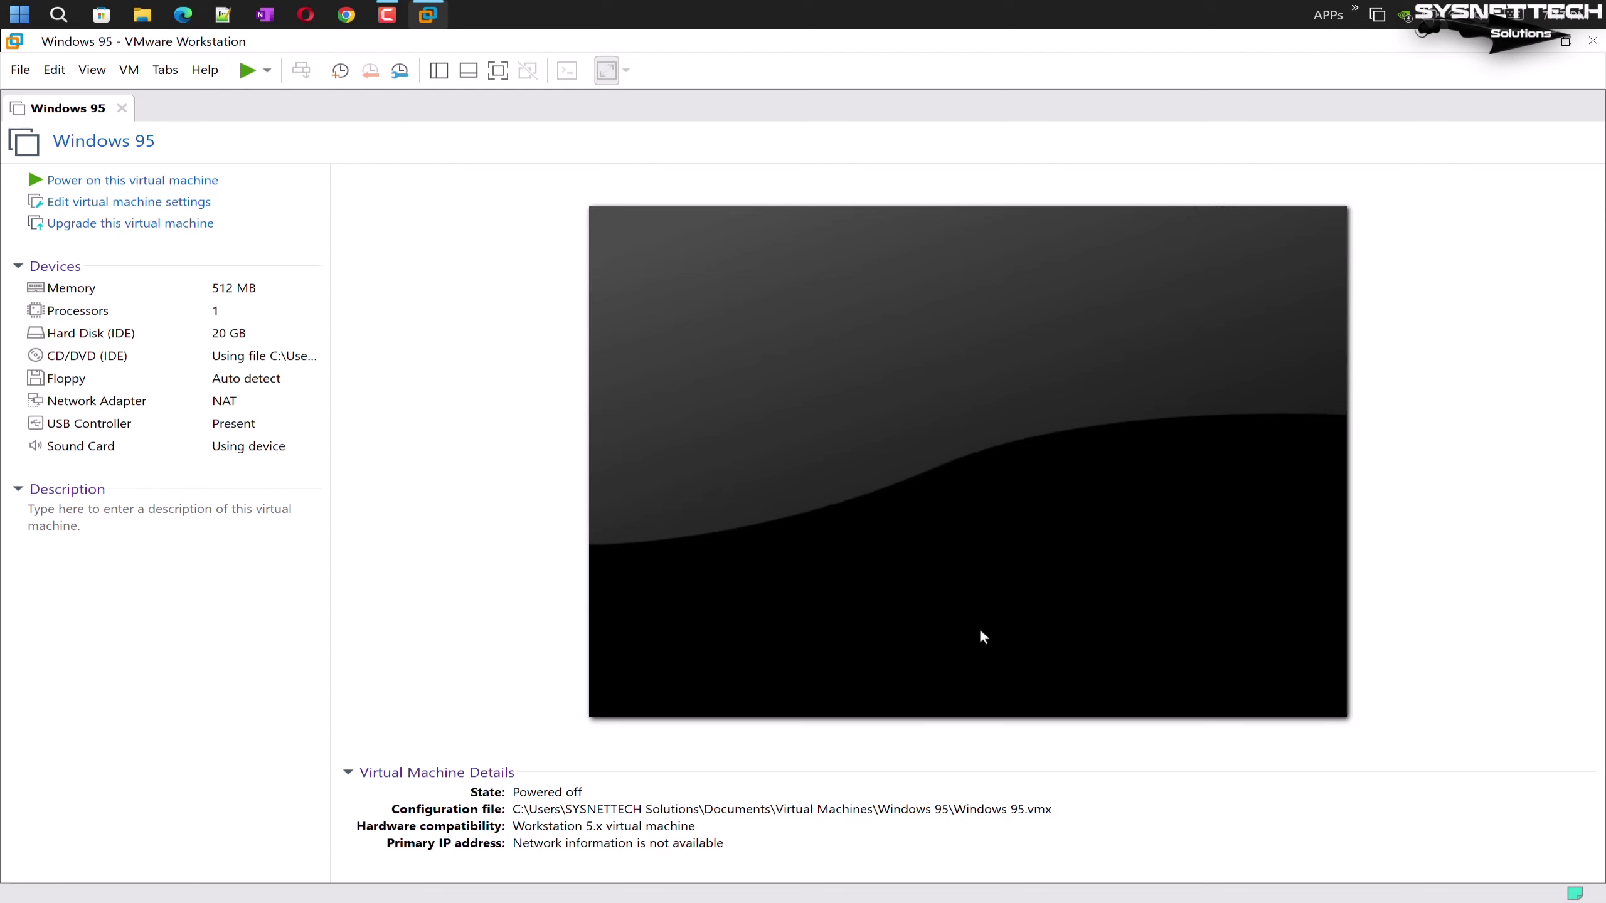
Power on the Windows 95 virtual machine and complete the driver wizard for the PCI Universal Serial Bus without installing a driver
left_click(151, 180)
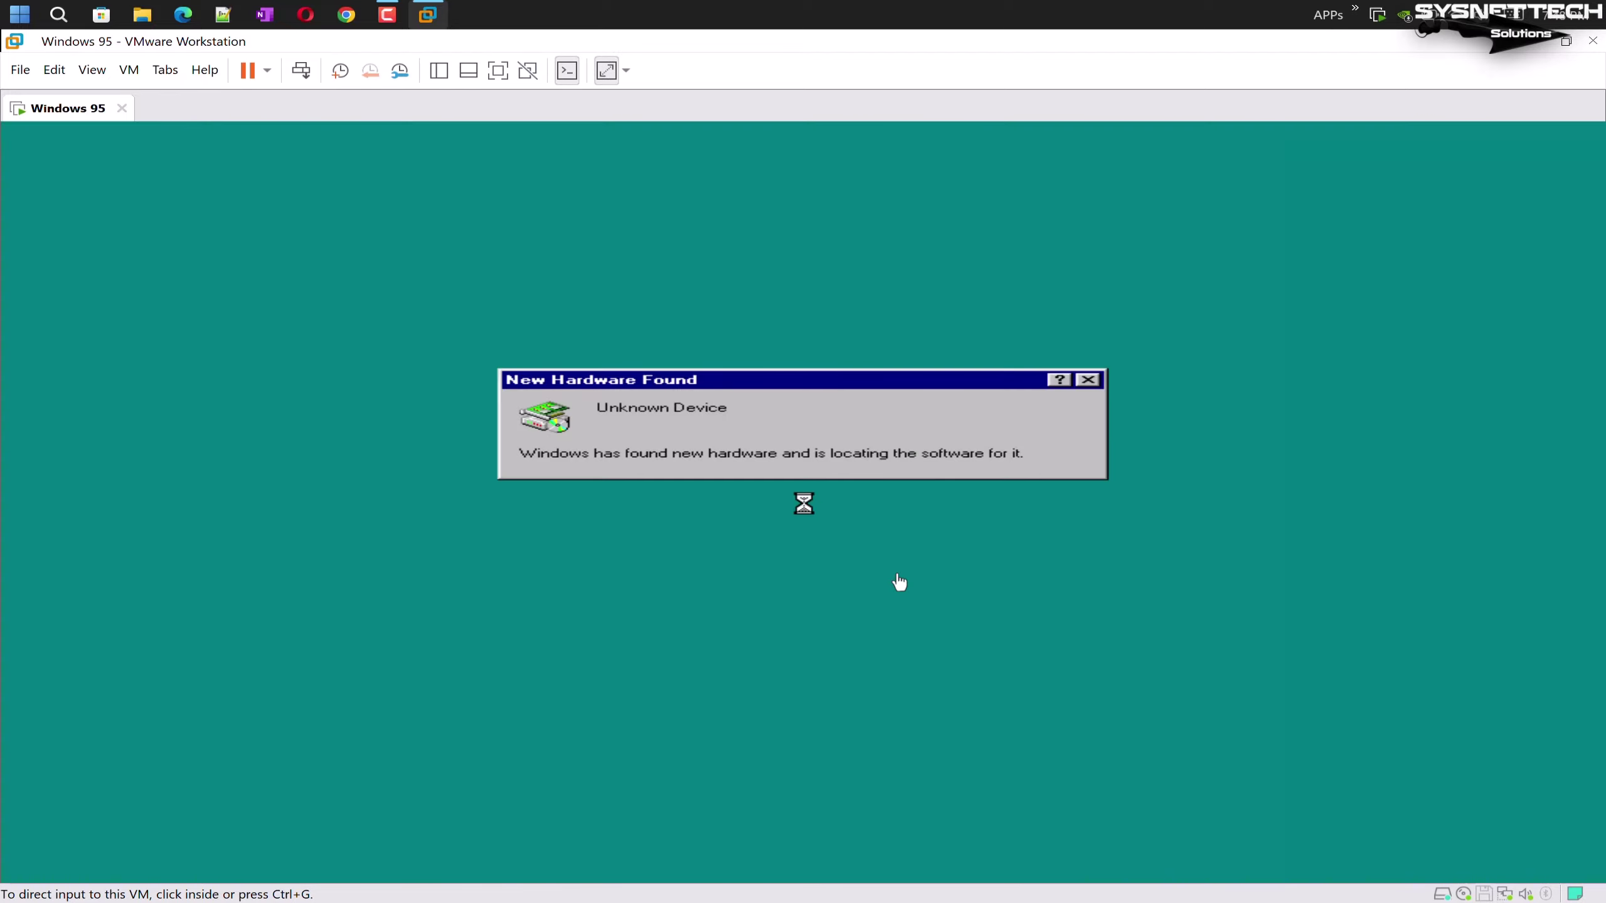
left_click(906, 588)
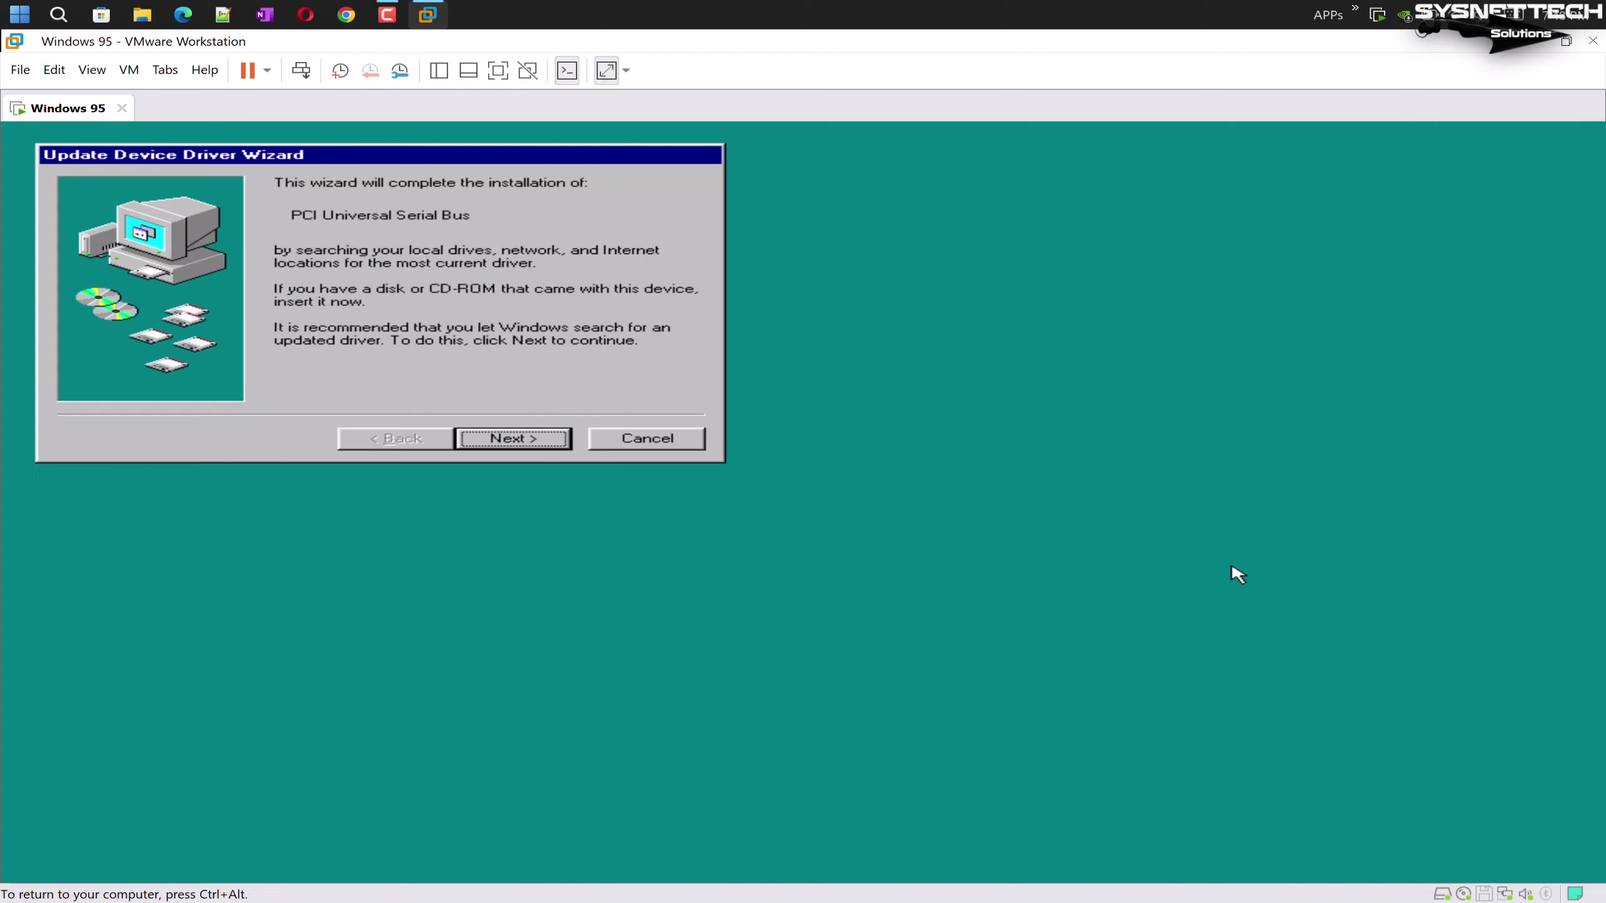
left_click(493, 436)
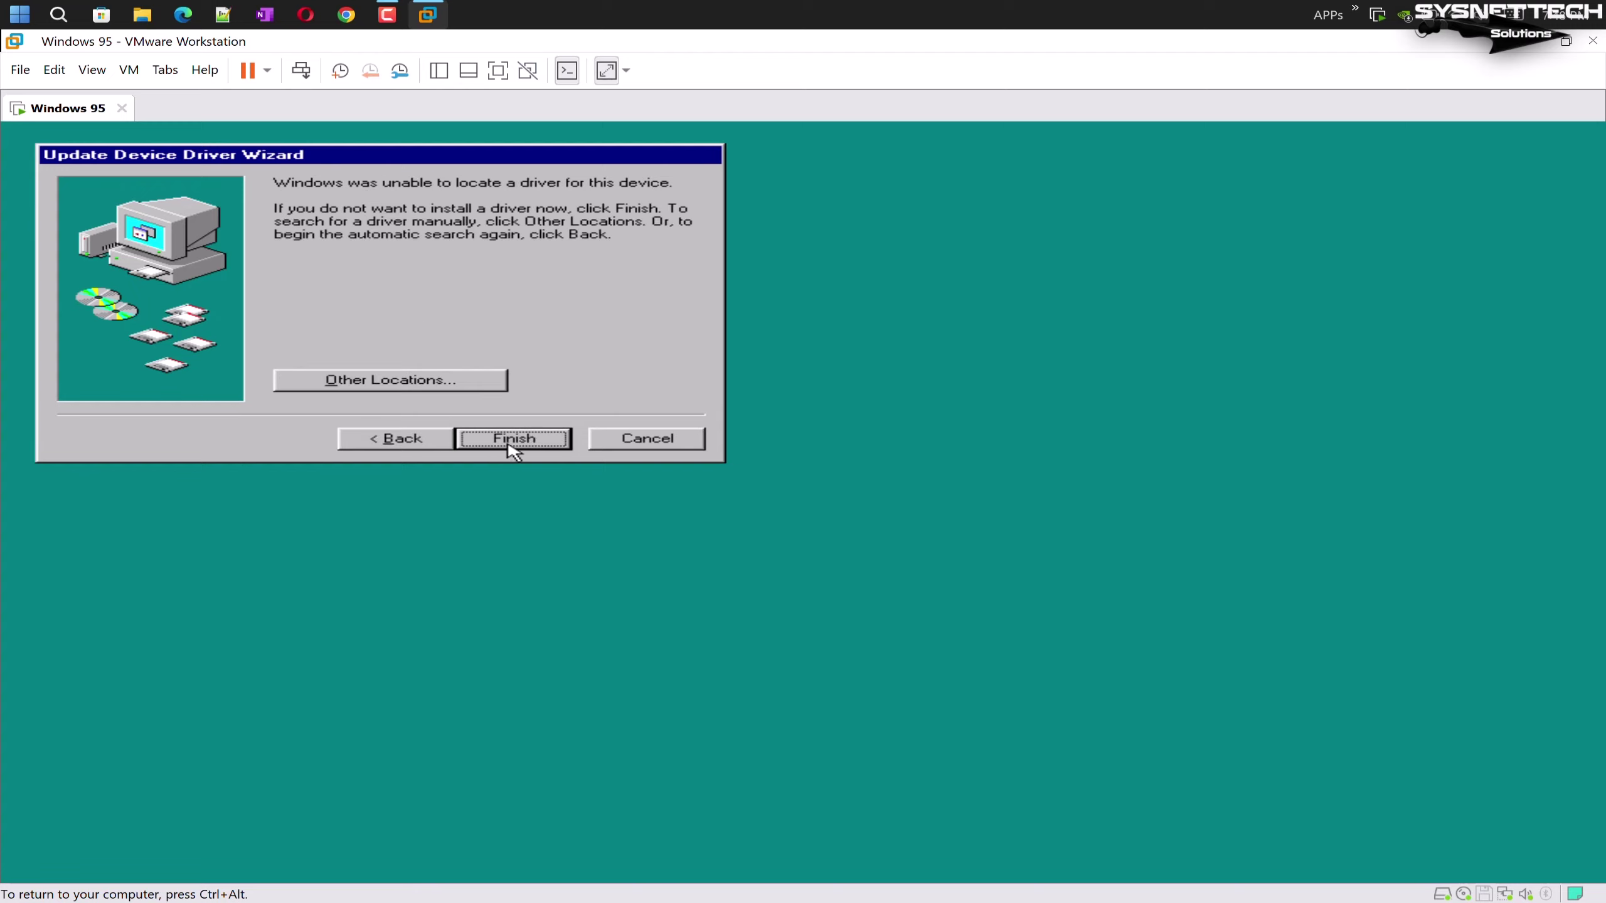
left_click(509, 443)
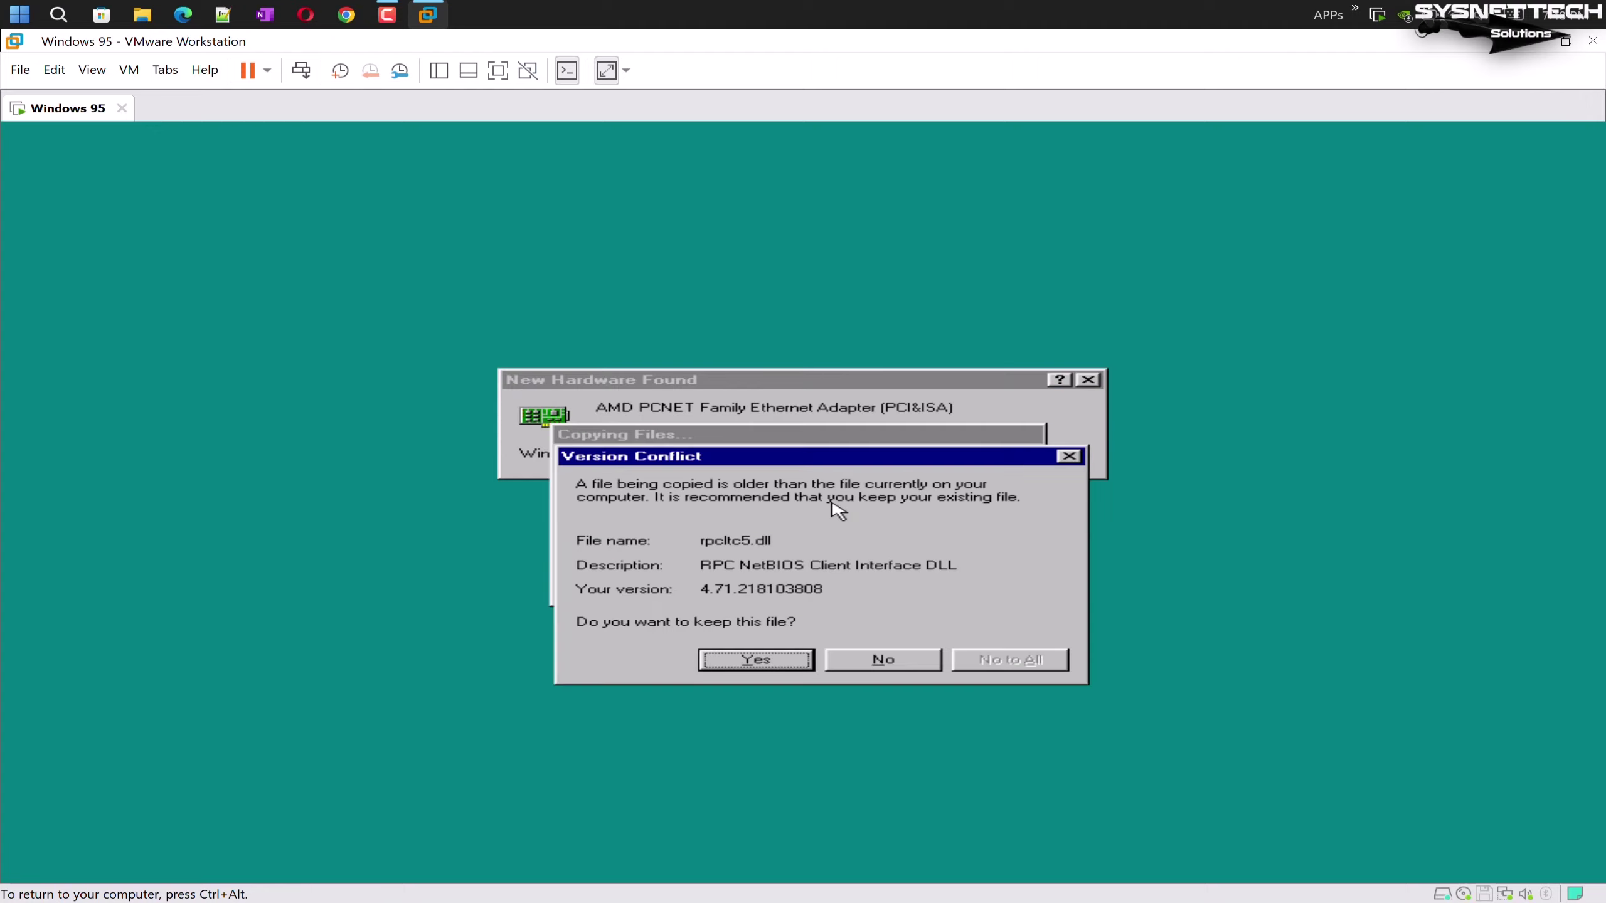
Keep the existing rpcltc5.dll and rpclts5.dll files and continue the driver search for the PCI Multimedia Audio Device
left_click(758, 662)
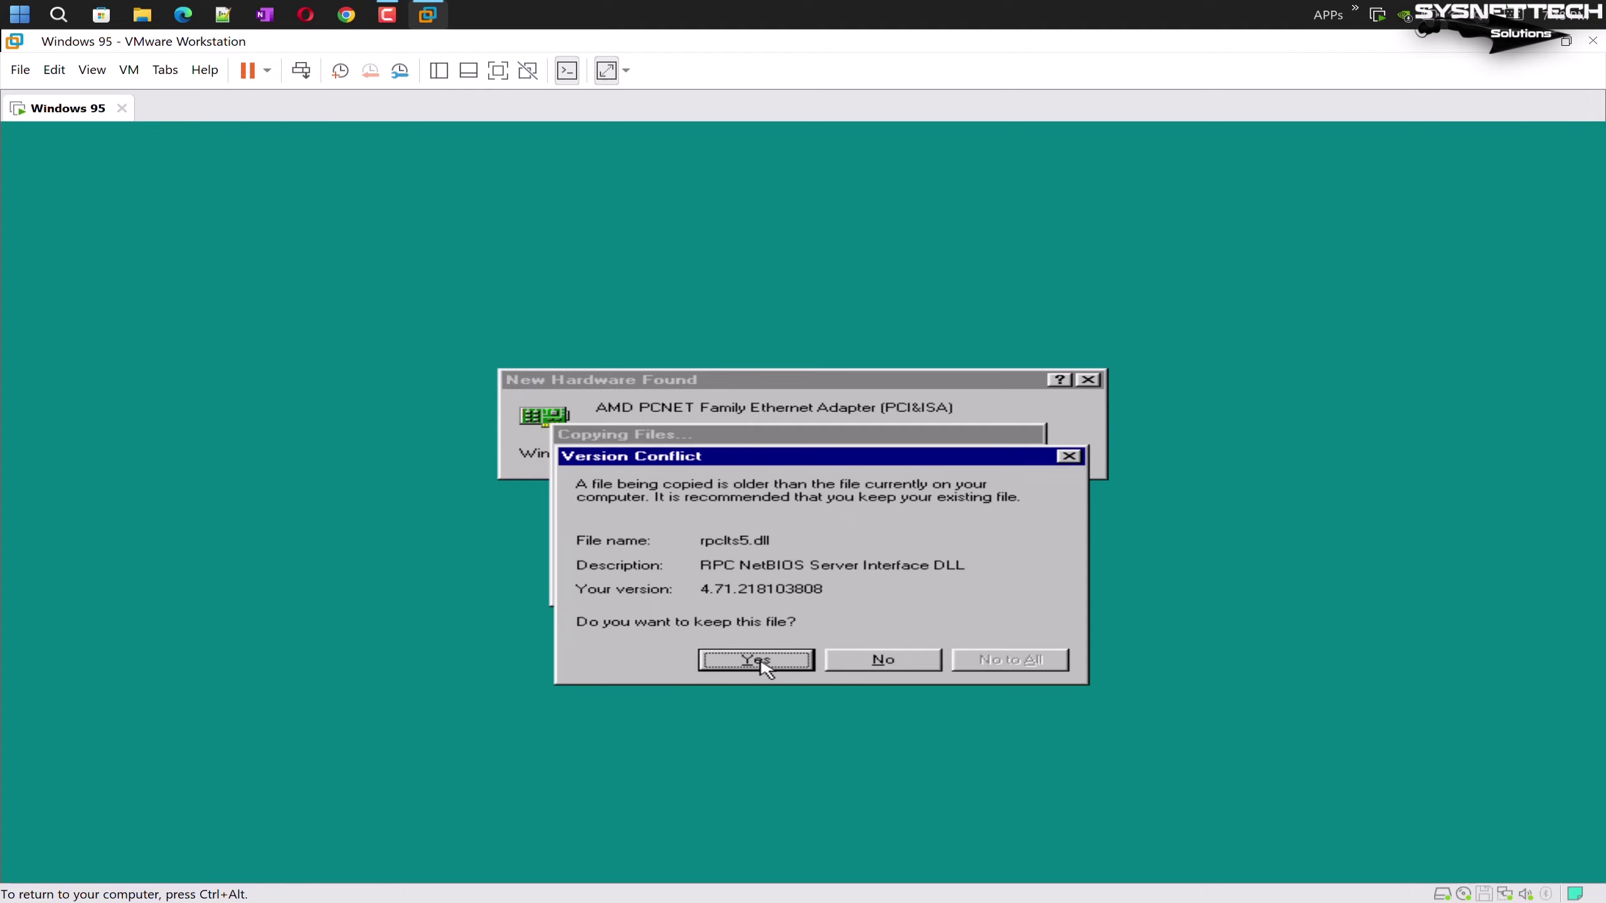
left_click(760, 661)
left_click(760, 661)
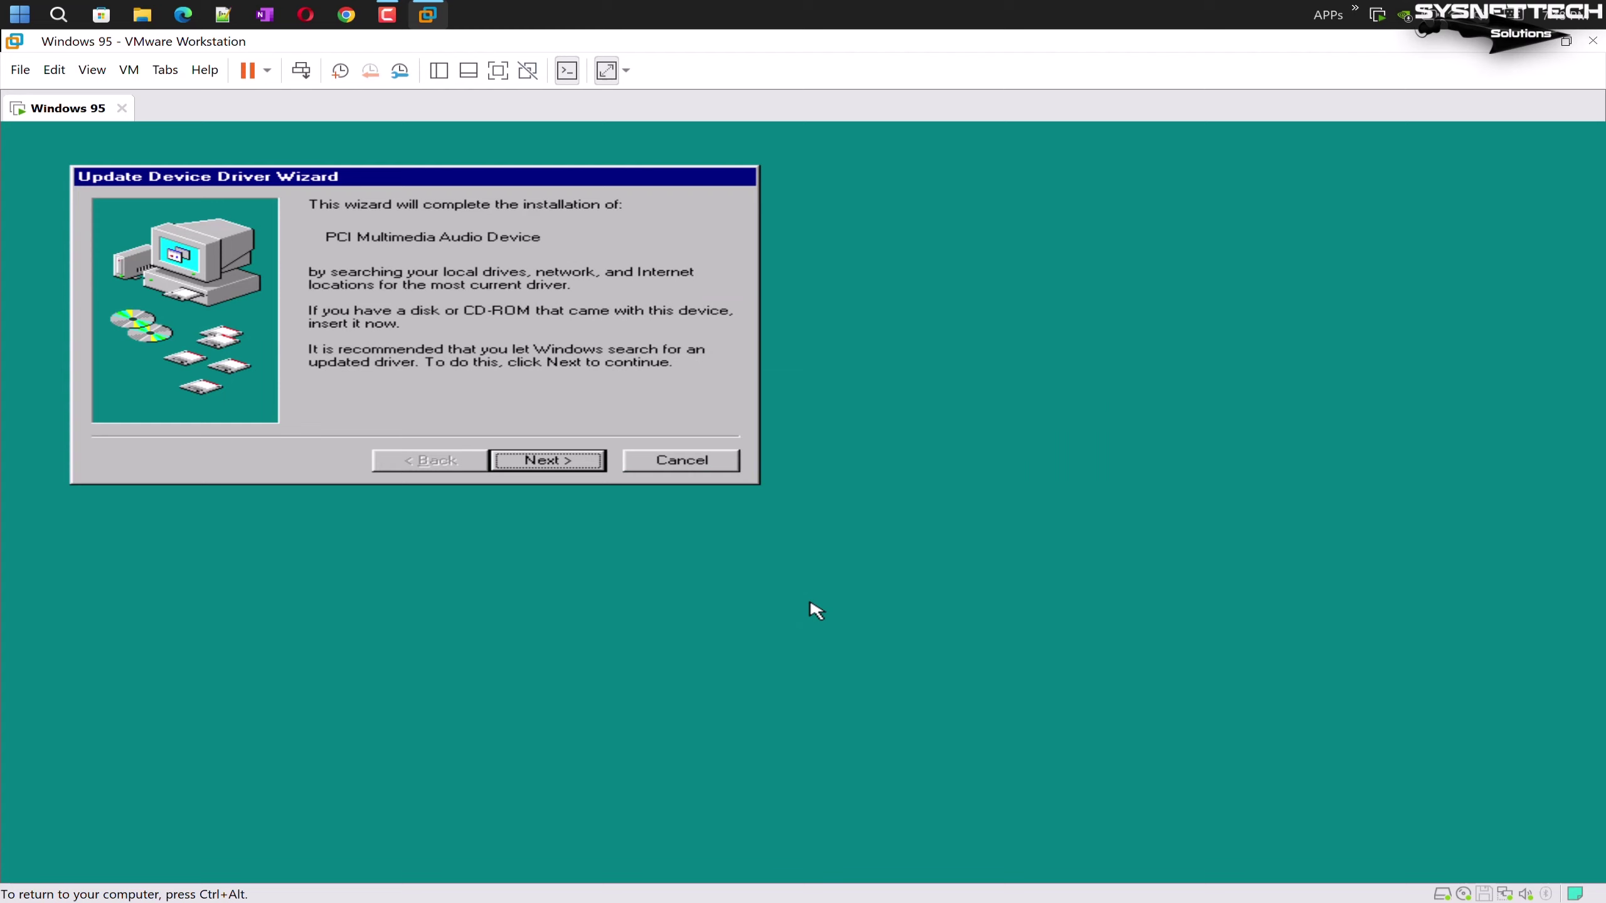
left_click(594, 460)
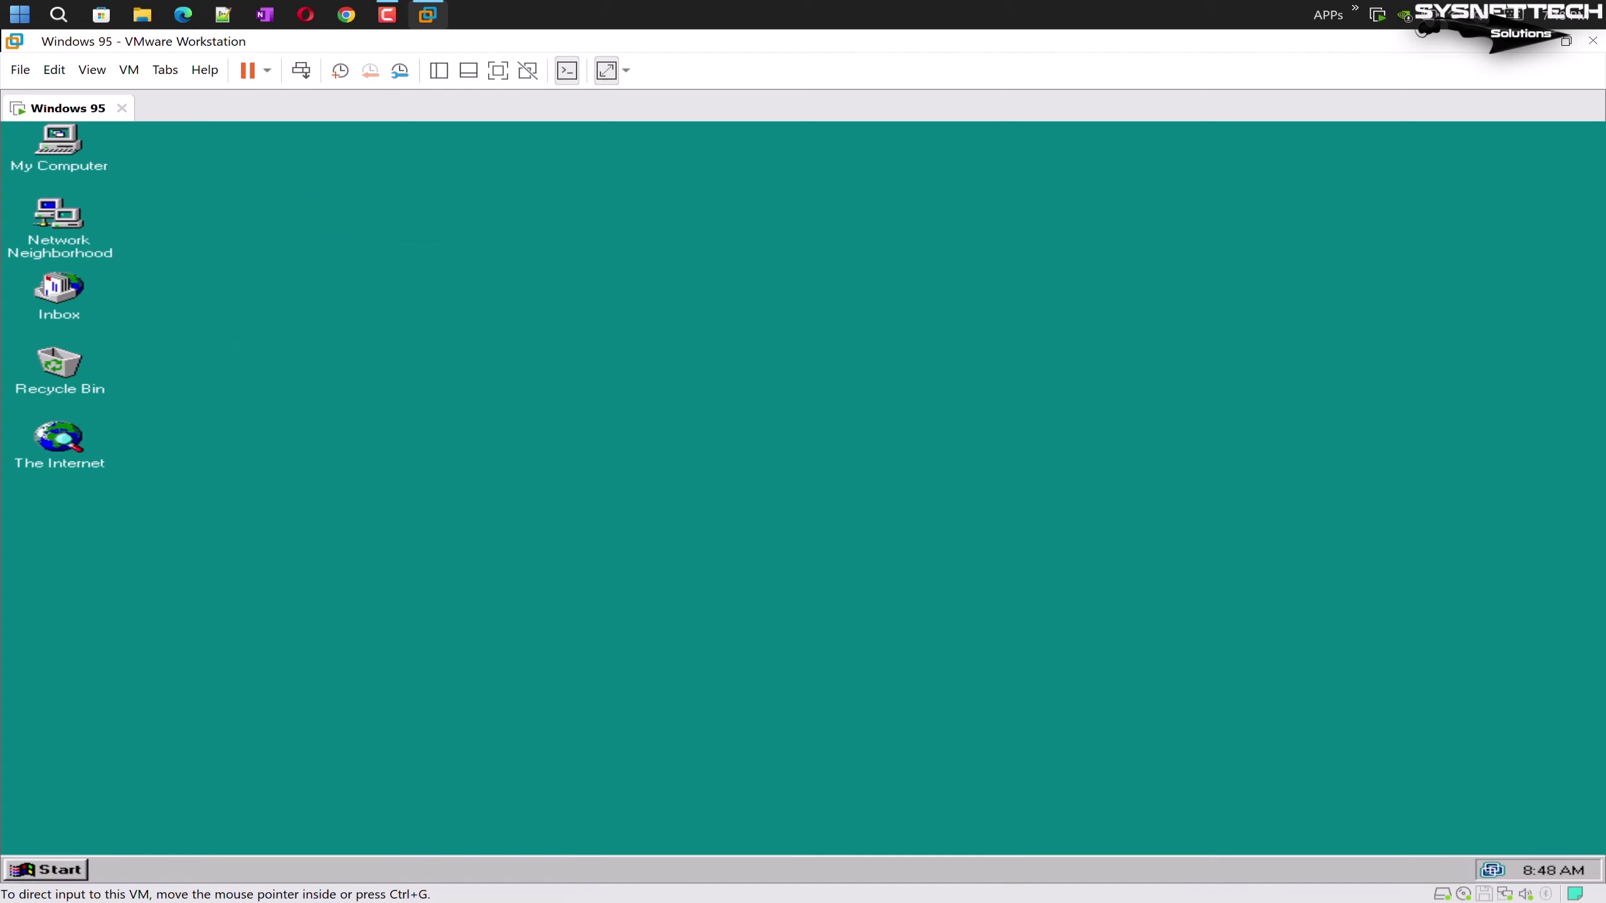
Inspect the Other devices category in Device Manager from My Computer's properties and cancel the dialog
right_click(53, 154)
left_click(157, 308)
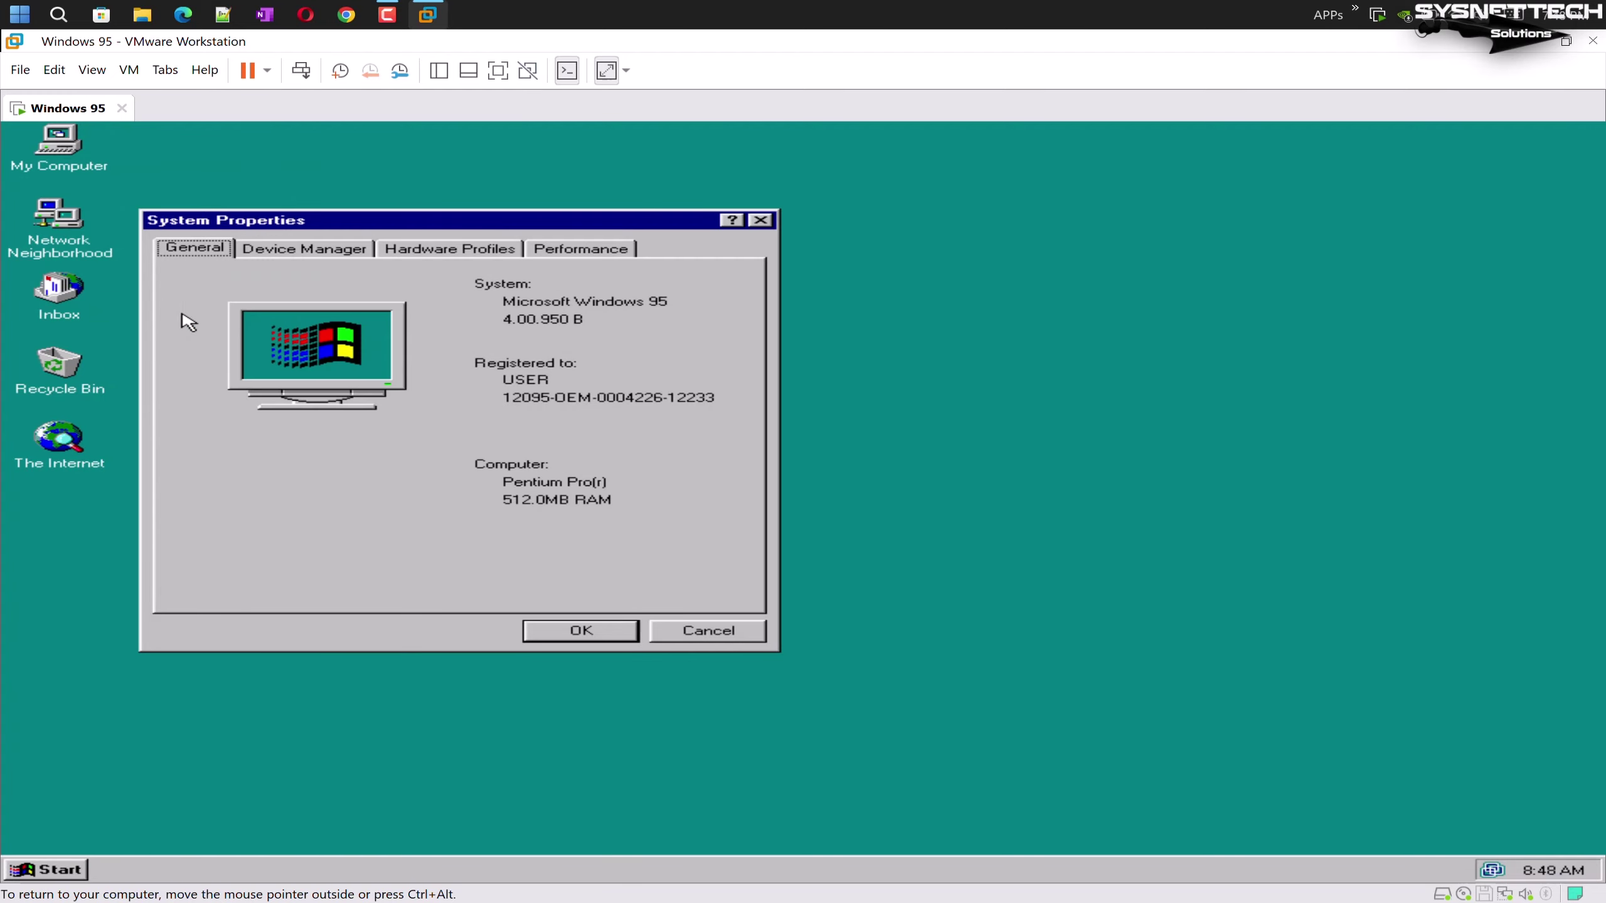
left_click(341, 252)
left_click_drag(435, 215, 967, 176)
double_click(833, 429)
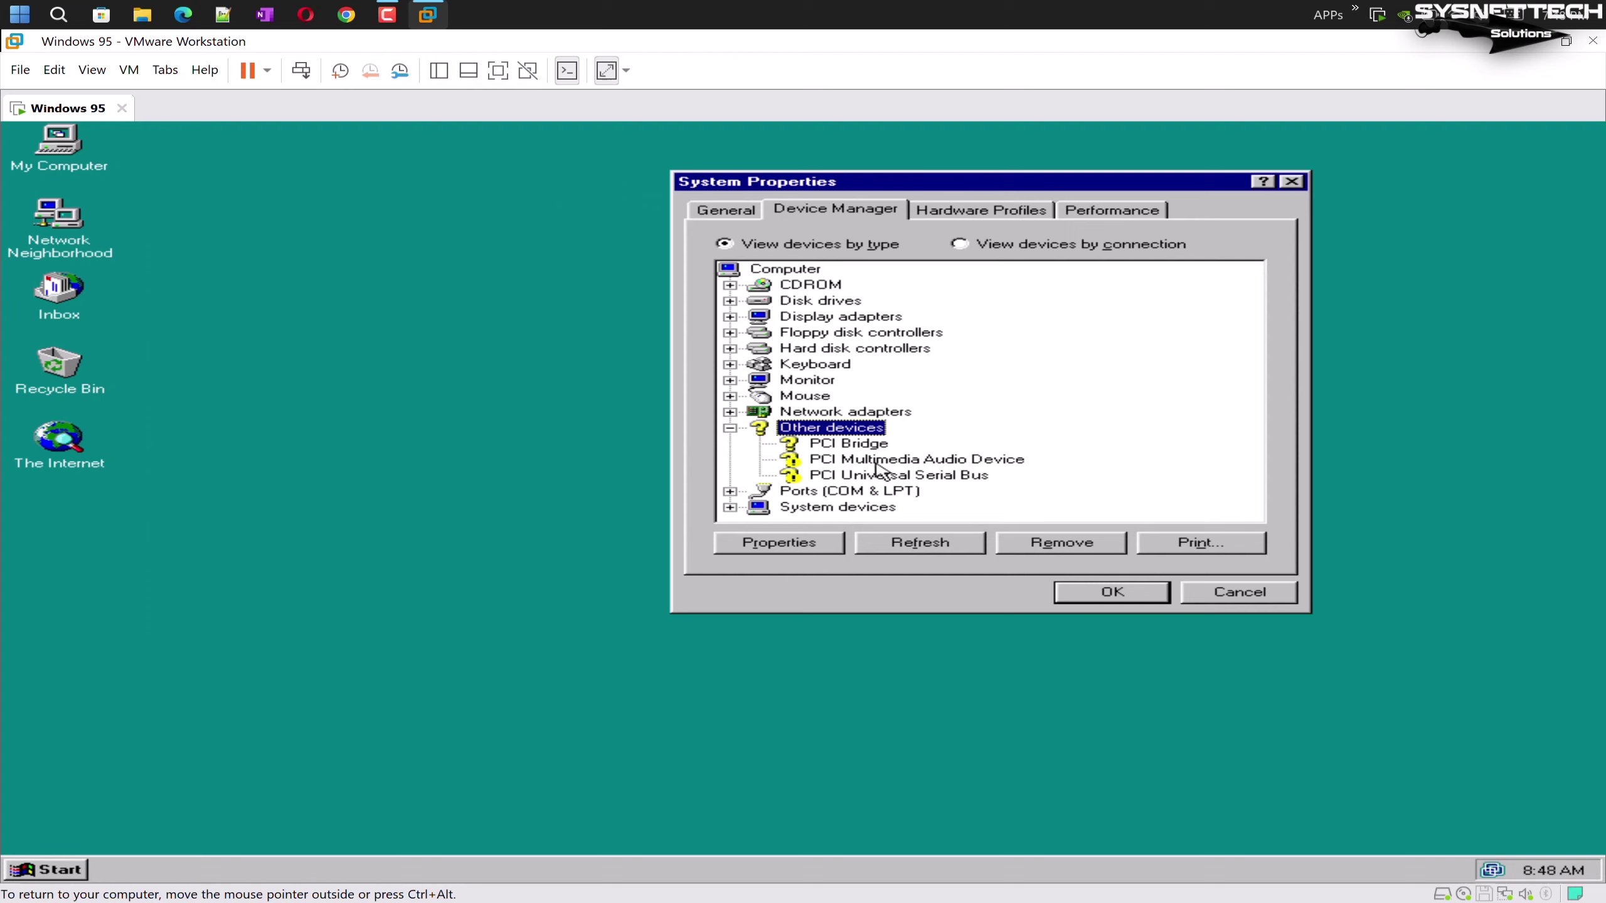
left_click(1236, 593)
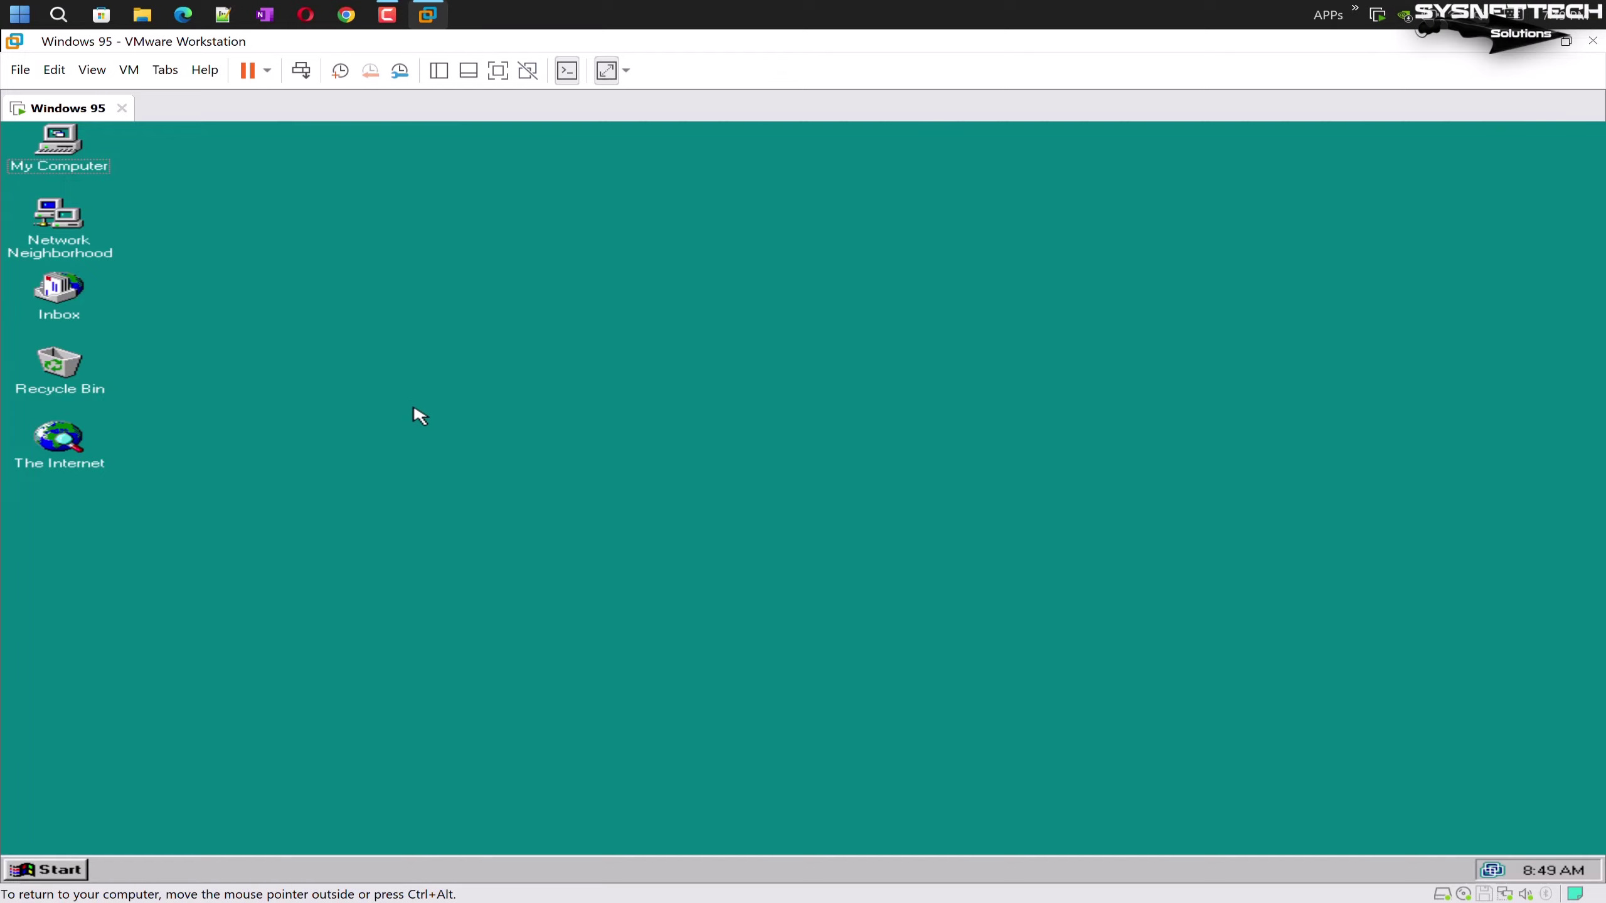
Try full screen and Exclusive Mode for the virtual machine and return to the windowed view
key("ctrl+alt")
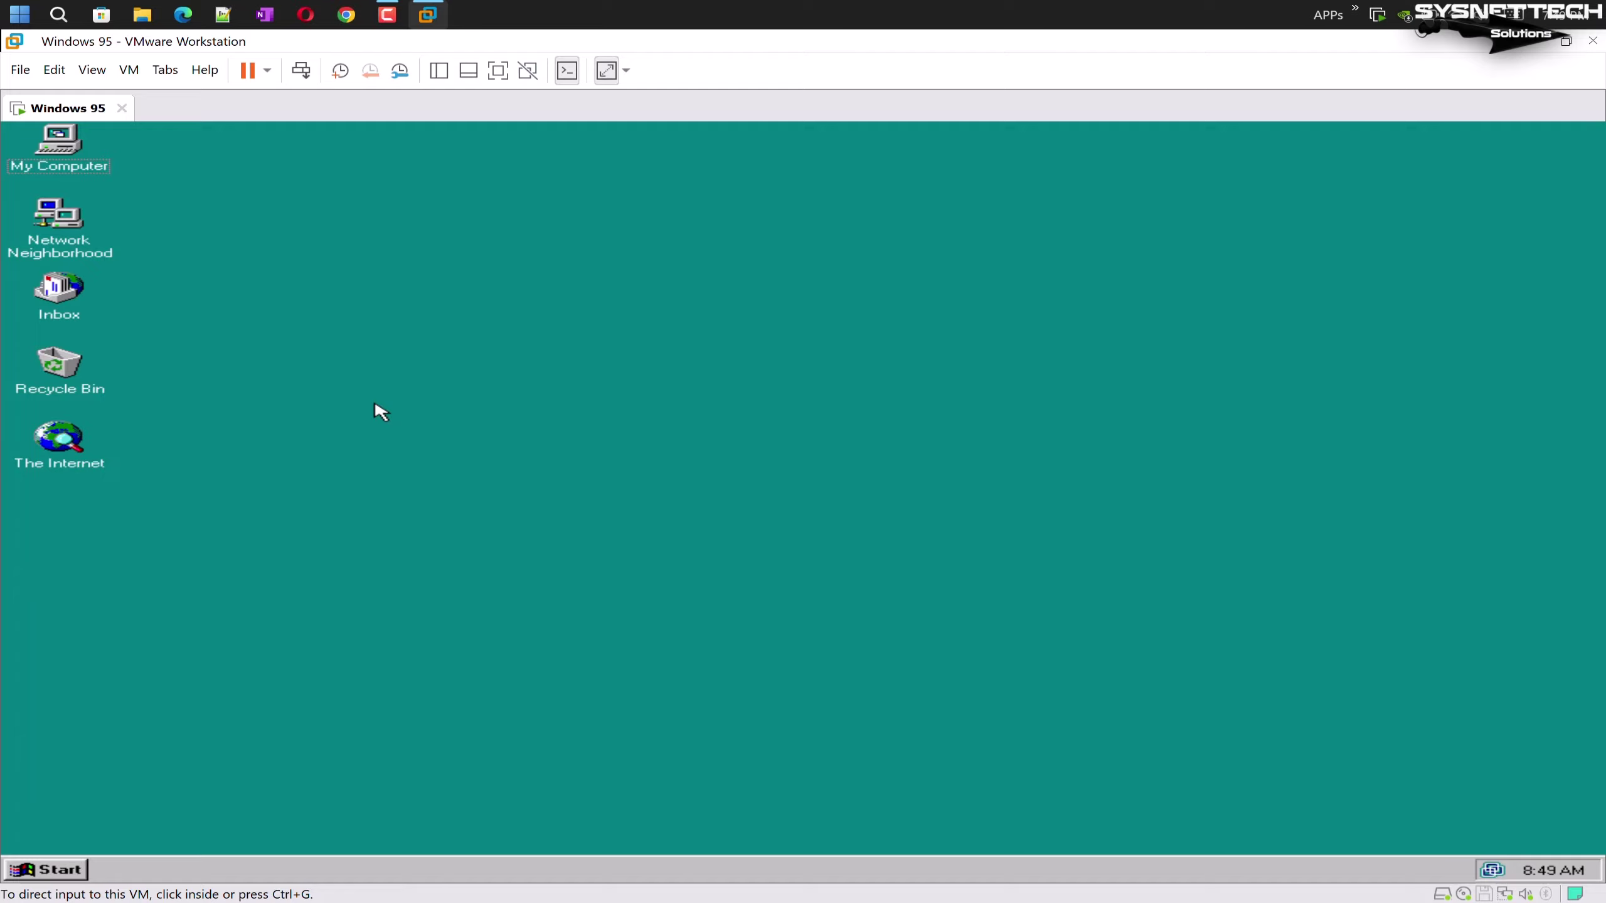
key("alt+v")
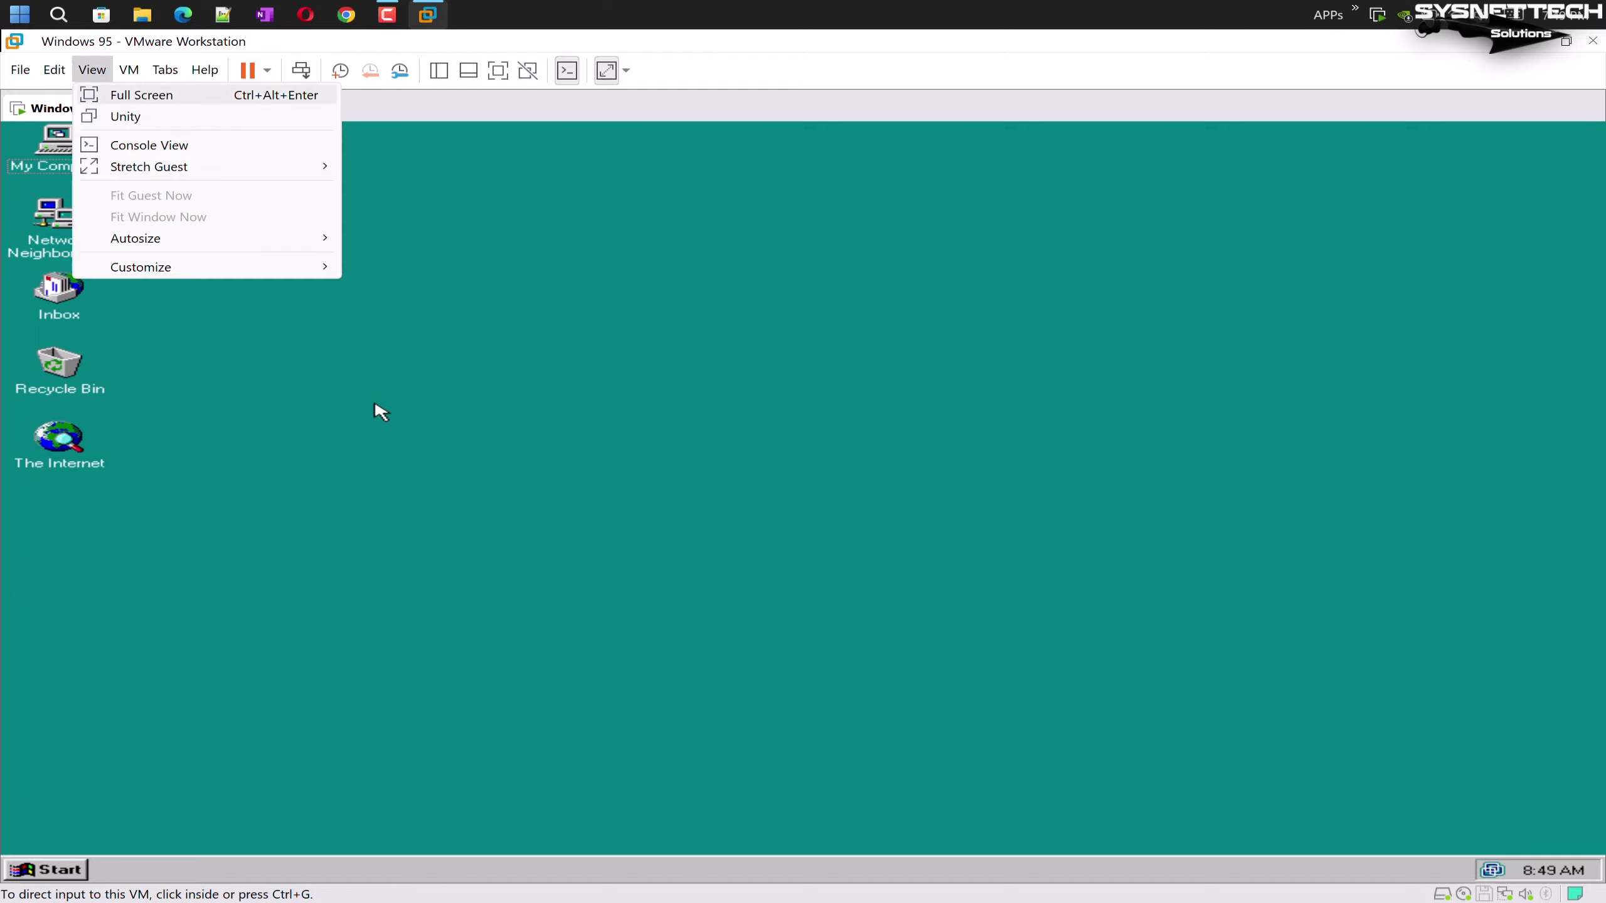
key("Return")
left_click(259, 14)
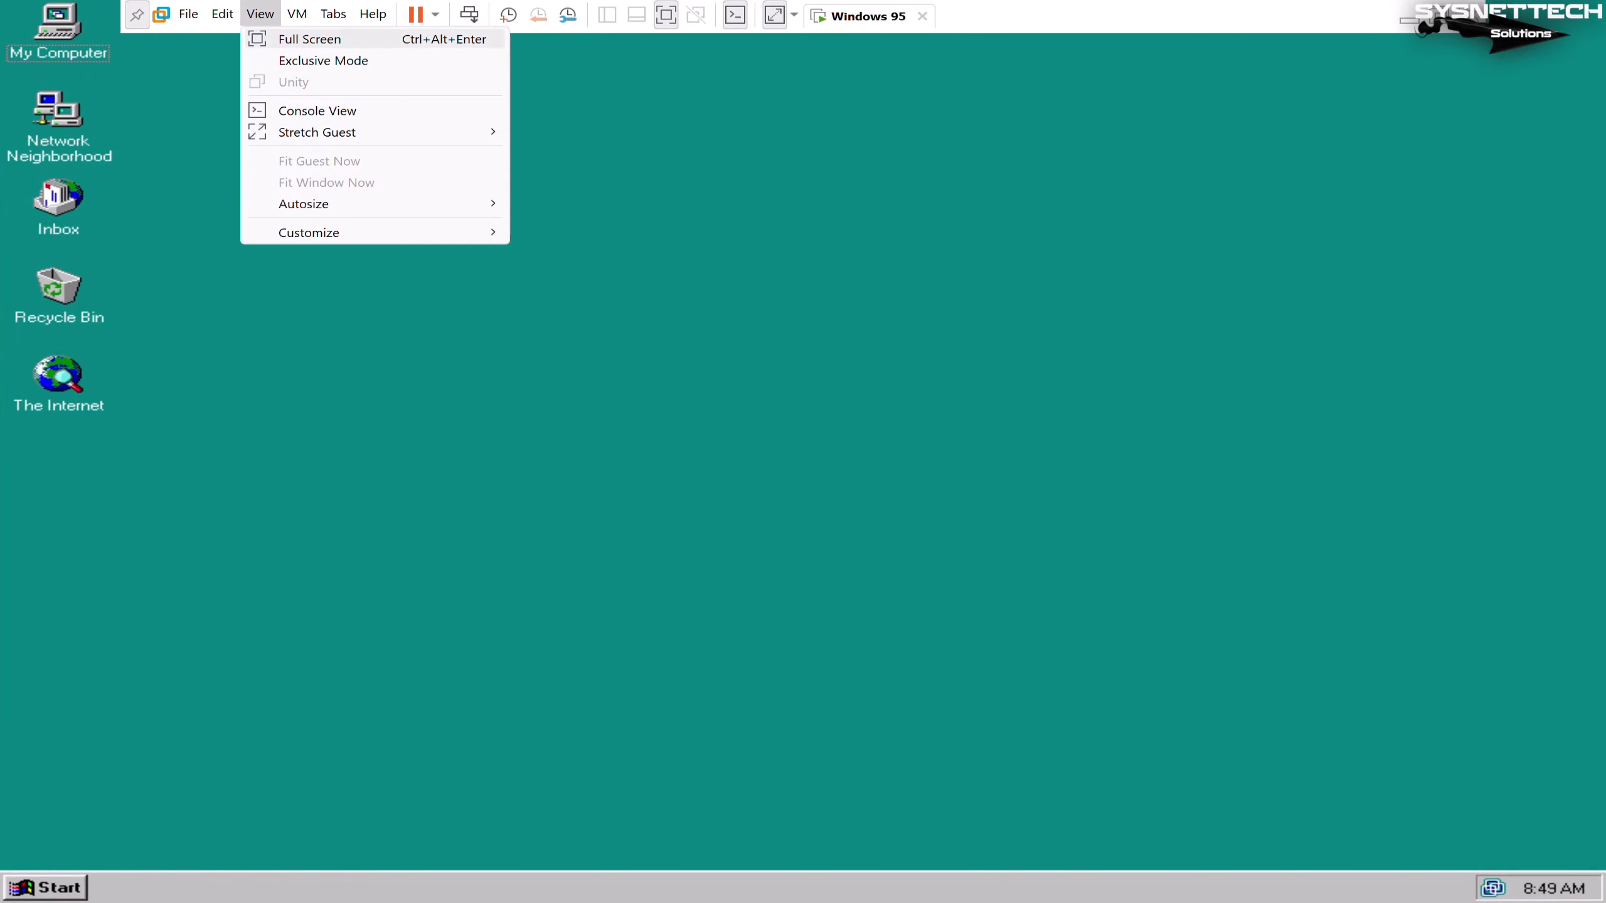
left_click(313, 60)
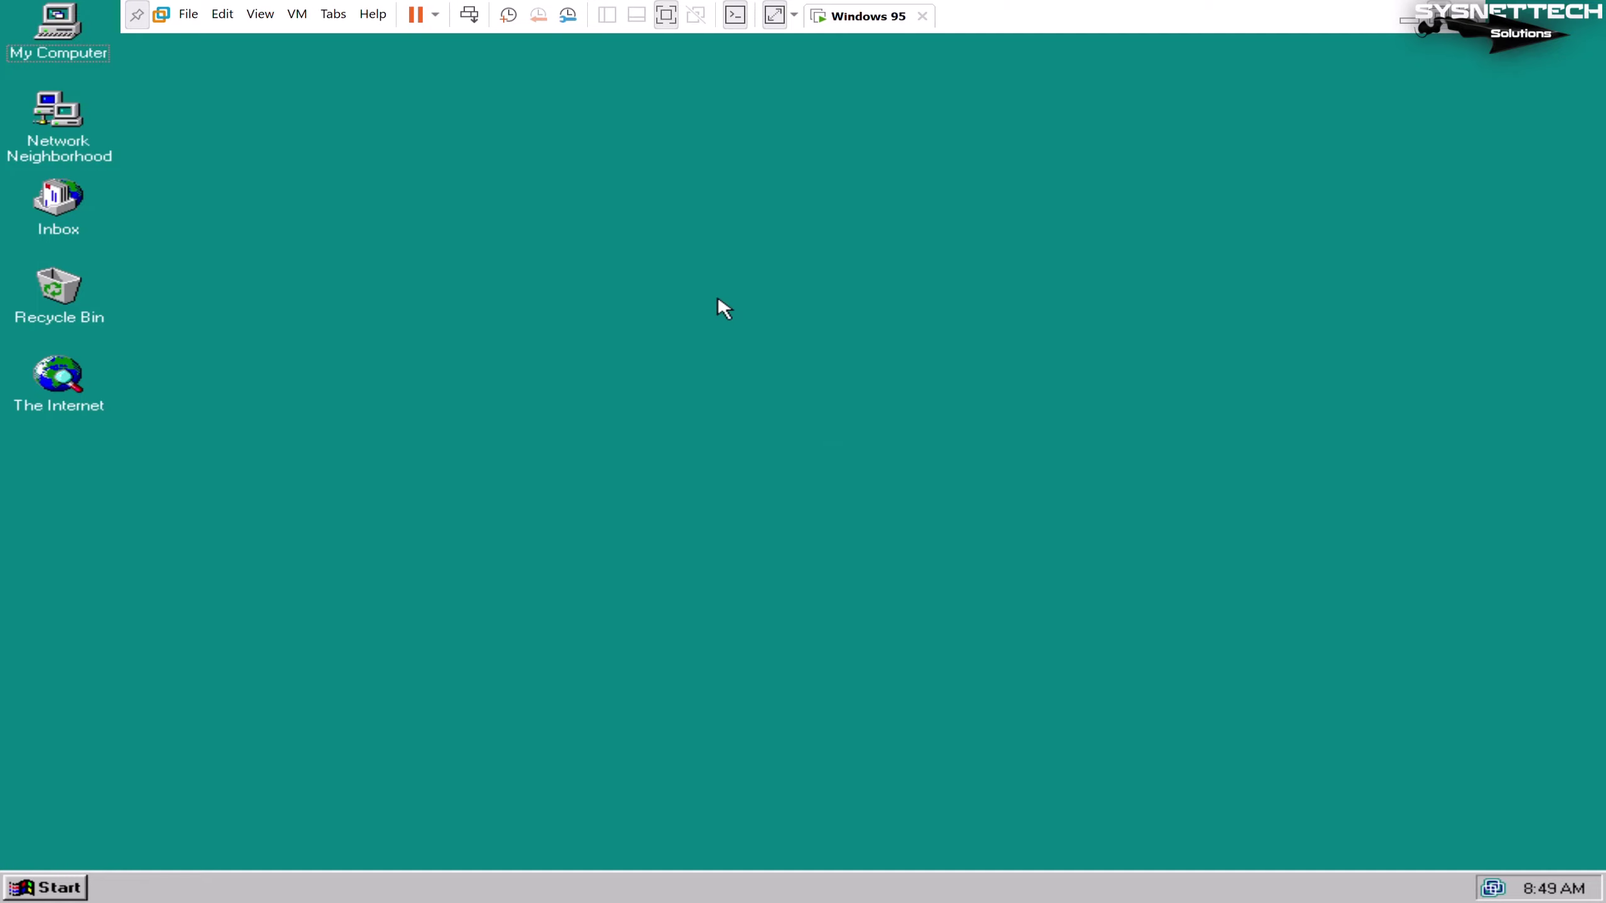
key("ctrl+alt+Return")
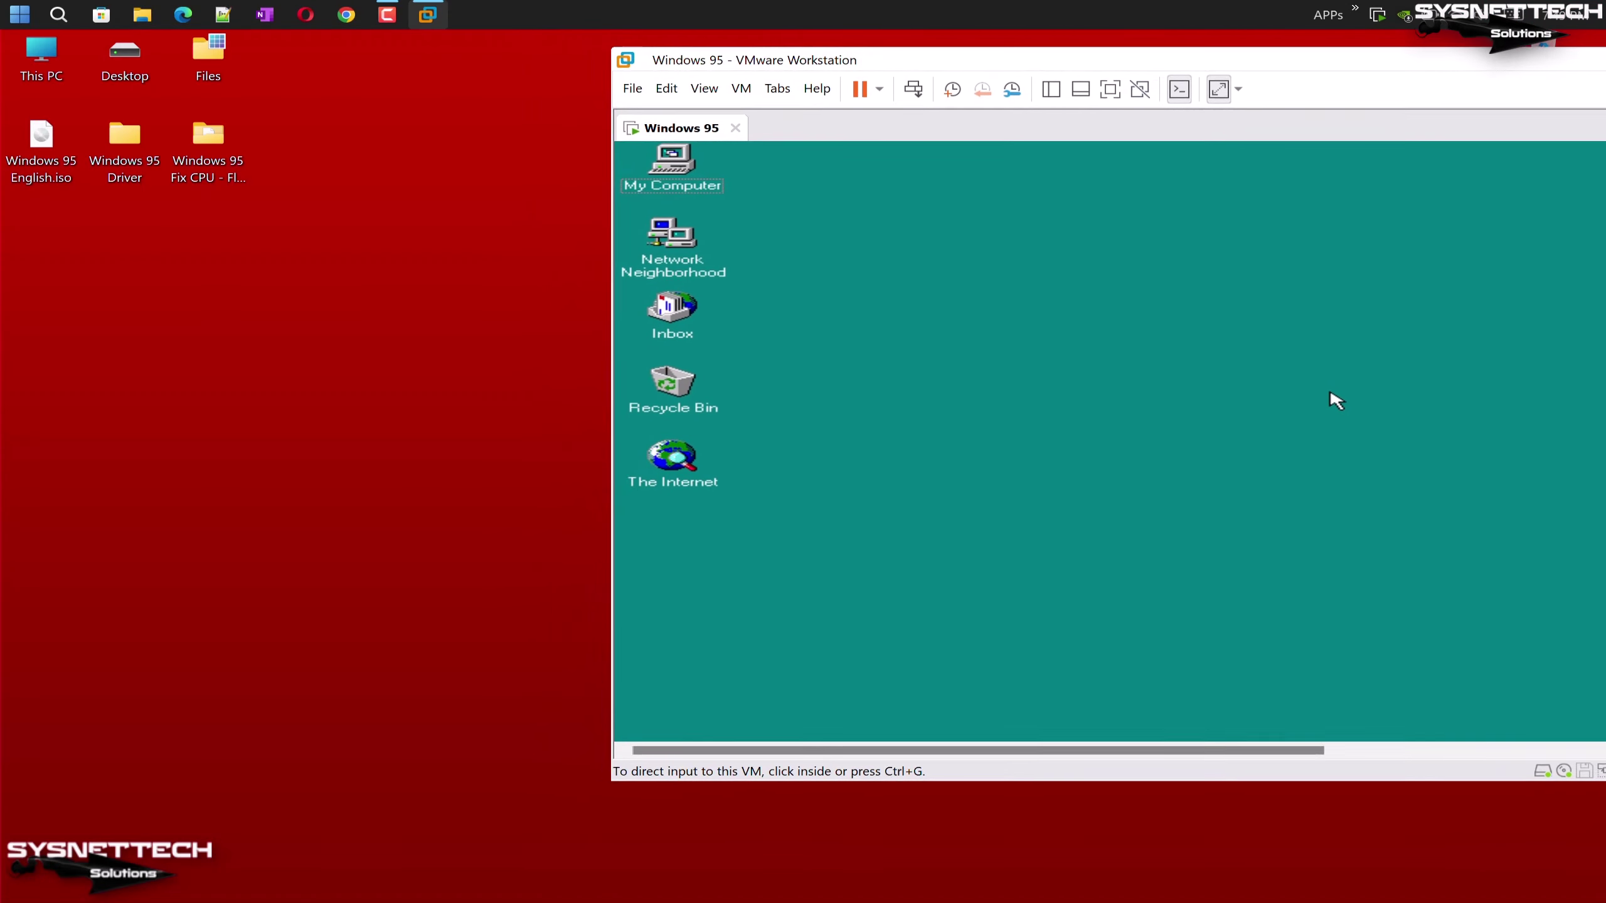
Create a new text document on the host desktop and copy it onto the Windows 95 desktop
right_click(447, 279)
mouse_move(496, 462)
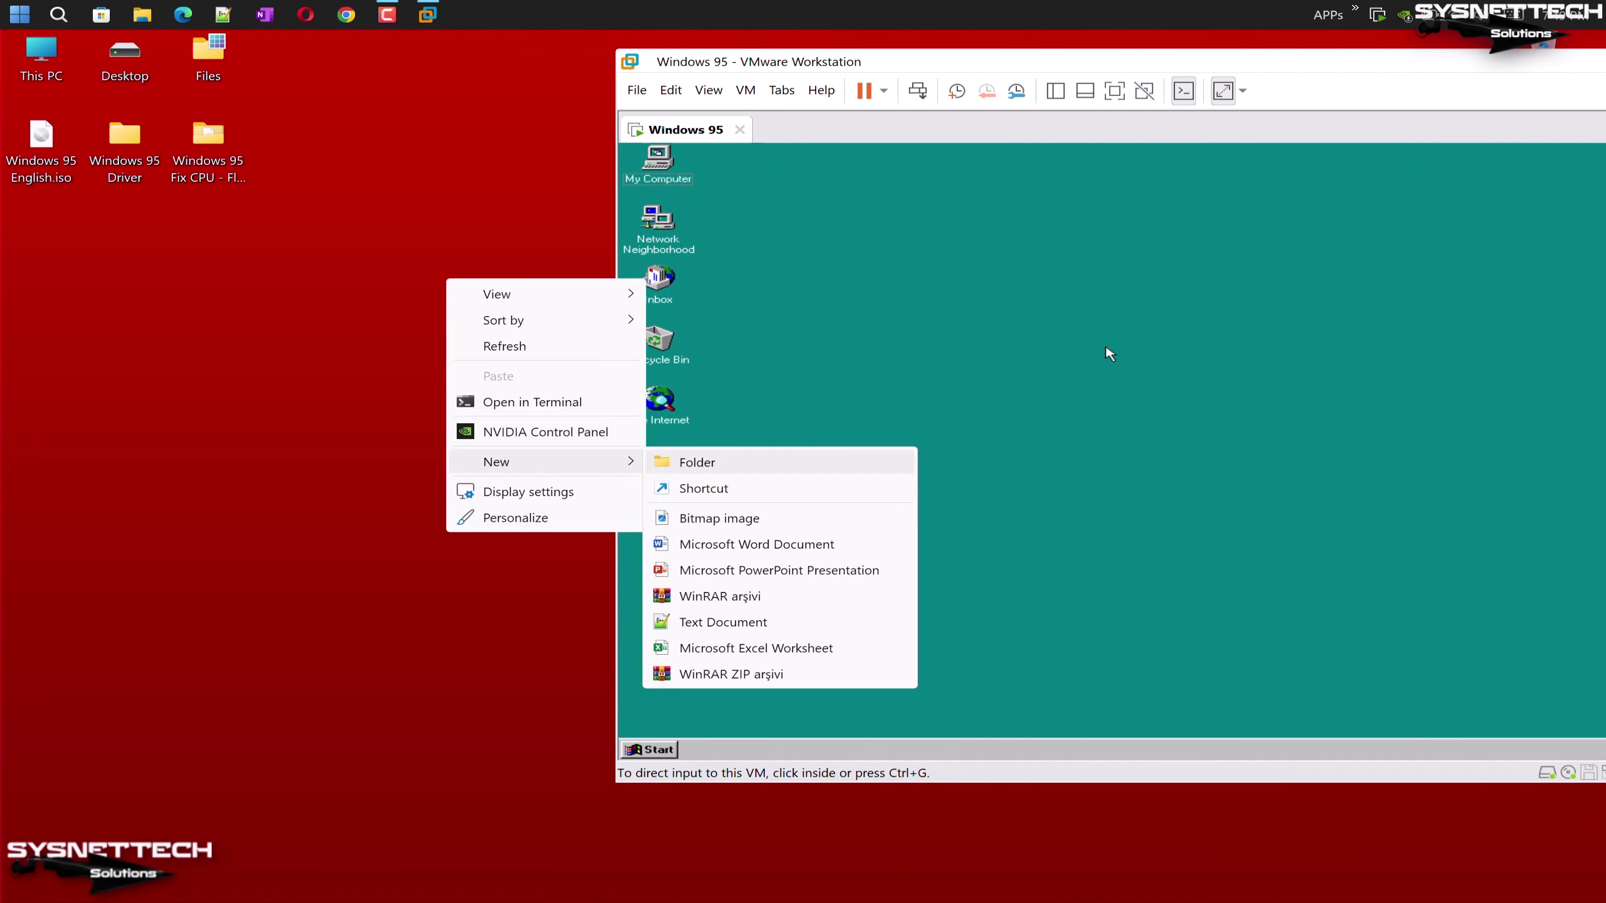
left_click(715, 619)
left_click_drag(1110, 354, 955, 444)
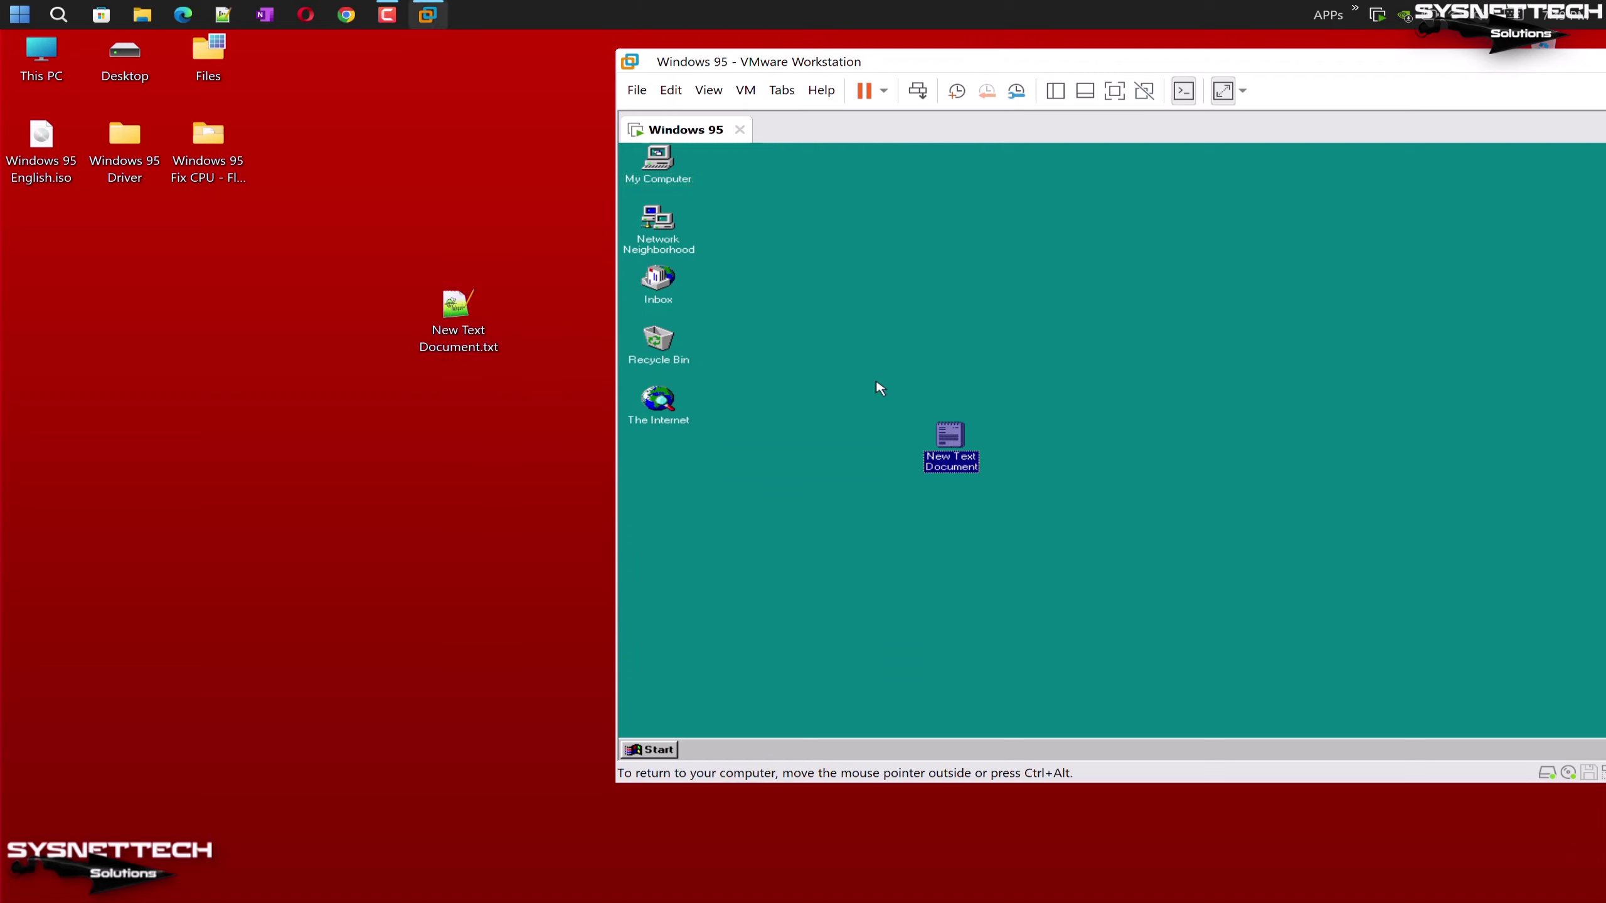
key("ctrl+alt")
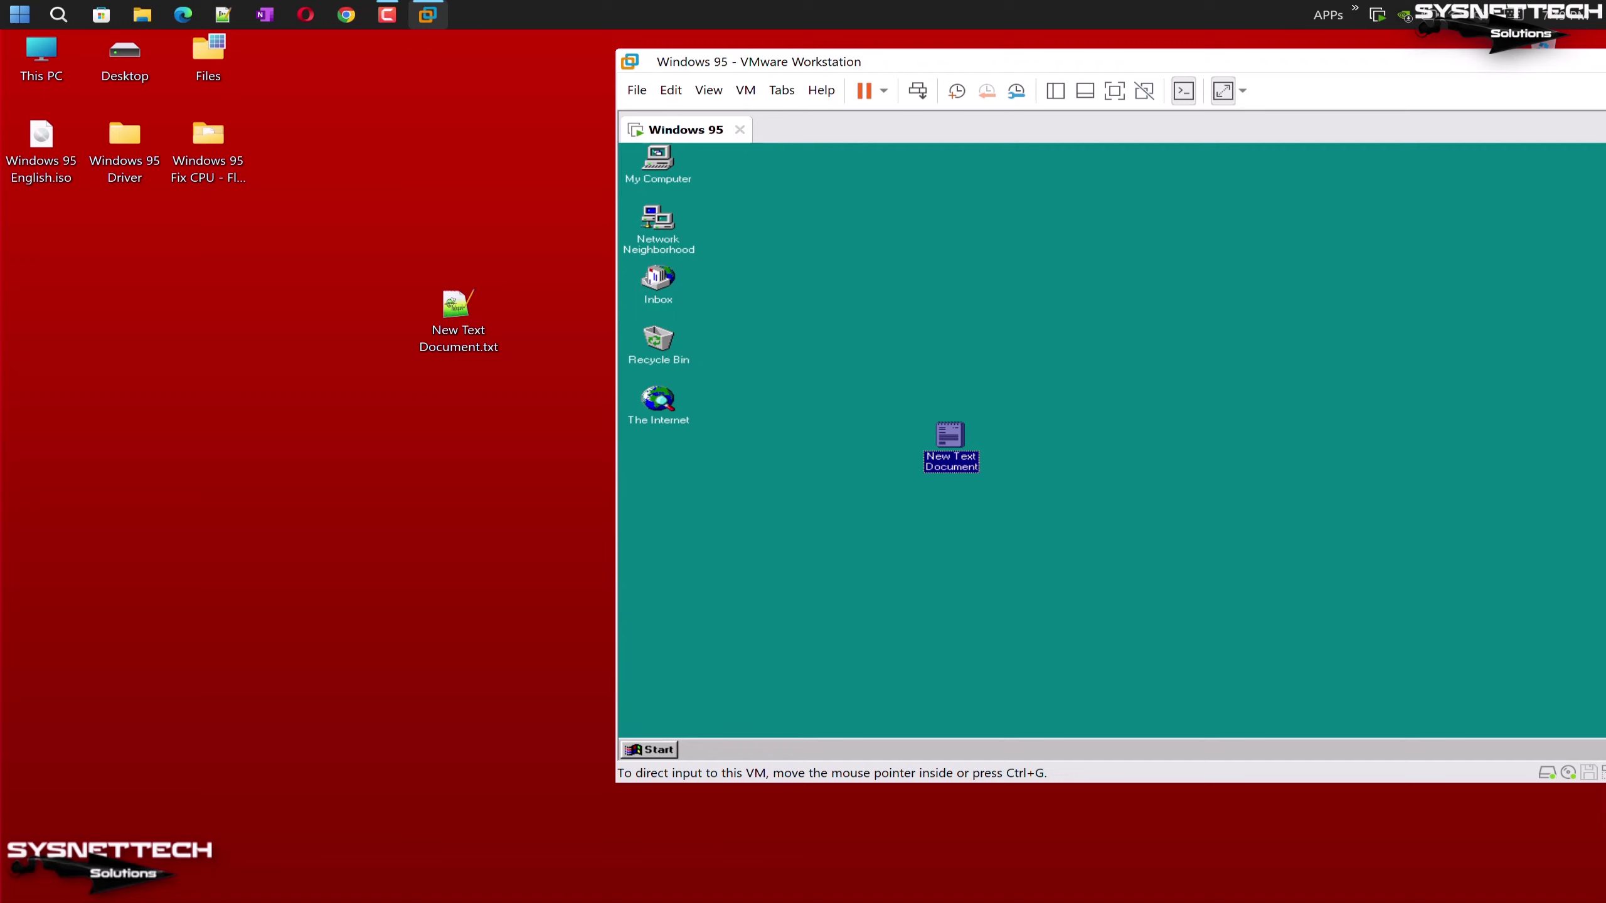
Delete the New Text Document from both the host and Windows 95 desktops and empty the guest's Recycle Bin
left_click(457, 306)
key("Delete")
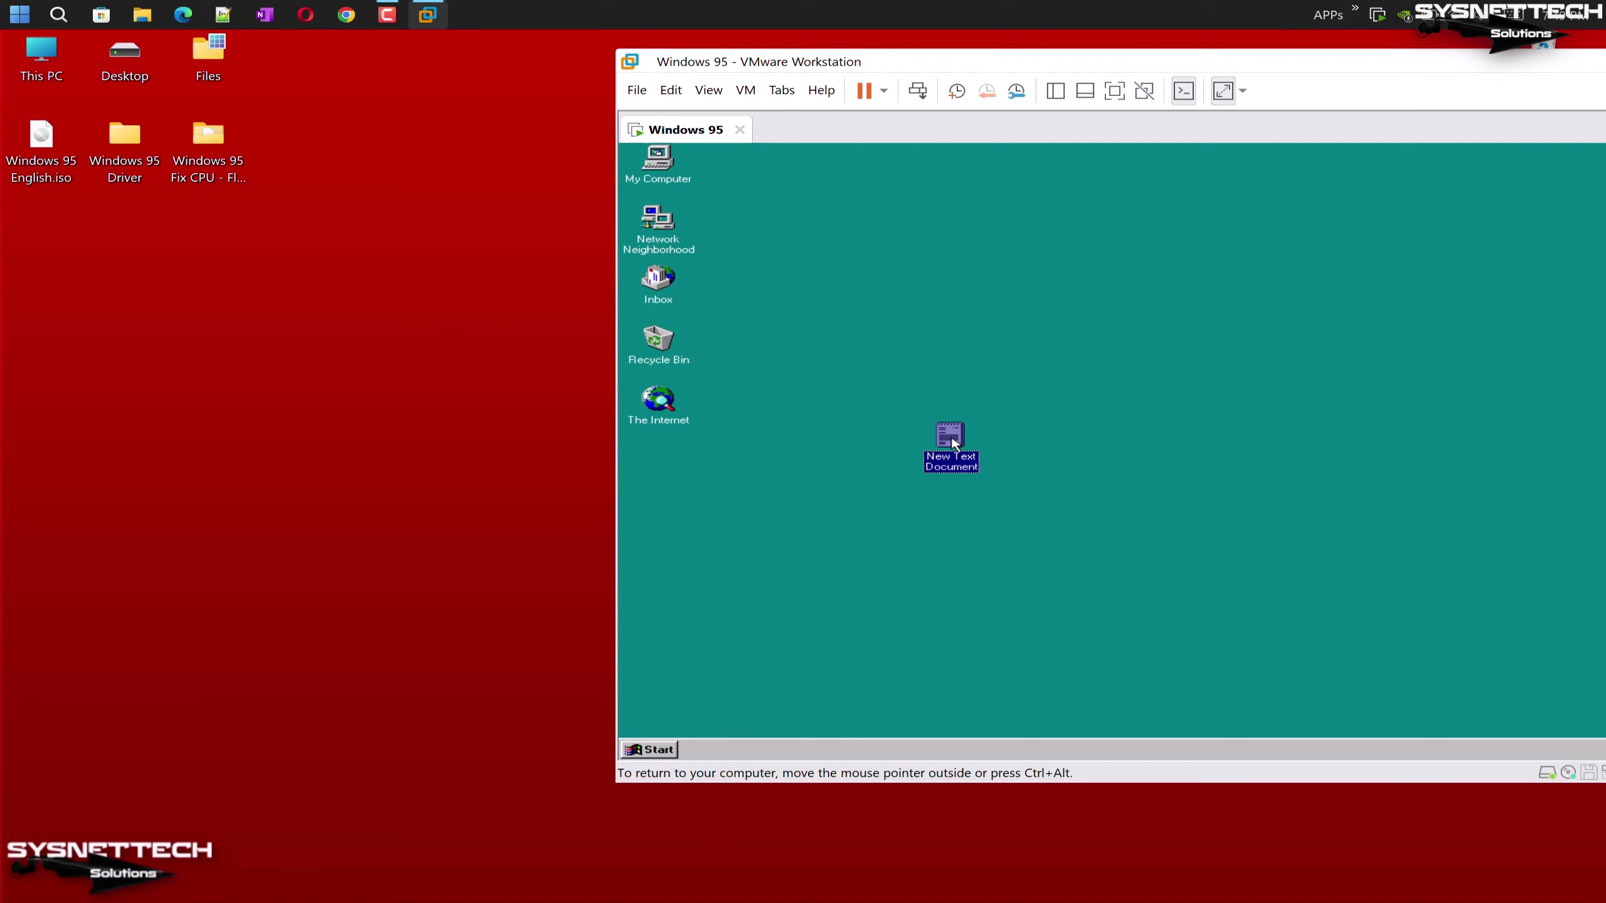
key("Delete")
left_click(1236, 462)
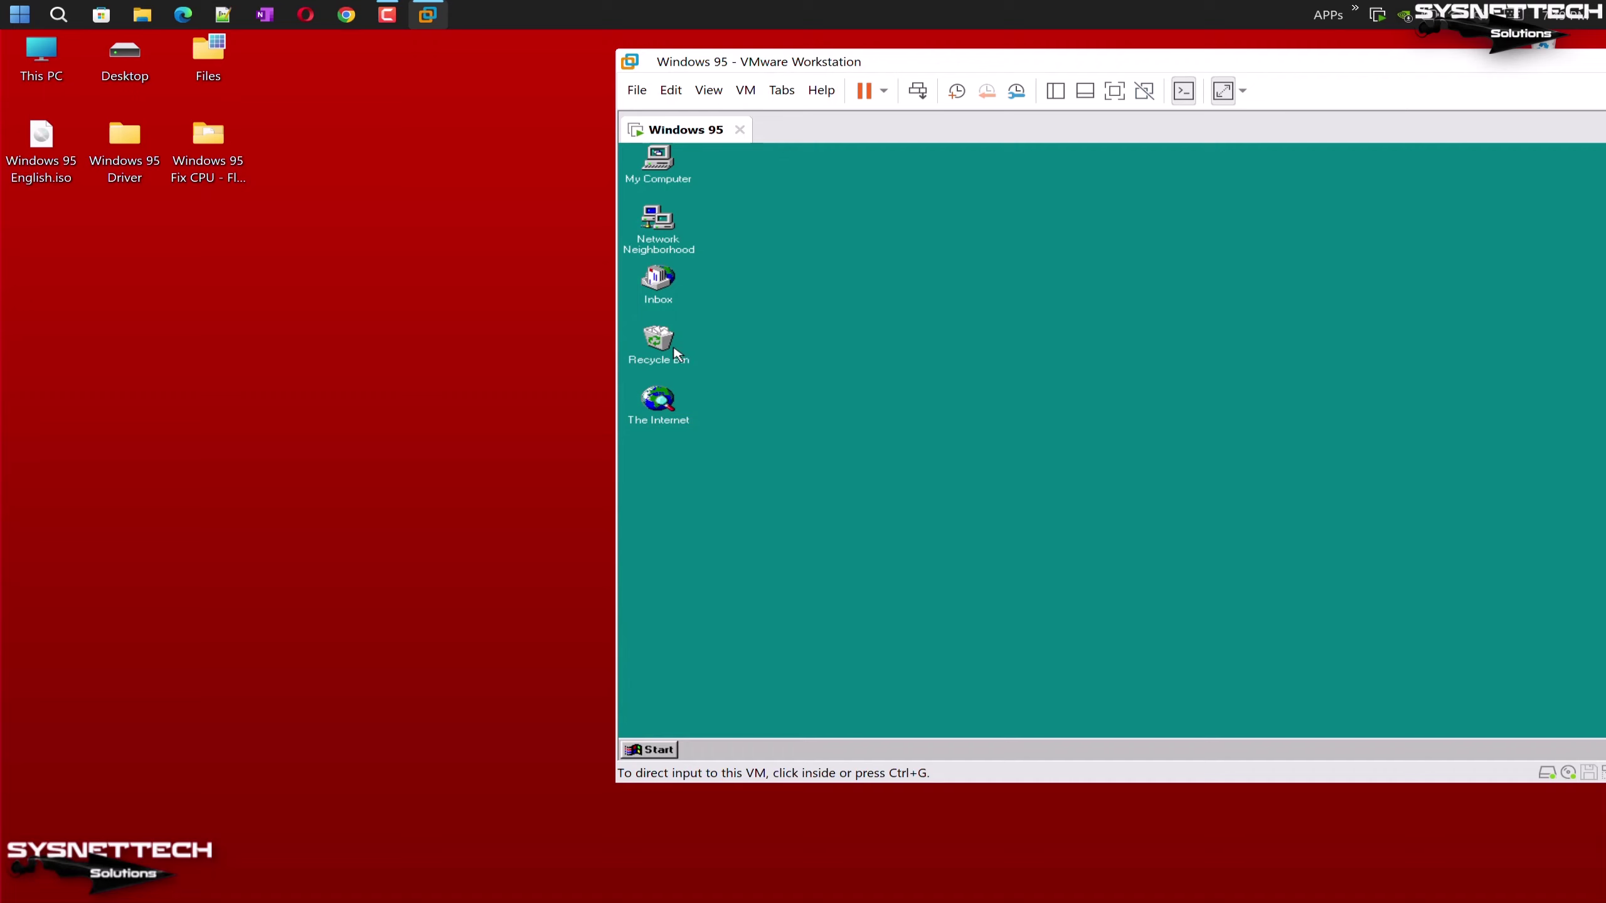
right_click(669, 348)
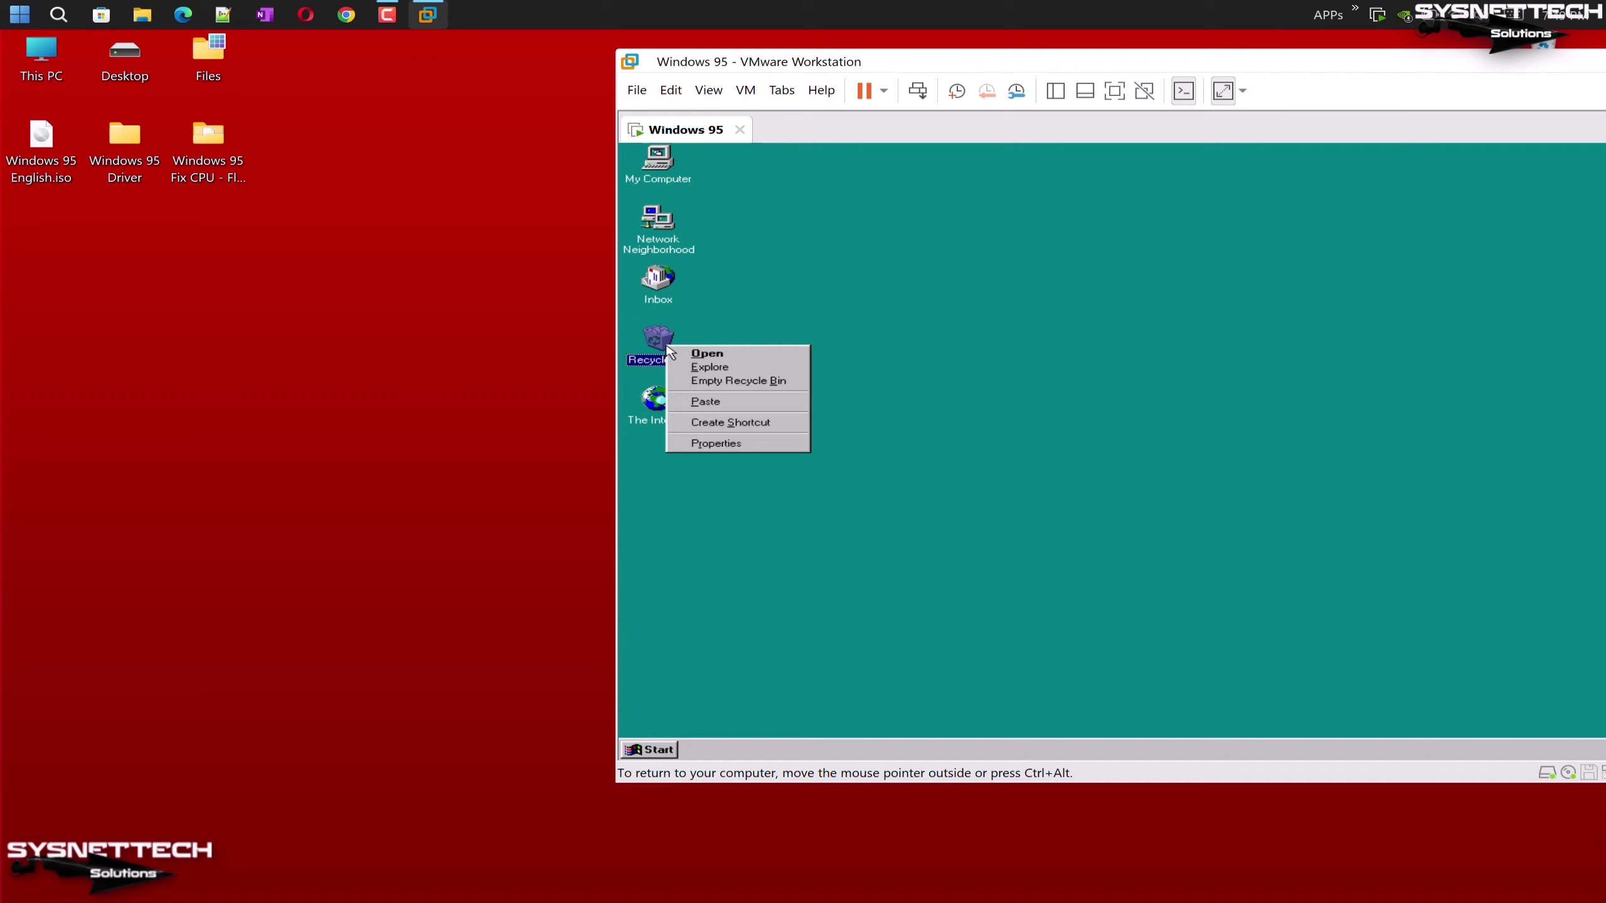
left_click(721, 381)
key("Return")
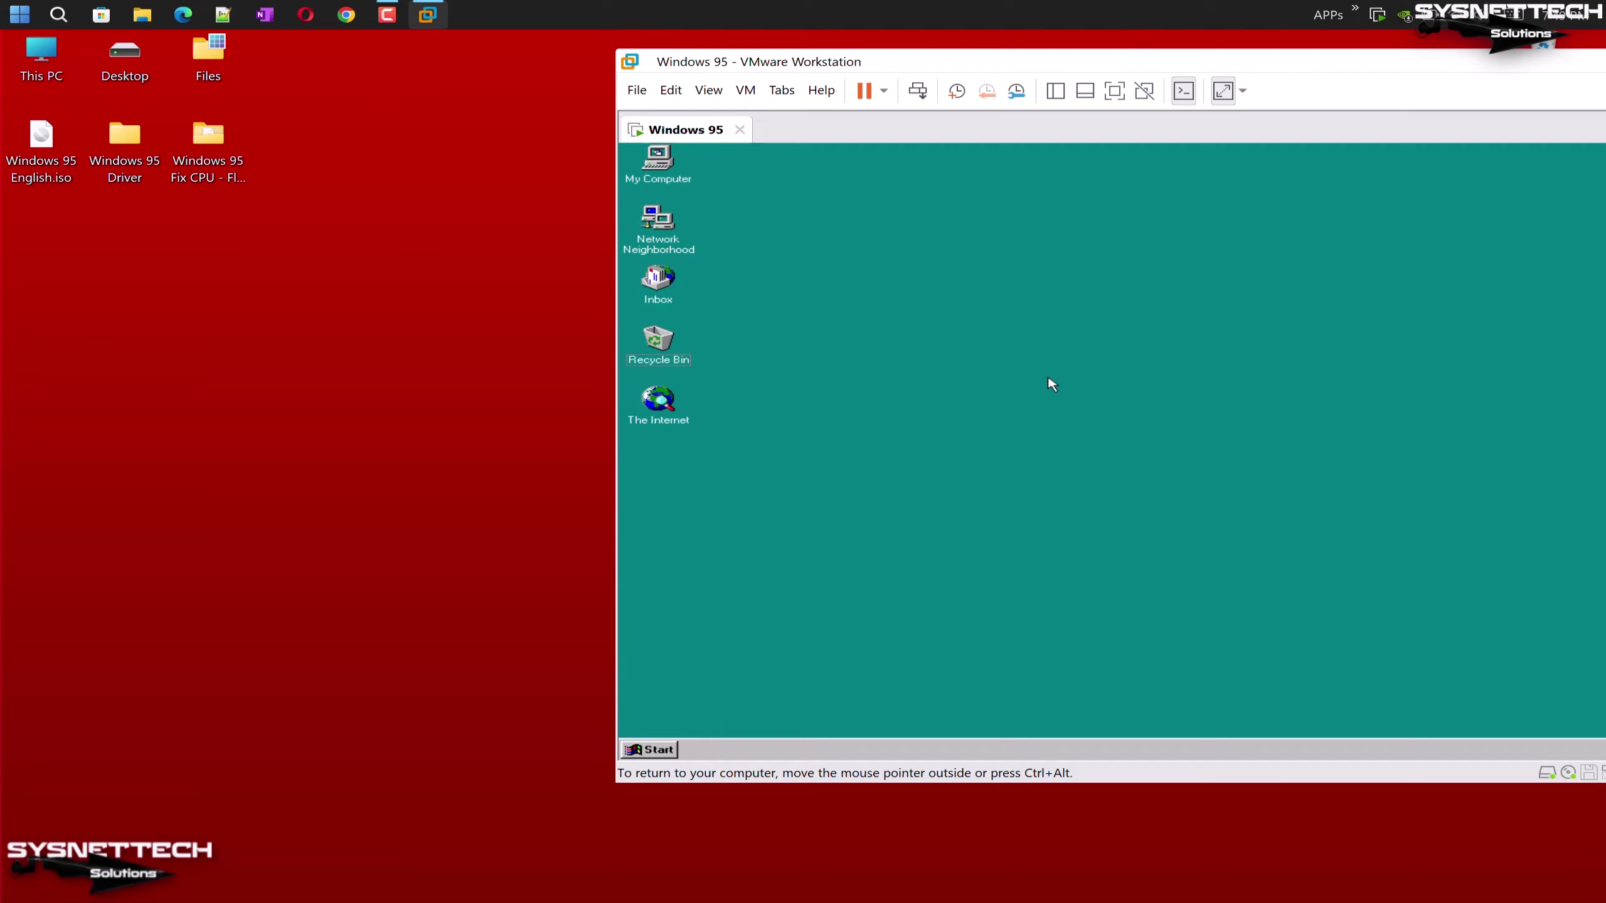
Copy the host's Windows 95 Driver folder to the guest desktop, placing it beside My Computer in the maximized virtual machine window
mouse_move(125, 146)
left_mouse_down()
mouse_move(229, 323)
mouse_move(1011, 500)
left_mouse_up()
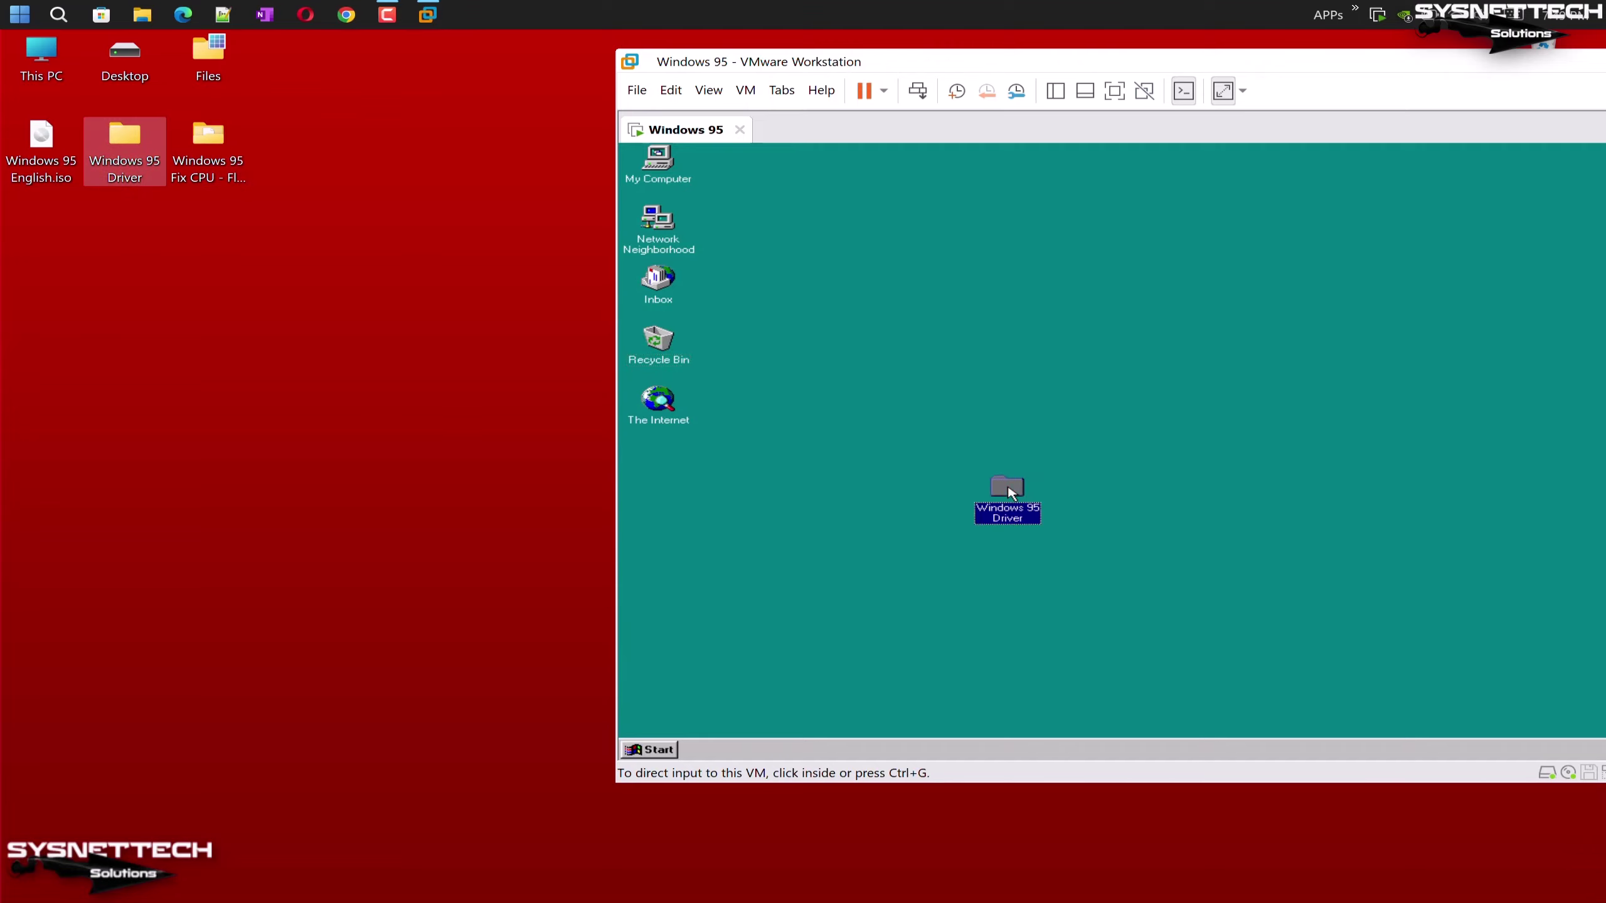
key("super+Up")
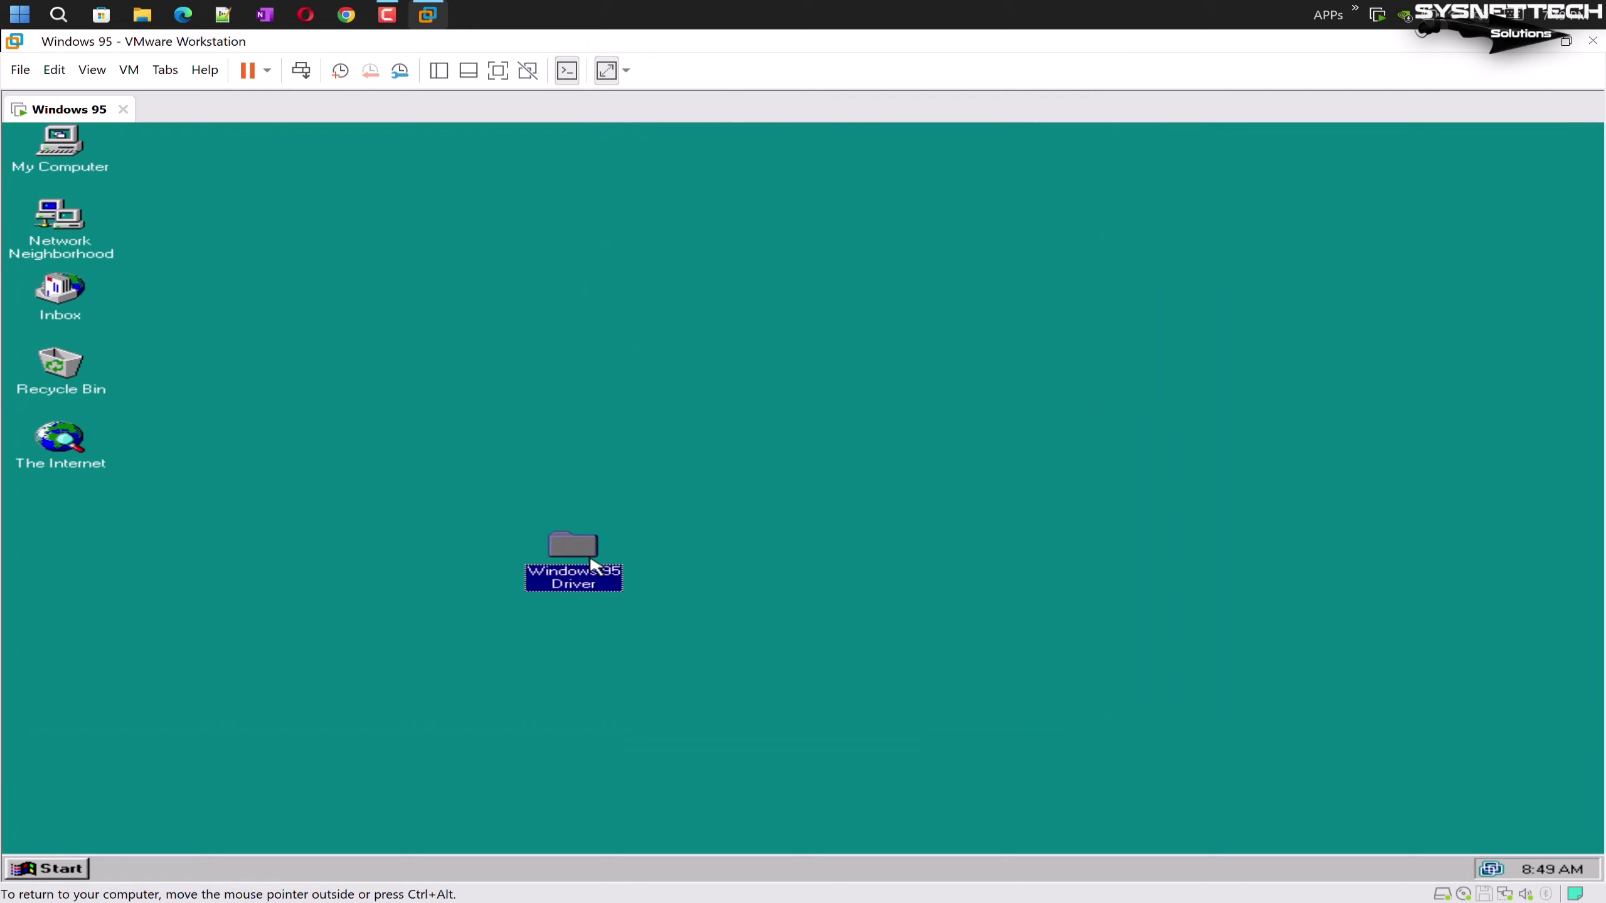
left_click(176, 276)
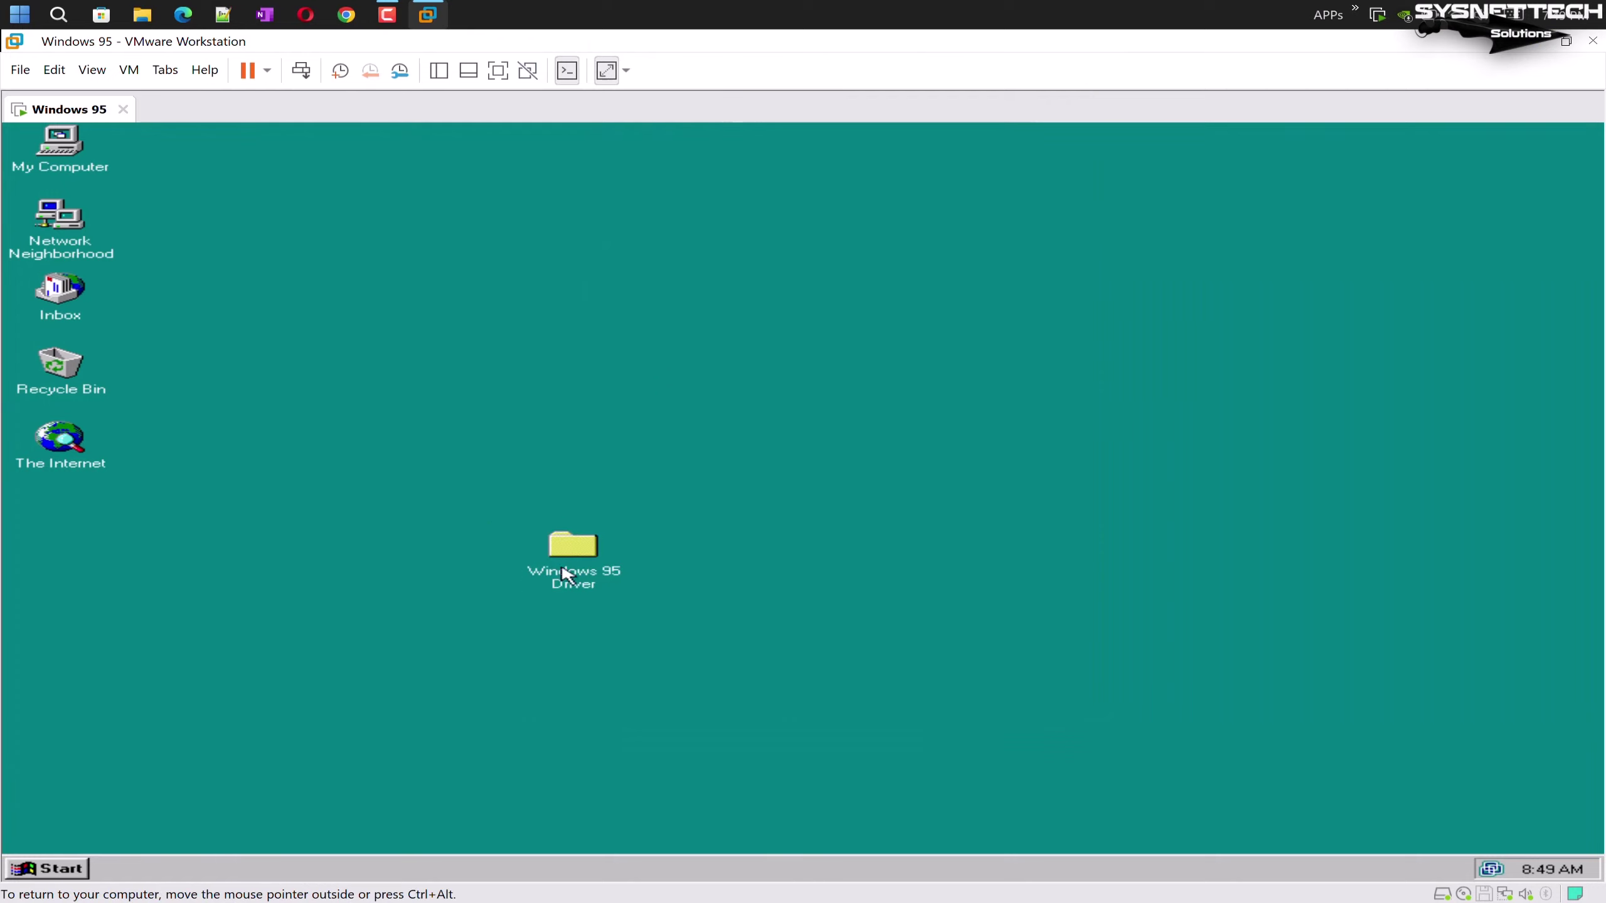
left_click_drag(567, 575, 158, 154)
Launch Setup from the Disk1 folder of infinst_280_win32, inside Chipset Driver in the Windows 95 Driver folder
double_click(158, 154)
left_click_drag(345, 293, 334, 155)
double_click(429, 192)
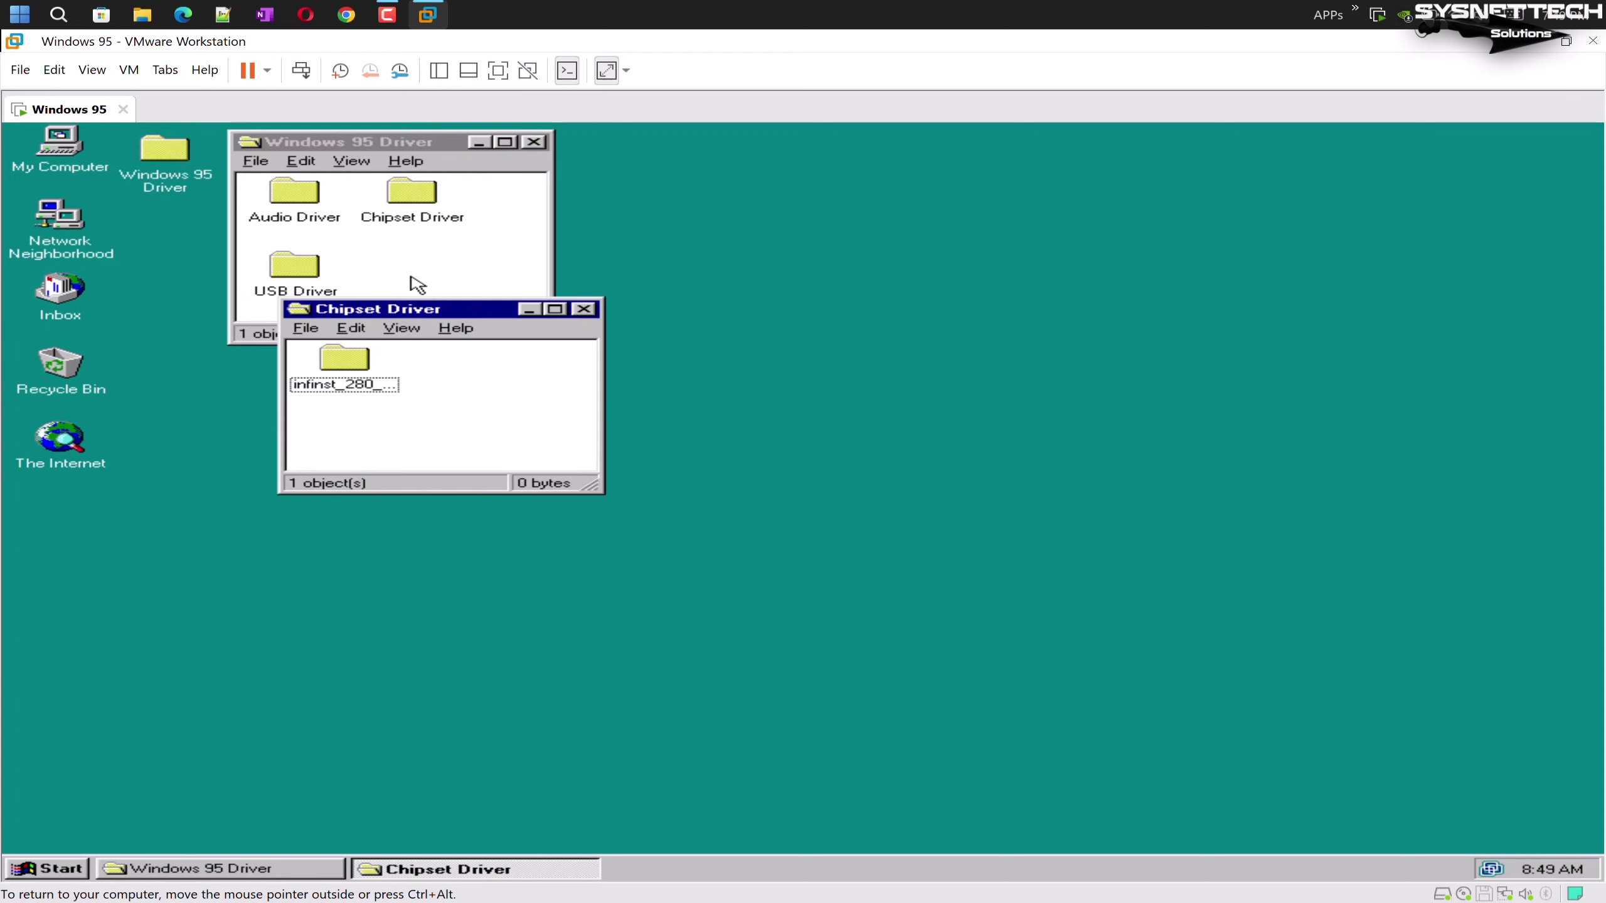
left_click_drag(417, 312, 719, 163)
double_click(634, 196)
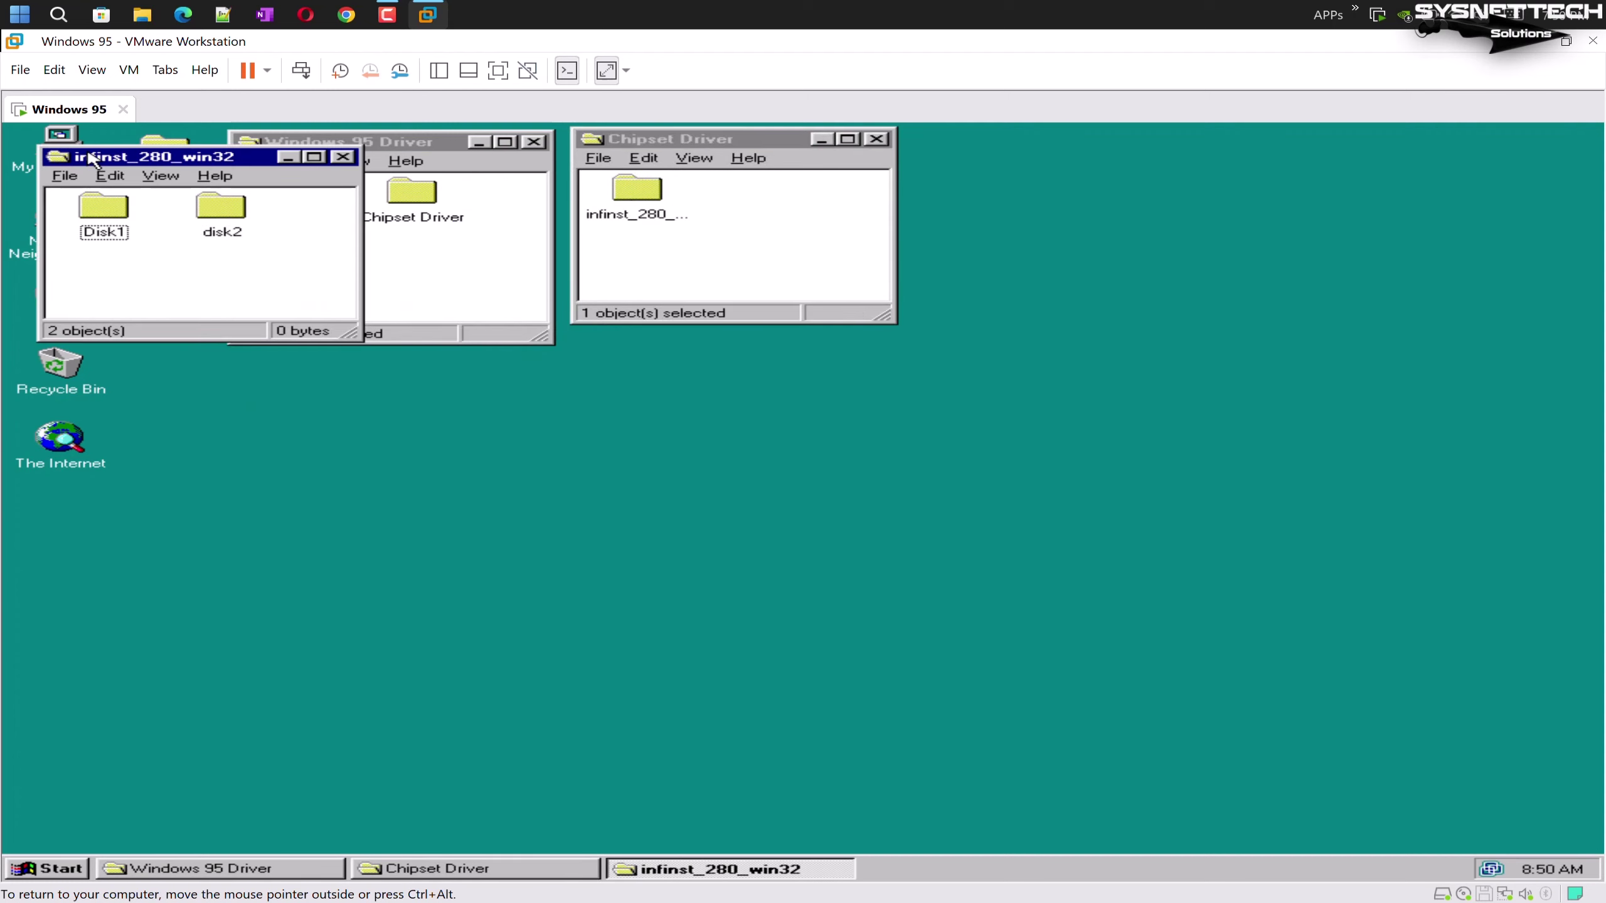
left_click_drag(91, 159, 969, 143)
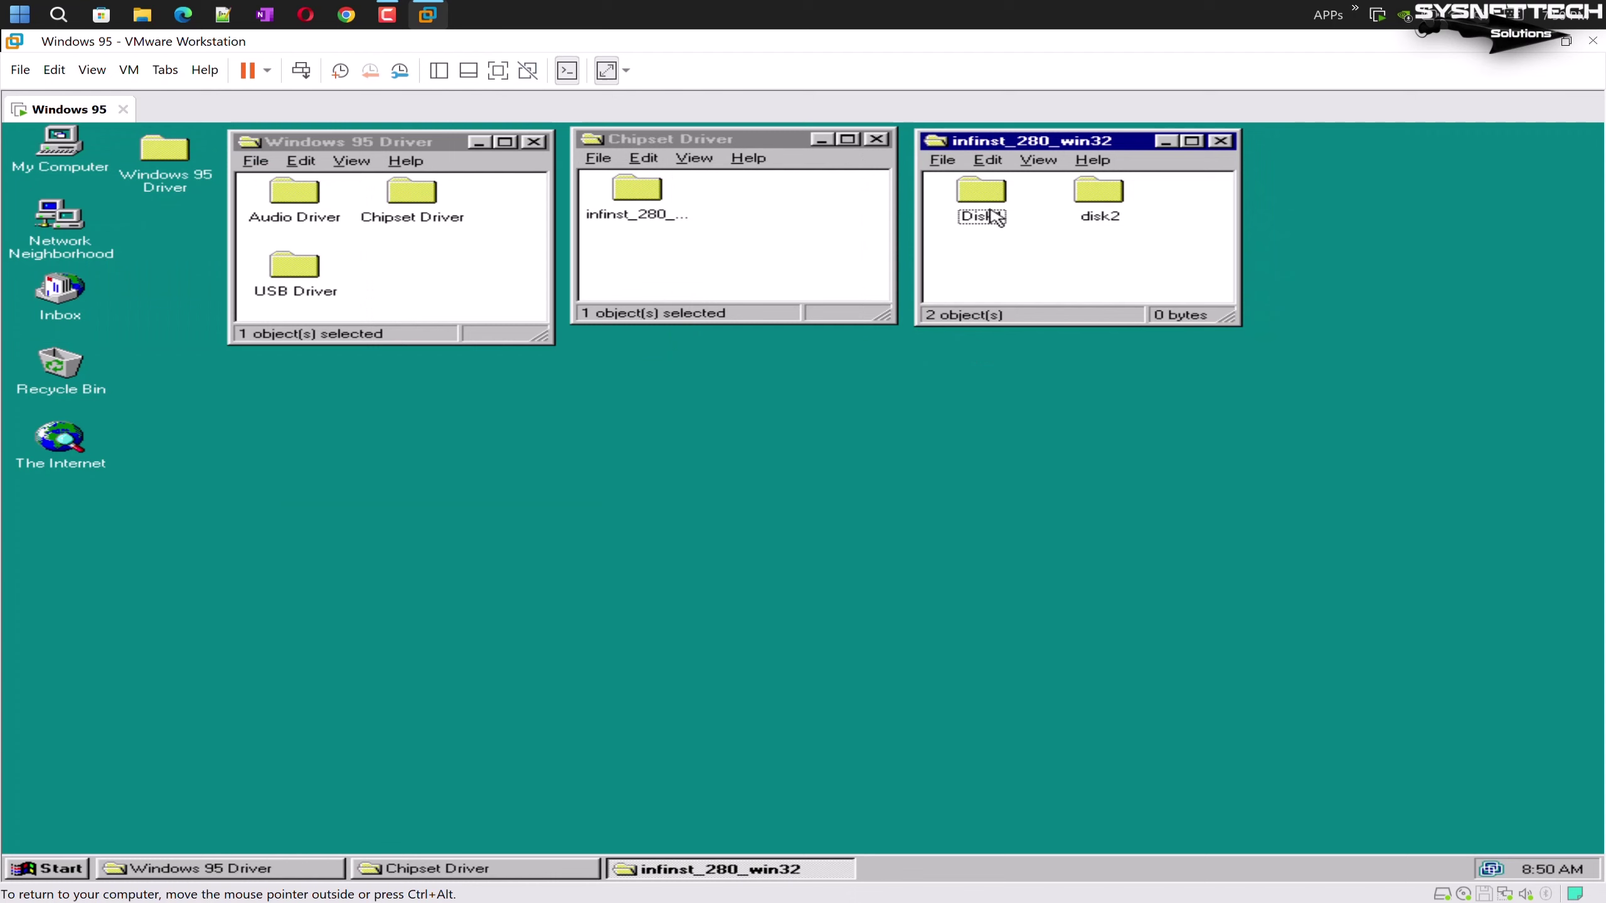
double_click(996, 217)
left_click_drag(441, 185, 606, 404)
double_click(794, 593)
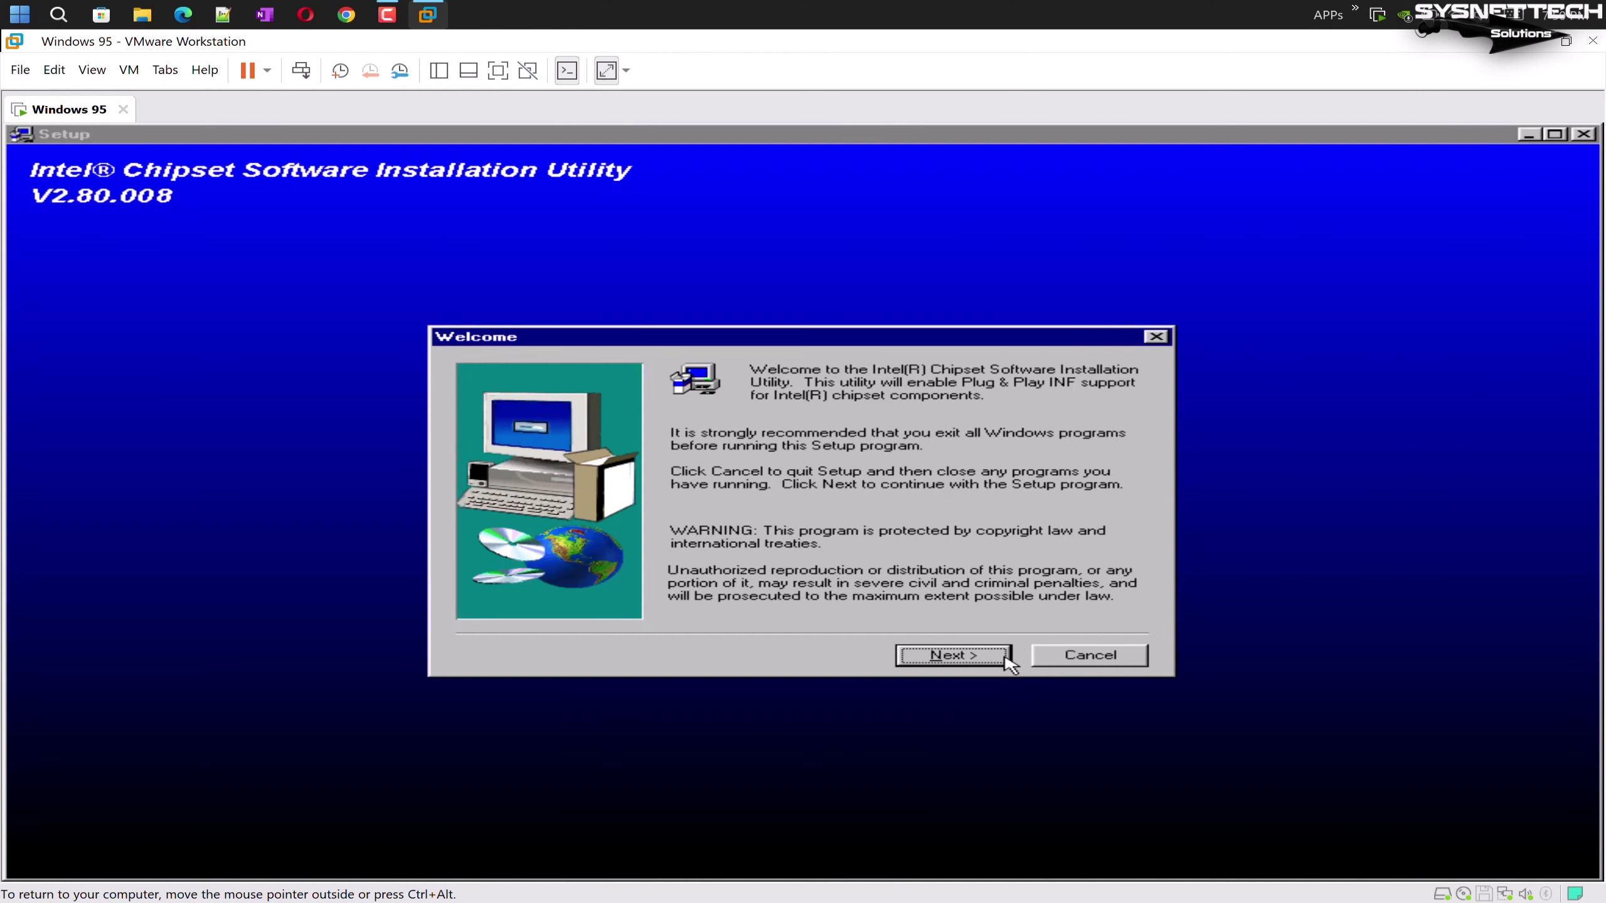
Install the Intel Chipset Software Installation Utility, restart the computer to complete setup, and log on to Windows 95 with the password left blank
left_click(1009, 658)
left_click(1005, 658)
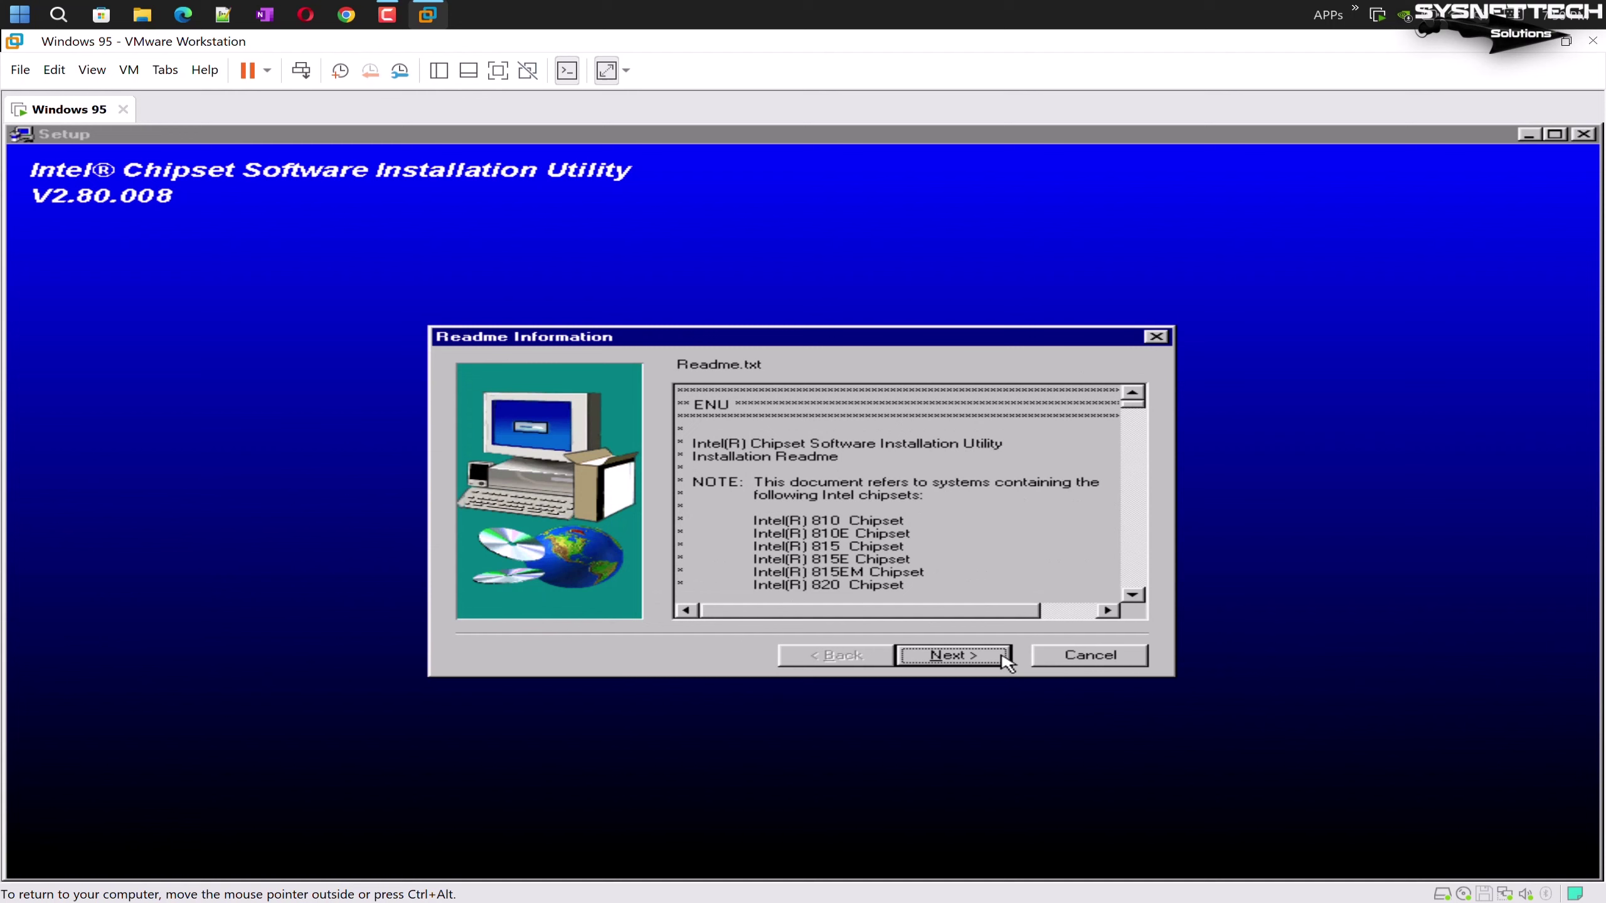
left_click(1006, 658)
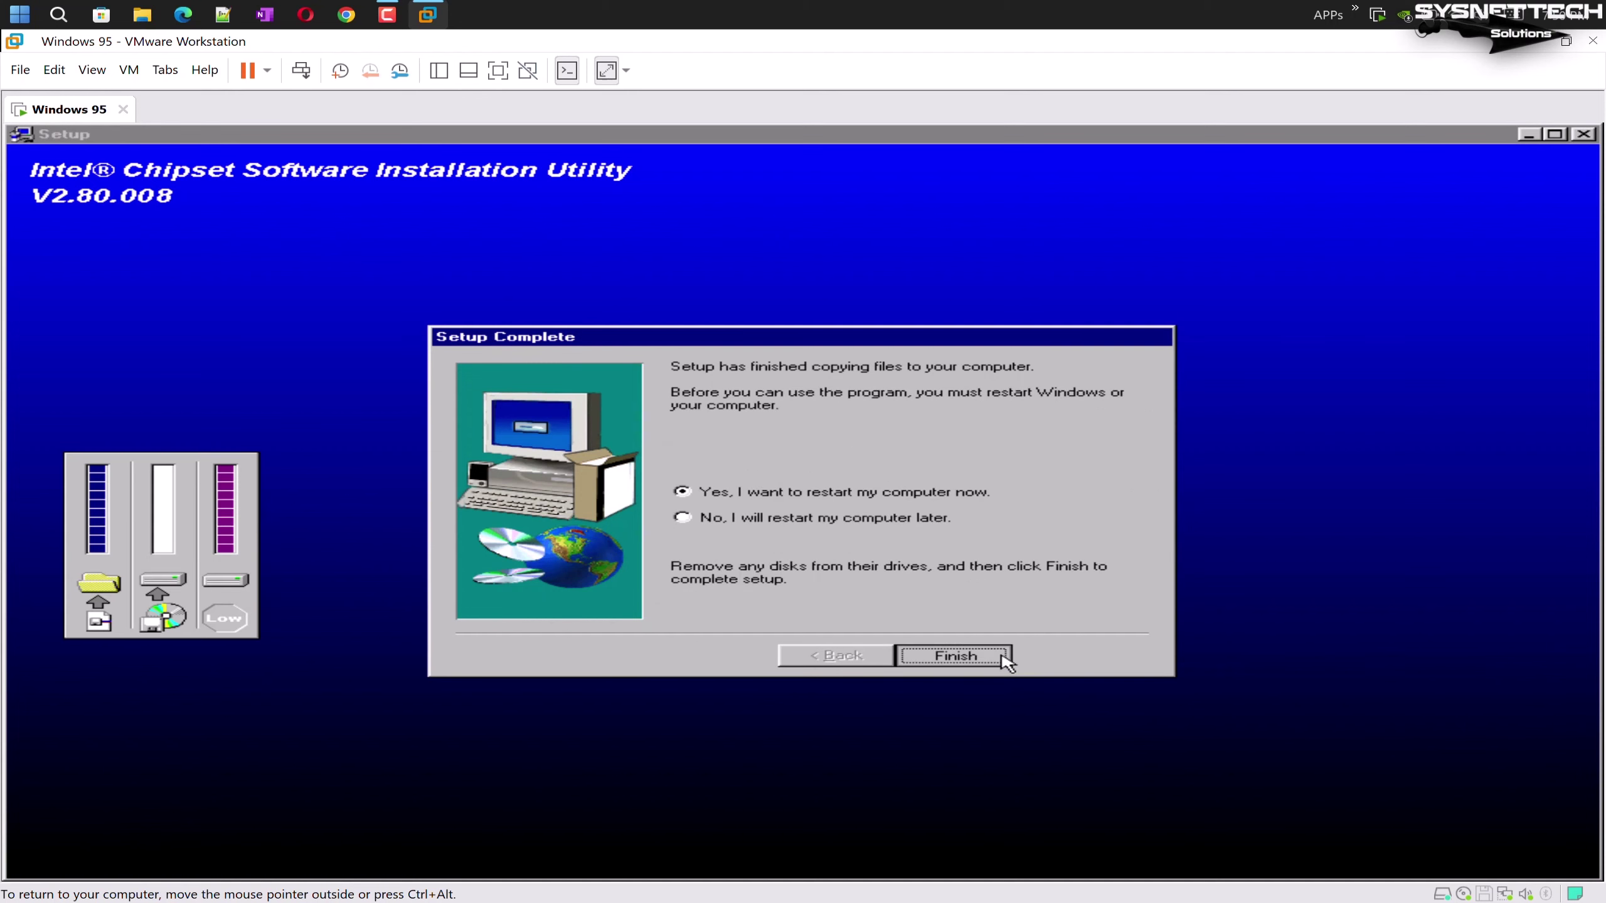
left_click(1007, 658)
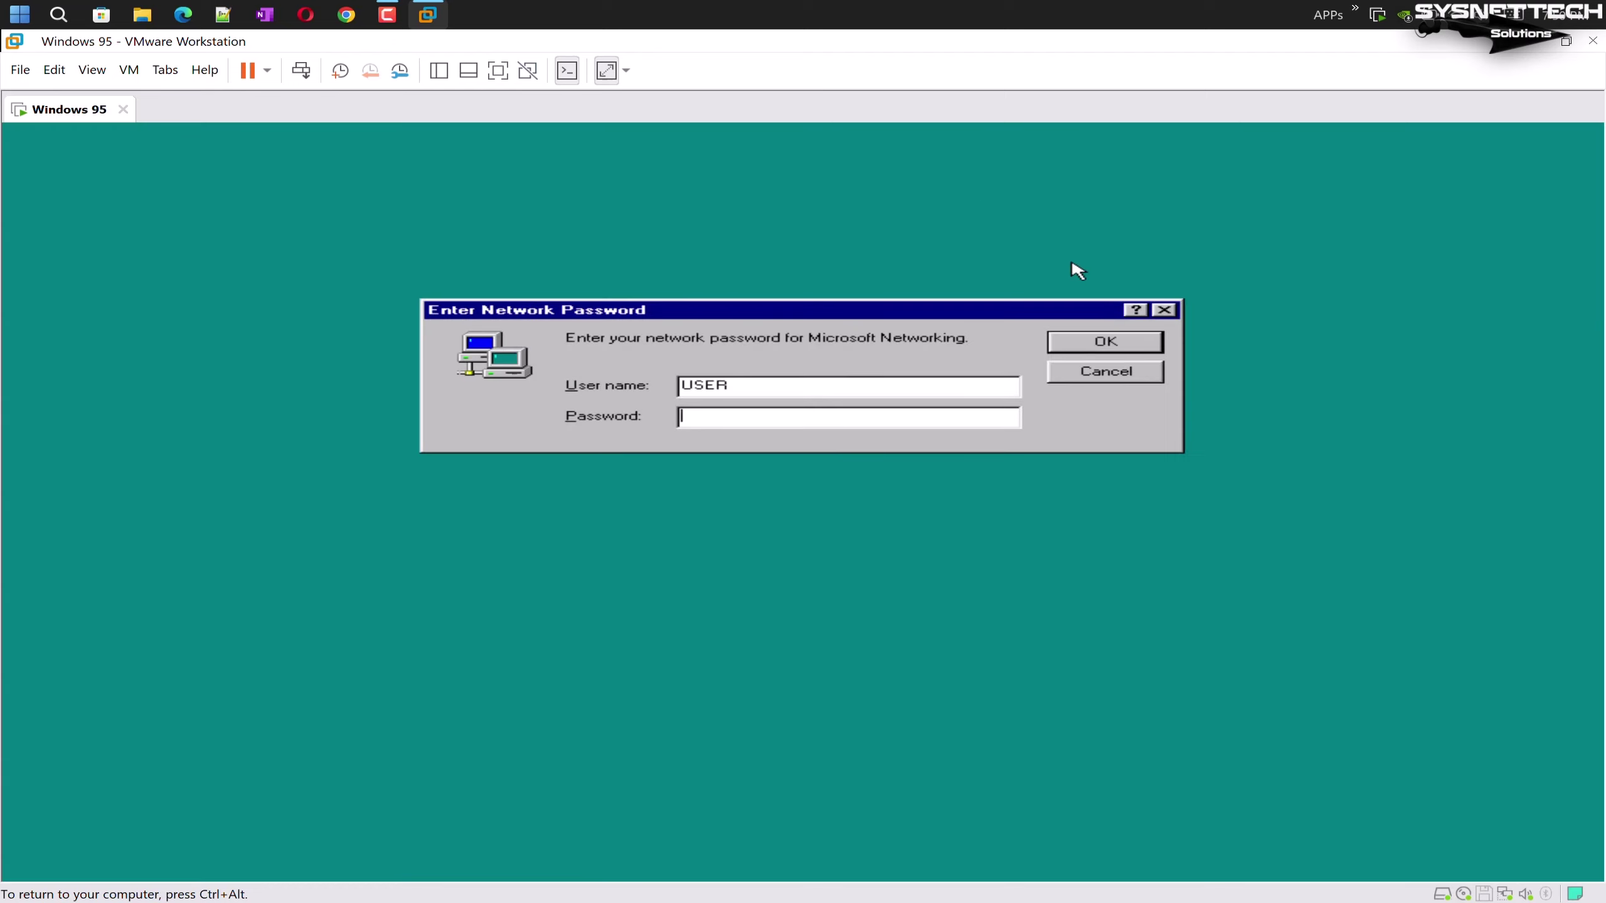
left_click(1108, 343)
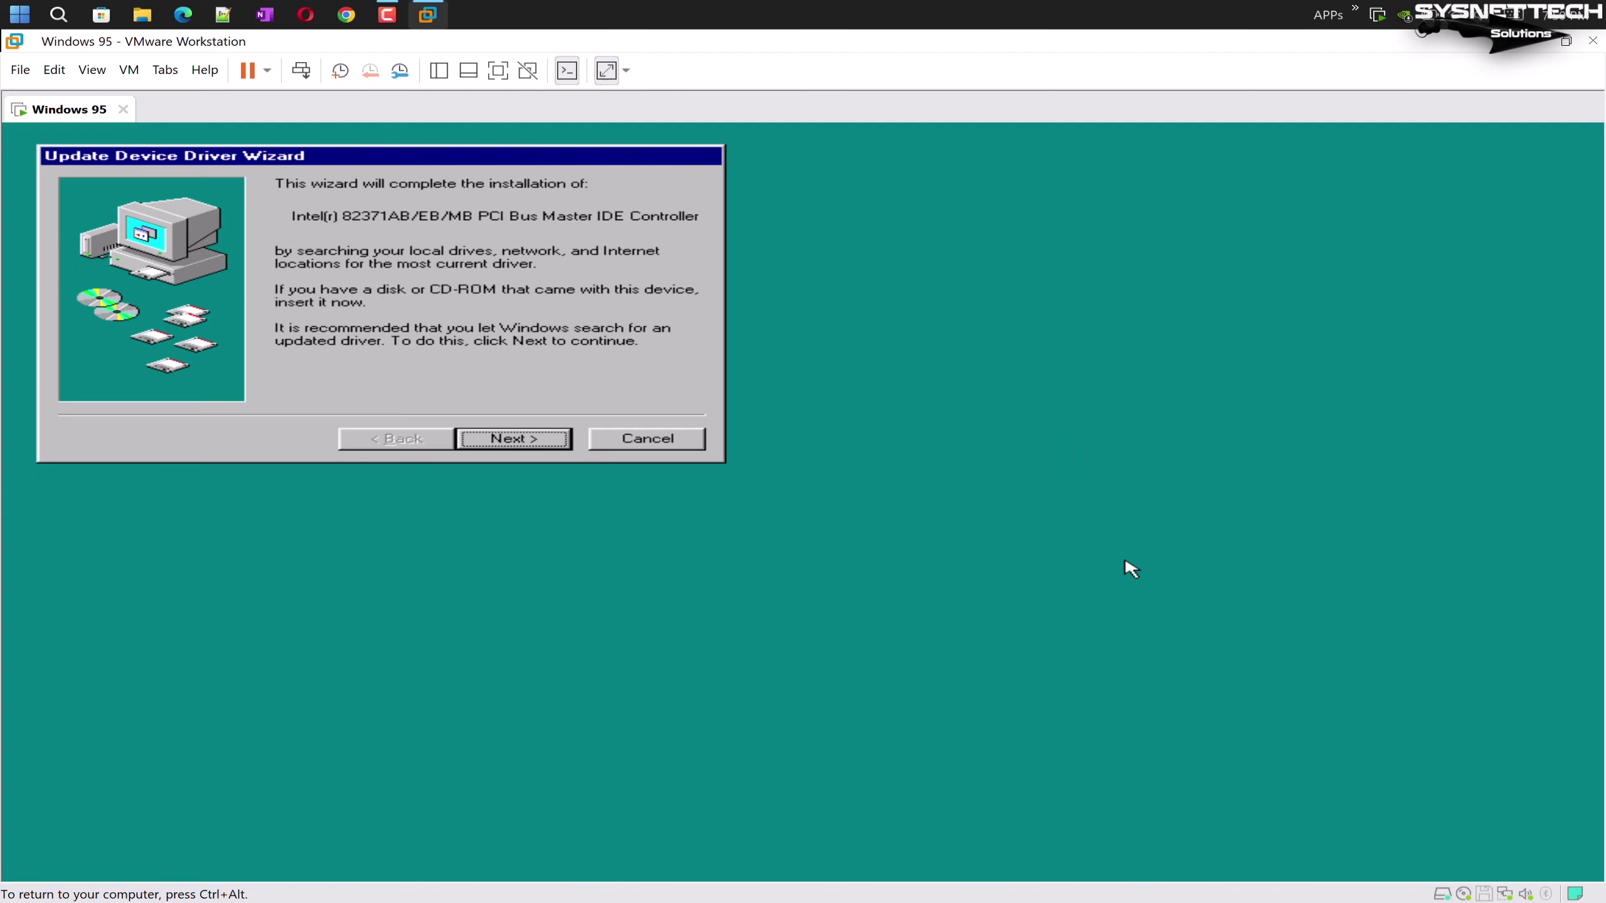
Complete the driver wizard for the Intel 82371AB/EB/MB PCI Bus Master IDE Controller and decline the immediate restart
left_click(513, 438)
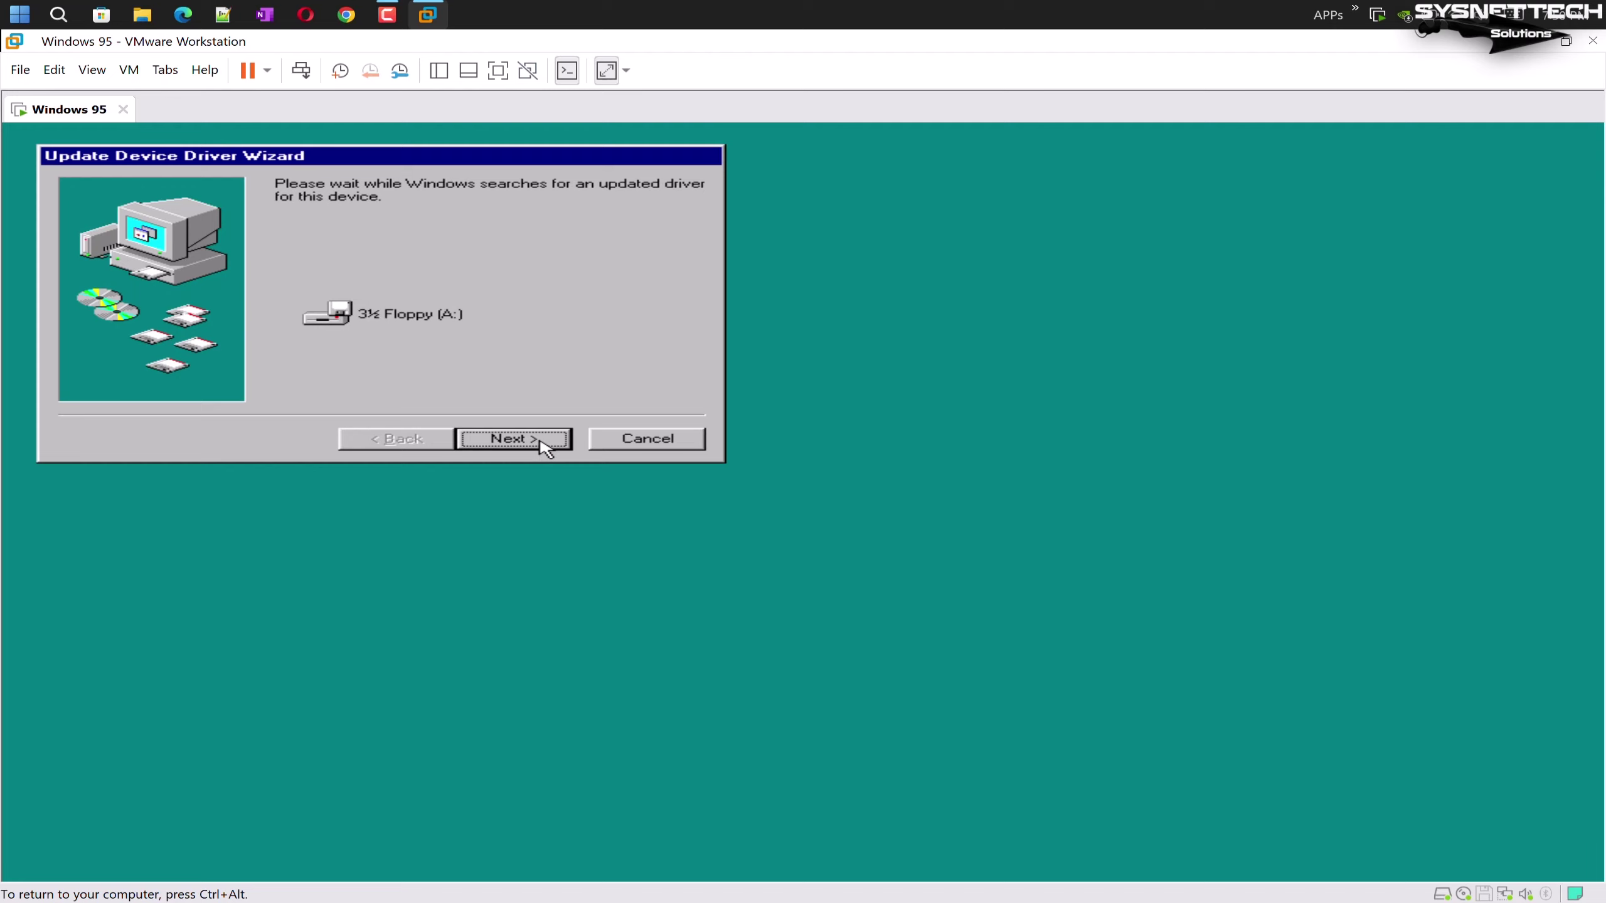
left_click(541, 443)
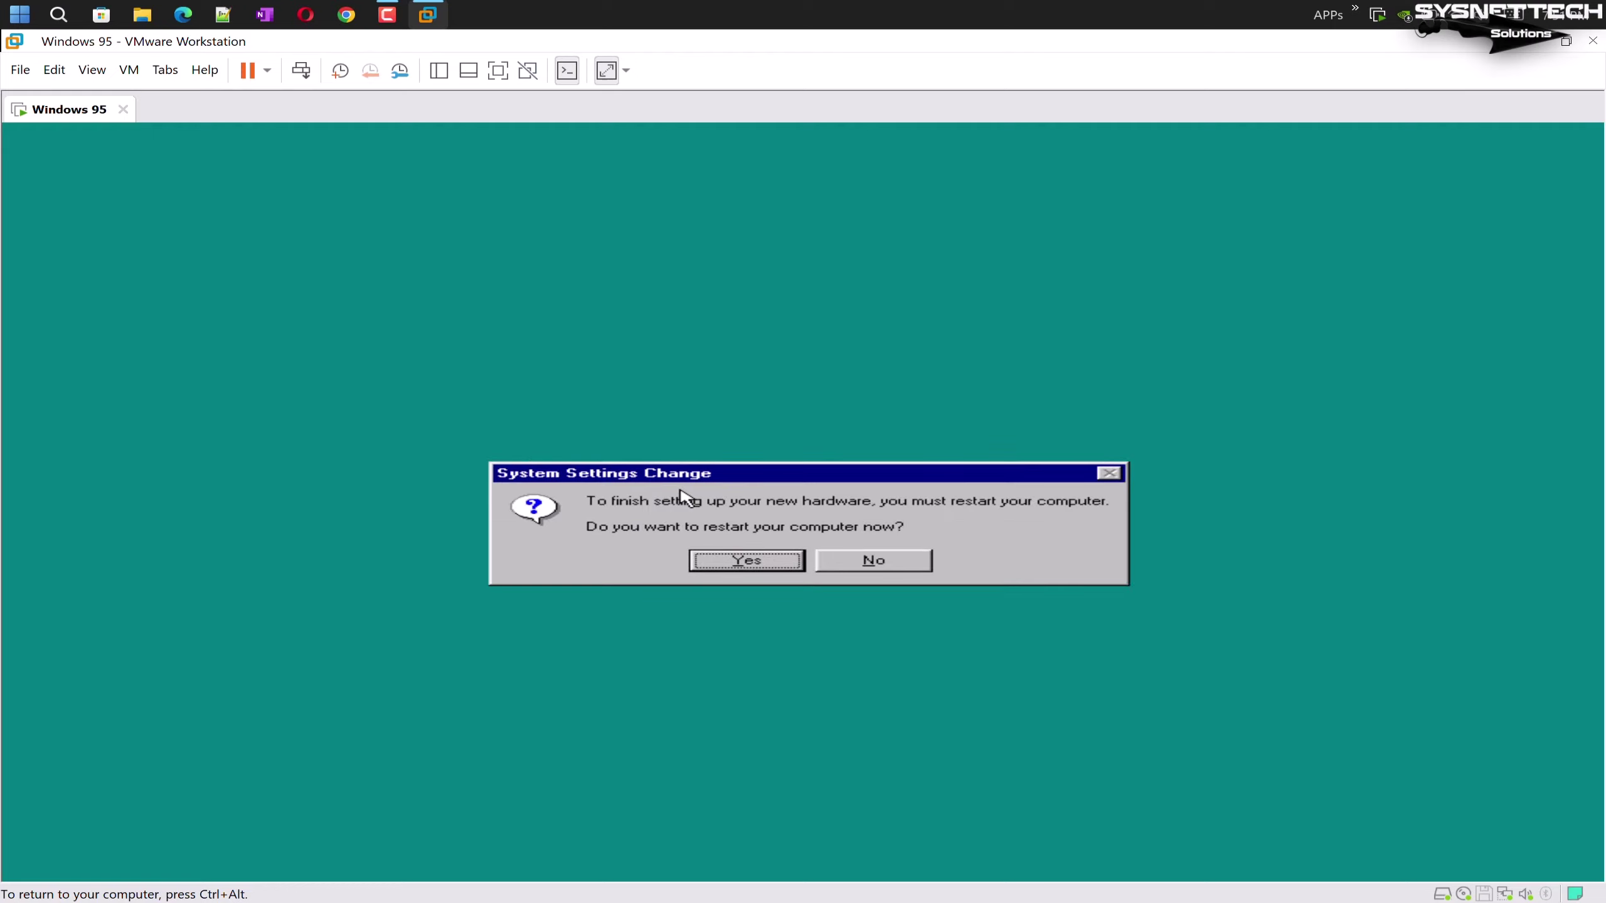
left_click(900, 561)
left_click(869, 561)
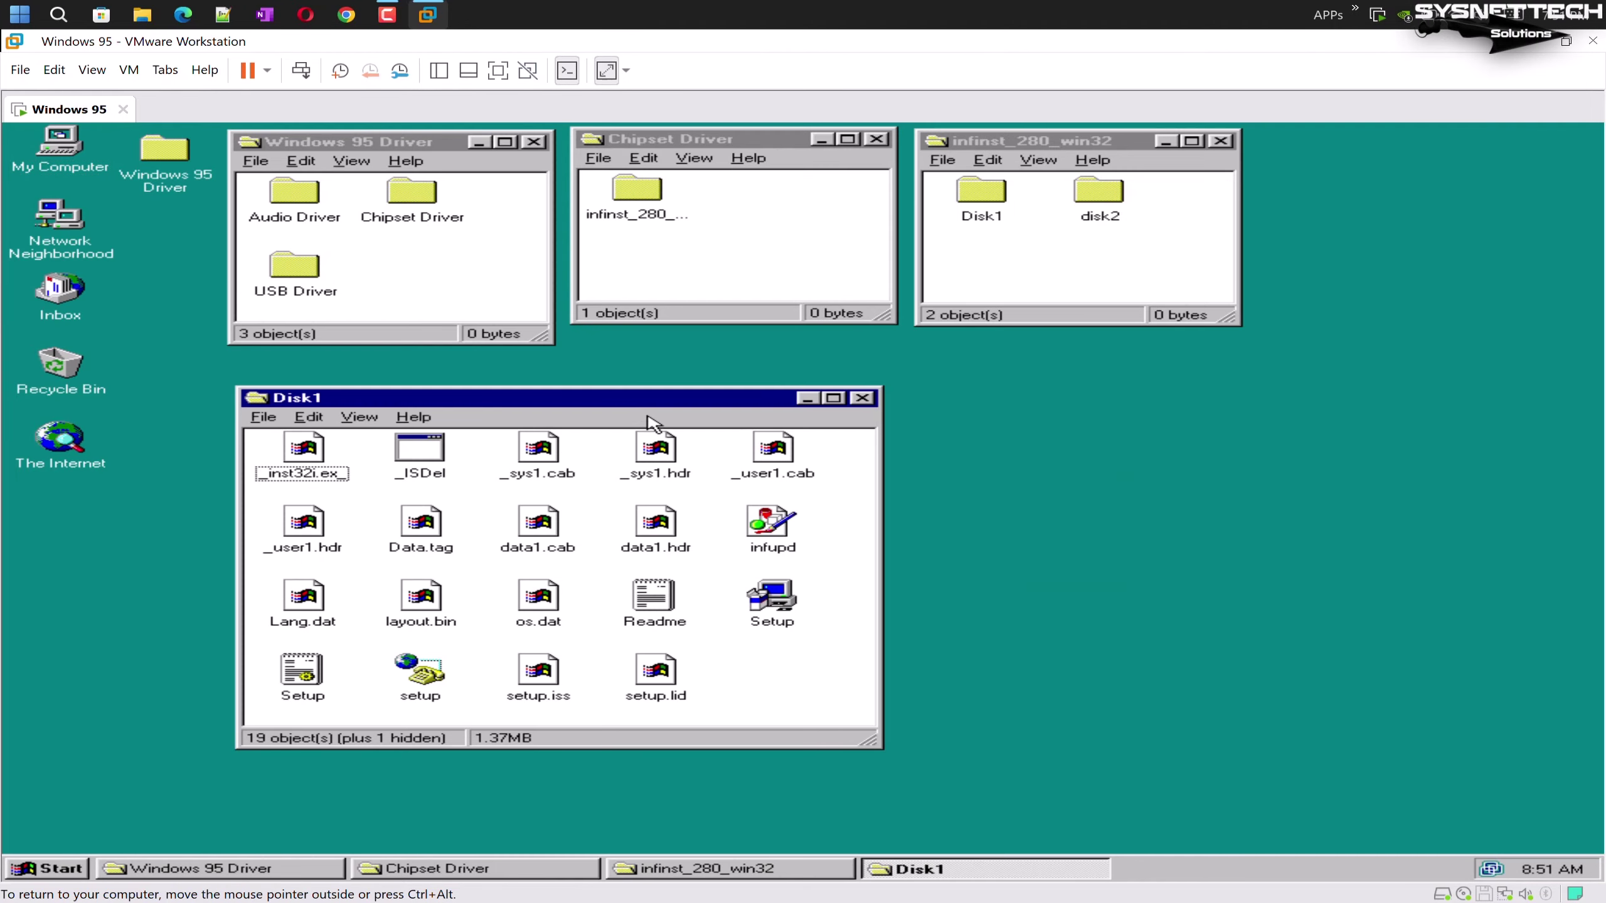
Close the Disk1, Chipset Driver, infinst_280_win32 and Windows 95 Driver folder windows
left_click(770, 528)
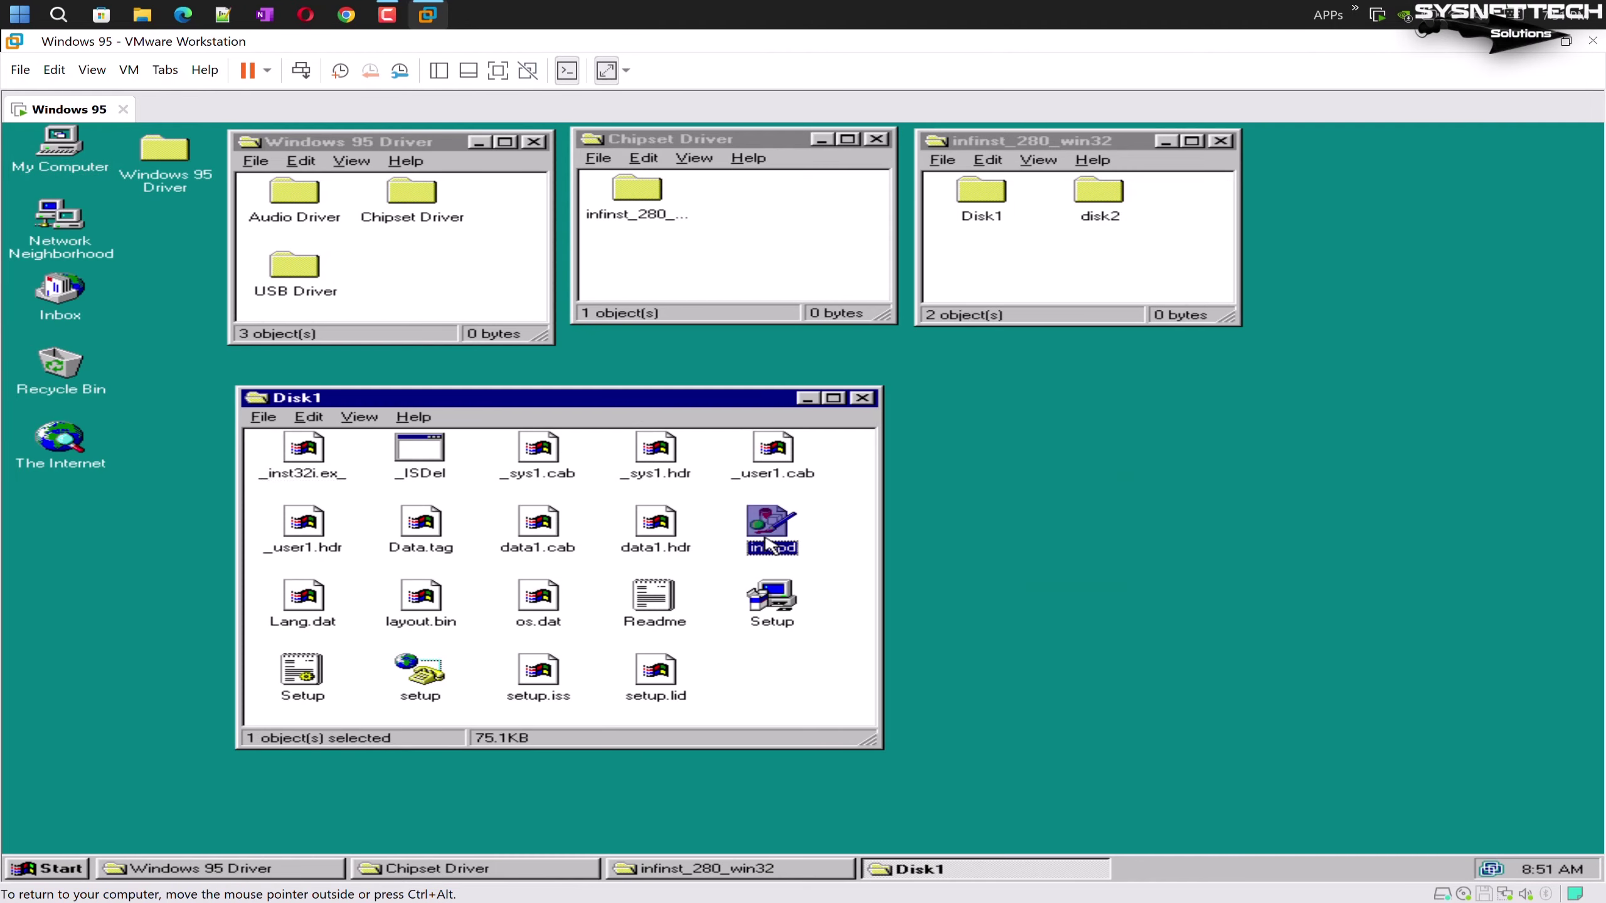
left_click(862, 397)
left_click(876, 138)
left_click(1220, 140)
left_click(533, 141)
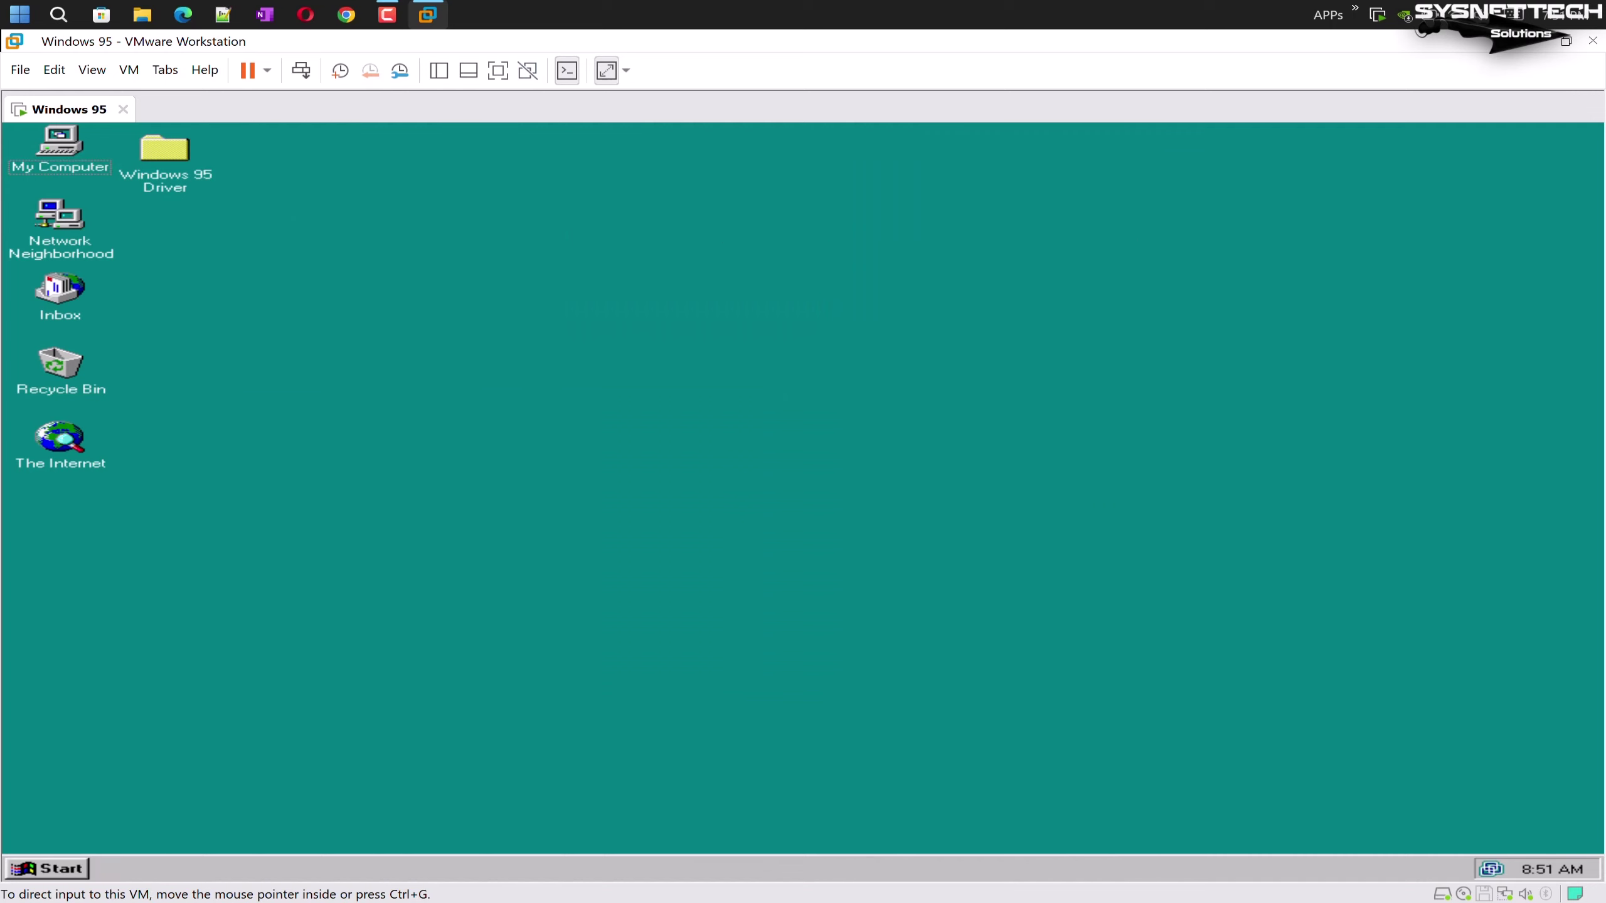
Check the hard disk controllers and the Other devices category in Device Manager, and close System Properties
right_click(64, 160)
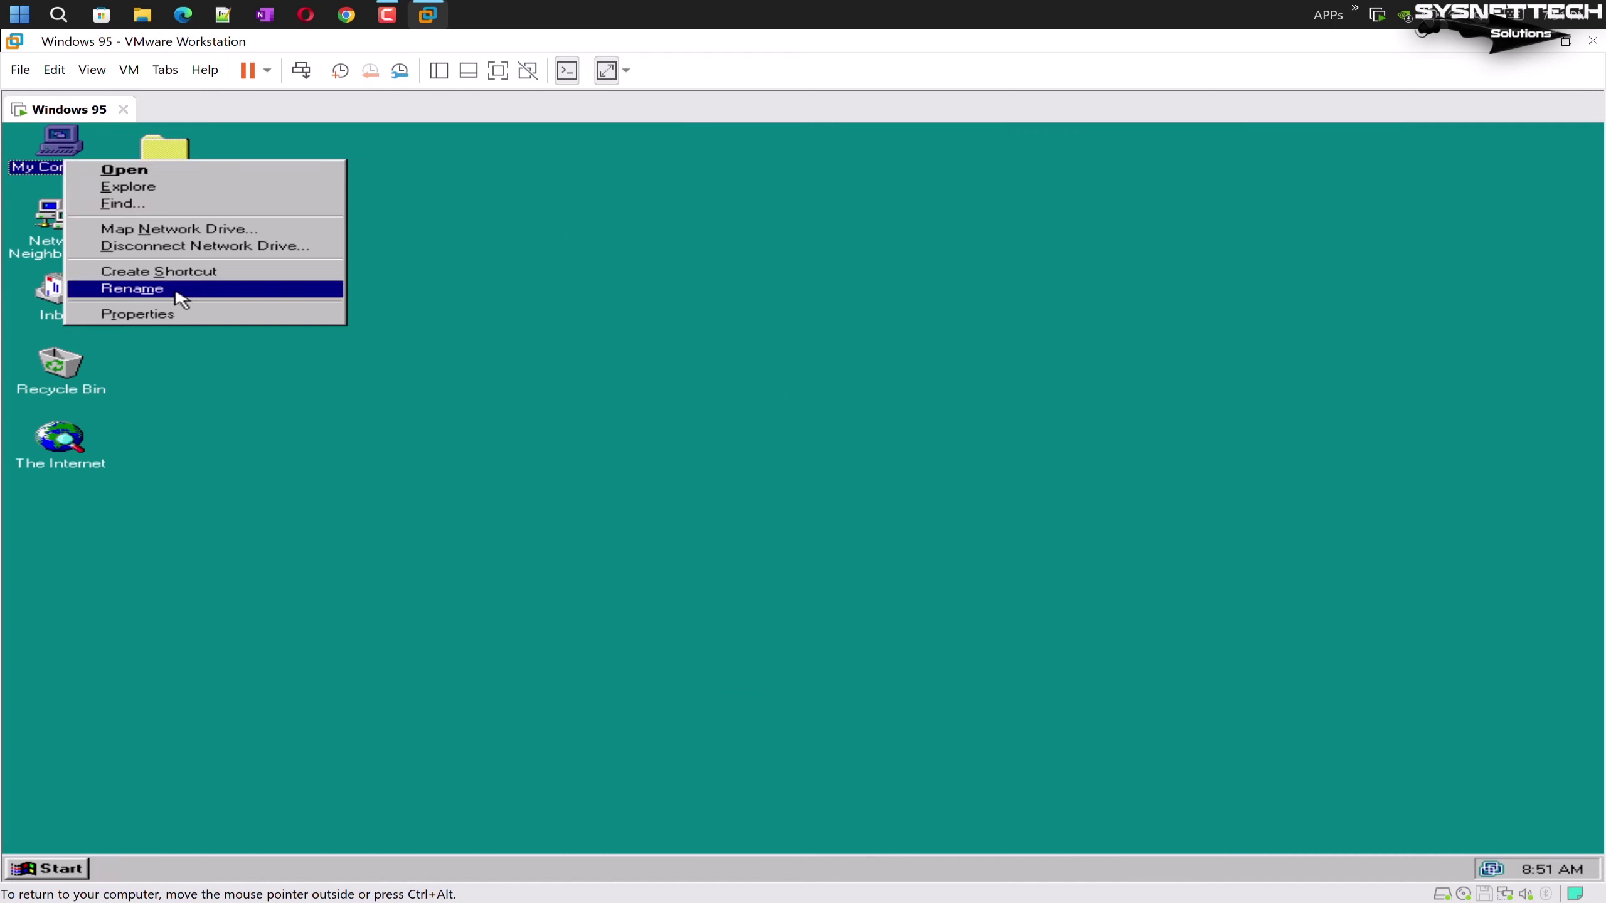
left_click(176, 312)
left_click(193, 162)
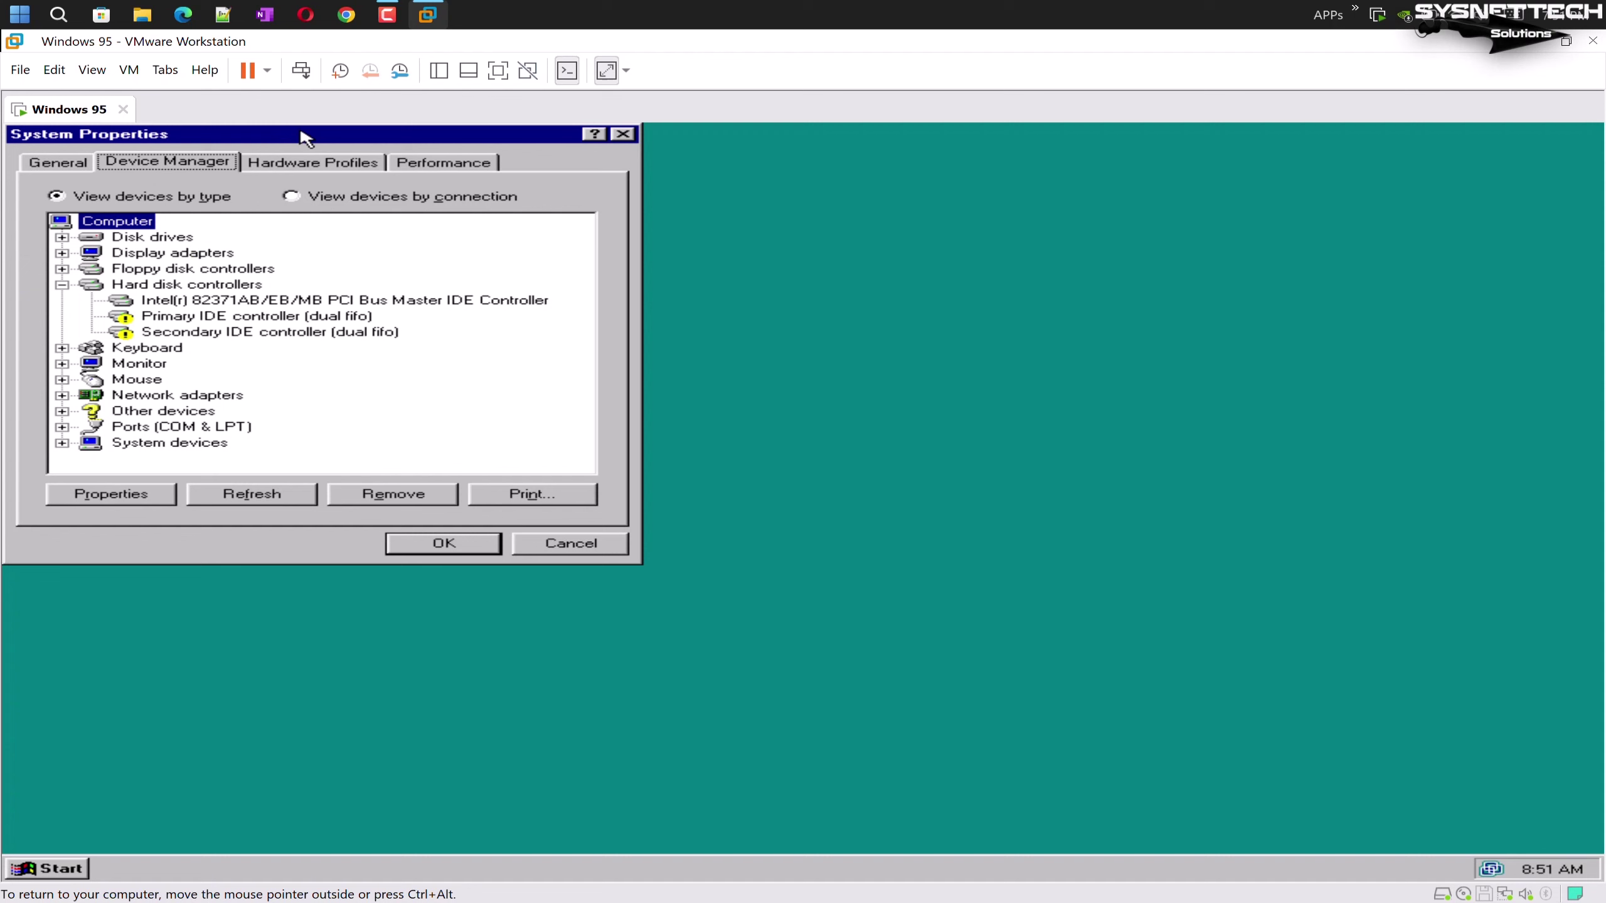
left_click_drag(302, 136, 879, 169)
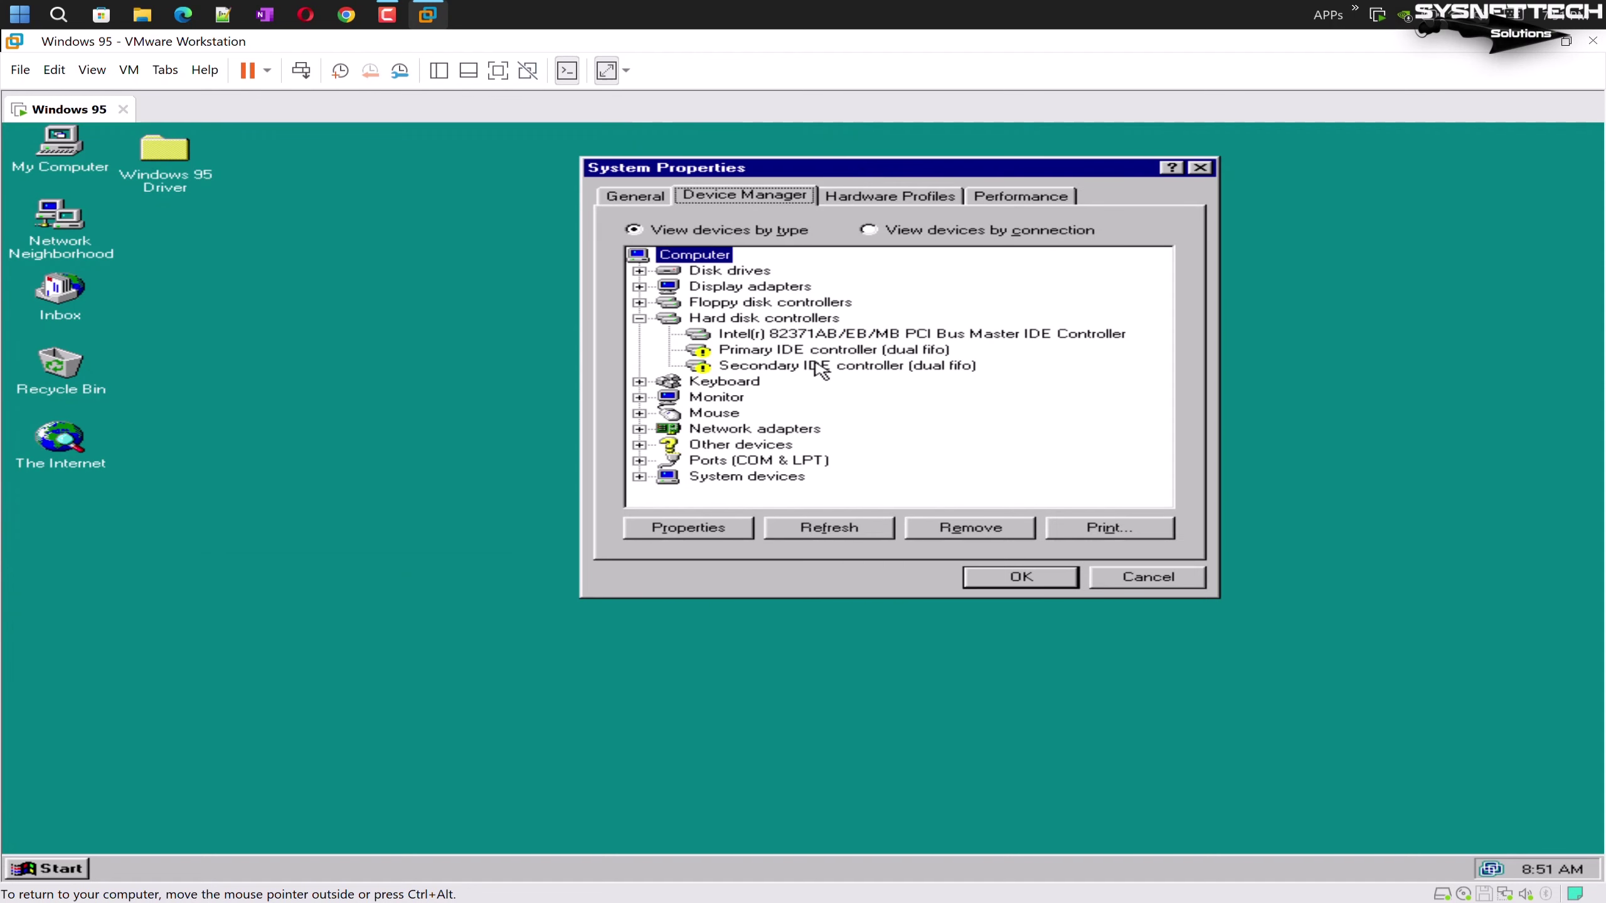
left_click(738, 446)
double_click(739, 447)
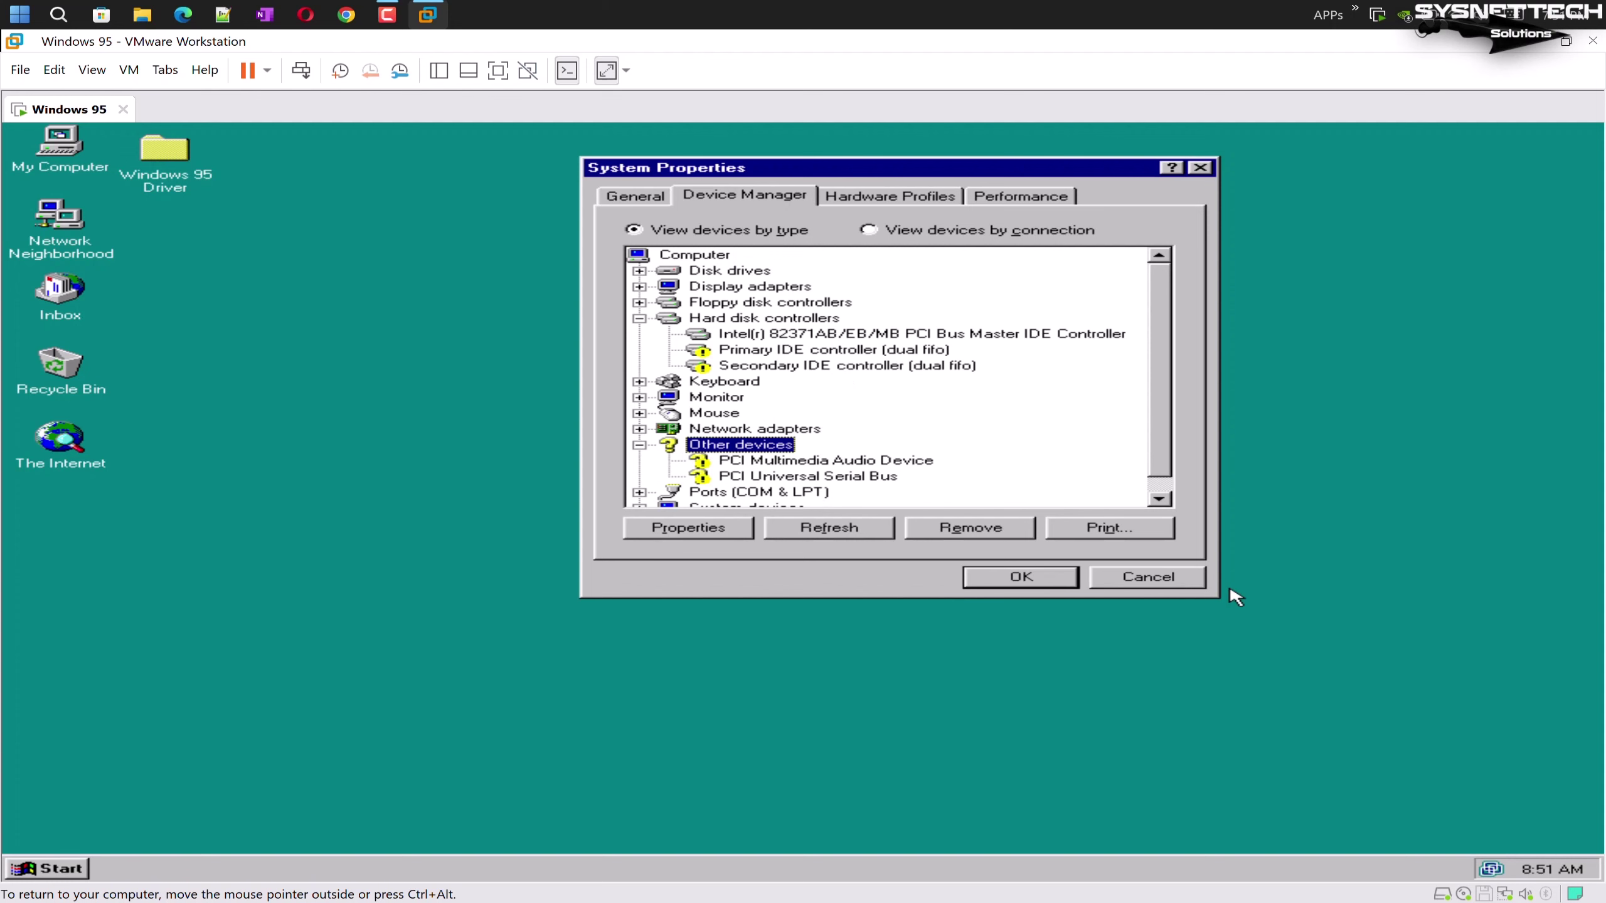
left_click(1173, 587)
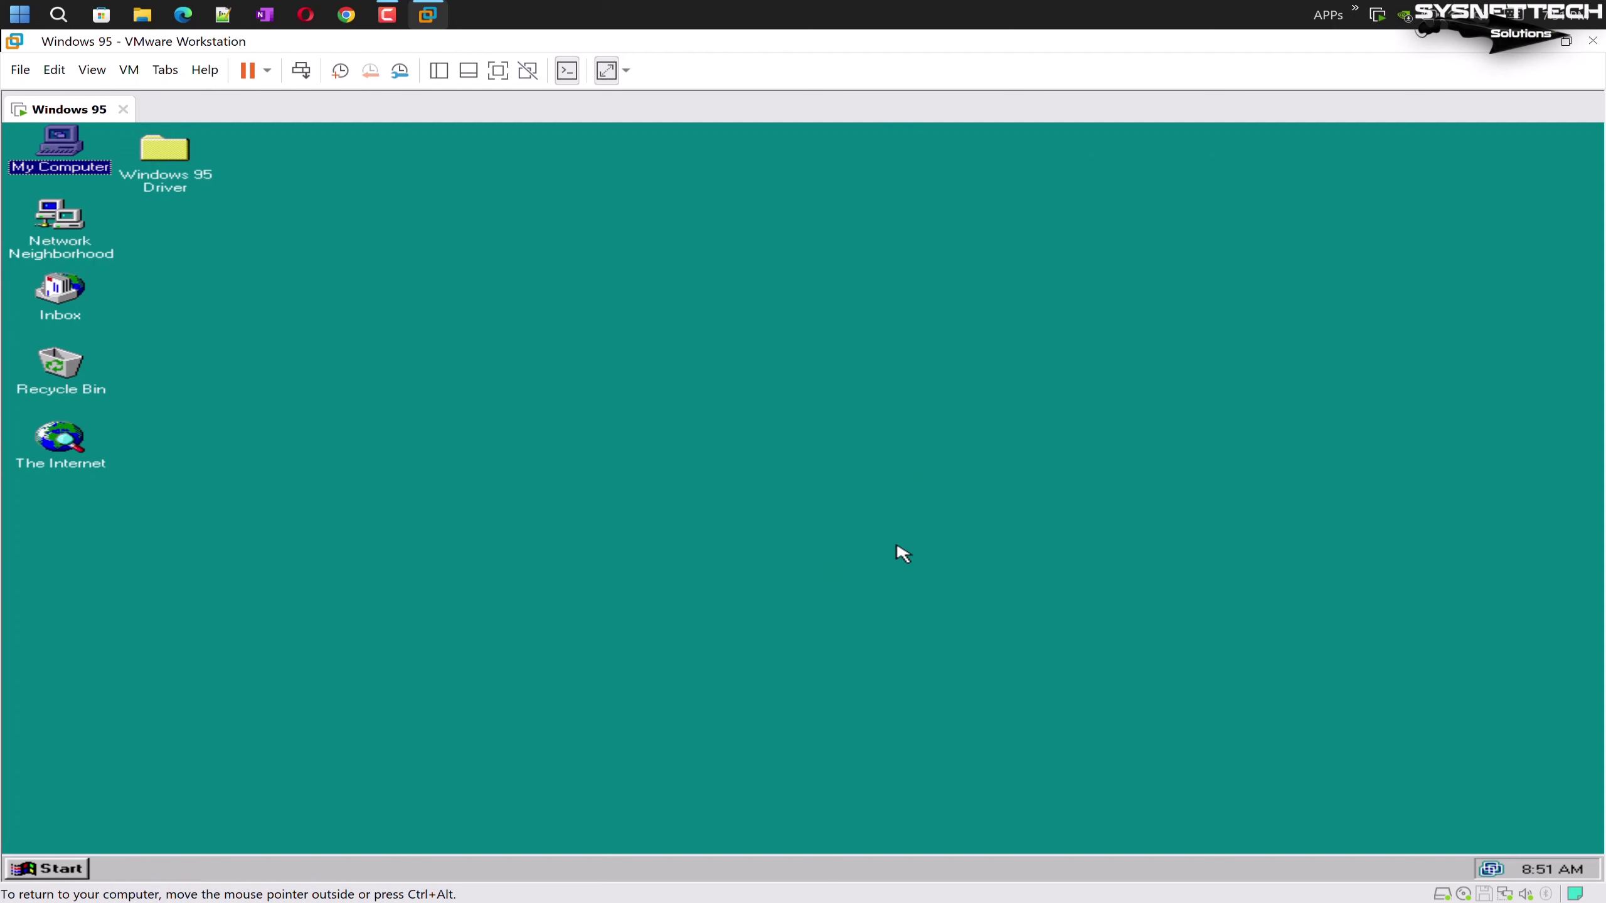
Restart the Windows 95 guest and log on again with the password left blank
left_click(545, 449)
key("alt+F4")
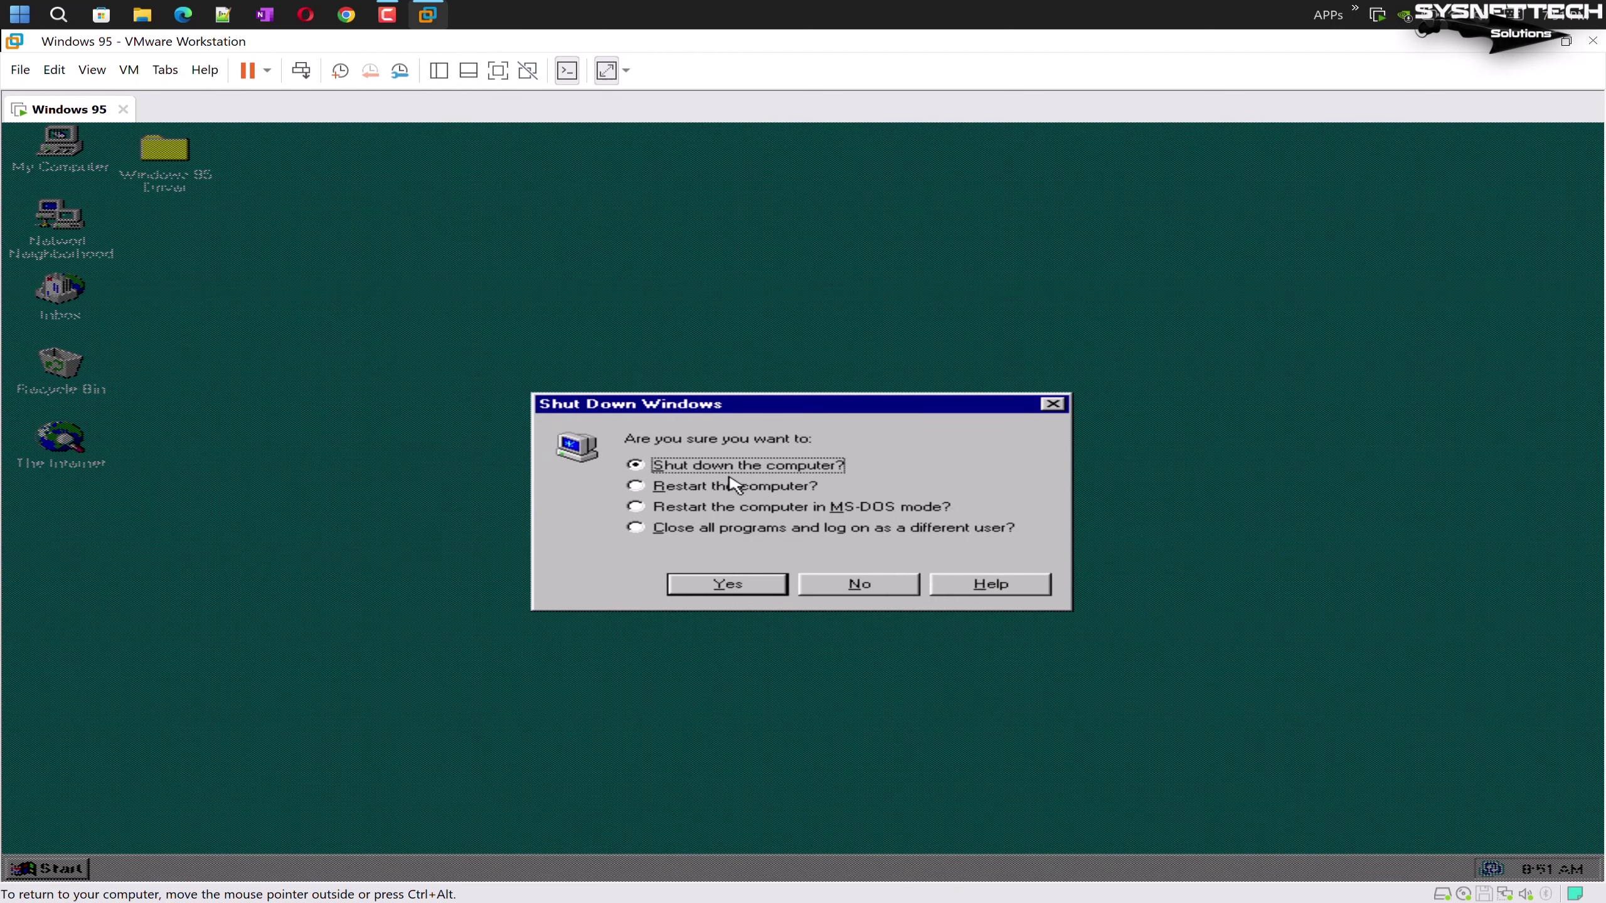
left_click(733, 485)
left_click(720, 585)
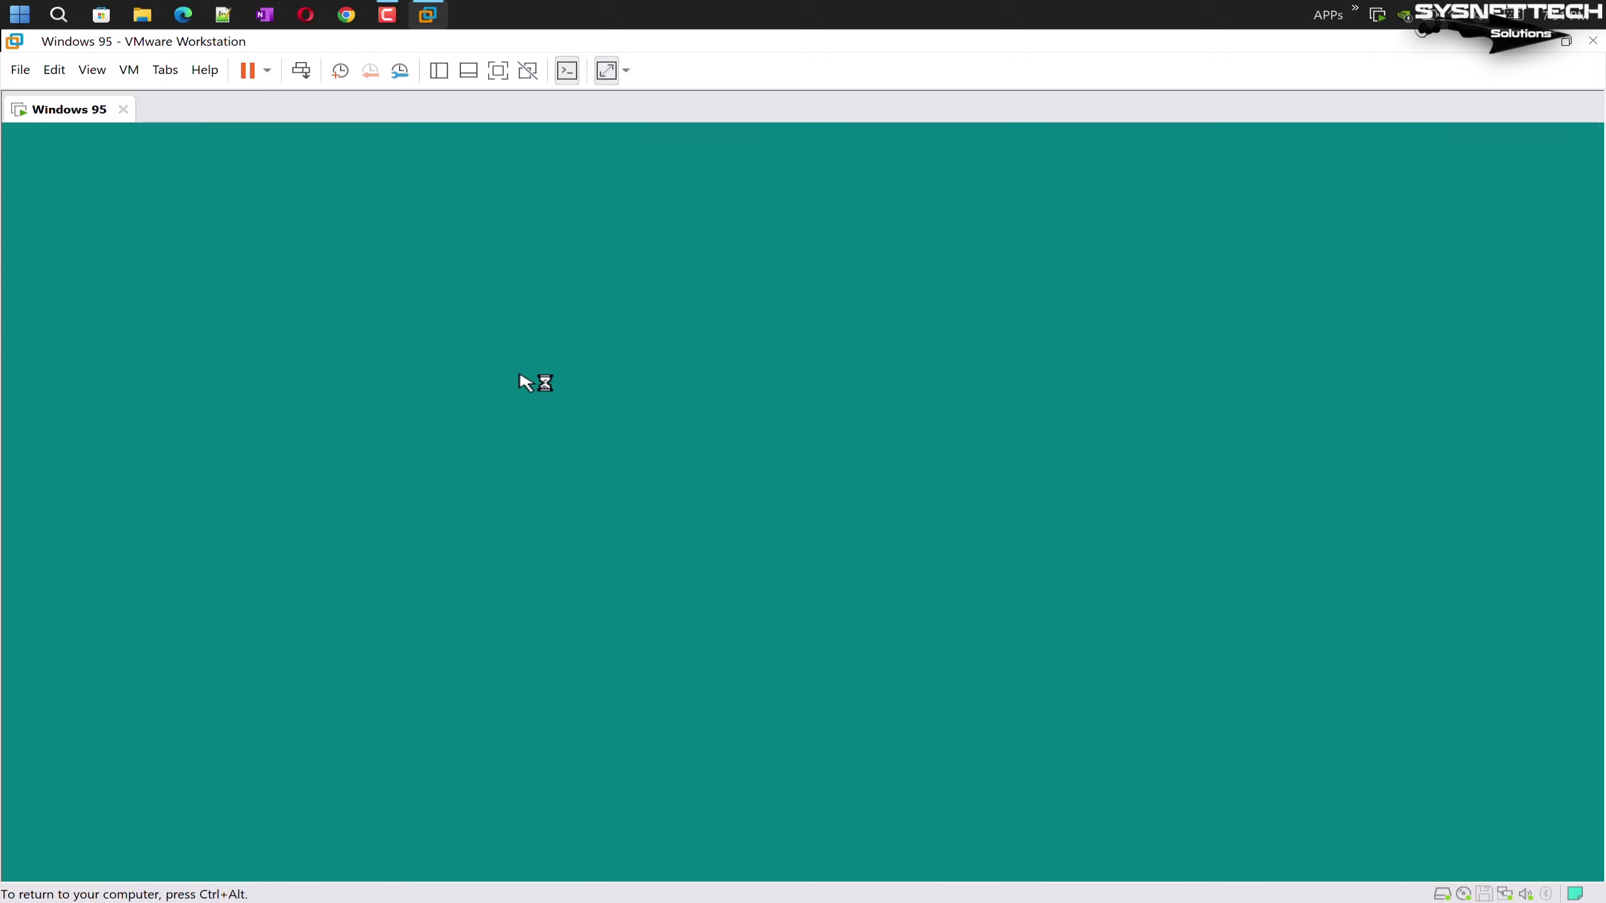
left_click(1106, 342)
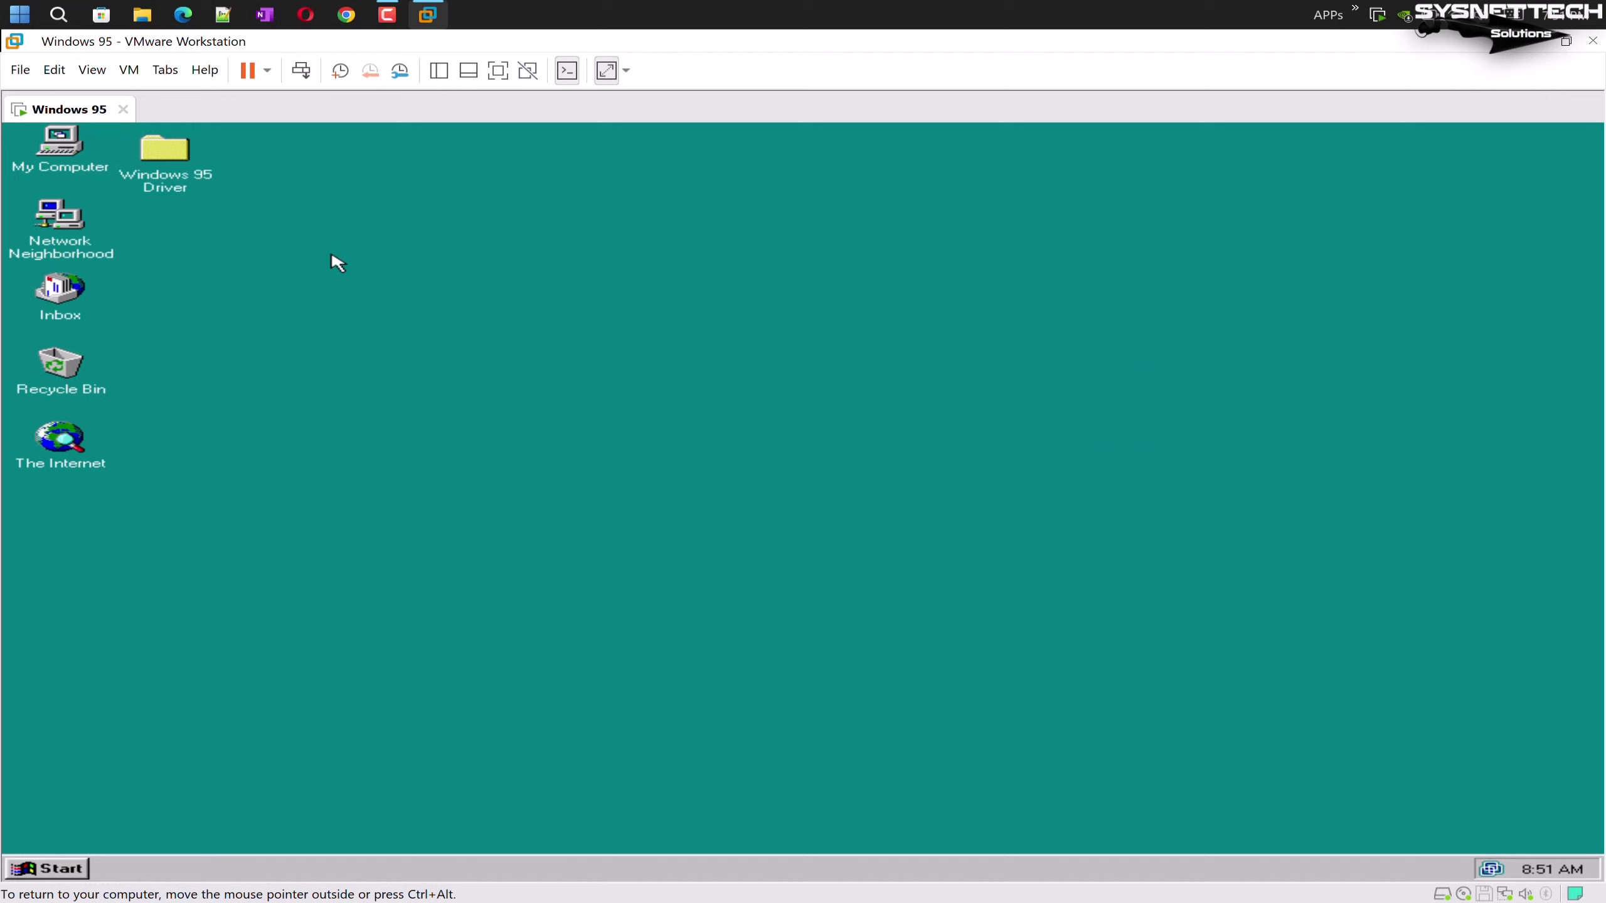
Check the Other devices, floppy disk controllers and hard disk controllers in Device Manager after the restart, and close System Properties
right_click(67, 148)
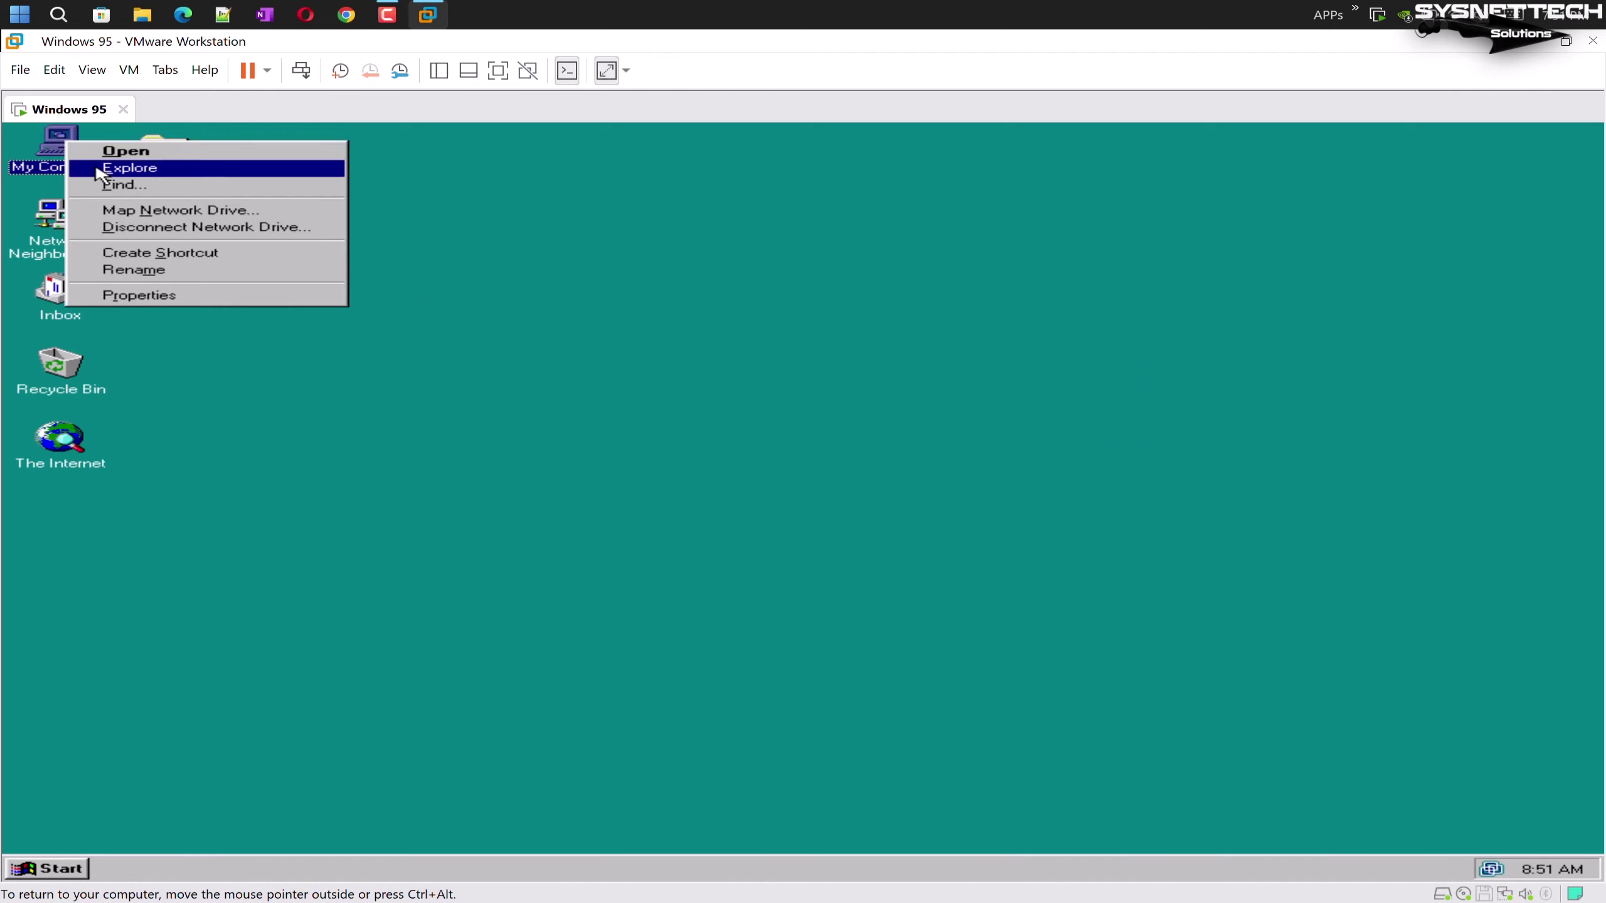
left_click(189, 305)
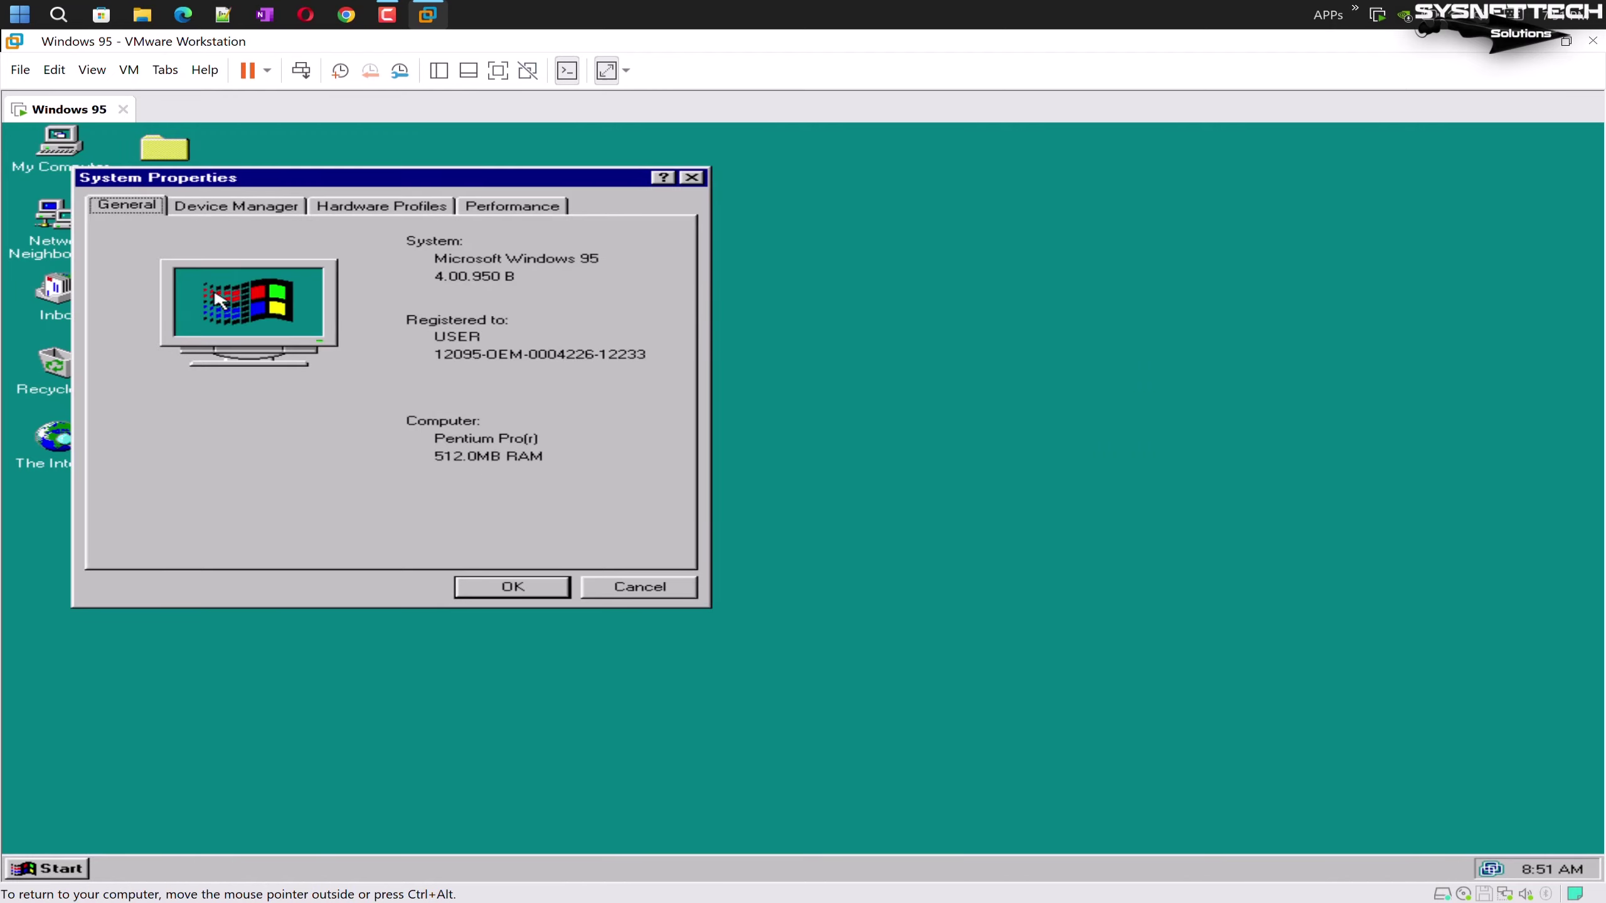
left_click(240, 206)
left_click_drag(335, 185, 860, 171)
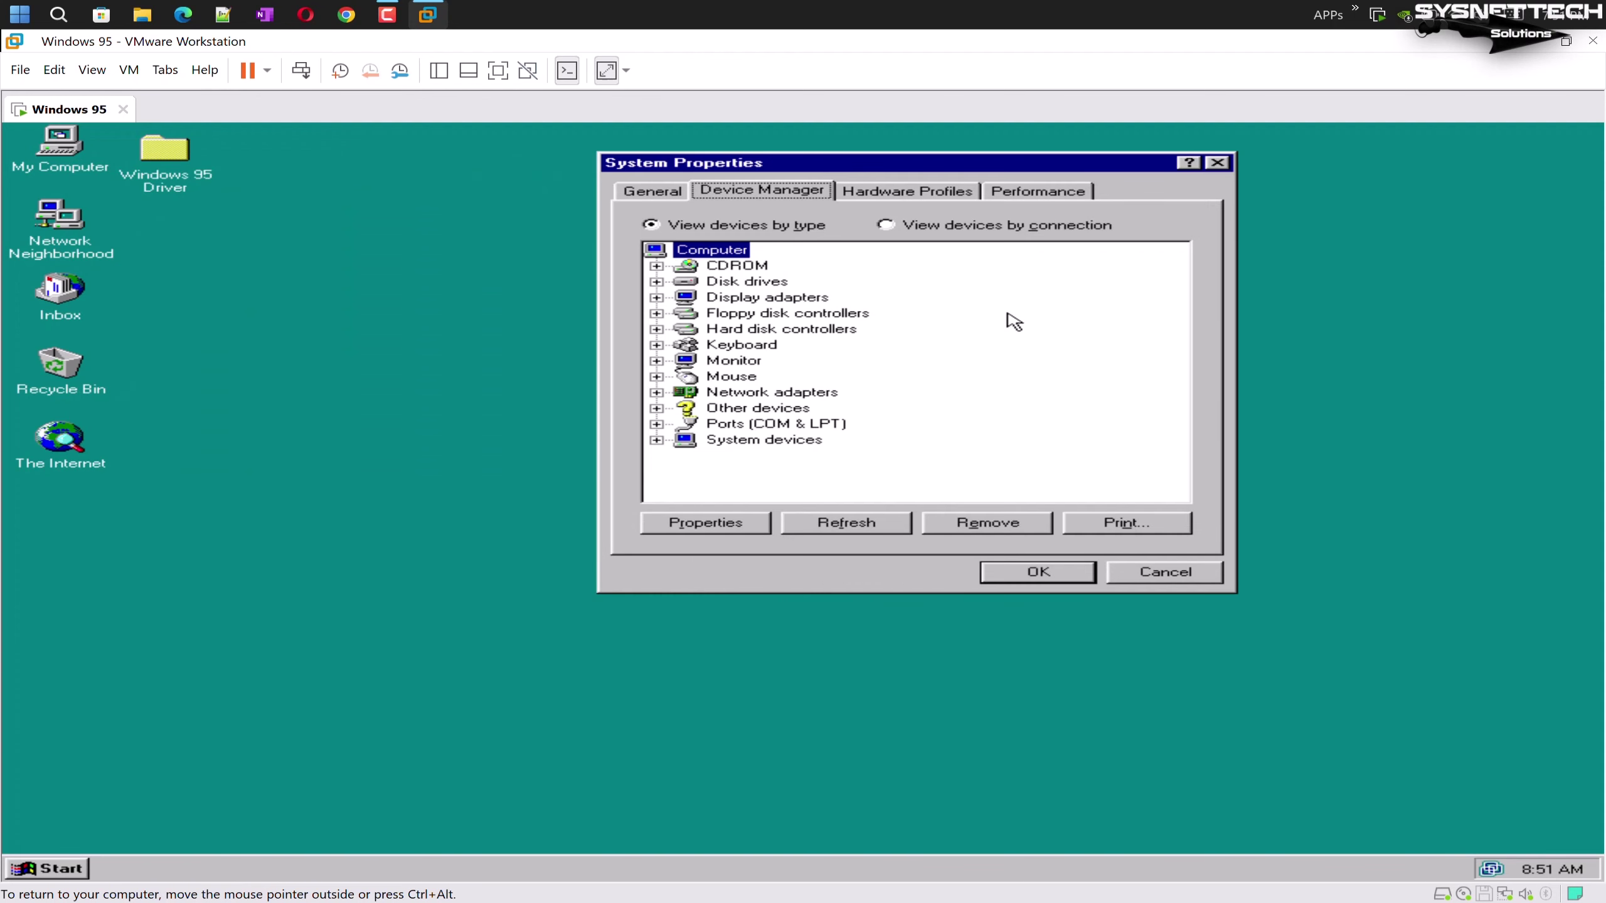
double_click(804, 408)
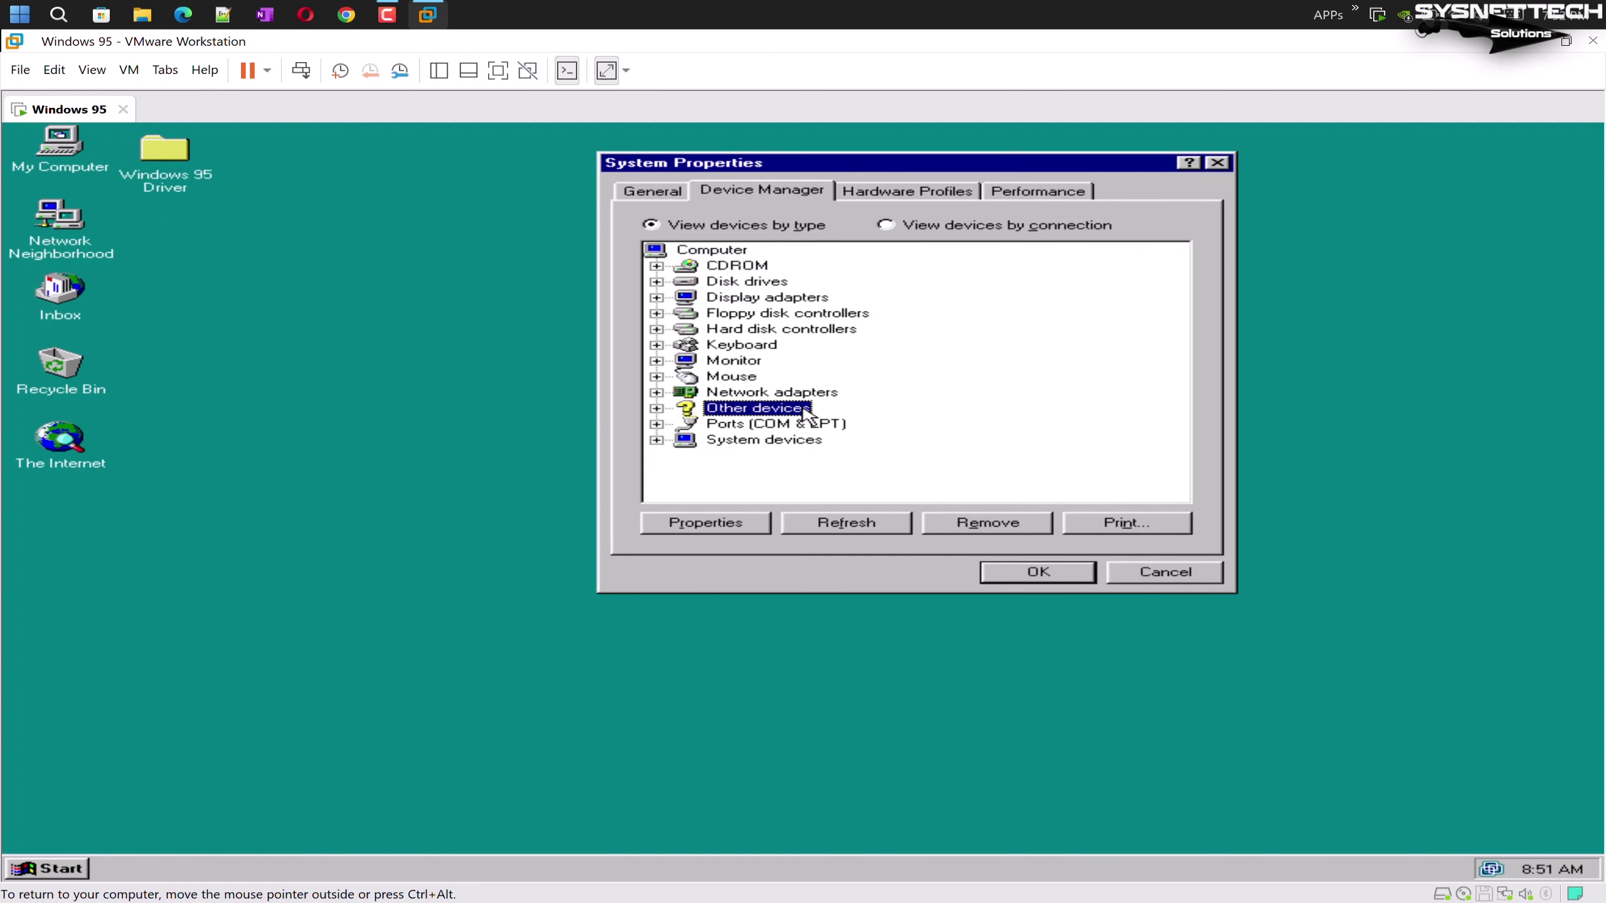
double_click(800, 314)
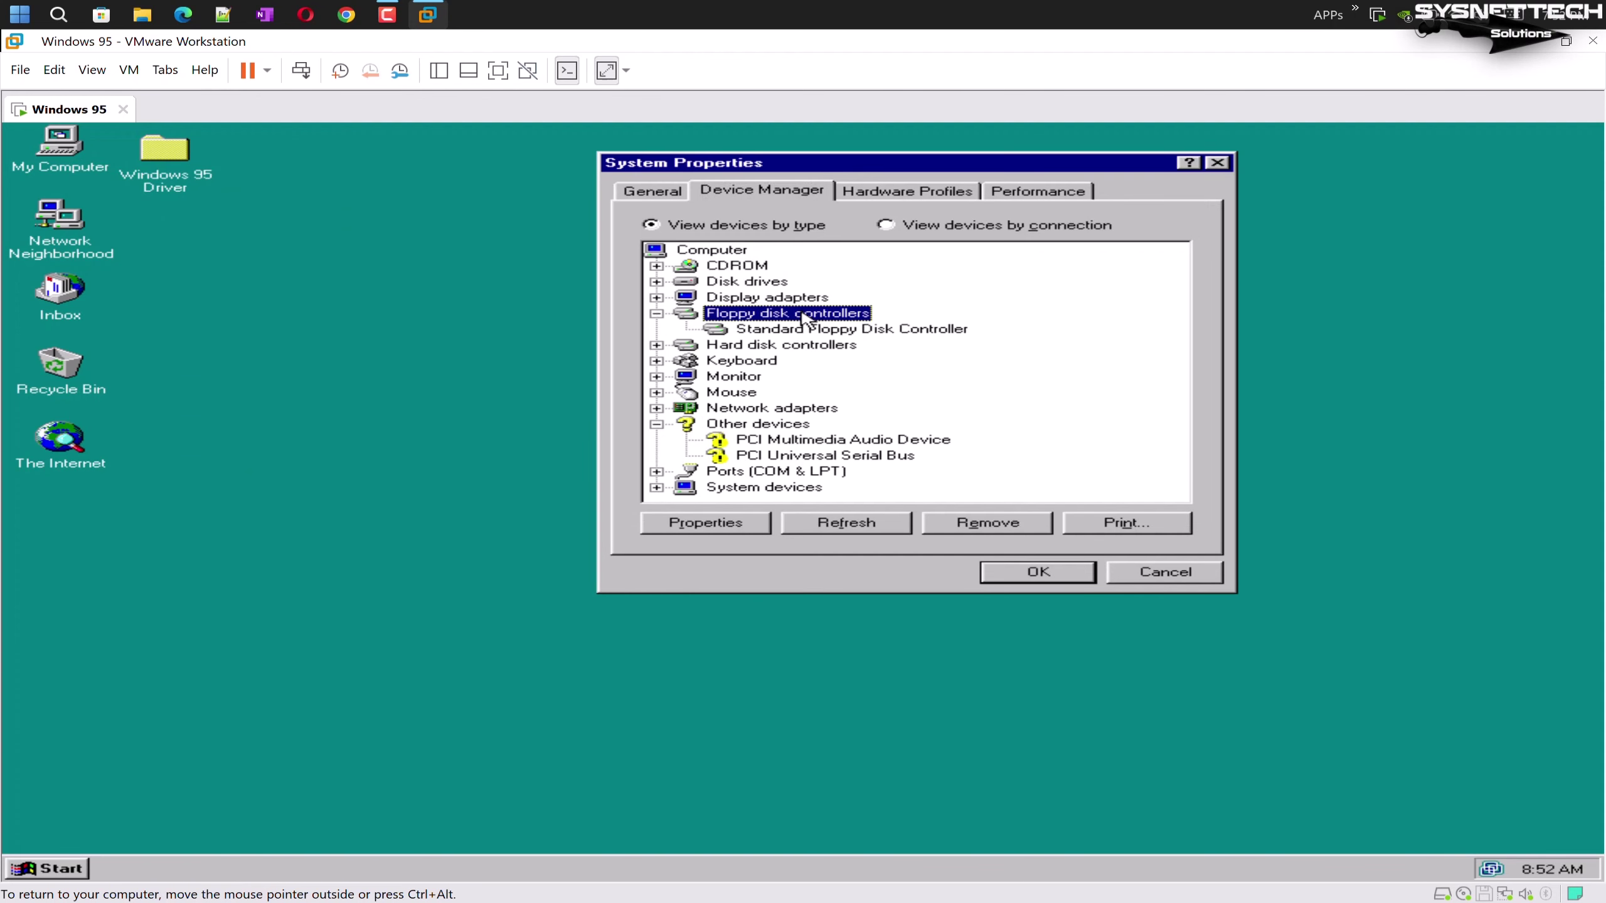
double_click(799, 347)
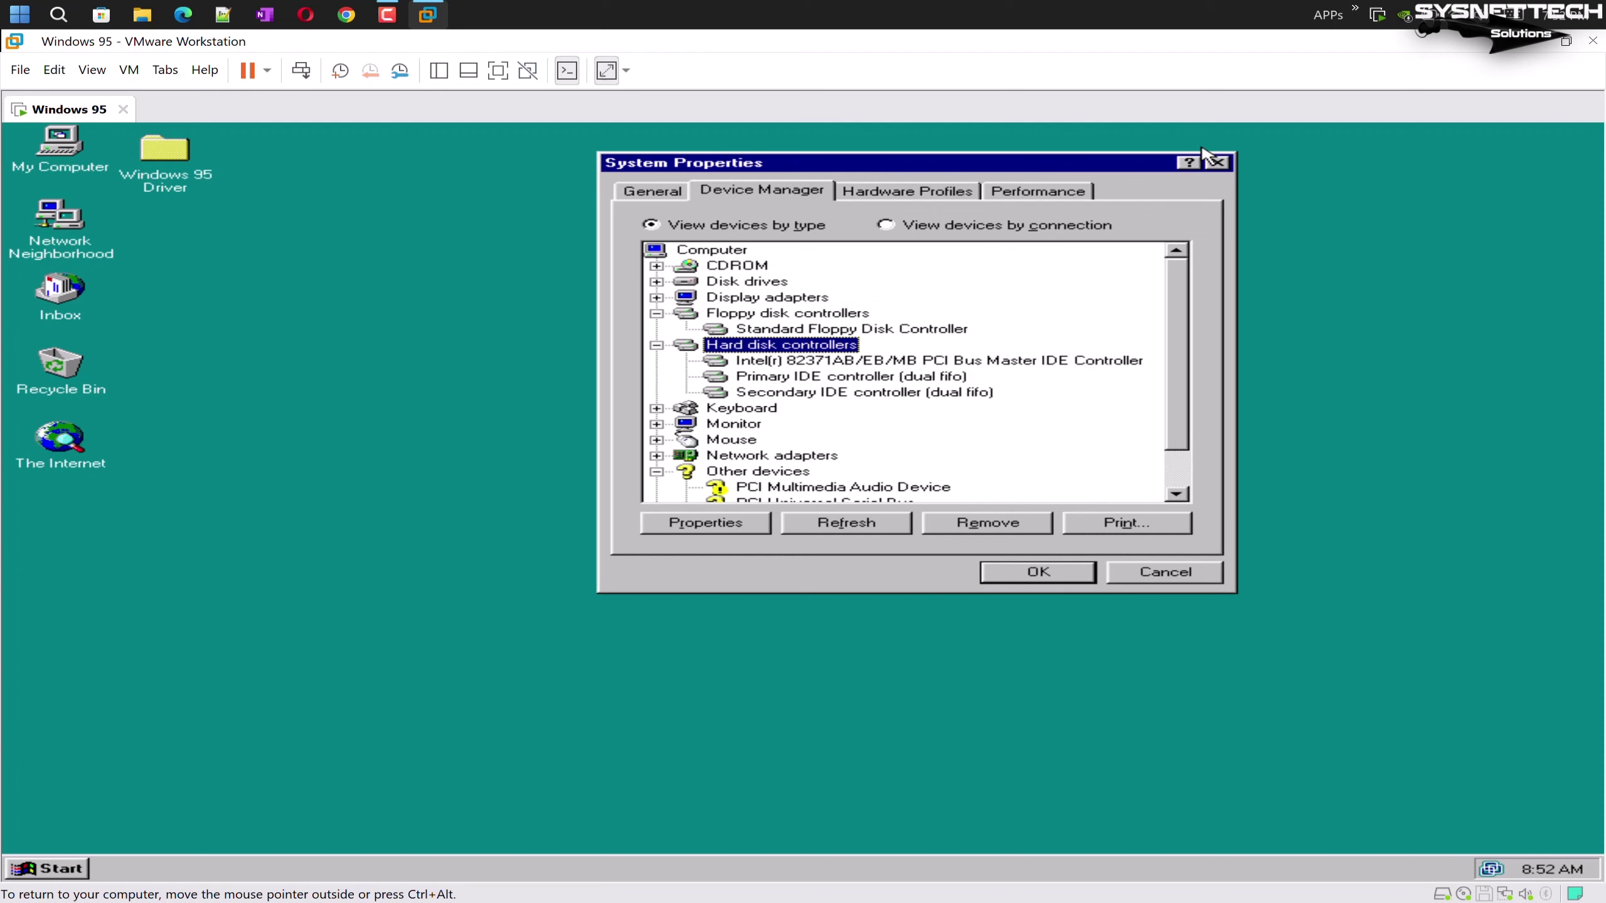
left_click(1217, 163)
Launch the Sound Blaster PCI128 Driver for Win9x installer from the Audio Driver folder inside Windows 95 Driver
double_click(158, 148)
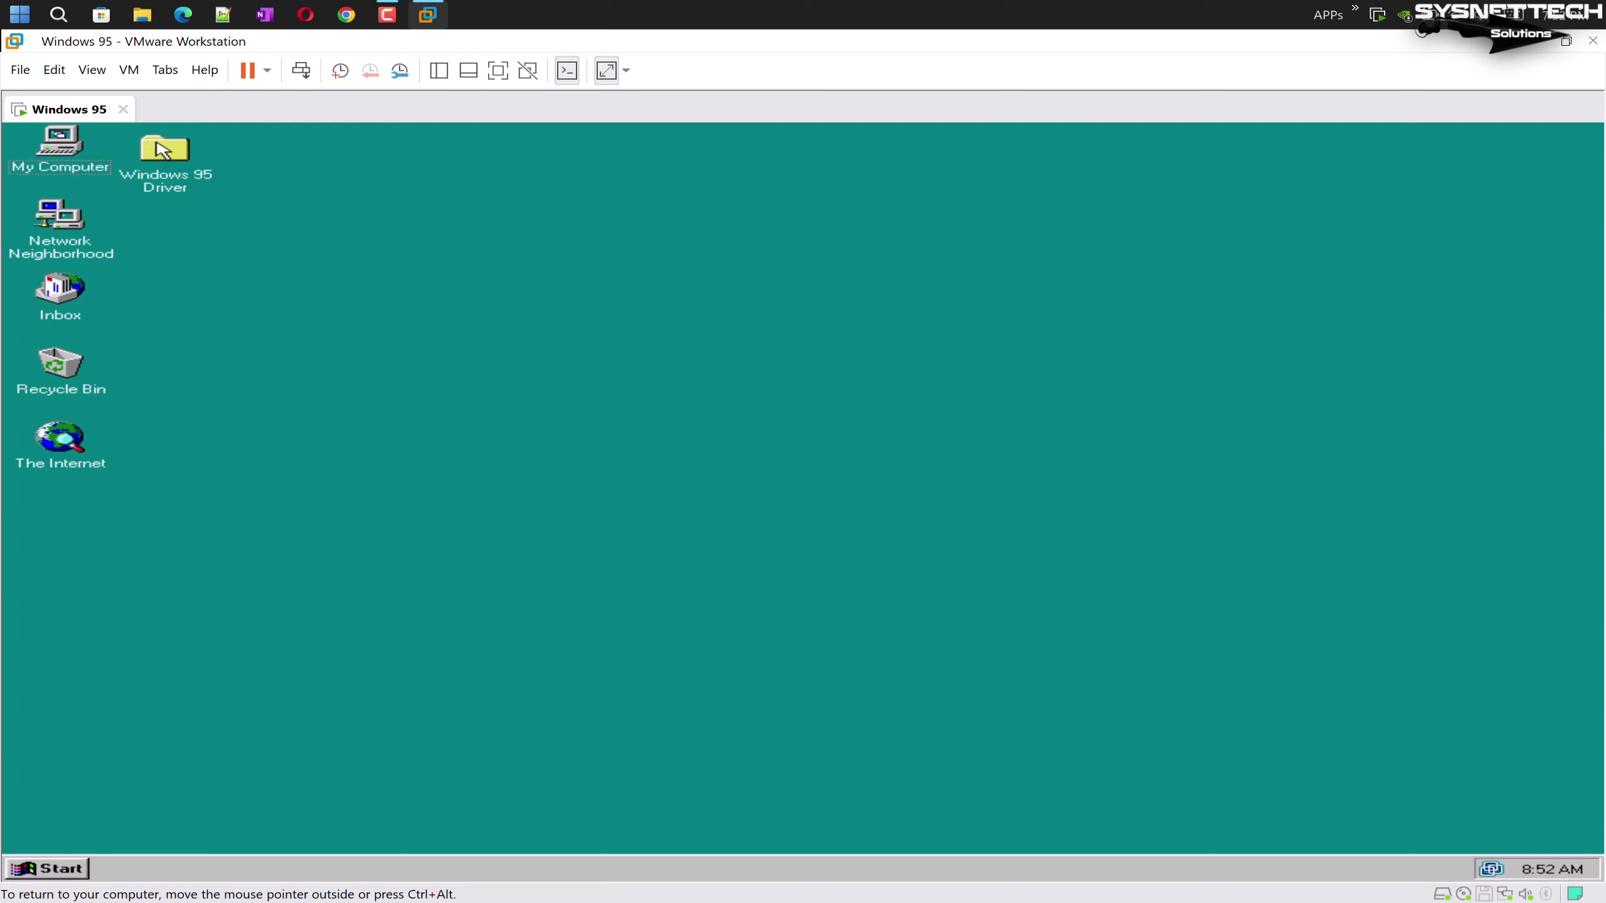
double_click(328, 209)
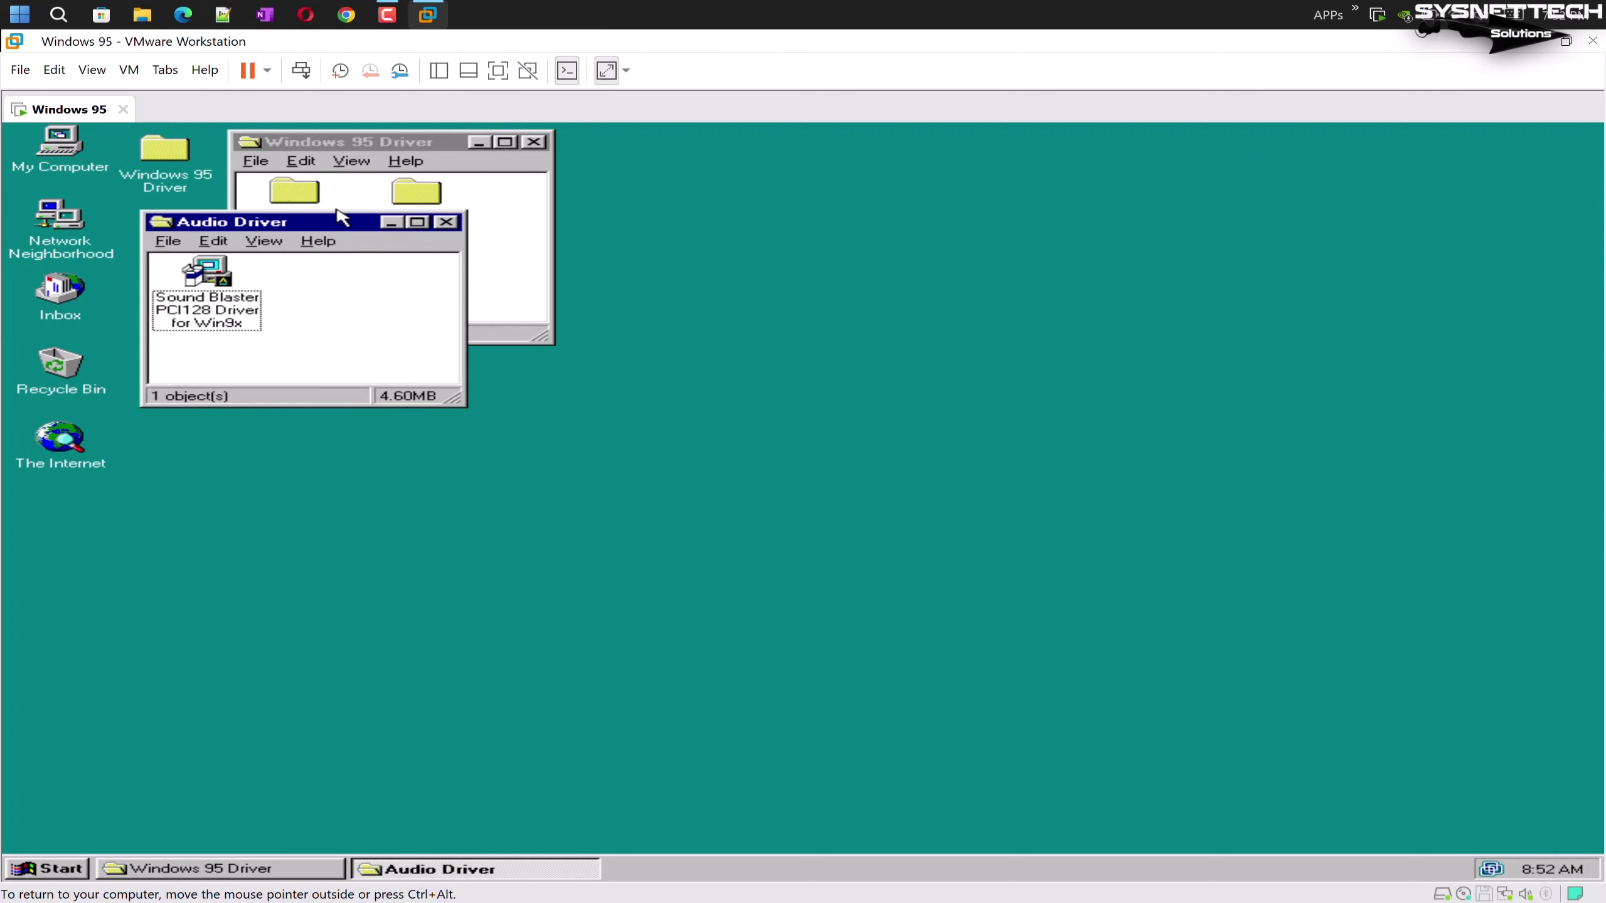
left_click_drag(341, 222, 780, 144)
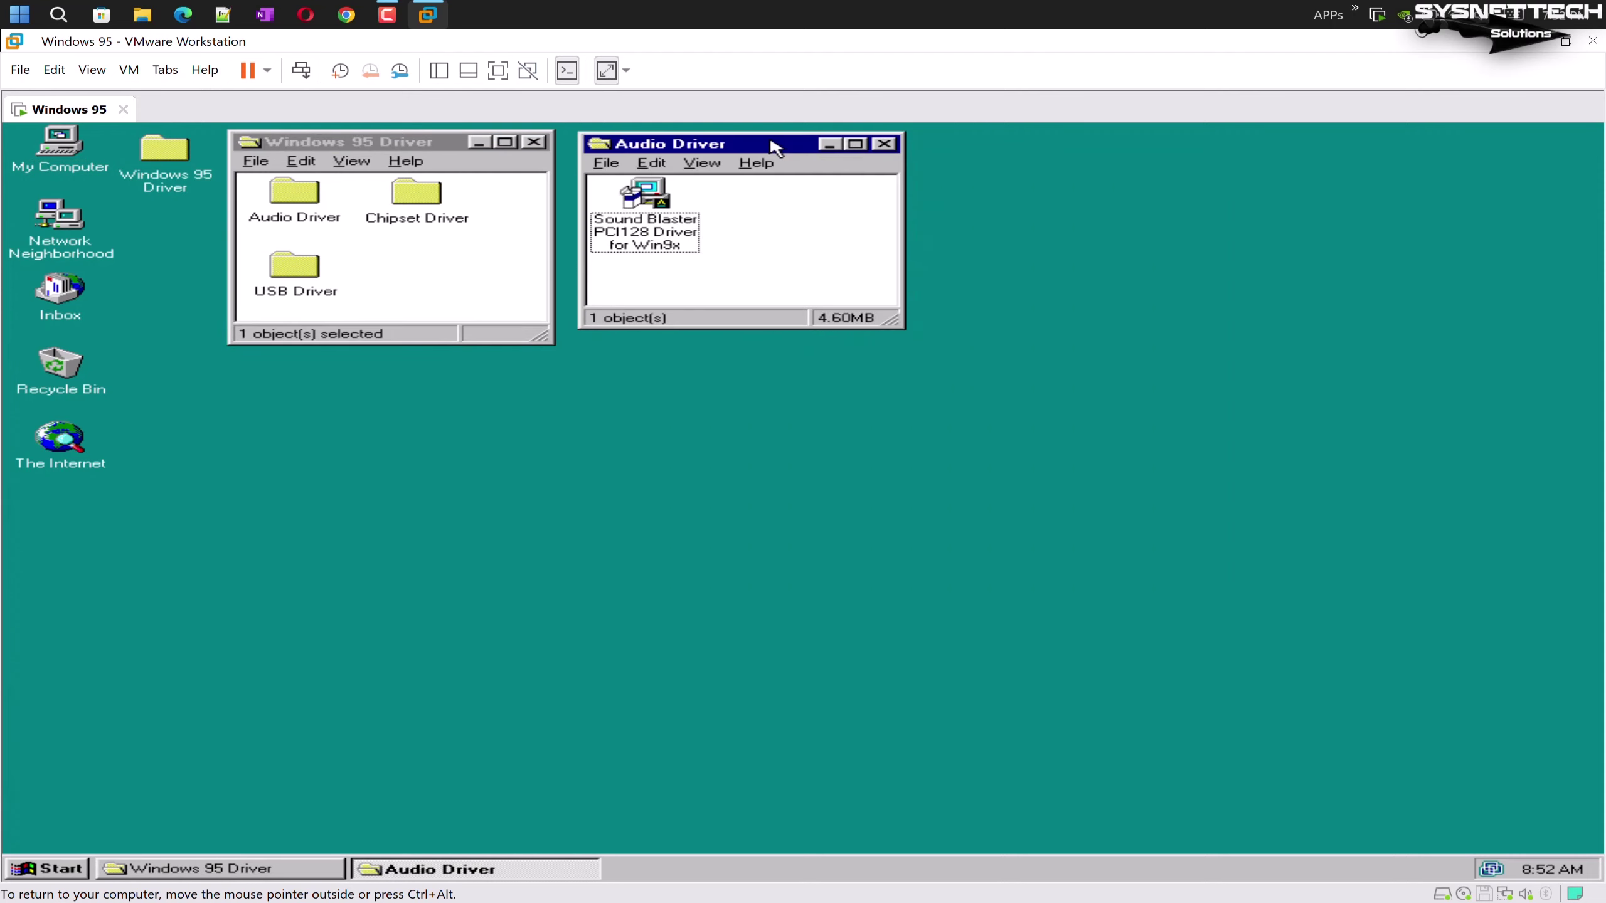
left_click(671, 190)
double_click(672, 192)
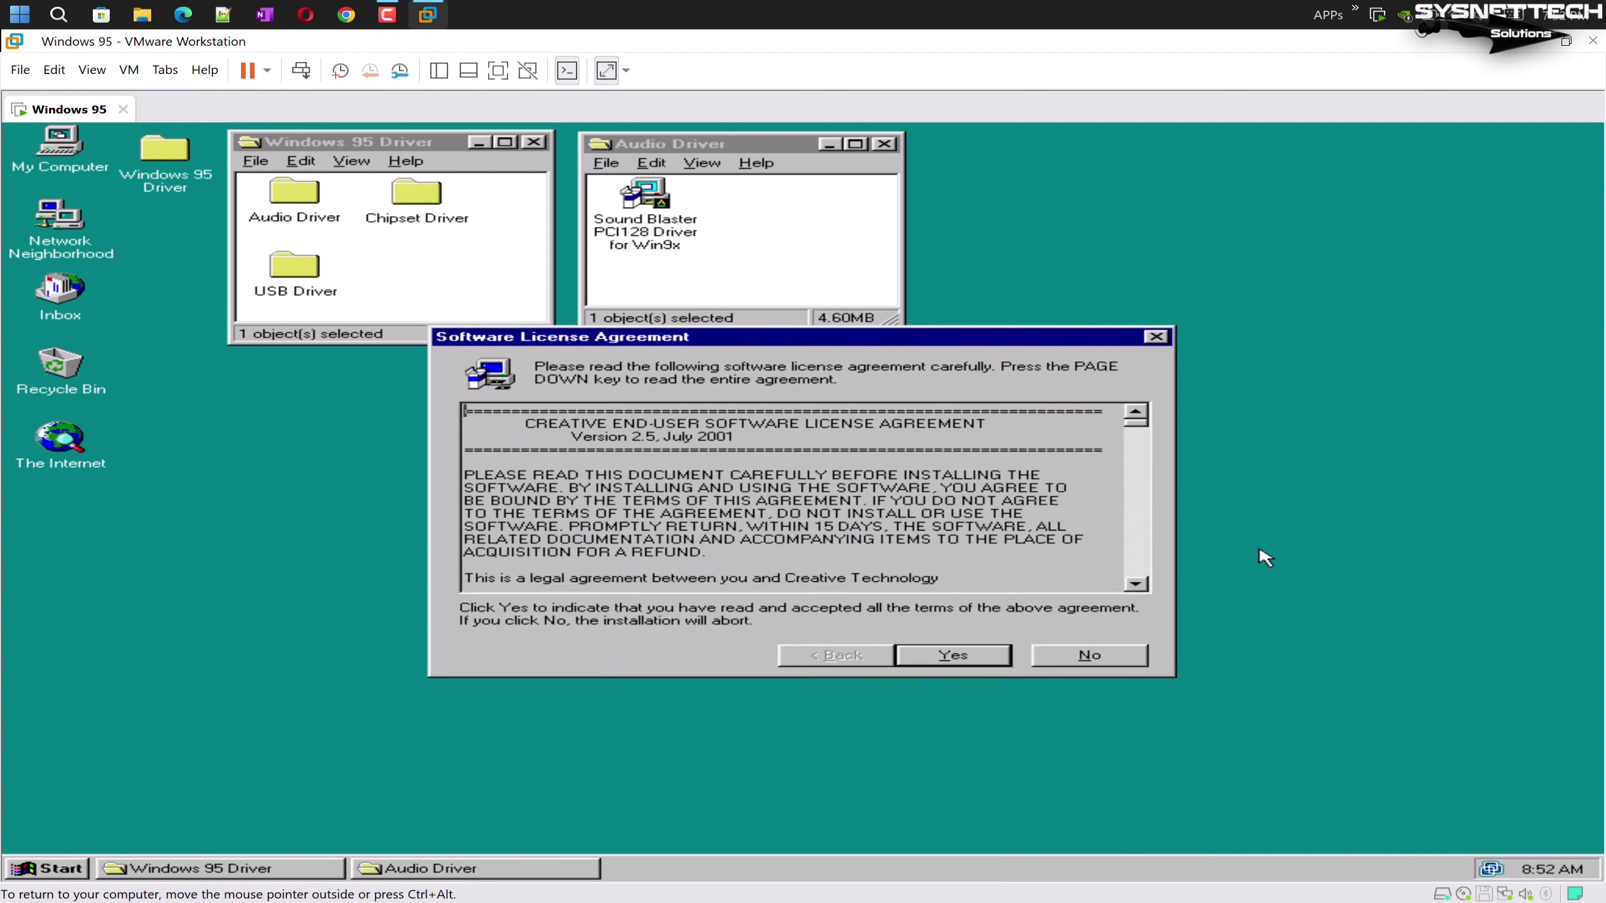
Accept the Creative license agreement and continue past the readme to install the Sound Blaster PCI128 driver
left_click(984, 658)
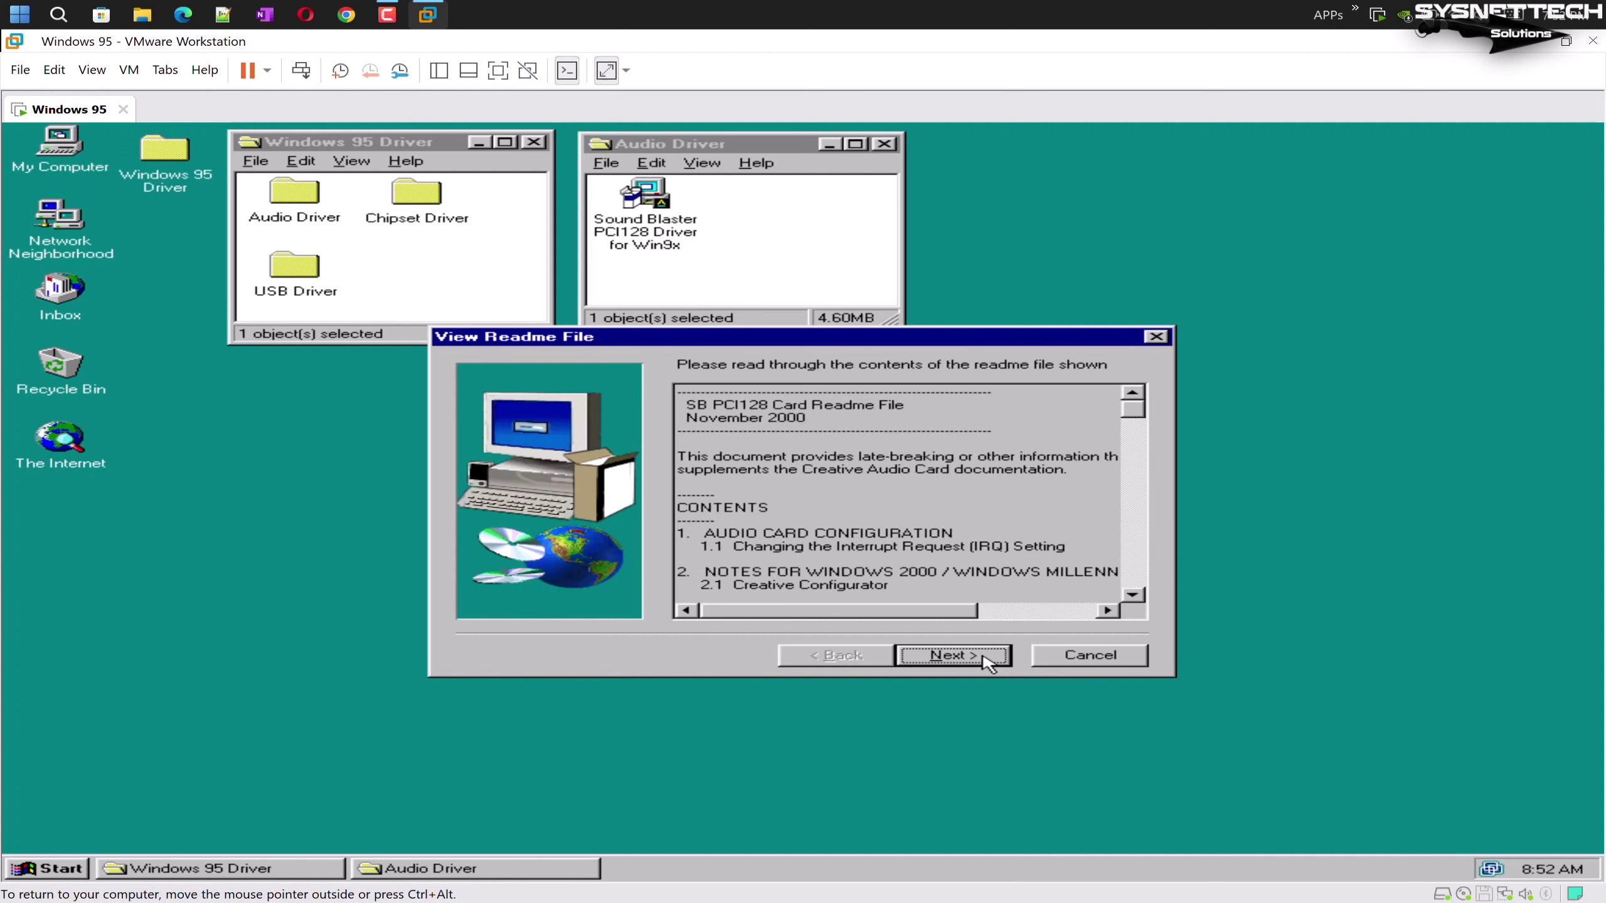
left_click(984, 658)
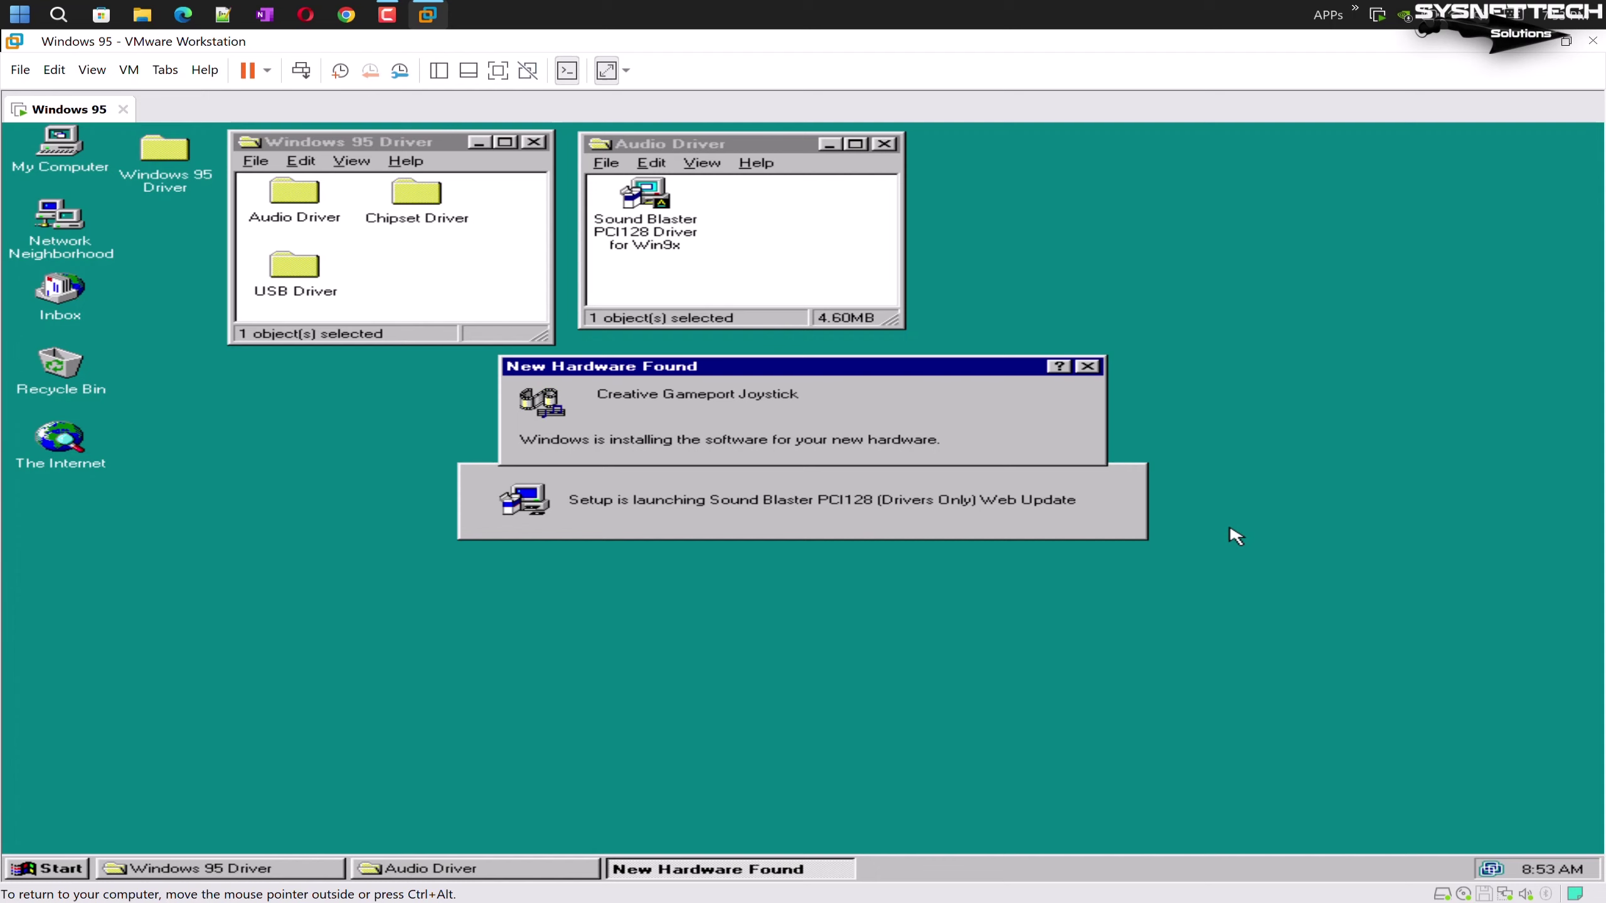
left_click(867, 548)
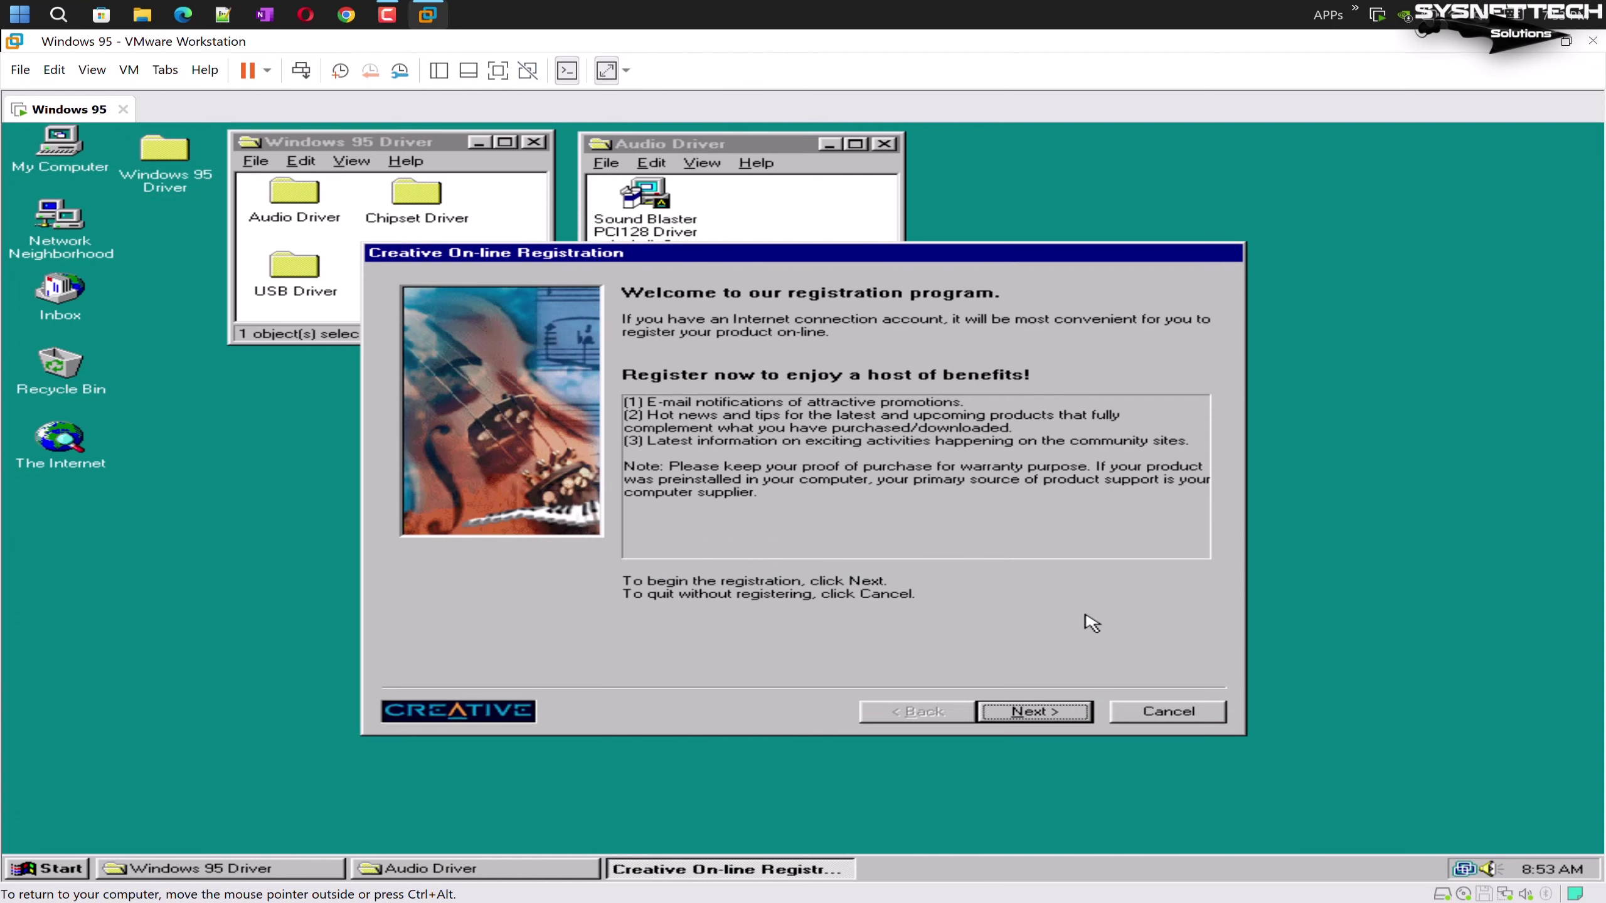
Decline the Creative on-line registration without reminders, and finish the audio driver setup by restarting the guest now
left_click(1186, 710)
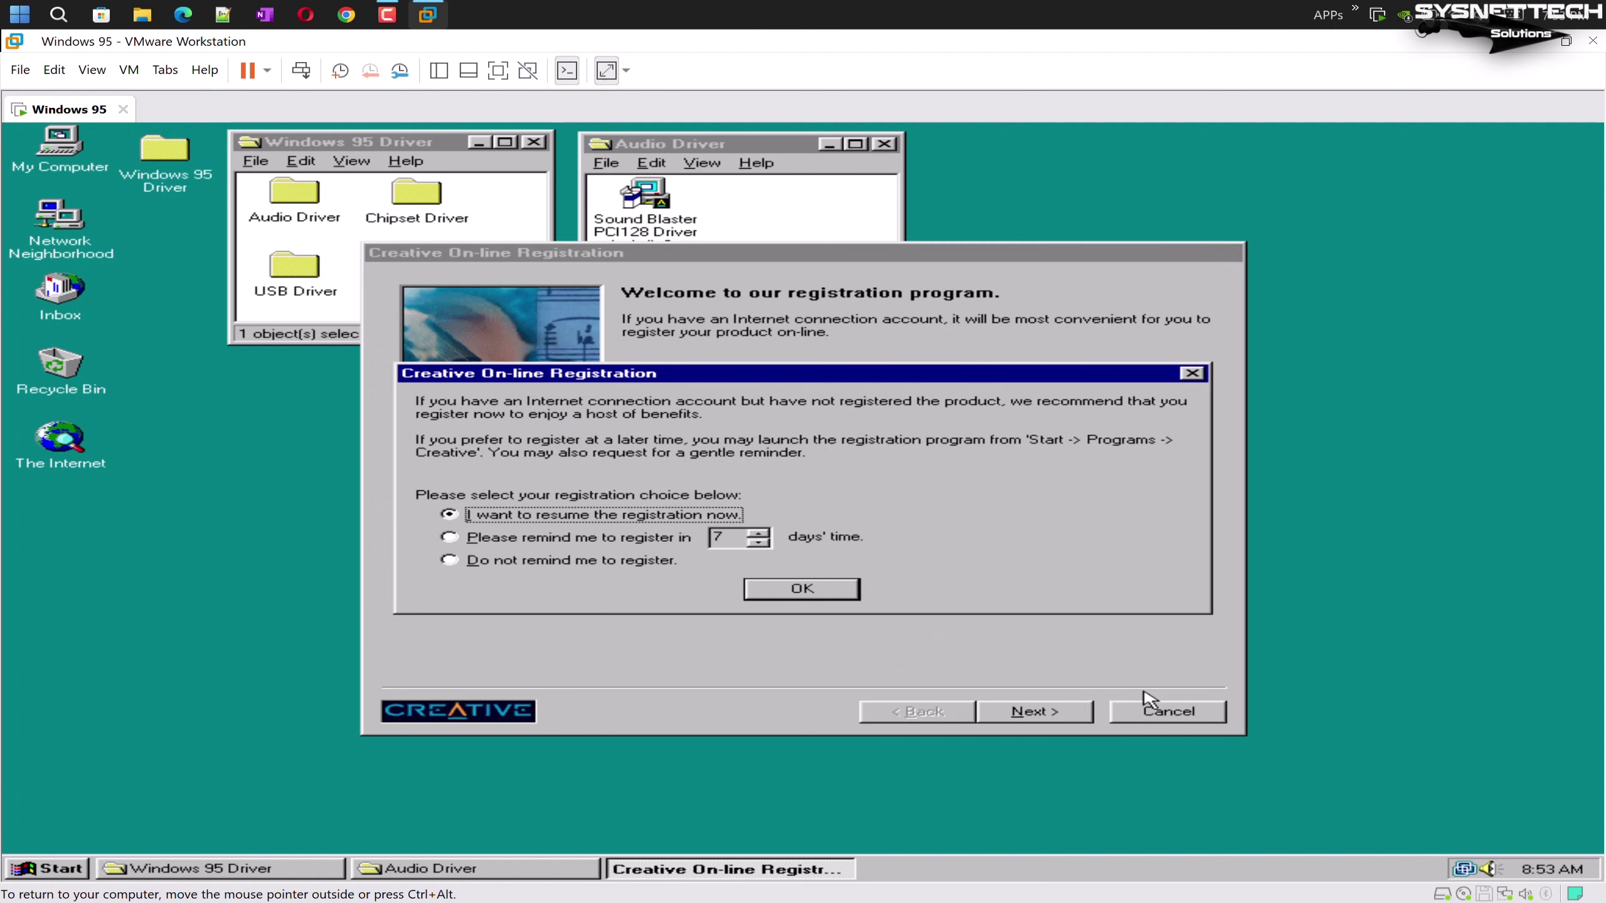
left_click(530, 559)
left_click(803, 589)
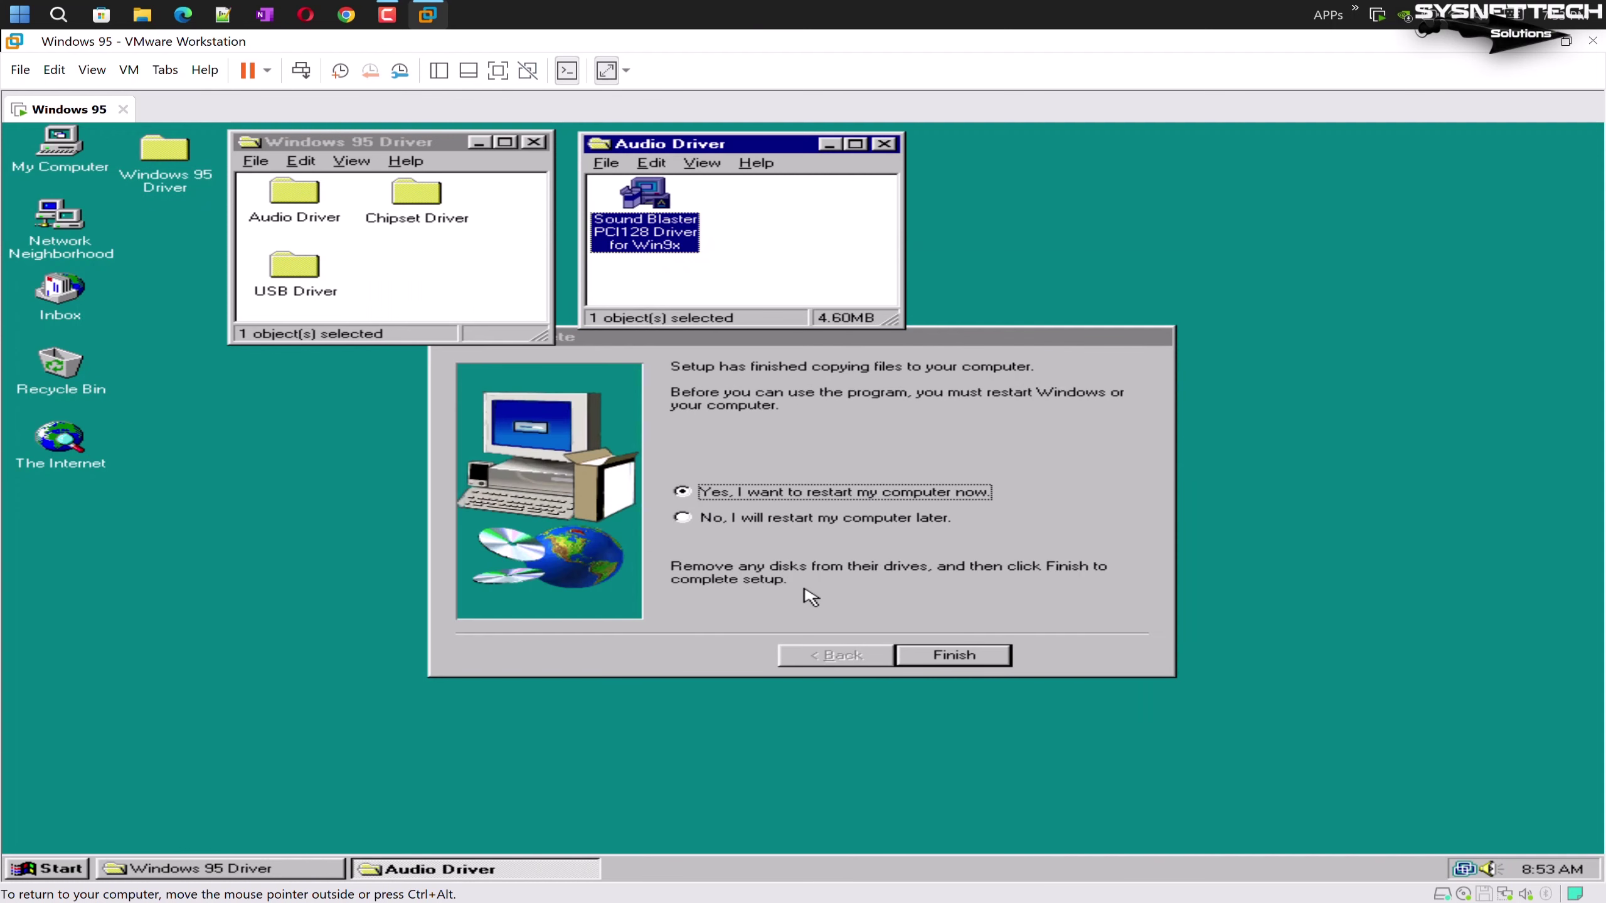
left_click(990, 657)
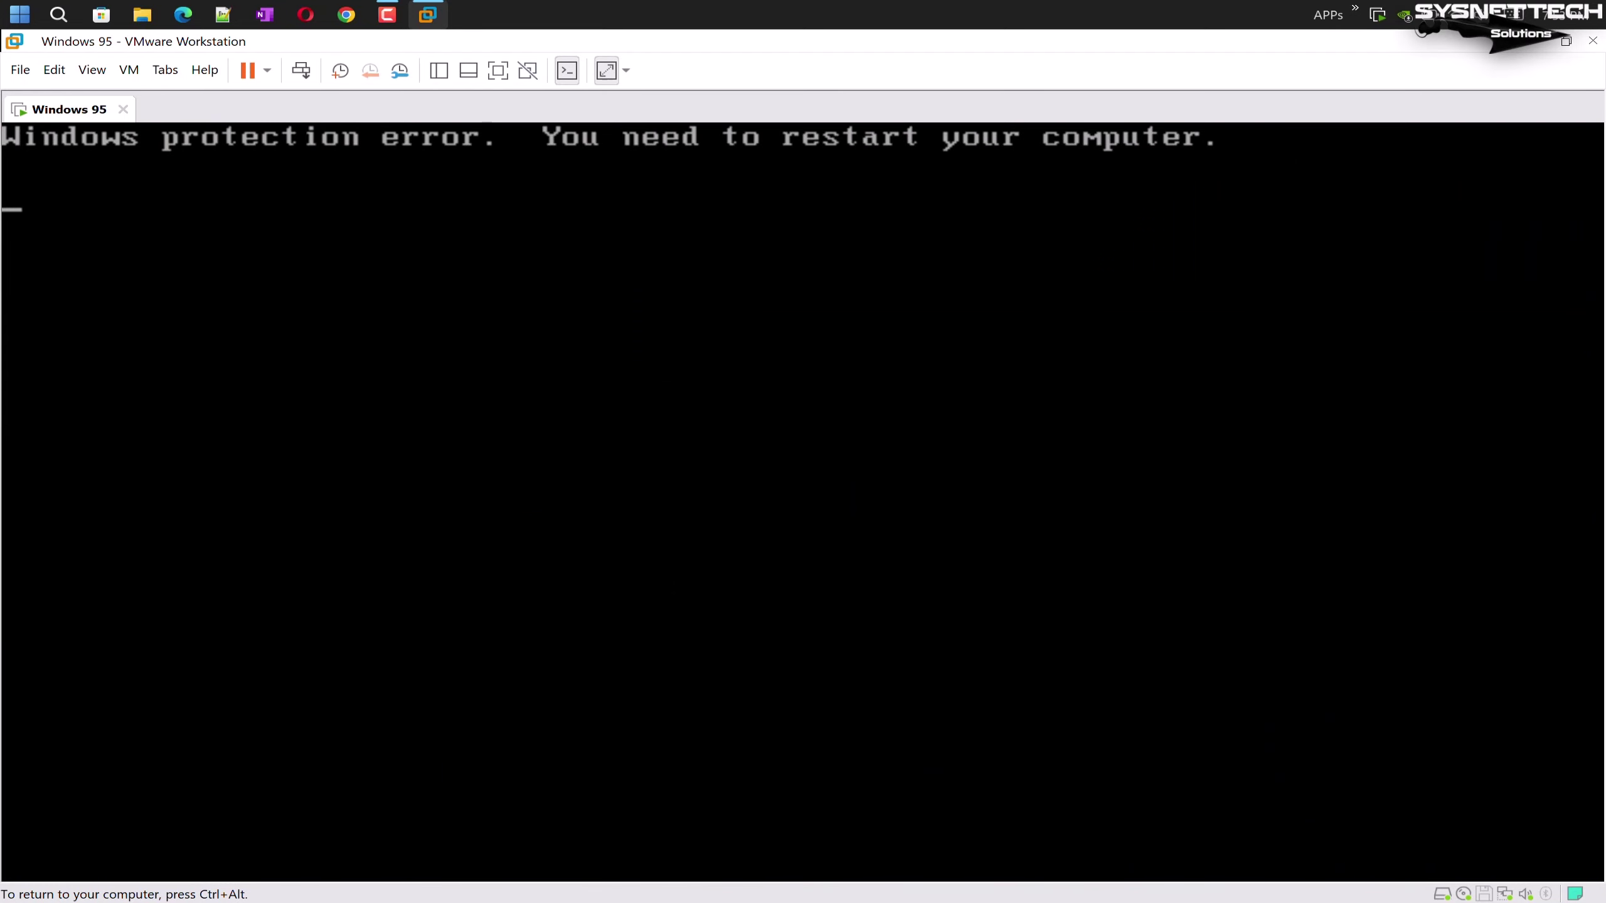
Try to stop the hung Windows 95 virtual machine and close VMware Workstation
key("ctrl+alt")
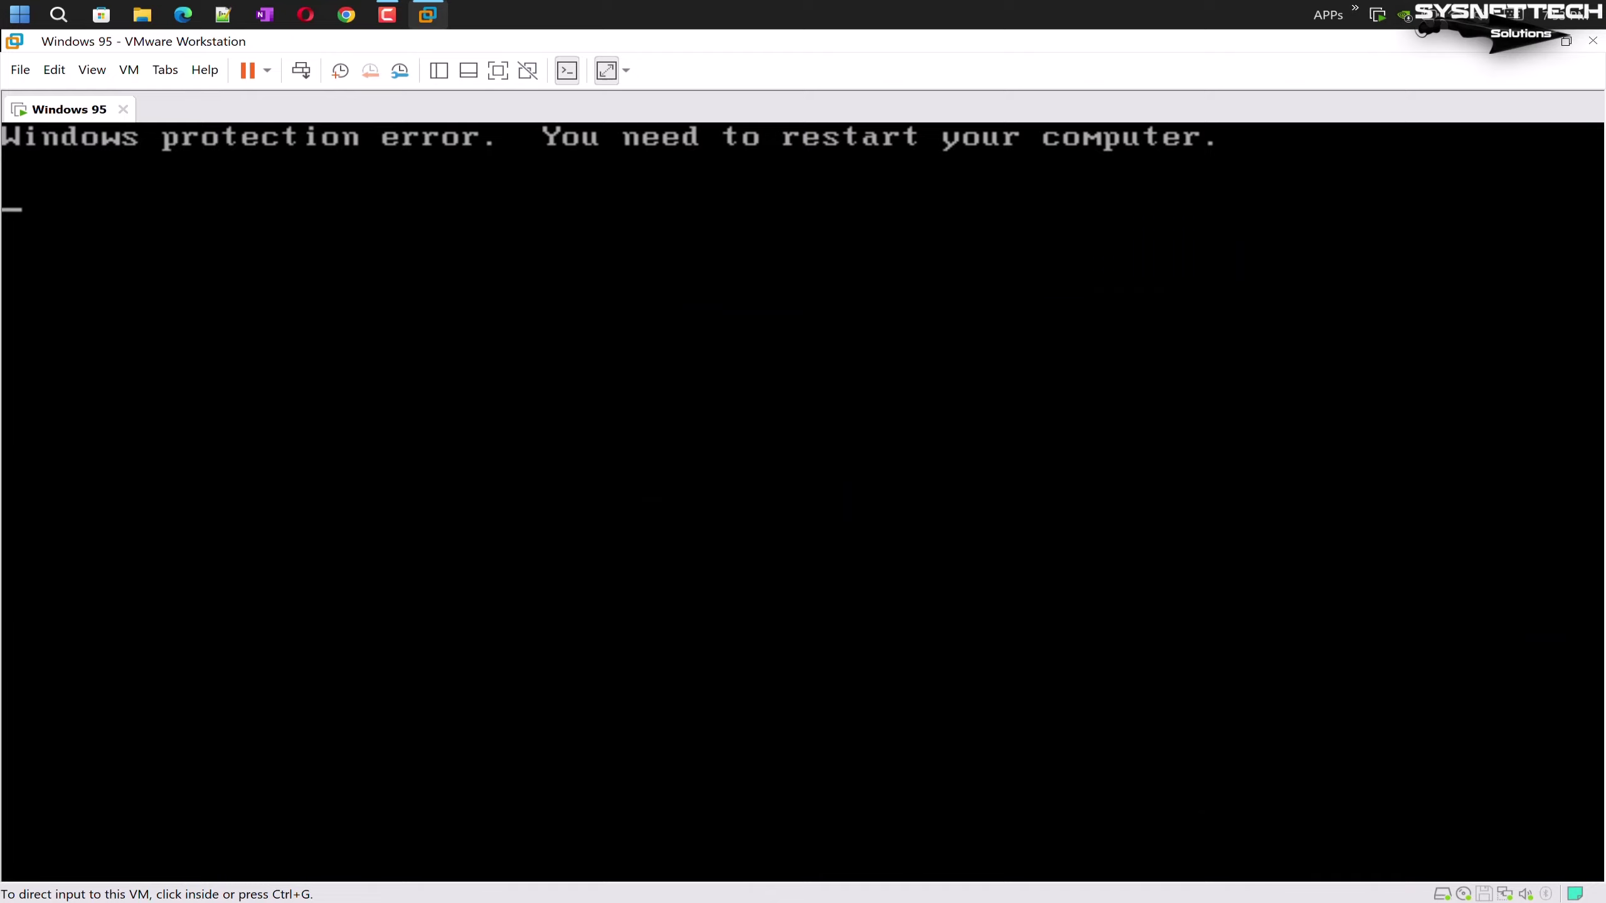
left_click(266, 70)
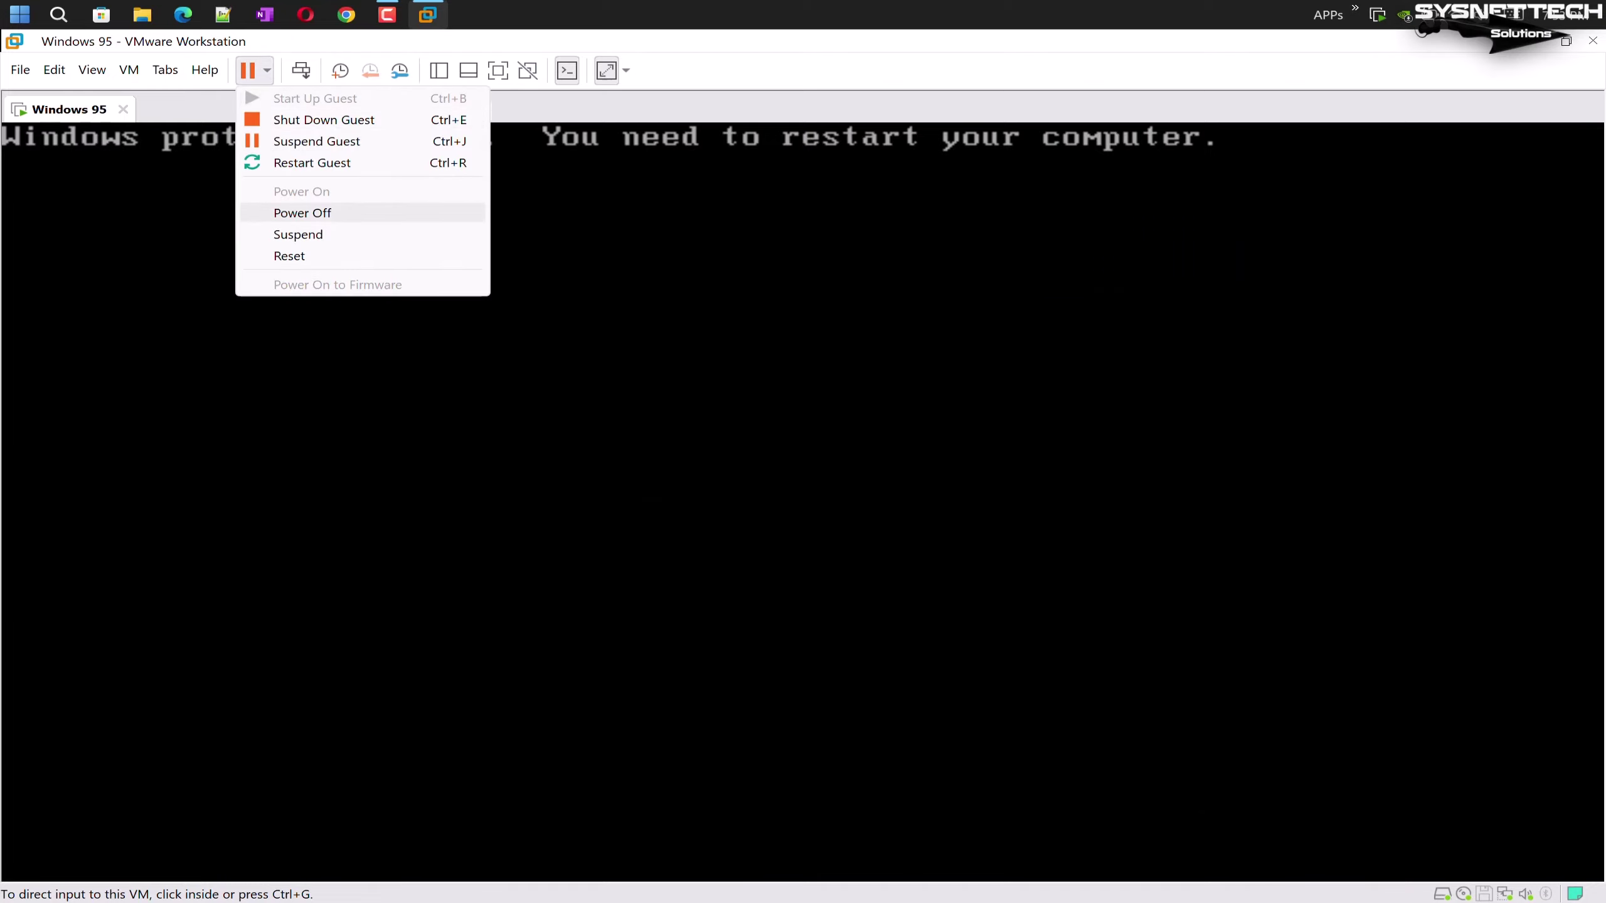
left_click(316, 141)
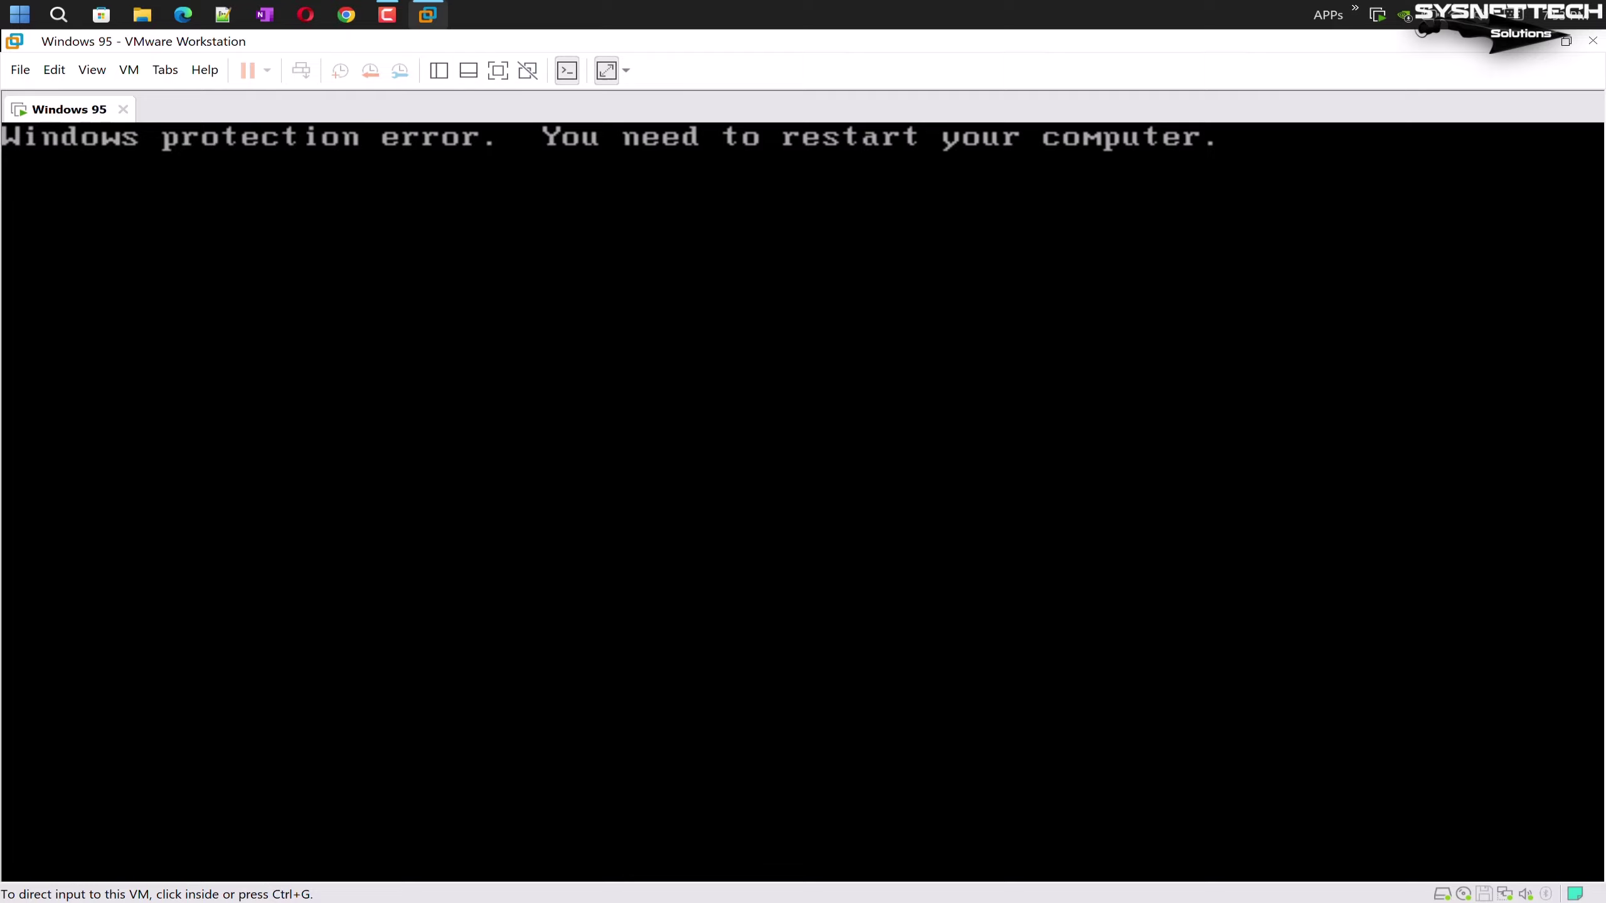
key("ctrl+g")
key("ctrl+alt")
left_click(1592, 40)
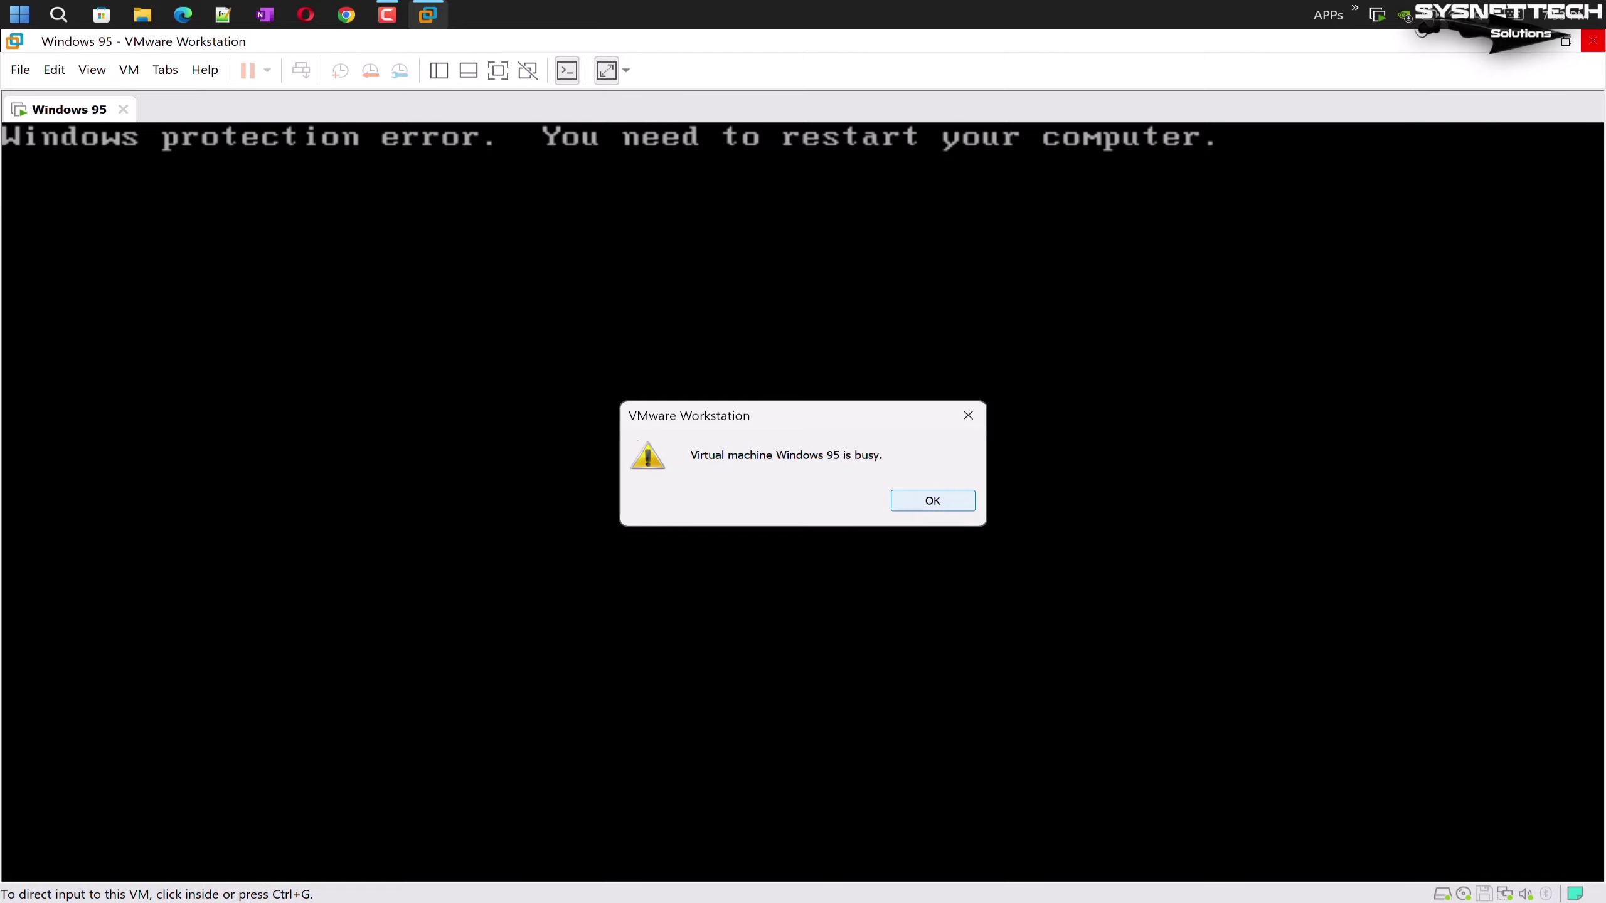
left_click(932, 501)
End the VMware Workstation task on the host with Task Manager, and close Task Manager
right_click(707, 14)
left_click(765, 208)
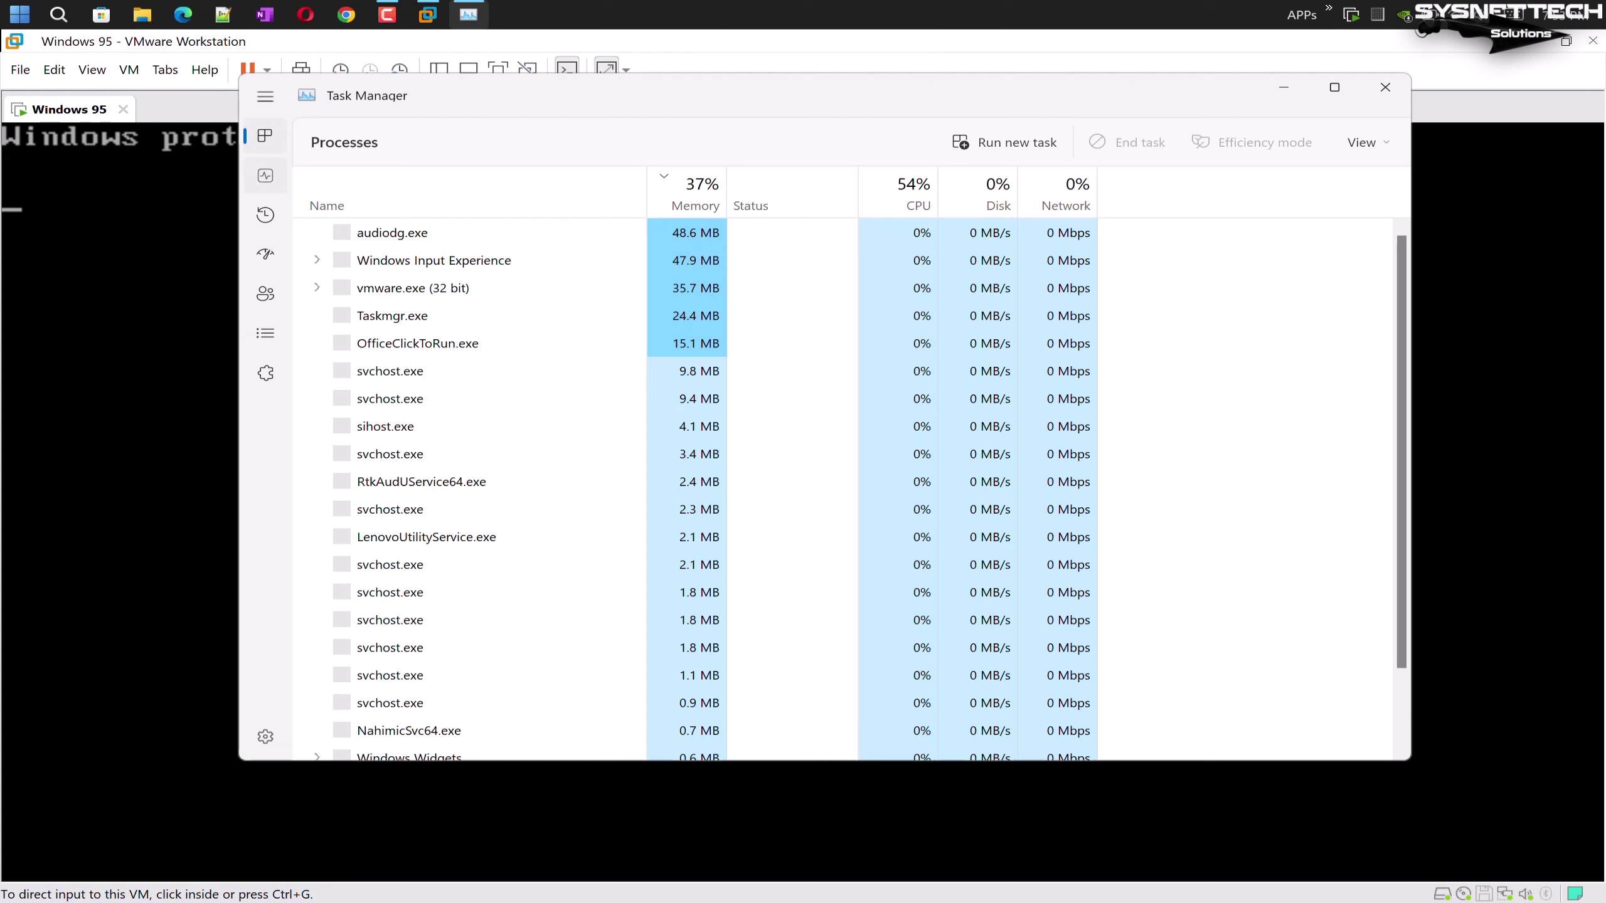
left_click(265, 175)
key("ctrl+shift+Tab")
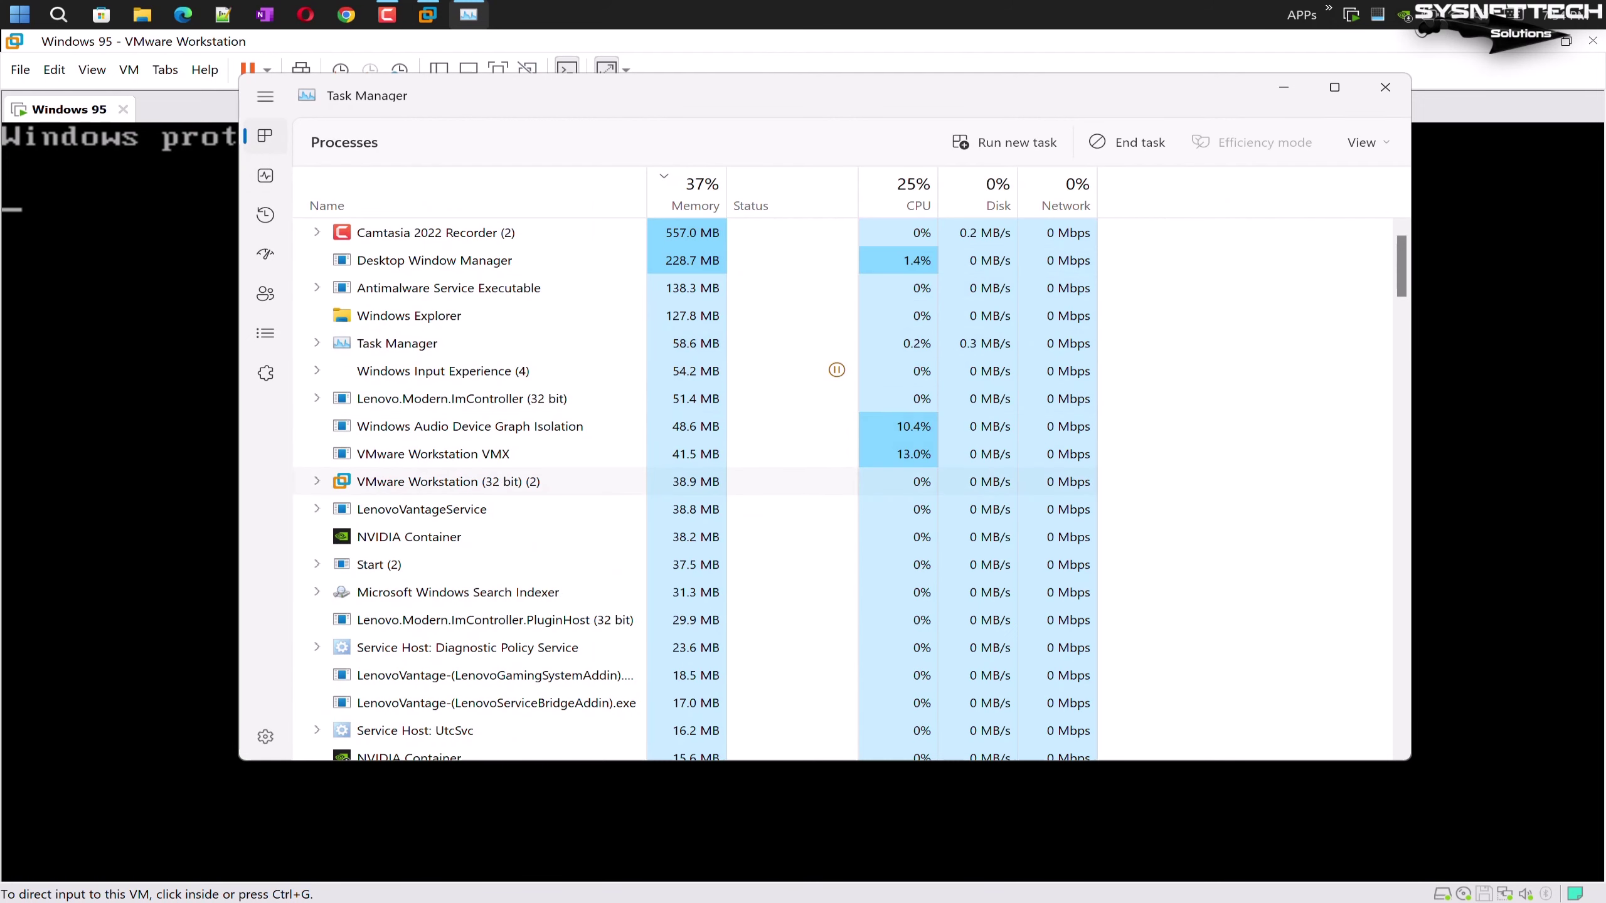
right_click(468, 481)
key("Escape")
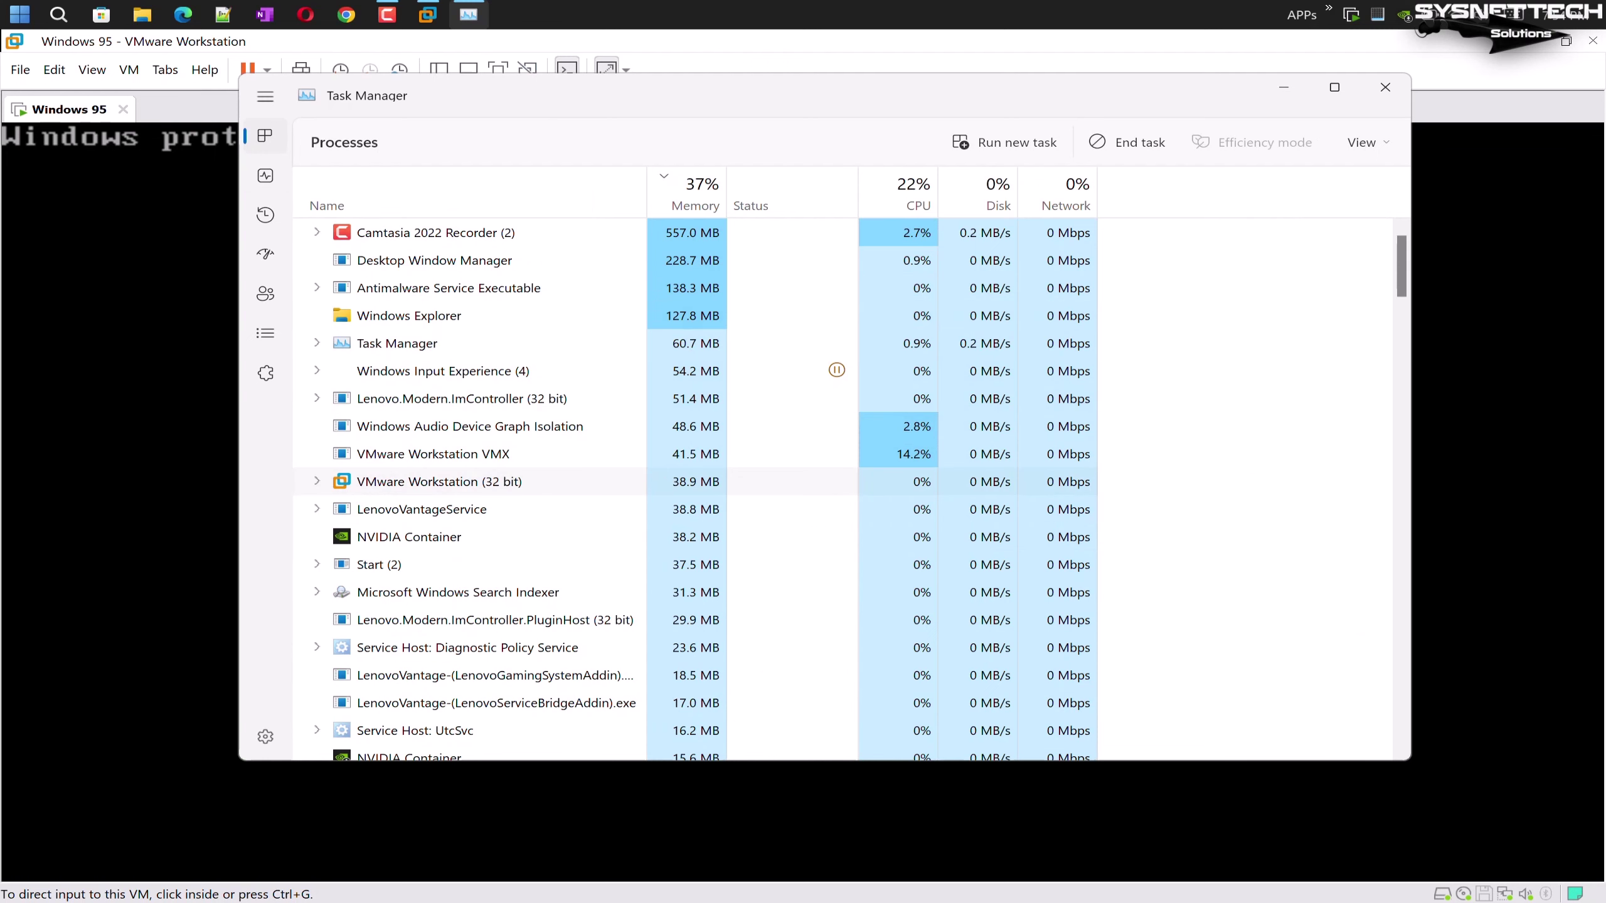
key("Delete")
key("alt+F4")
Reopen VMware Workstation on the host and power off the Windows 95 virtual machine
key("super")
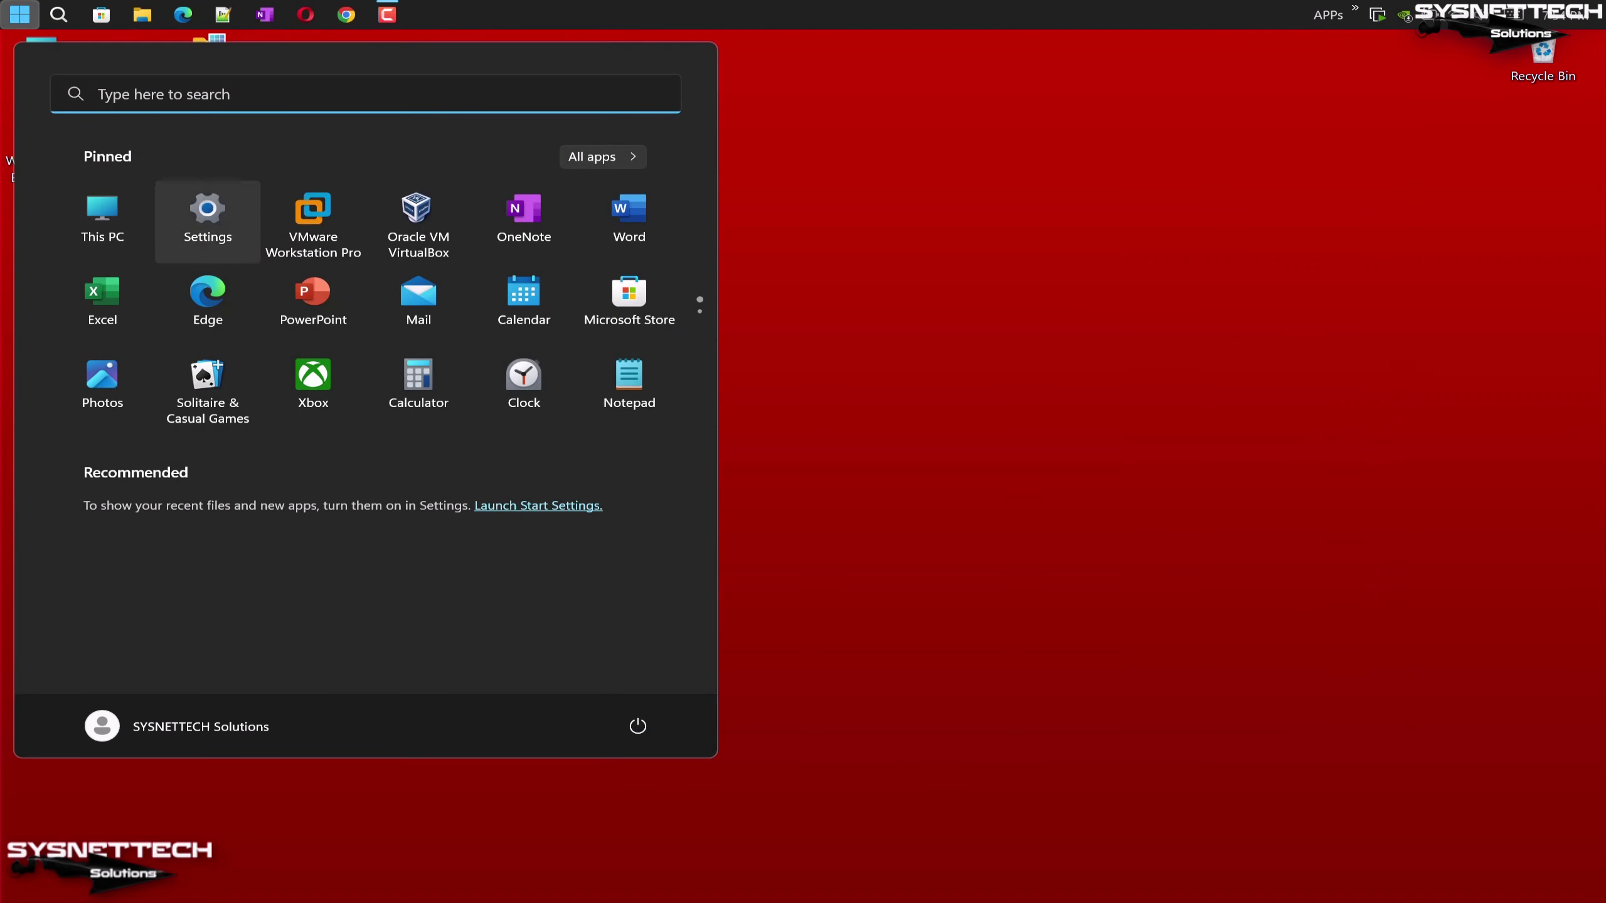
key("Escape")
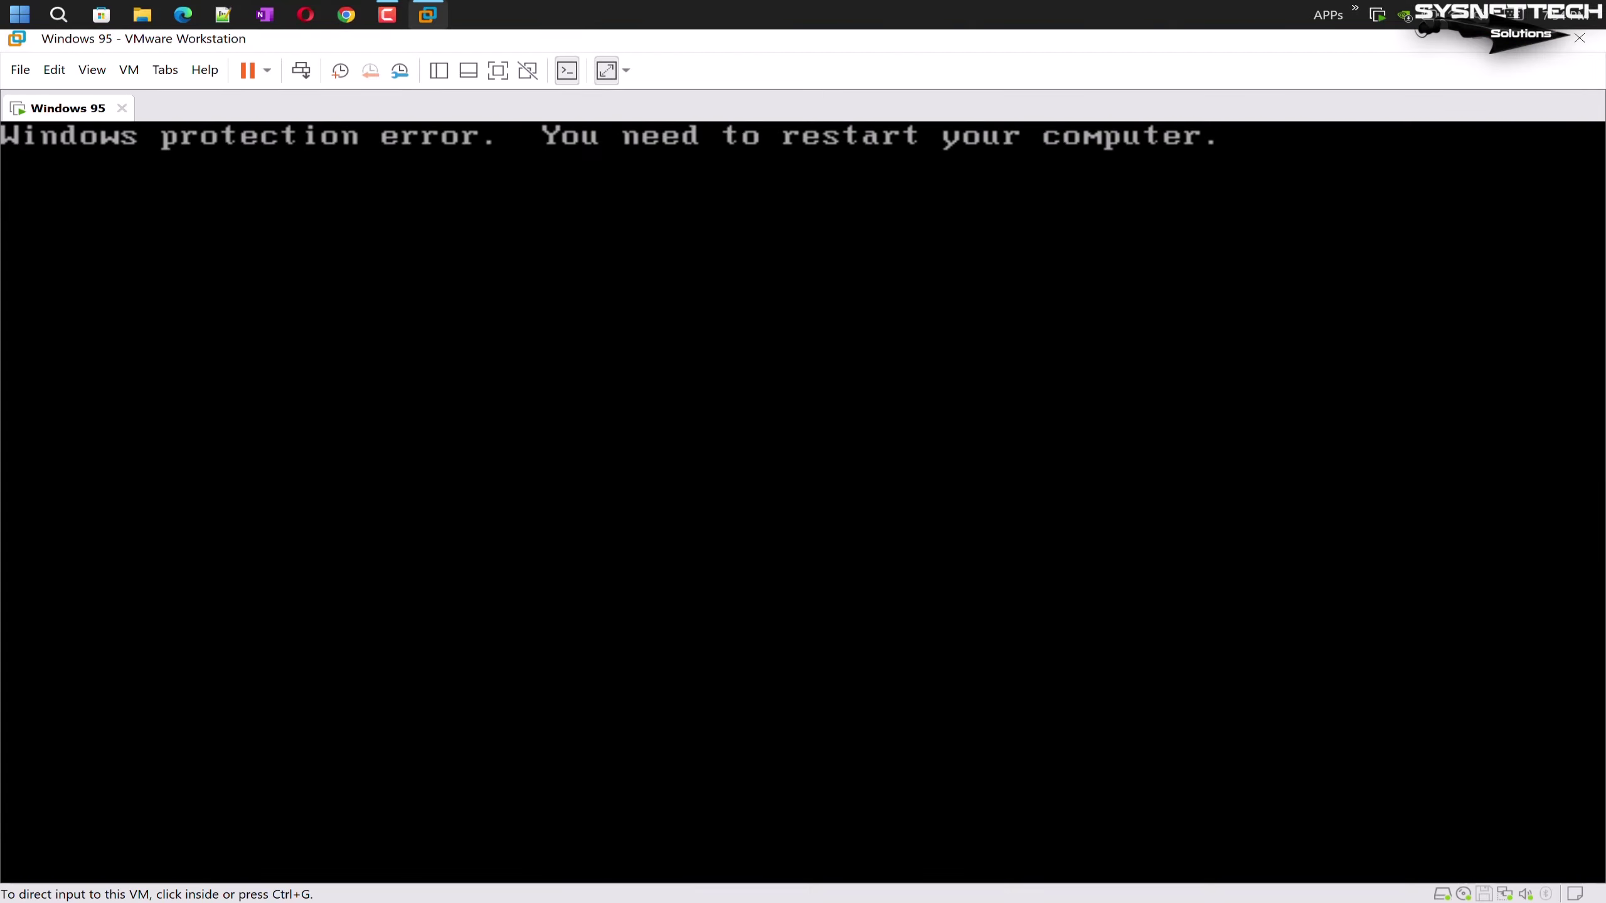
left_click(266, 71)
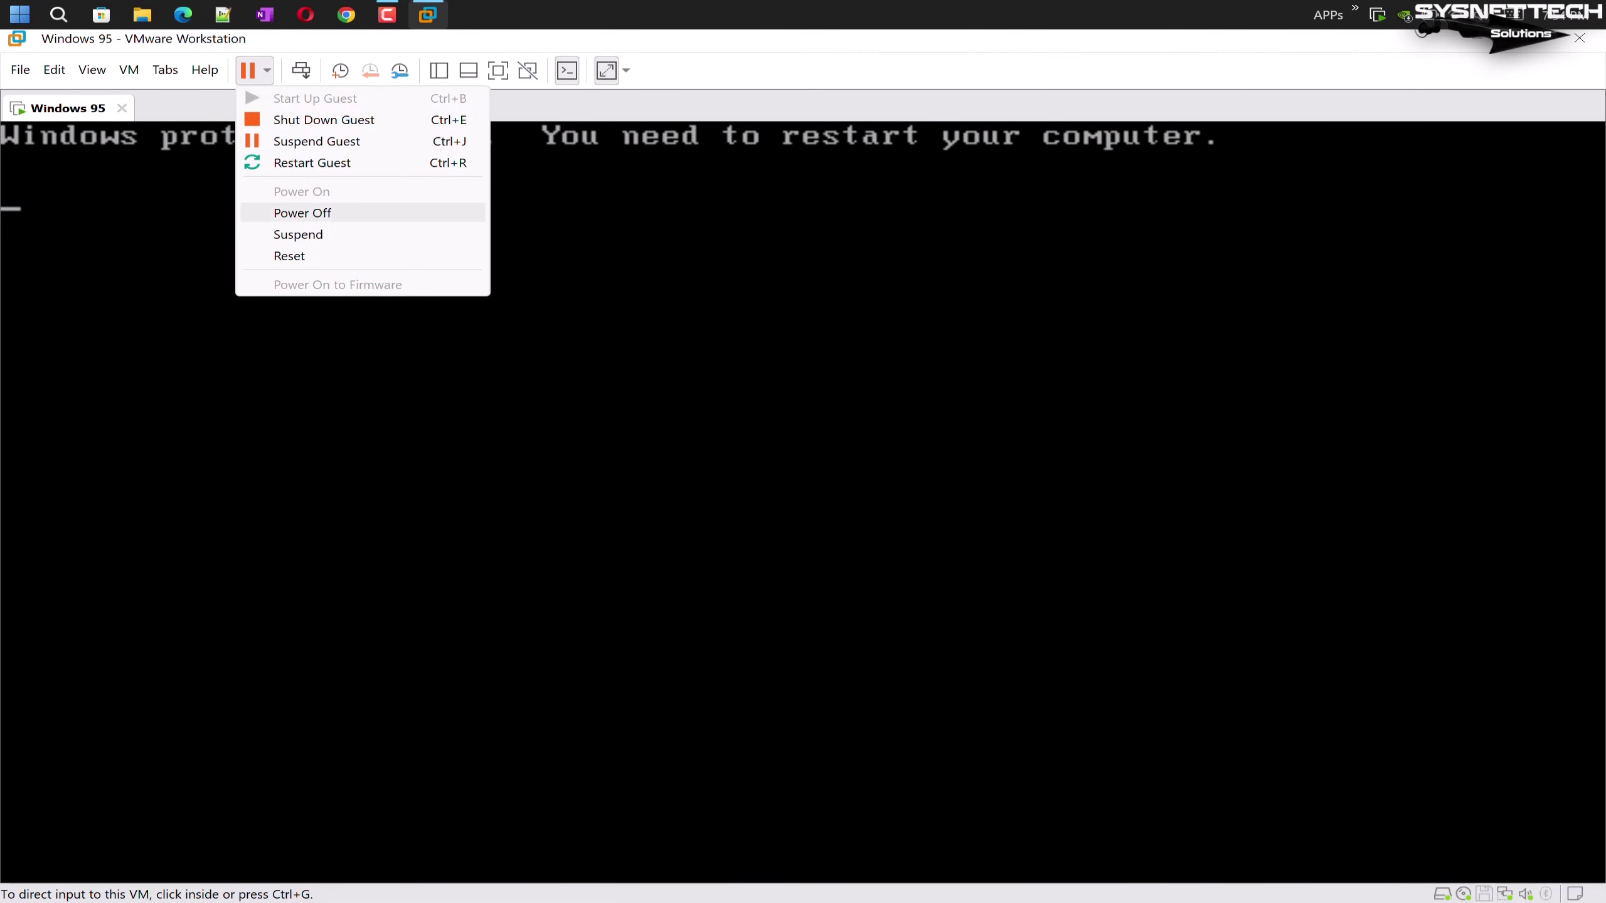
left_click(297, 212)
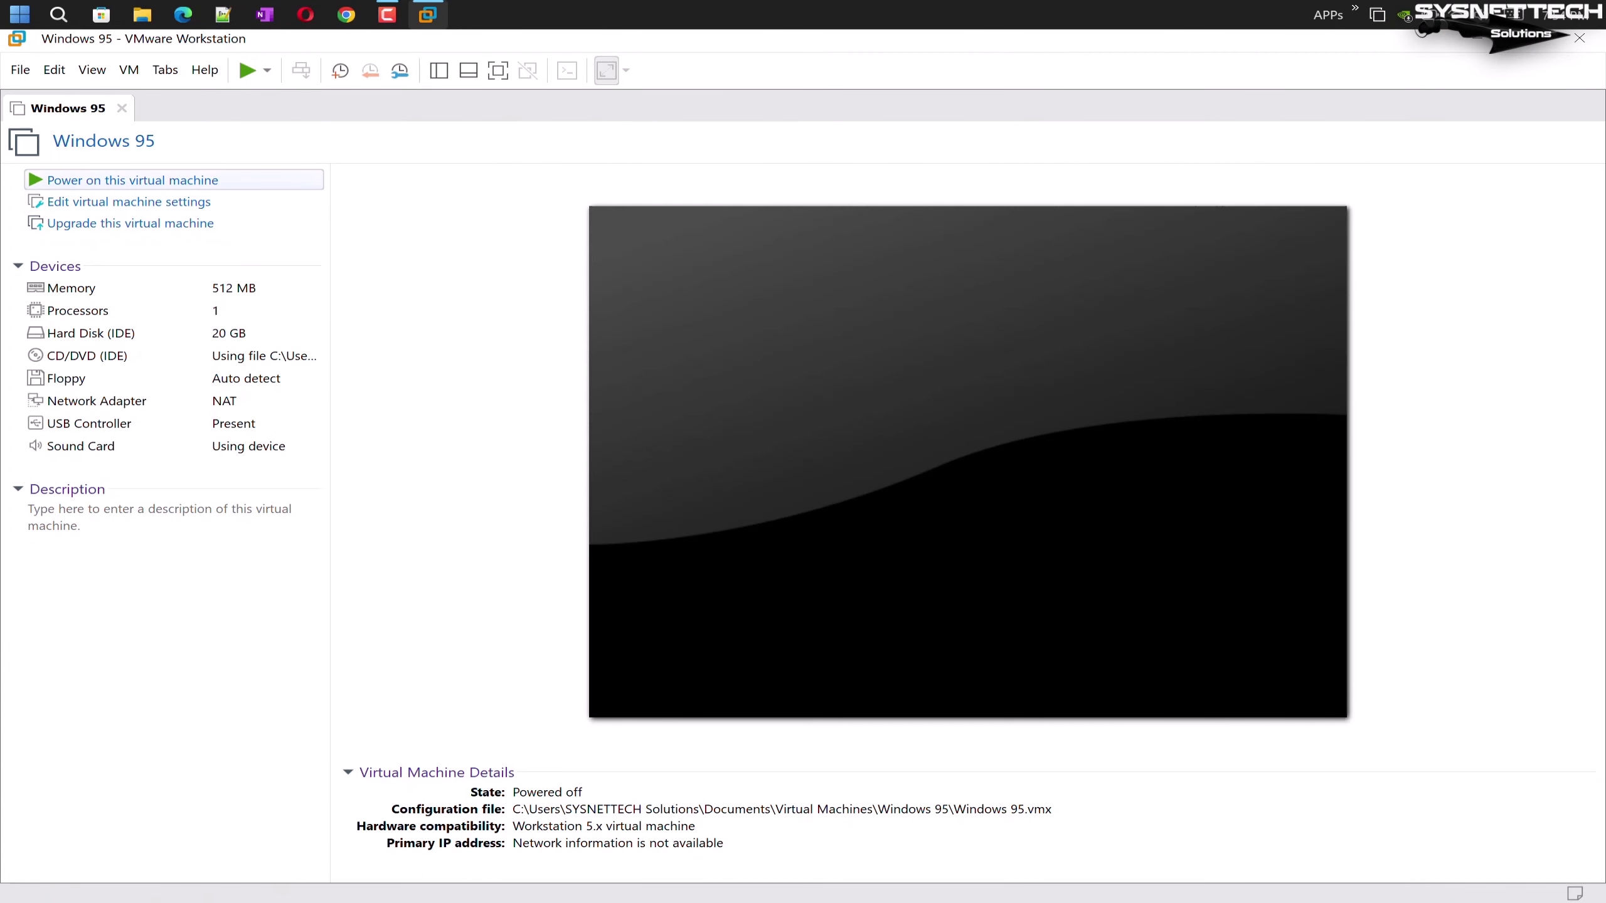
Power on the Windows 95 virtual machine and choose Normal startup
left_click(133, 179)
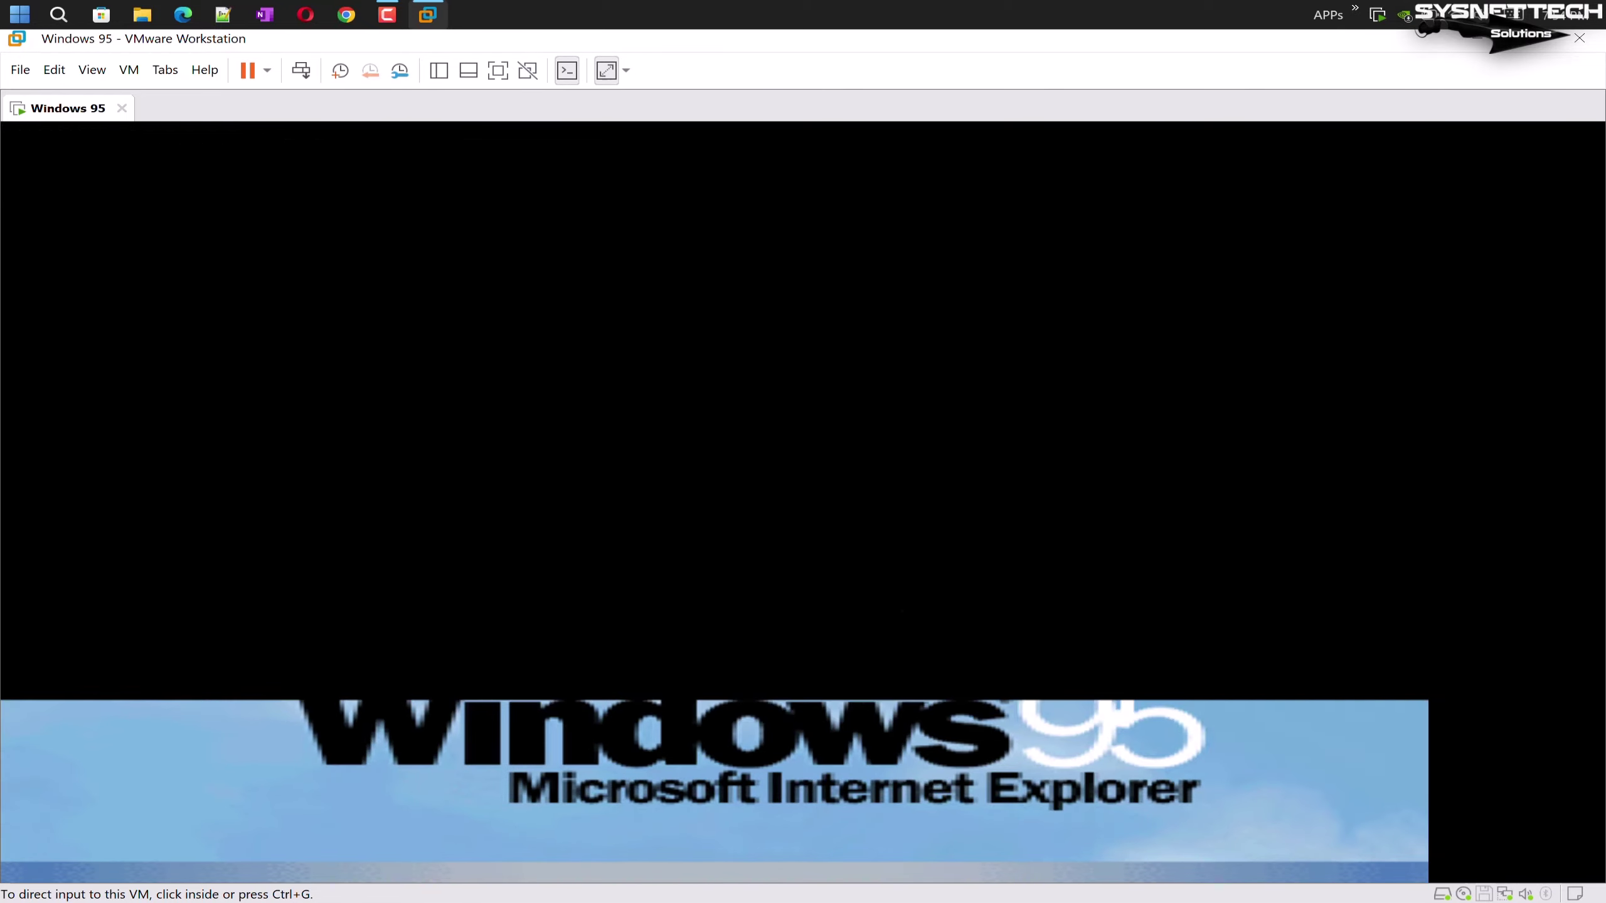
key("1")
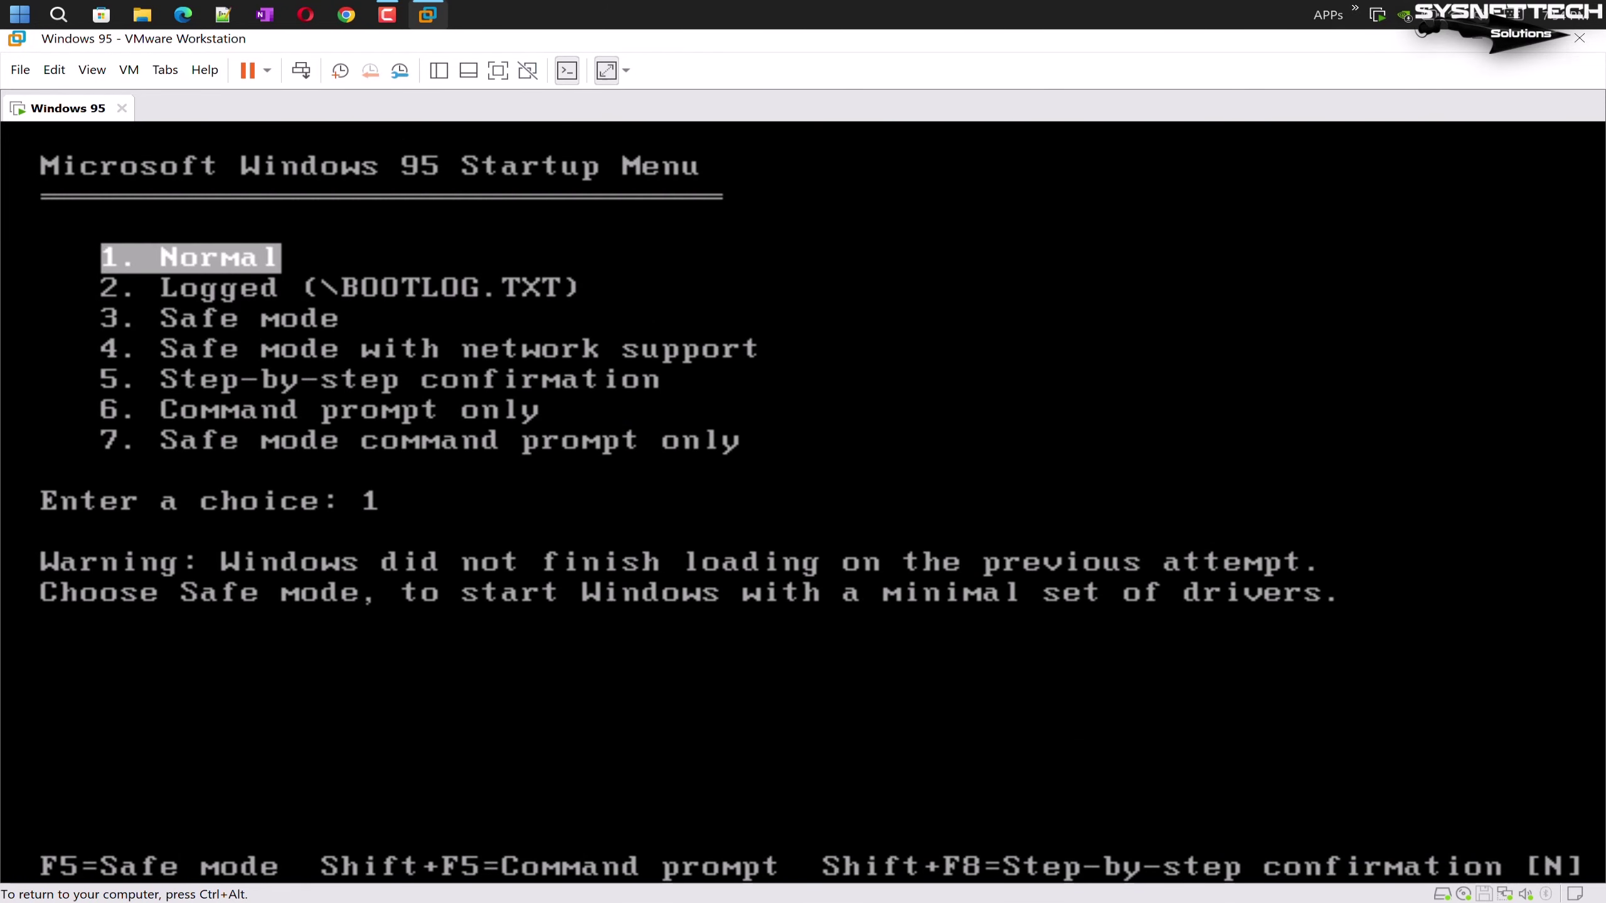
key("Return")
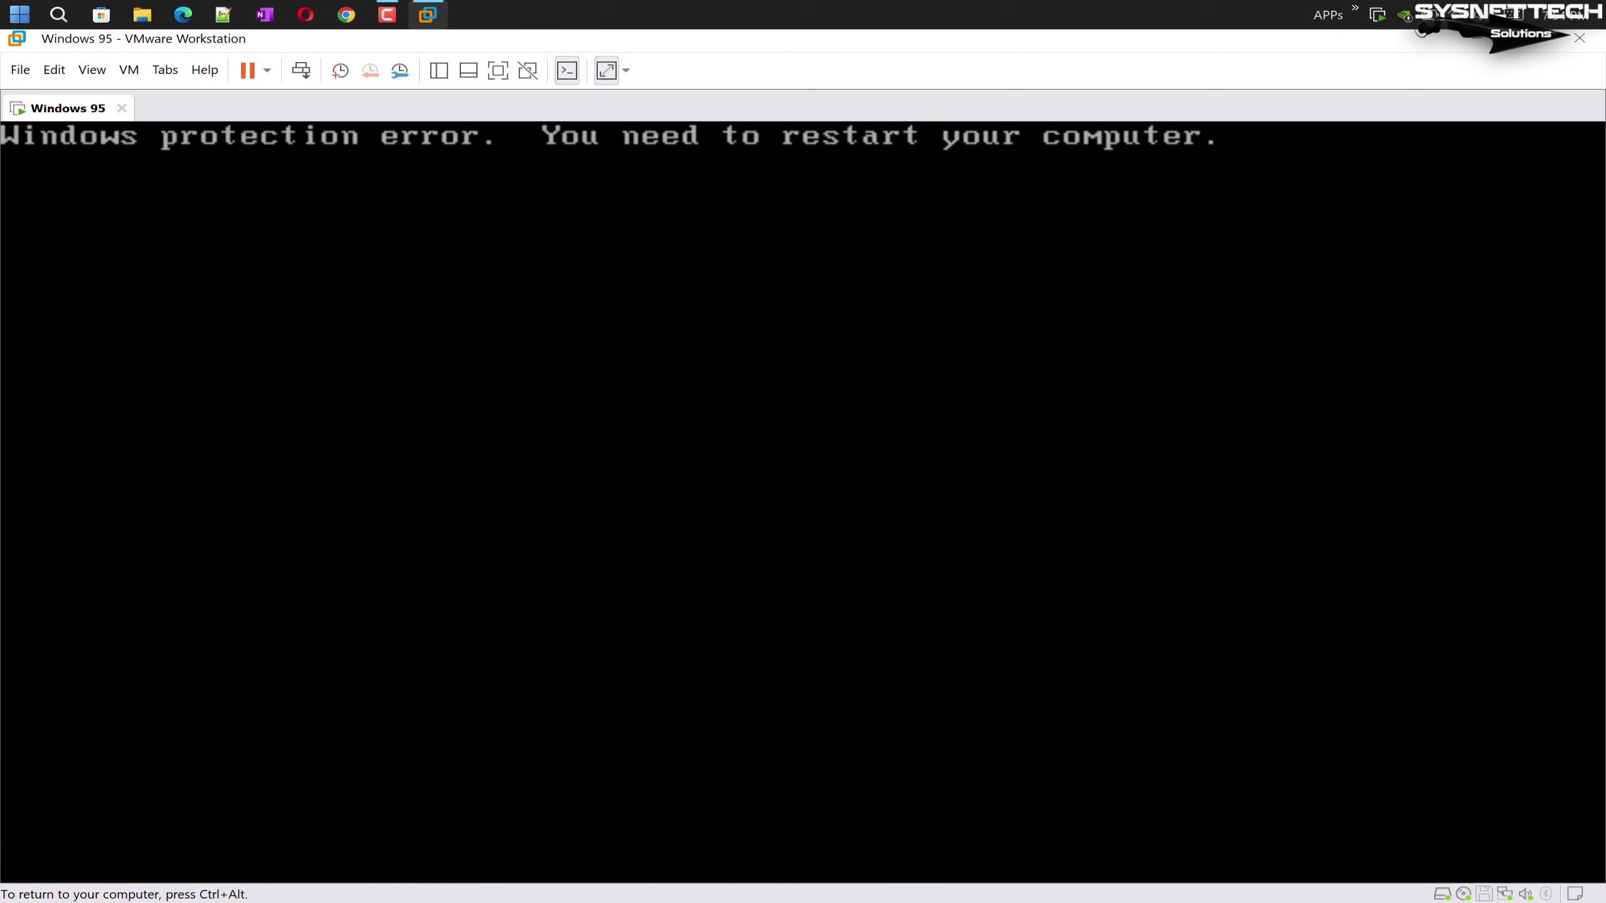
Reset the virtual machine, choose Normal startup again, and log on to Windows 95 with the password left blank
key("ctrl+alt")
left_click(267, 70)
left_click(288, 256)
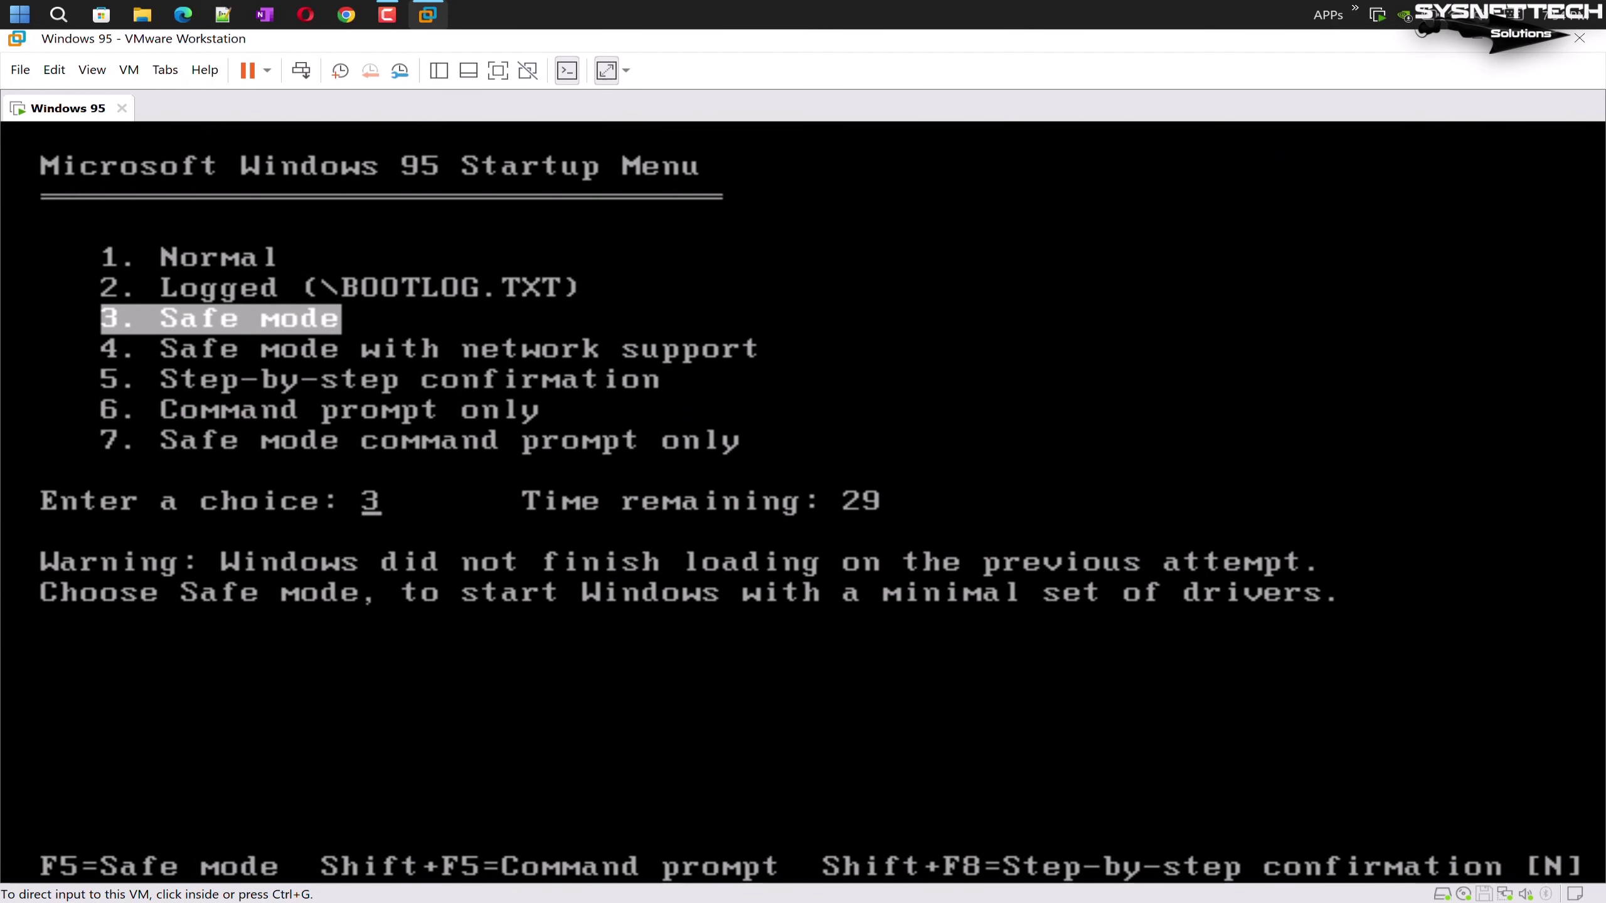
key("ctrl+g")
key("Up")
key("Up")
key("Return")
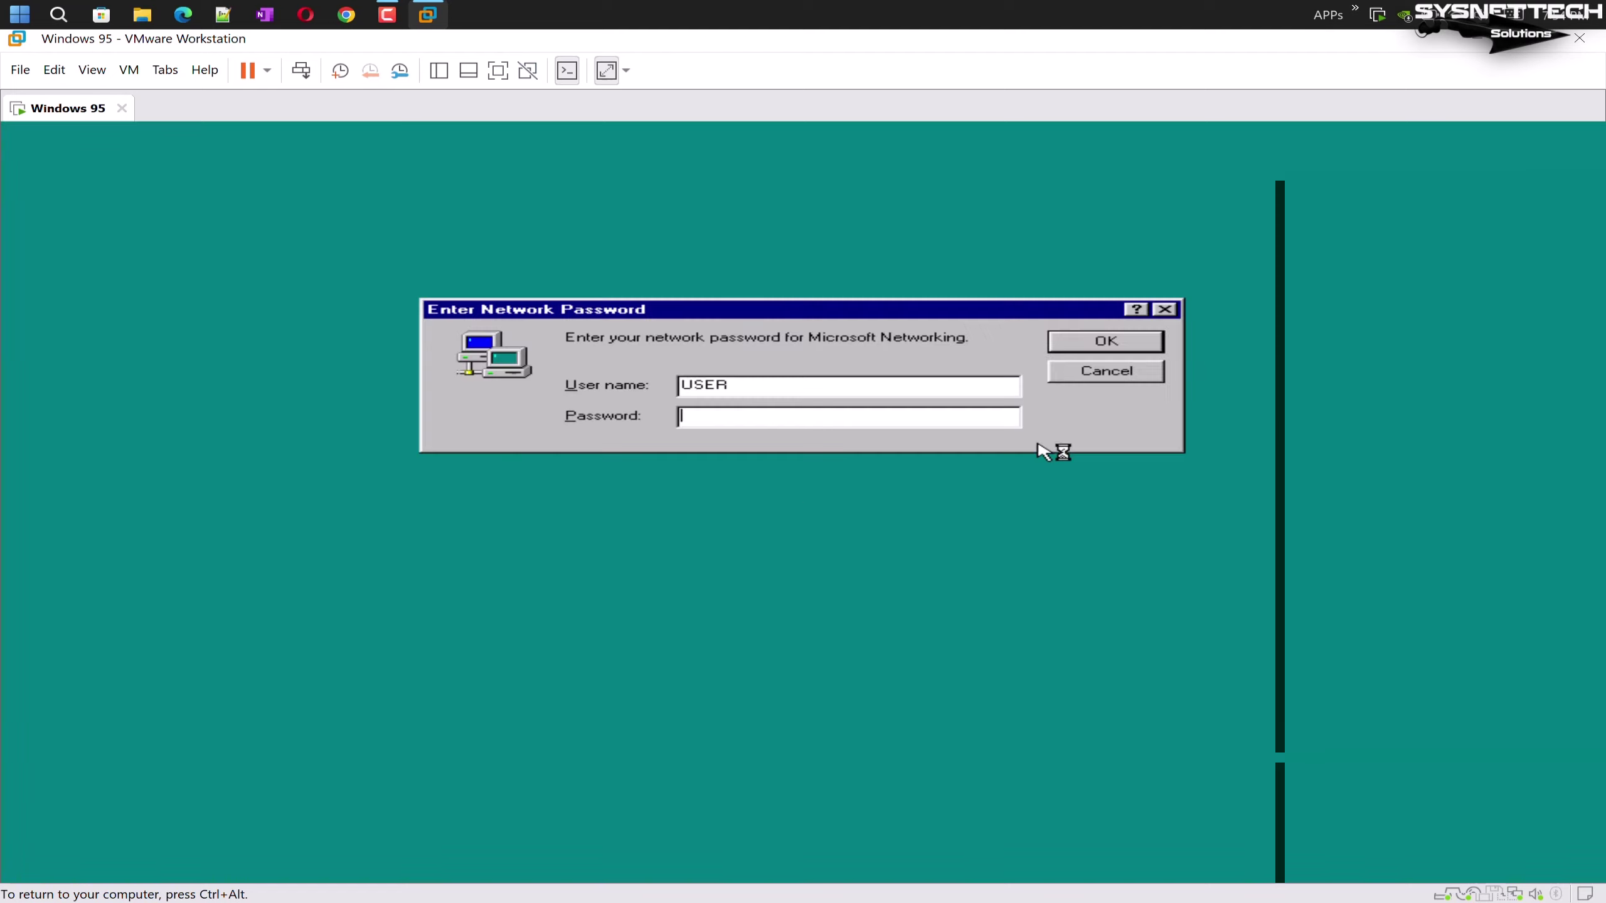
left_click(1106, 345)
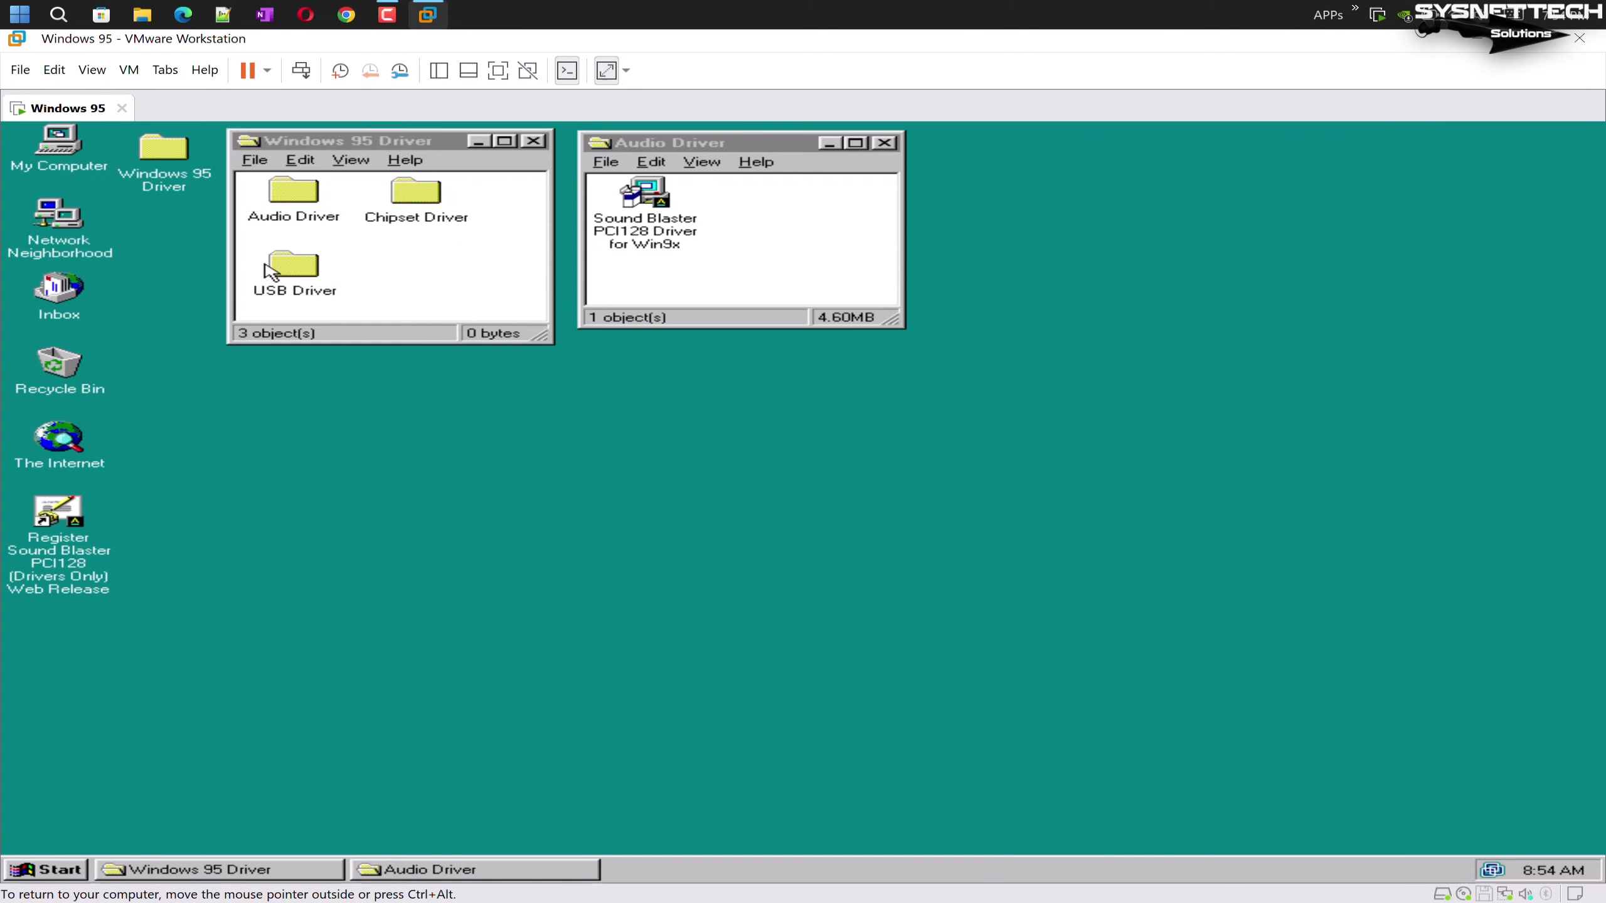
Close the Audio Driver and Windows 95 Driver folder windows
left_click(809, 262)
key("alt+F4")
key("alt+F4")
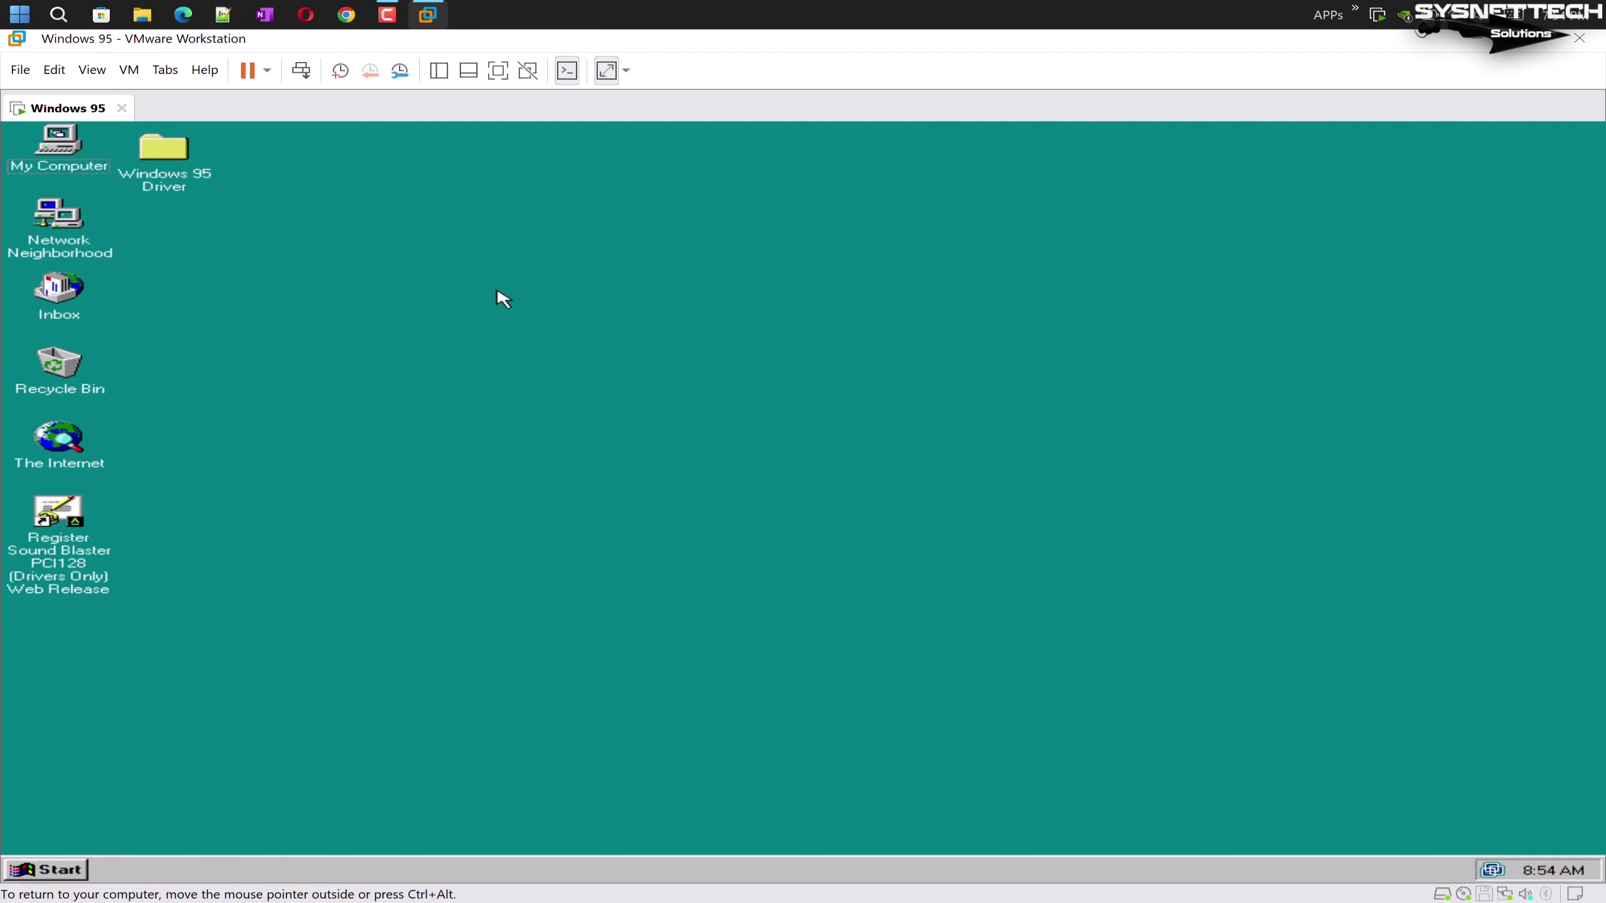
Delete the Register Sound Blaster PCI128 shortcut from the guest desktop and empty the Recycle Bin
key("ctrl+alt")
left_click(79, 539)
key("Delete")
key("Return")
key("ctrl+alt")
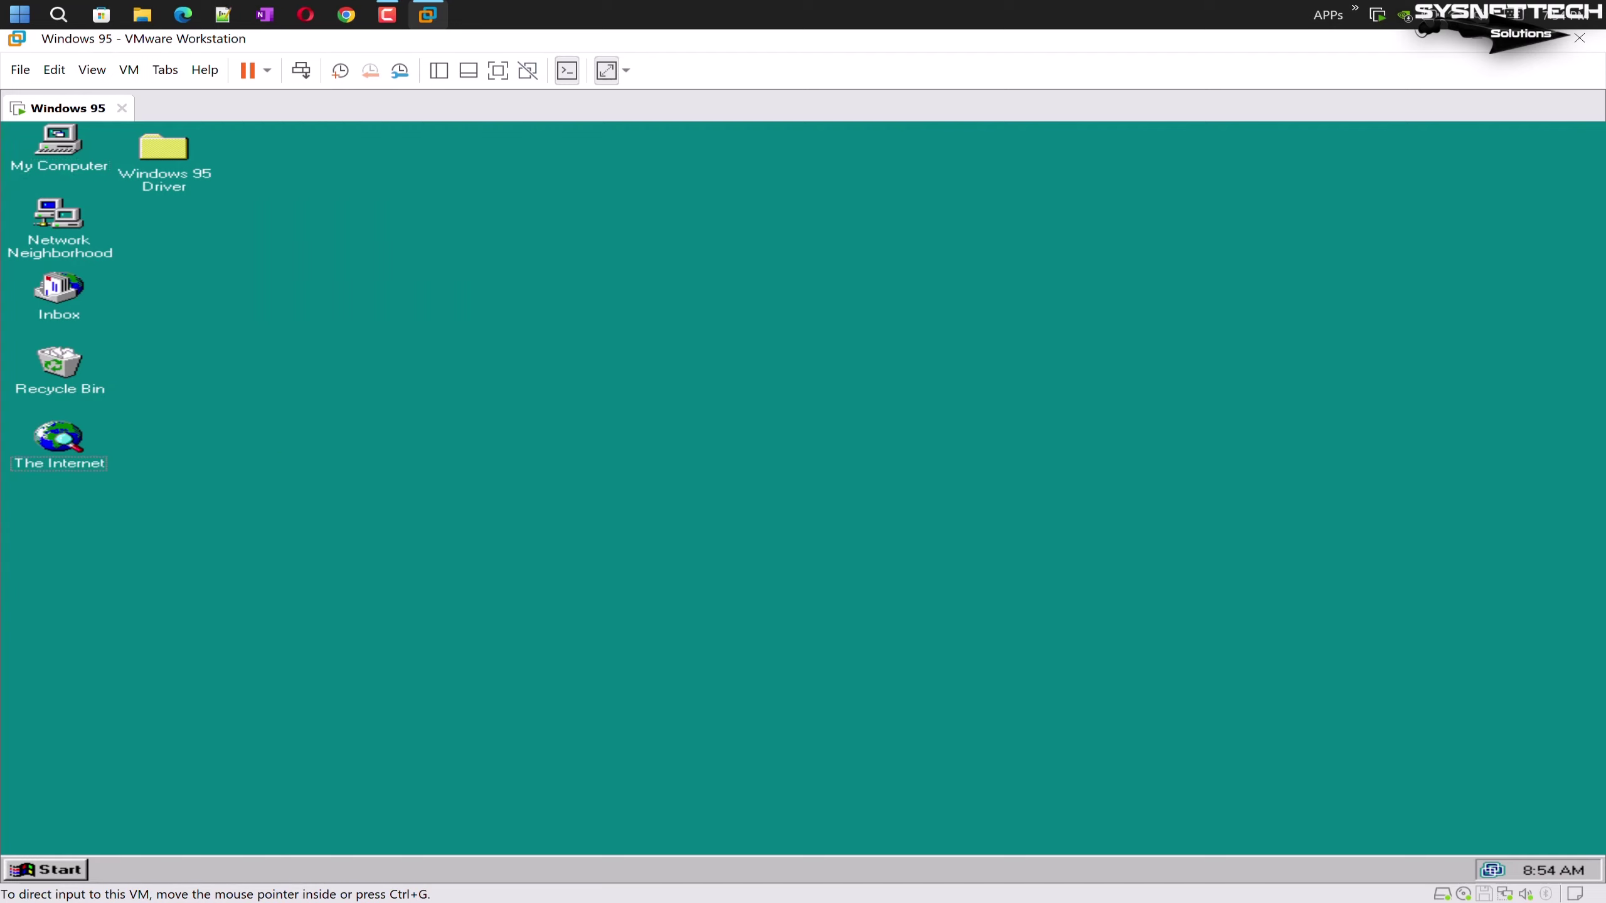
right_click(76, 367)
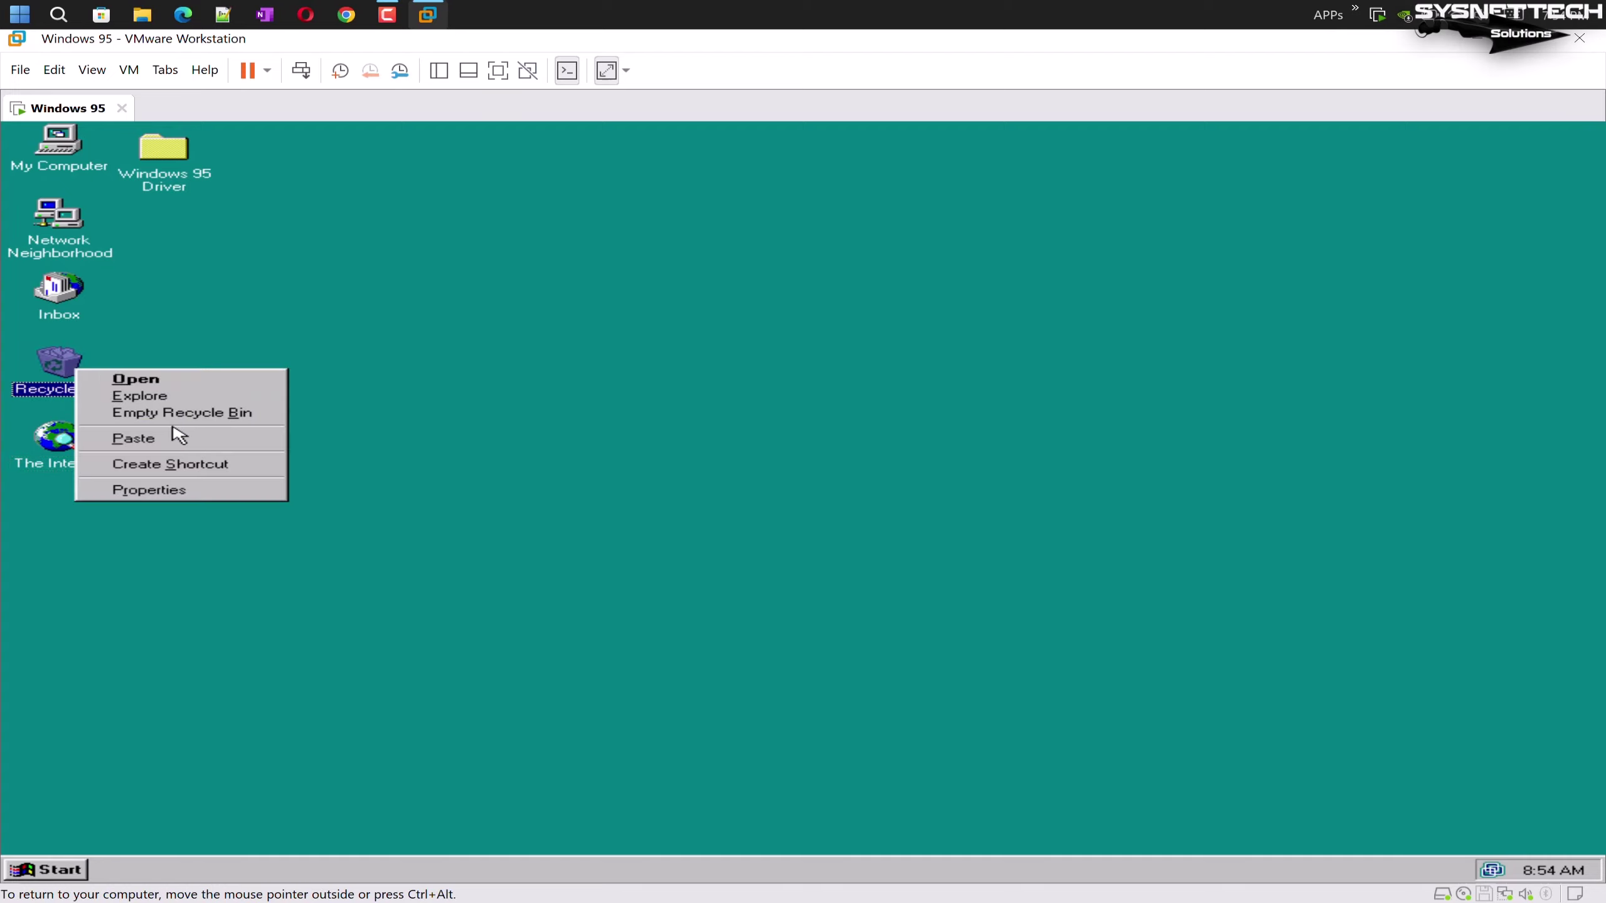
left_click(214, 417)
key("Return")
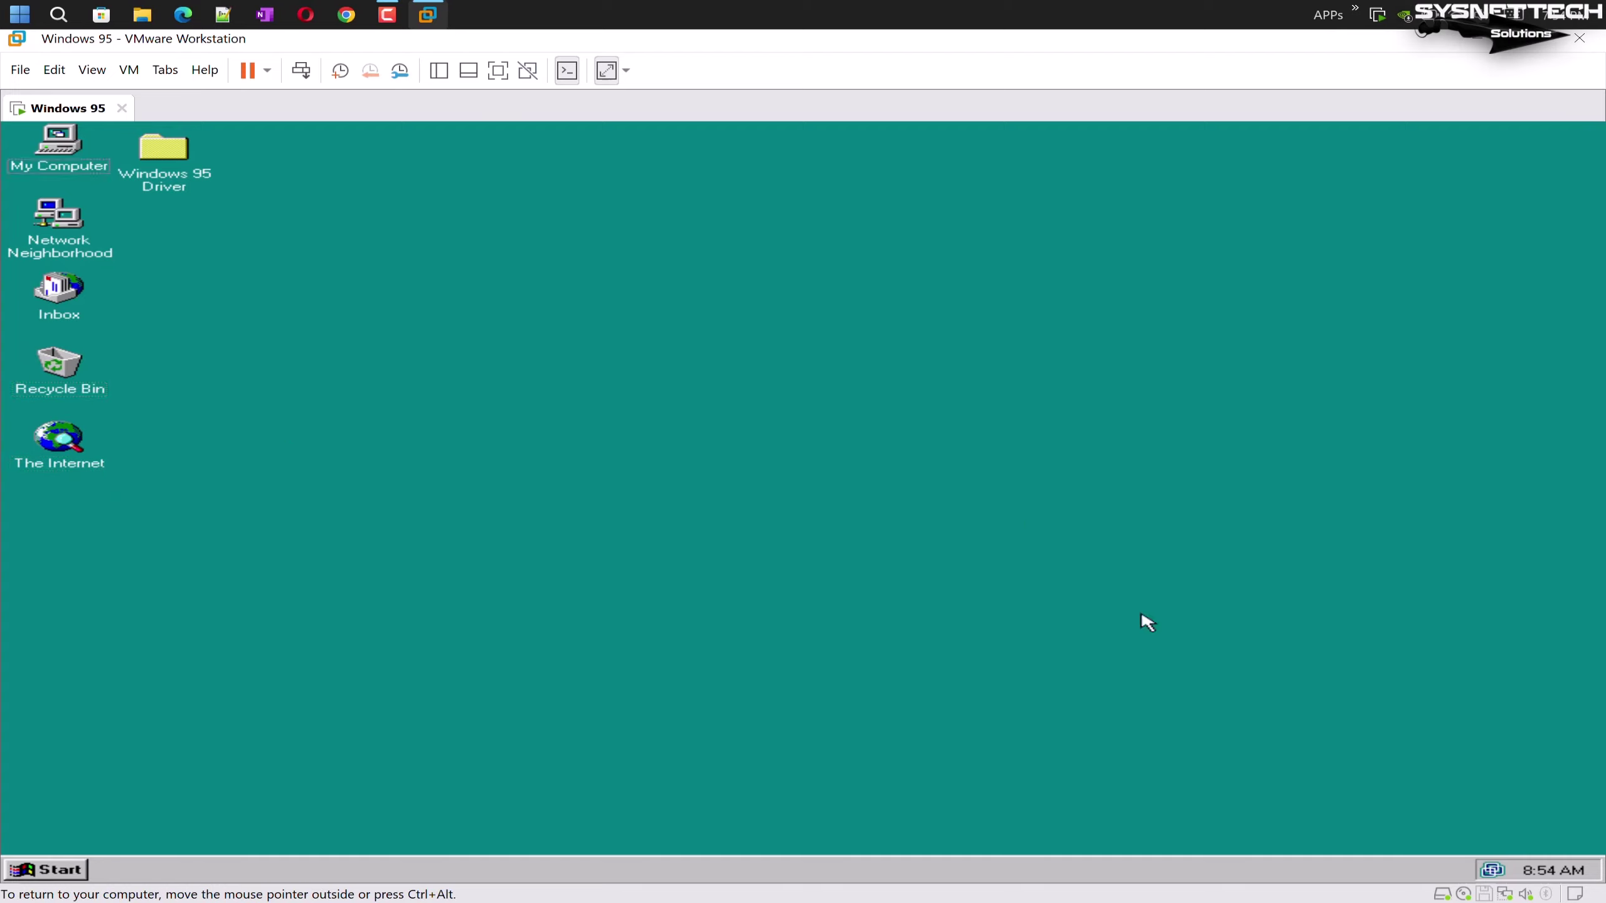
key("ctrl+alt")
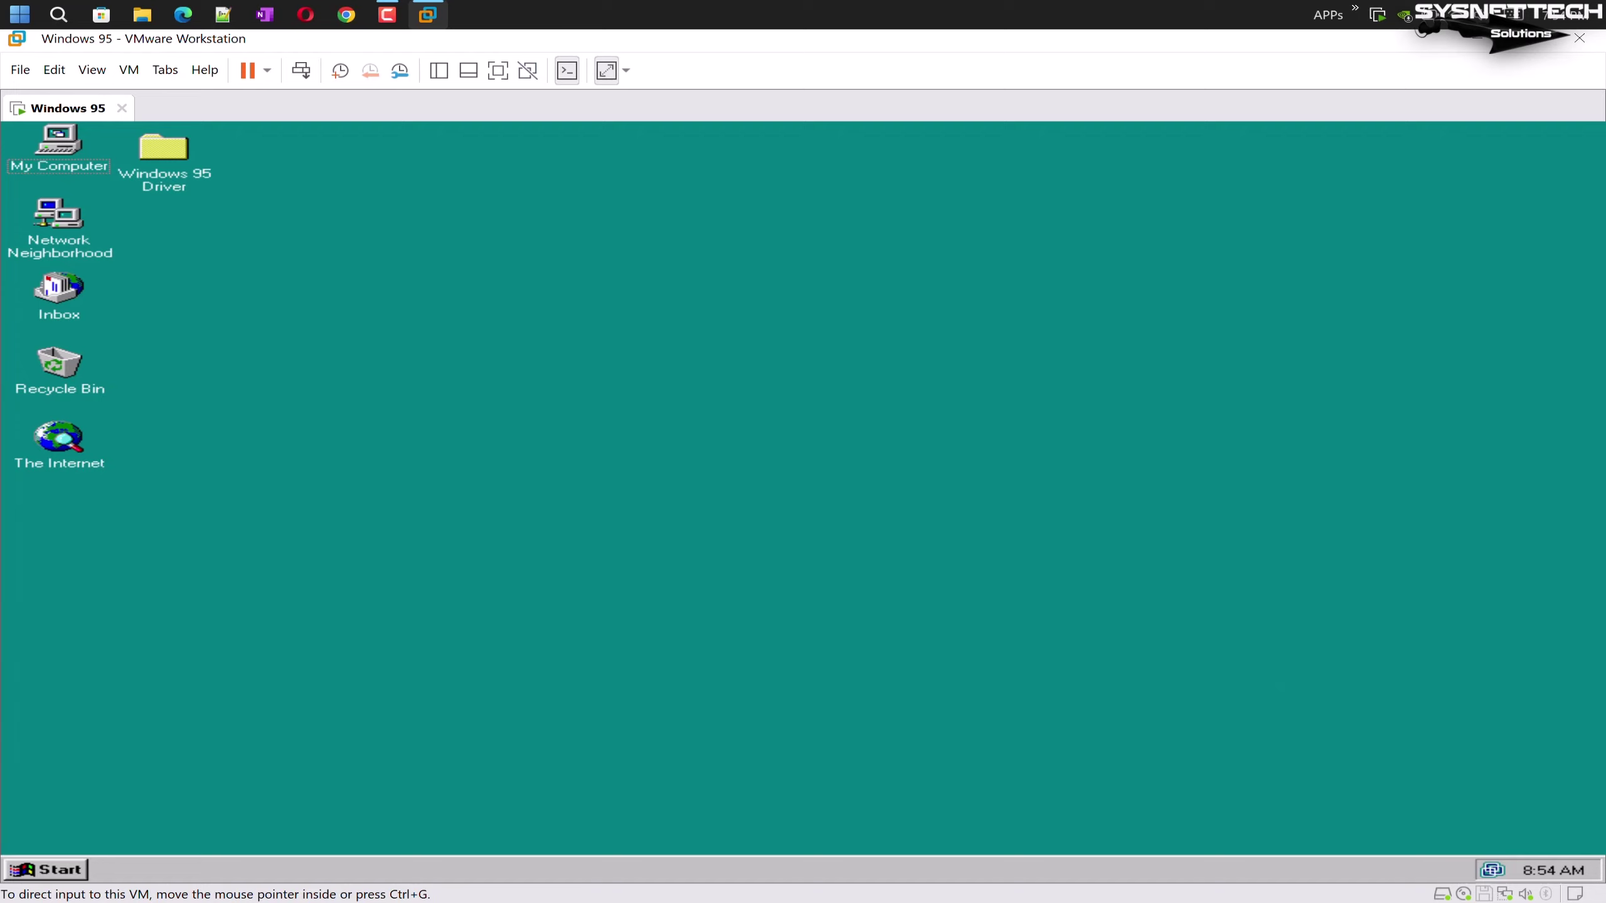
left_click(45, 870)
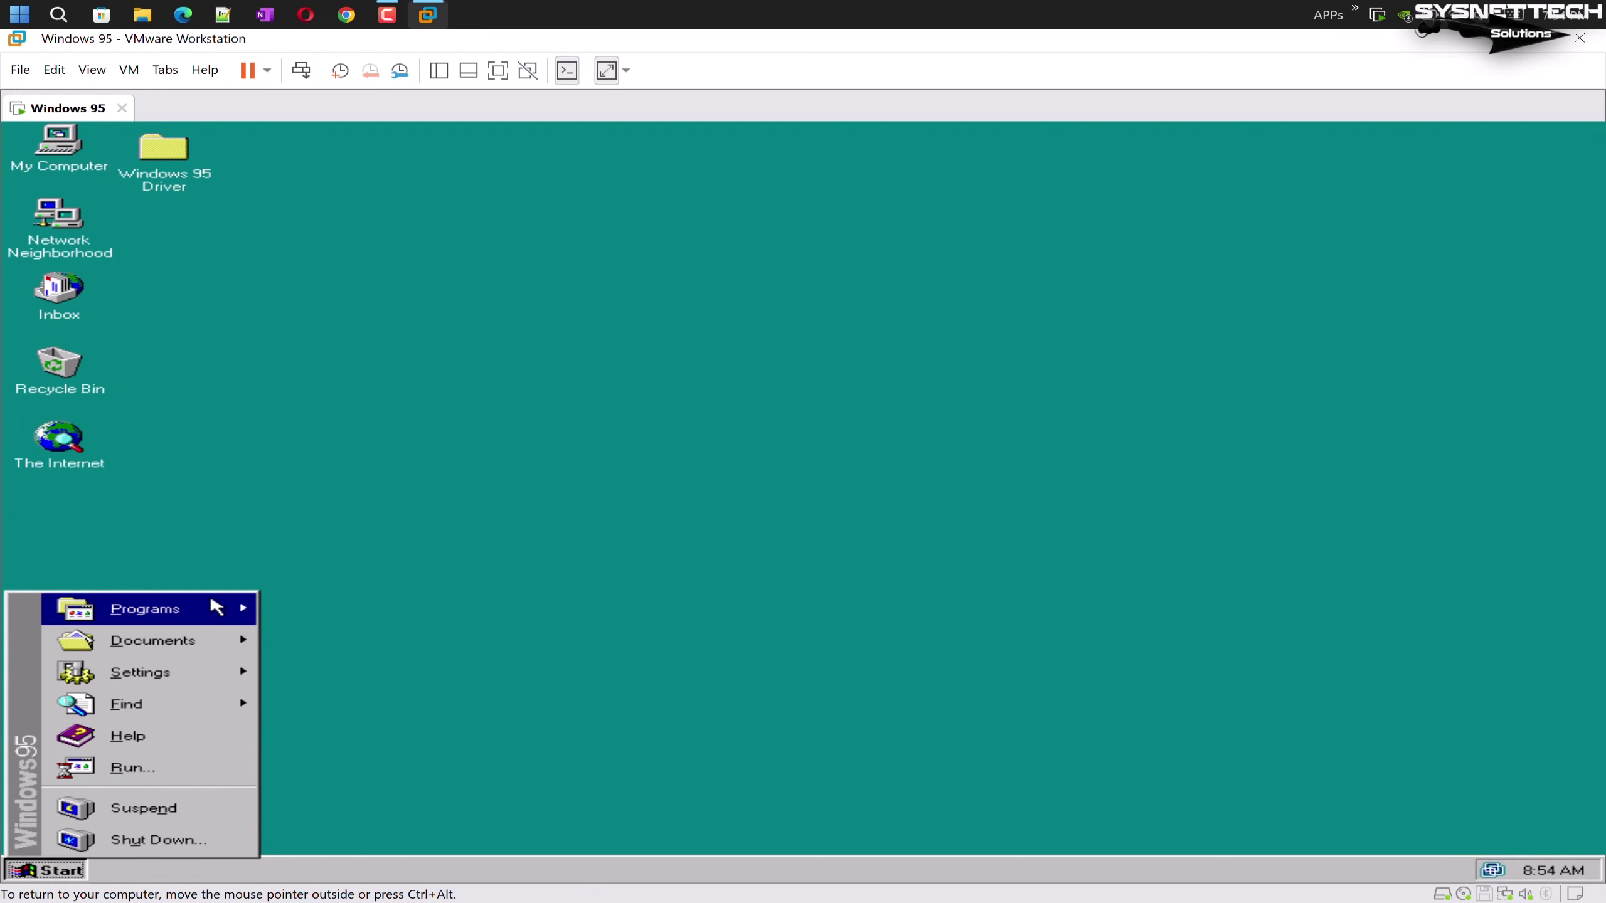
mouse_move(193, 676)
left_click(306, 670)
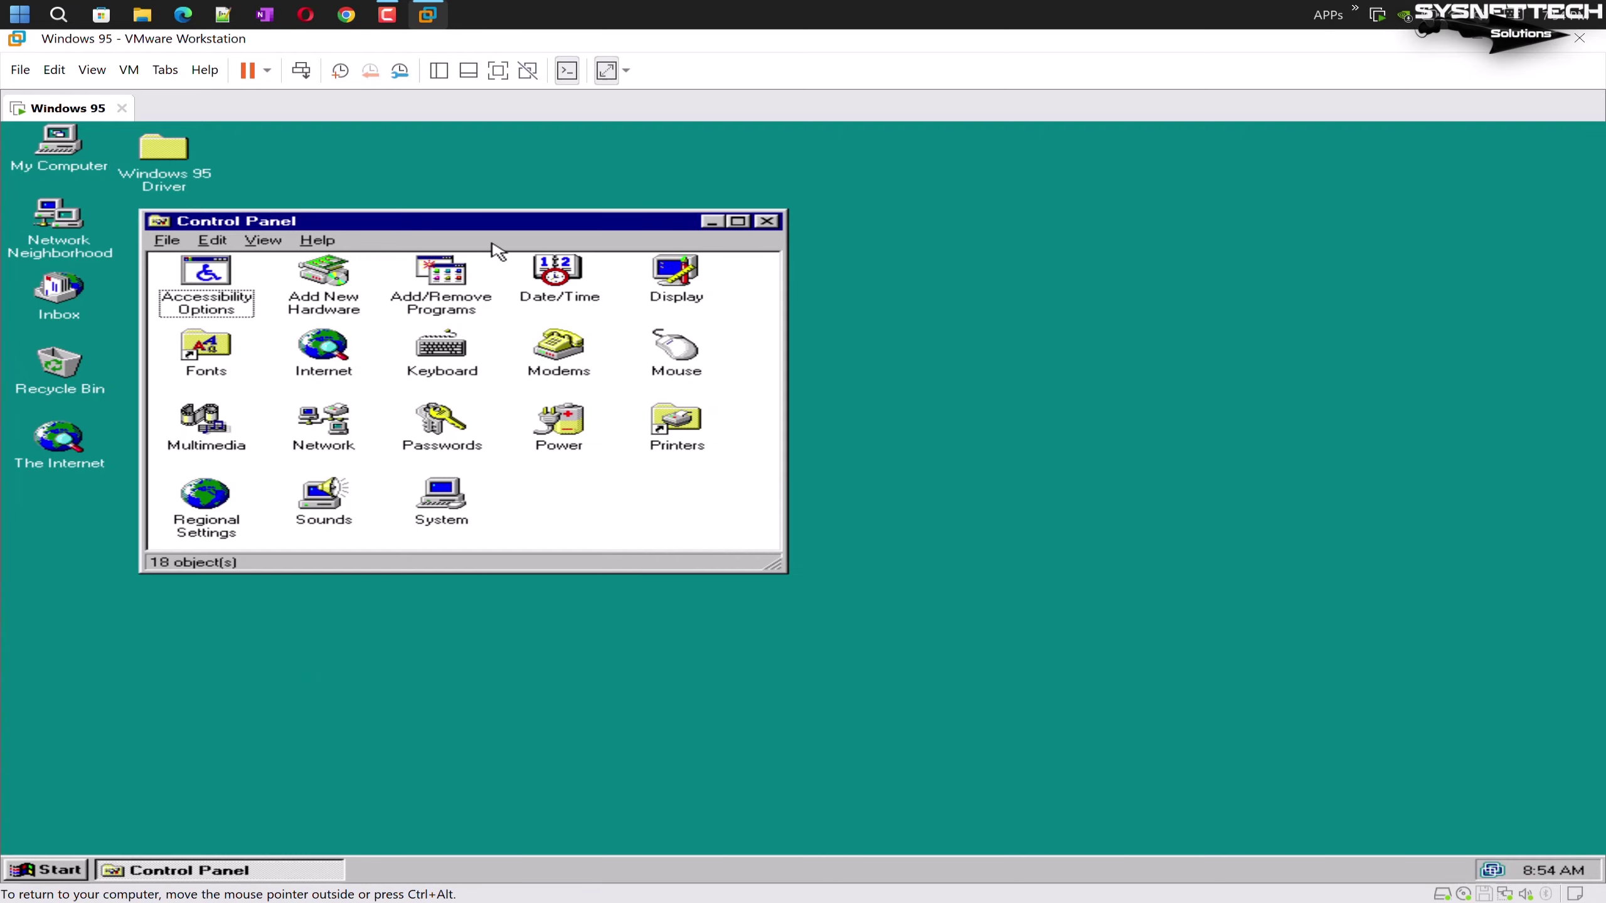
key("alt+F4")
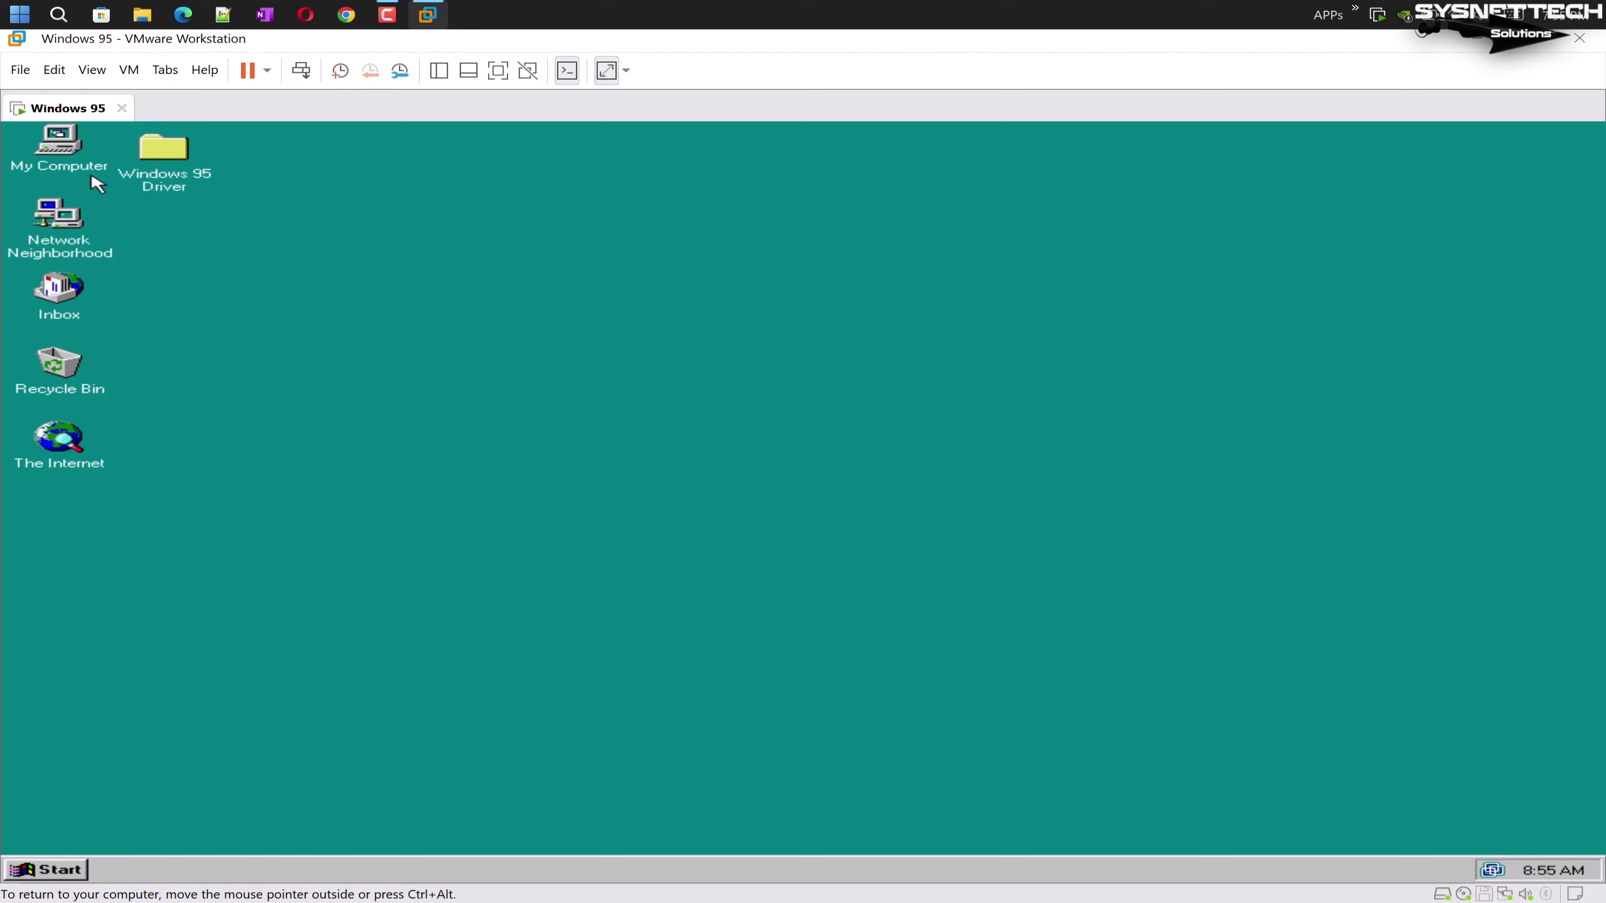
Open Device Manager from the My Computer properties and check the Sound, video and game controllers category
left_click(38, 162)
right_click(83, 147)
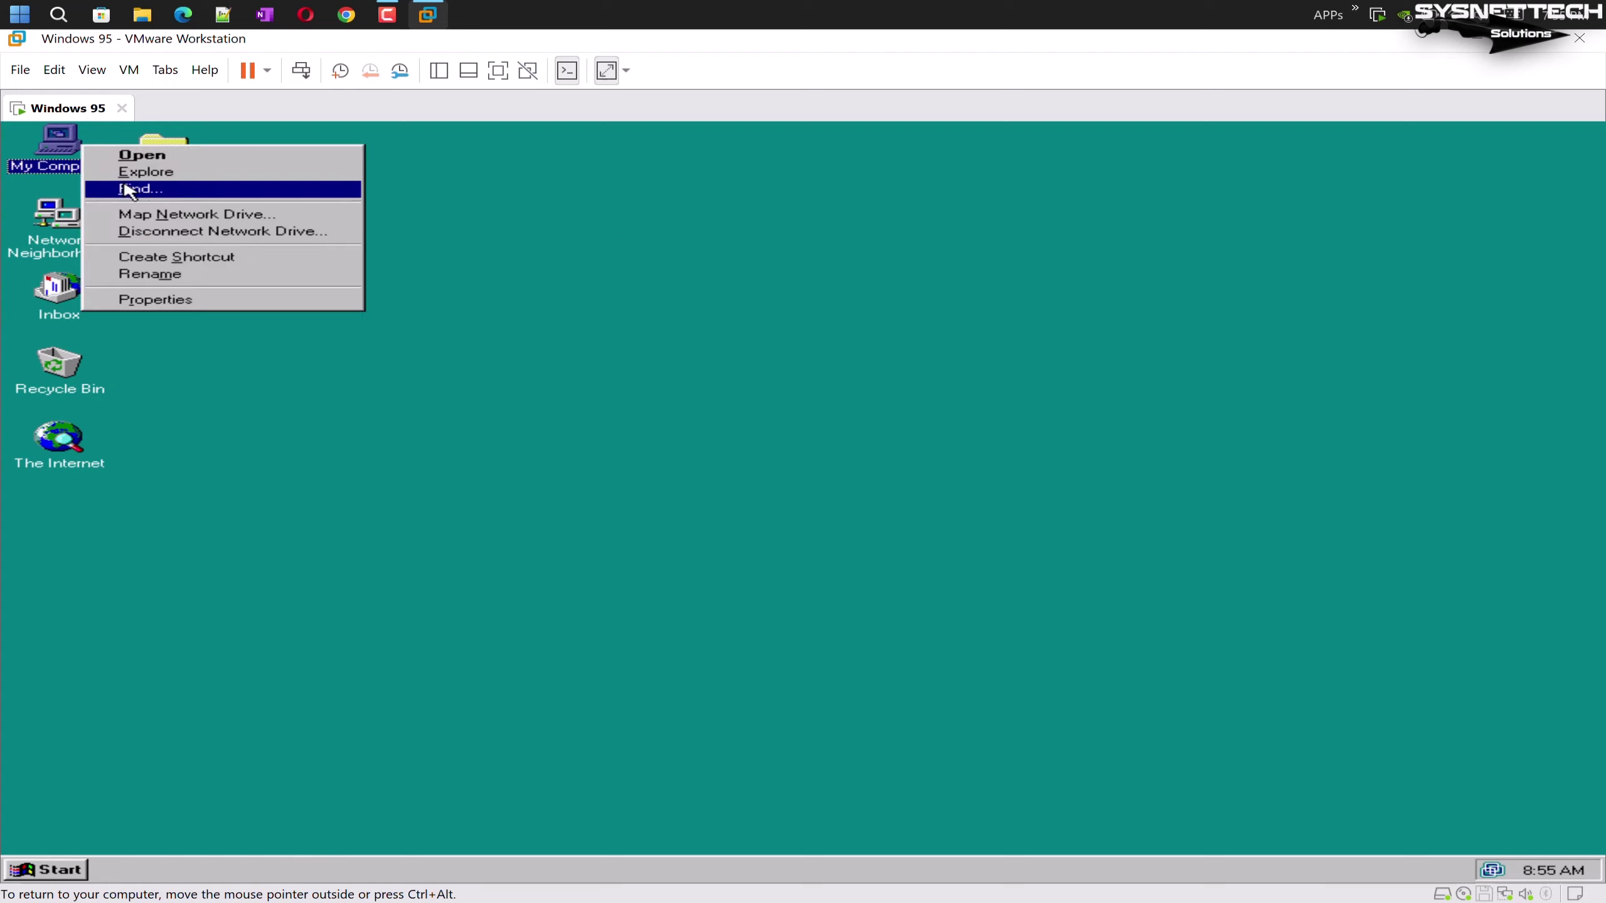
left_click(194, 316)
right_click(71, 147)
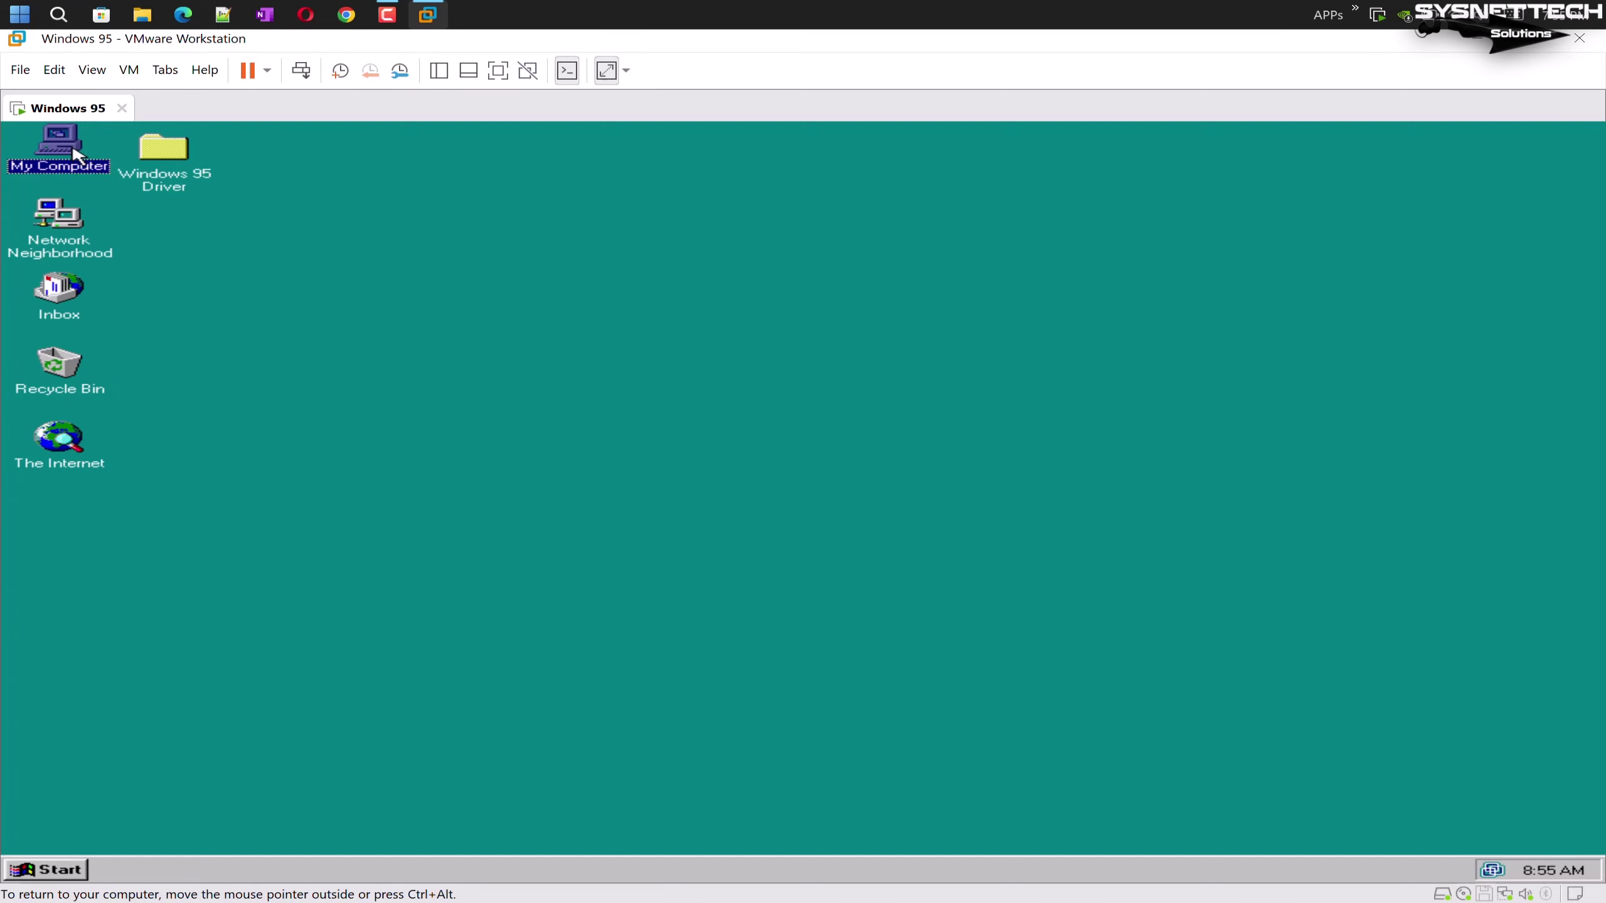
left_click(262, 310)
left_click(335, 271)
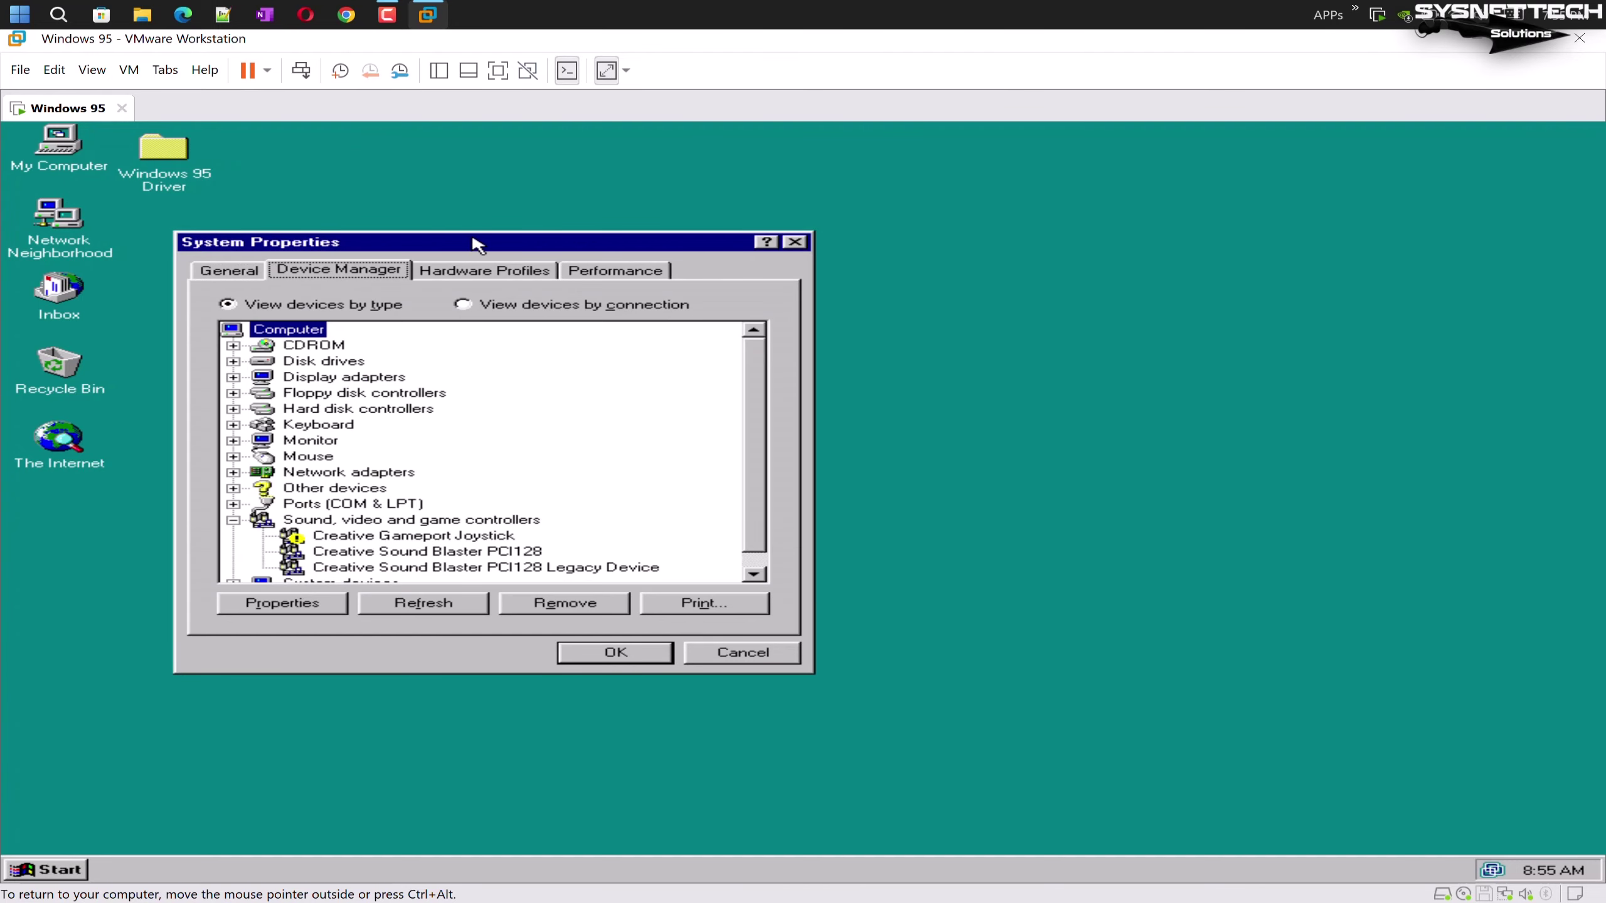
left_click_drag(485, 246, 731, 193)
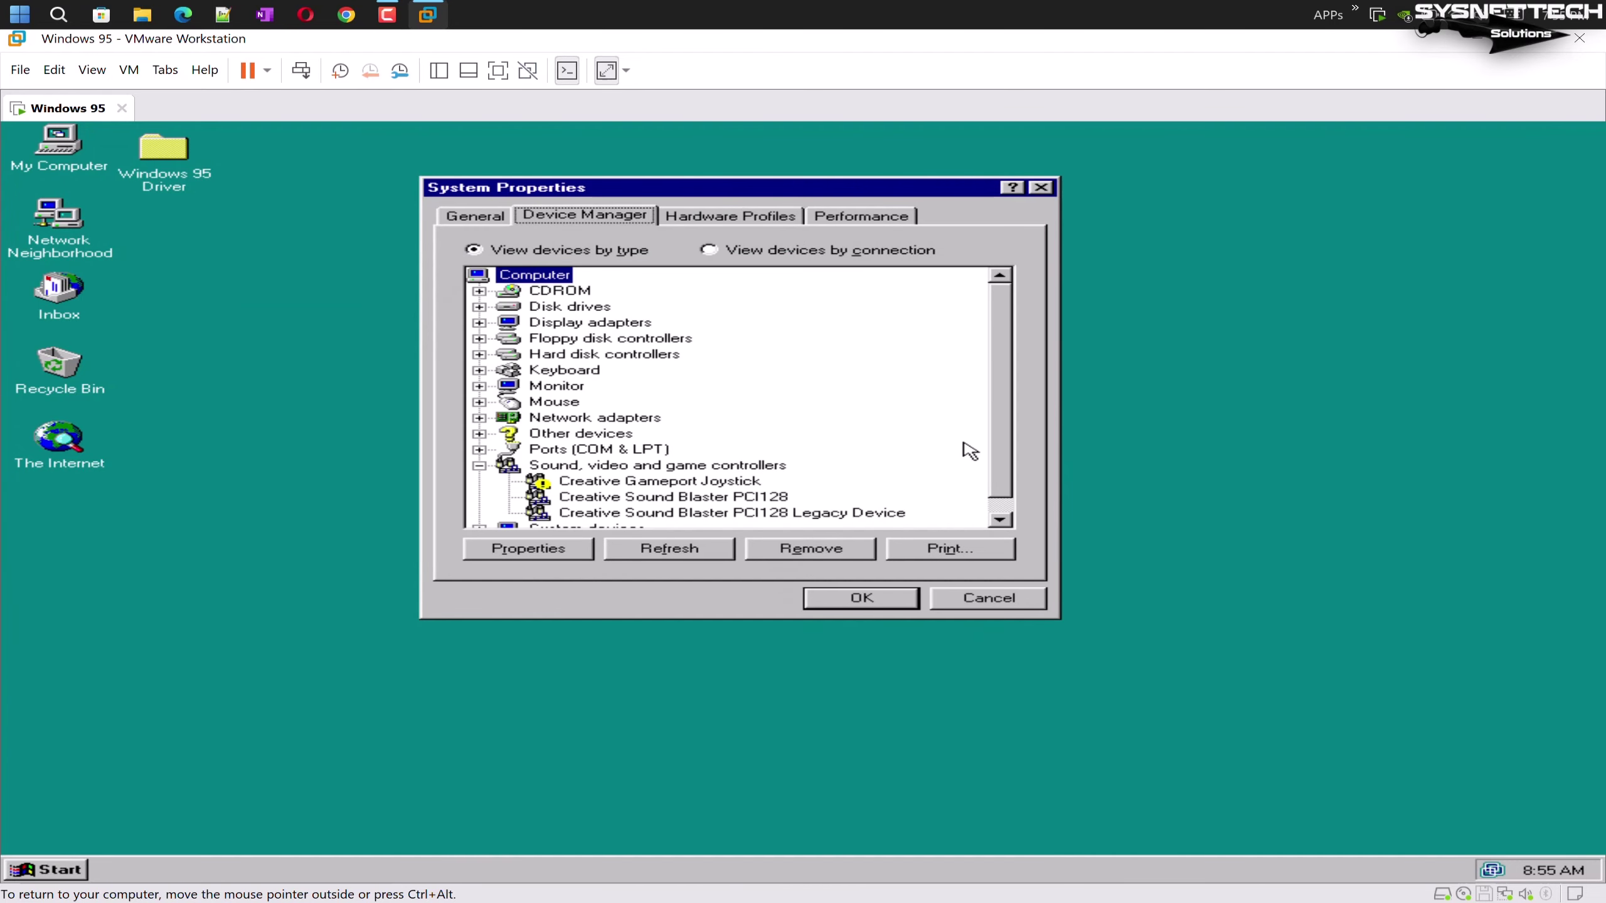
Open the Creative Gameport Joystick's properties in Device Manager and start updating its driver
left_click(1002, 505)
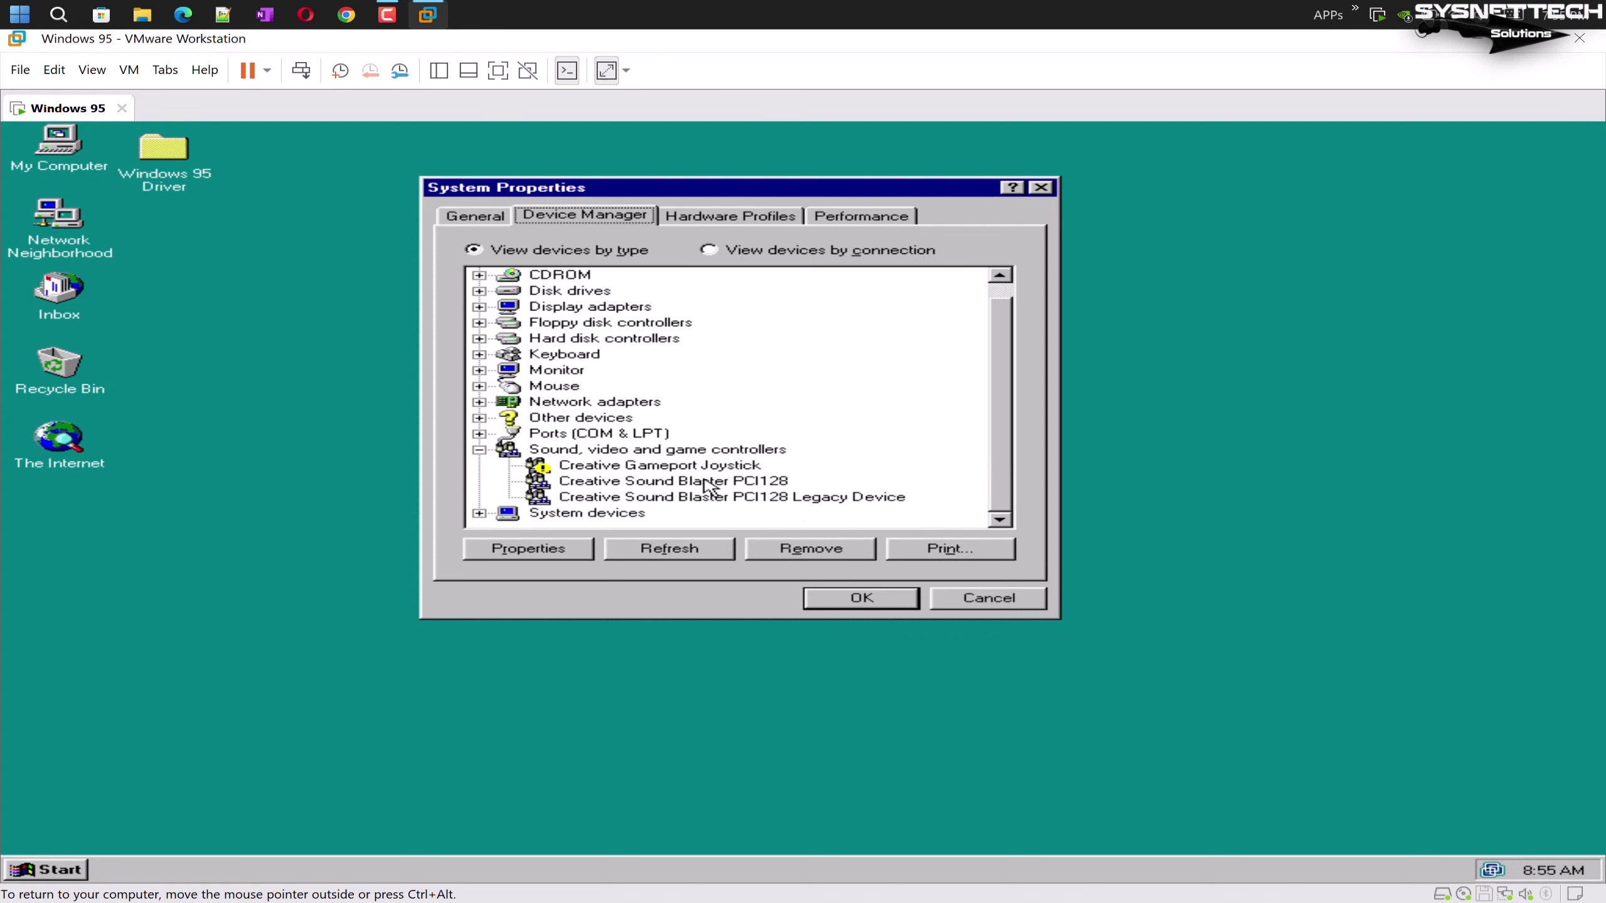
left_click(732, 467)
double_click(732, 467)
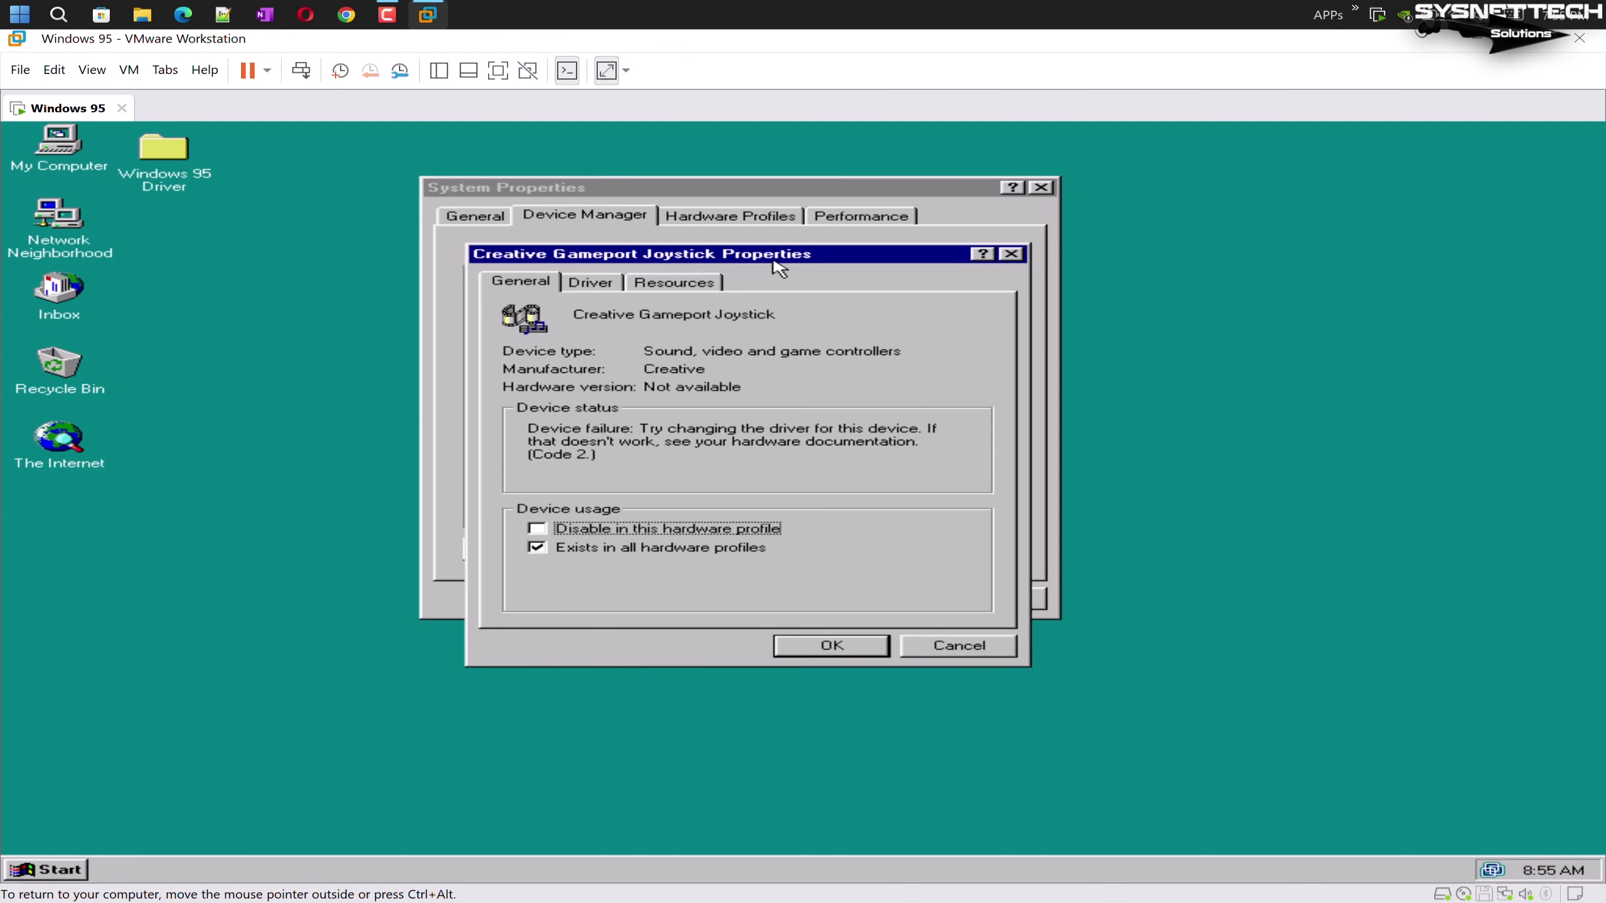
left_click_drag(786, 262, 1153, 198)
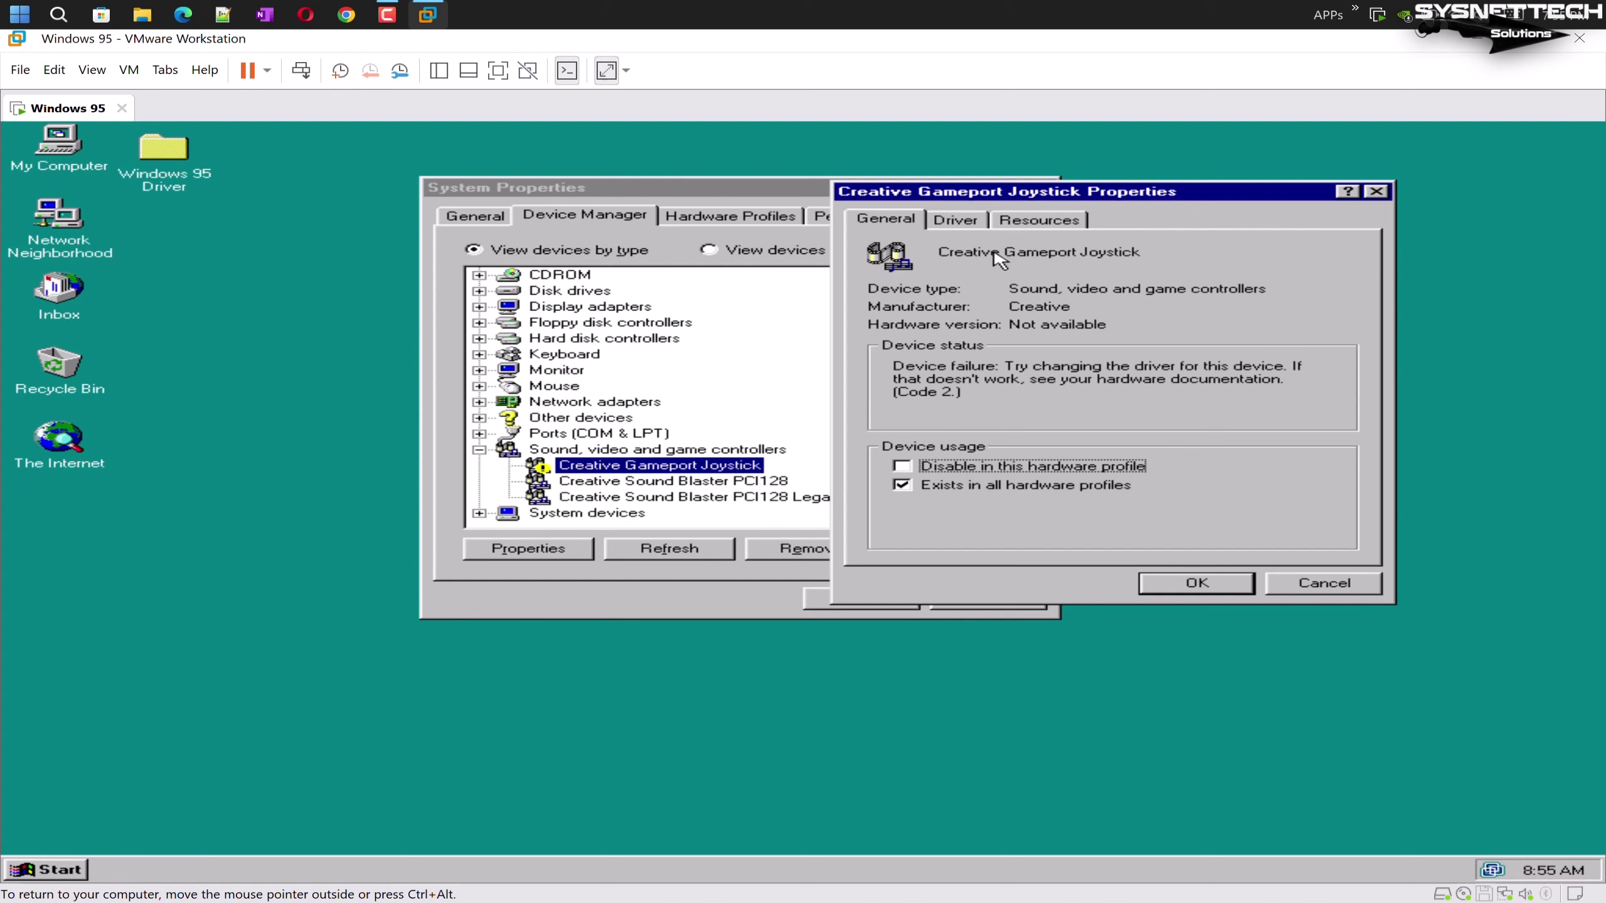
left_click(955, 219)
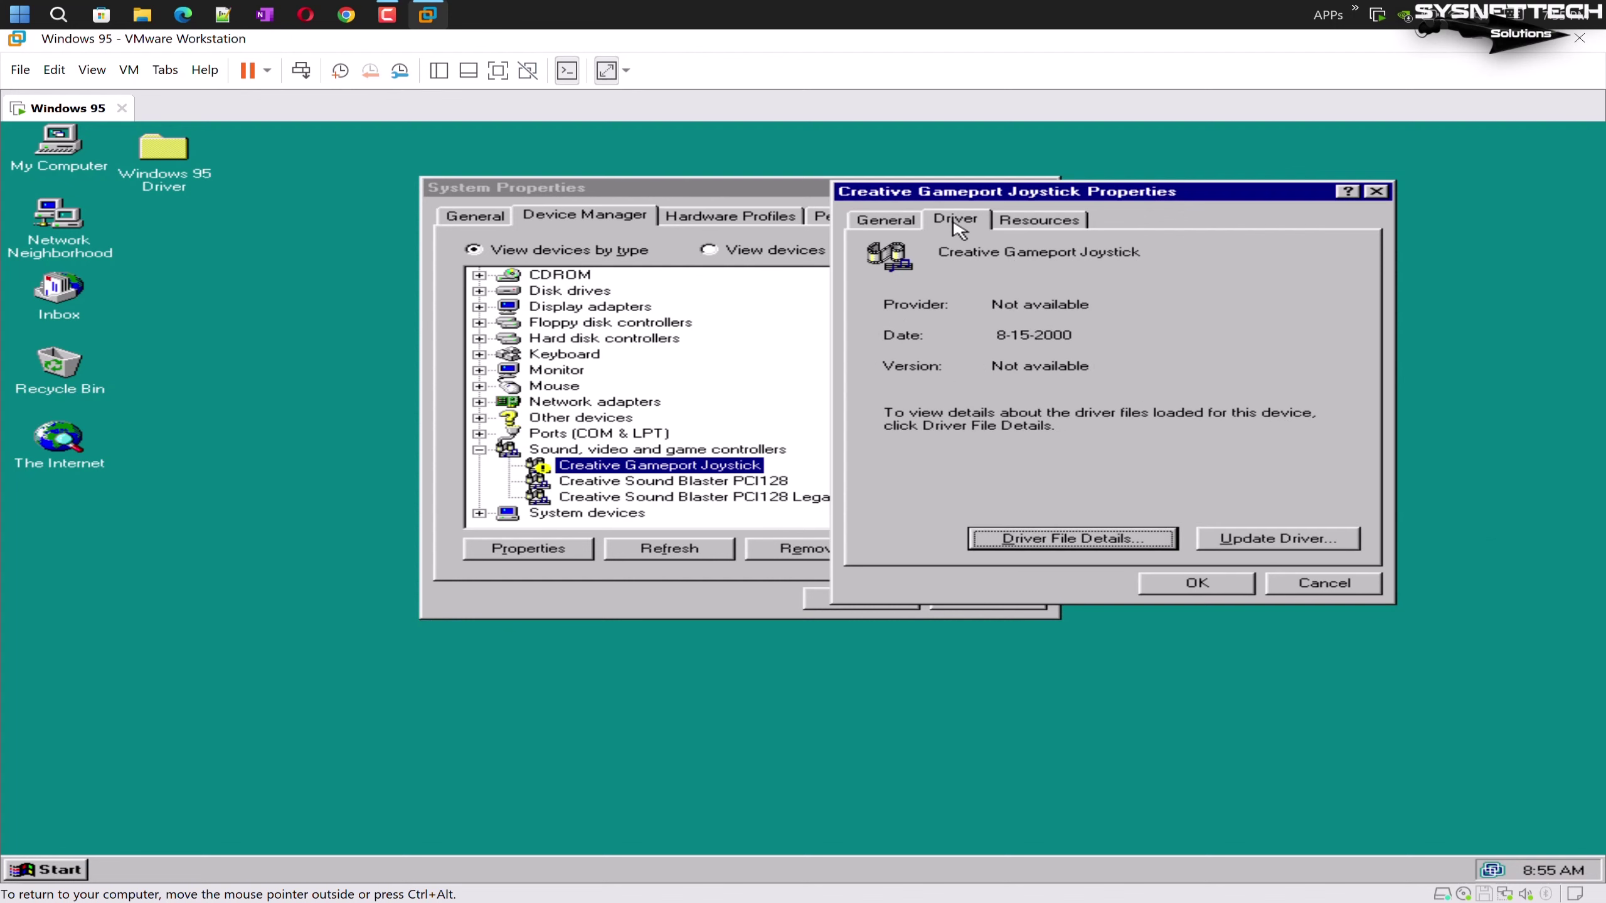
left_click(1244, 540)
Select the Gameport Joystick driver dated 8-24-1996 from the compatible driver list, finish the update and close the joystick properties
left_click_drag(1219, 264, 597, 504)
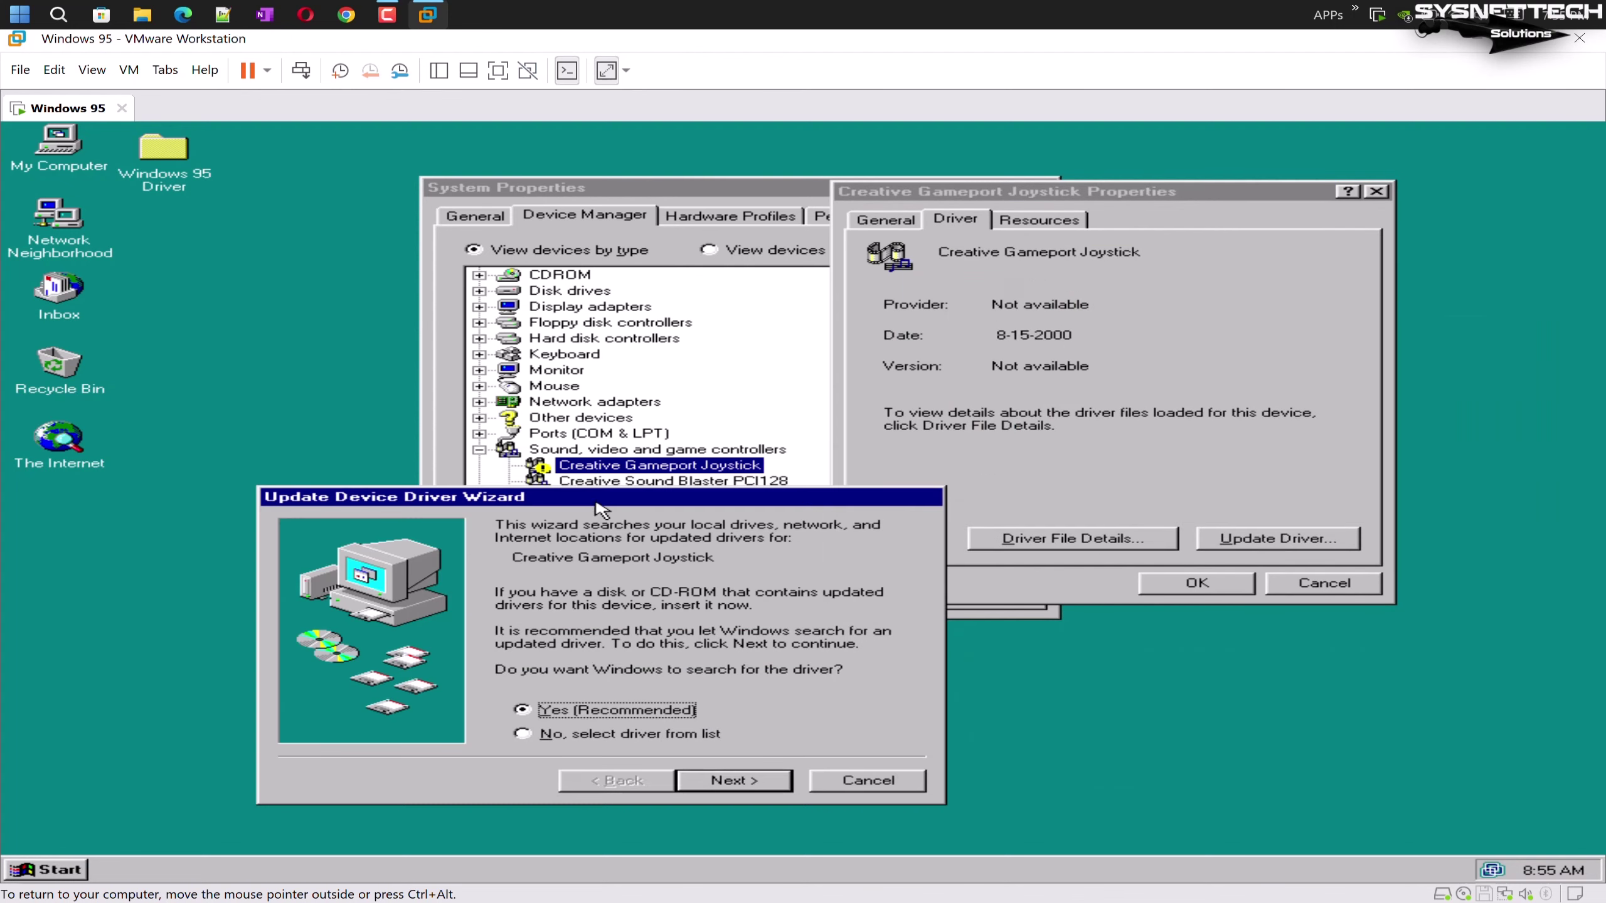
left_click(668, 737)
left_click(727, 782)
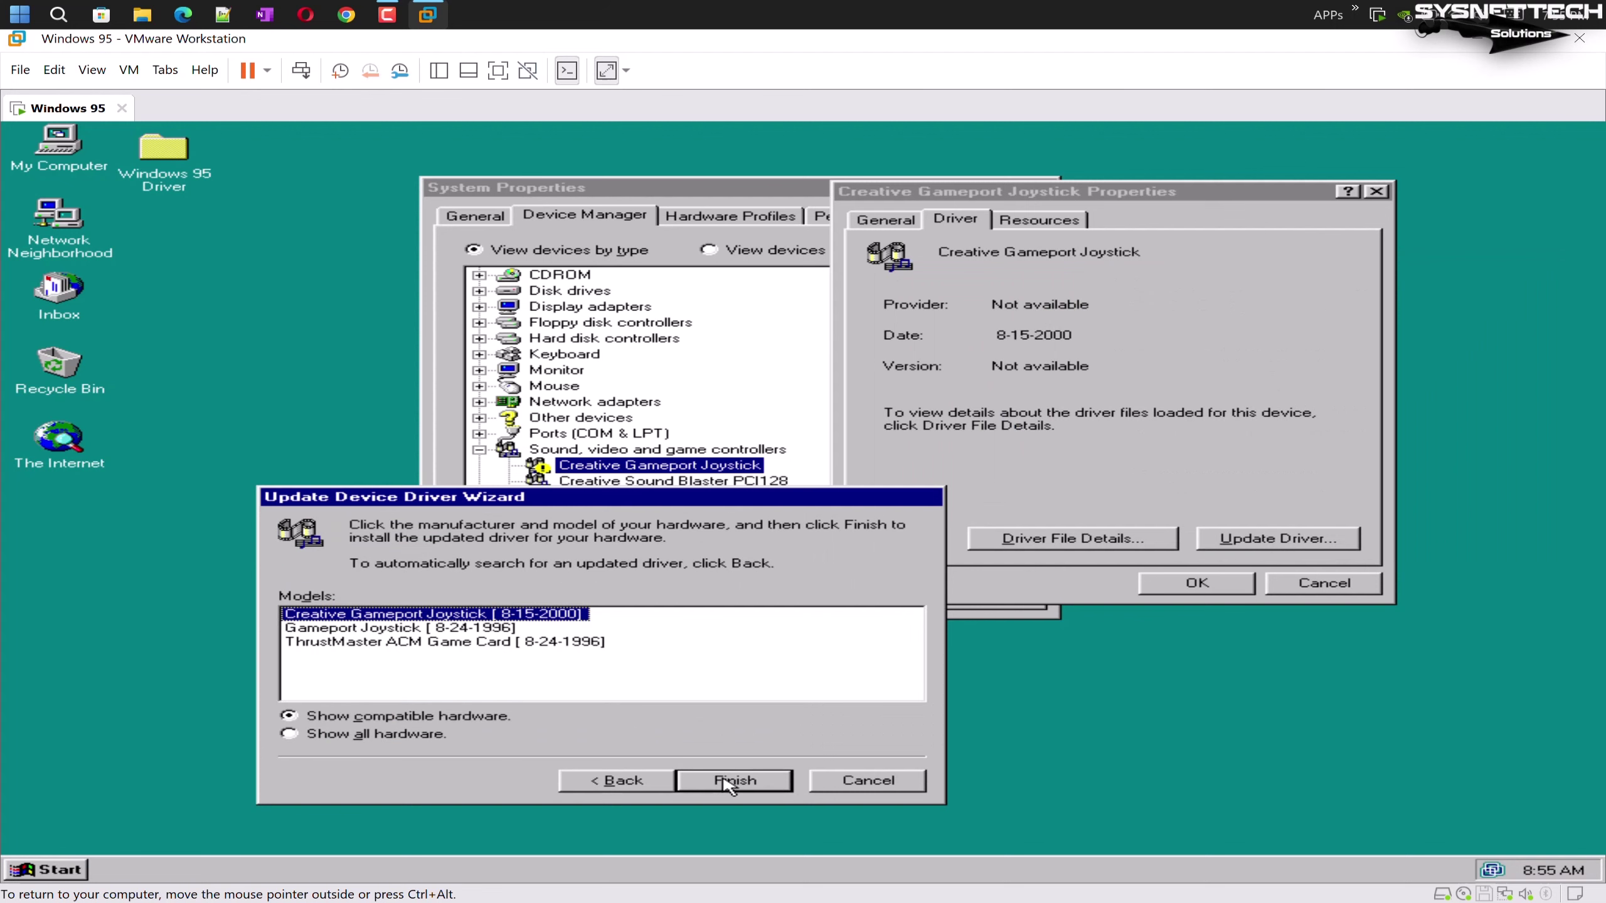
left_click(462, 631)
left_click(789, 783)
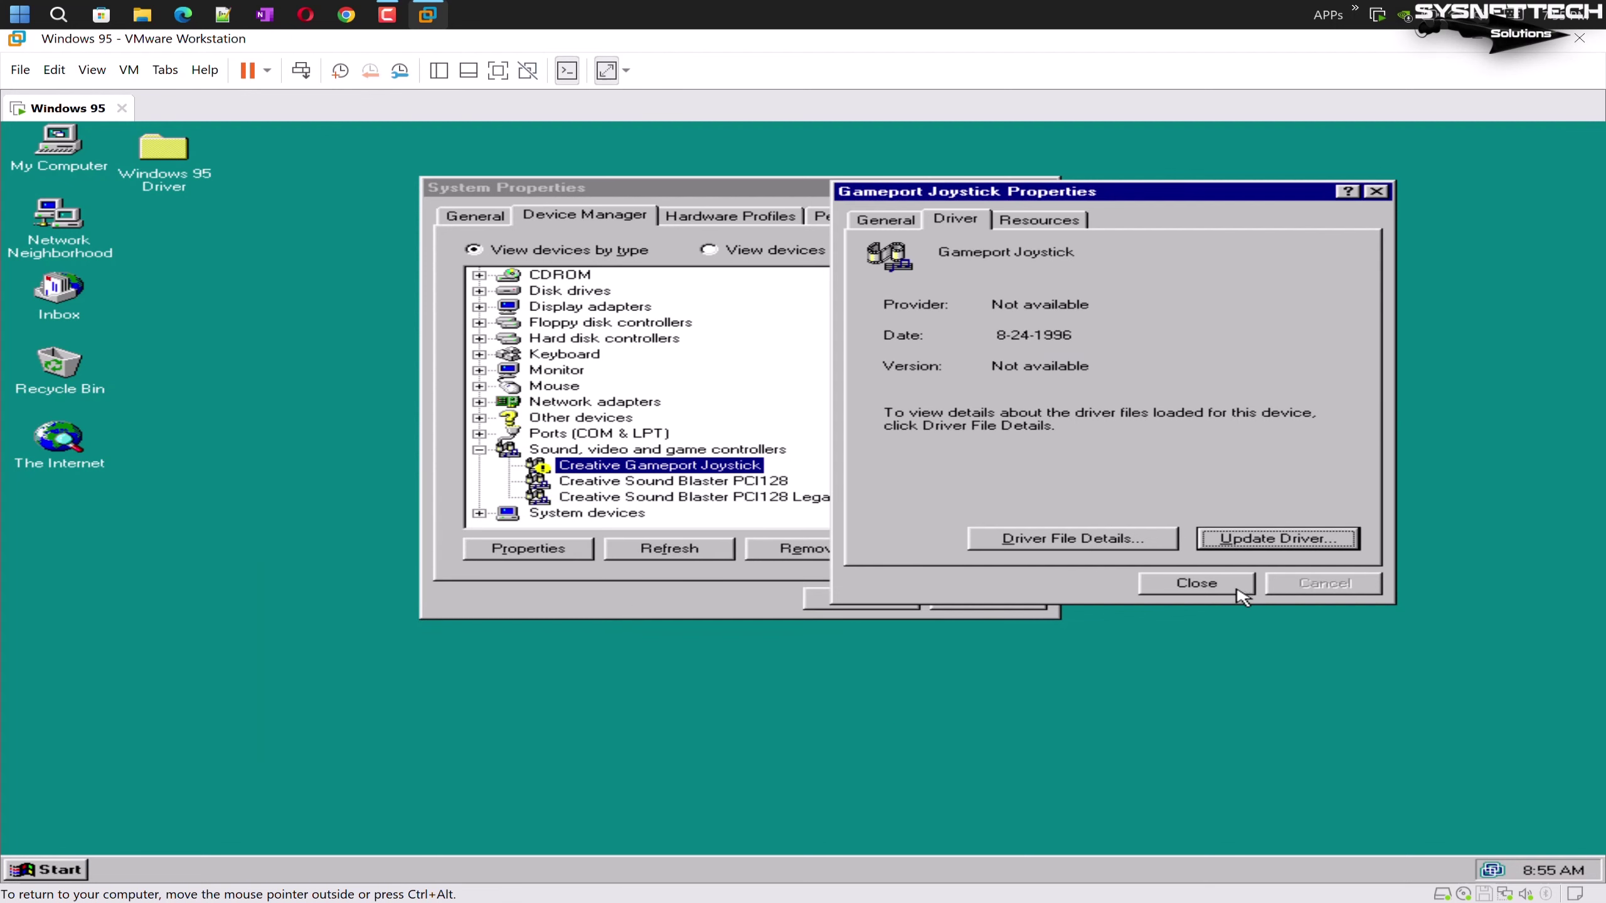
left_click(1240, 587)
Refresh Device Manager, check the devices under Other devices and Sound, video and game controllers, and close System Properties
left_click(725, 558)
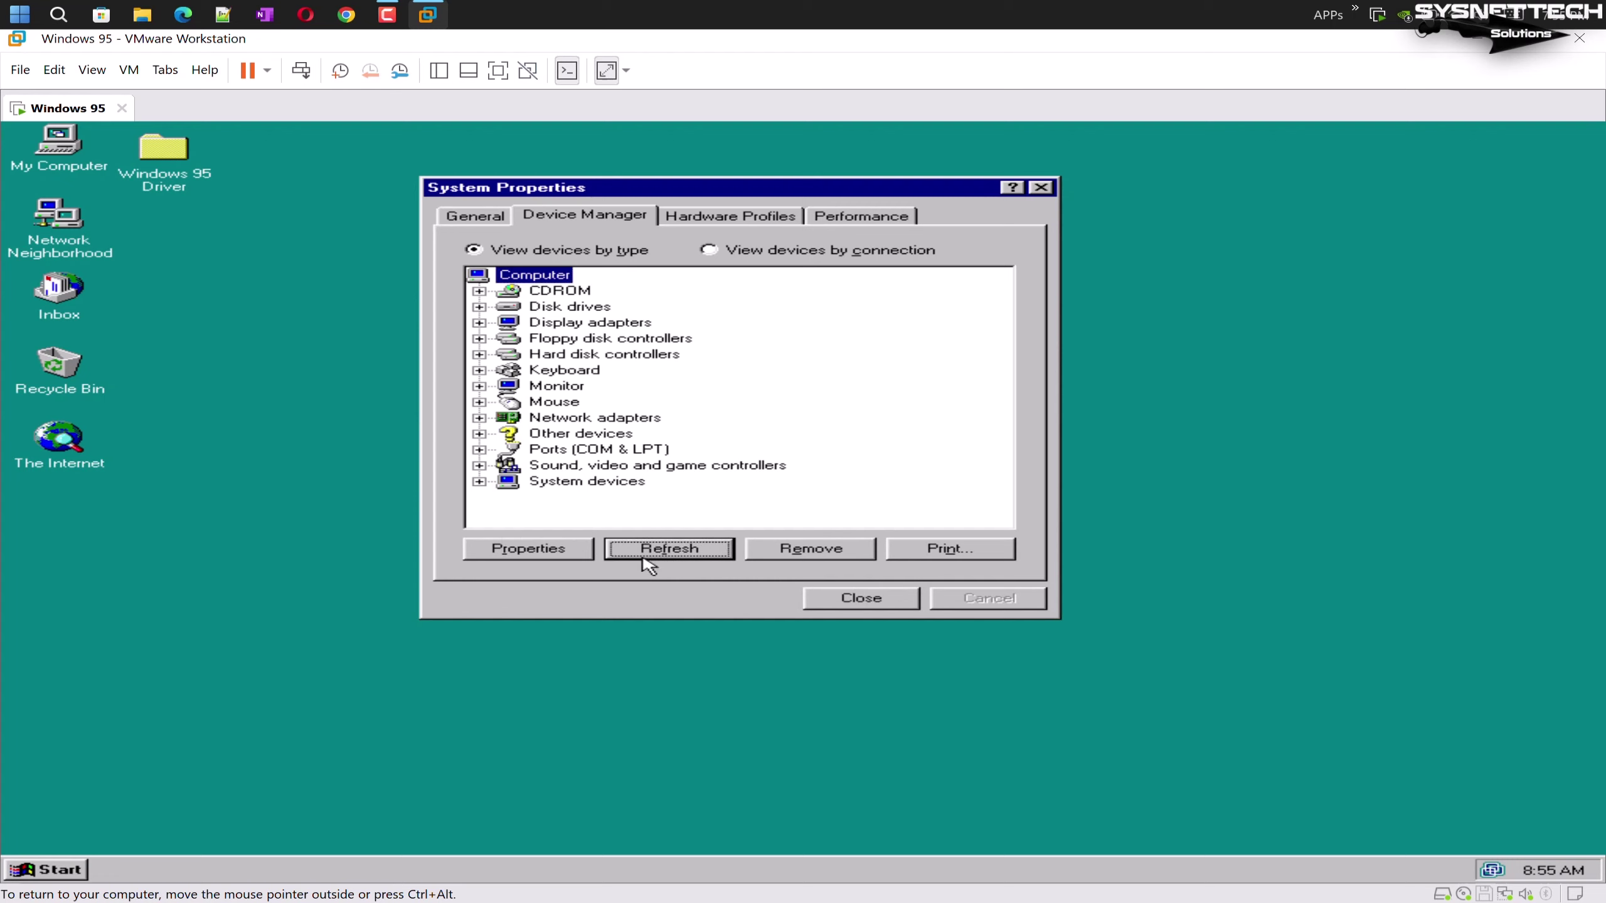
double_click(604, 435)
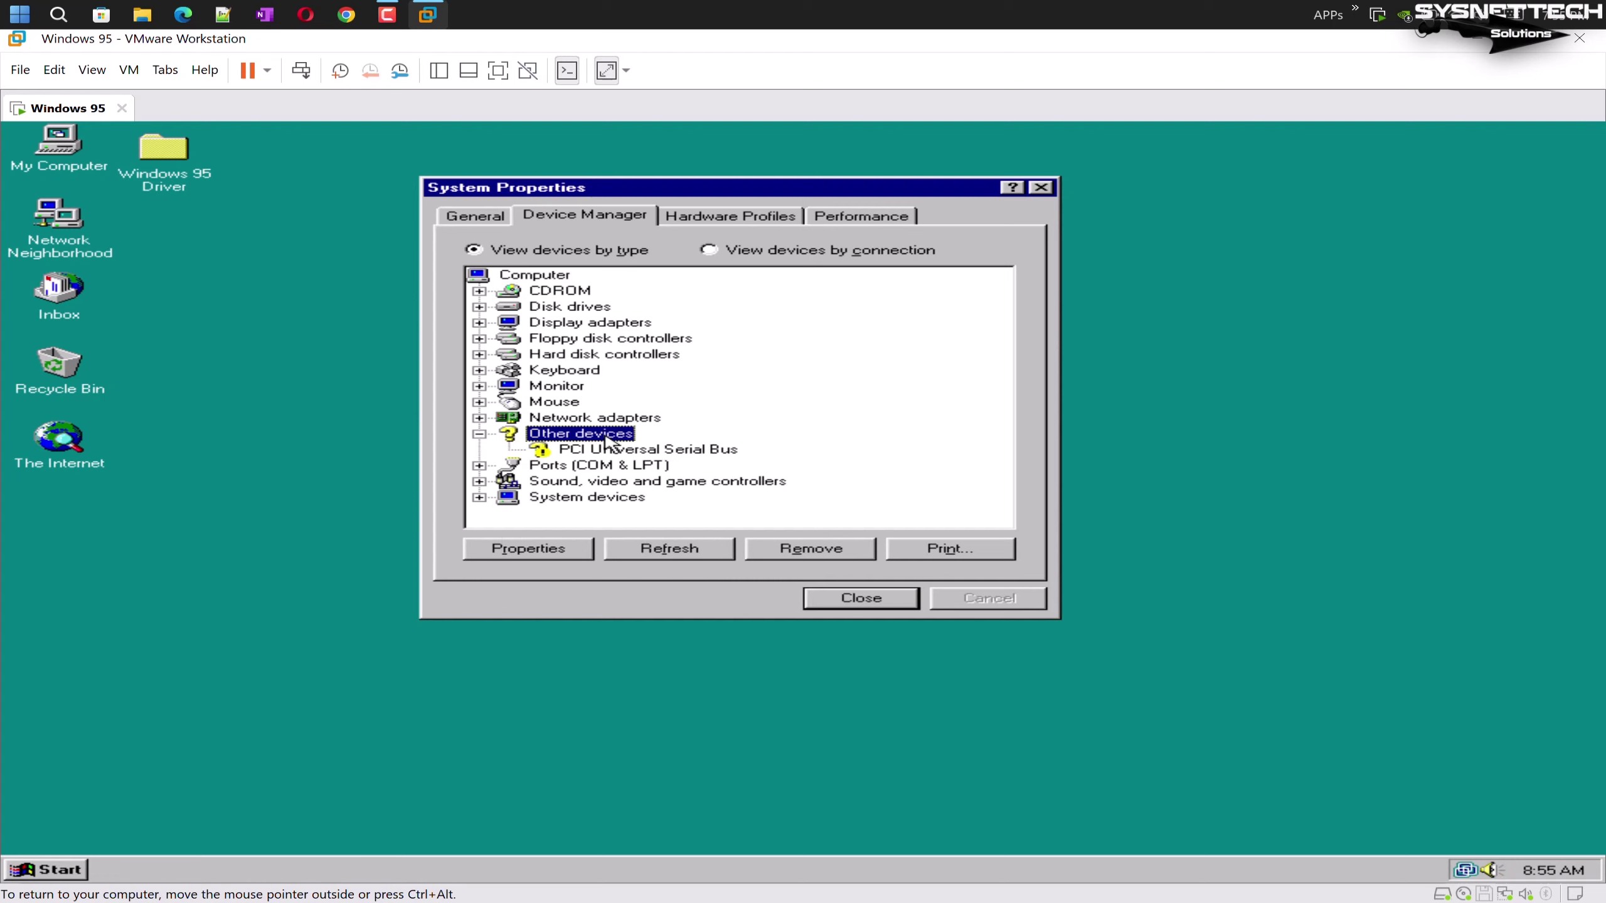
double_click(689, 482)
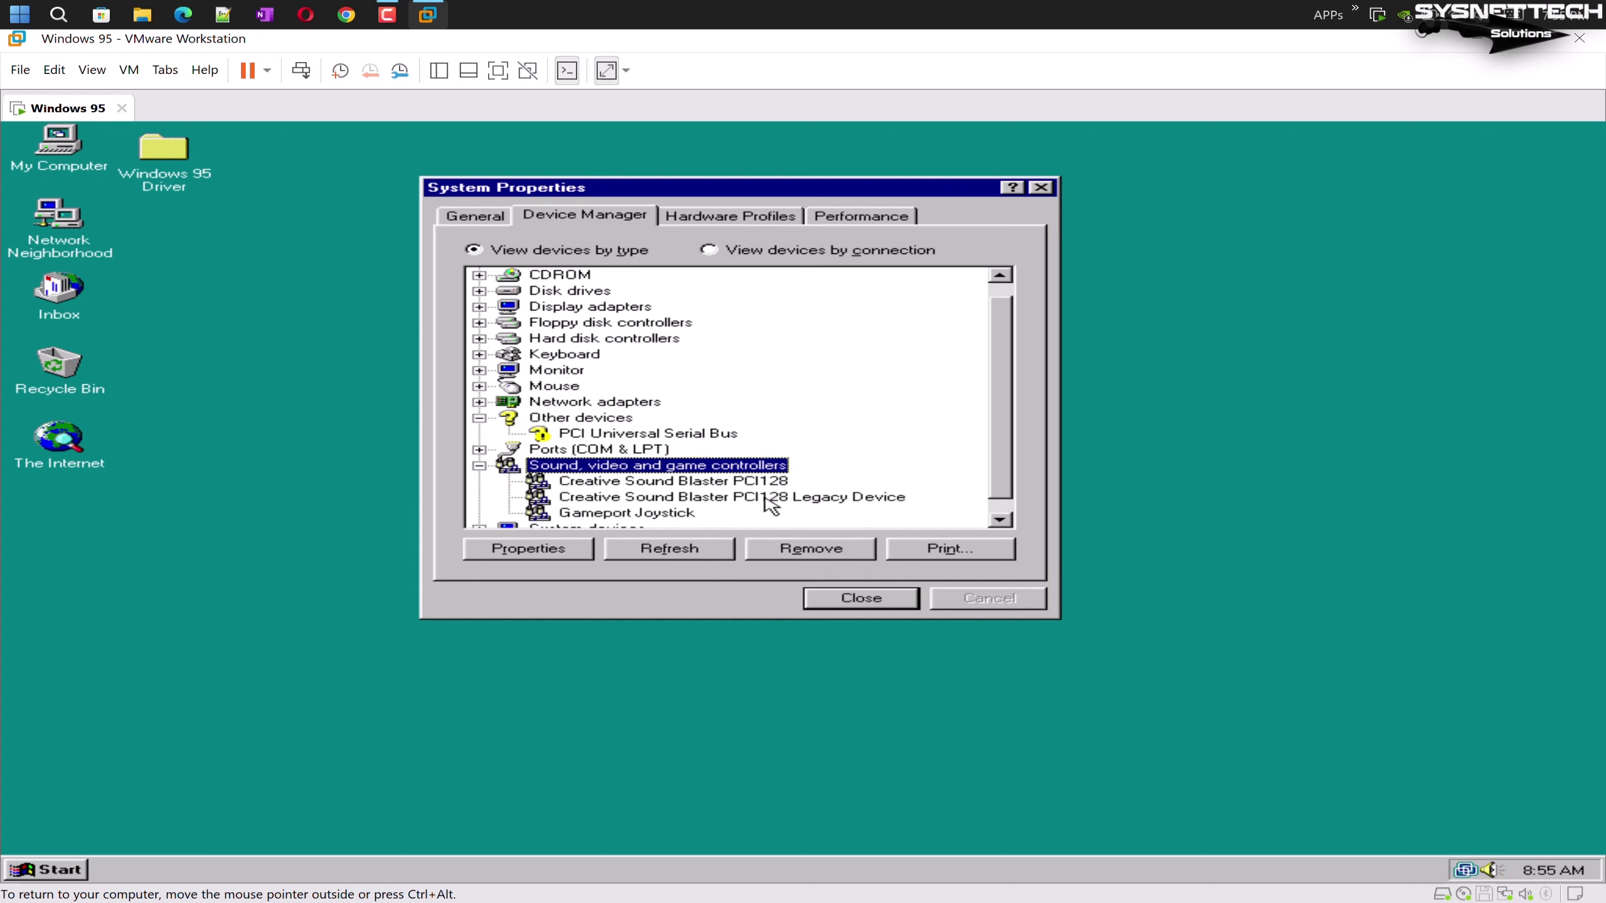
left_click(891, 599)
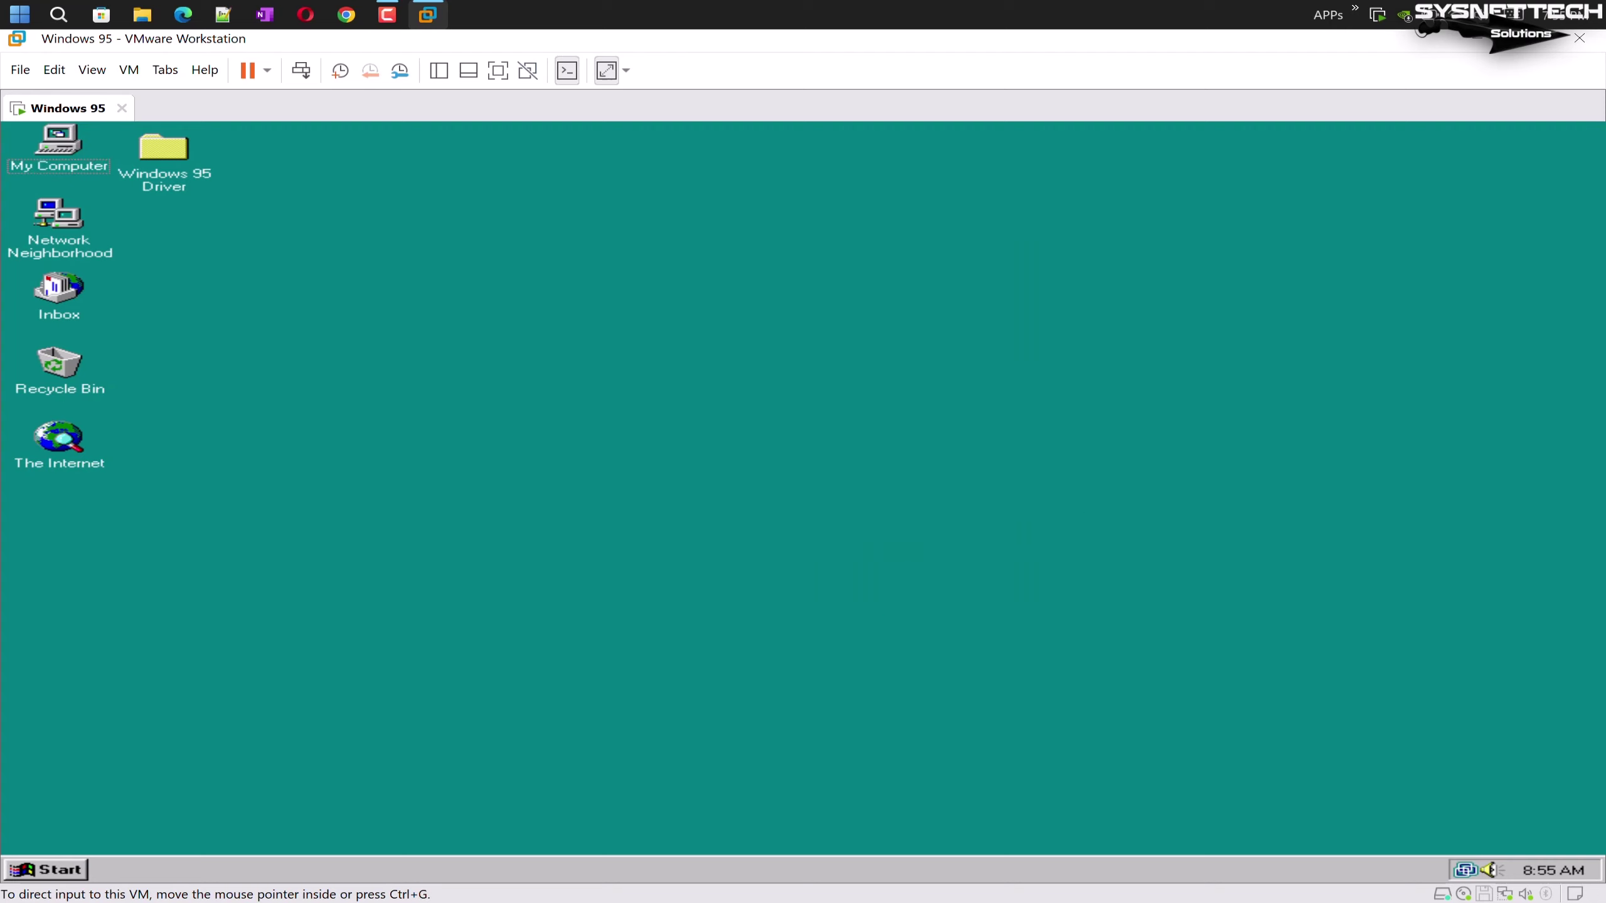
Open the Sounds properties from the Windows 95 Control Panel and move the dialog clear of the Control Panel icons
left_click(63, 872)
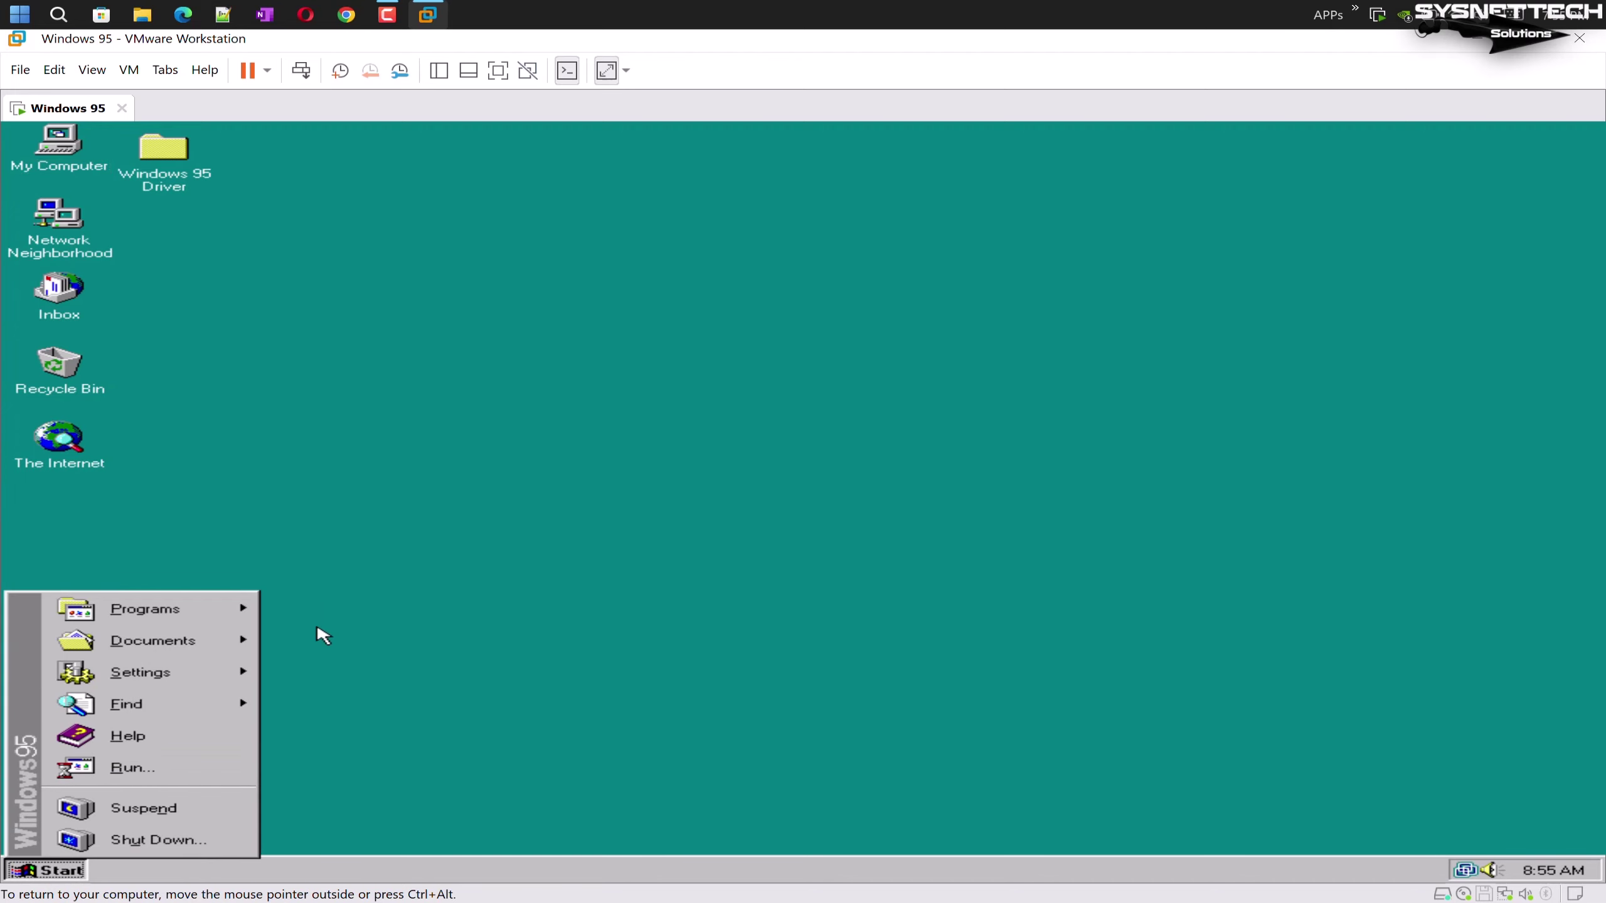
mouse_move(169, 691)
left_click(297, 671)
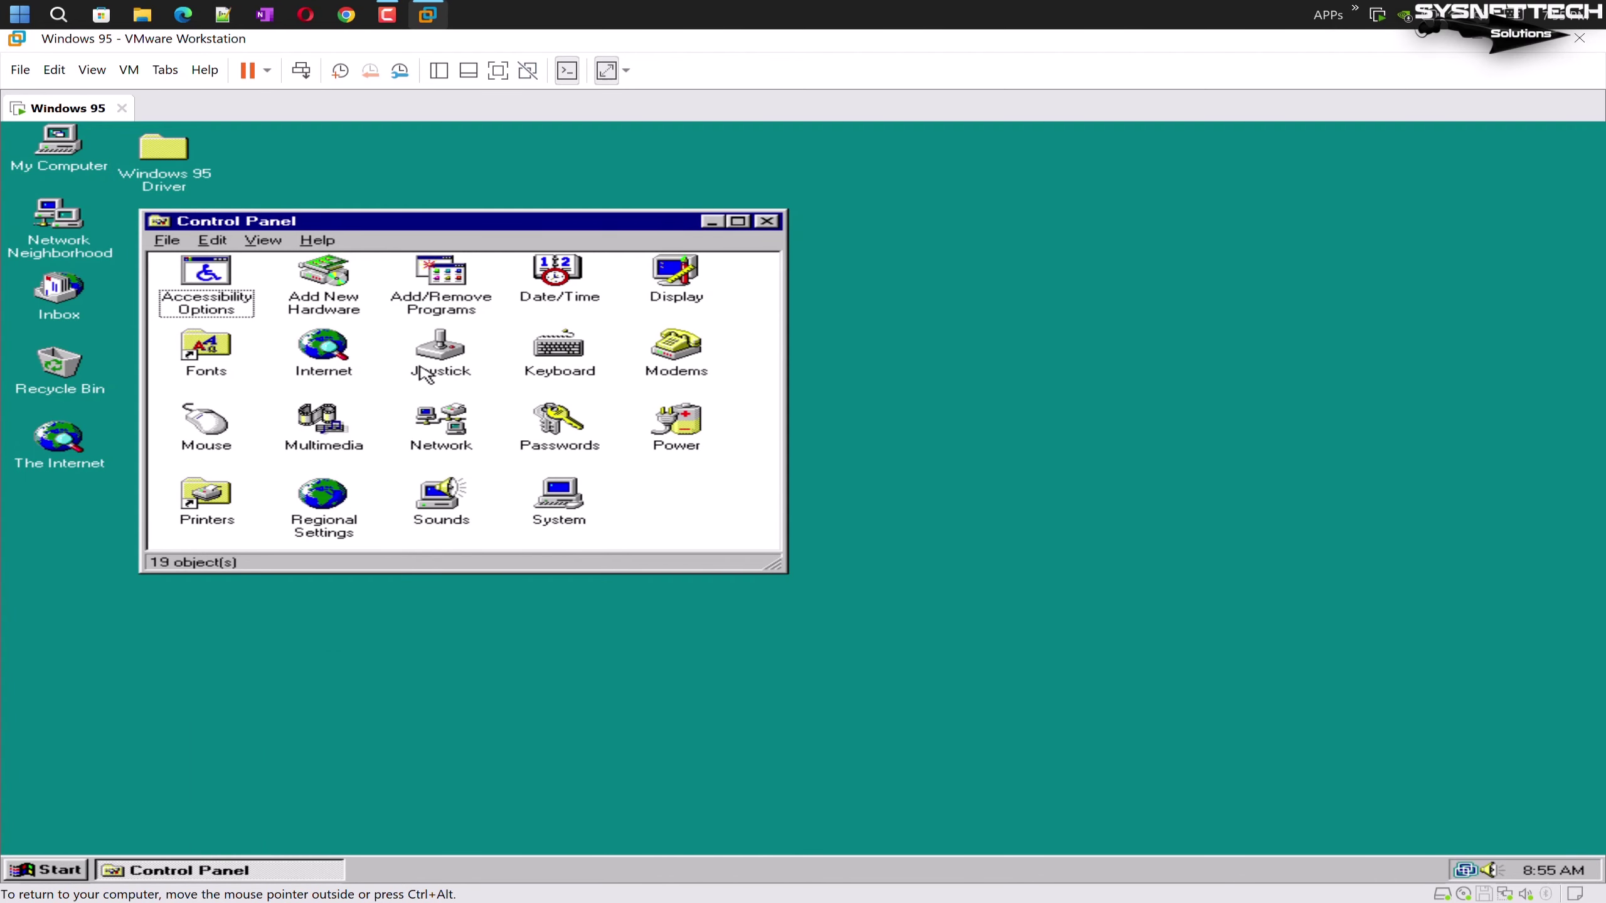
left_click(328, 436)
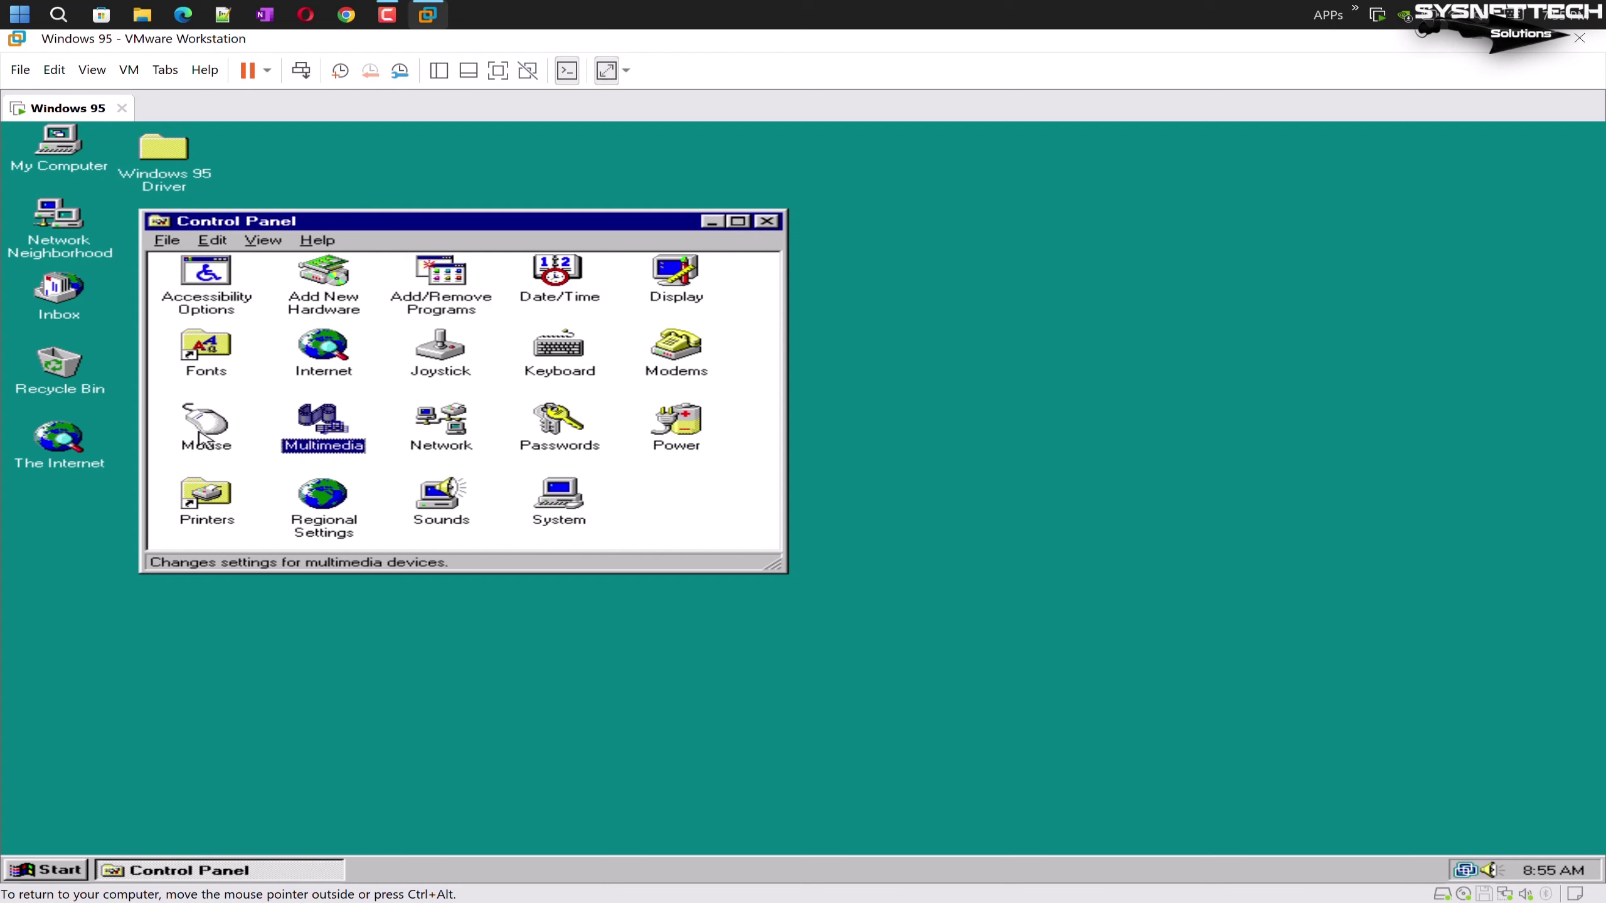
key("Left")
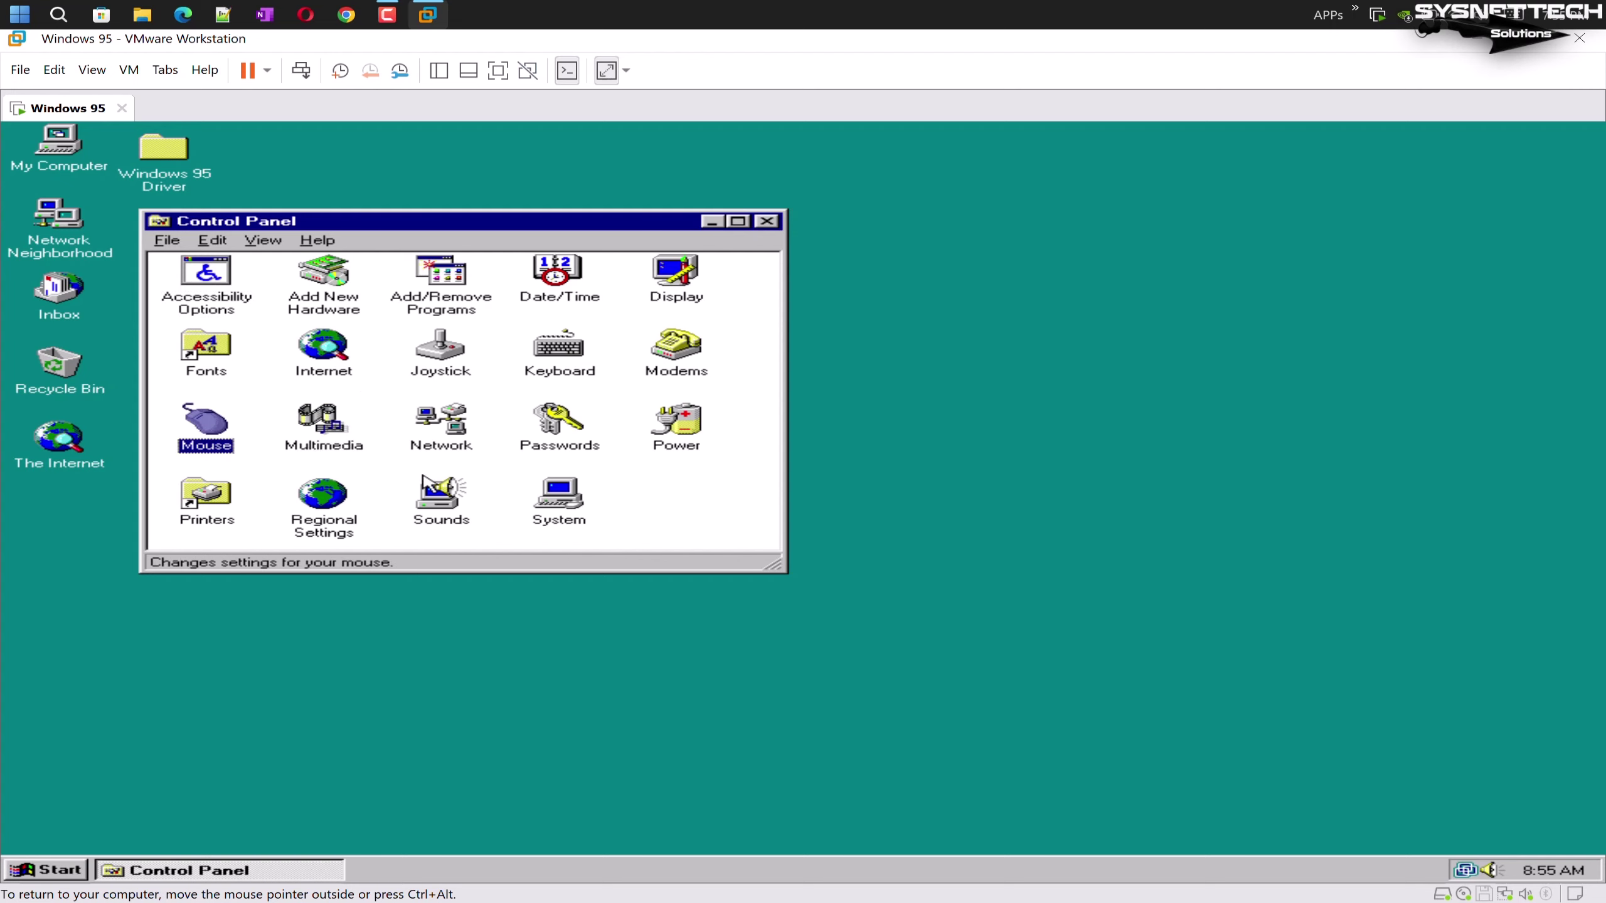
double_click(439, 497)
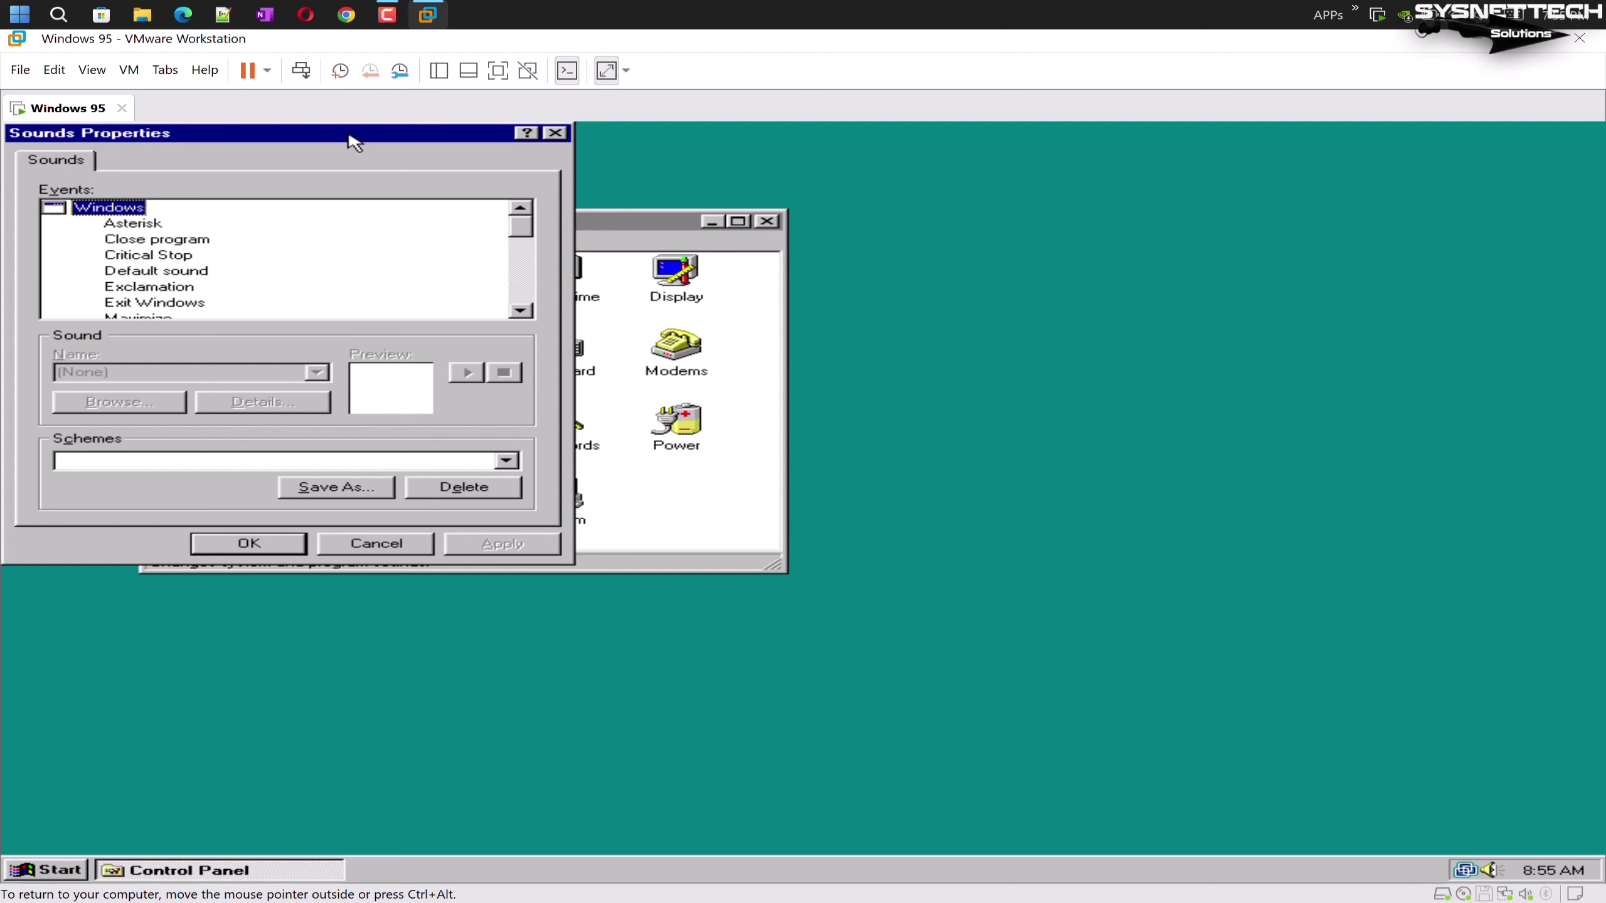
left_click_drag(351, 143, 866, 180)
Play and stop The Microsoft Sound assigned to the Start Windows event, and close Sounds Properties and Control Panel
left_click_drag(1033, 293, 1031, 311)
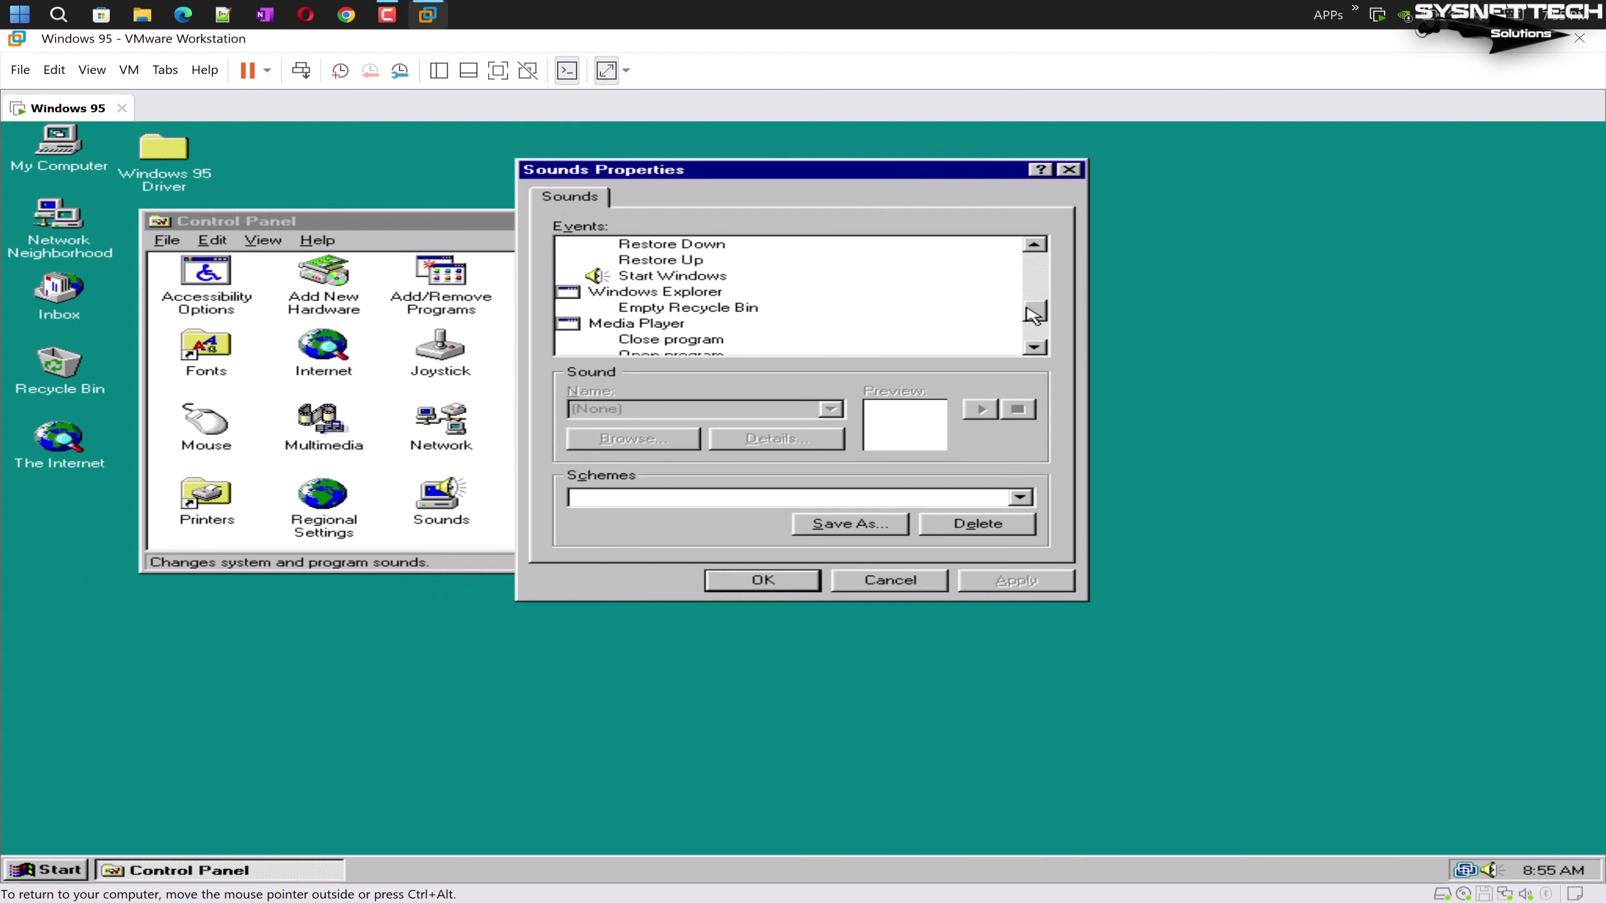
left_click(680, 279)
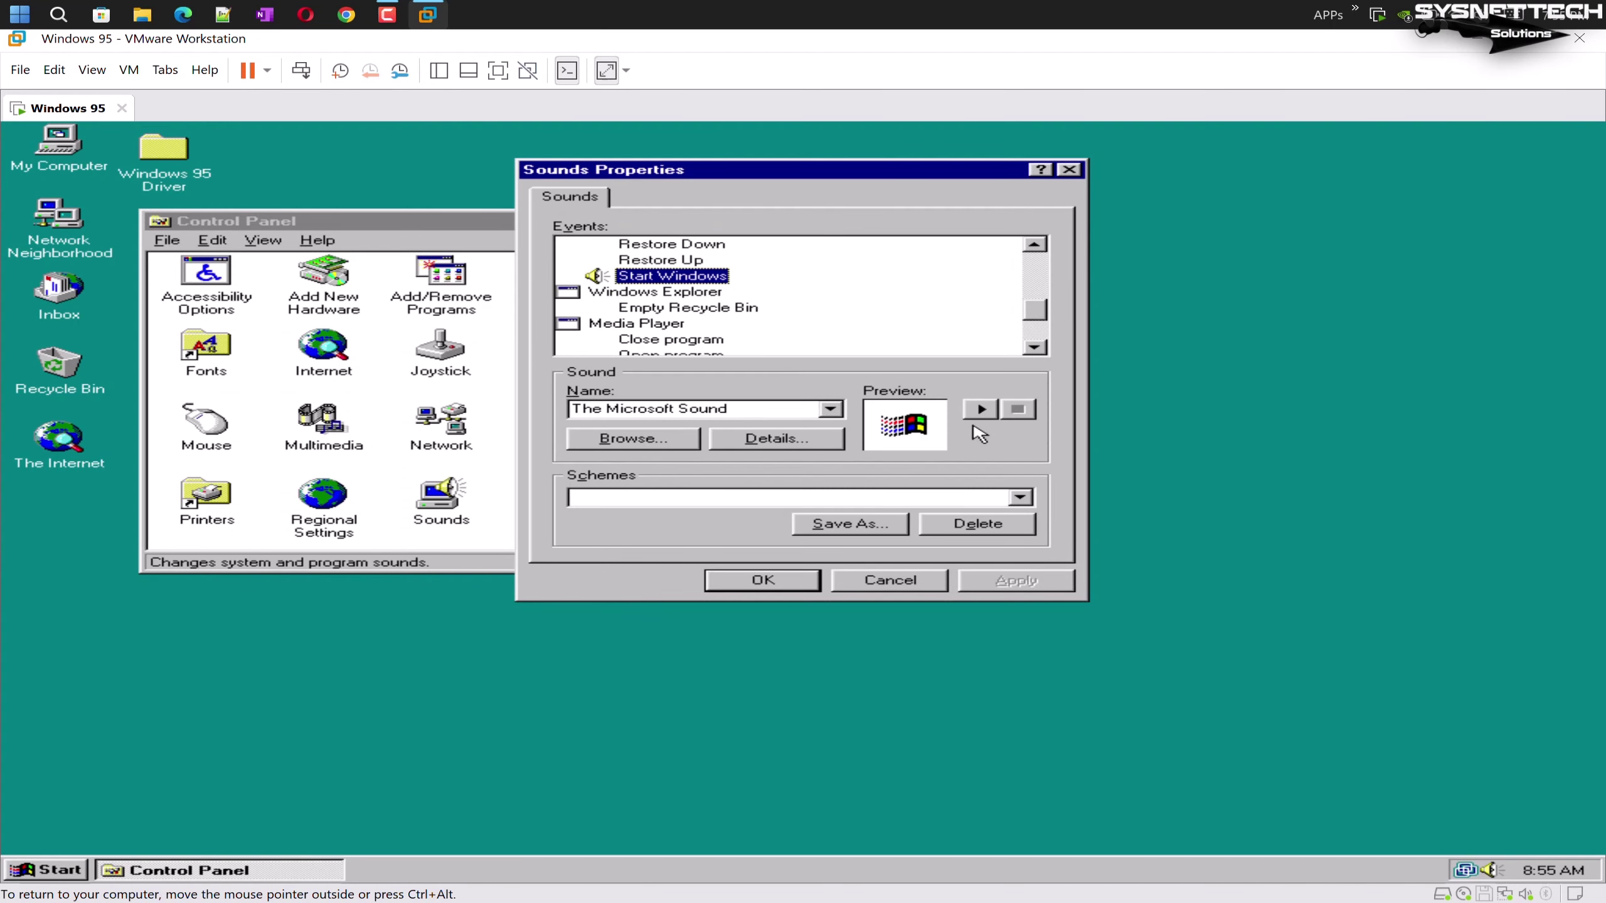
left_click(981, 409)
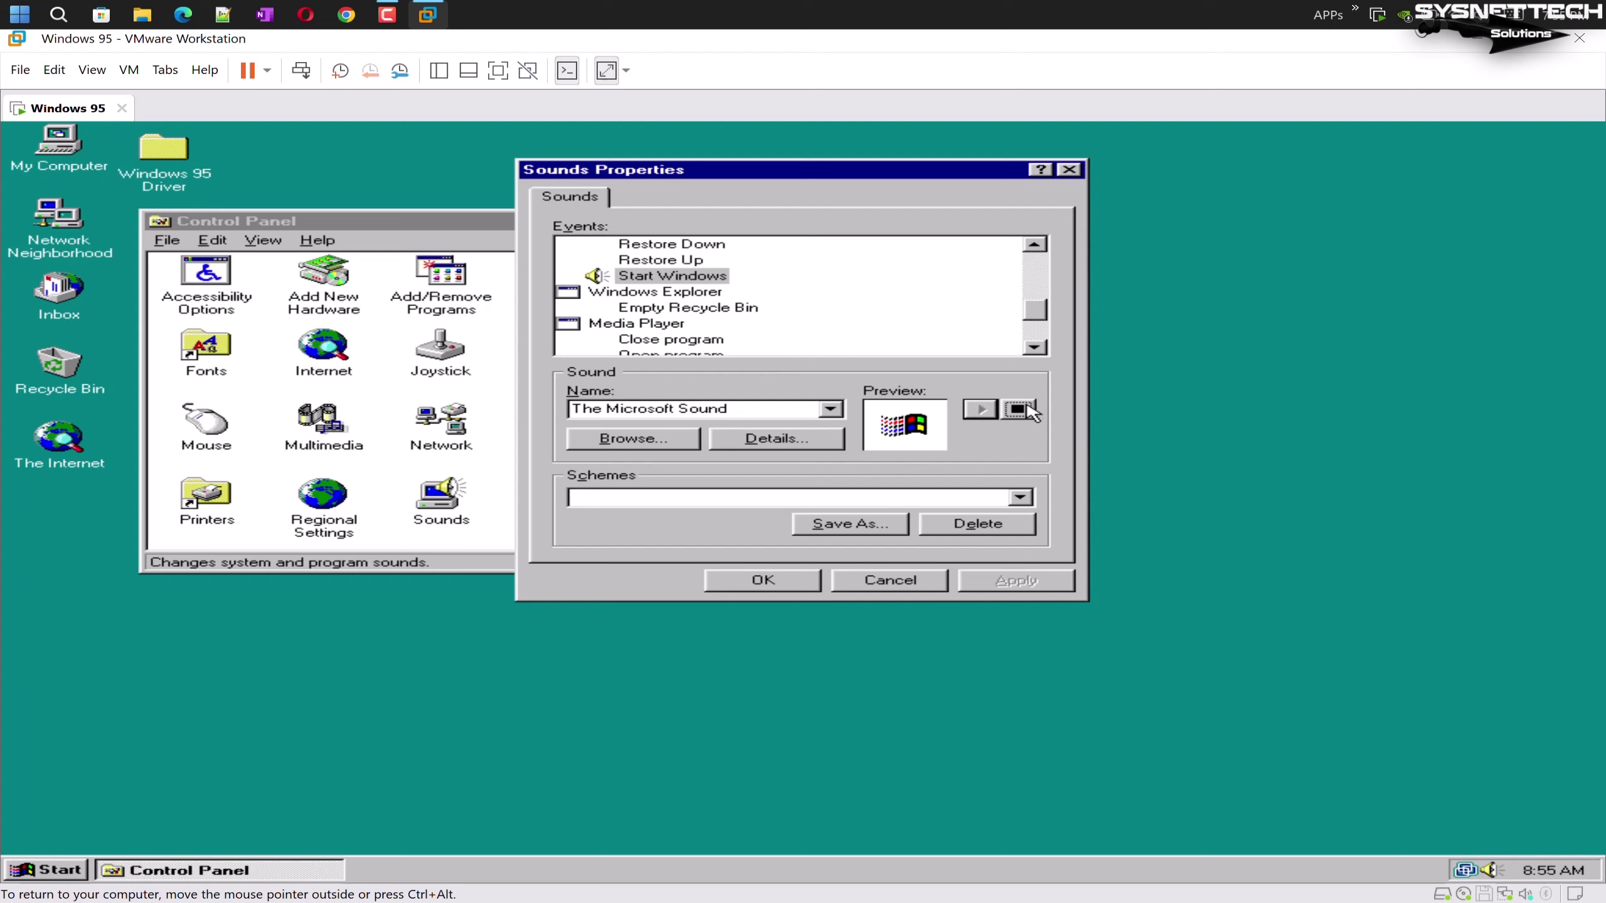
left_click(1025, 409)
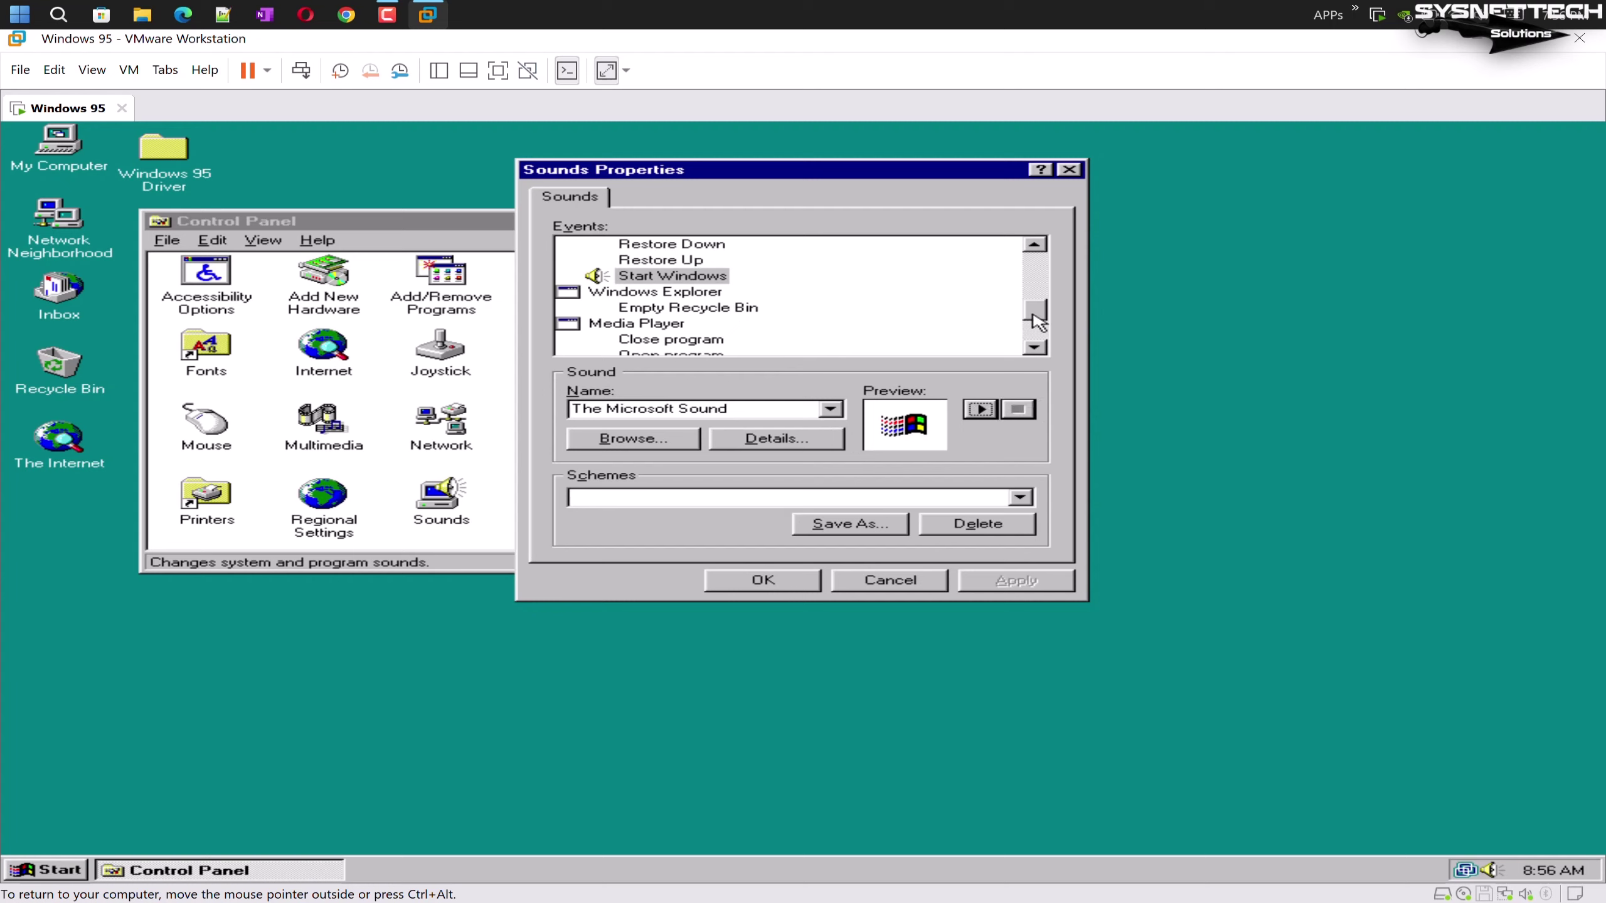
left_click(1069, 169)
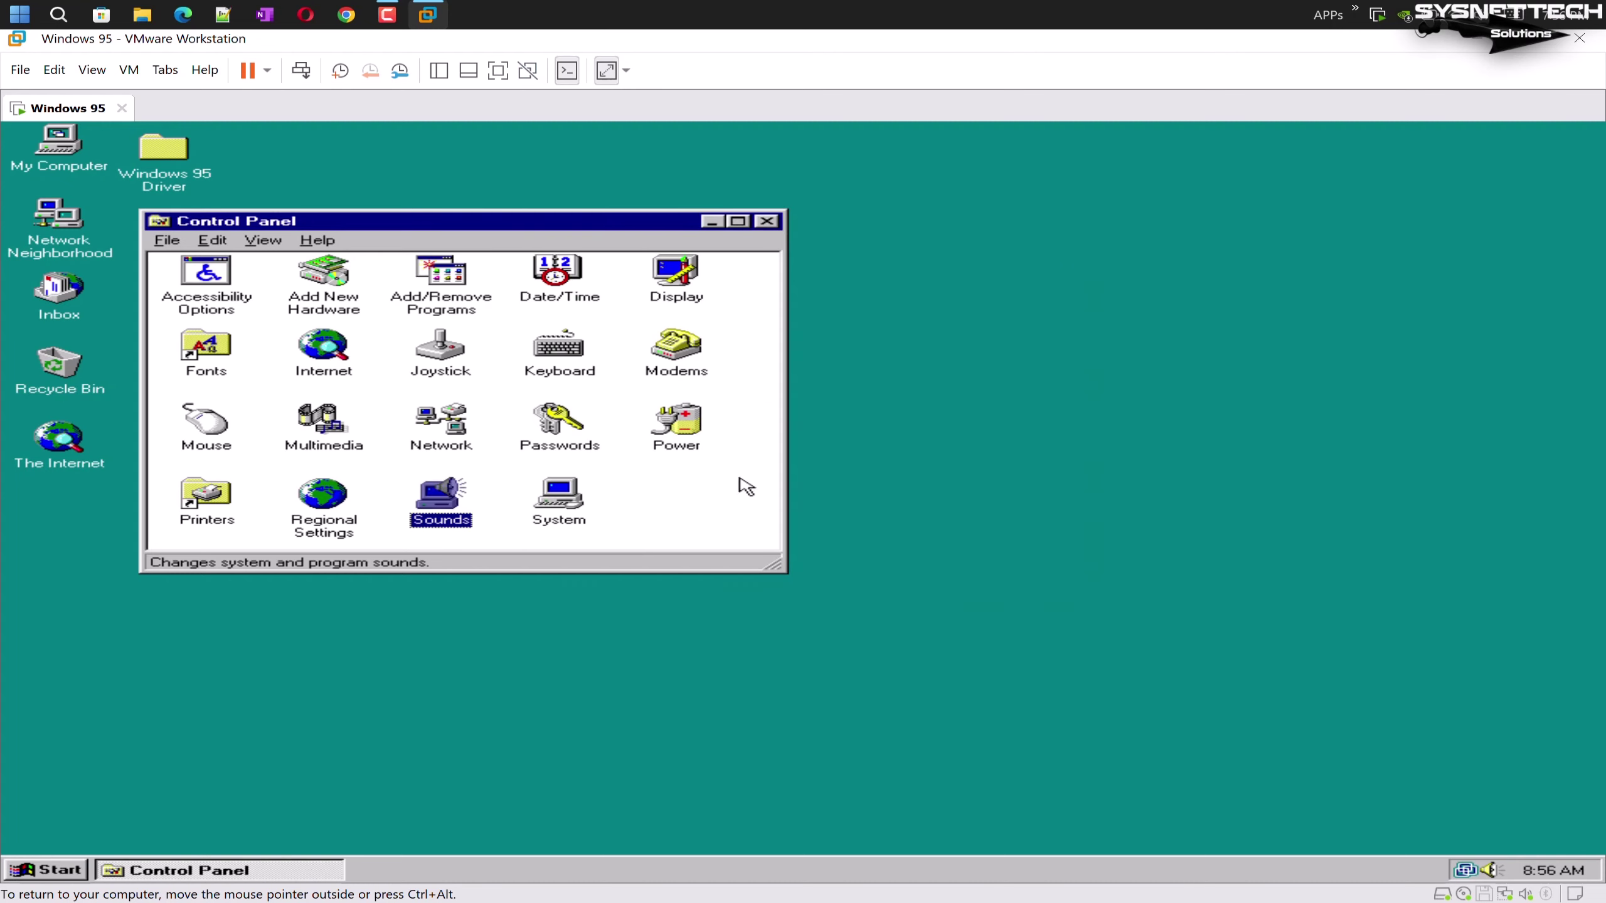
left_click(727, 514)
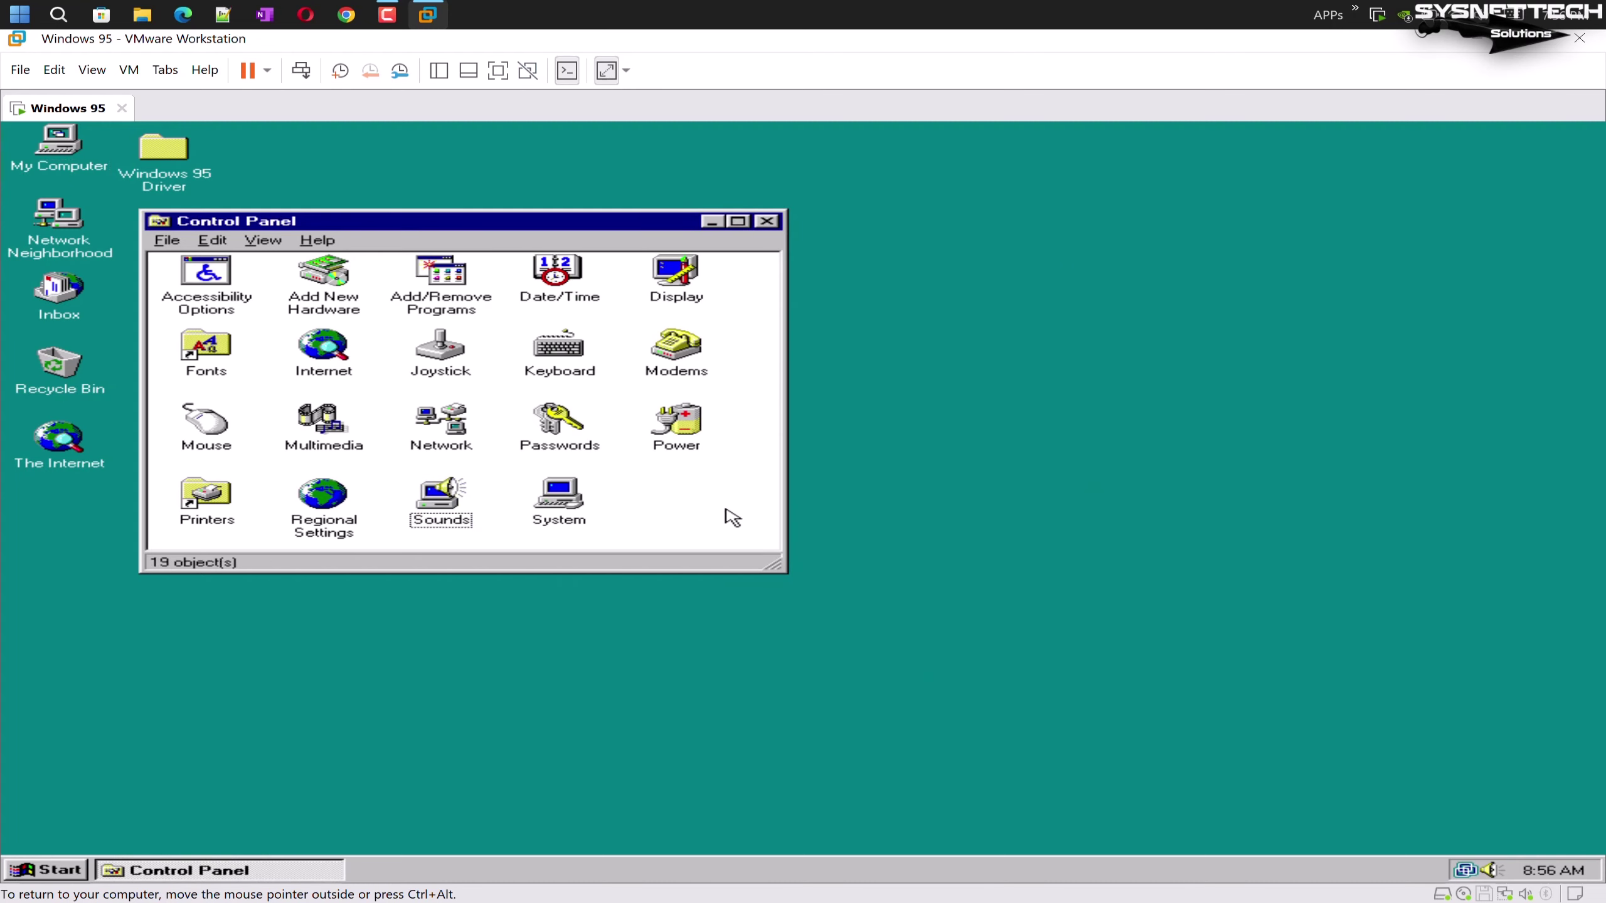
key("alt+F4")
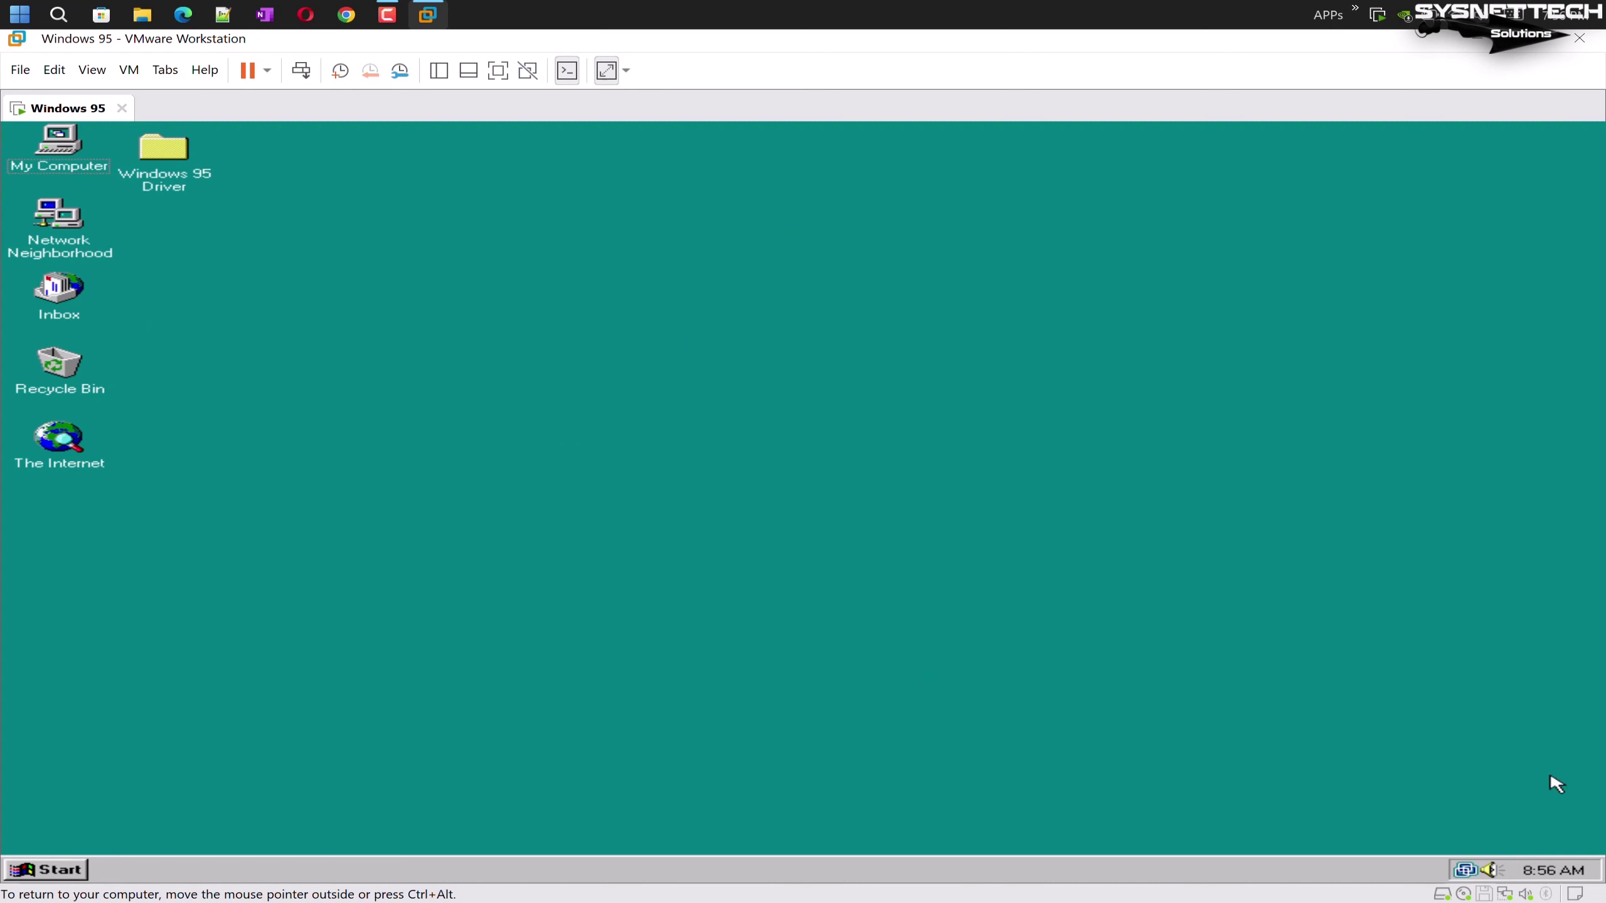
Open Audio Properties from the taskbar volume control, check the preferred playback and recording devices, and close the dialog
right_click(1493, 873)
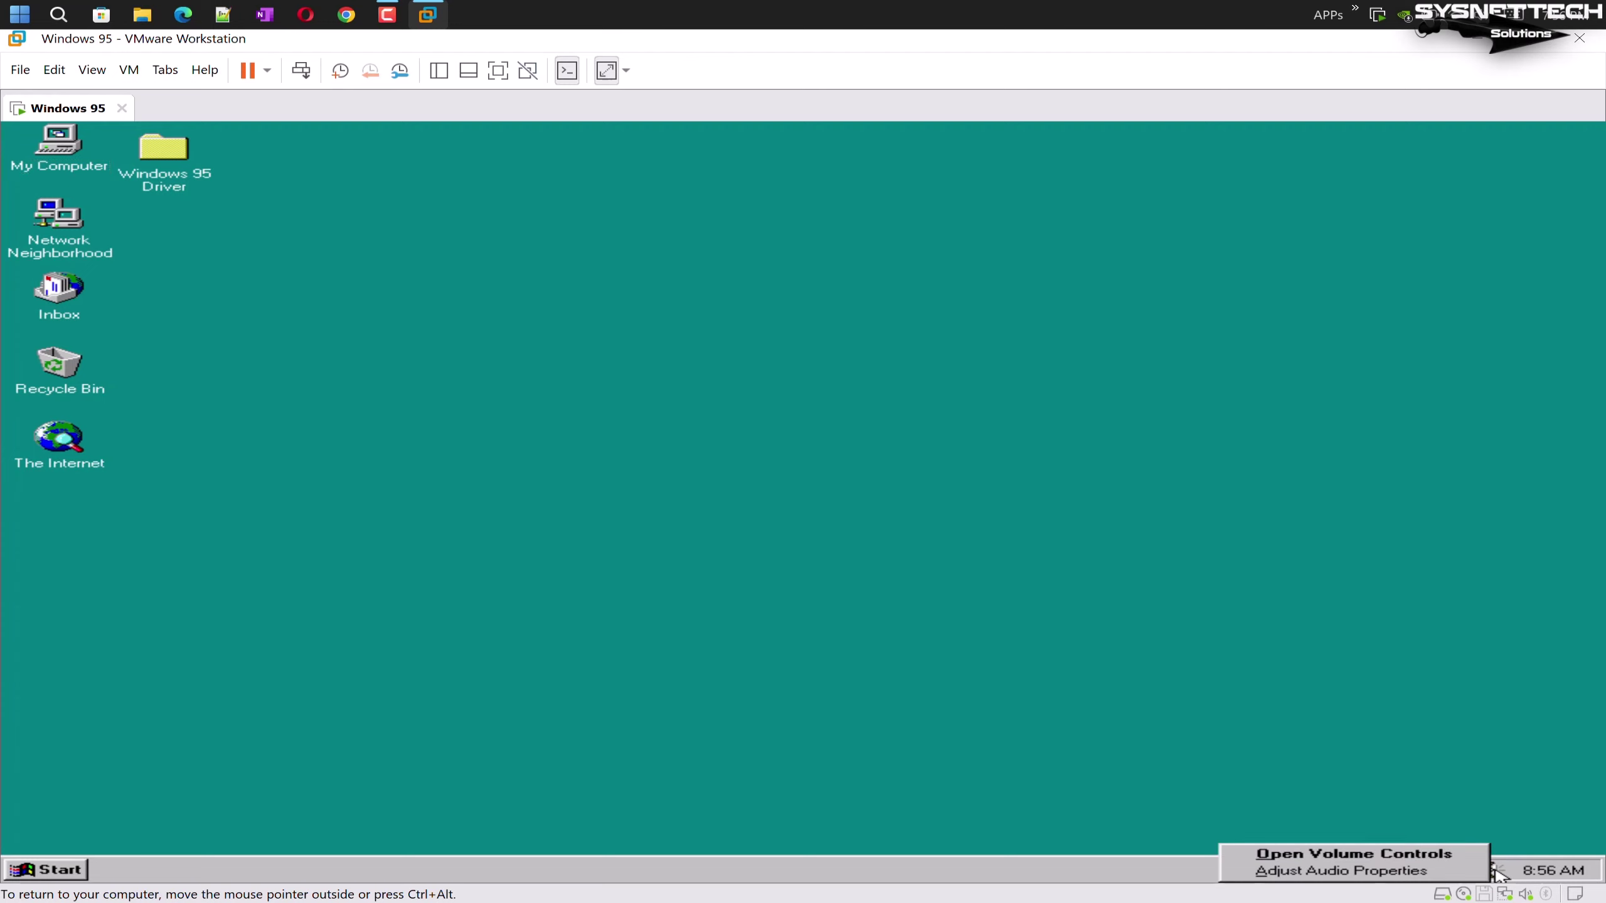
left_click(1477, 871)
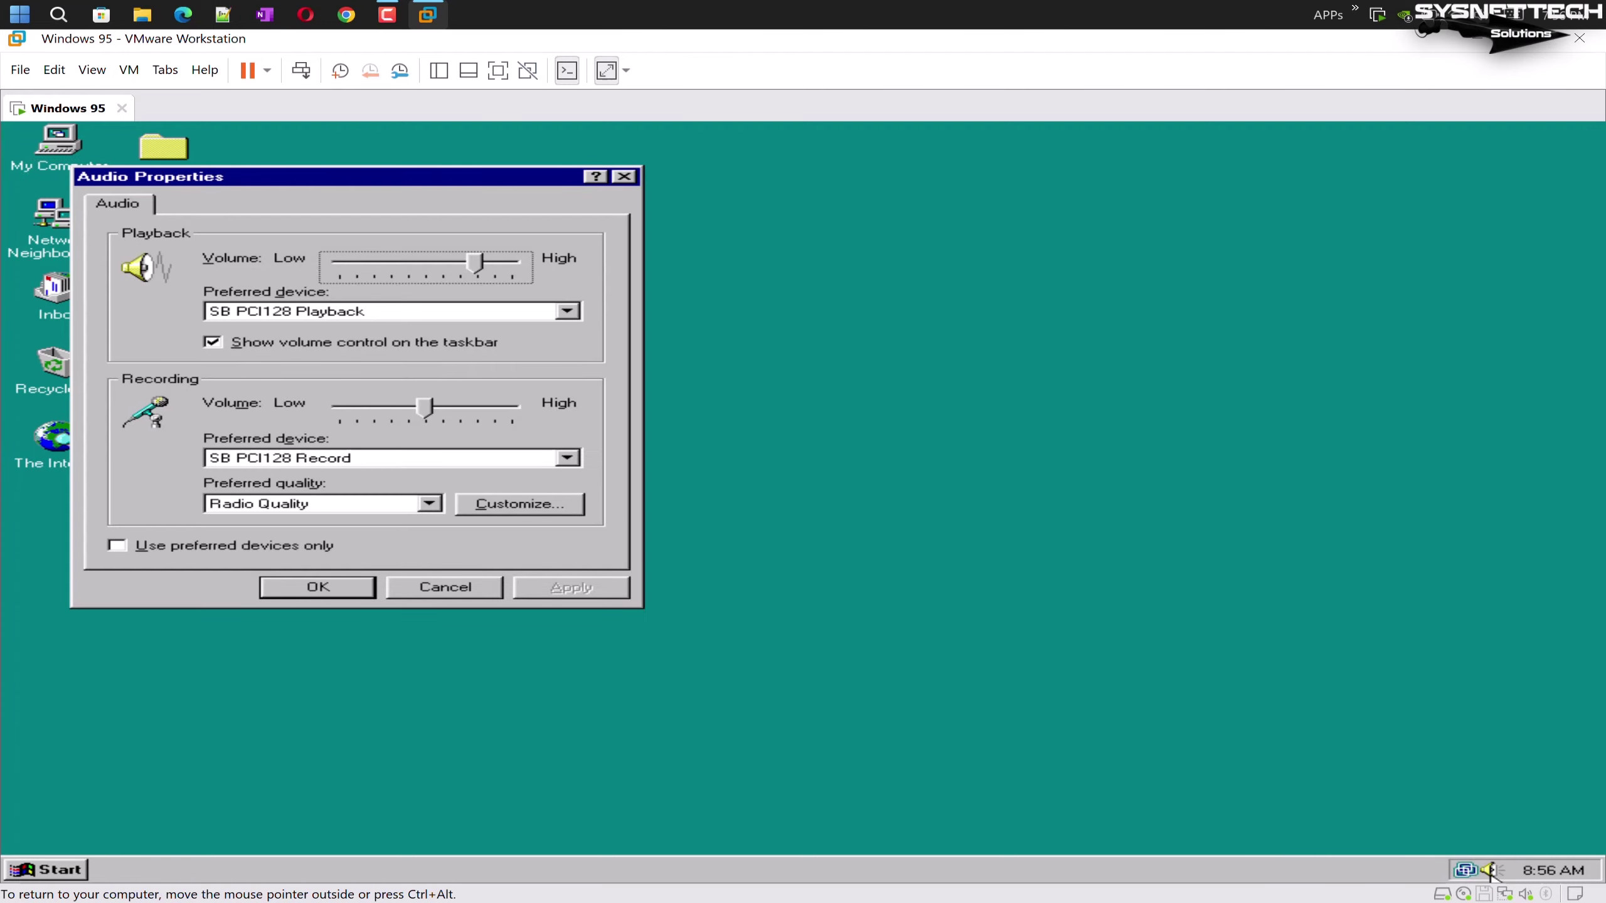
right_click(1492, 872)
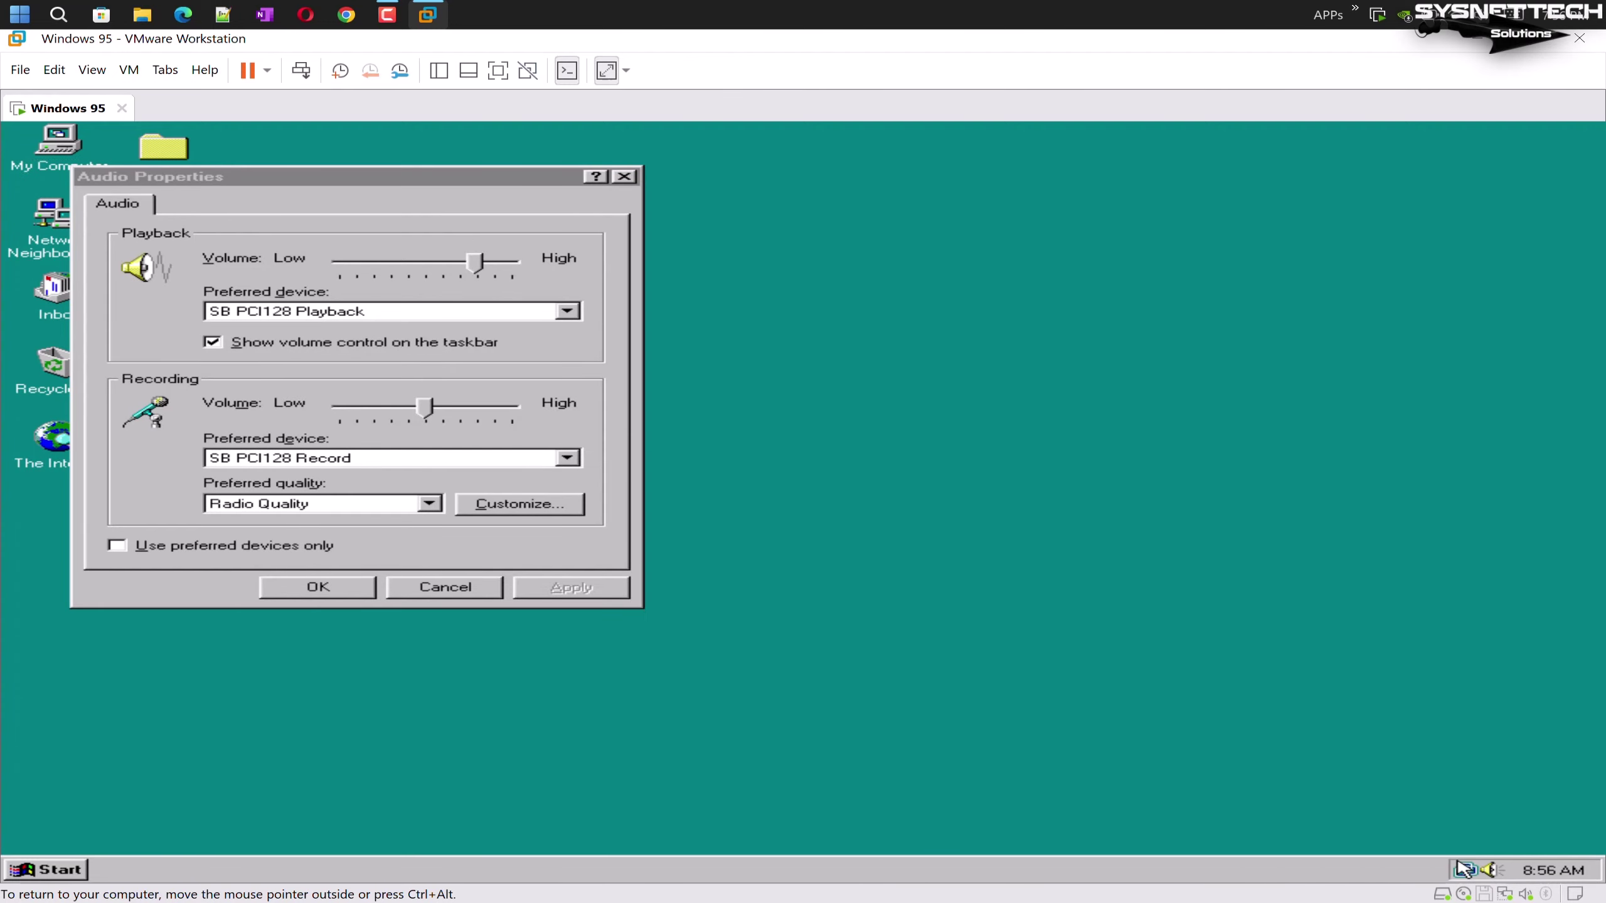
left_click_drag(433, 176, 805, 204)
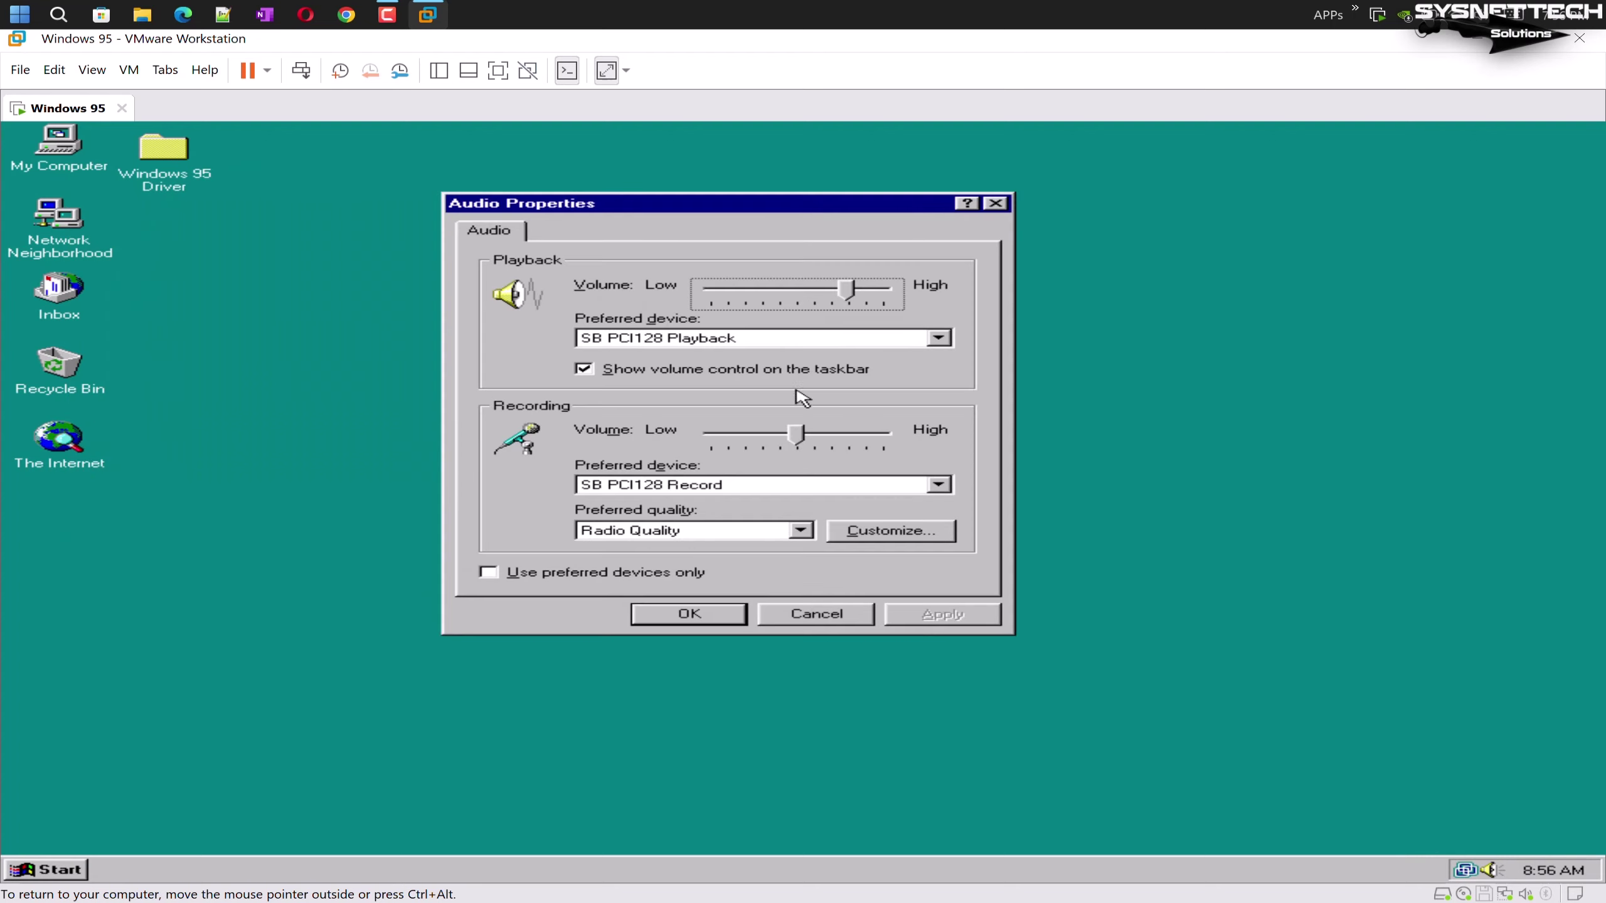
left_click(996, 204)
left_click_drag(1020, 259, 728, 617)
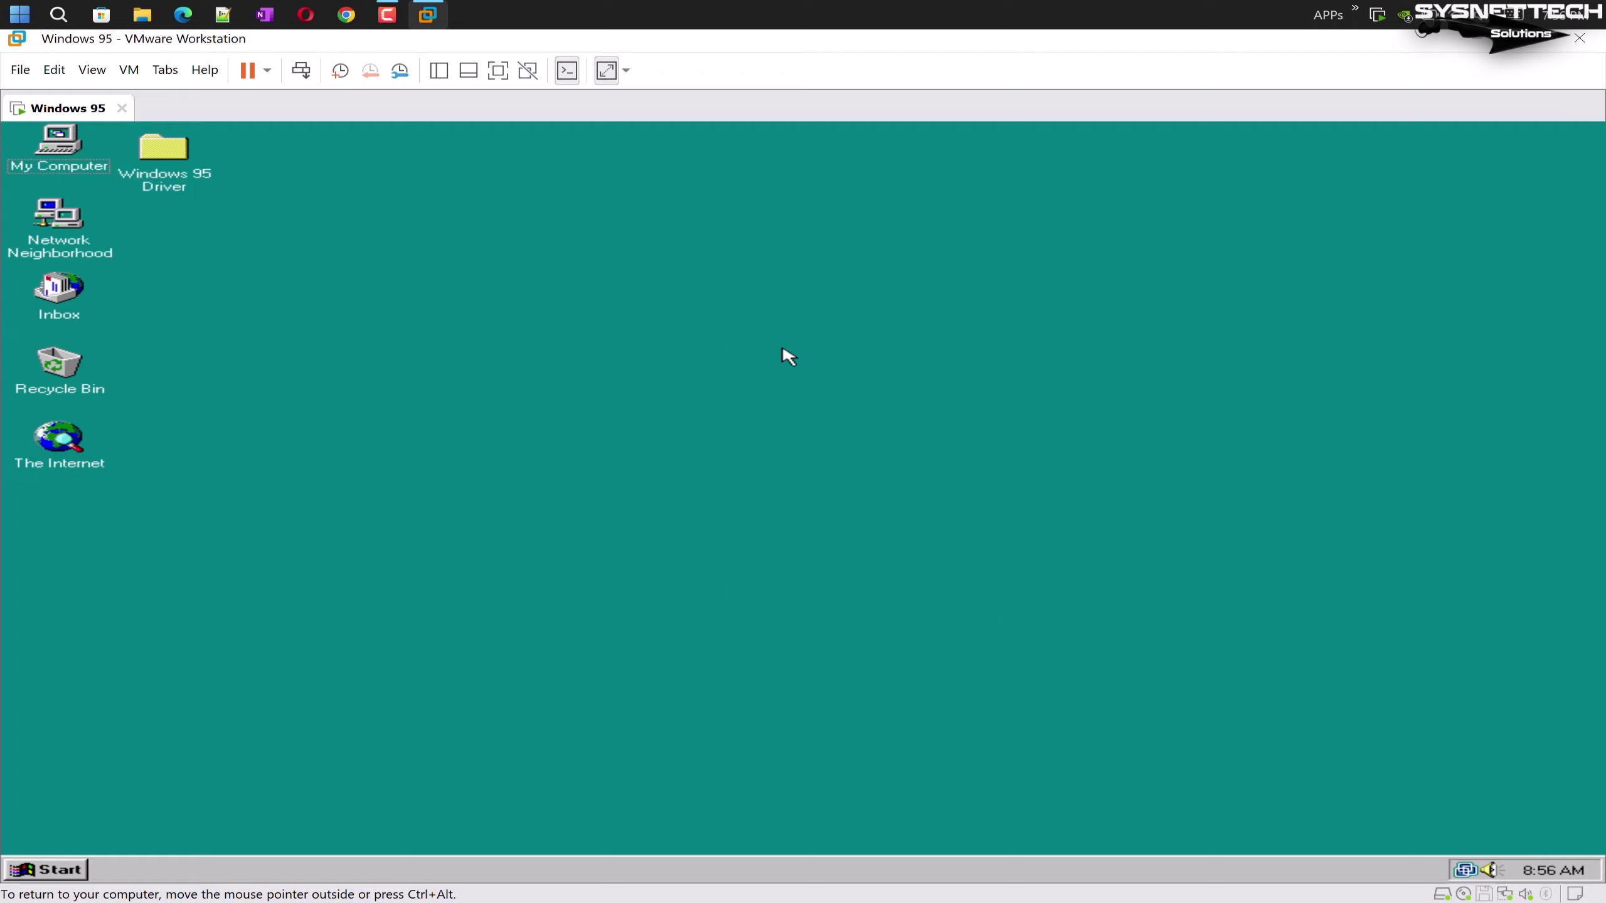
Open the Windows 95 Driver, USB Driver and Xusbsupp folders and arrange their windows side by side
right_click(61, 136)
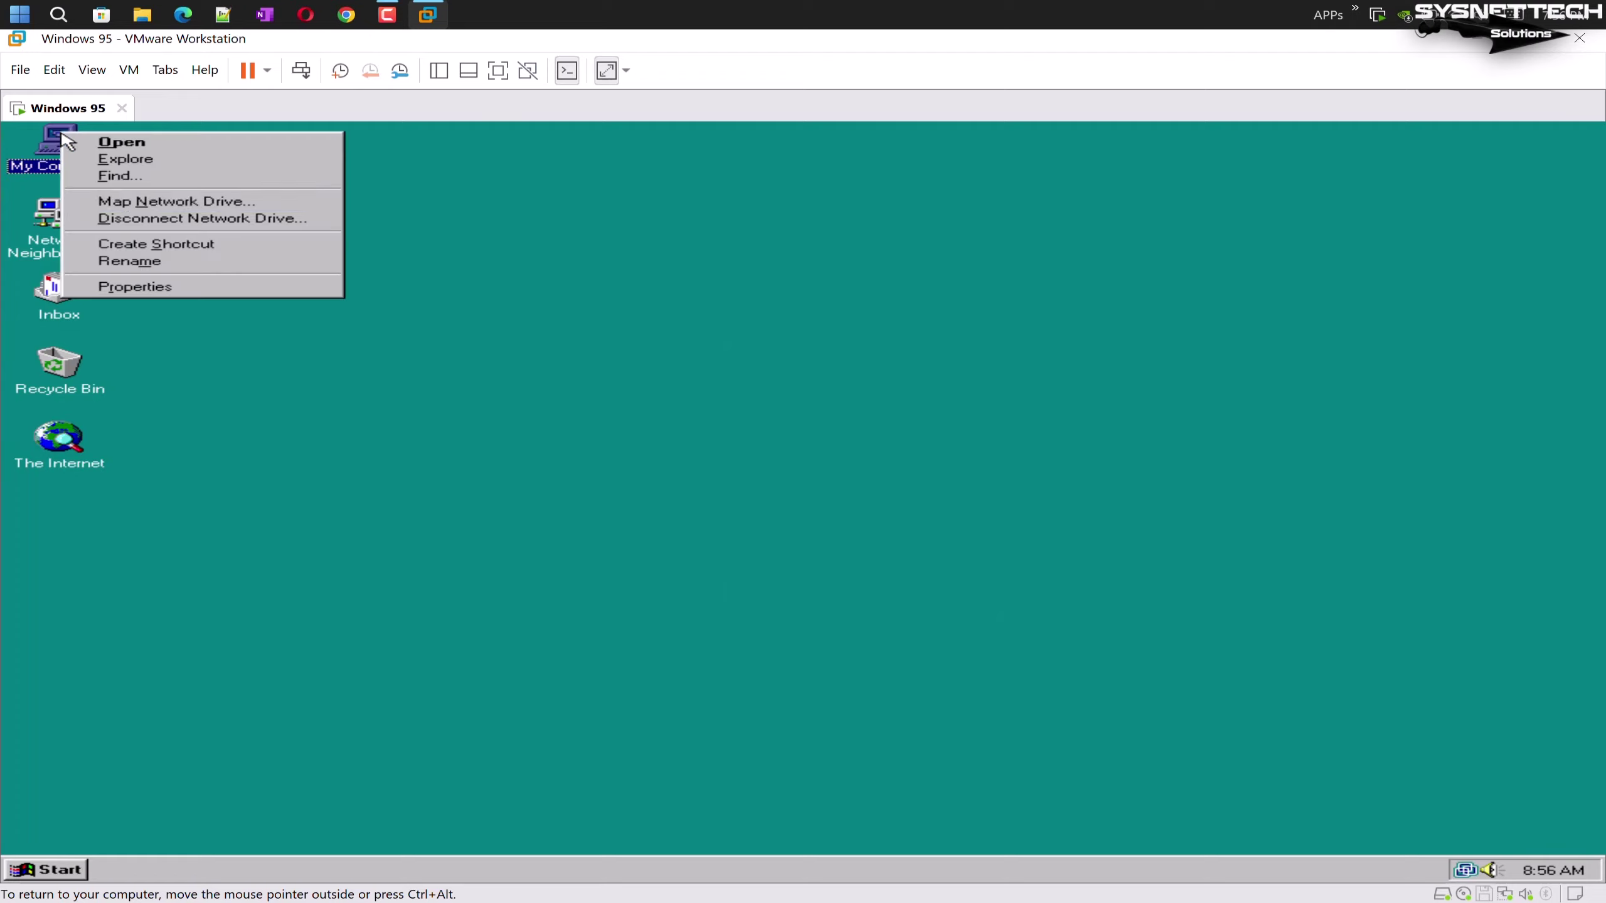
key("Escape")
double_click(183, 163)
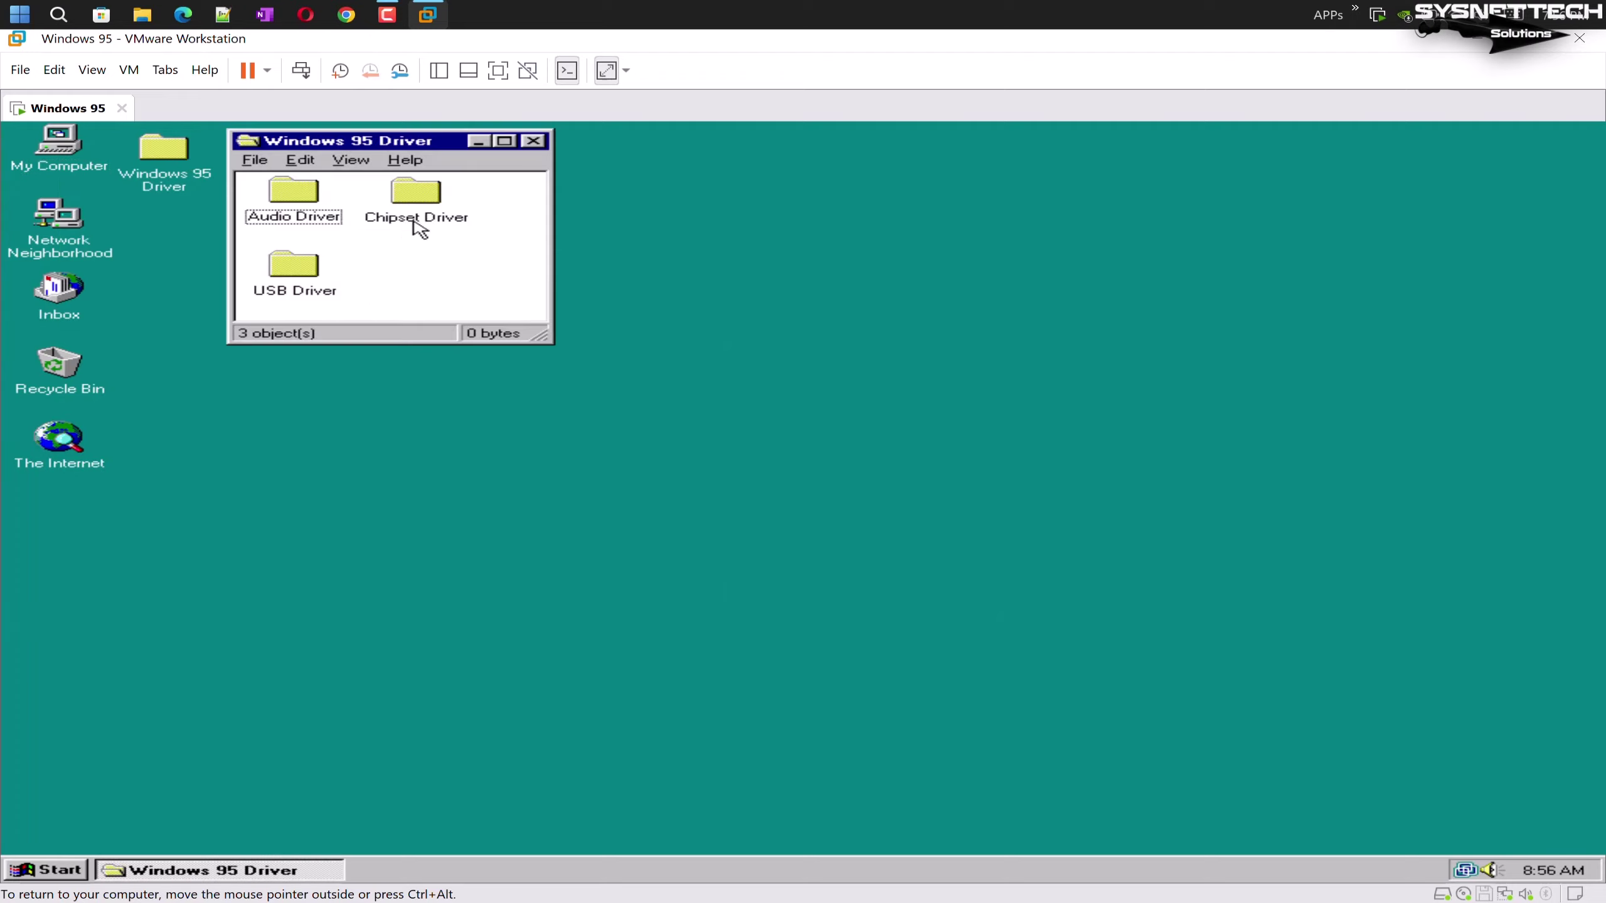
left_click(306, 259)
double_click(307, 259)
left_click_drag(310, 229, 735, 143)
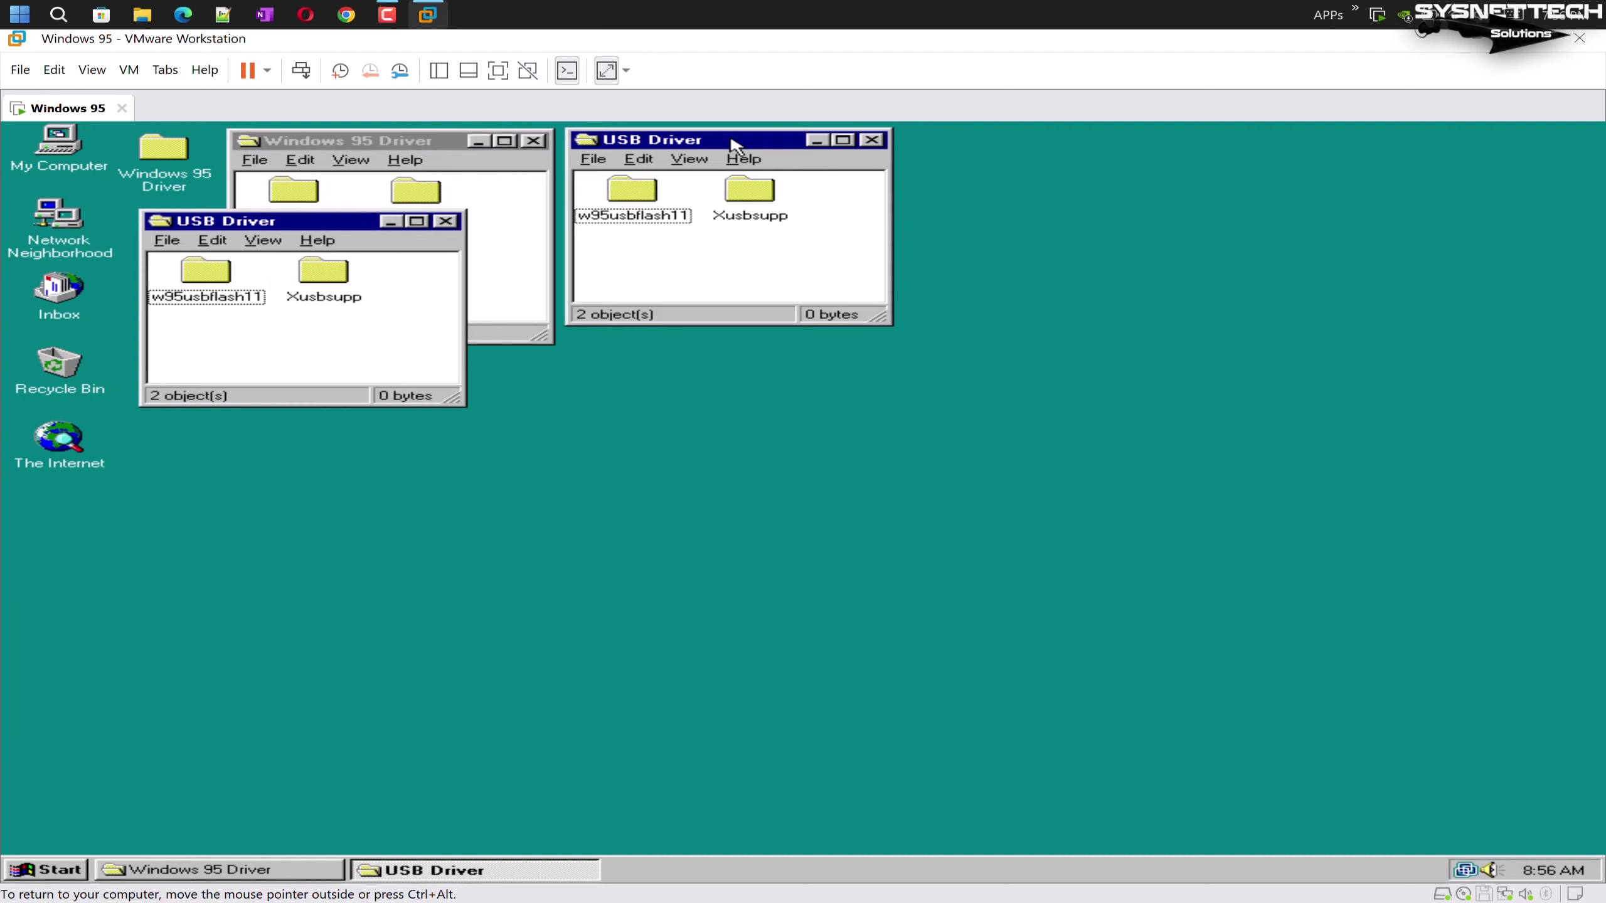
double_click(777, 202)
left_click_drag(330, 247, 1073, 163)
Run the Xusbsupp installer, accept installing the eXtended USB Supplement, and acknowledge the closing dialogs to restart Windows 95
left_click(974, 225)
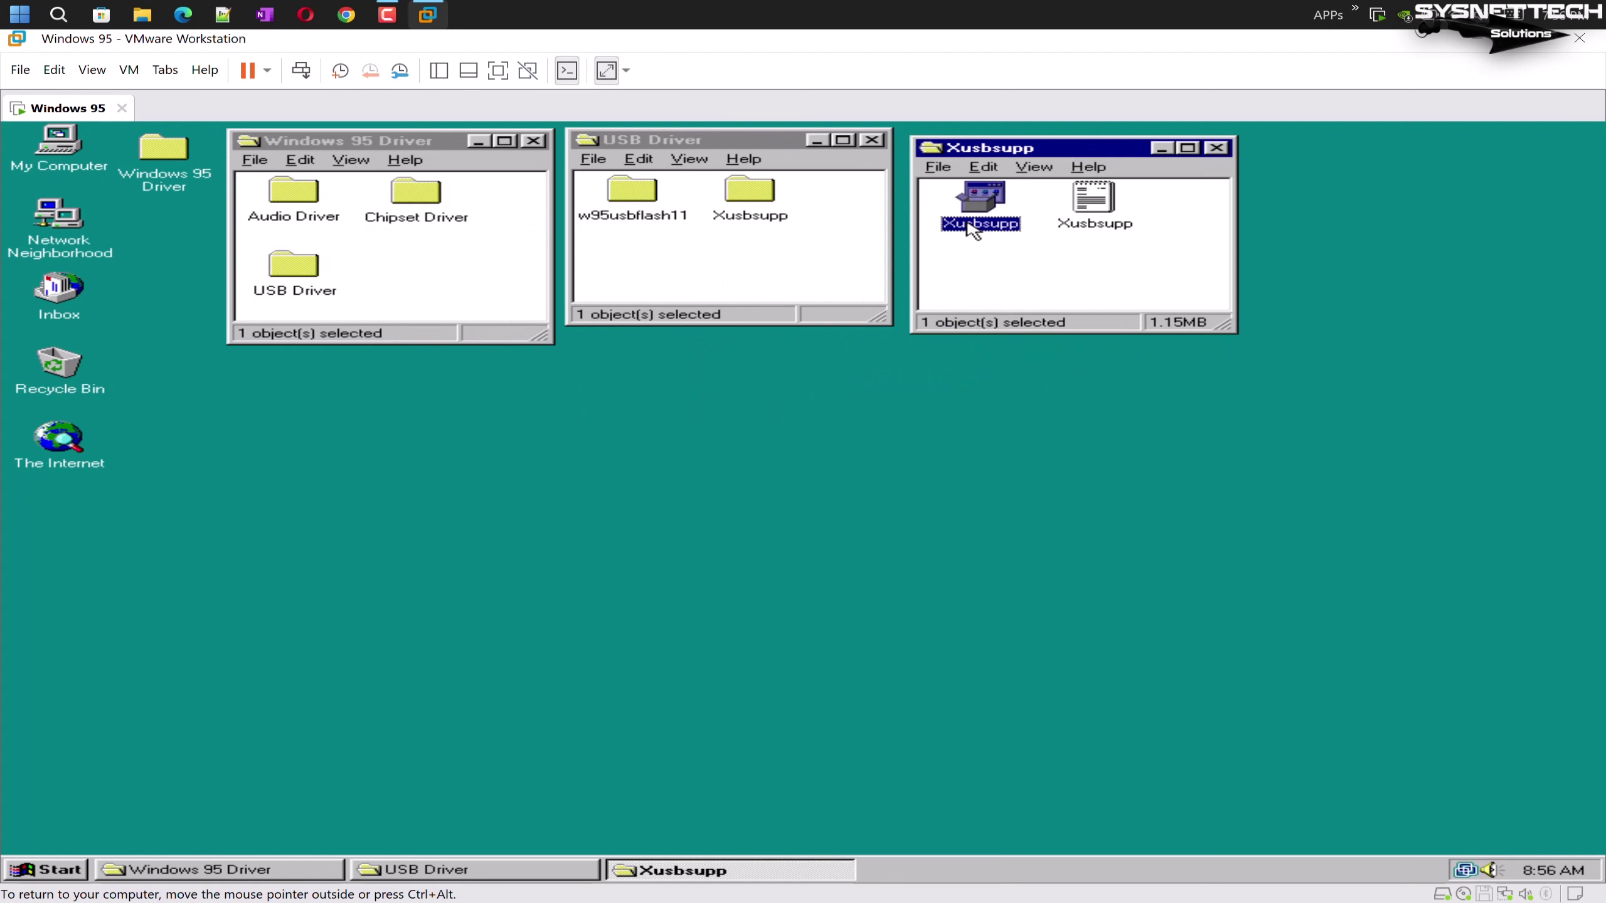
double_click(974, 227)
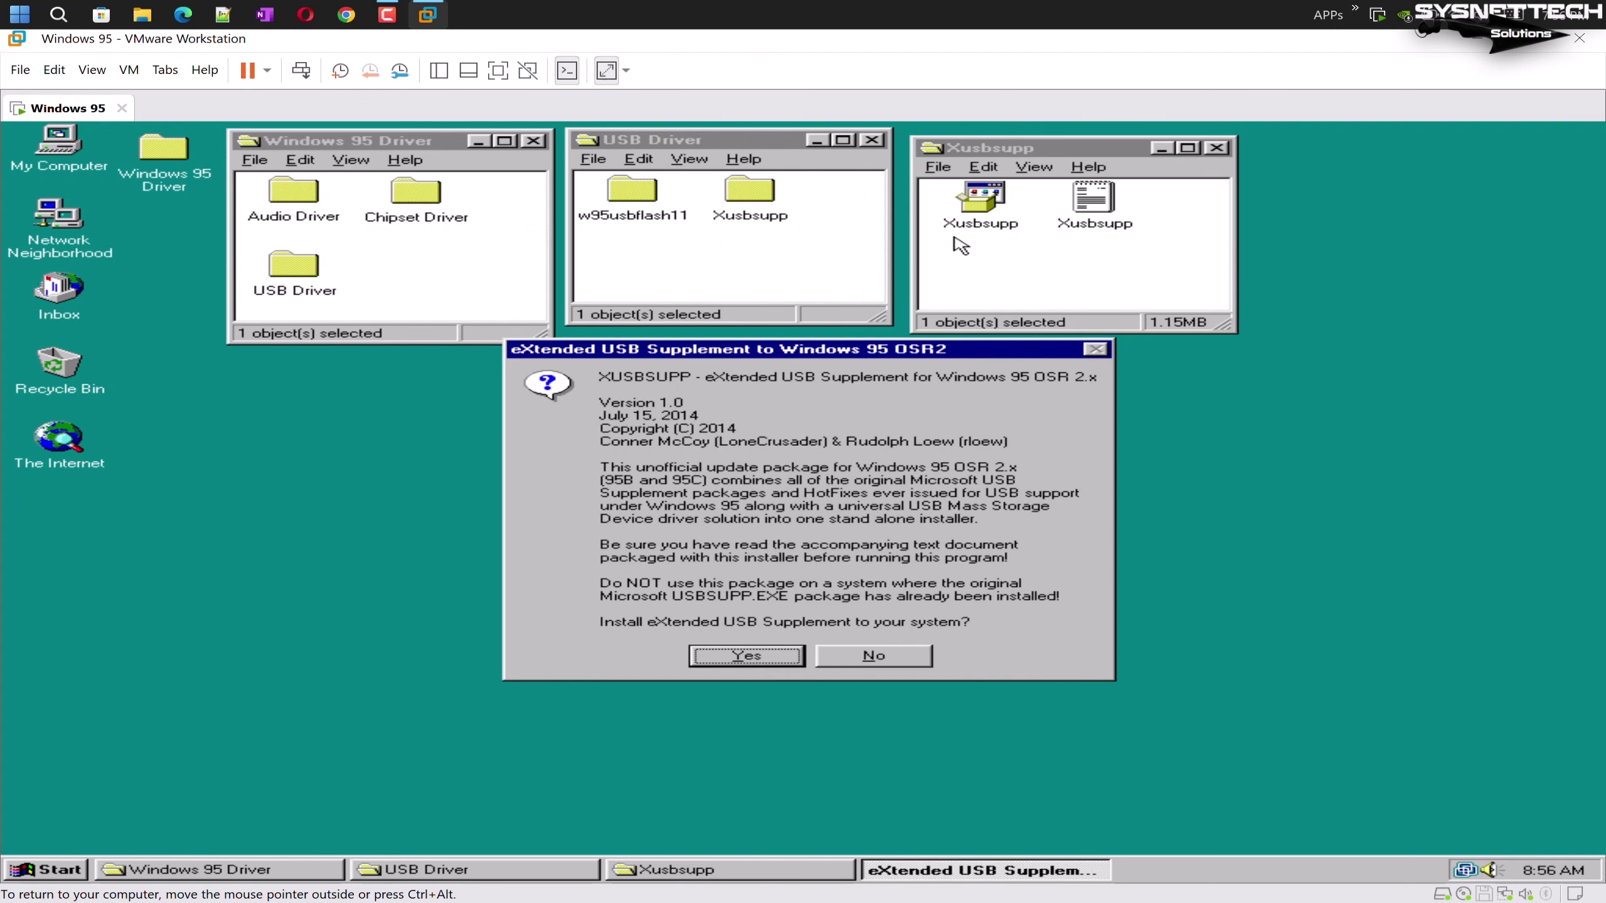
left_click(752, 655)
left_click(899, 658)
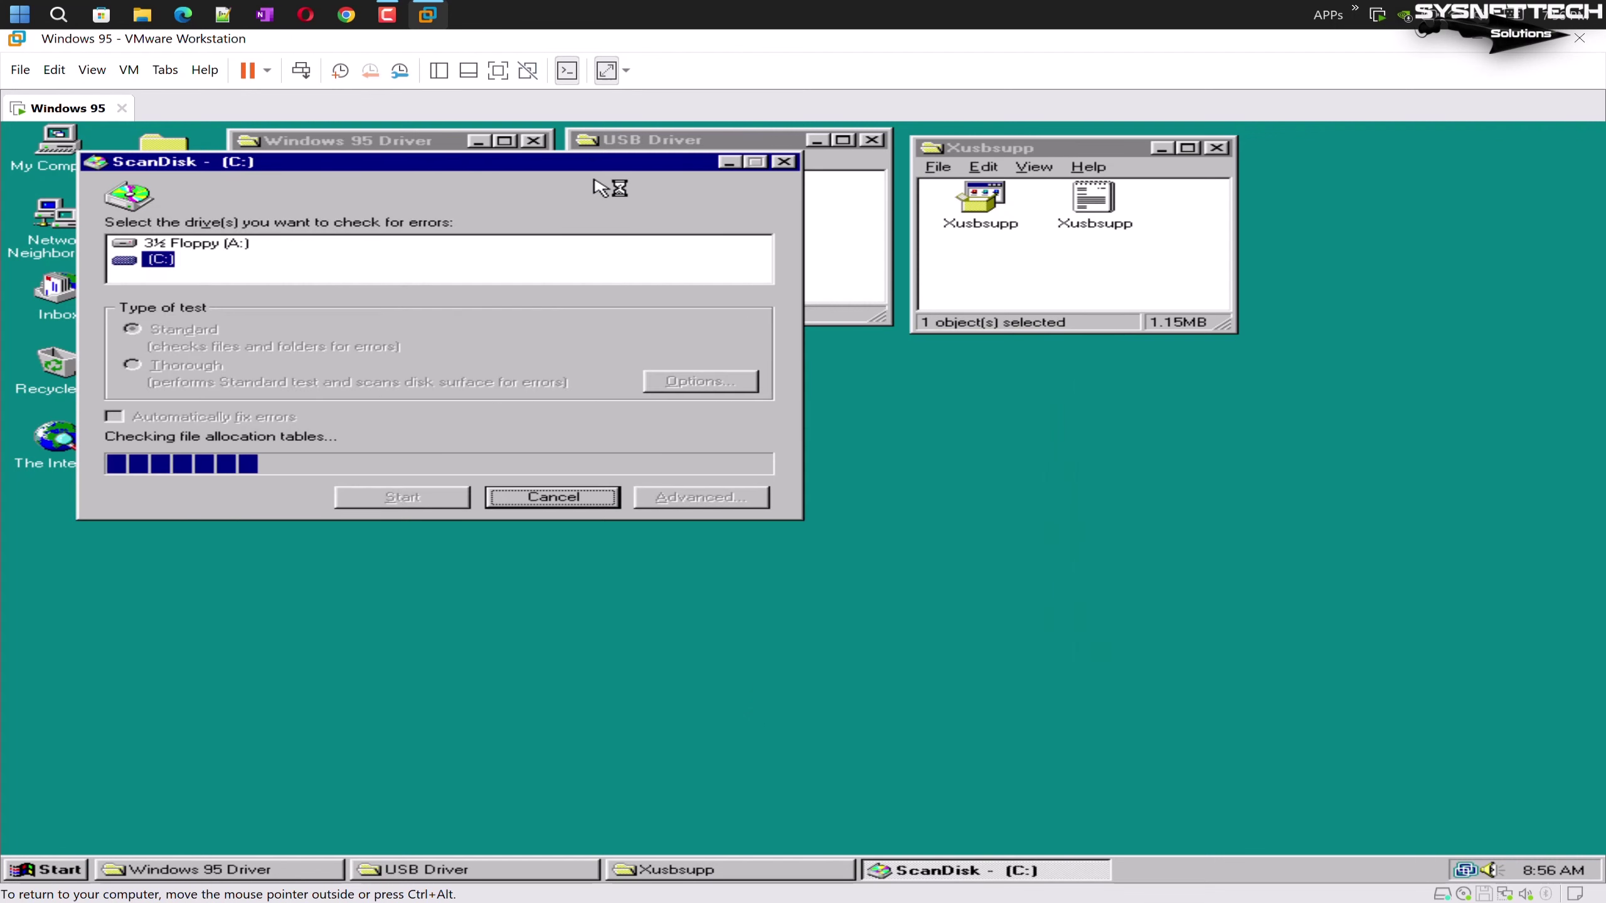
left_click_drag(602, 169, 720, 386)
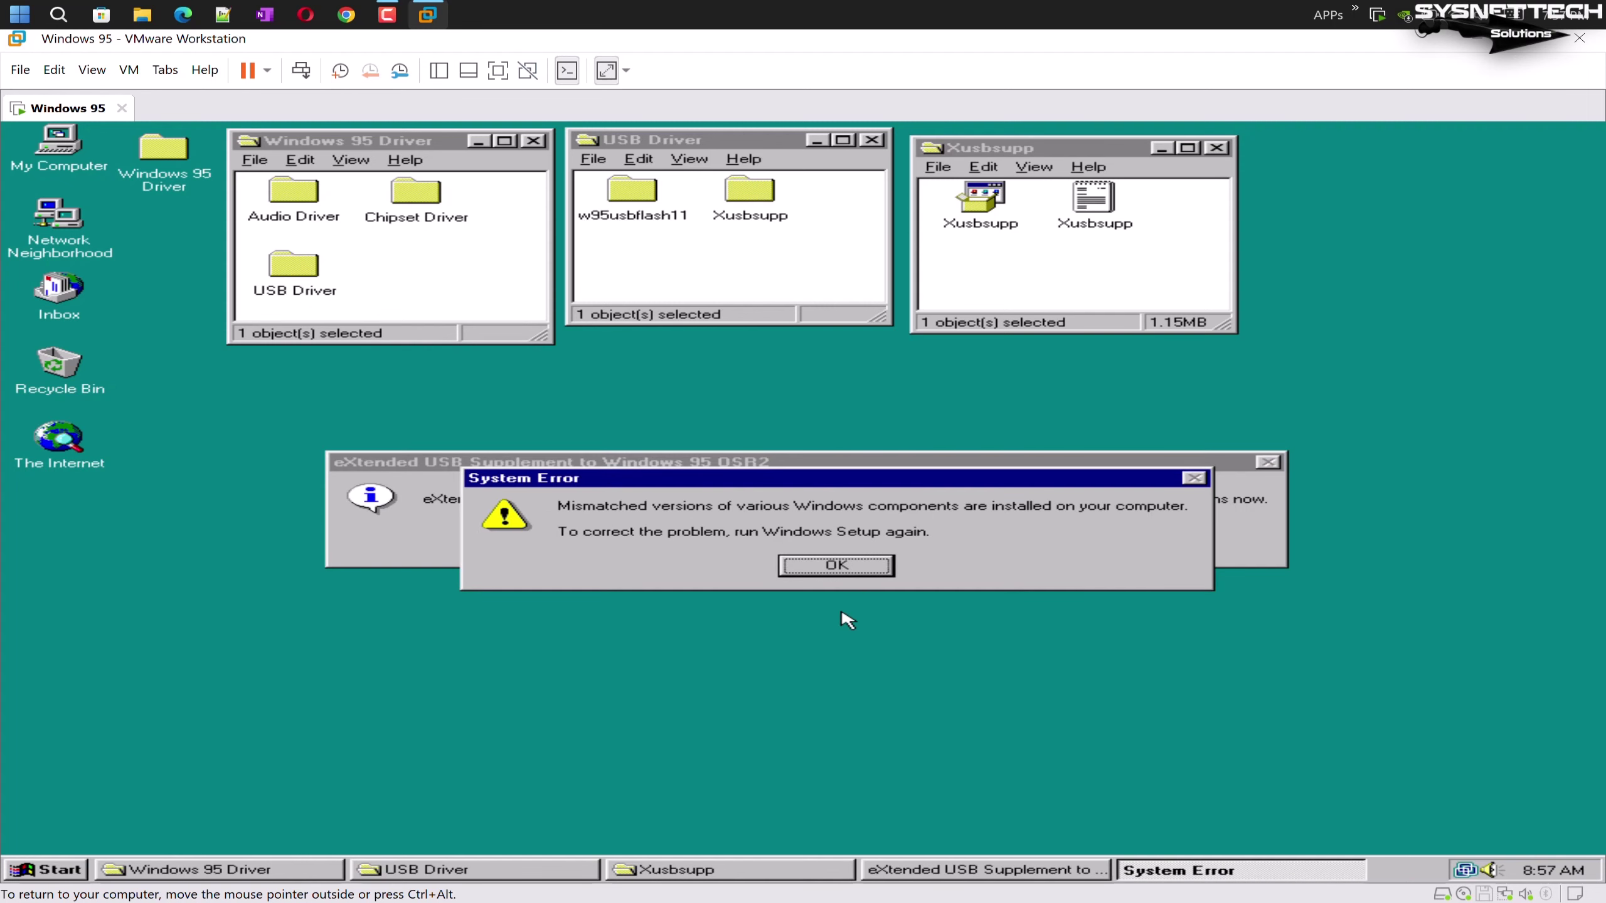
left_click(845, 567)
left_click(849, 550)
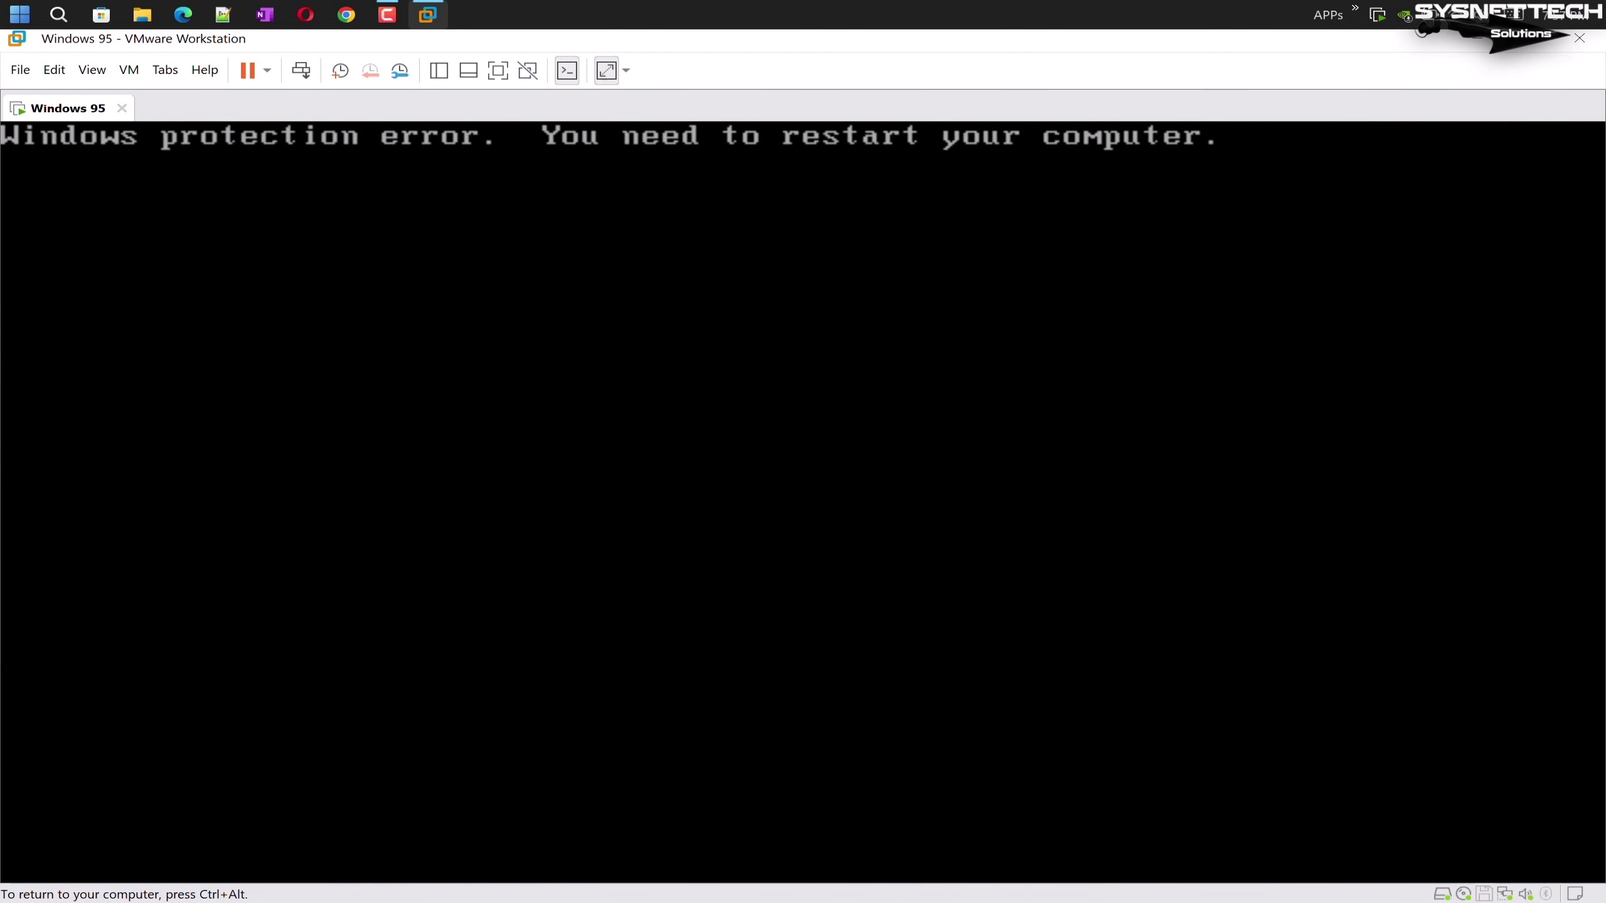
Reset the virtual machine and try to boot Windows 95 from its startup menu
key("ctrl+alt")
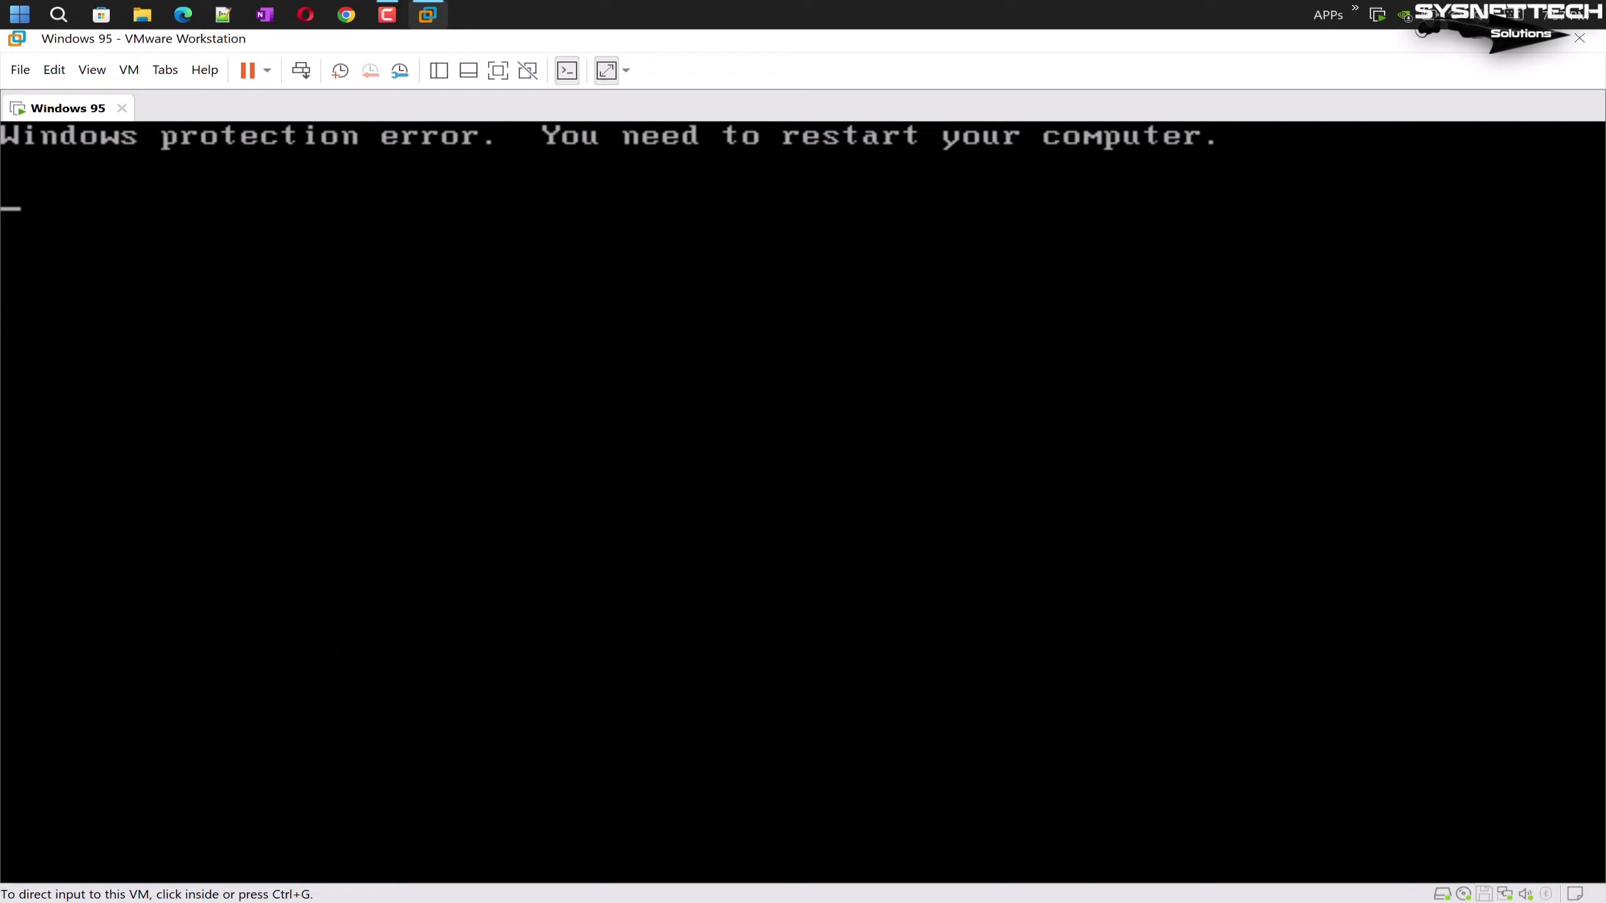
left_click(266, 70)
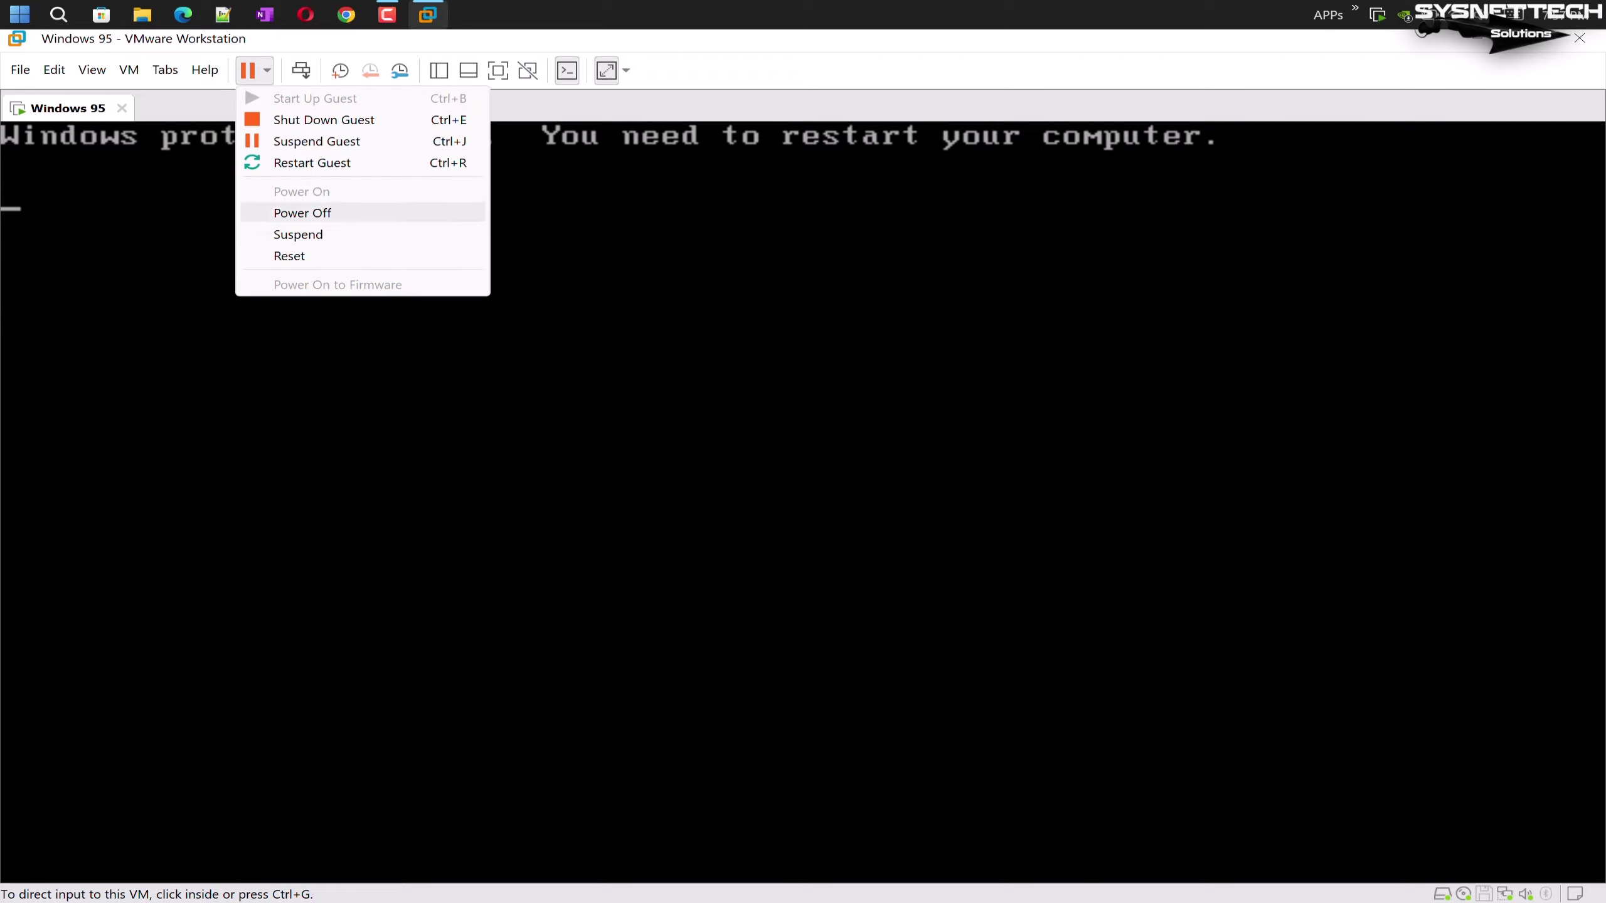
left_click(289, 255)
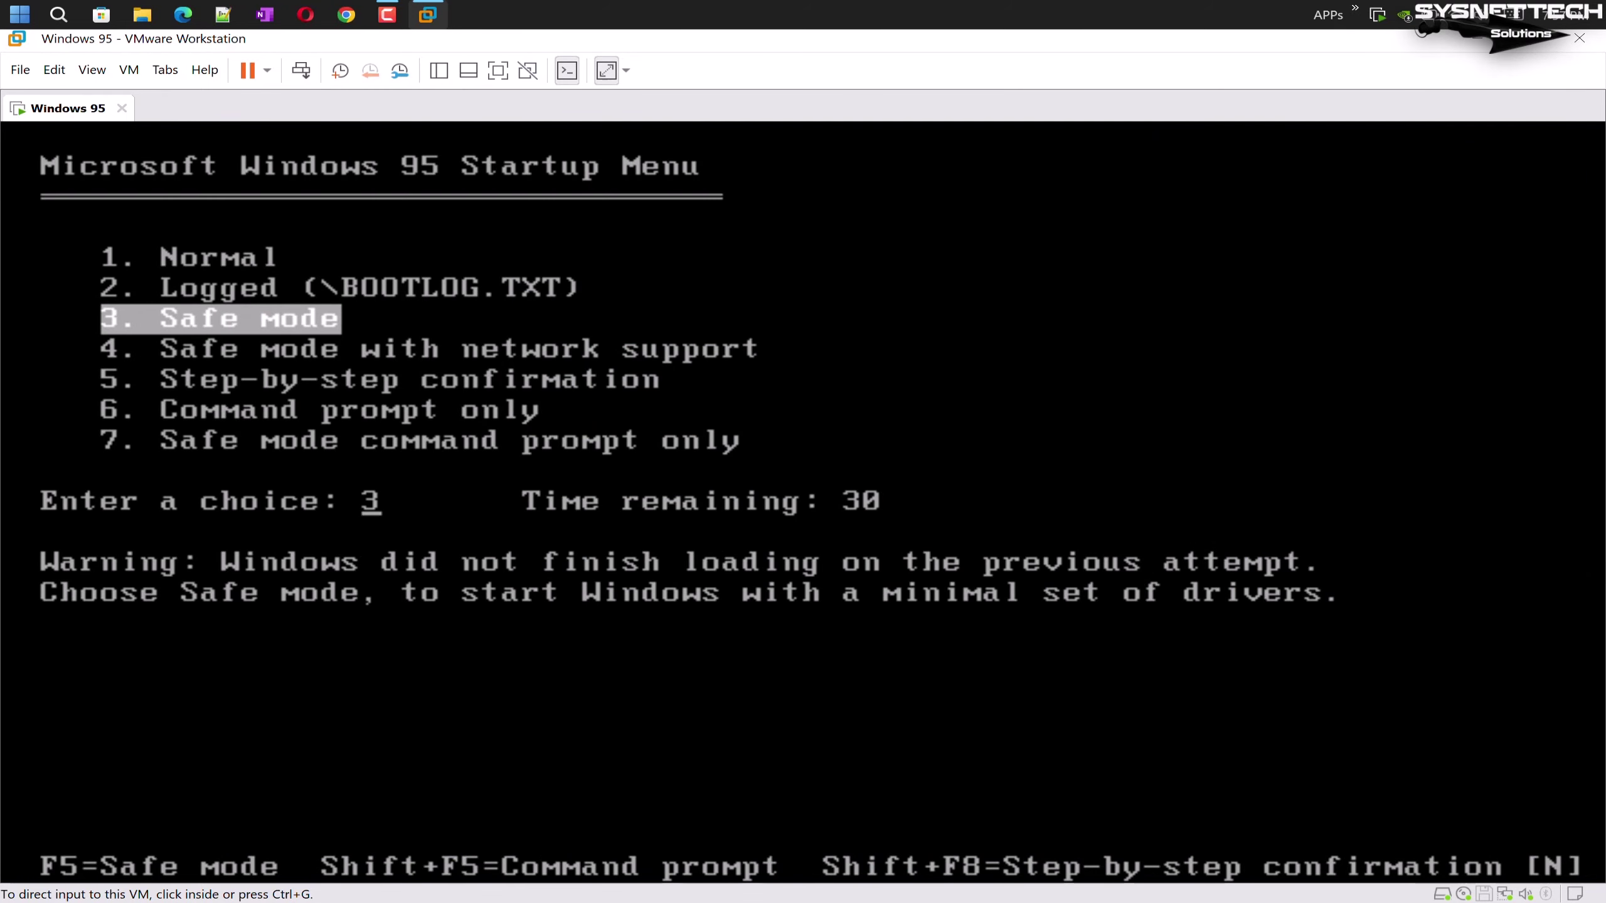
key("ctrl+g")
key("Up")
key("Return")
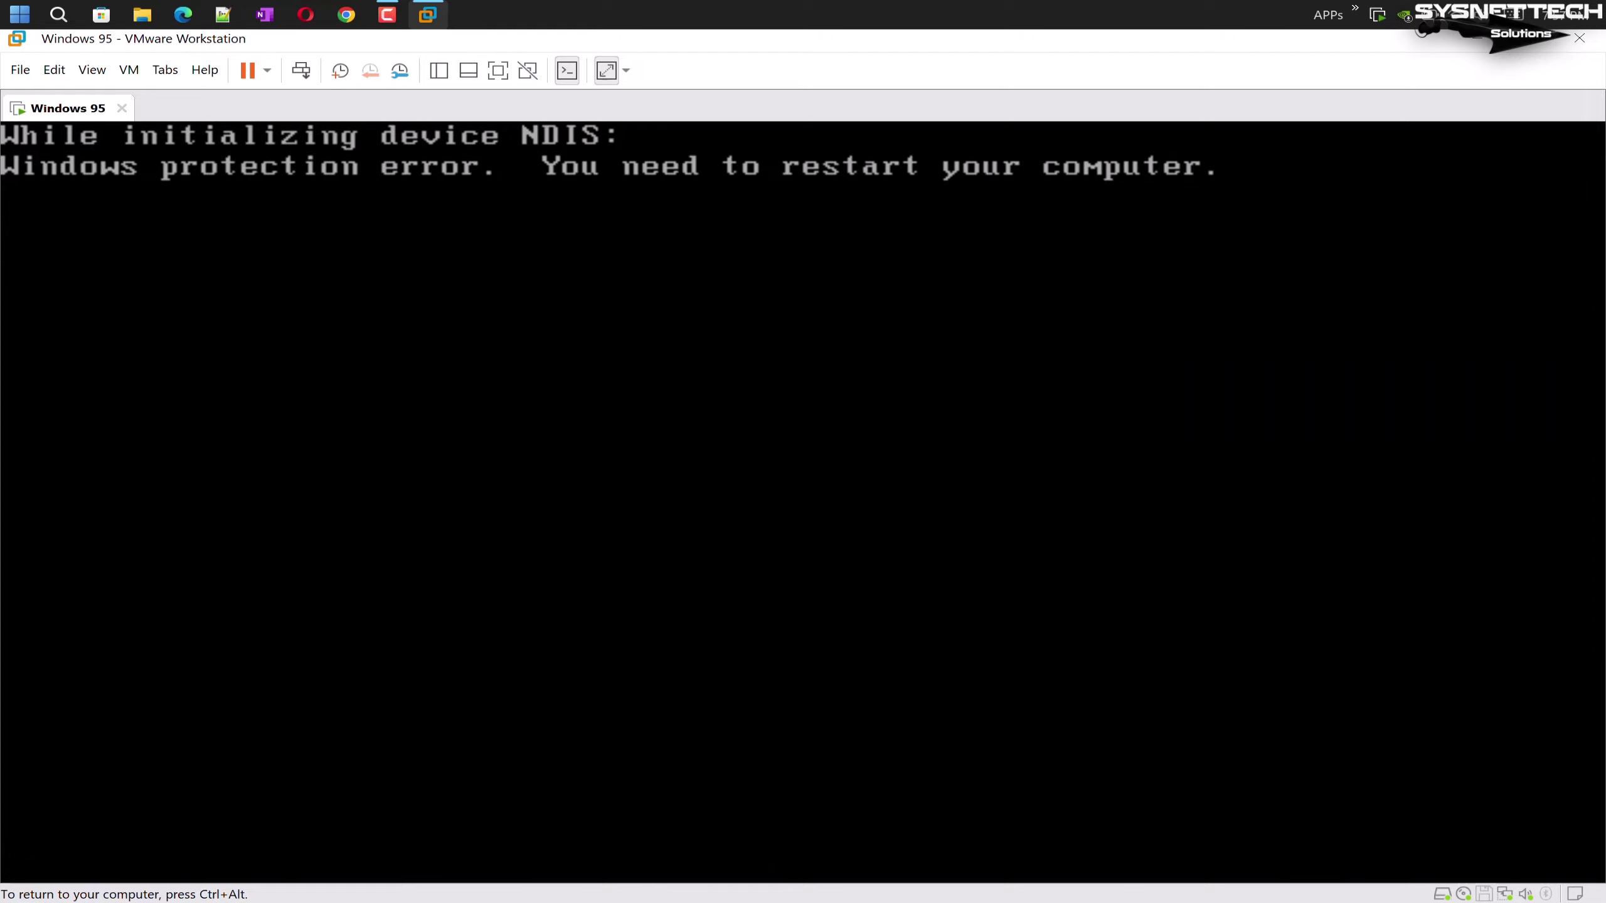
Reset the virtual machine once more and retry starting Windows 95
key("ctrl+alt")
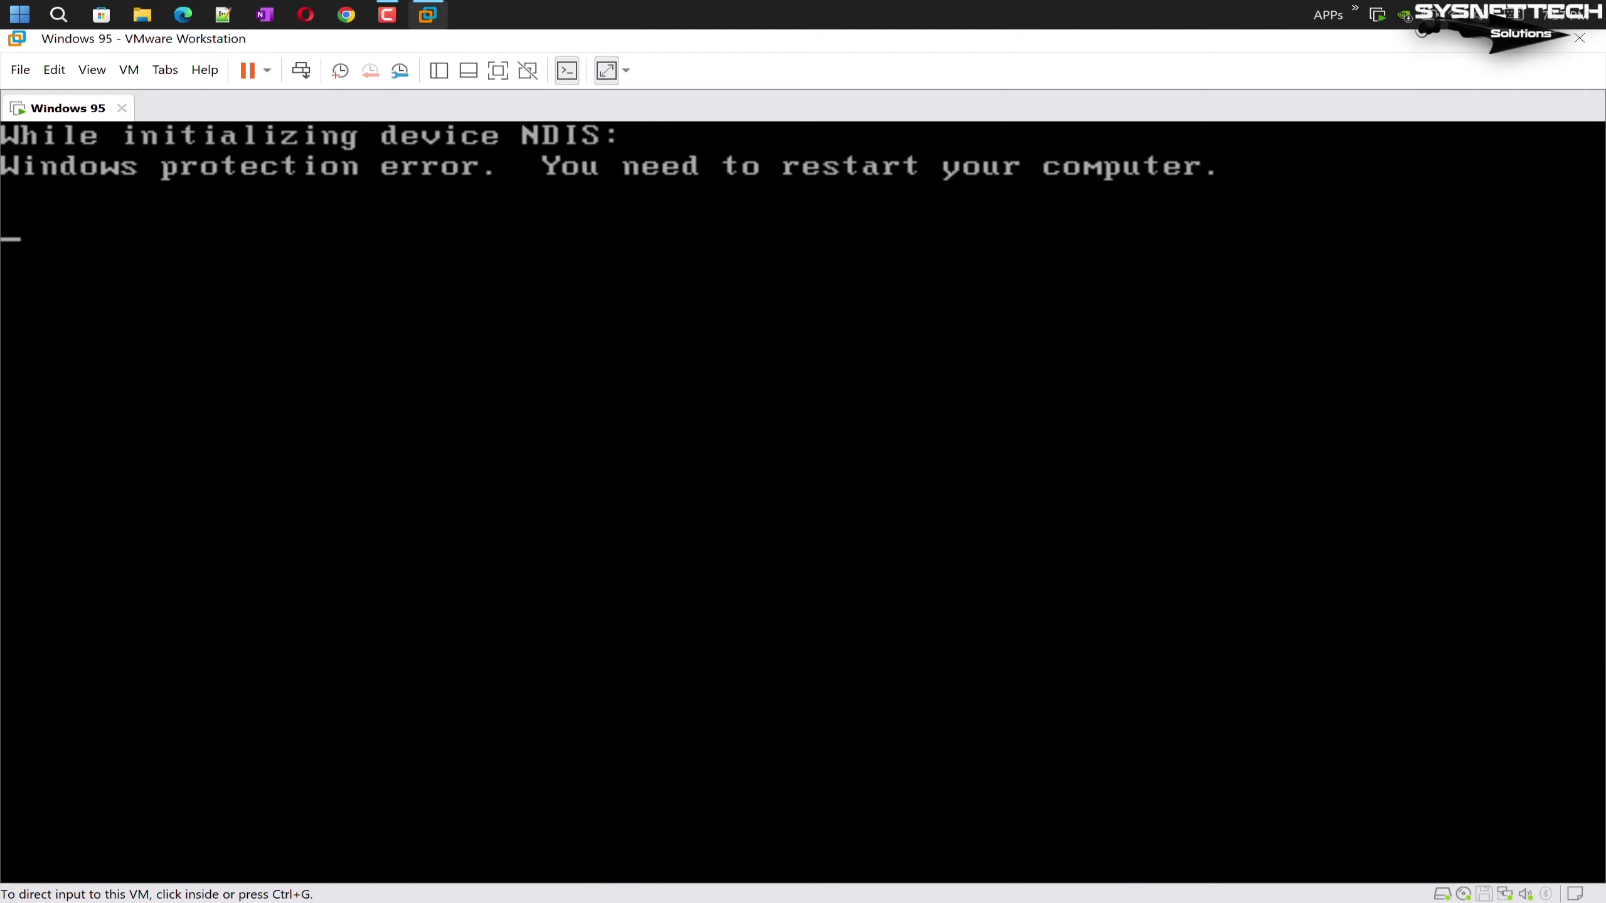
left_click(267, 71)
left_click(285, 255)
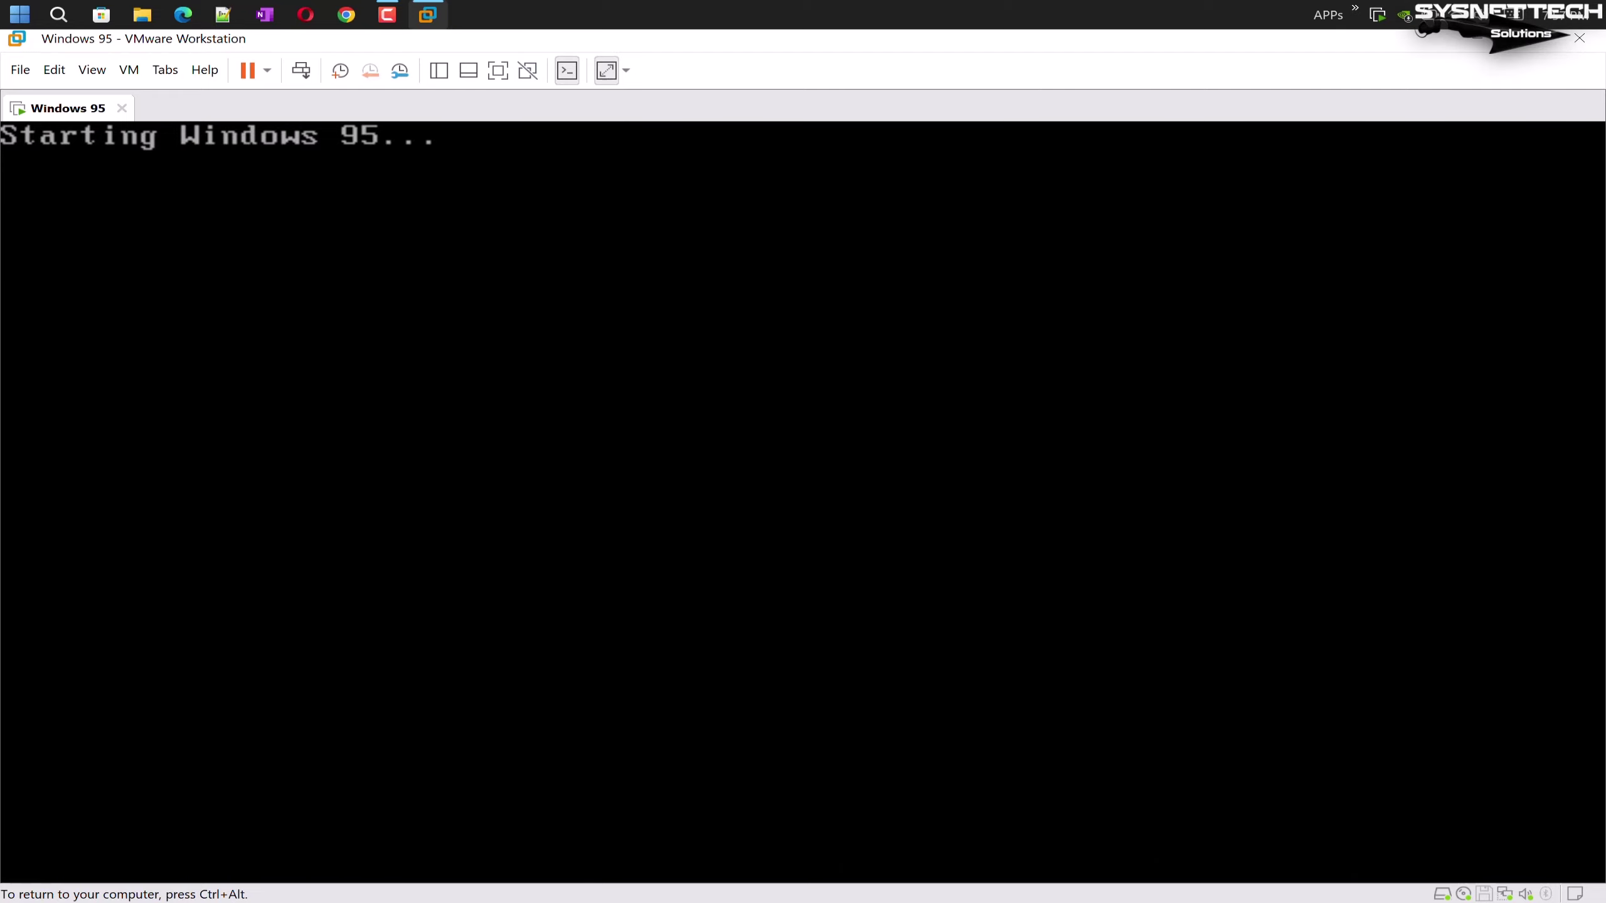
key("Return")
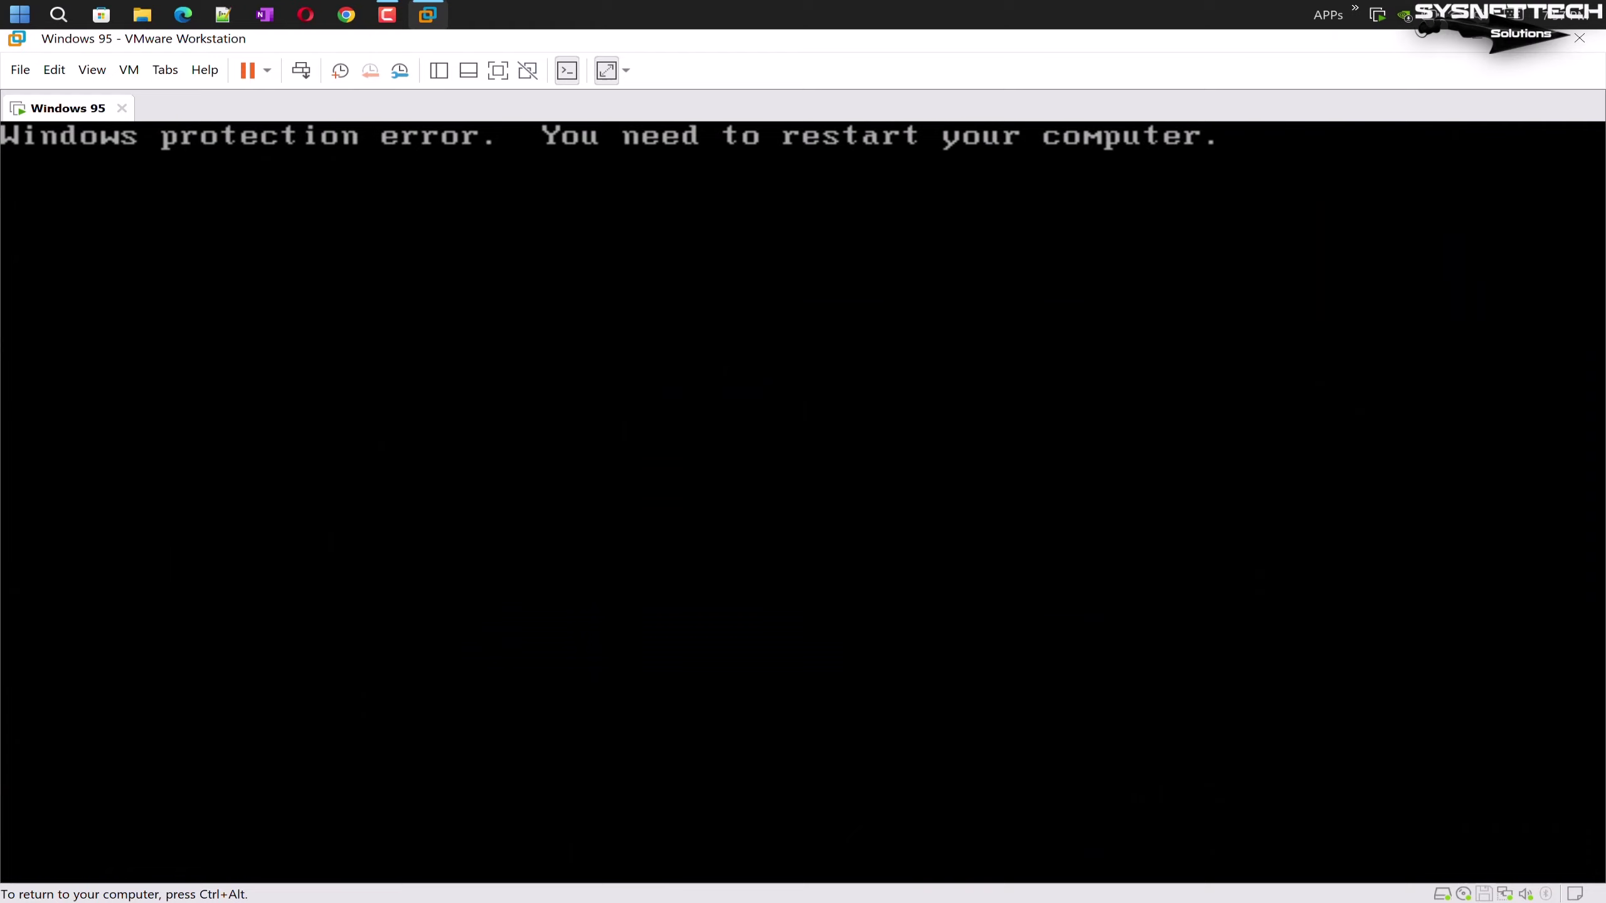
Power the virtual machine off and on, start Windows 95 in Normal mode, and log on with a blank network password
key("ctrl+alt")
left_click(267, 70)
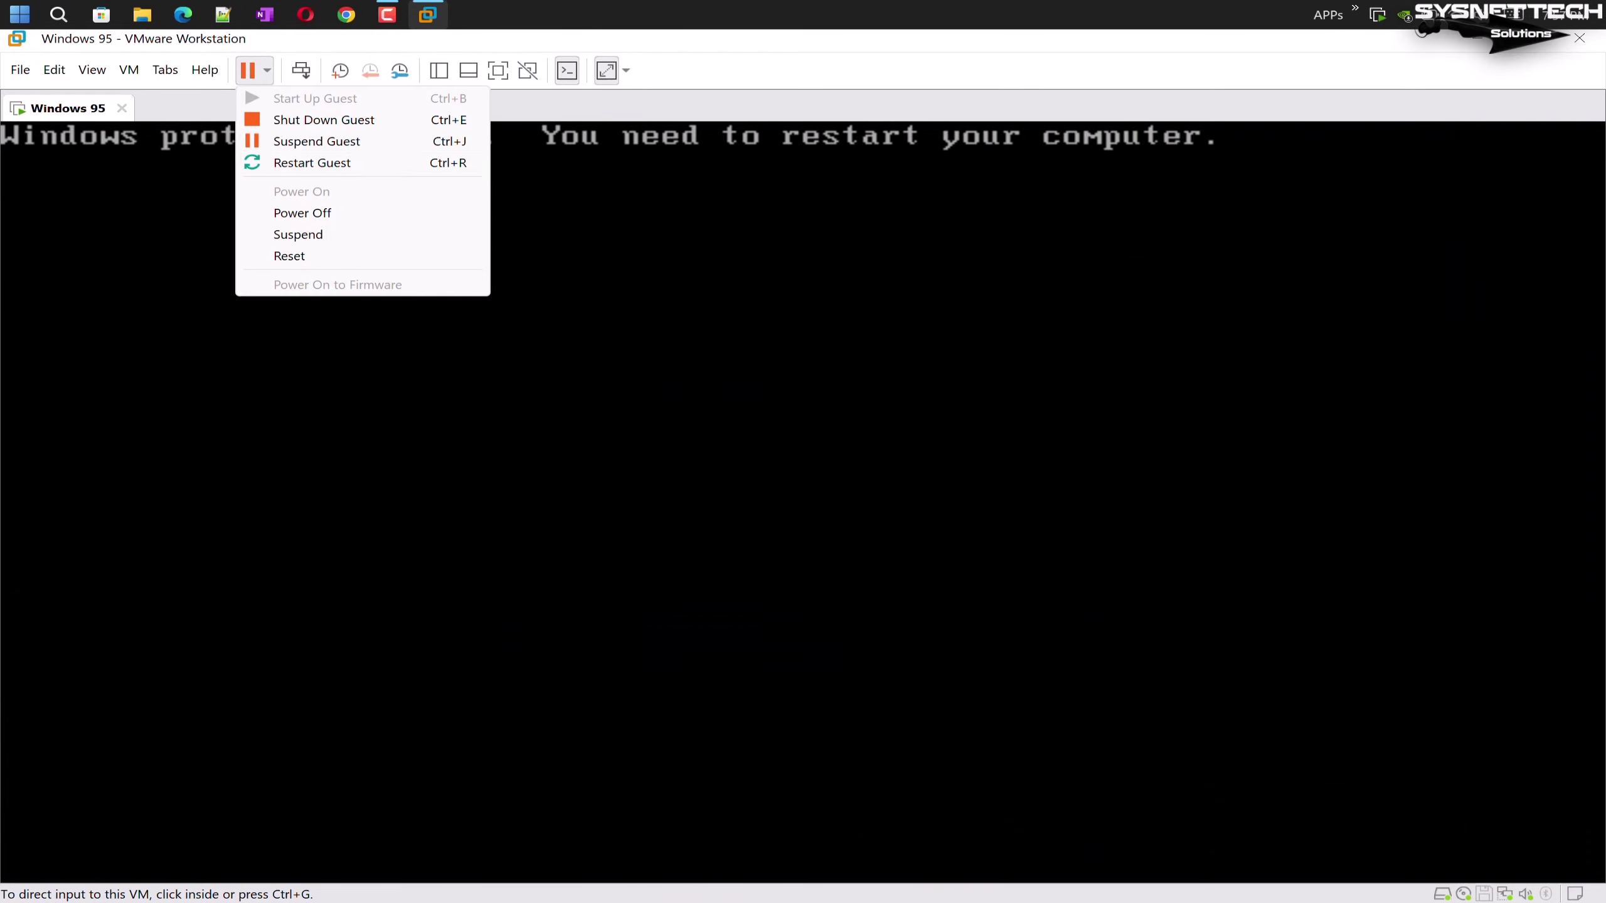
left_click(302, 213)
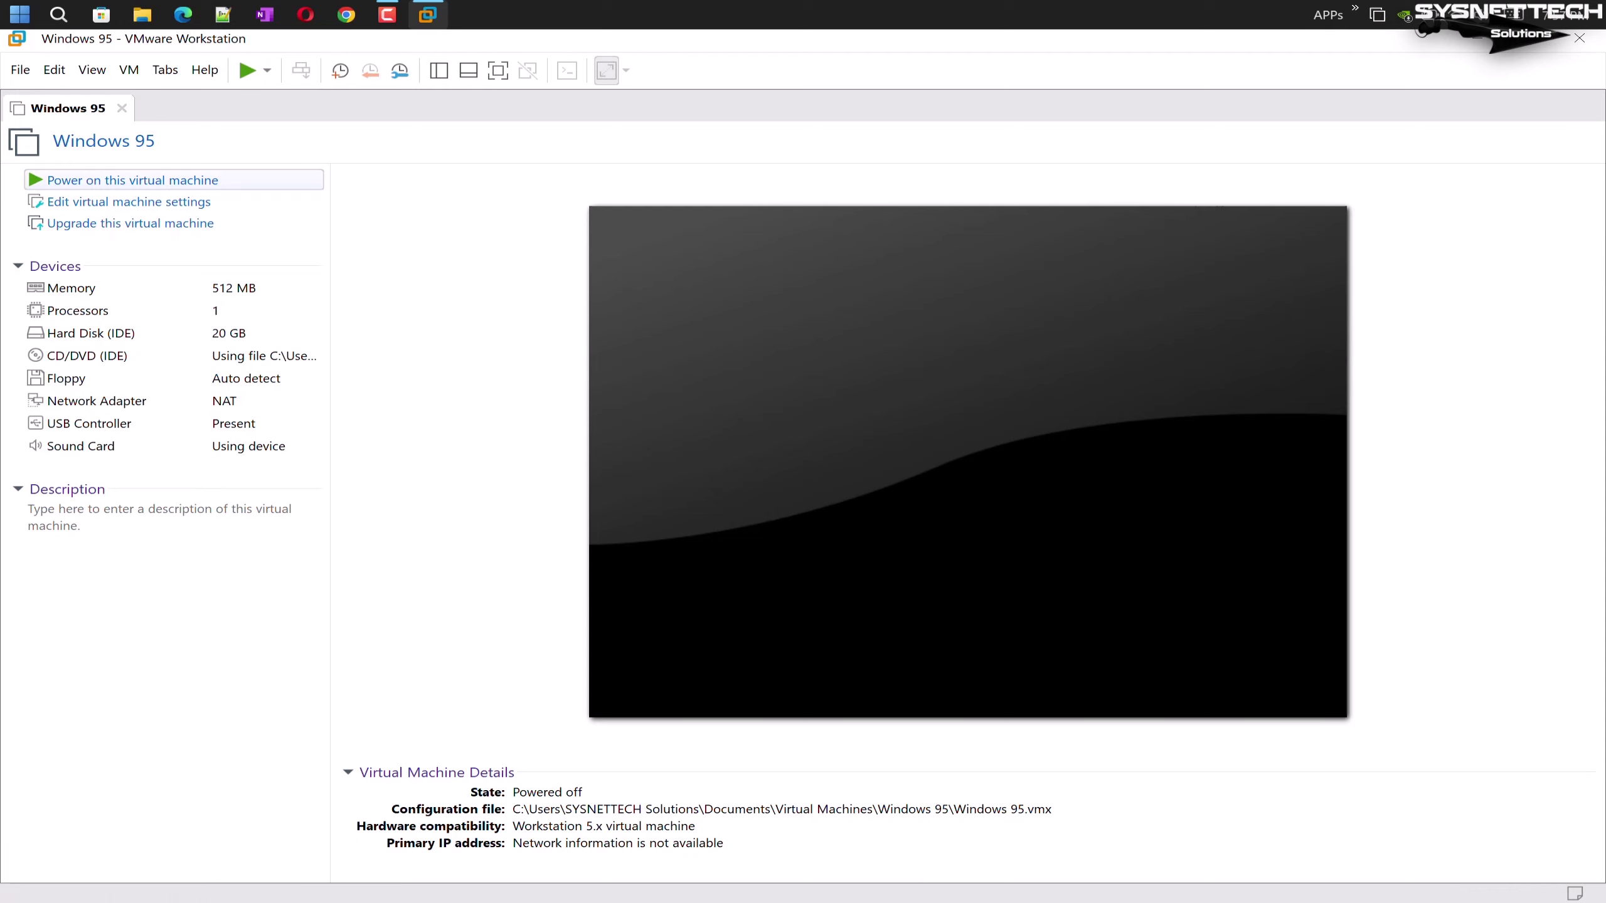
left_click(133, 179)
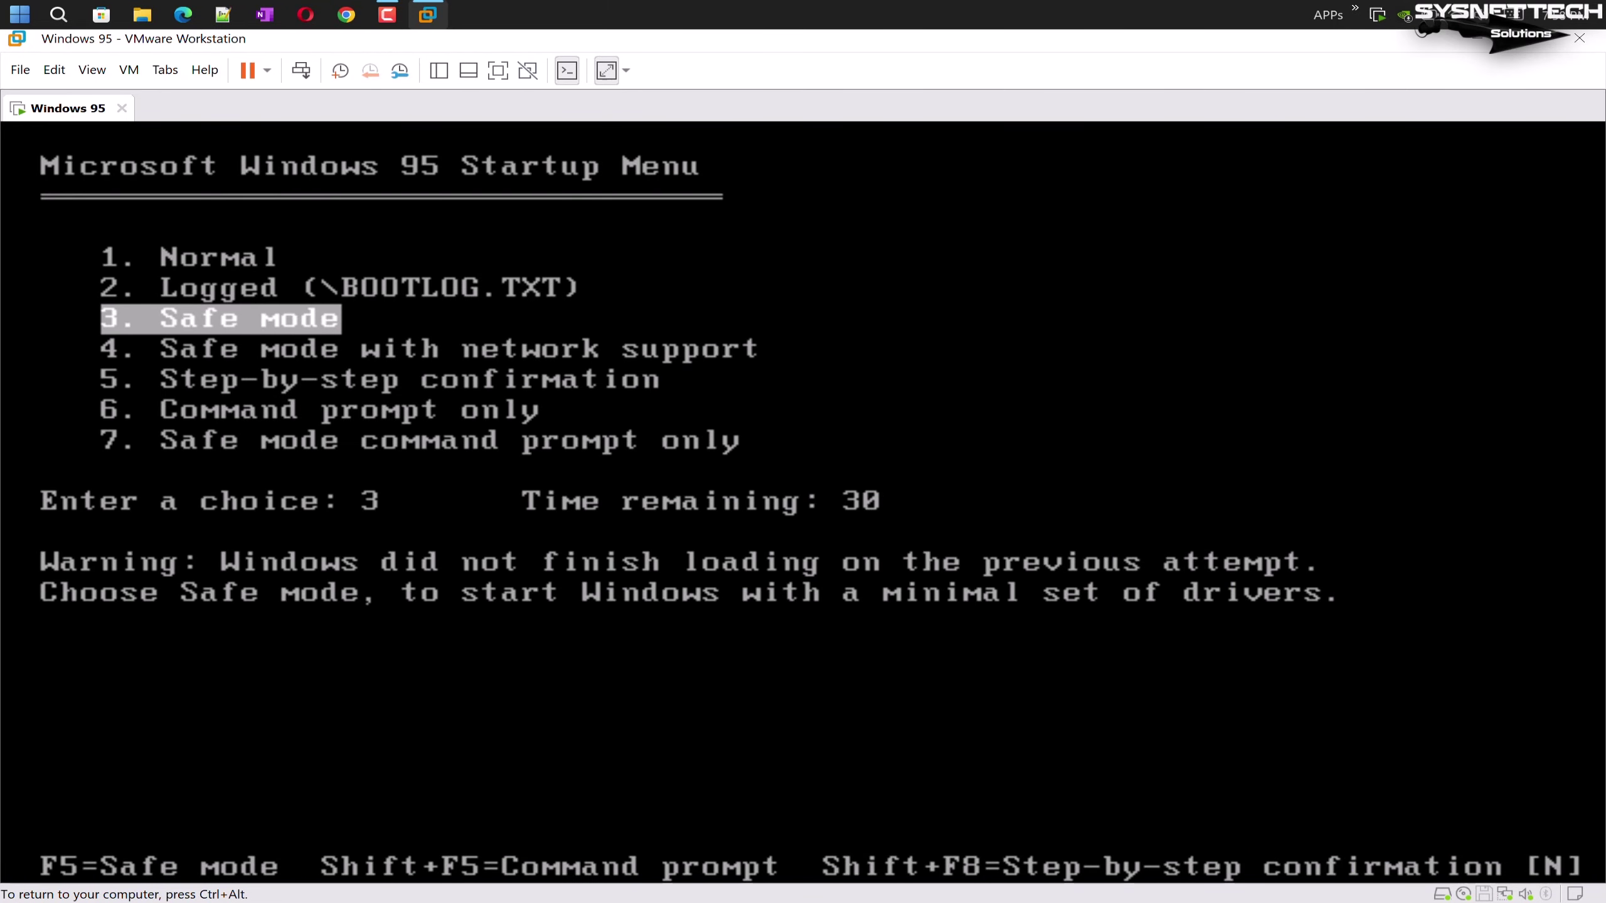
key("Up")
key("Up")
key("Return")
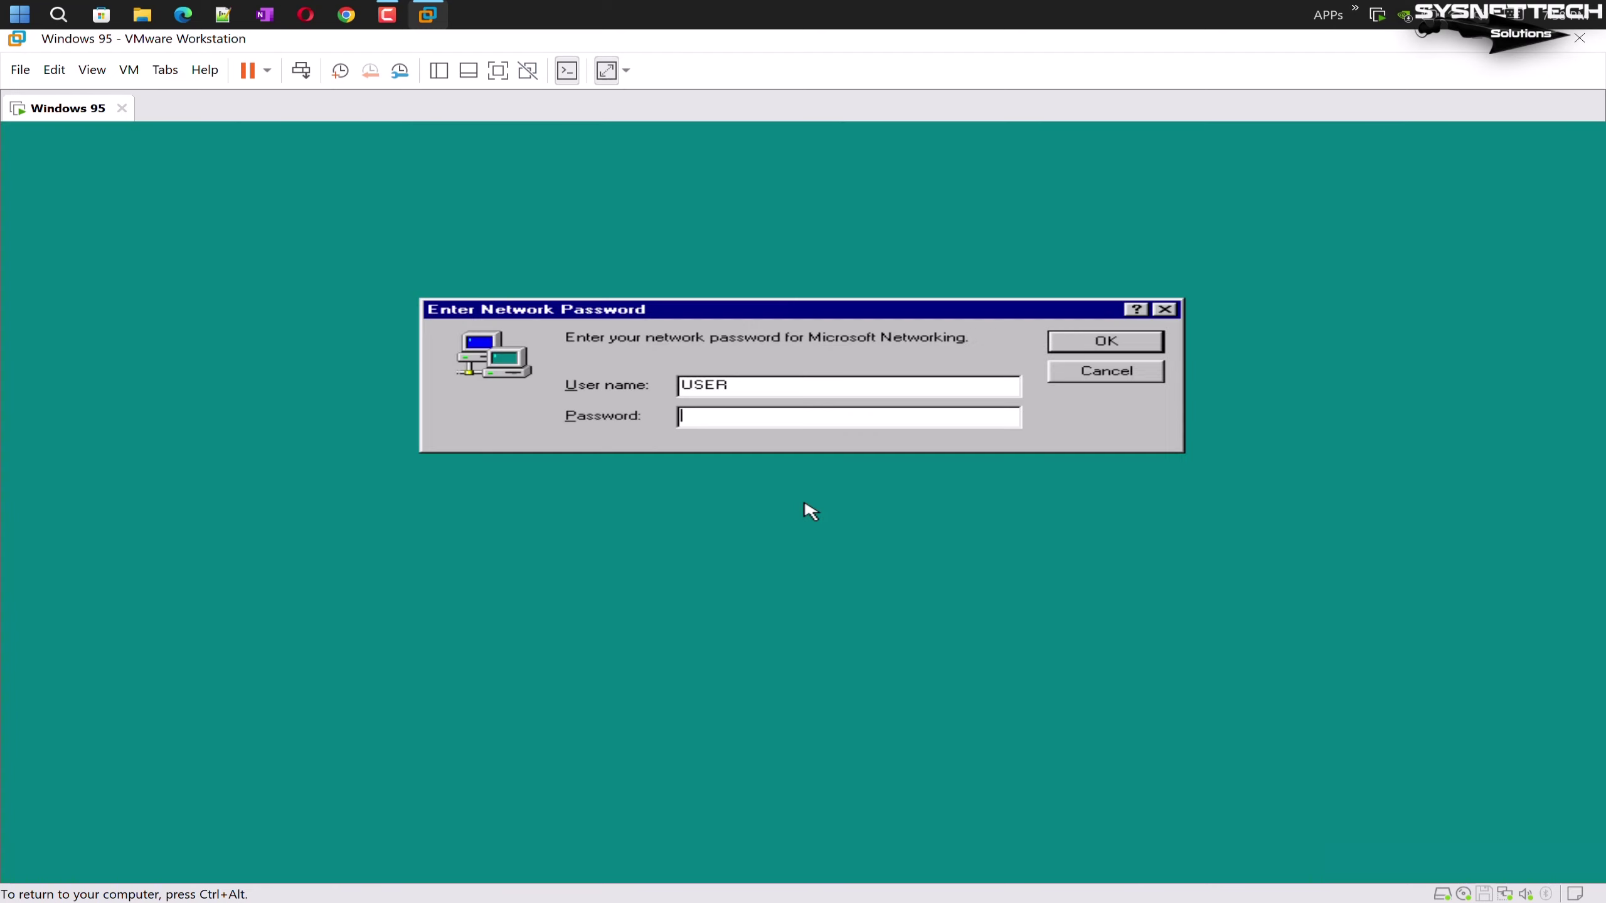
left_click(1108, 341)
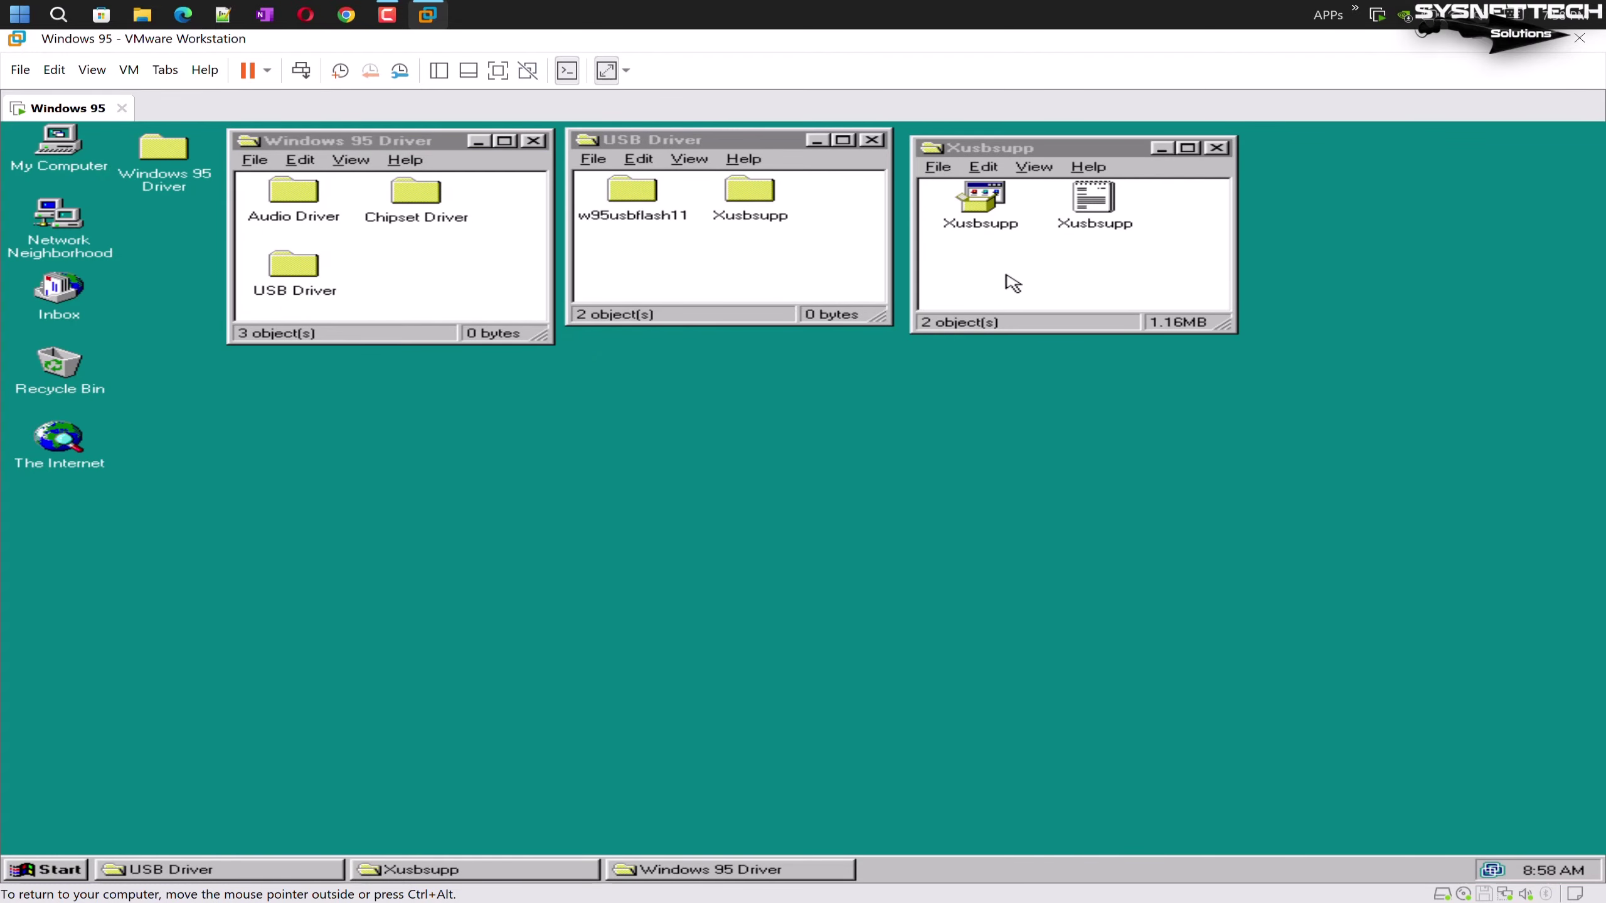
Close the three open folder windows and open Device Manager through the My Computer properties
key("alt+F4")
key("alt+F4")
key("alt+F4")
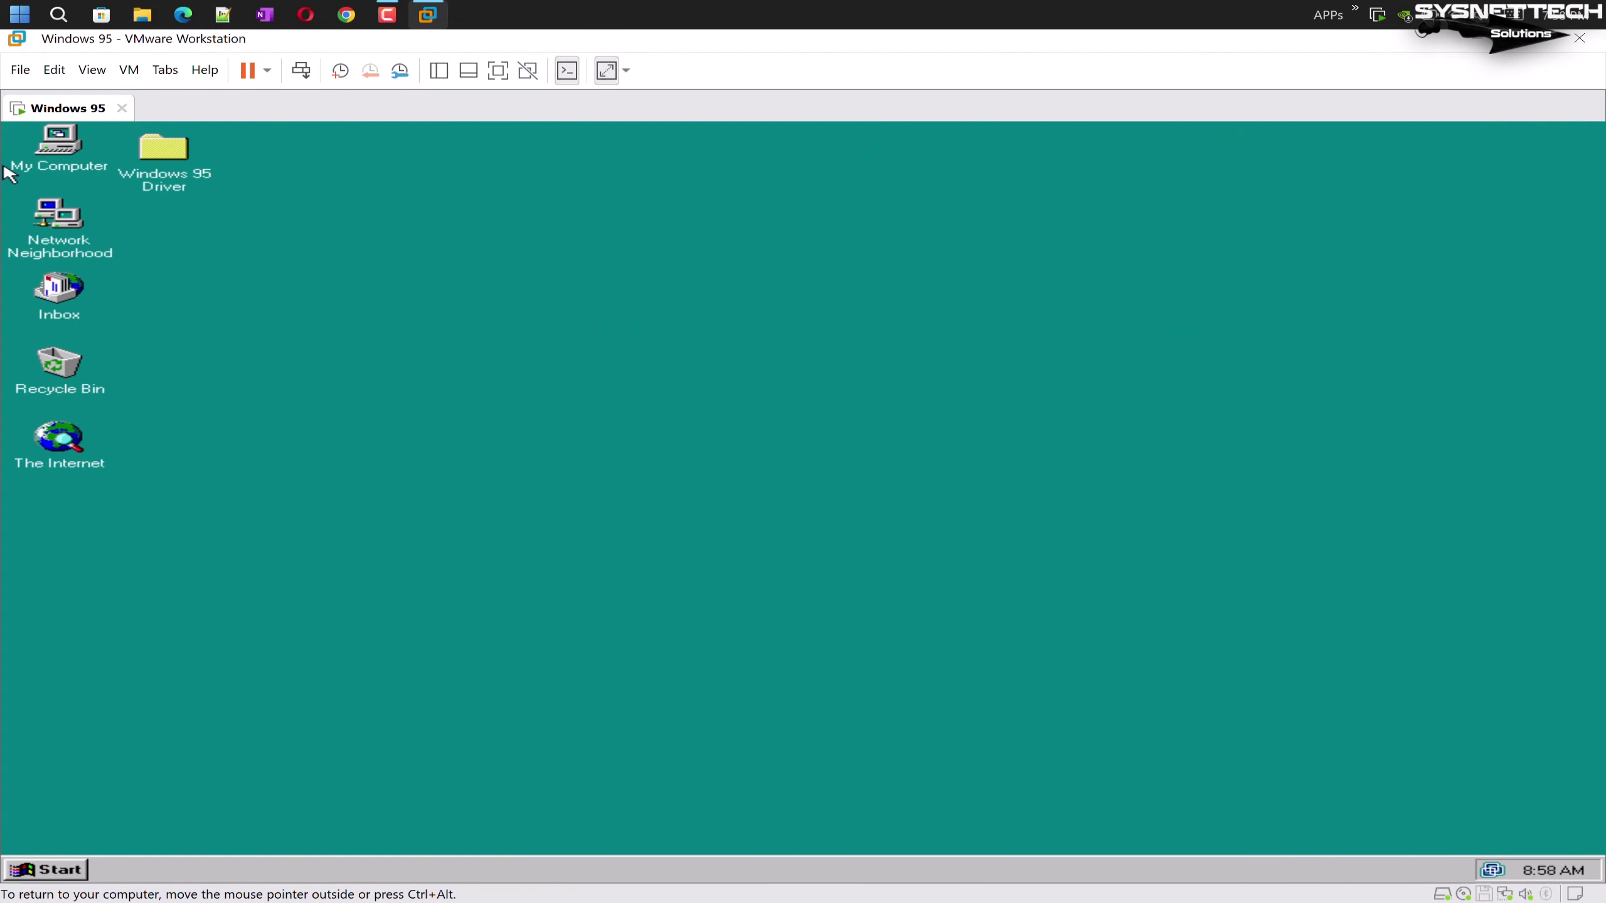
right_click(52, 148)
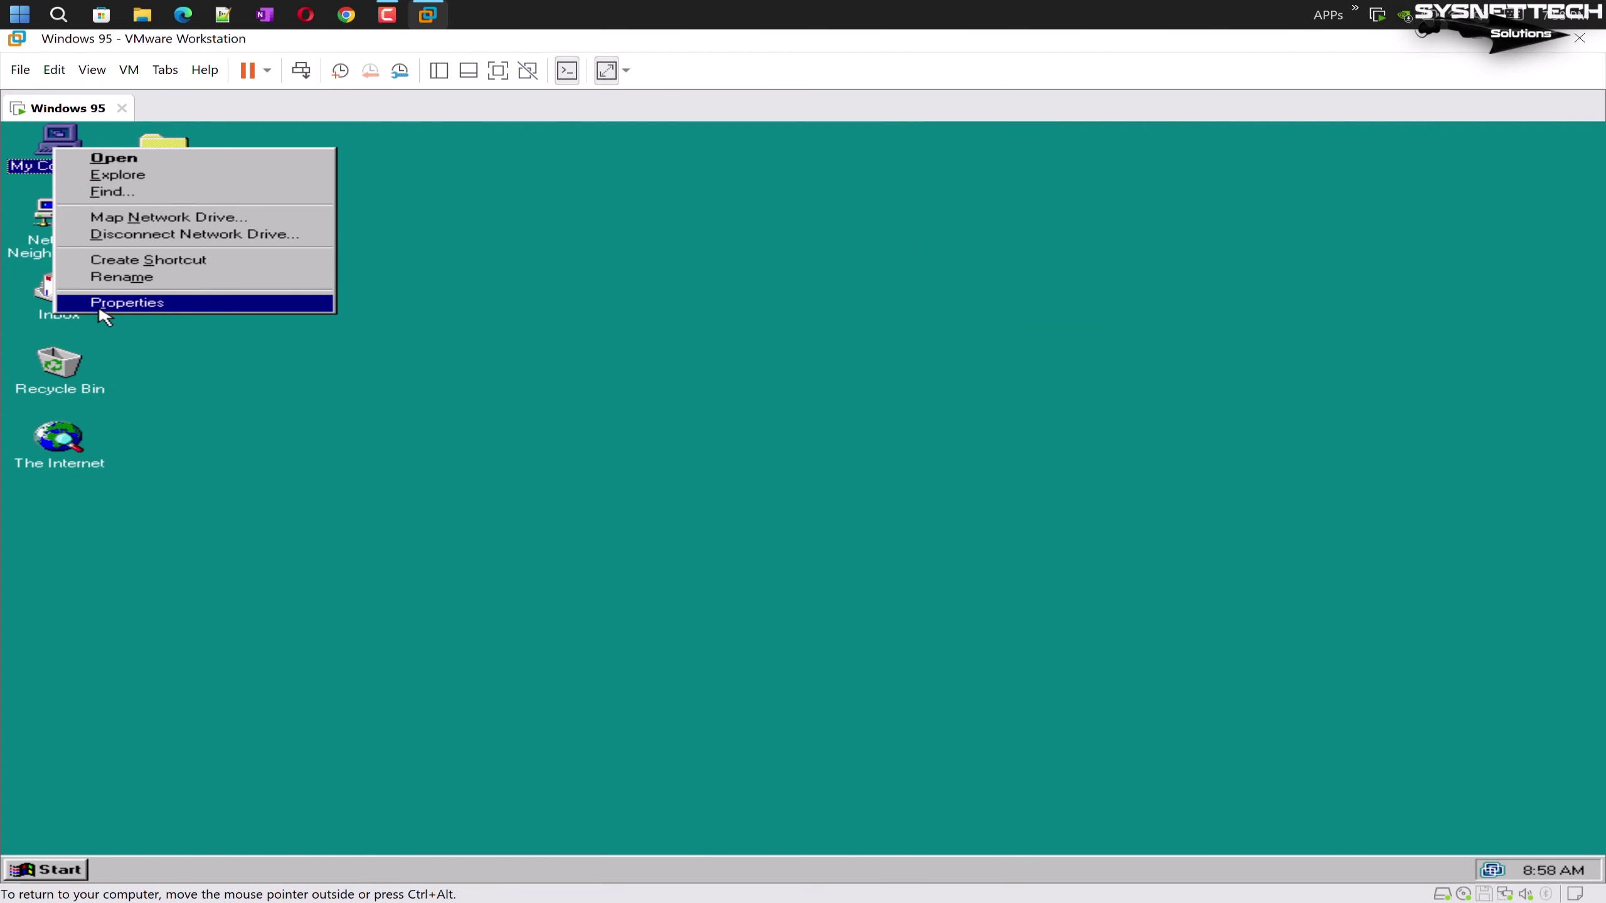
left_click(103, 314)
left_click(420, 290)
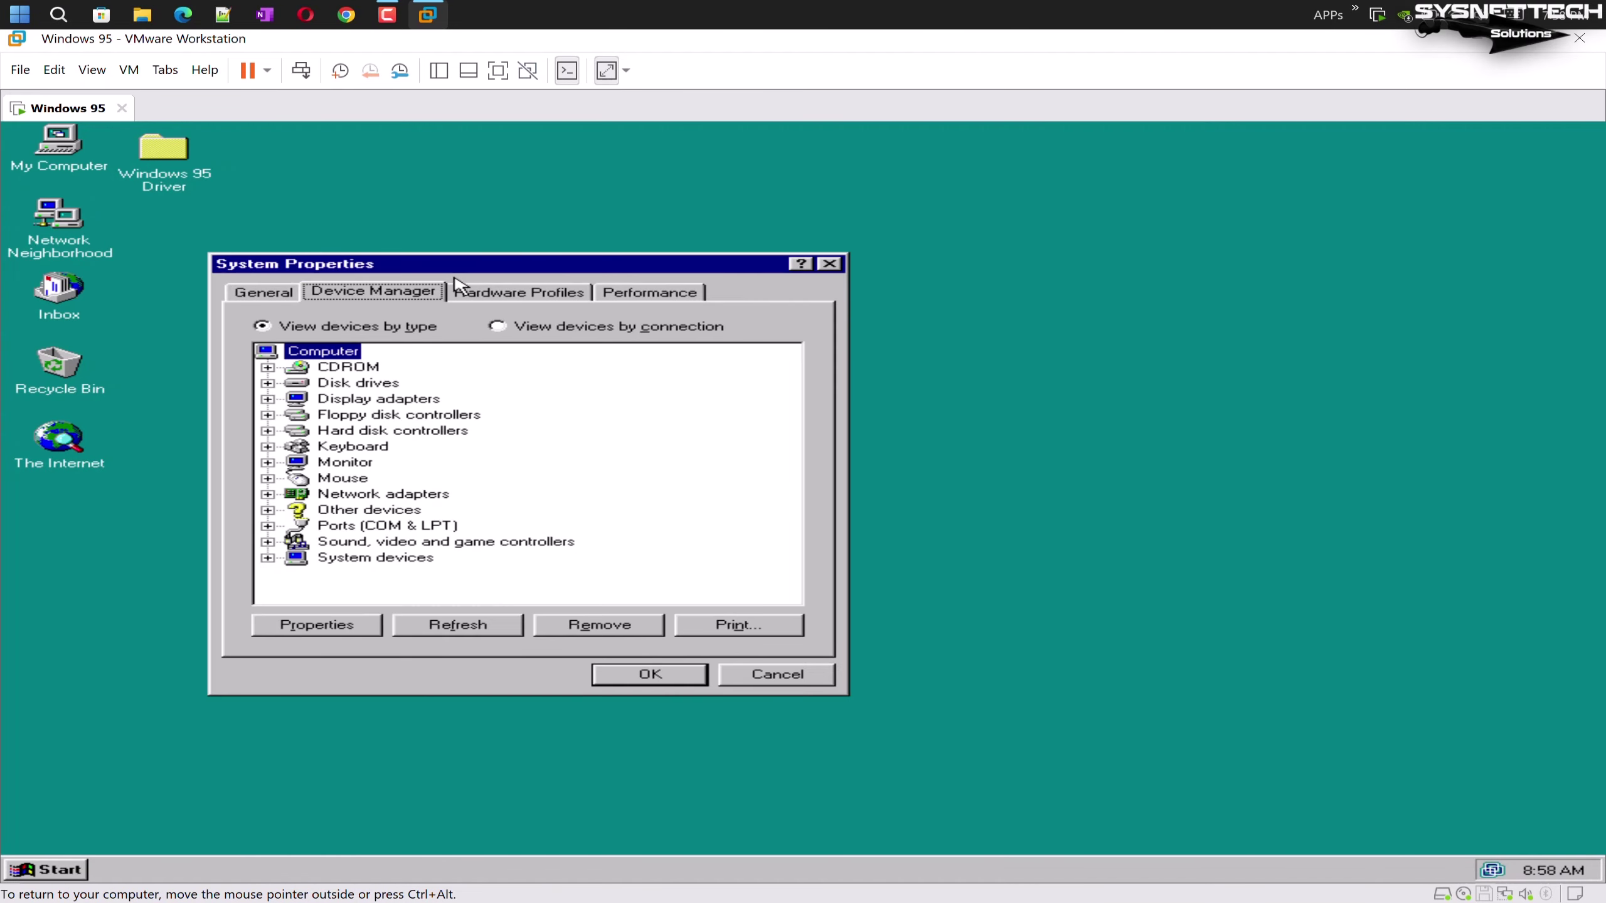
Check the network adapter entry, and remove the PCI Universal Serial Bus device listed under Other devices
double_click(396, 495)
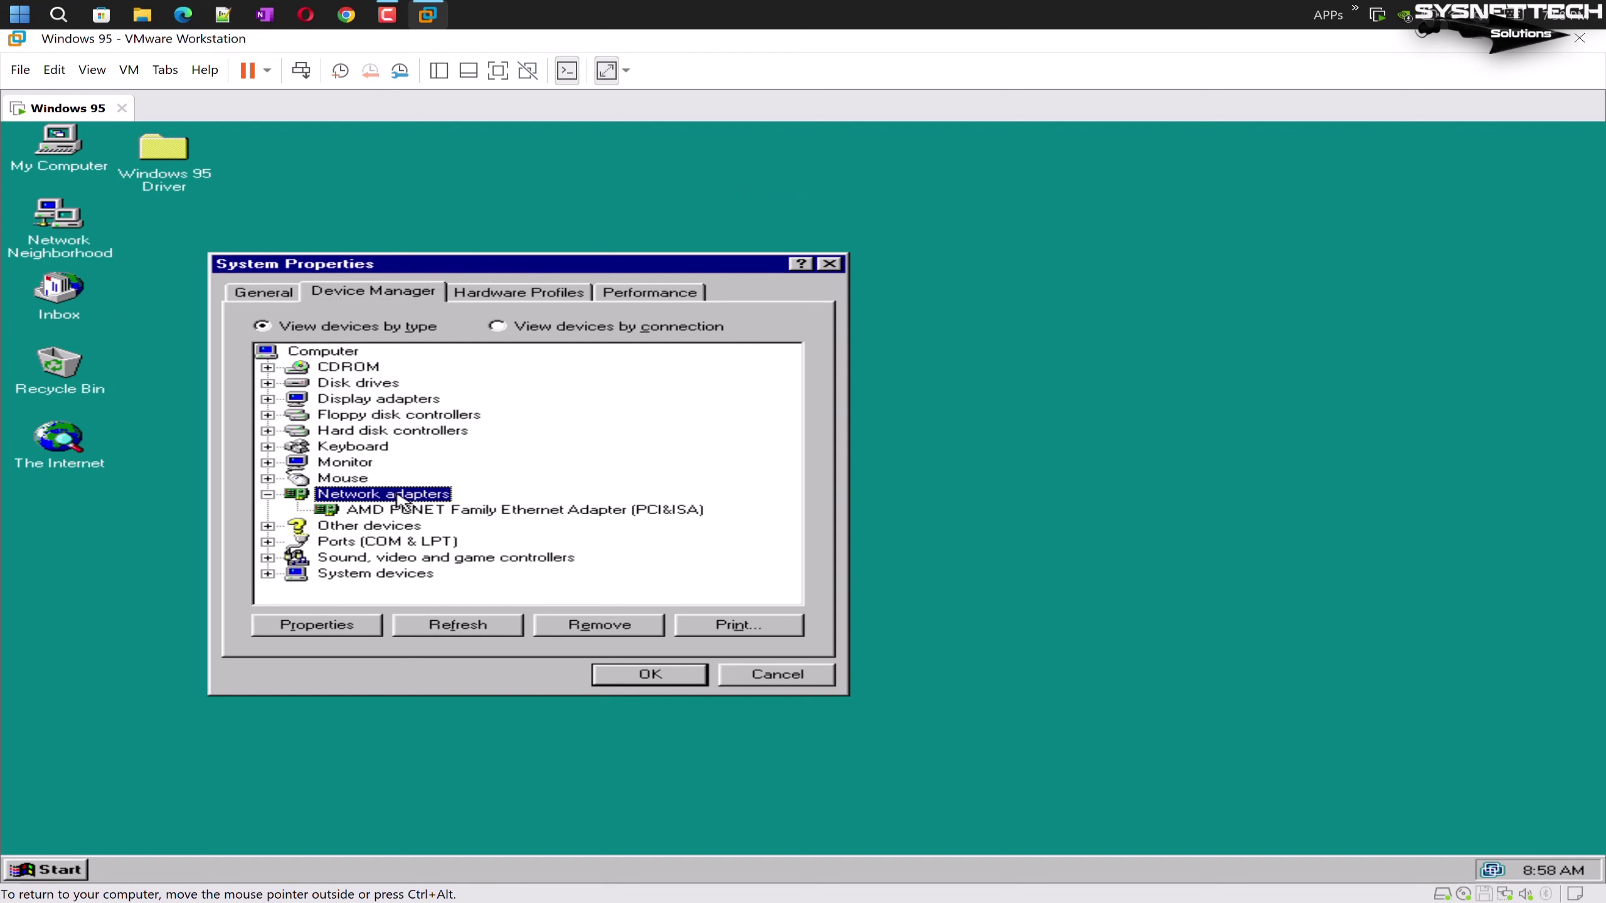
double_click(392, 497)
double_click(388, 510)
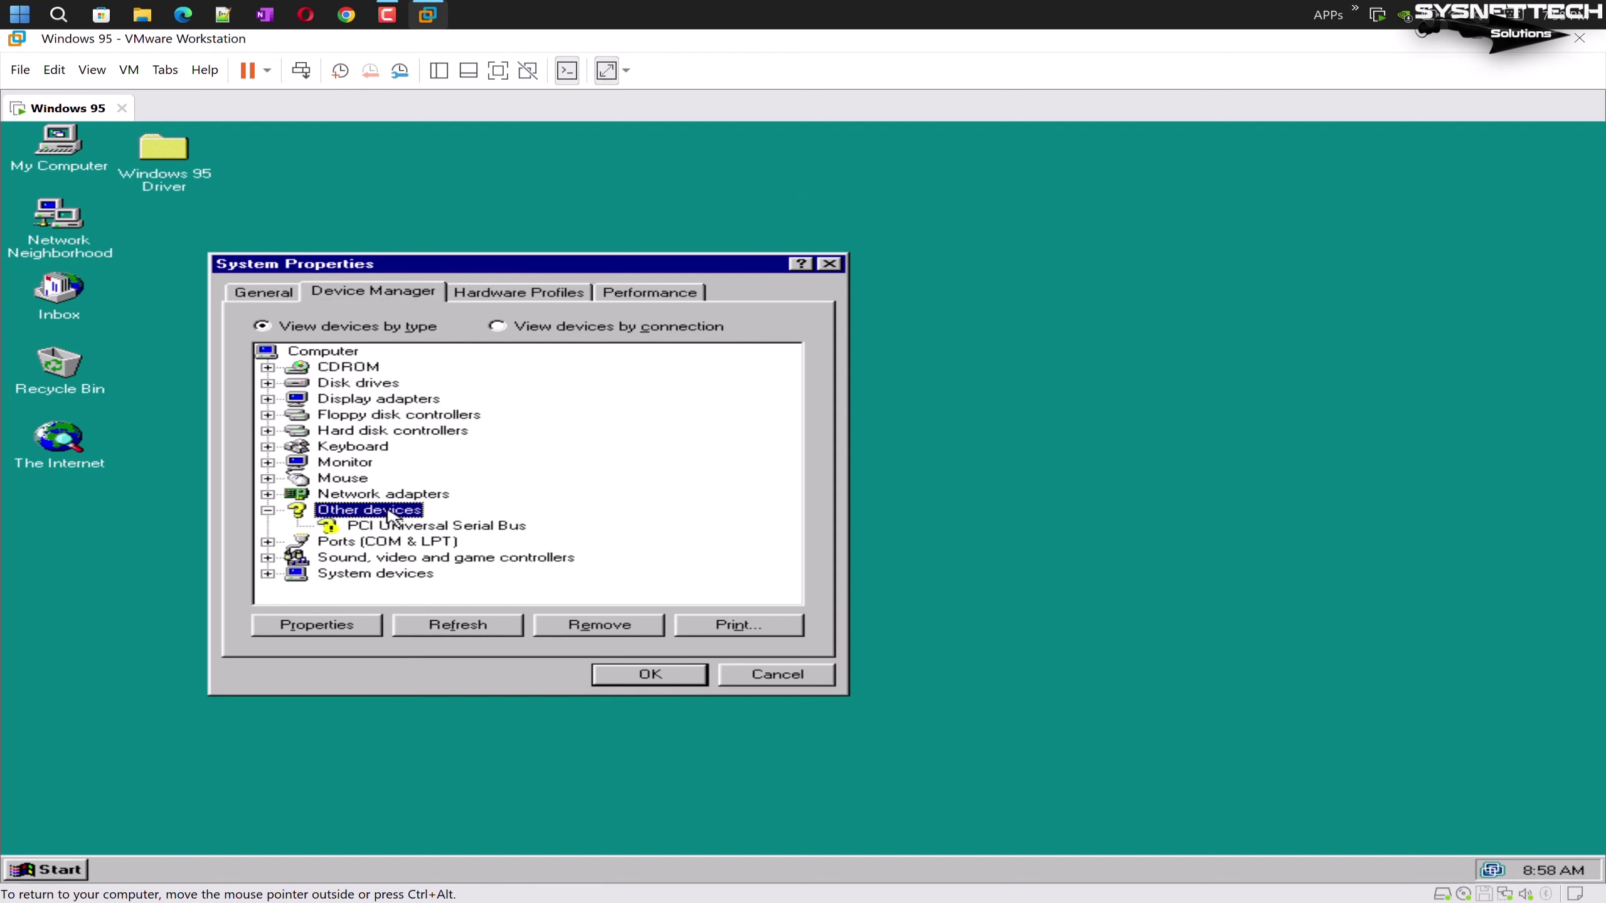
left_click(402, 528)
left_click(577, 632)
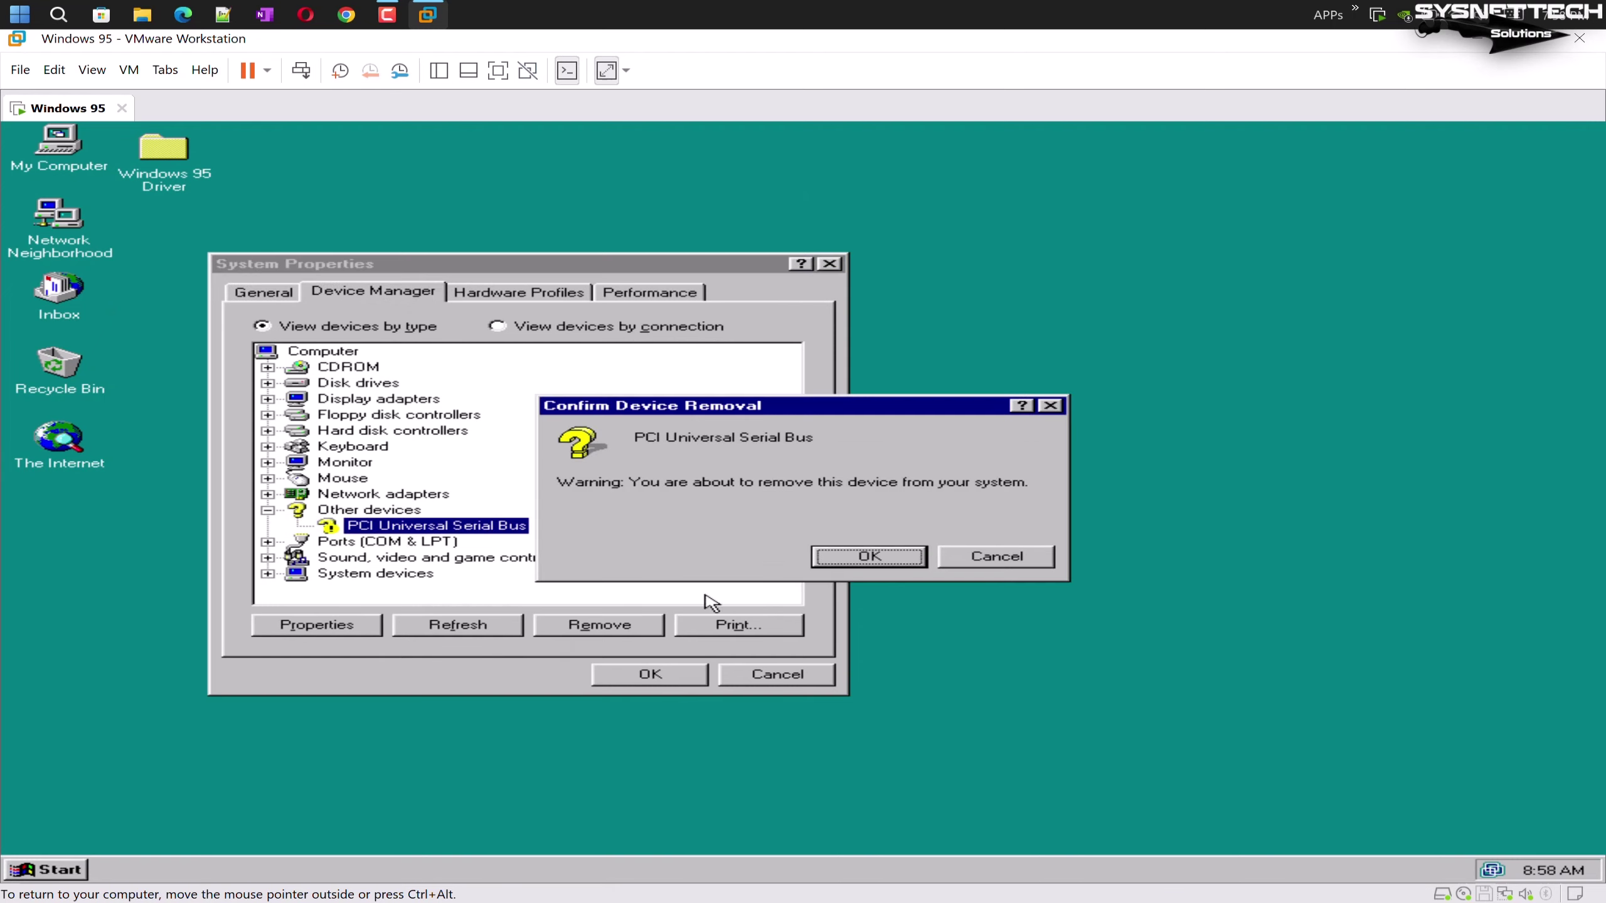
left_click(876, 555)
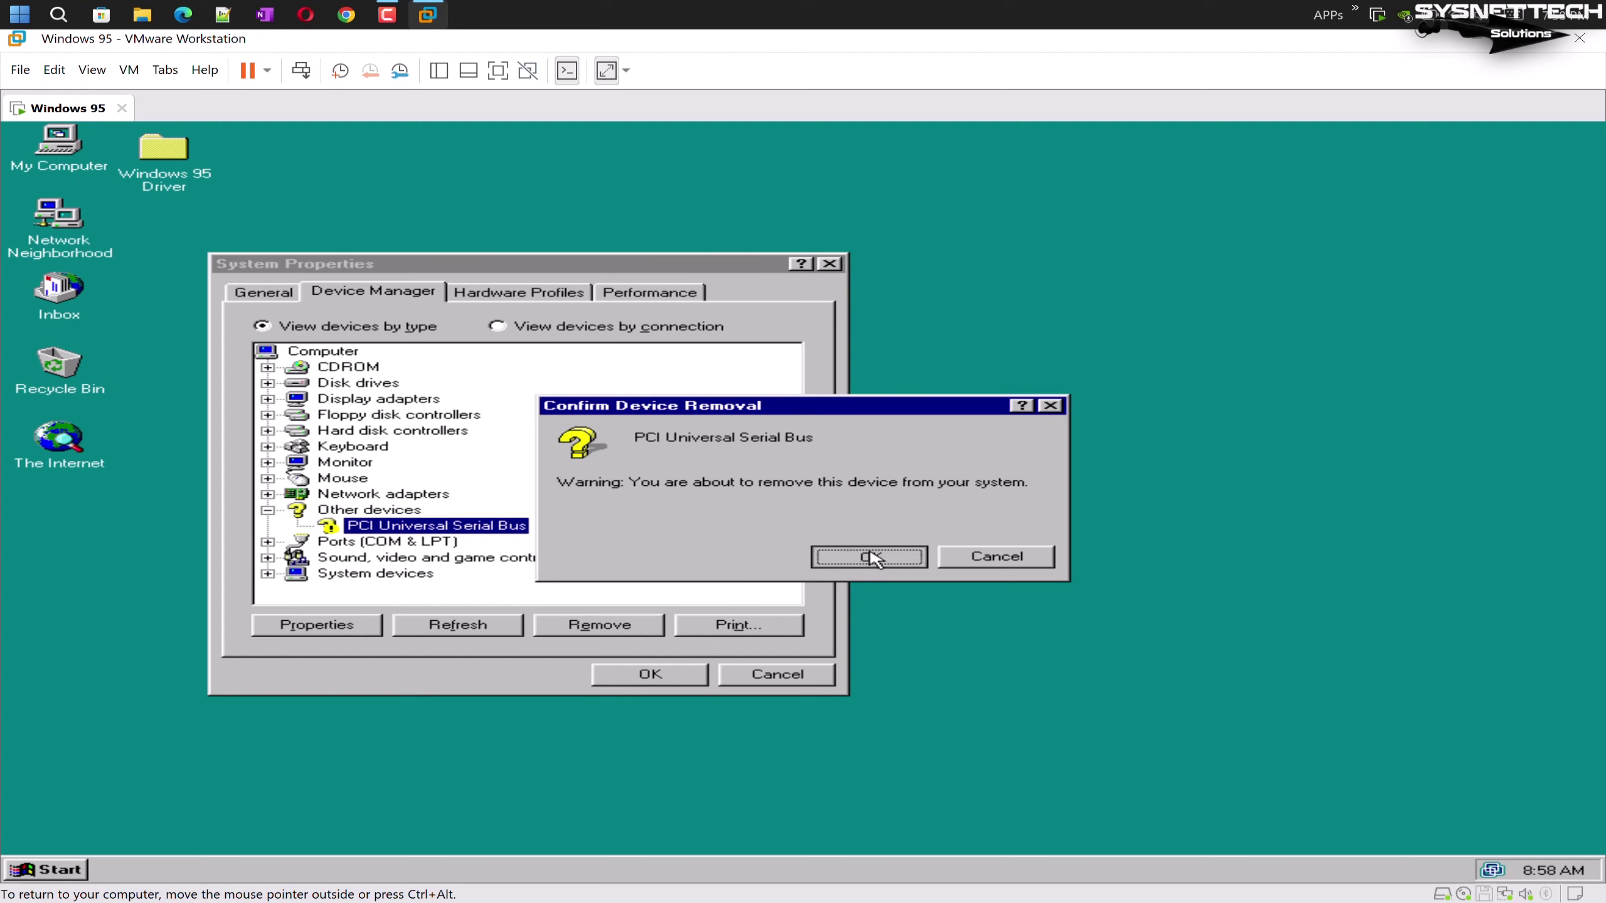
Refresh the hardware list, move System Properties fully into view, and expand the Universal Serial Bus controllers
left_click(473, 629)
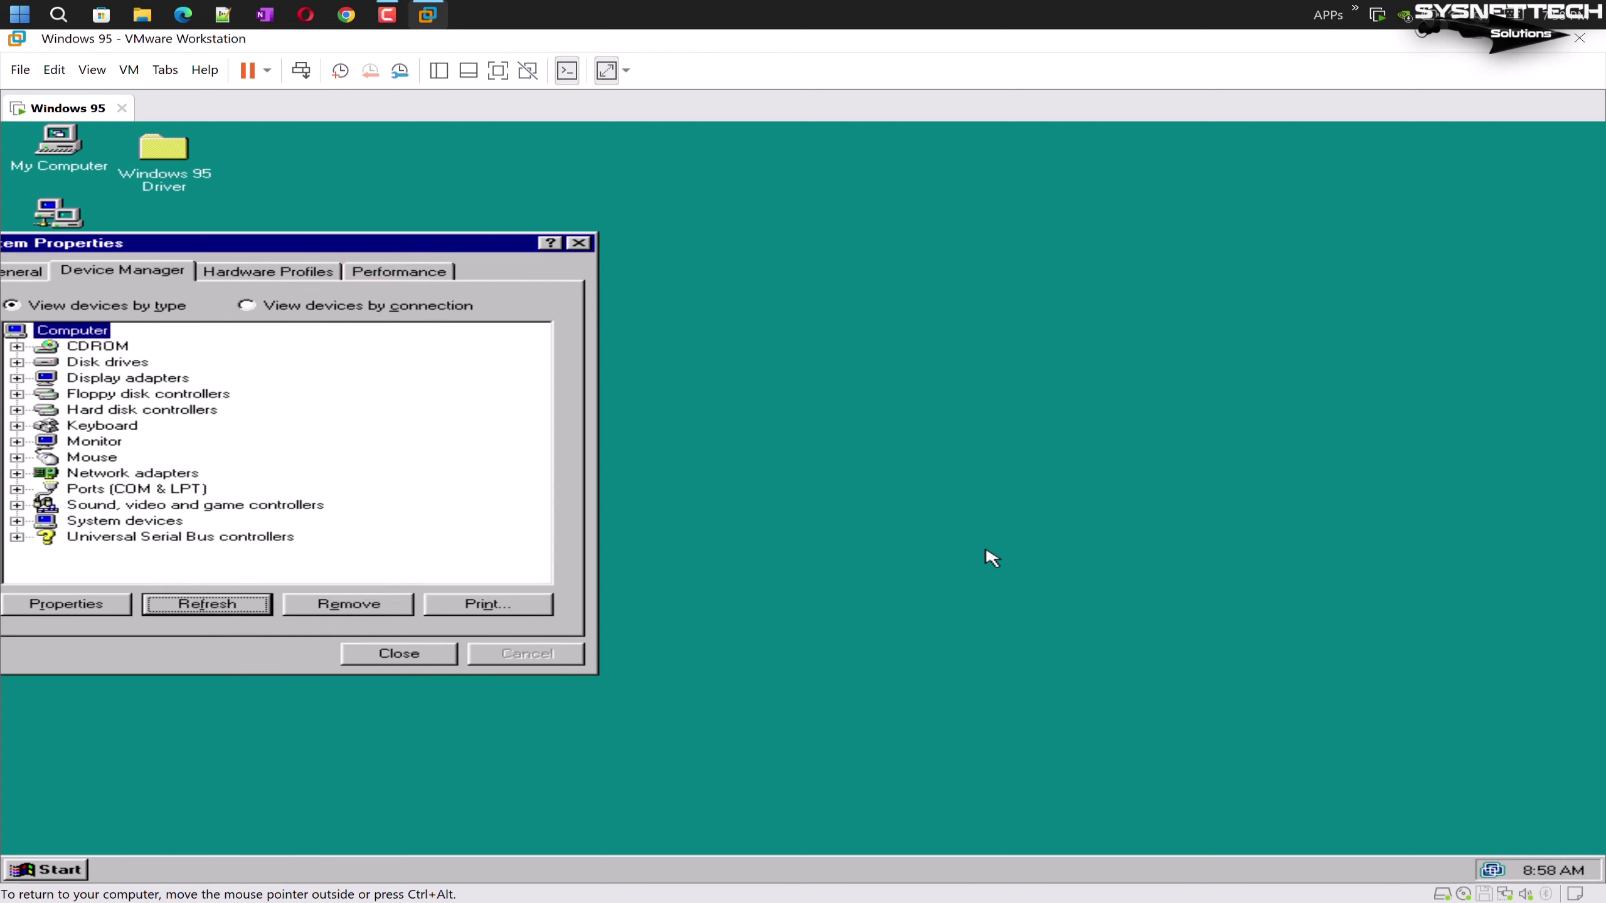
left_click_drag(381, 251, 875, 158)
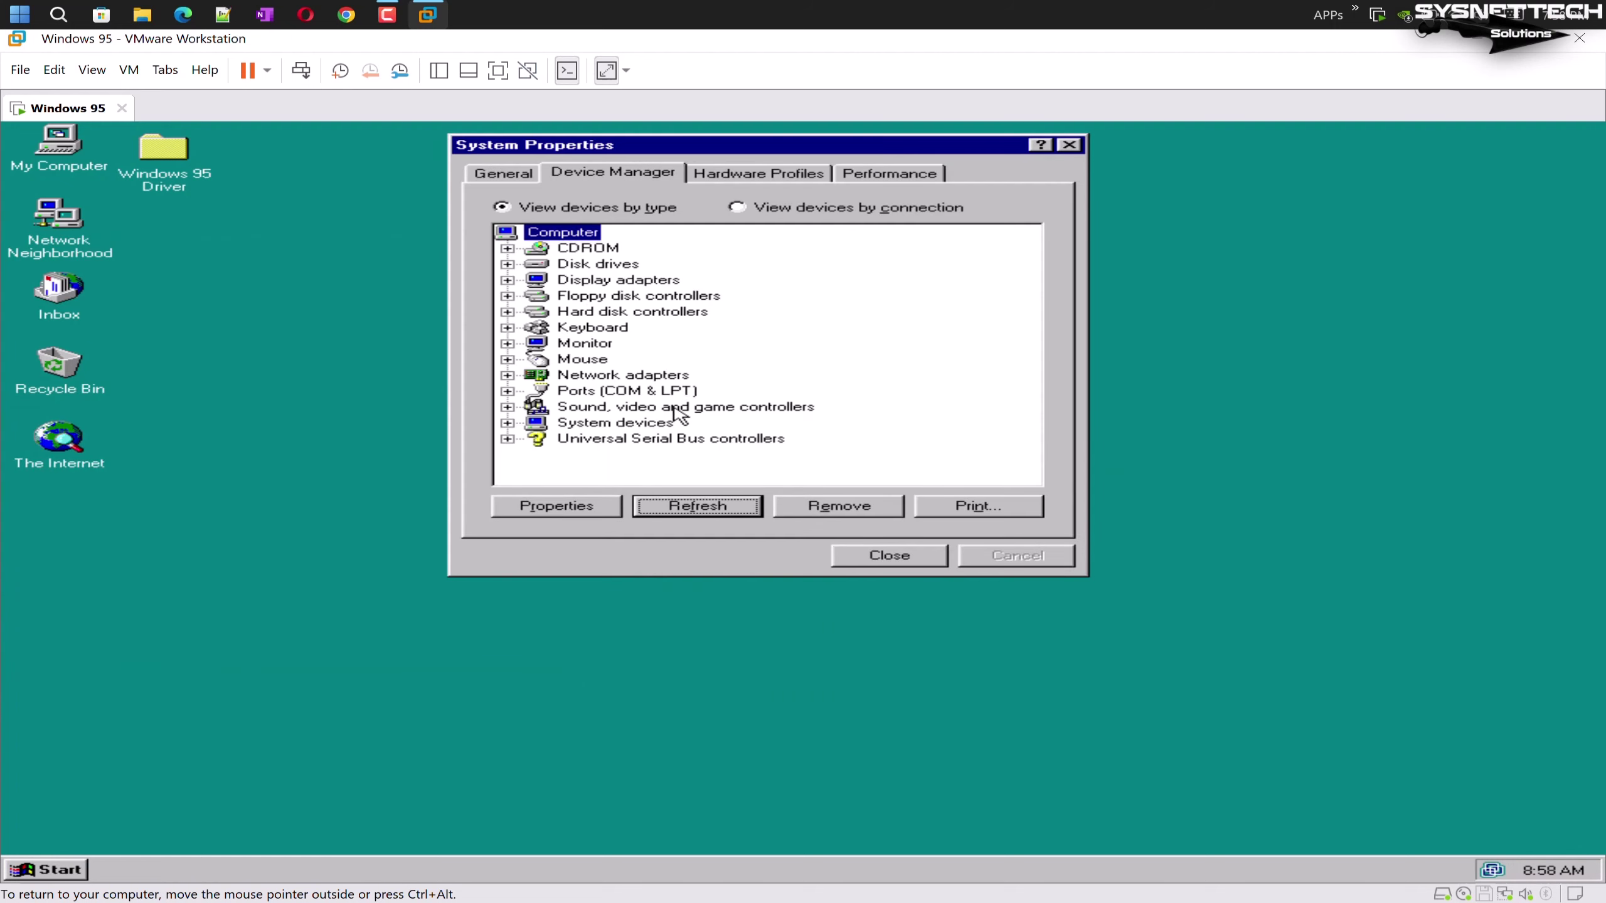
double_click(680, 439)
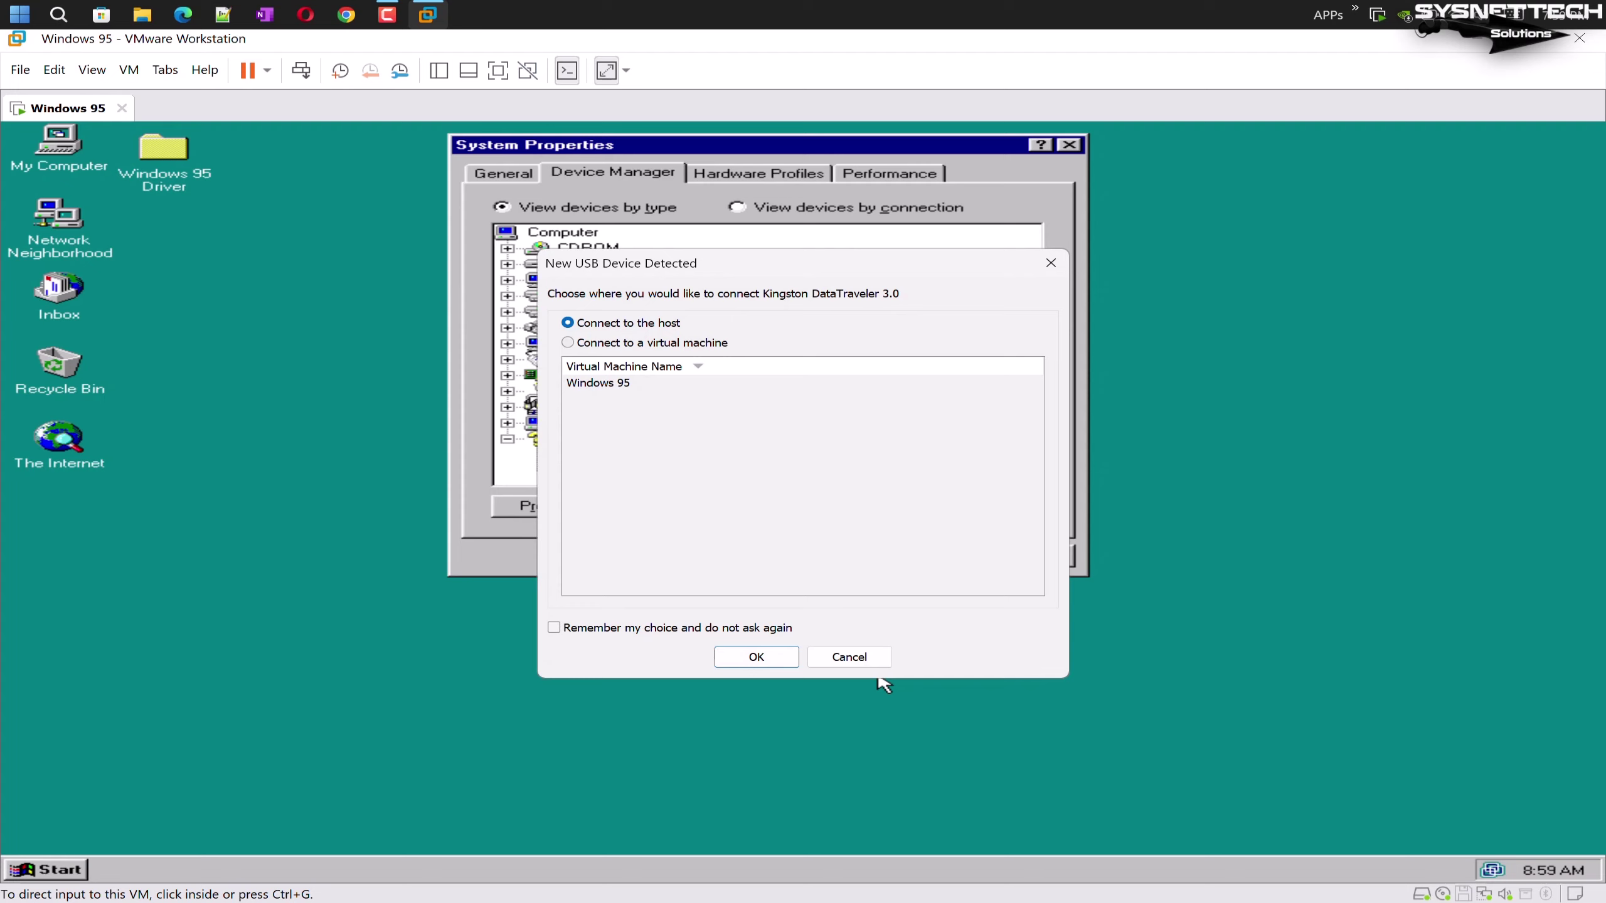
Connect the Kingston DataTraveler 3.0 USB drive to the Windows 95 virtual machine
key("Down")
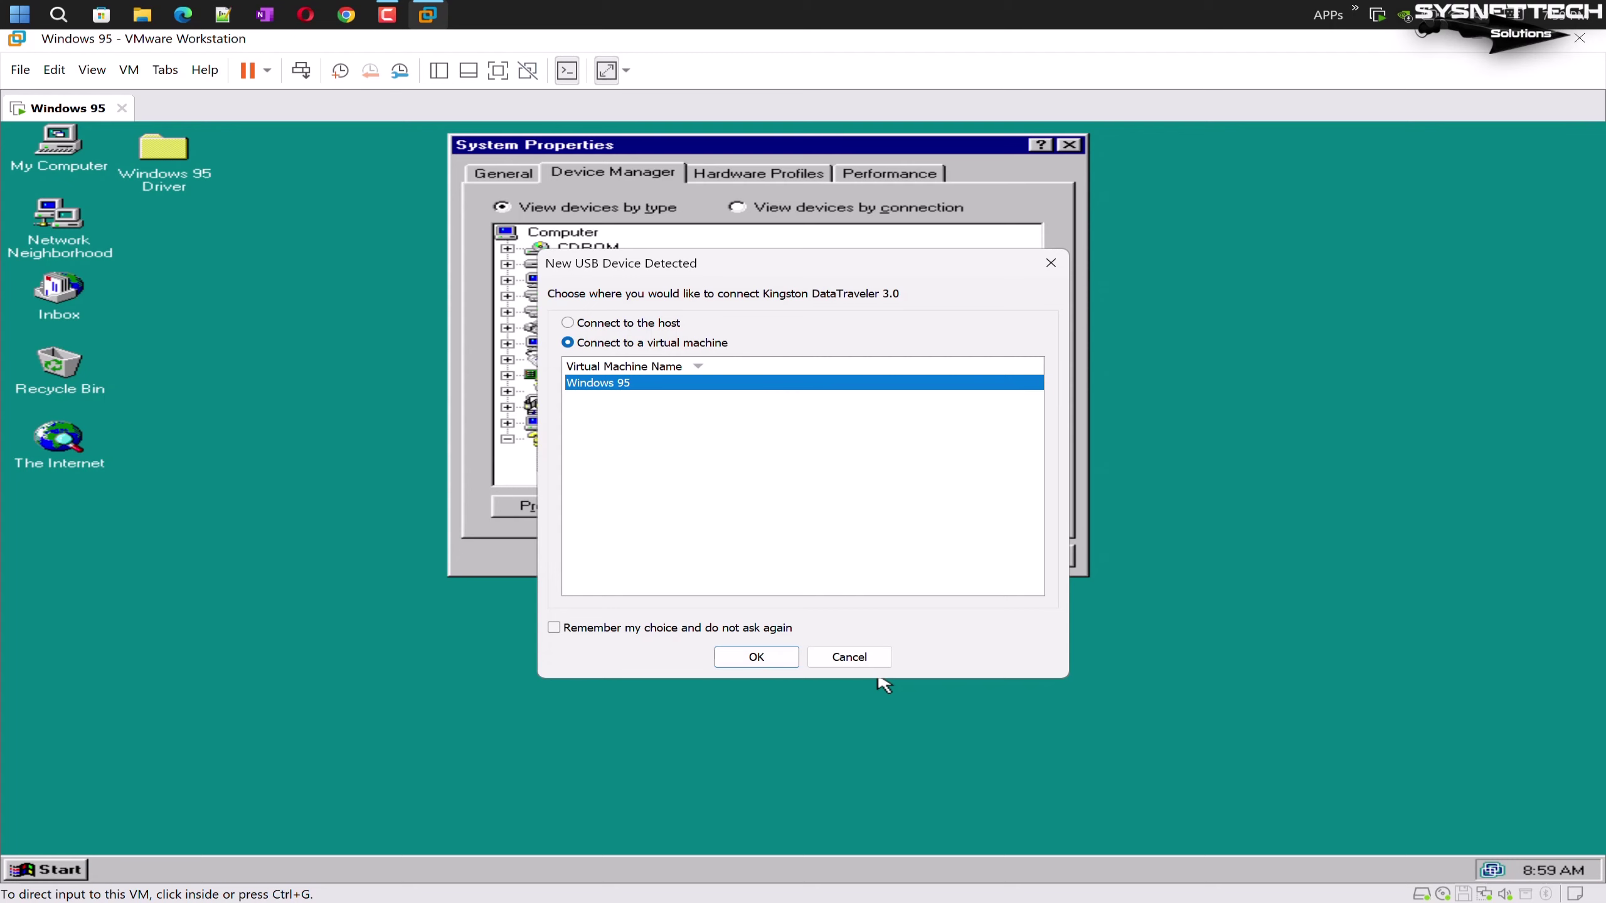
key("Return")
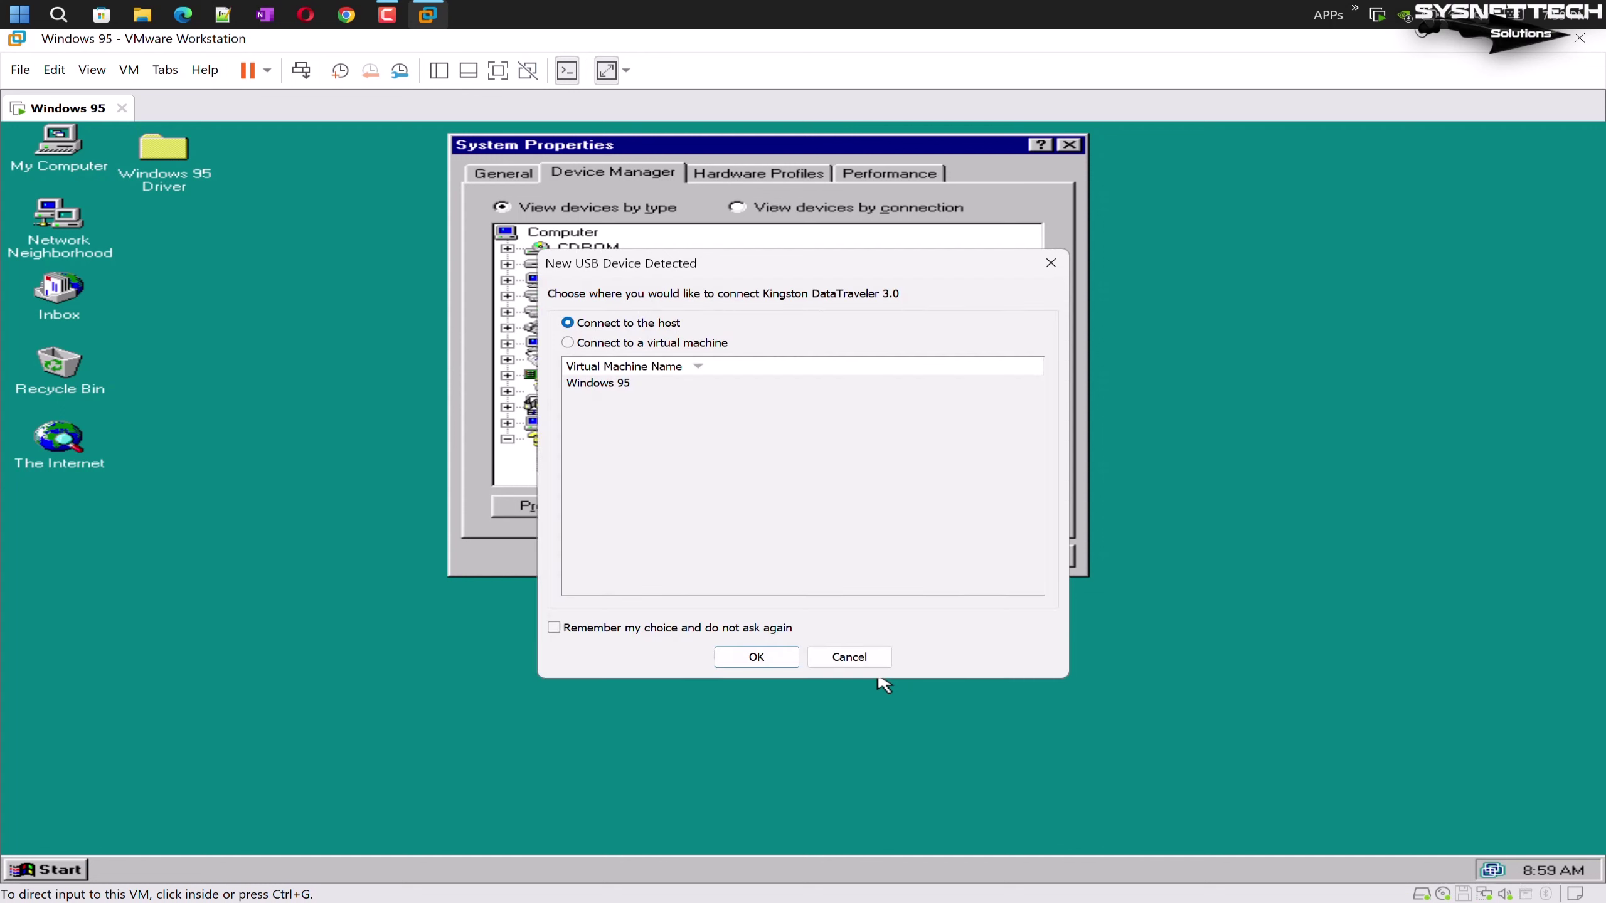
key("Down")
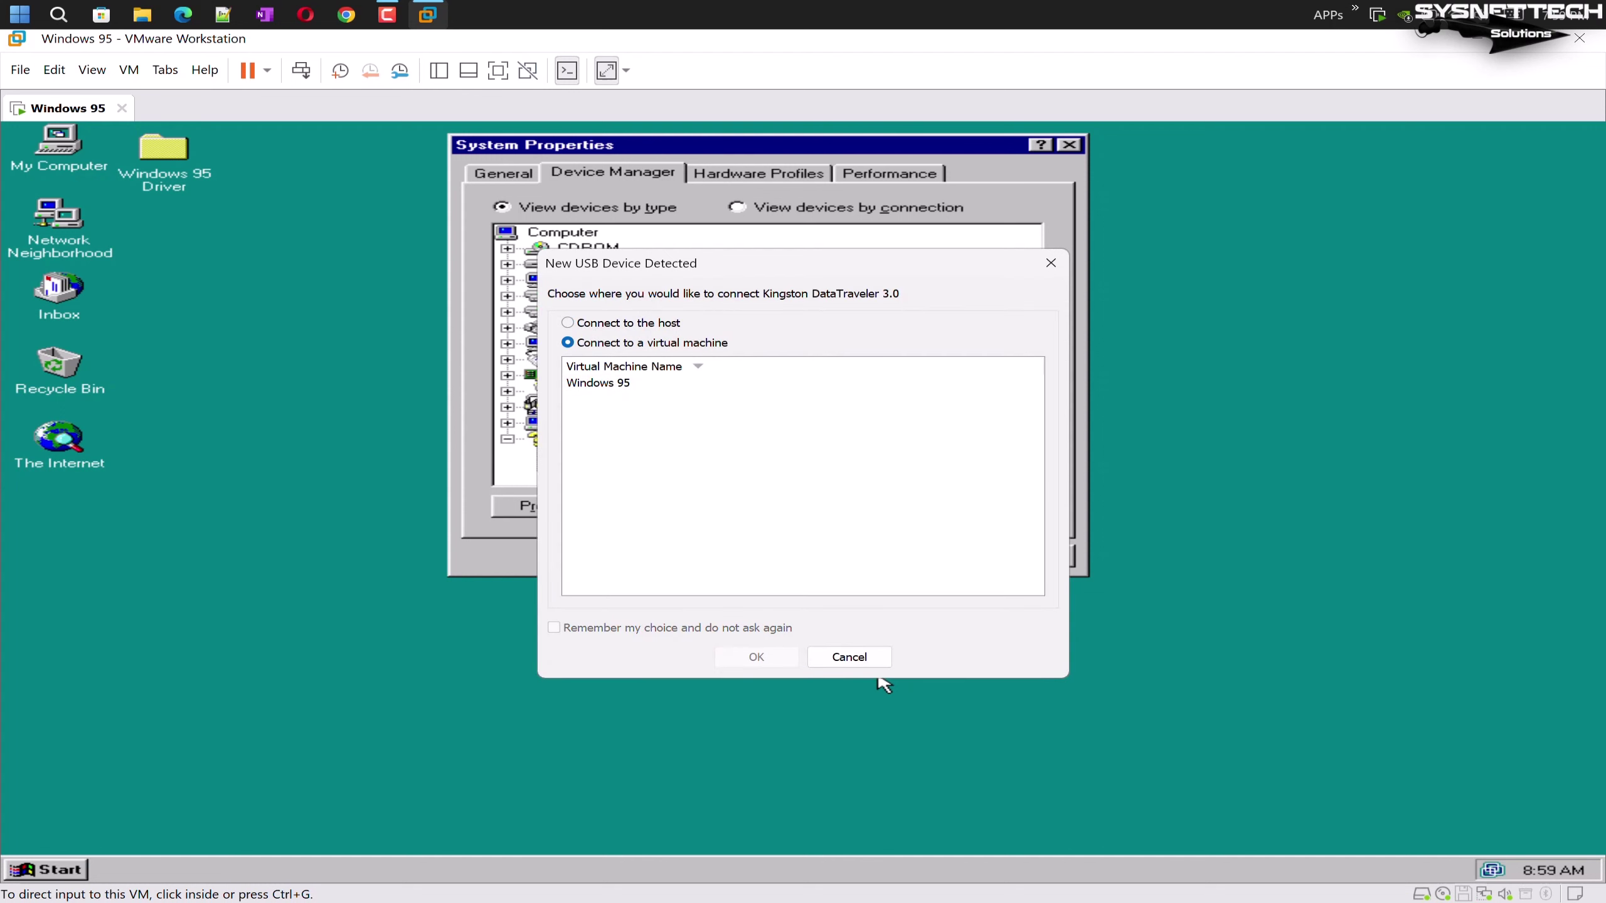
key("Tab")
key("Down")
key("Tab")
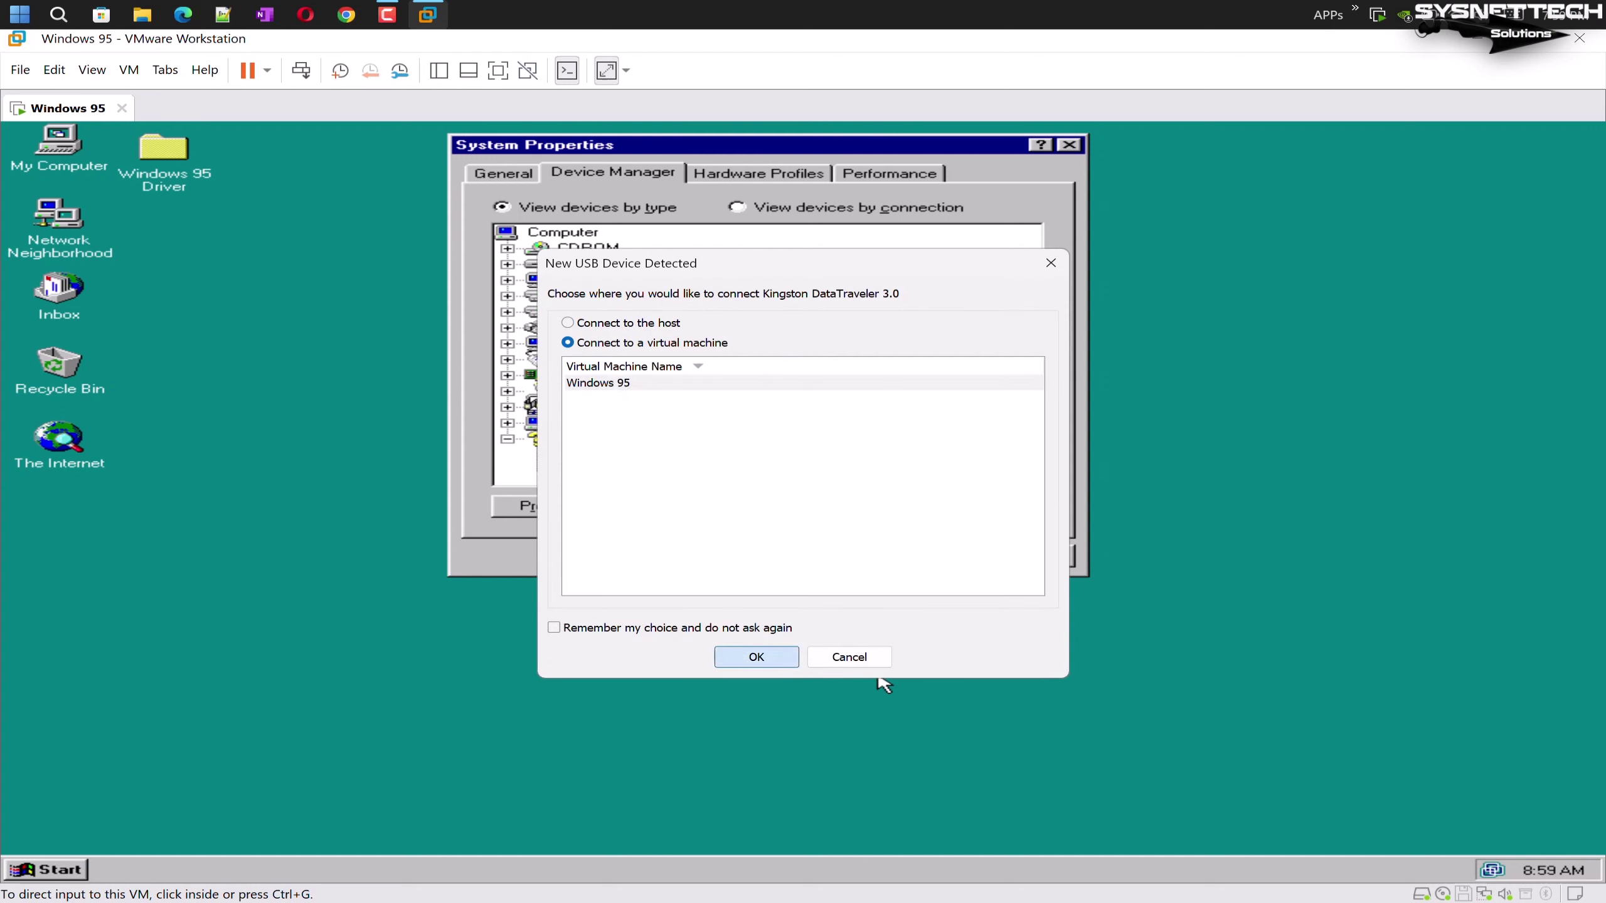
key("Return")
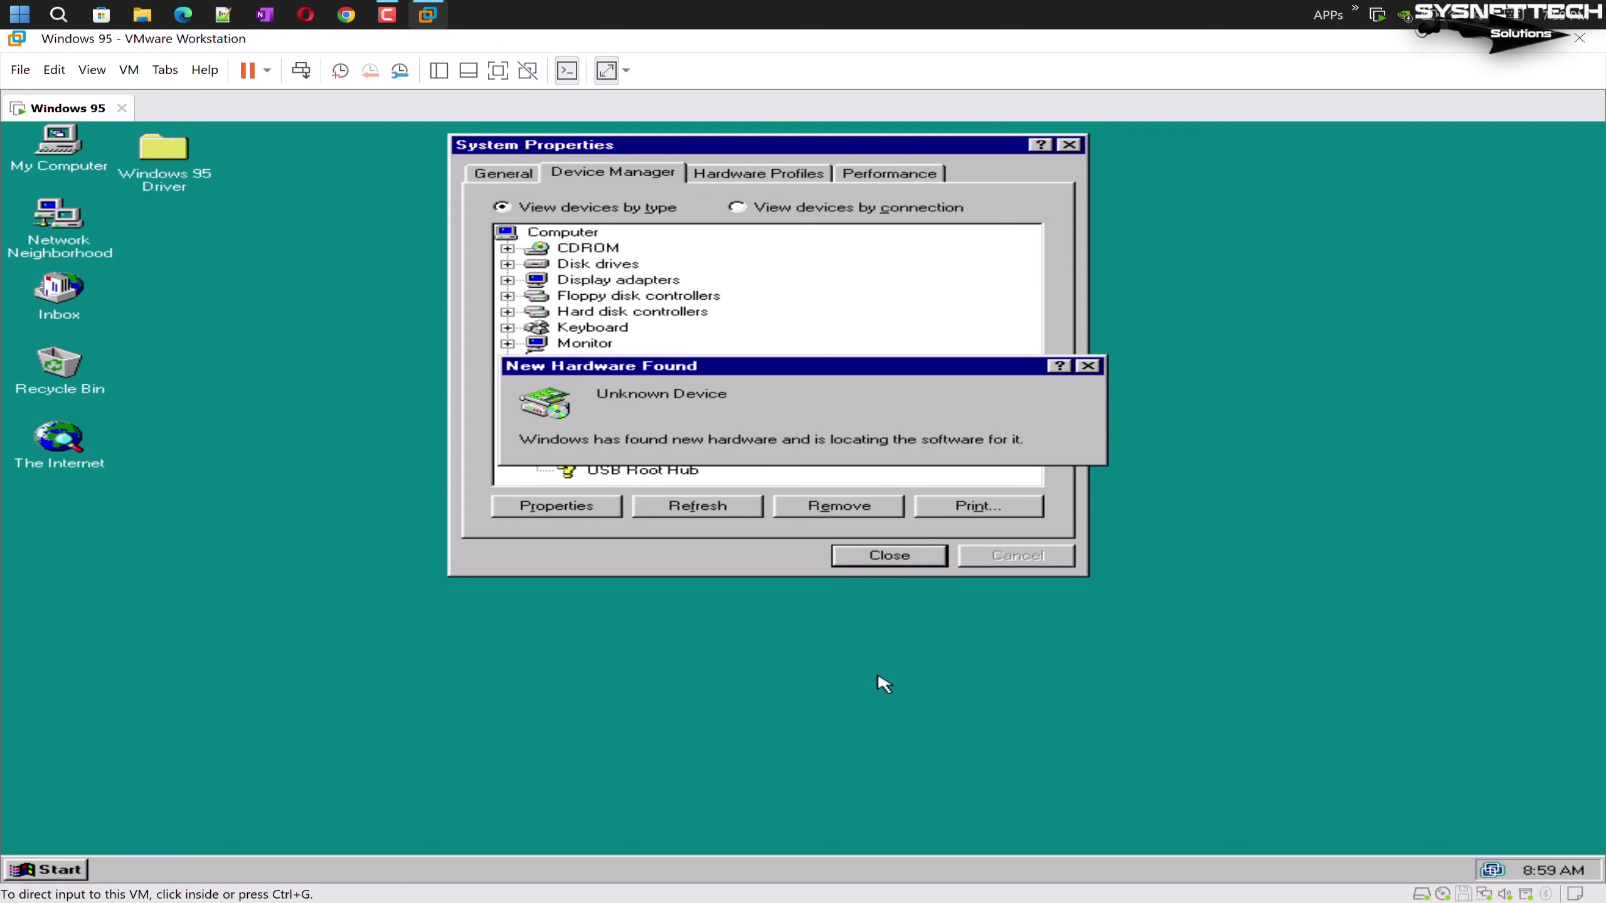
Let the driver wizard search for the Generic USB Mass Storage Class Device driver and install it from the Inf folder
left_click(883, 683)
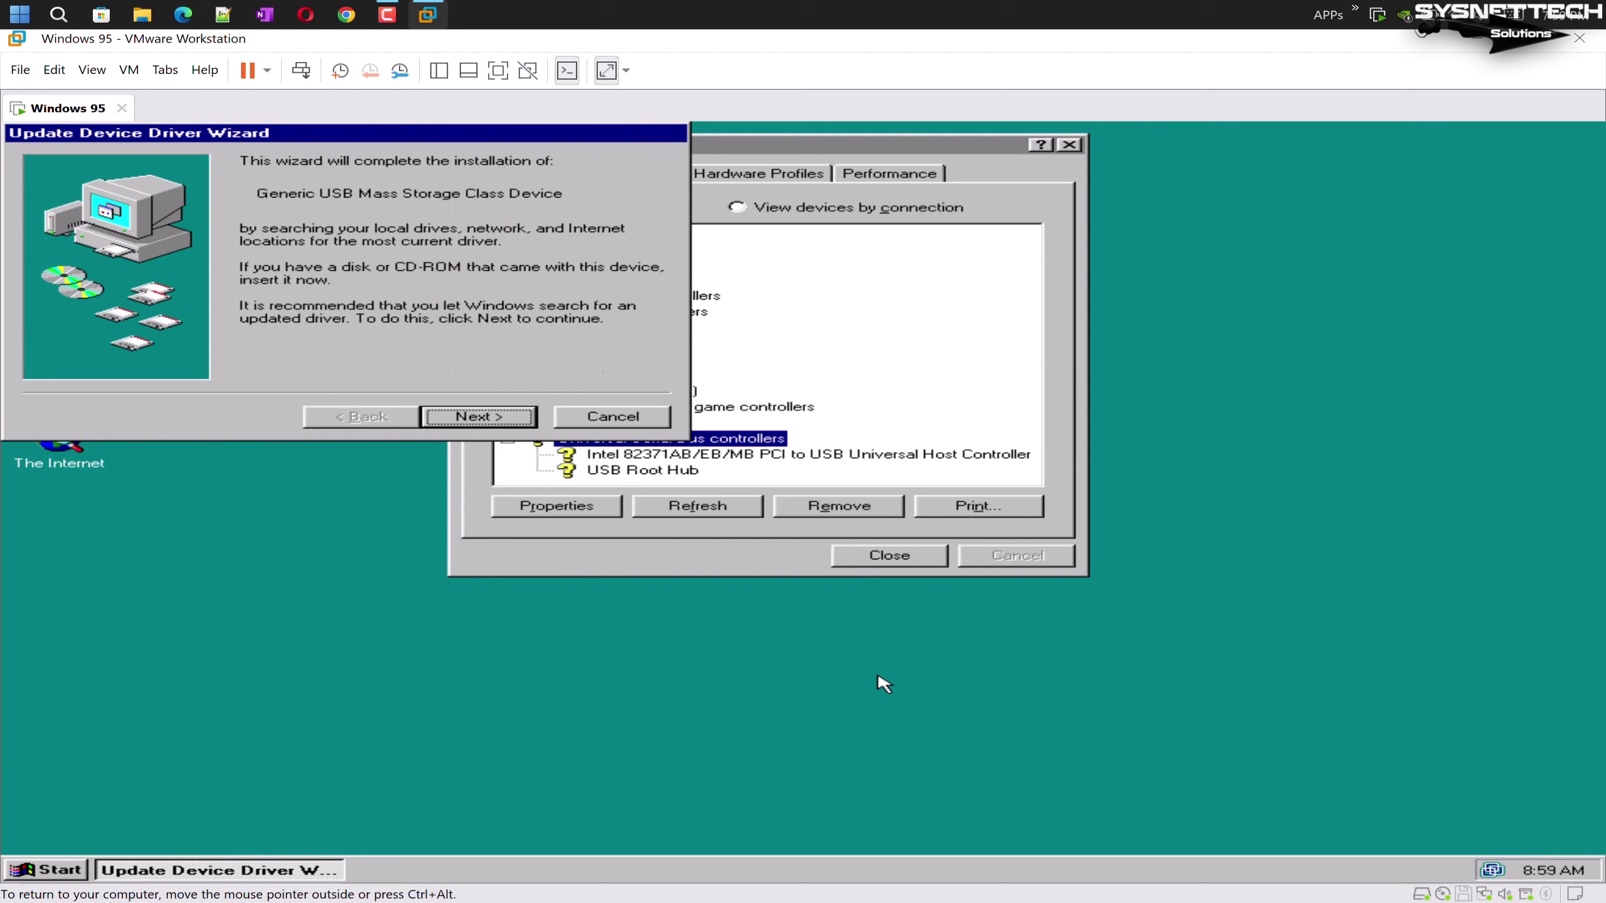
left_click(479, 414)
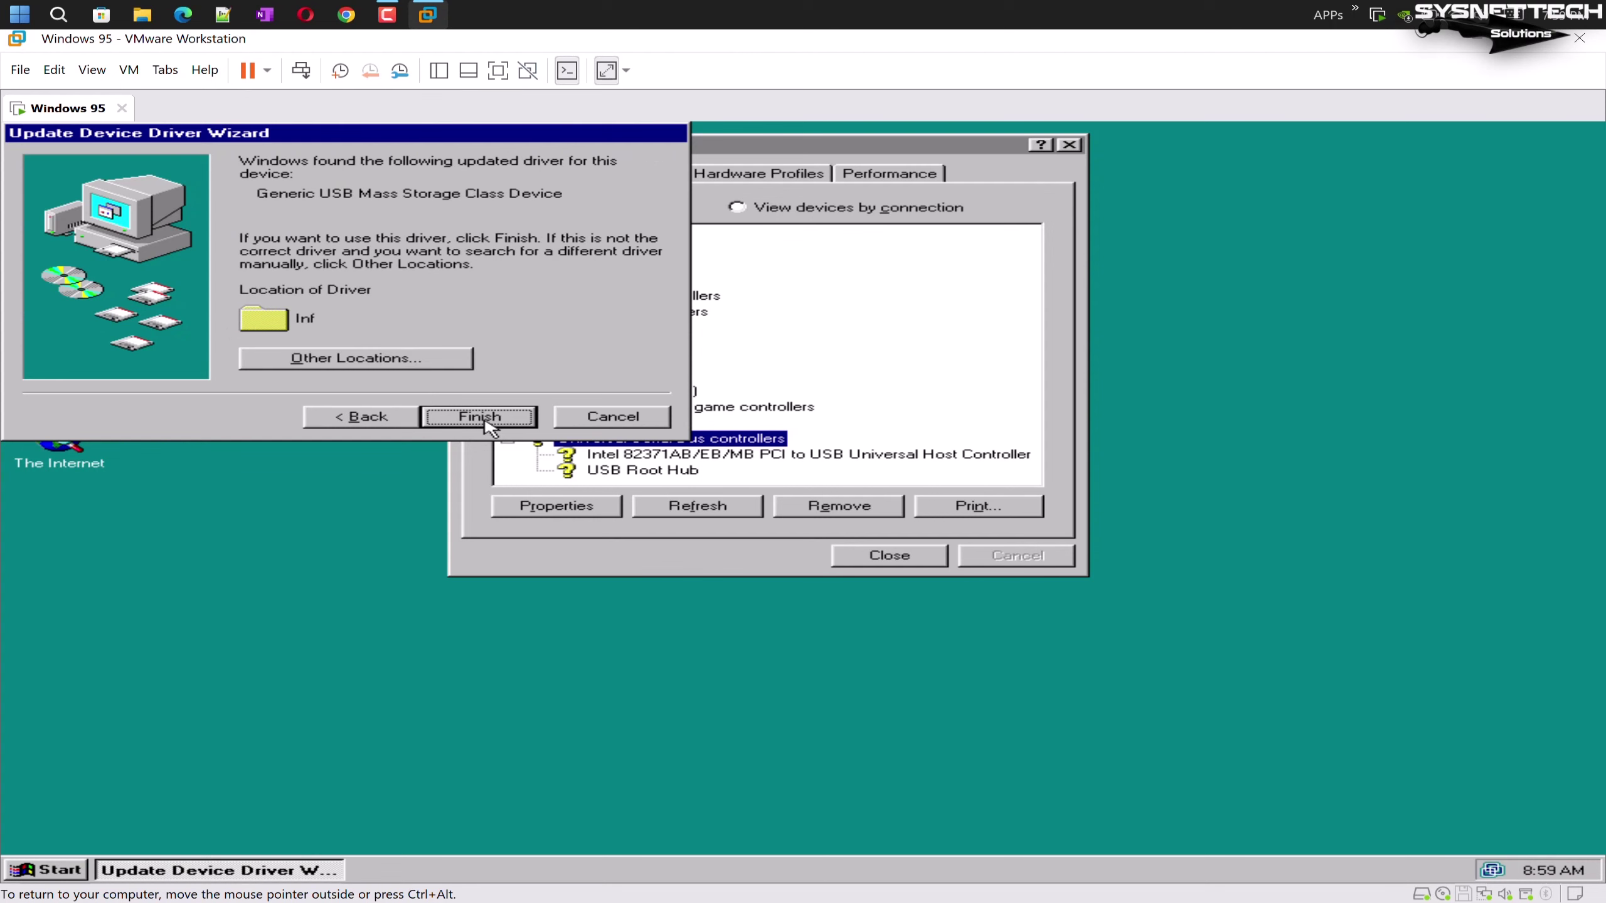
left_click(480, 416)
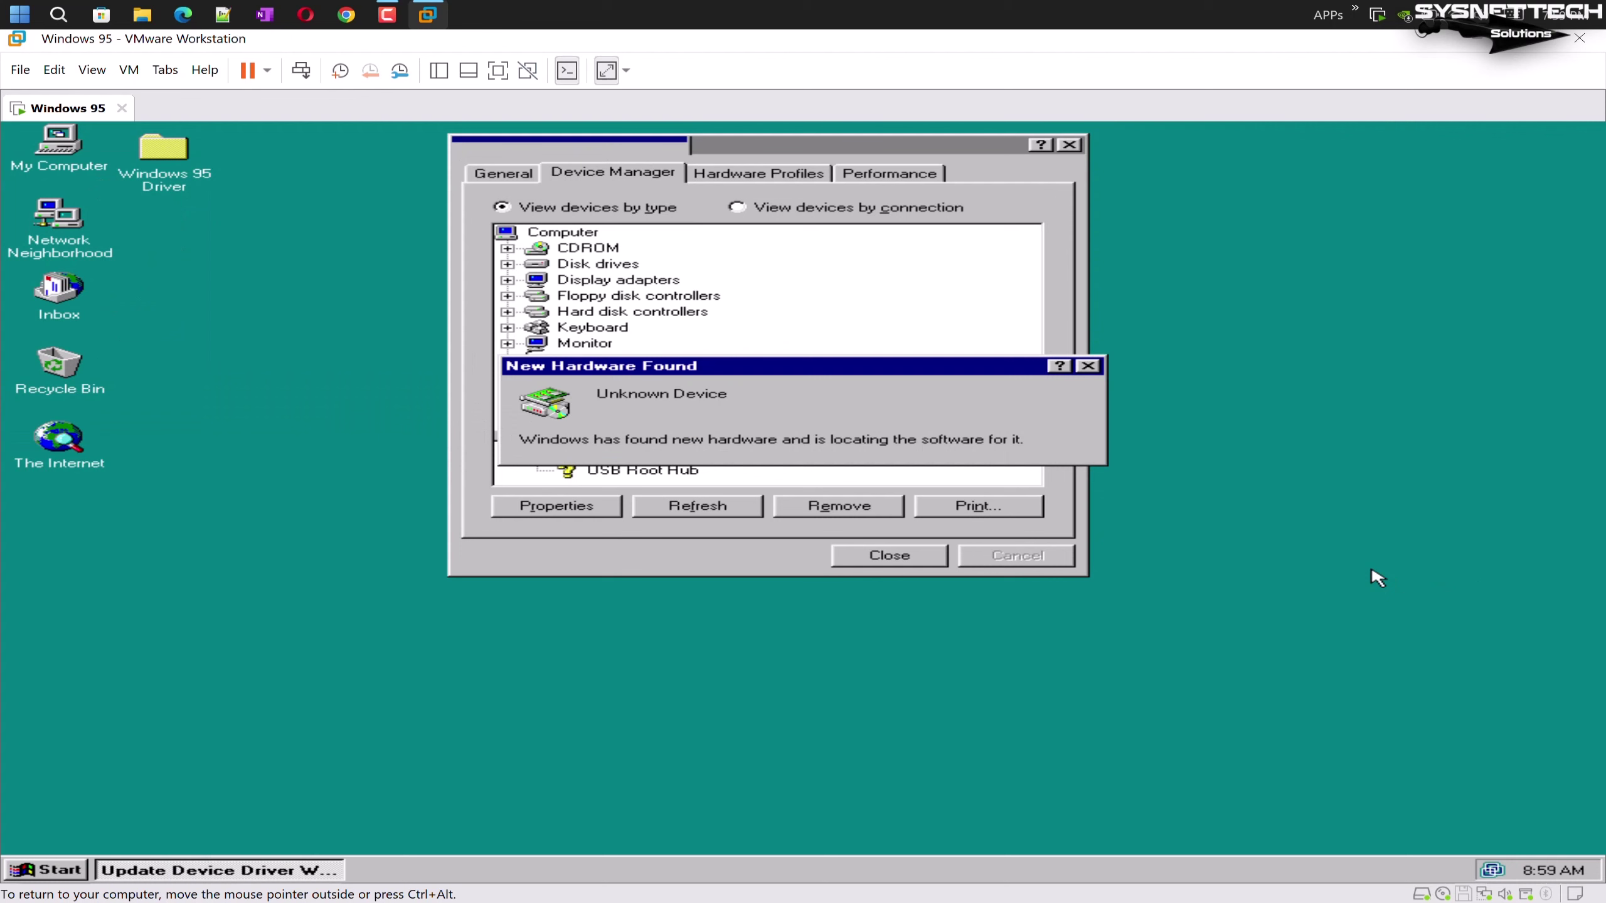
Let the driver wizard search for and install the newly found unknown device's driver, and expand the Universal Serial Bus controllers
left_click(548, 442)
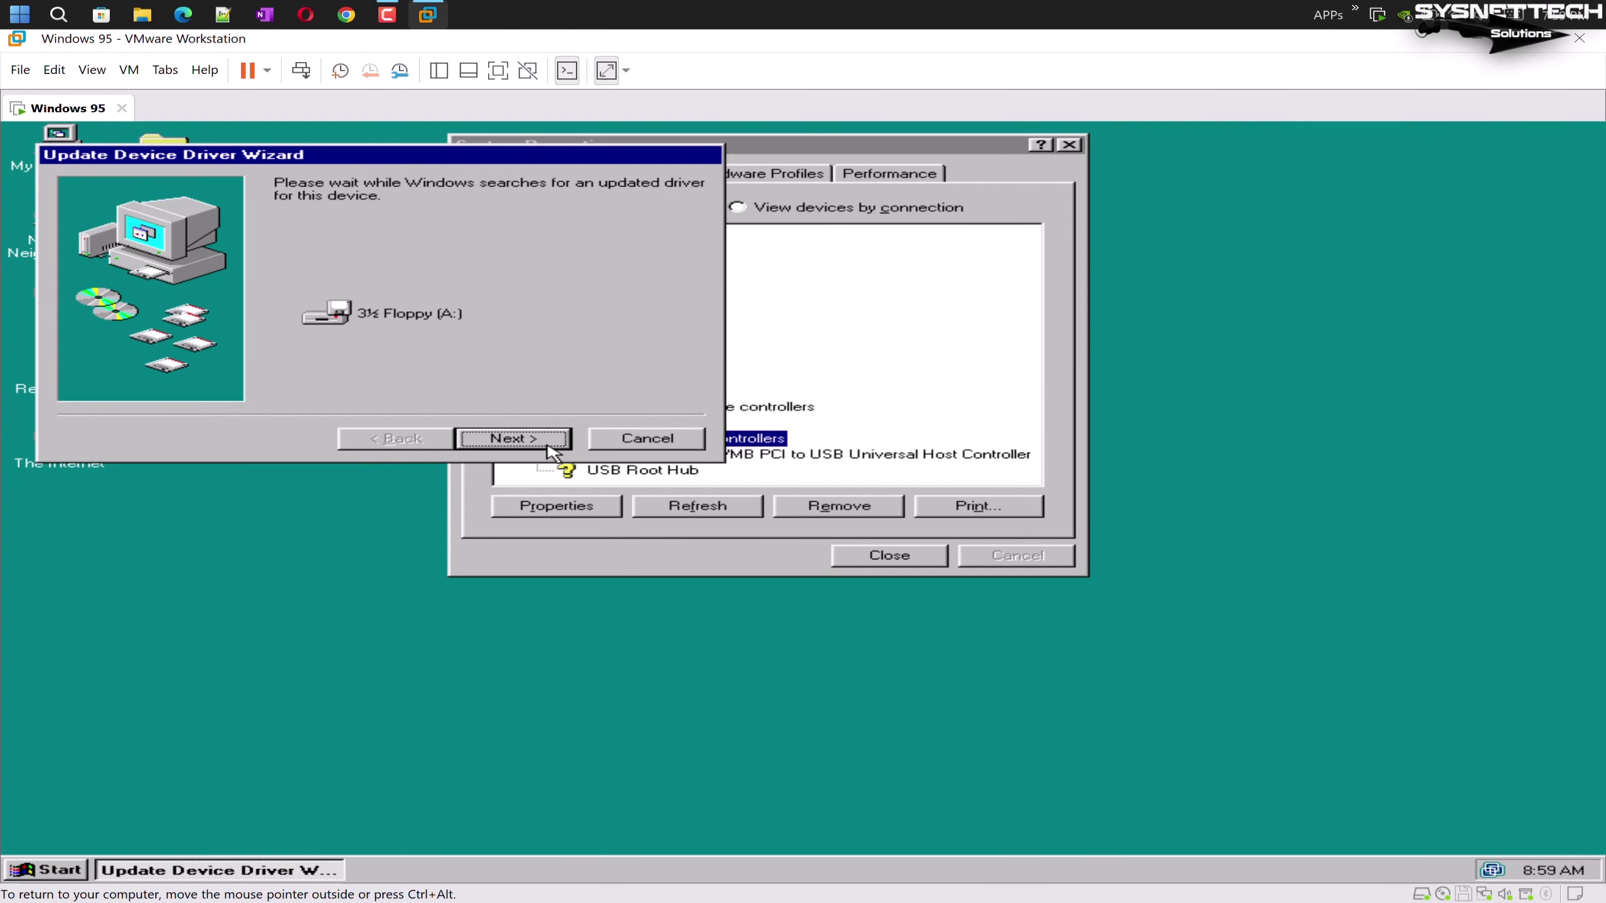
left_click(545, 444)
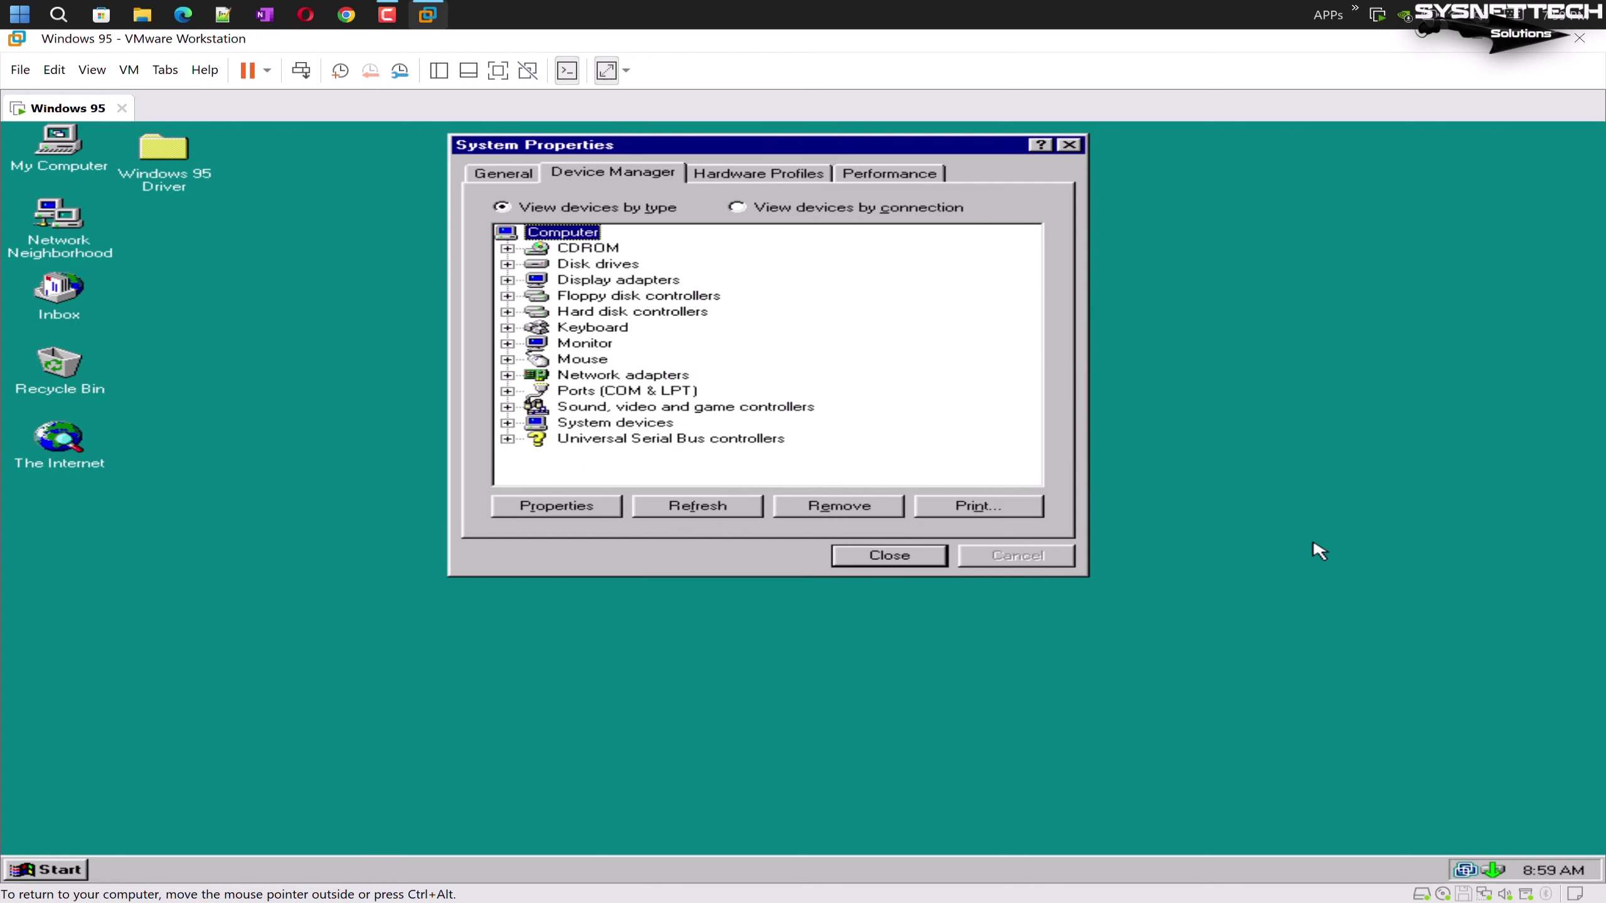
left_click(667, 438)
double_click(666, 439)
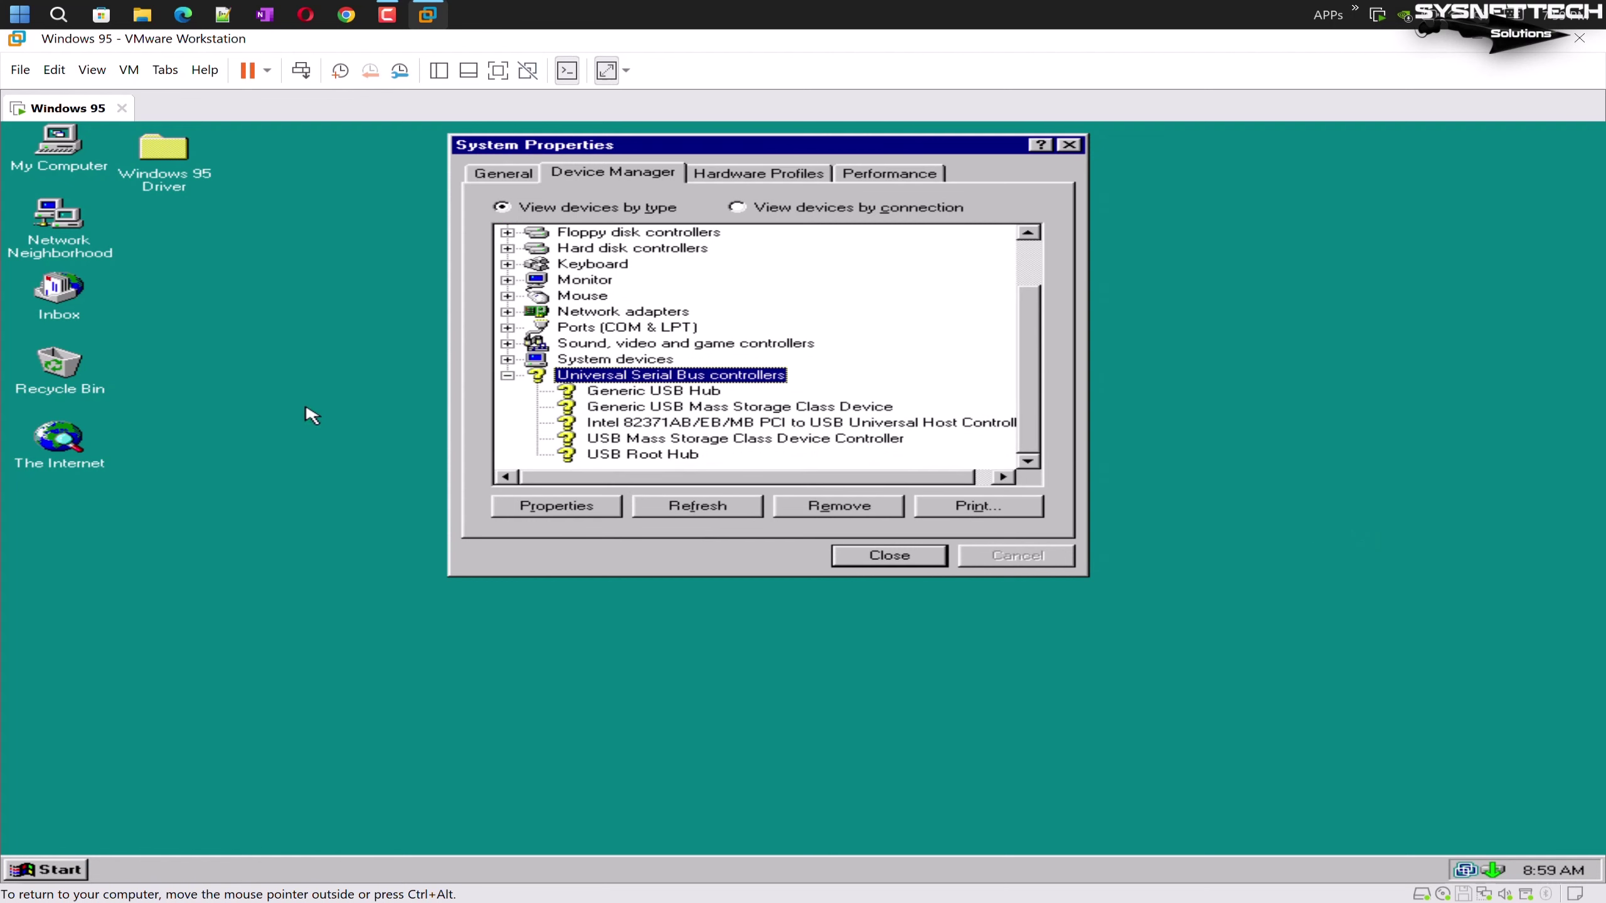
Open Removable Disk (E:) from My Computer and place its window below the My Computer window
double_click(46, 148)
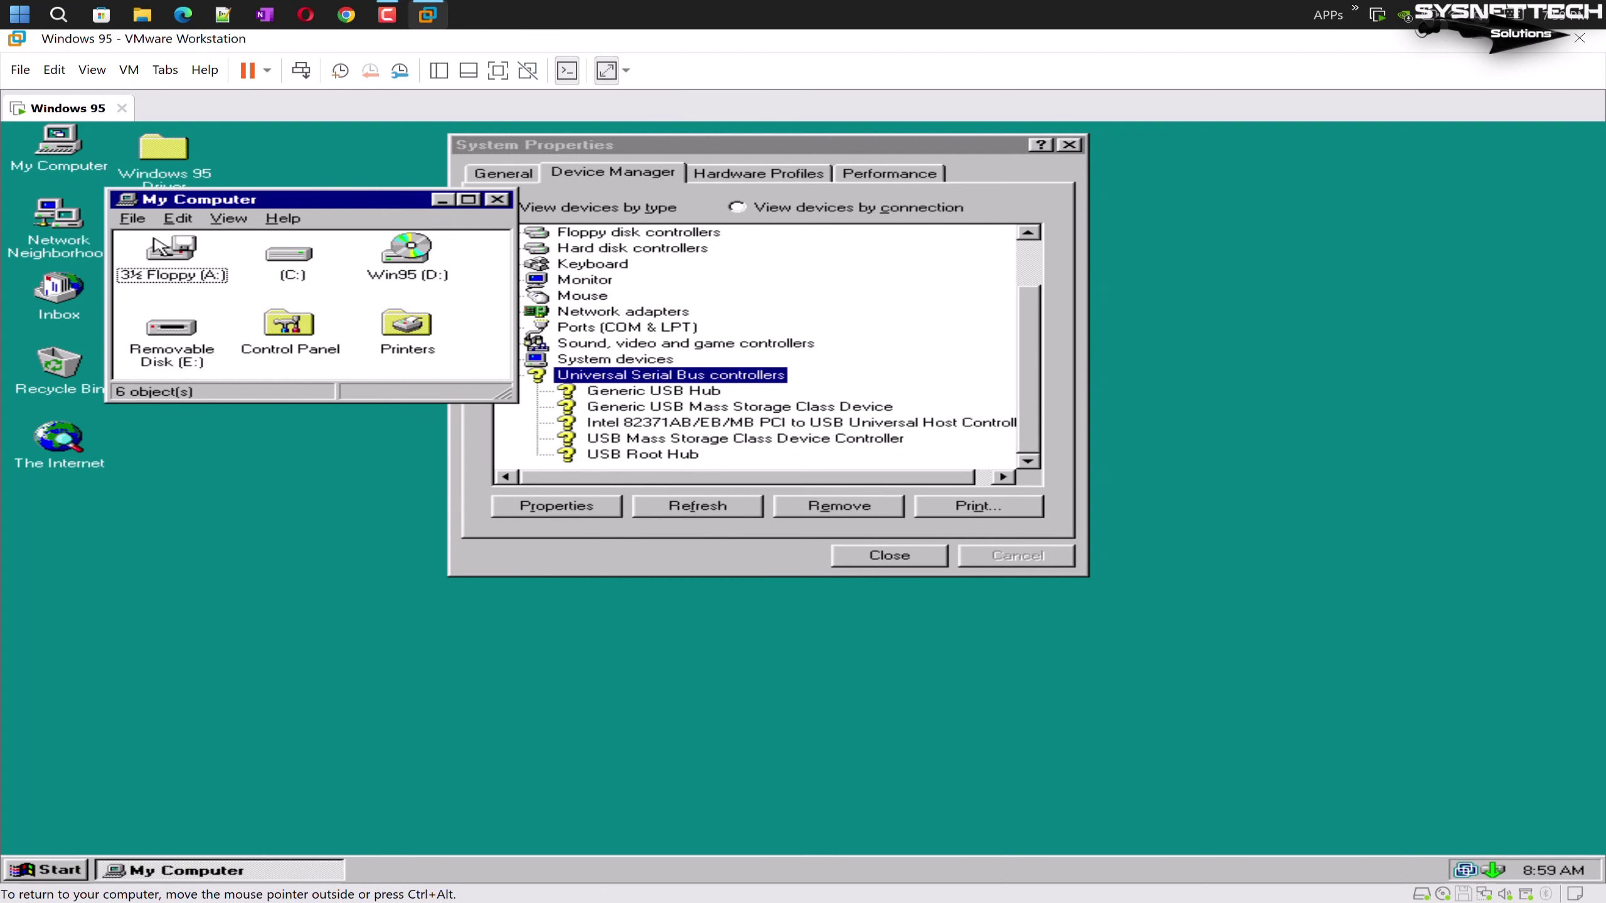
left_click(169, 347)
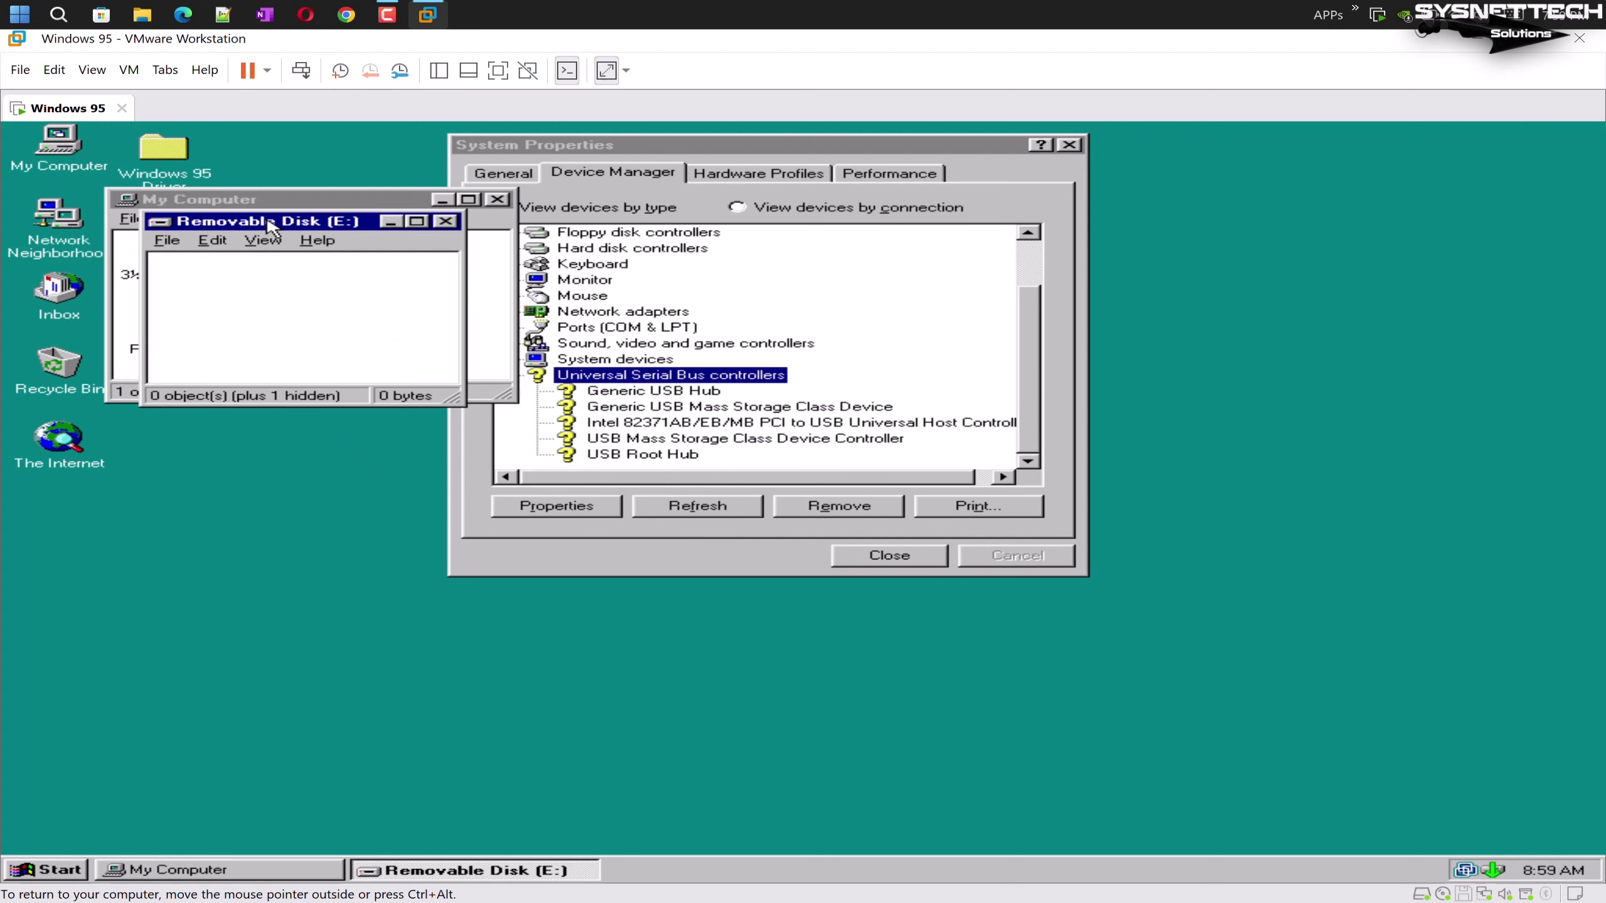
left_click_drag(286, 224, 250, 433)
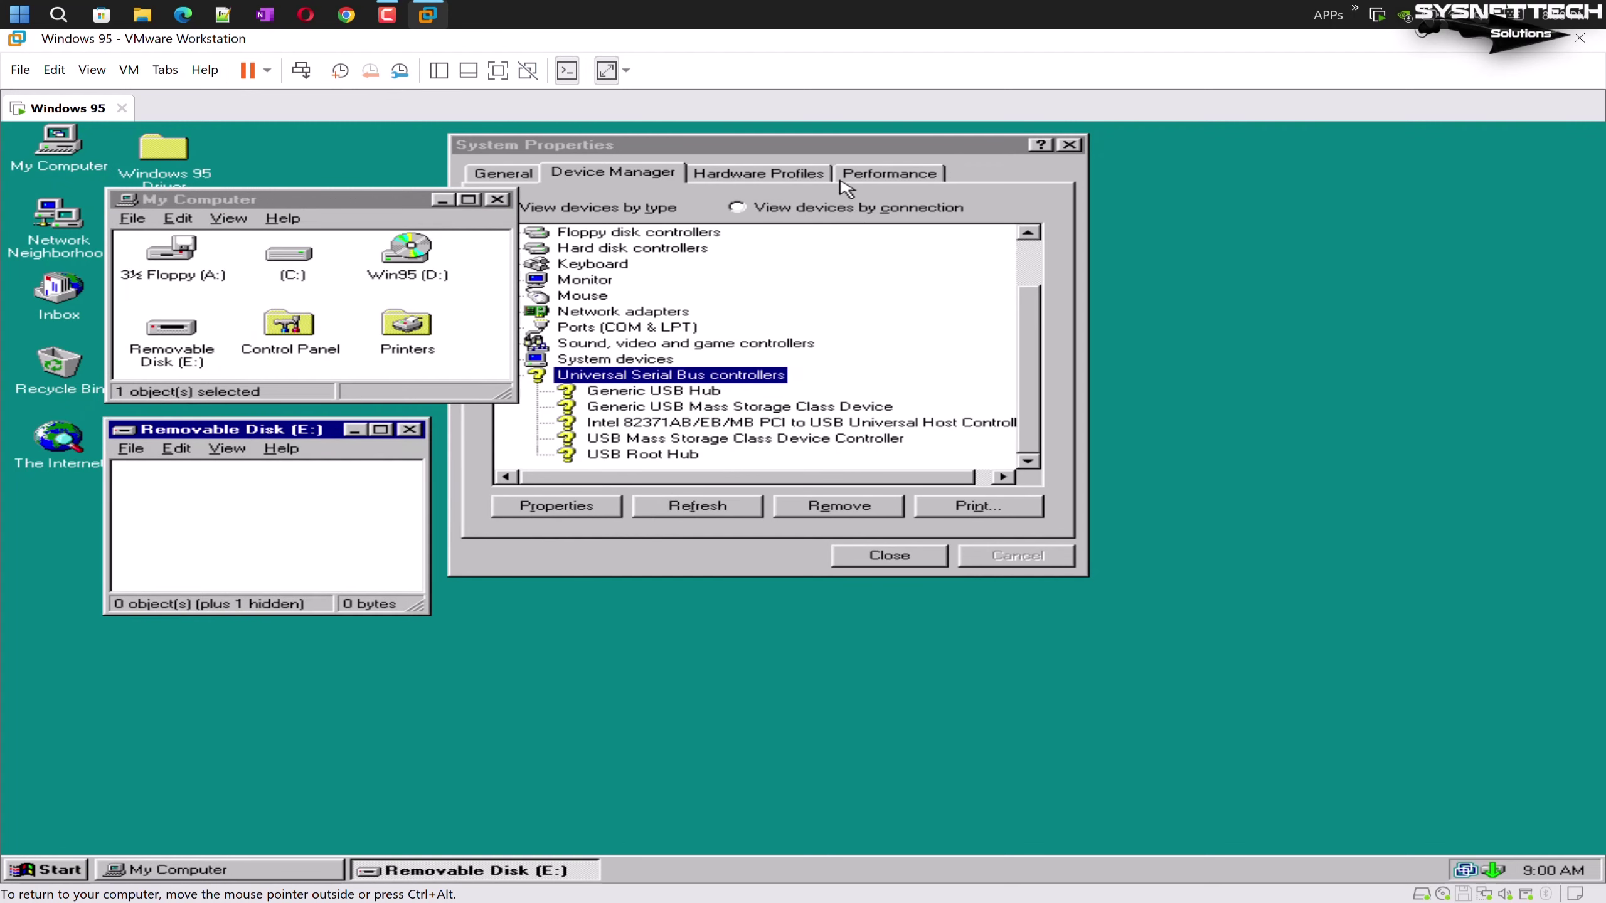
Move System Properties clear of the drive windows, expand Disk drives and select the Kingston DataTraveler 3.0 entry
left_click_drag(829, 147, 929, 212)
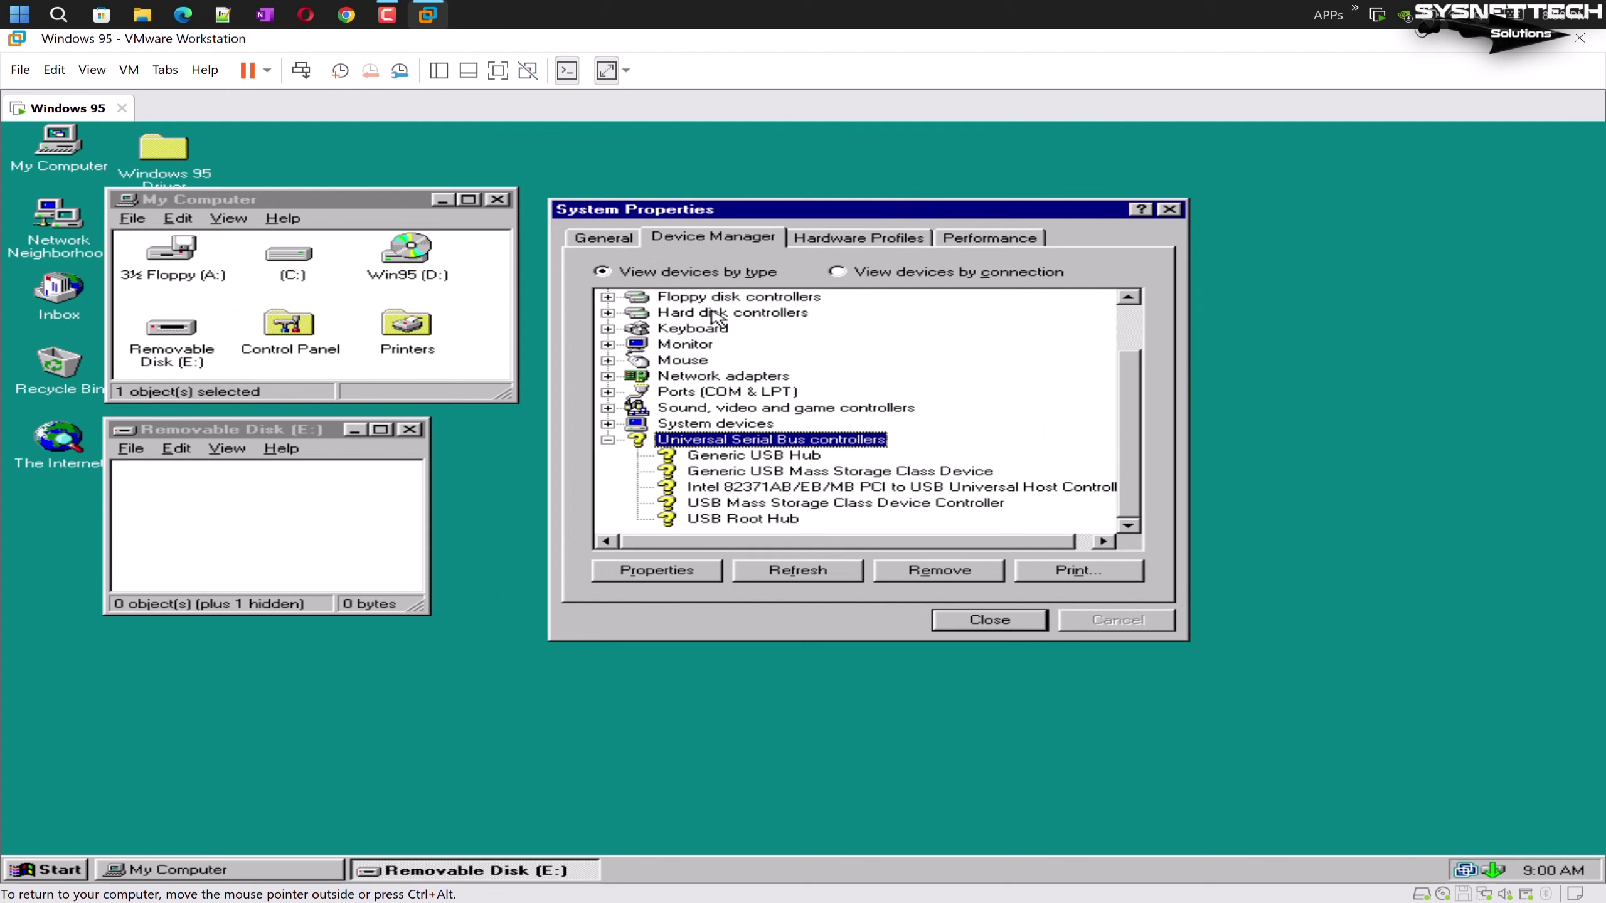
scroll(1127, 395, "up", 2)
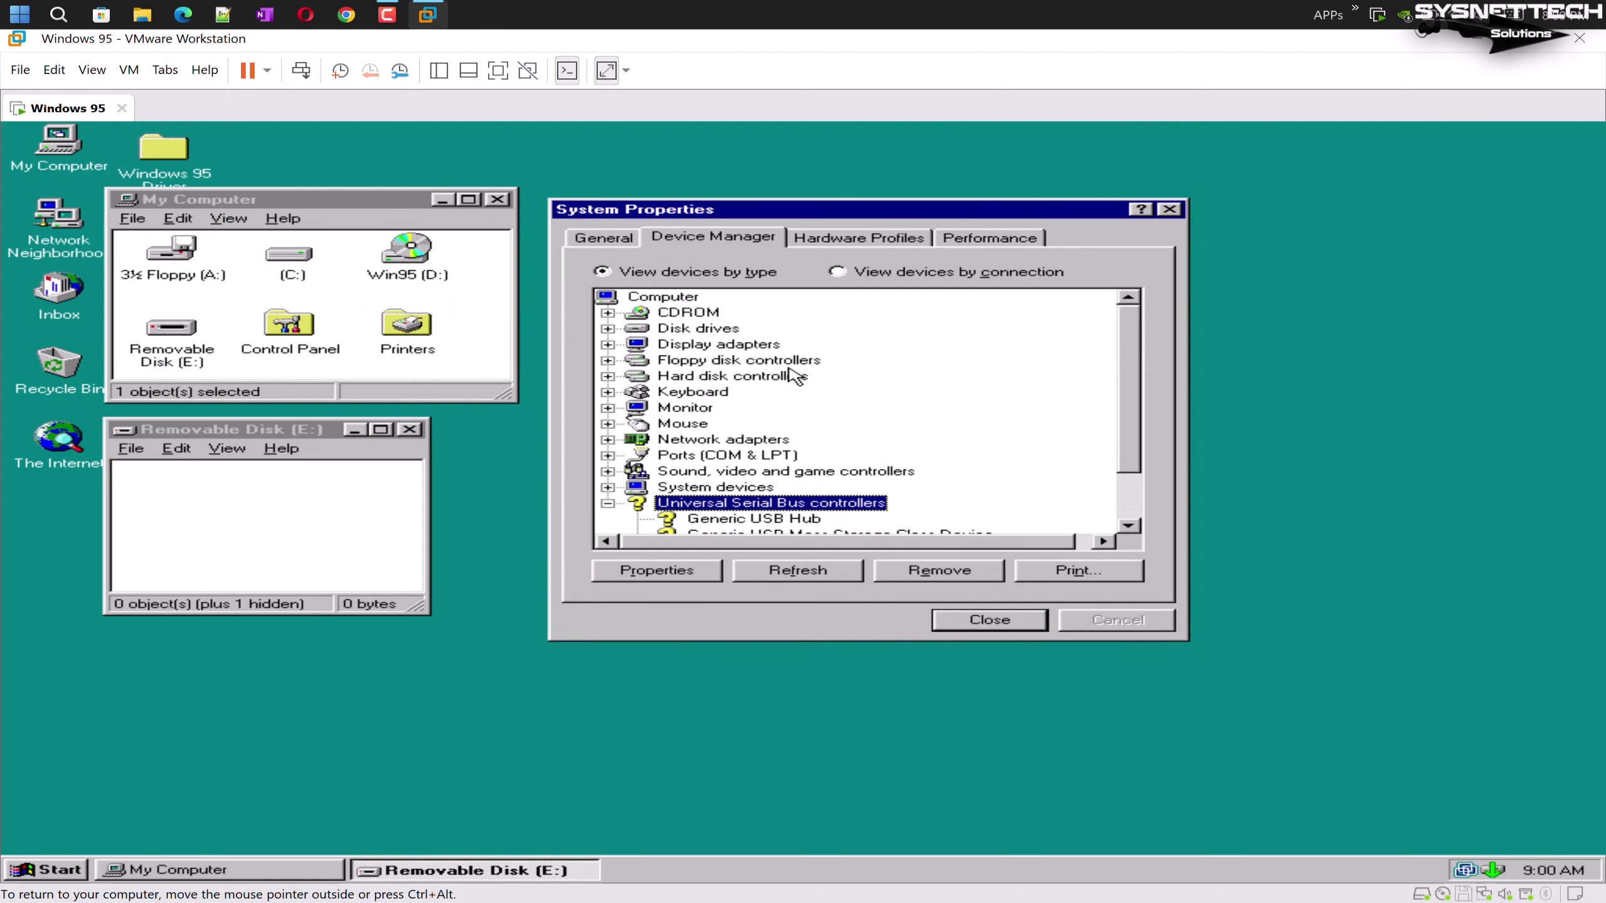
double_click(729, 330)
left_click(779, 377)
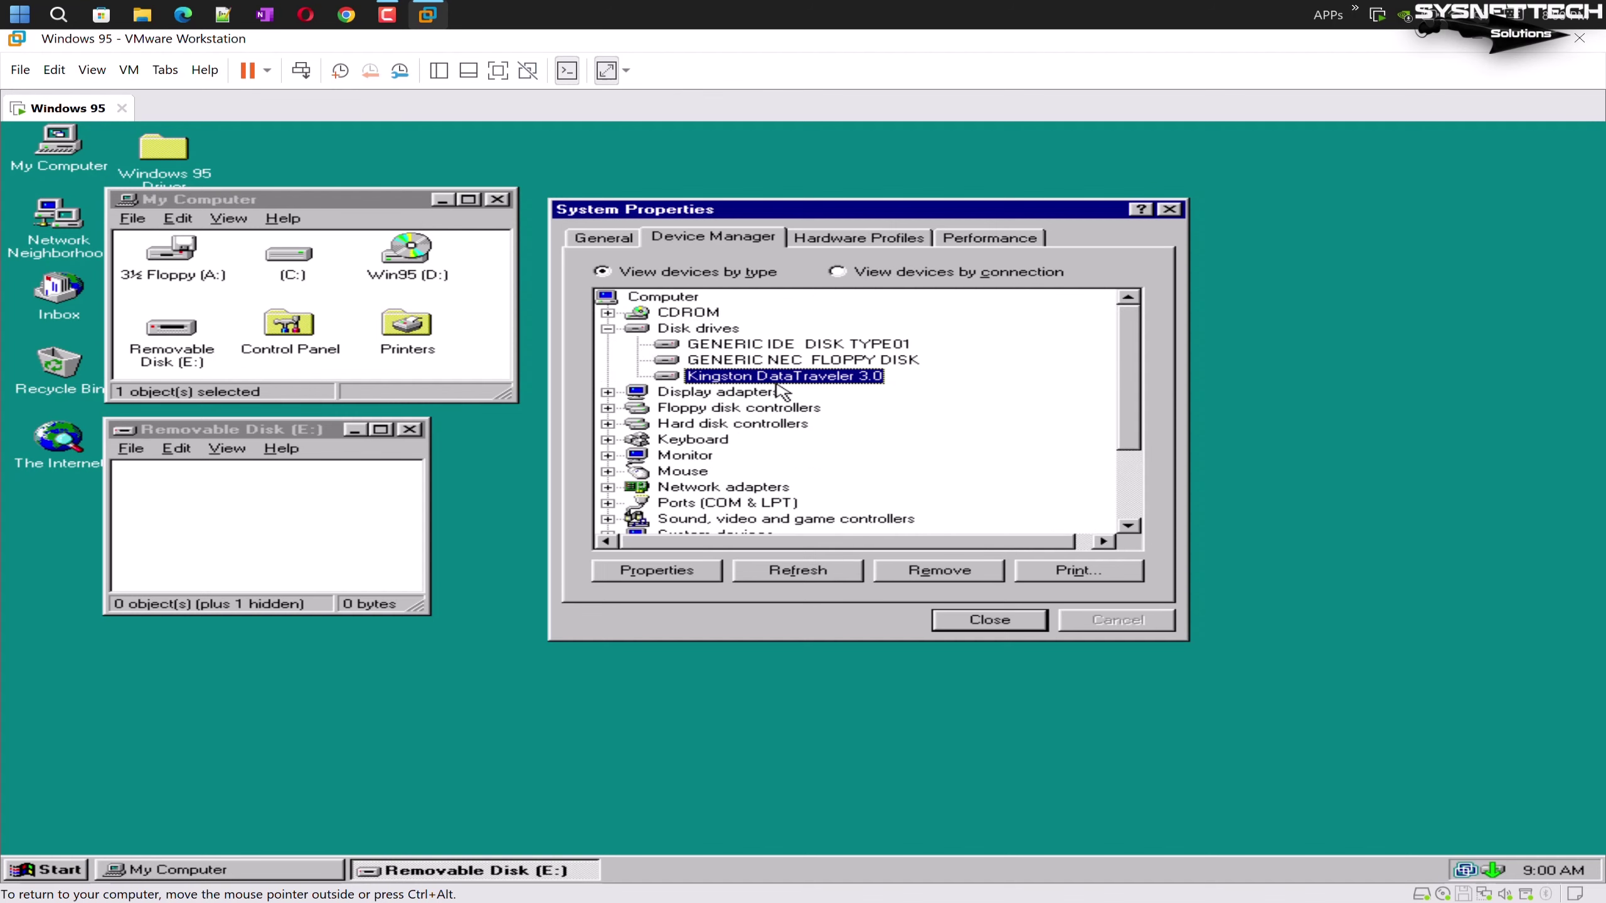
Close System Properties and both drive windows, and restart the Windows 95 computer
left_click(989, 627)
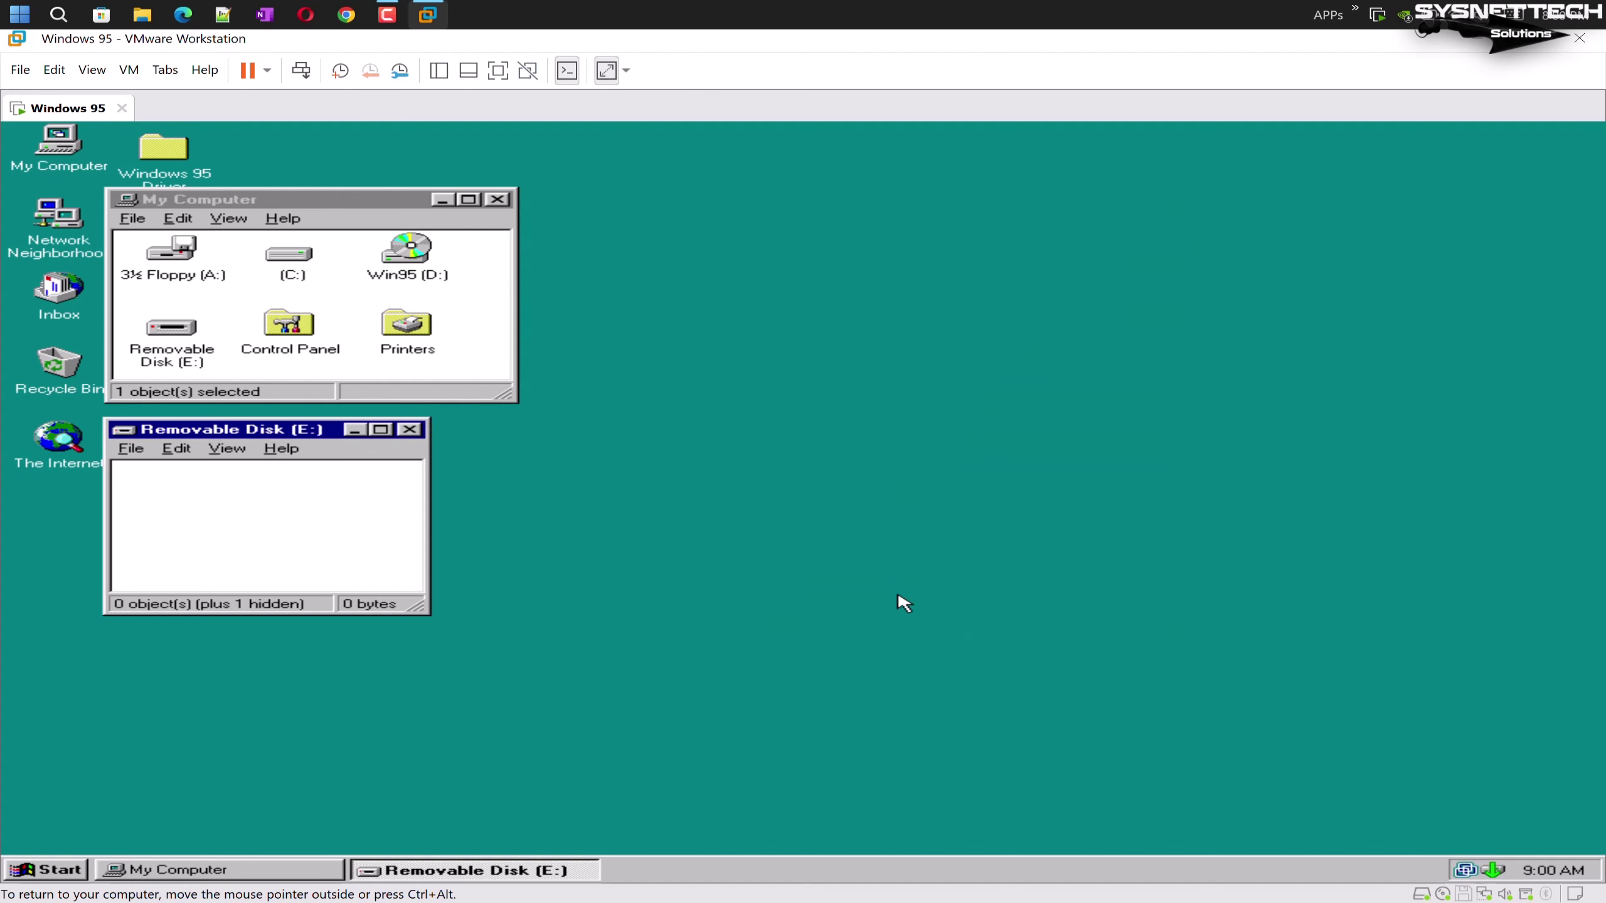
key("alt+F4")
key("alt+F4")
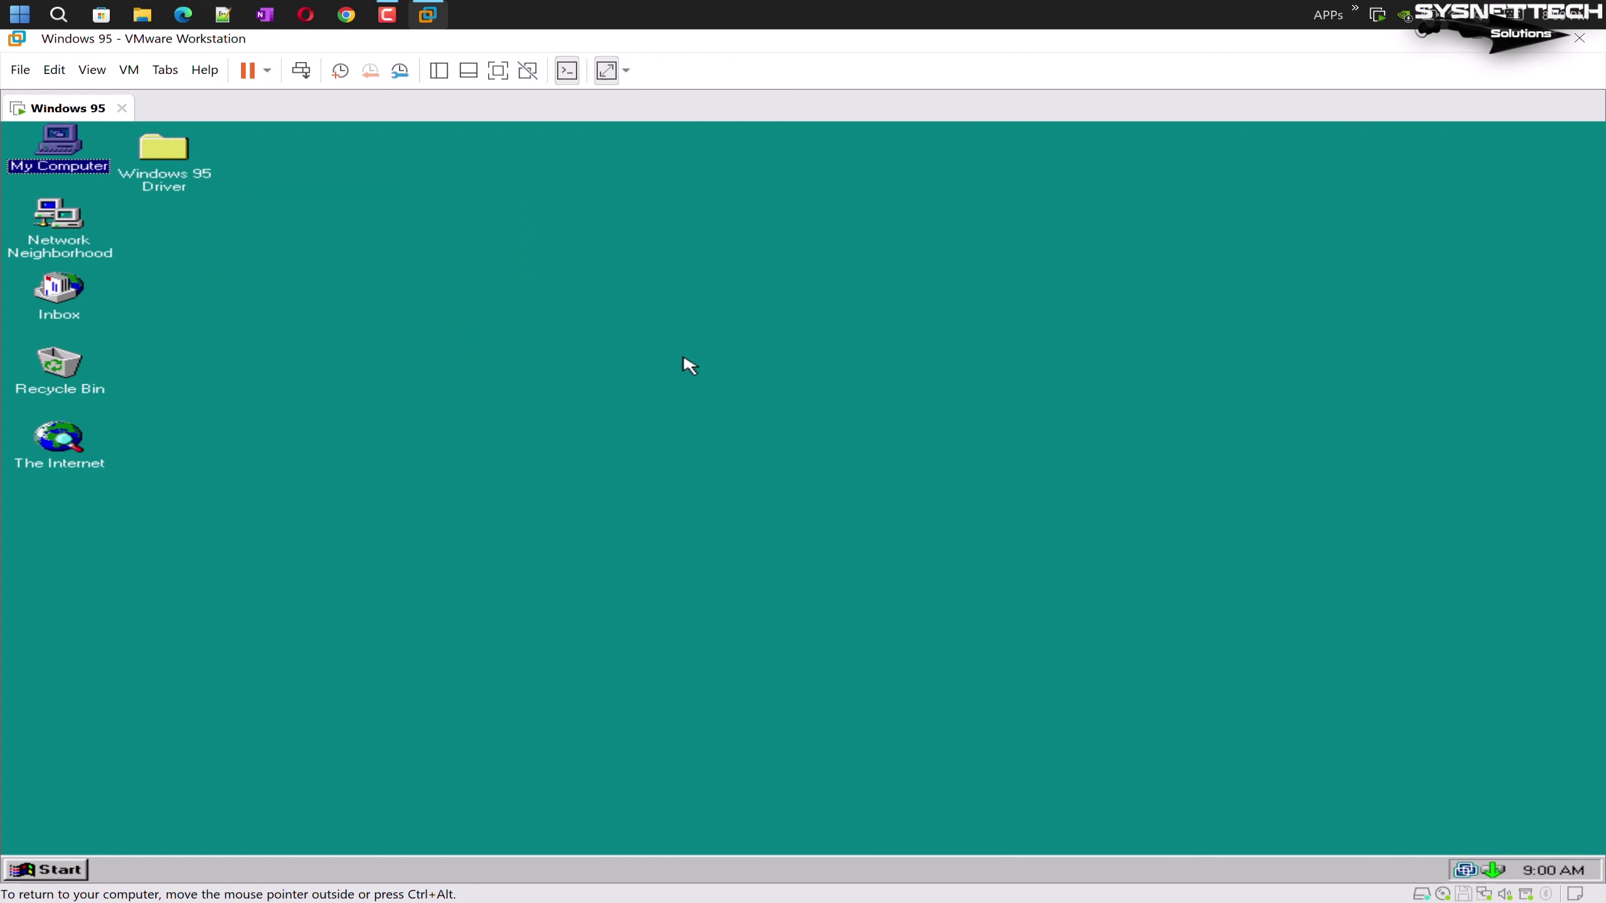
key("alt+F4")
left_click(769, 487)
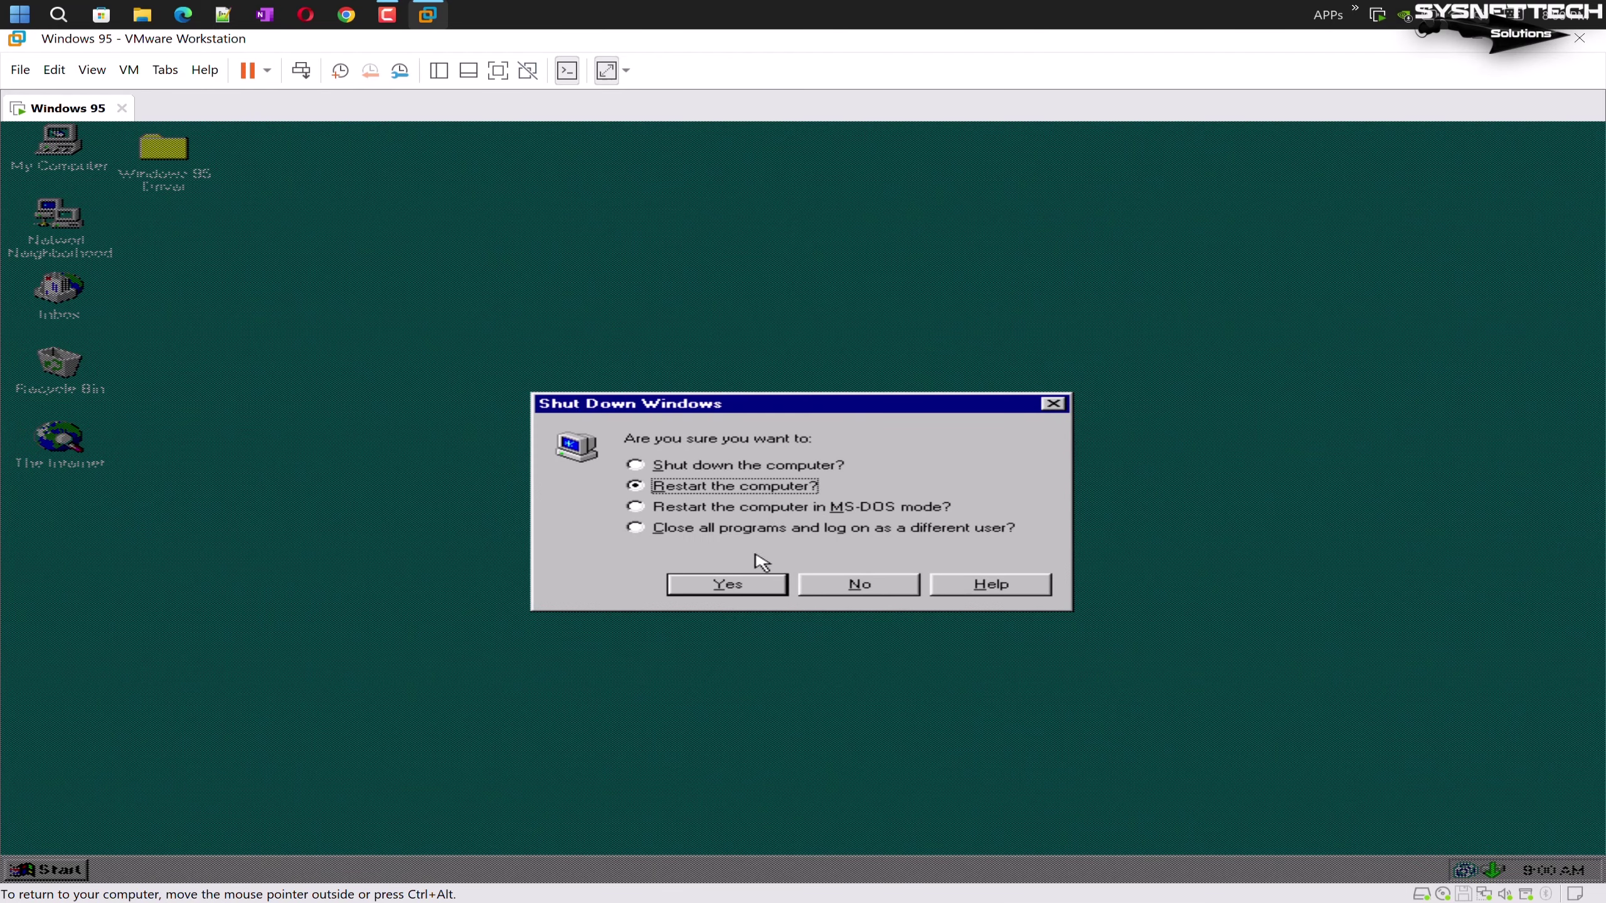
left_click(733, 592)
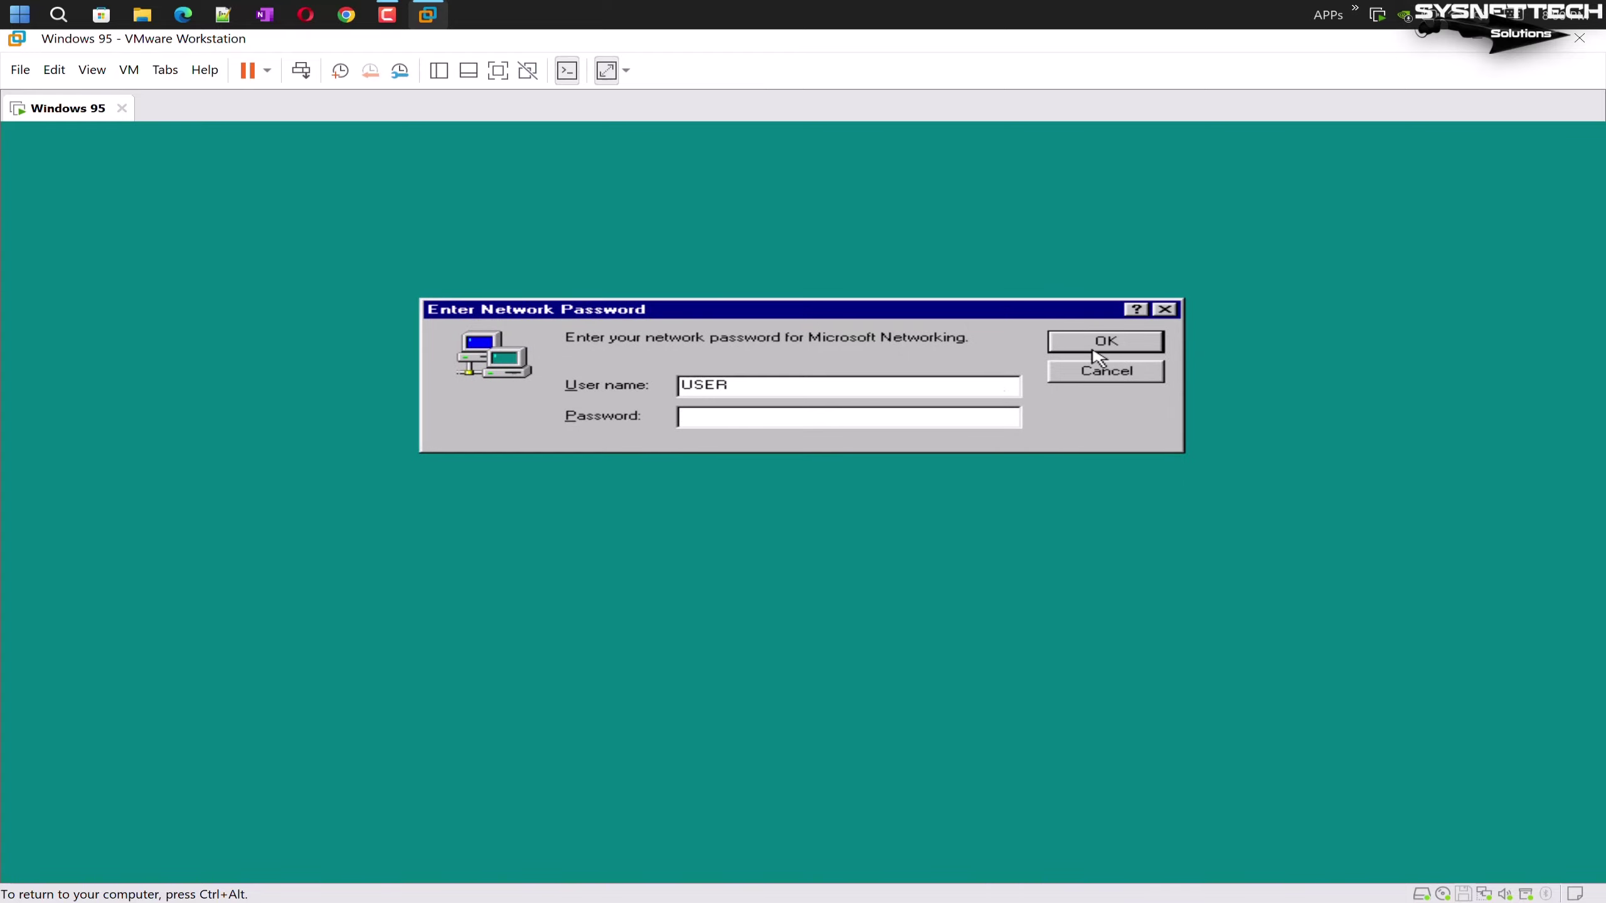
Log on to Windows 95 with a blank password and expand the Universal Serial Bus controllers in Device Manager, with System Properties moved aside
left_click(1124, 345)
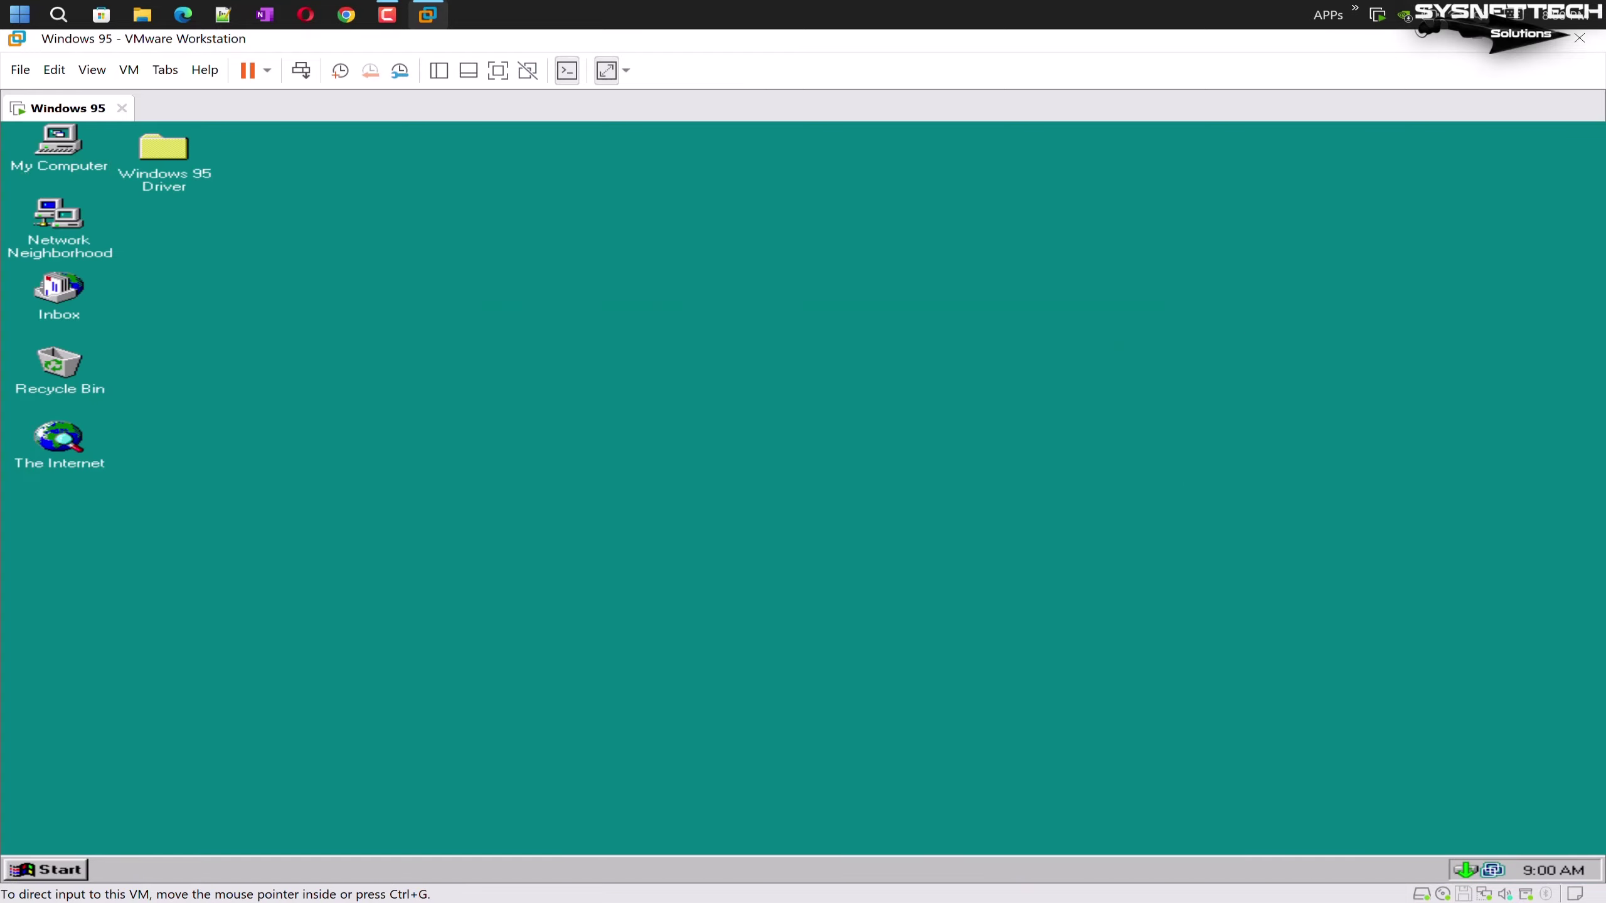
right_click(33, 161)
left_click(140, 310)
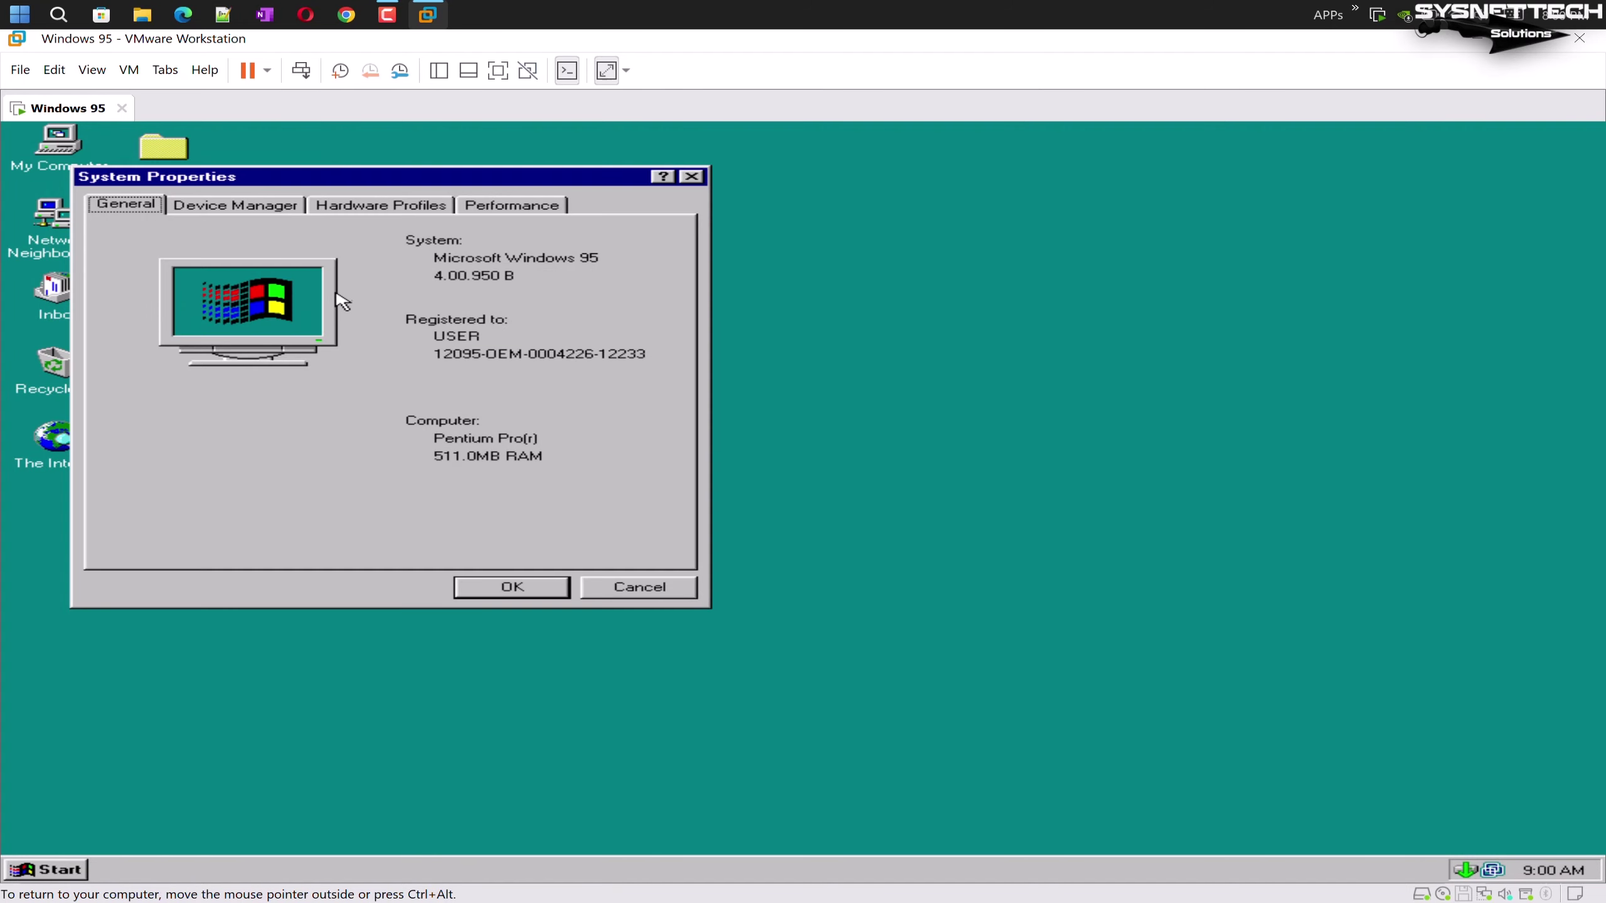
left_click_drag(432, 190, 1153, 186)
left_click(957, 202)
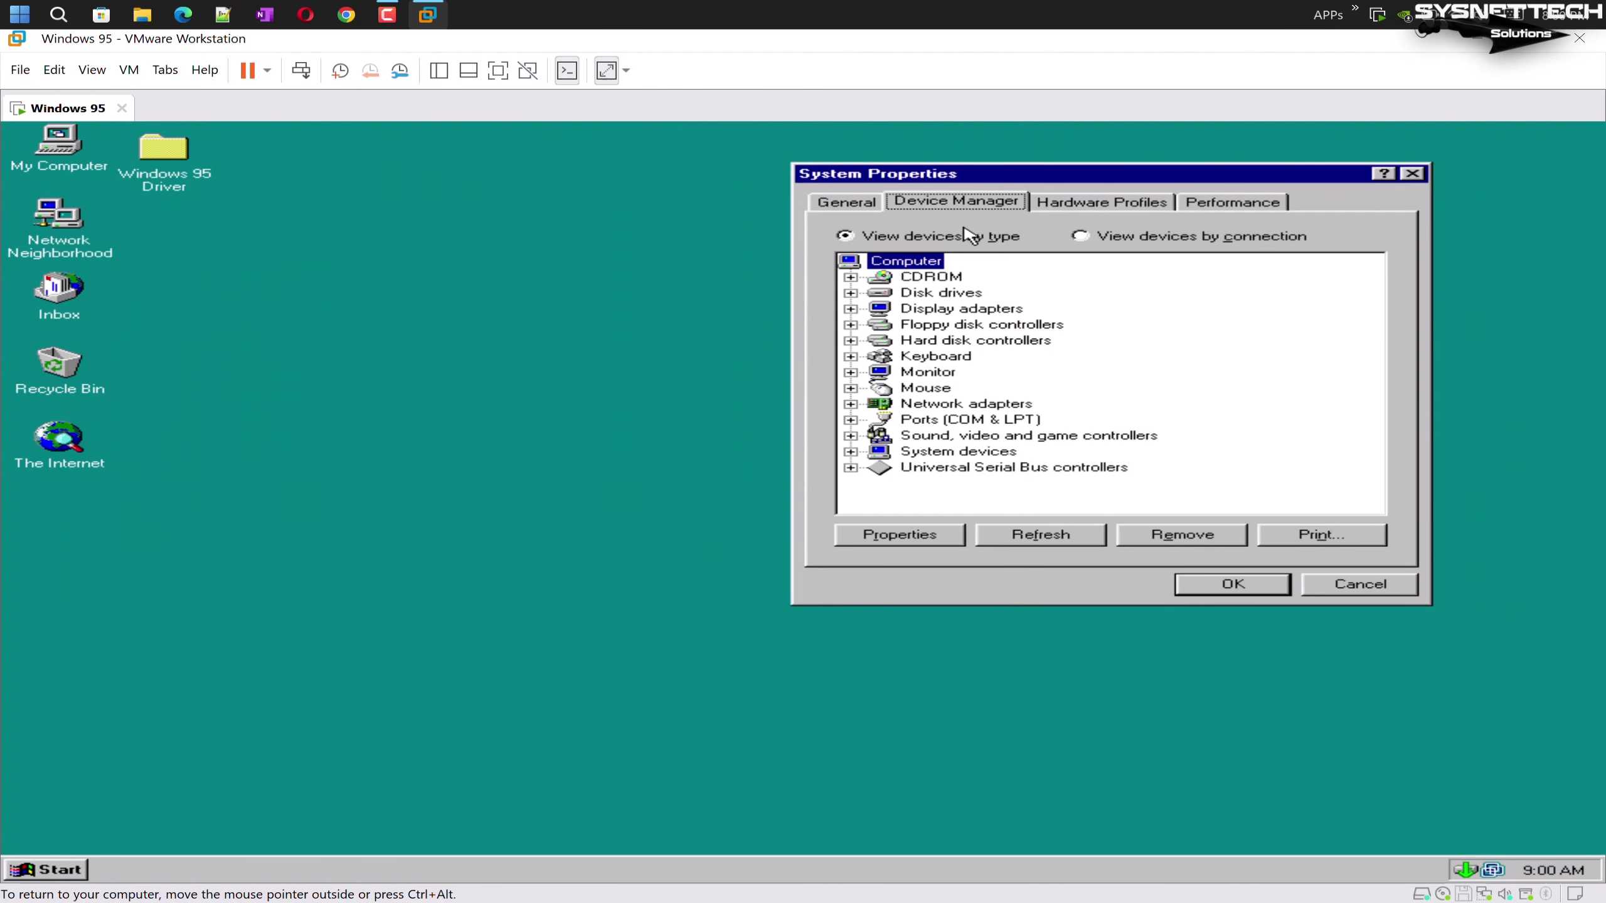
double_click(979, 468)
Open My Computer and its Removable Disk (E:), arranging the two windows one above the other beside System Properties
double_click(57, 151)
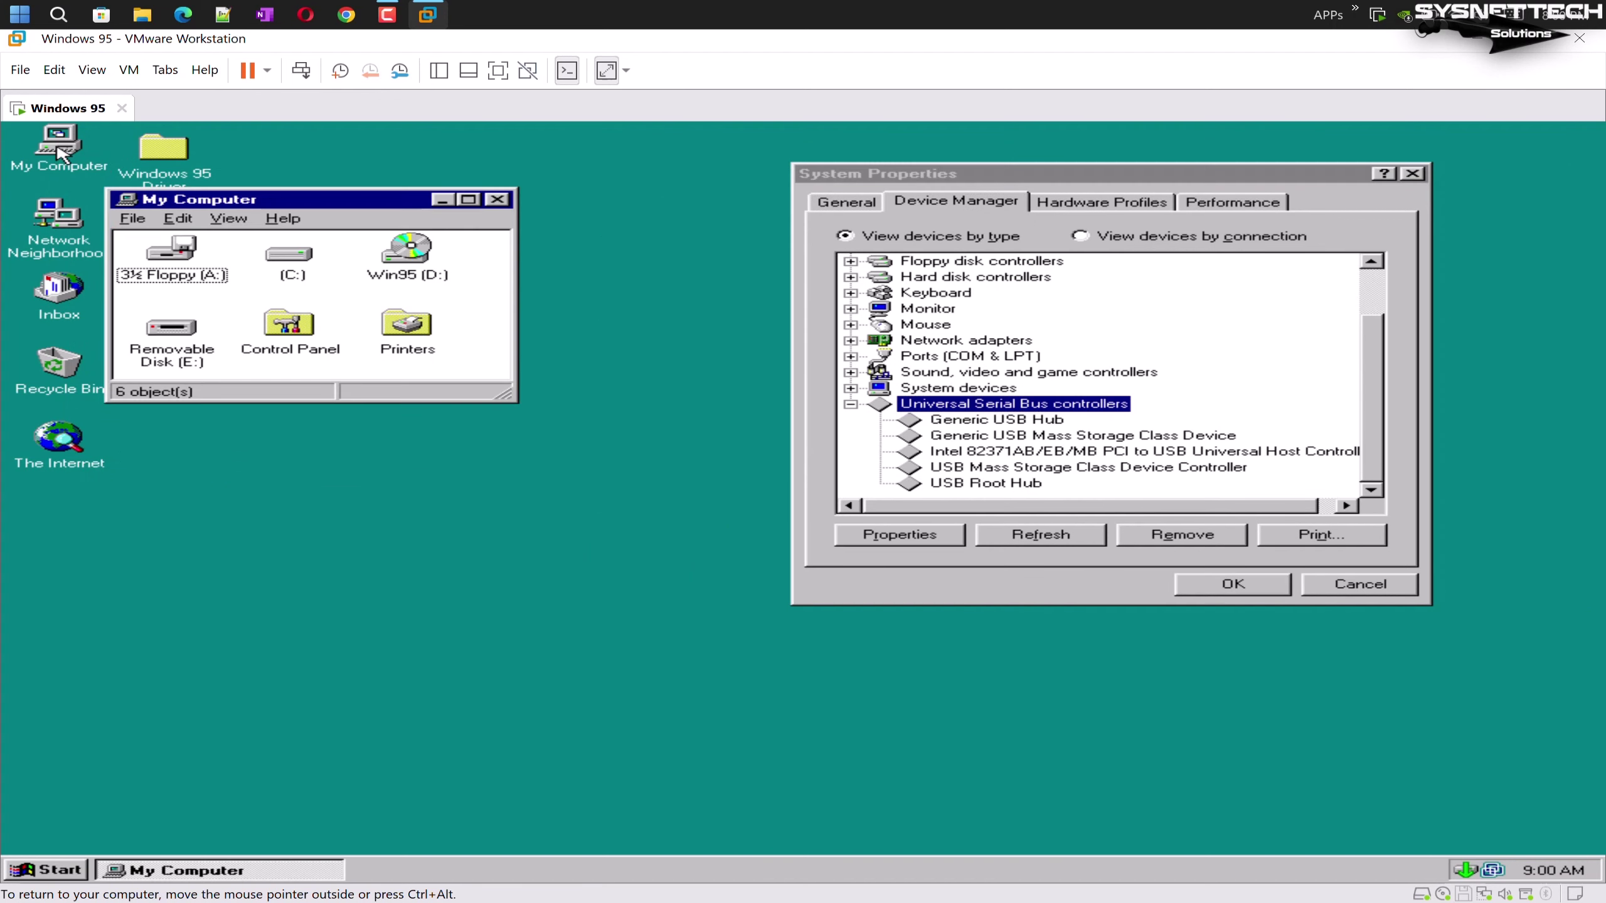
left_click_drag(289, 200, 470, 174)
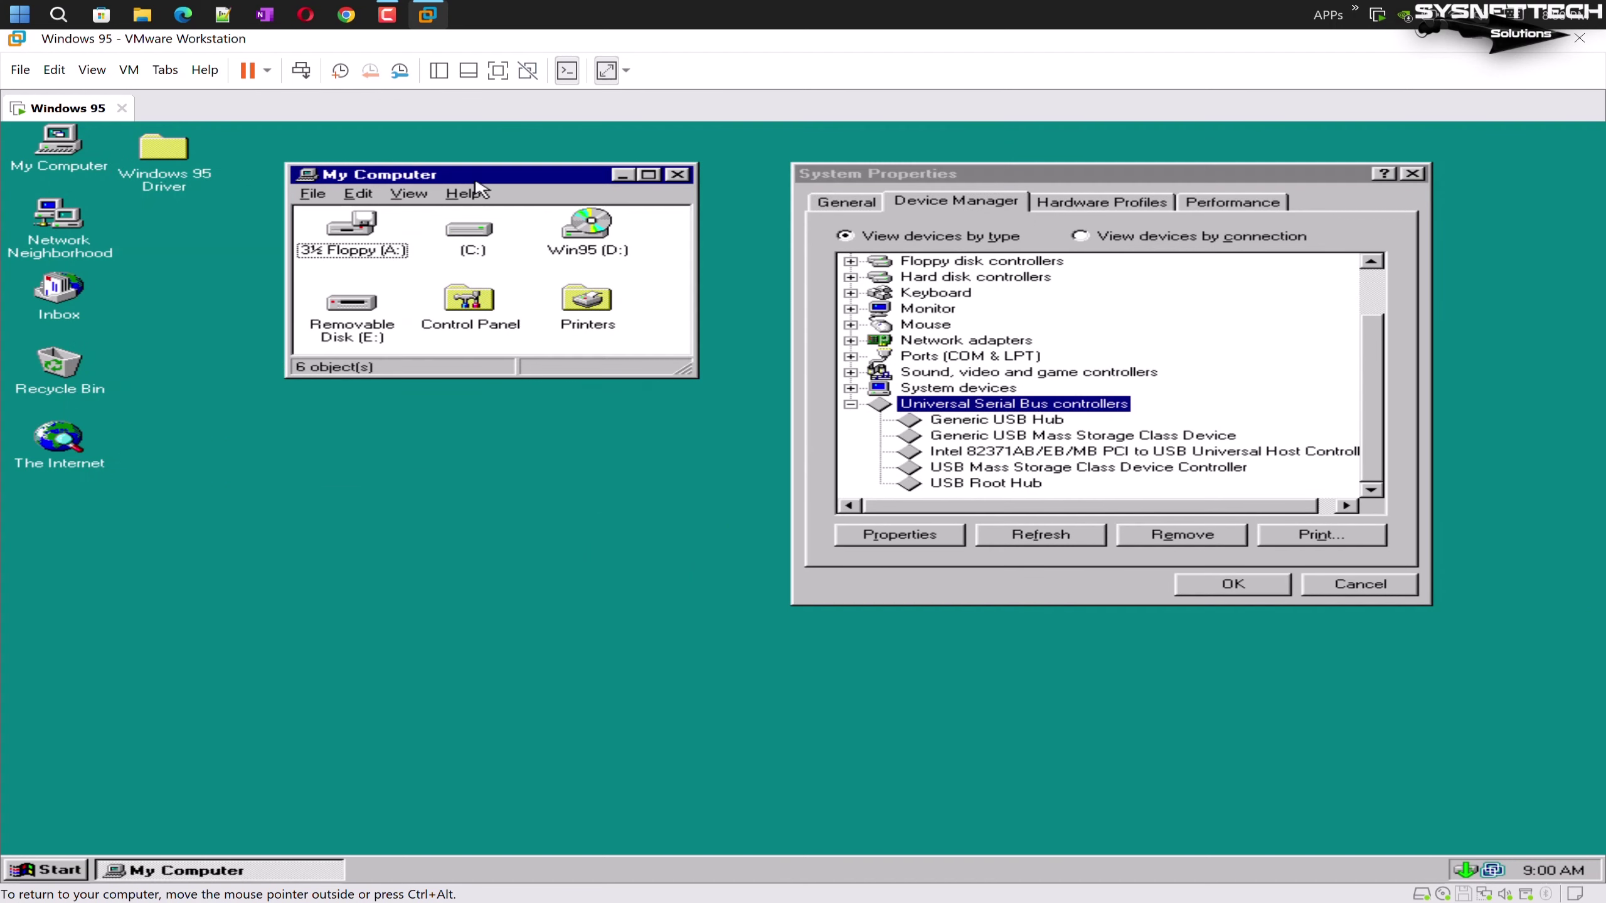
double_click(360, 322)
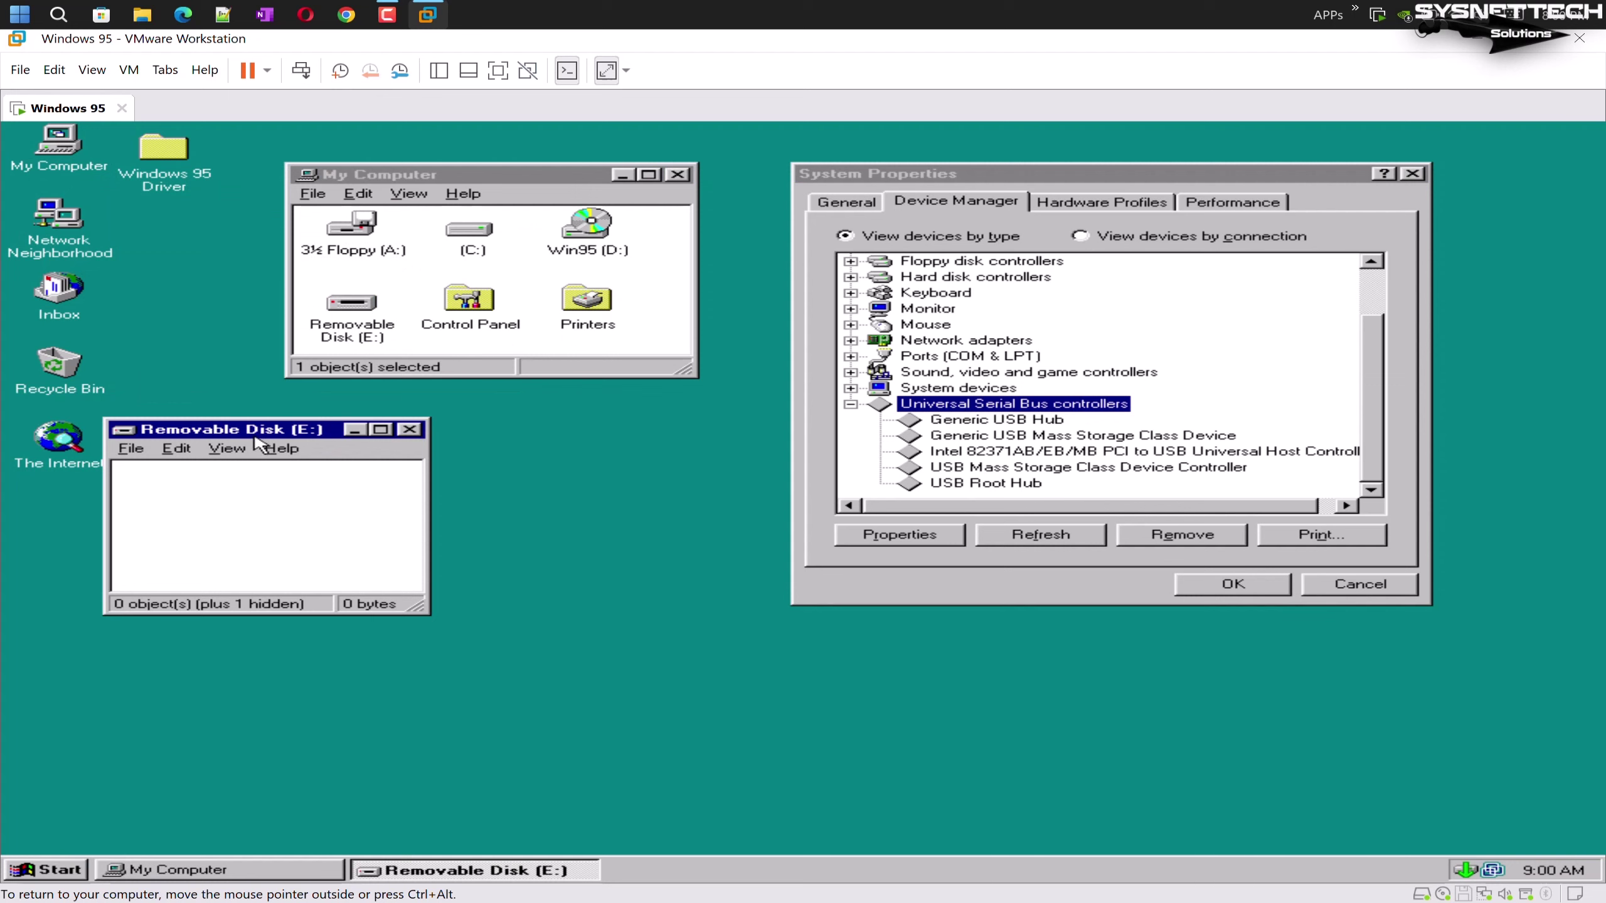
left_click_drag(256, 437, 438, 408)
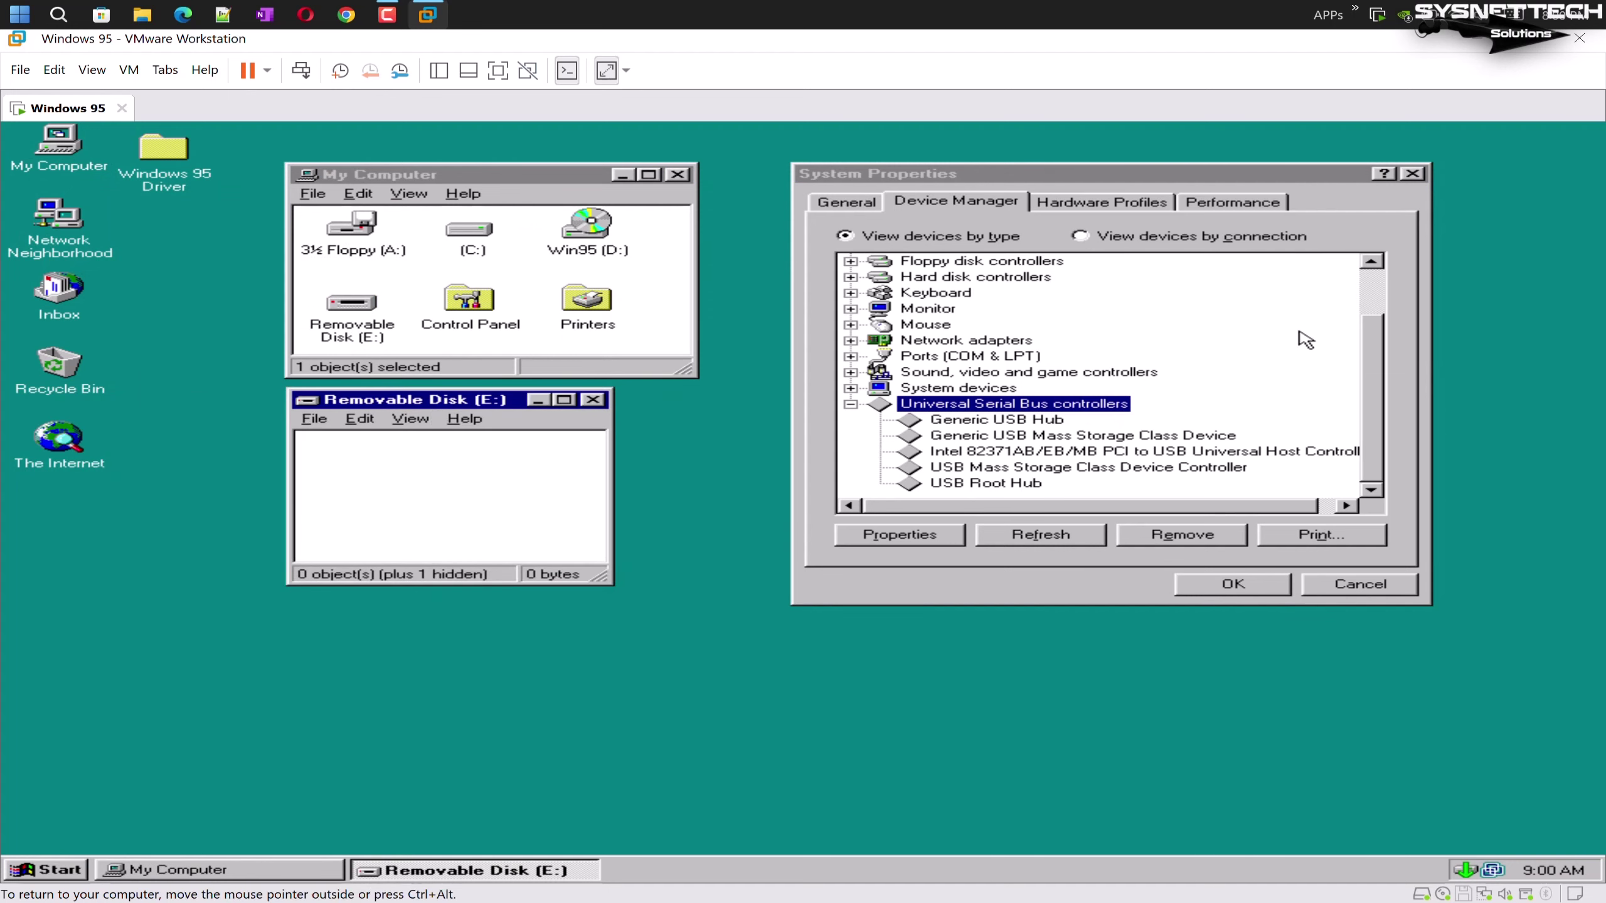
Check the Kingston DataTraveler 3.0 entry under Disk drives and the USB controller entries, and close System Properties
left_click_drag(1370, 387, 1372, 338)
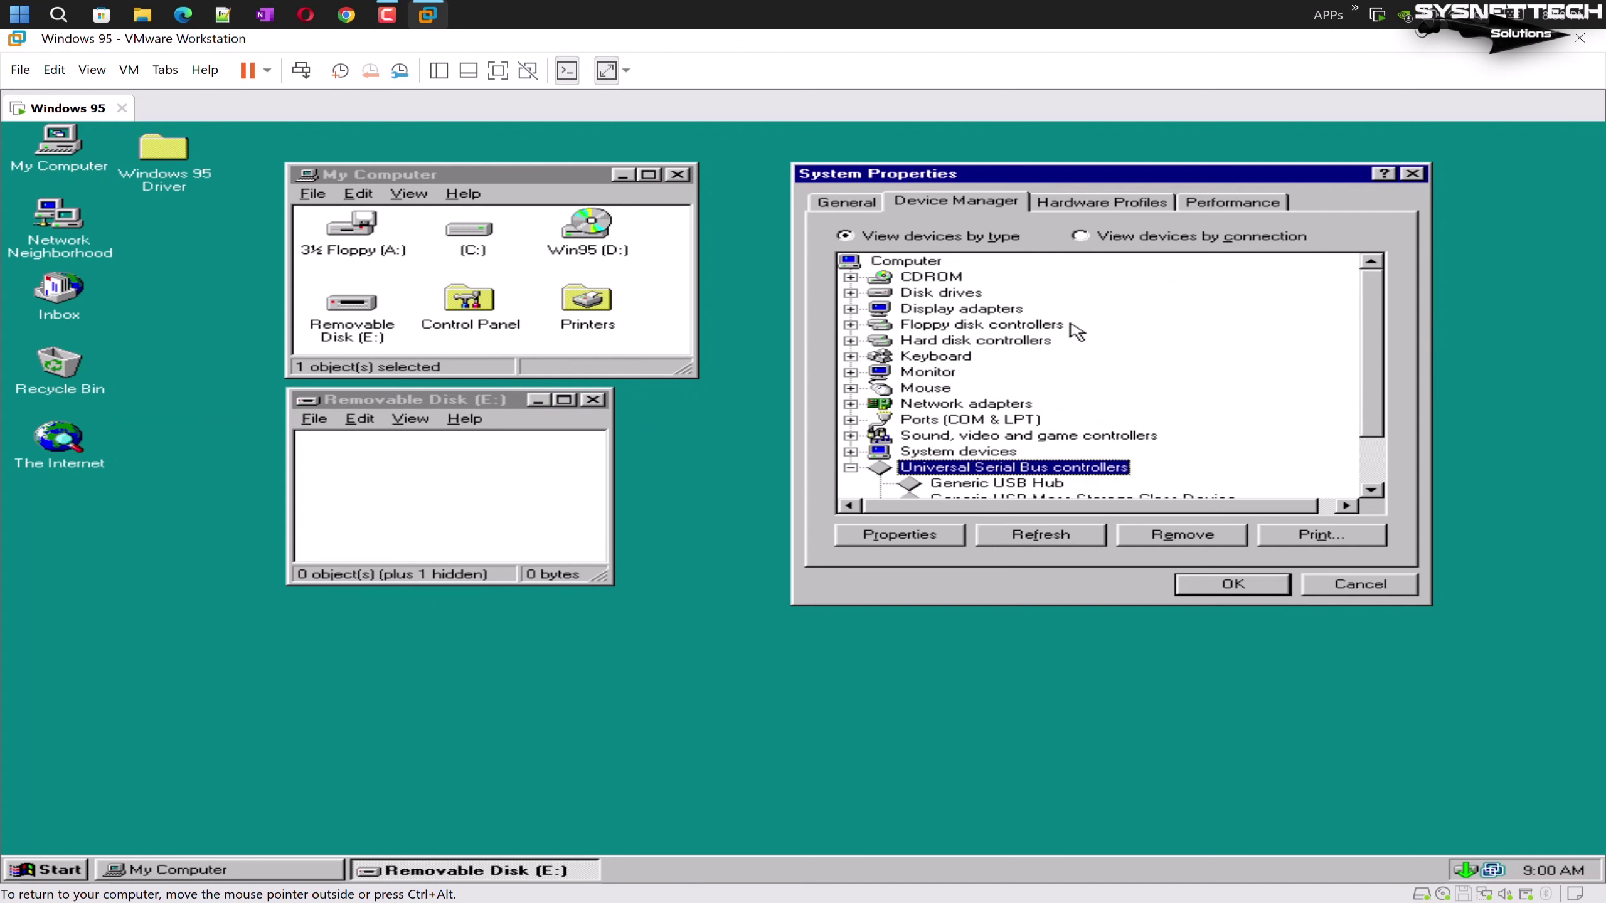
double_click(967, 292)
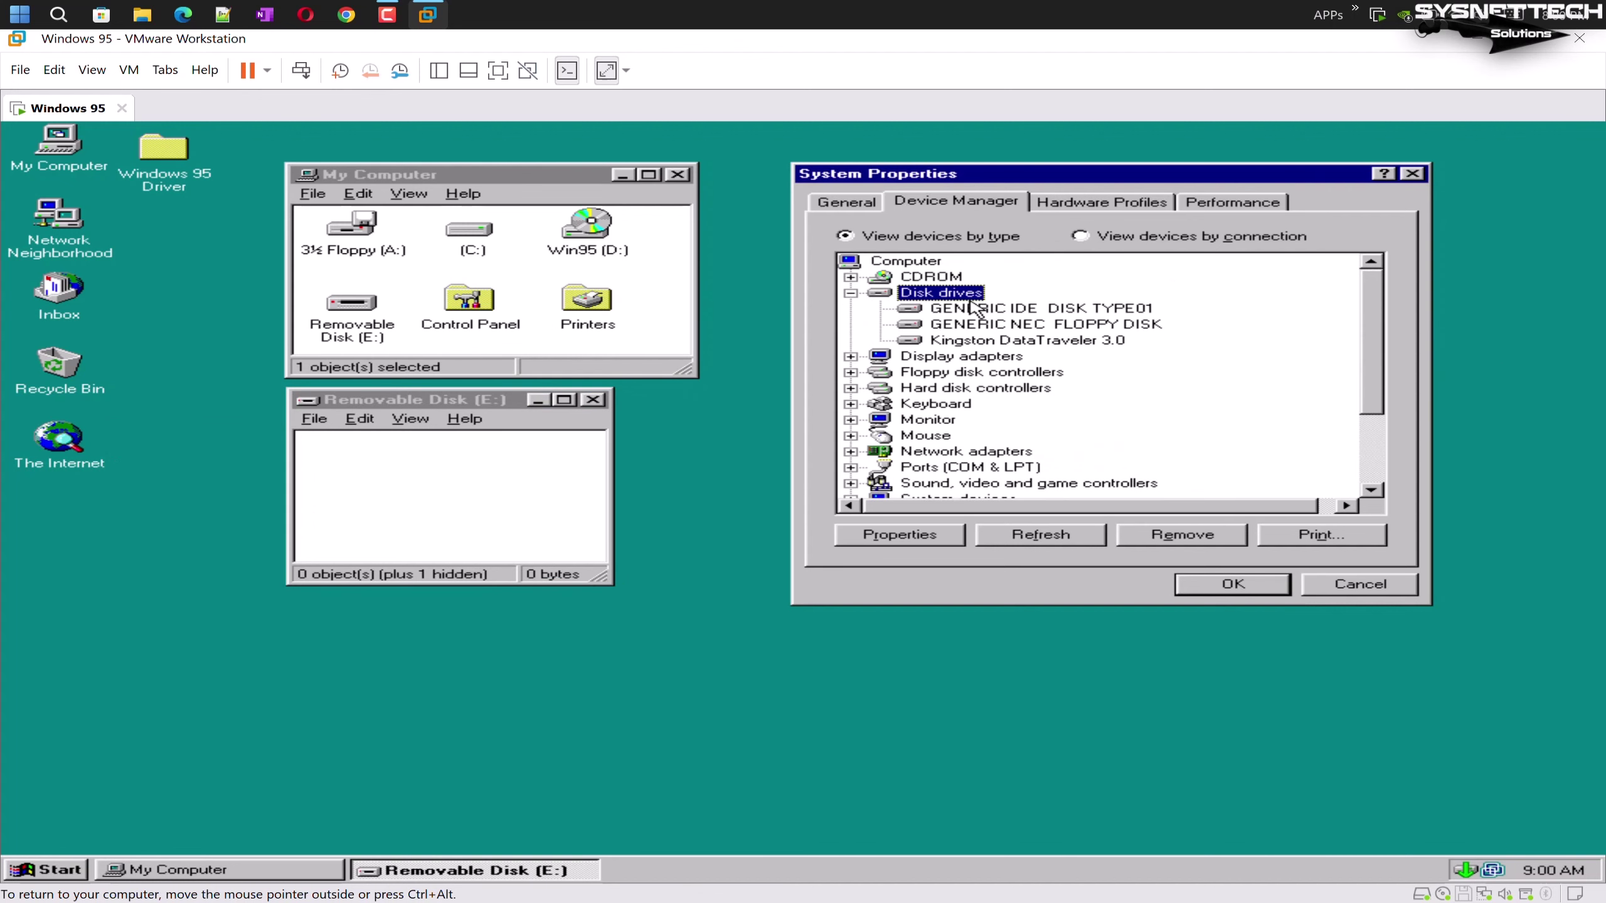
left_click(1056, 341)
left_click_drag(1373, 368, 1355, 420)
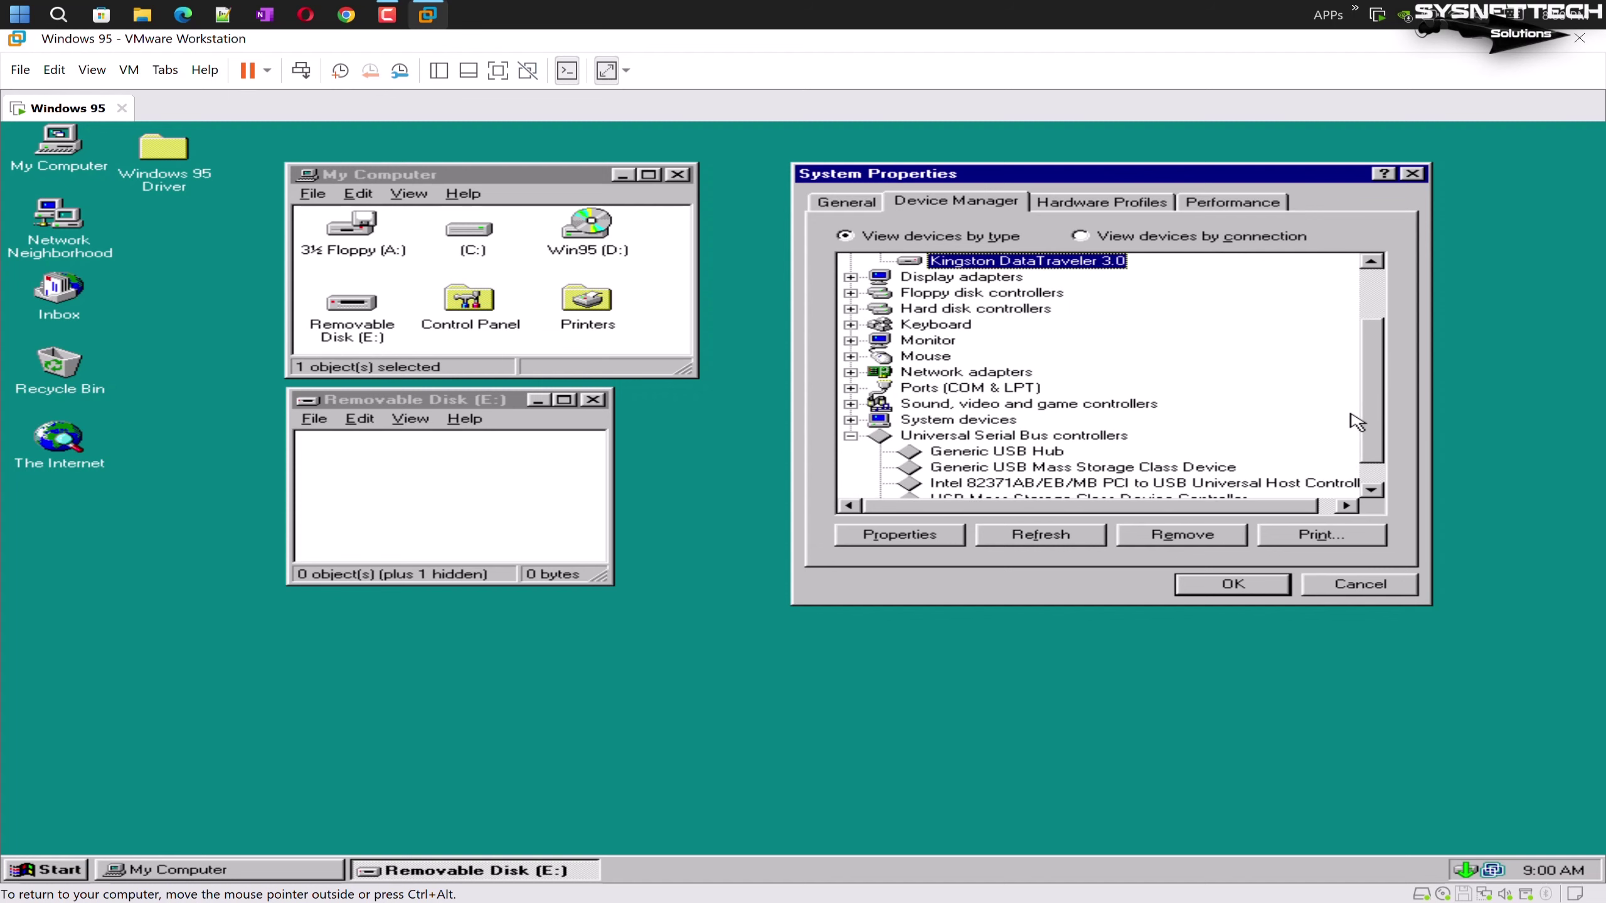
left_click(1330, 586)
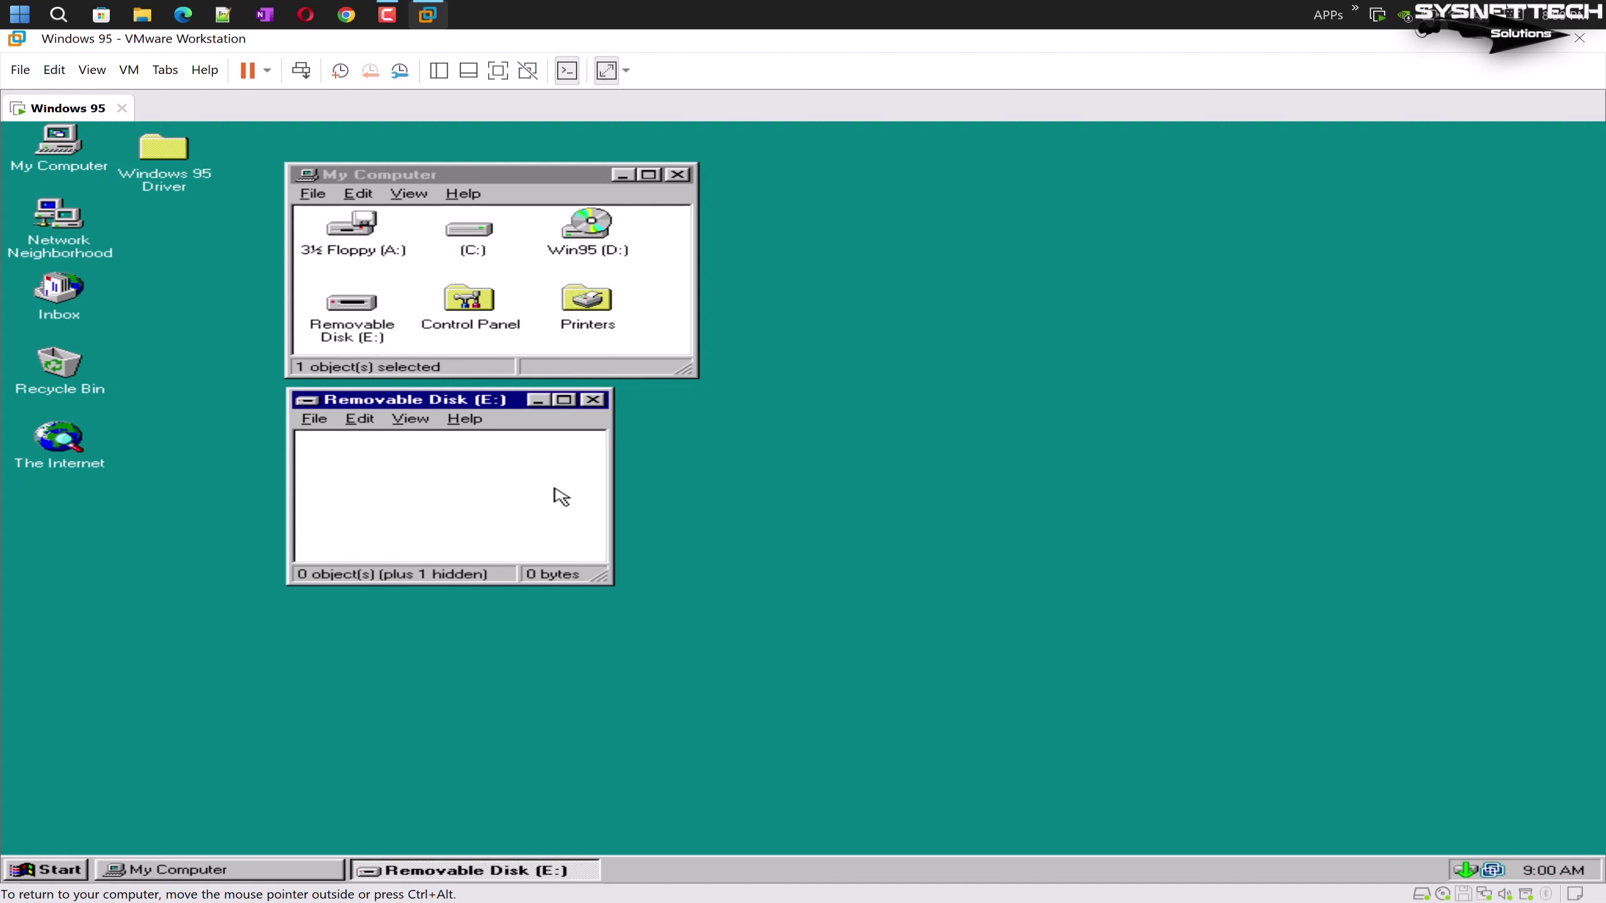
Close the Removable Disk and My Computer windows, and disconnect the Kingston DataTraveler 3.0 from the virtual machine so it connects to the host
left_click(592, 399)
key("alt+F4")
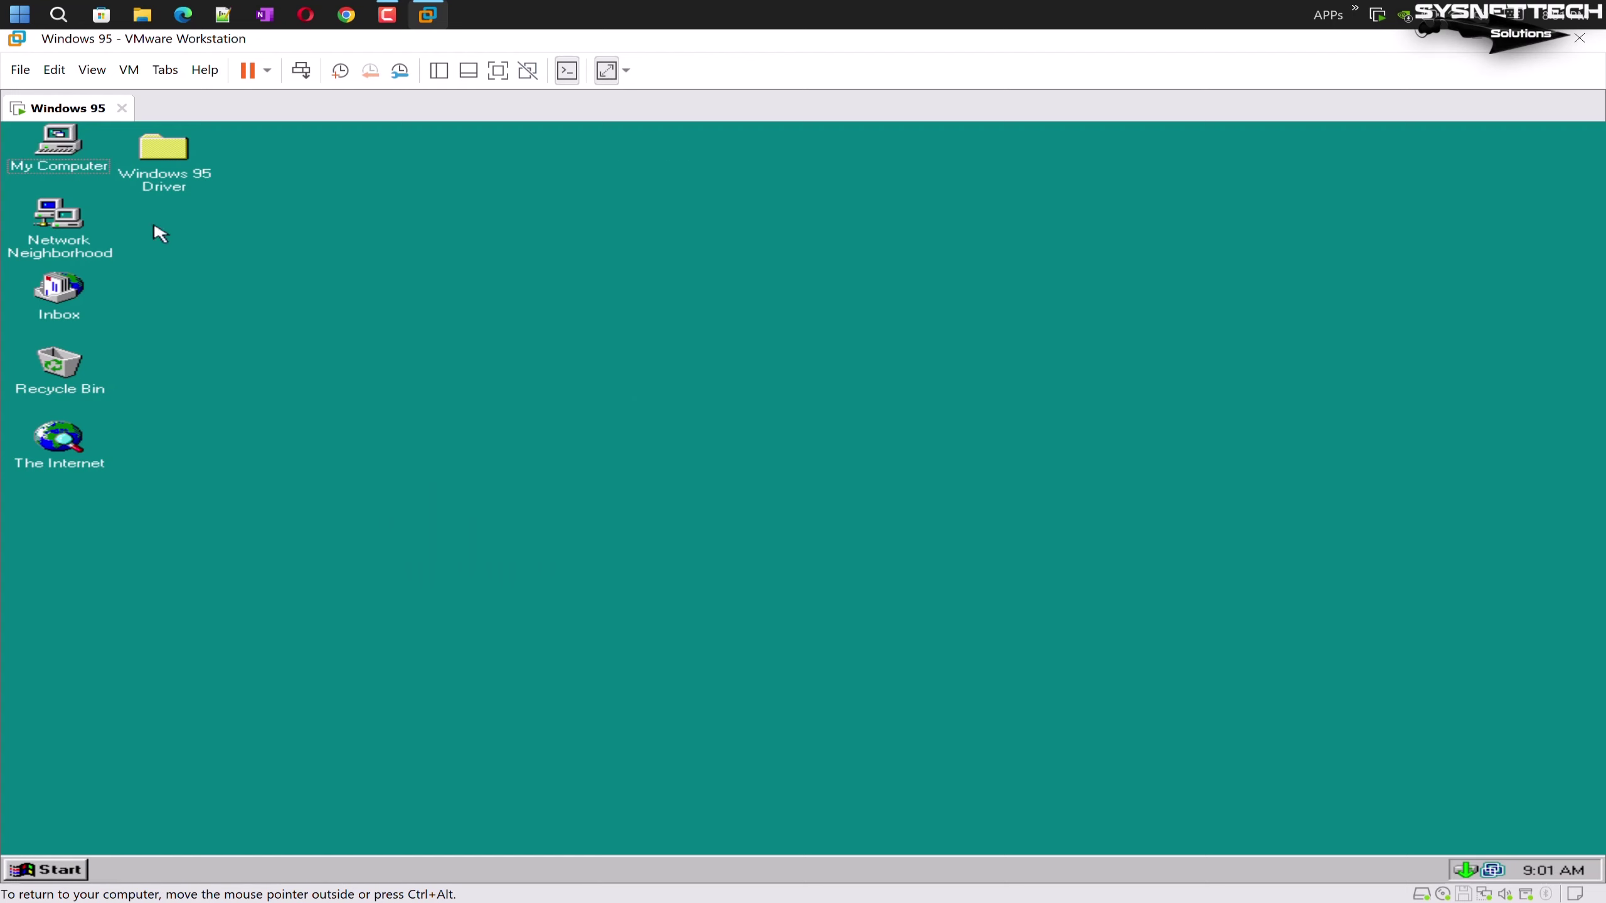
left_click(129, 70)
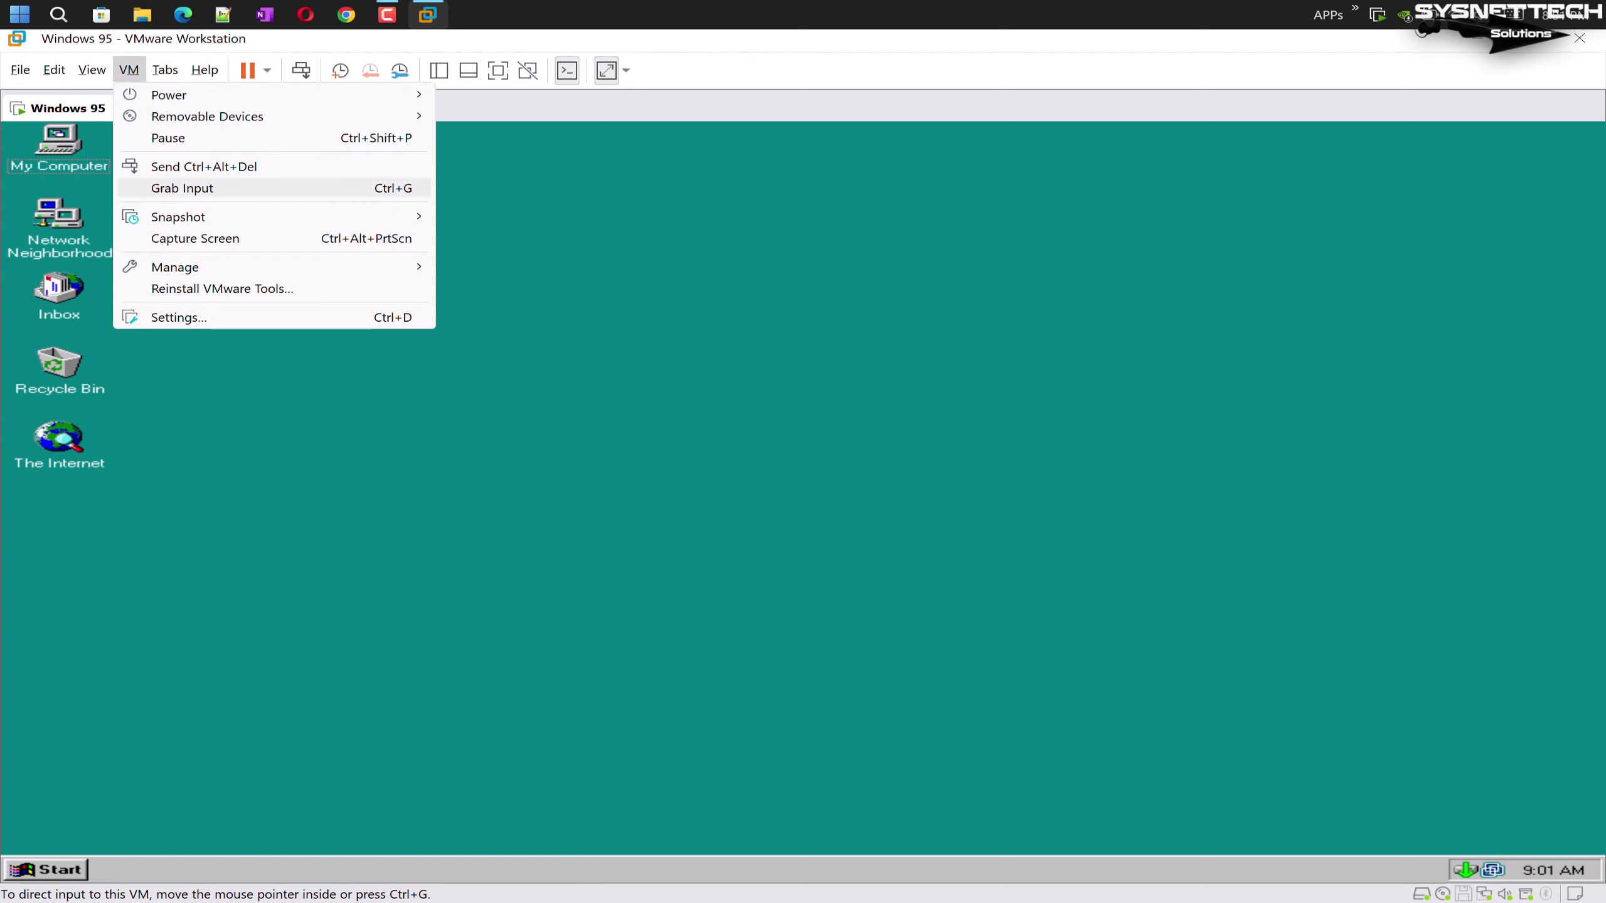
mouse_move(208, 116)
mouse_move(542, 210)
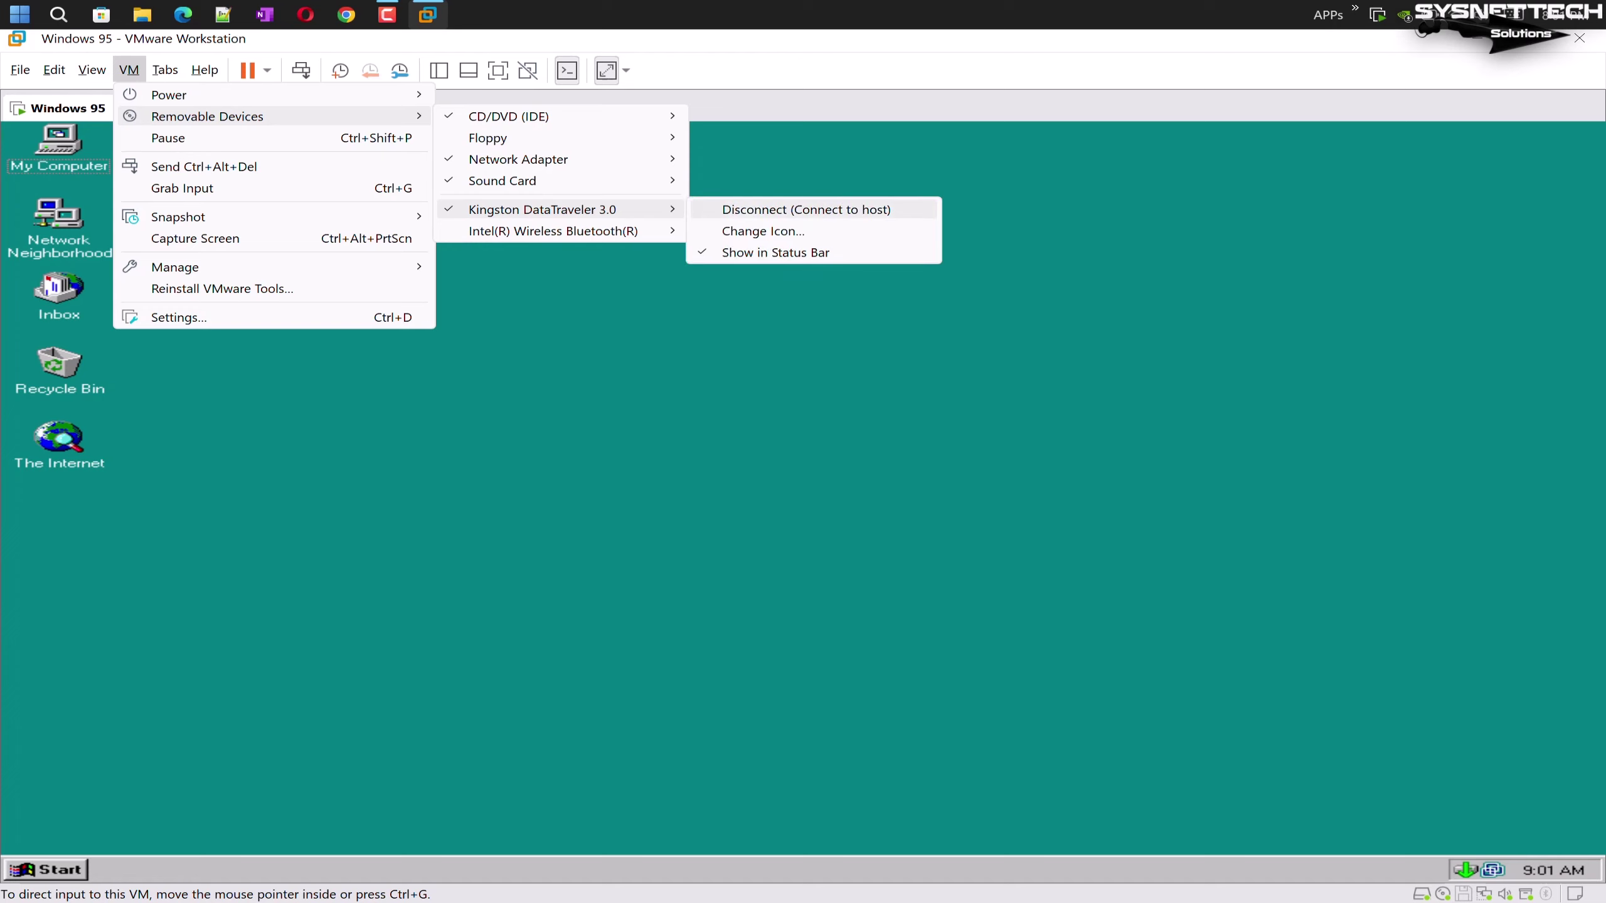
left_click(791, 209)
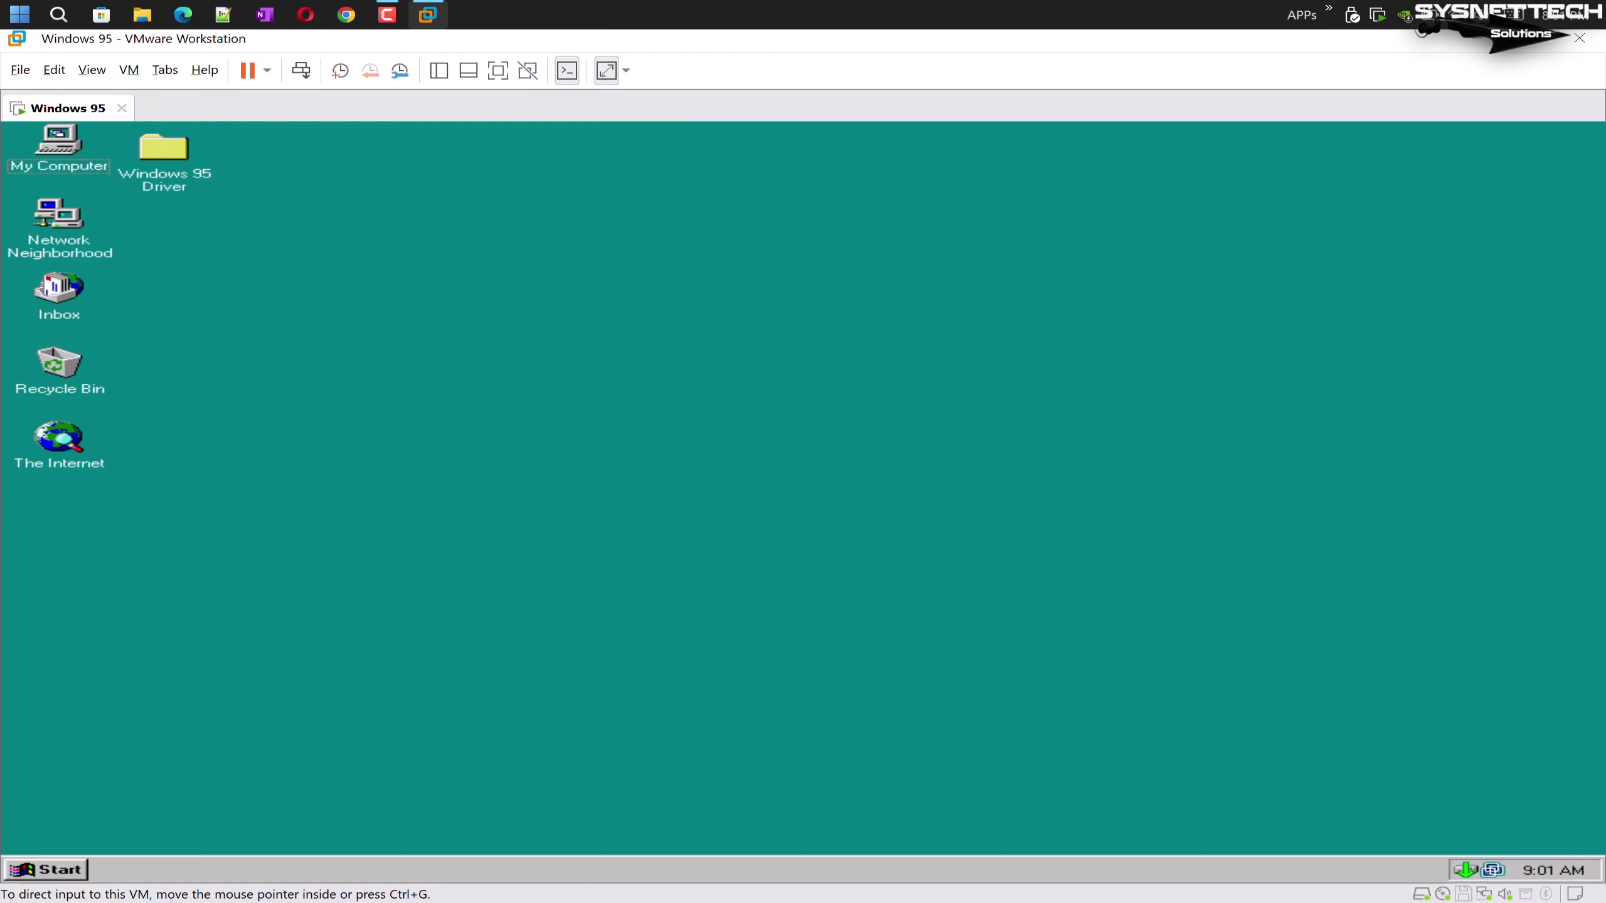
In the host's File Explorer, check the contents and properties of USB Drive (D:), including its file system
key("super")
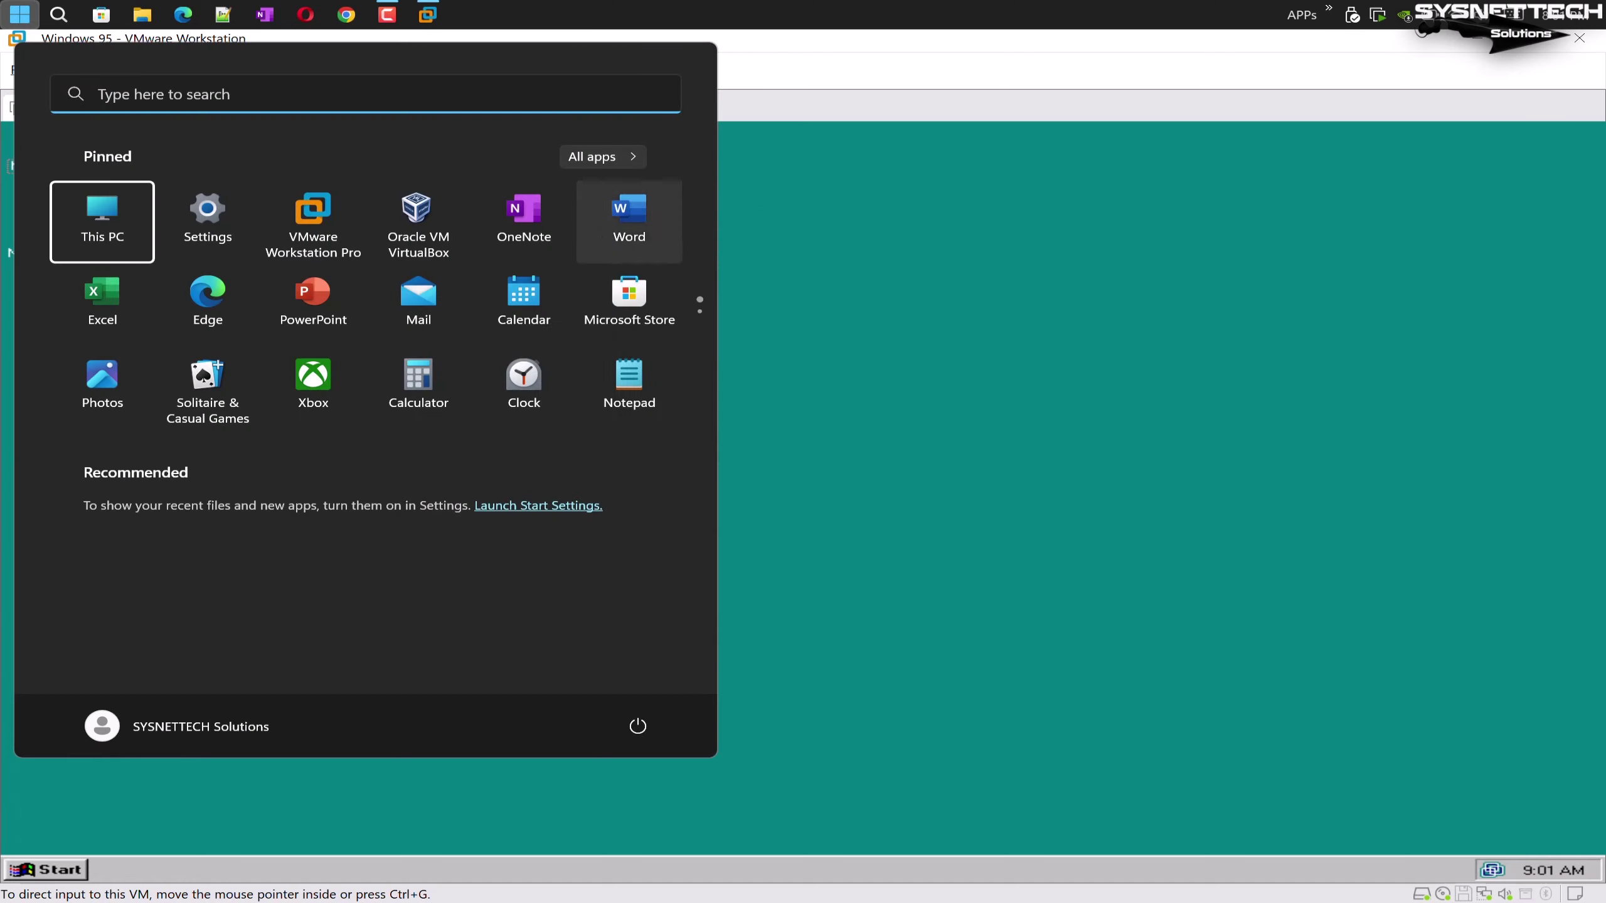
key("super")
key("super+e")
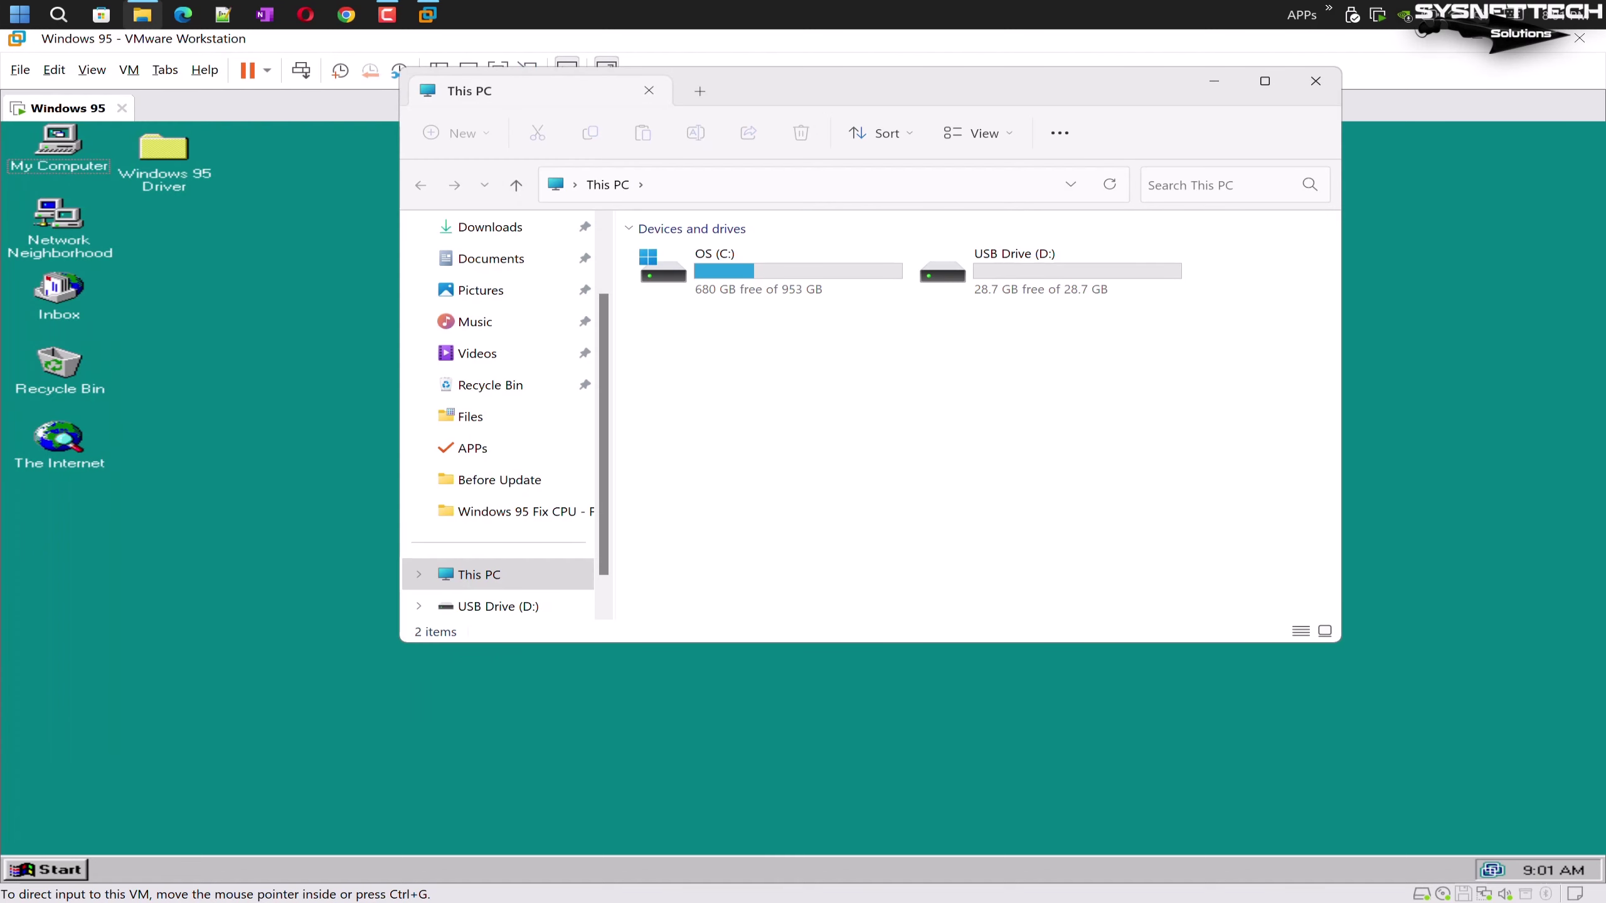
double_click(1011, 271)
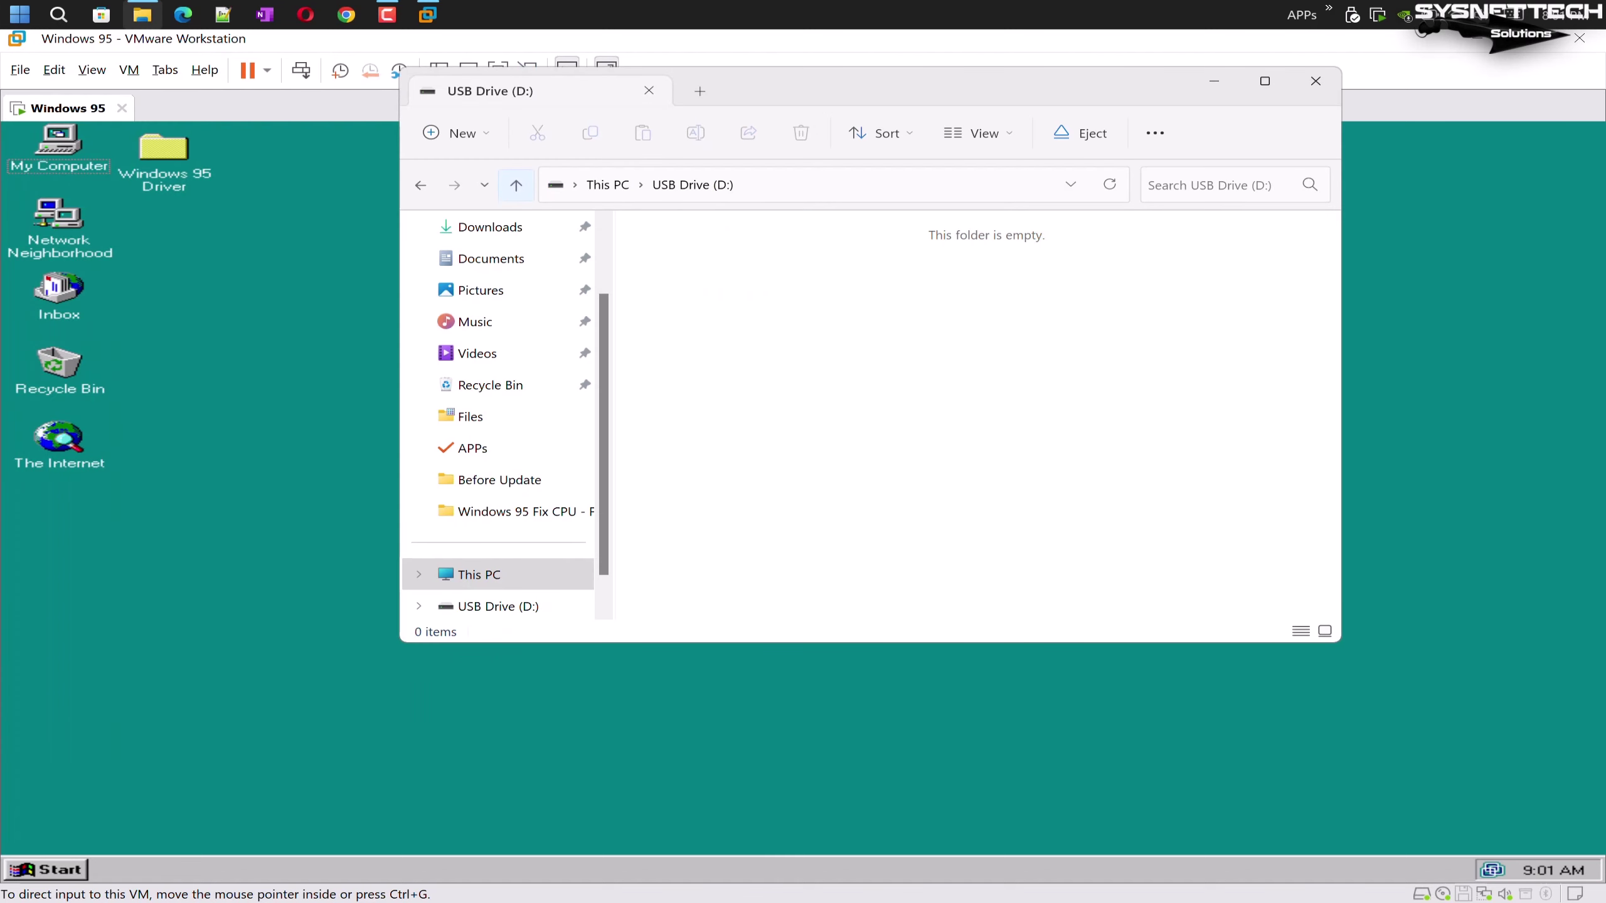
left_click(516, 184)
right_click(1002, 246)
left_click(1065, 825)
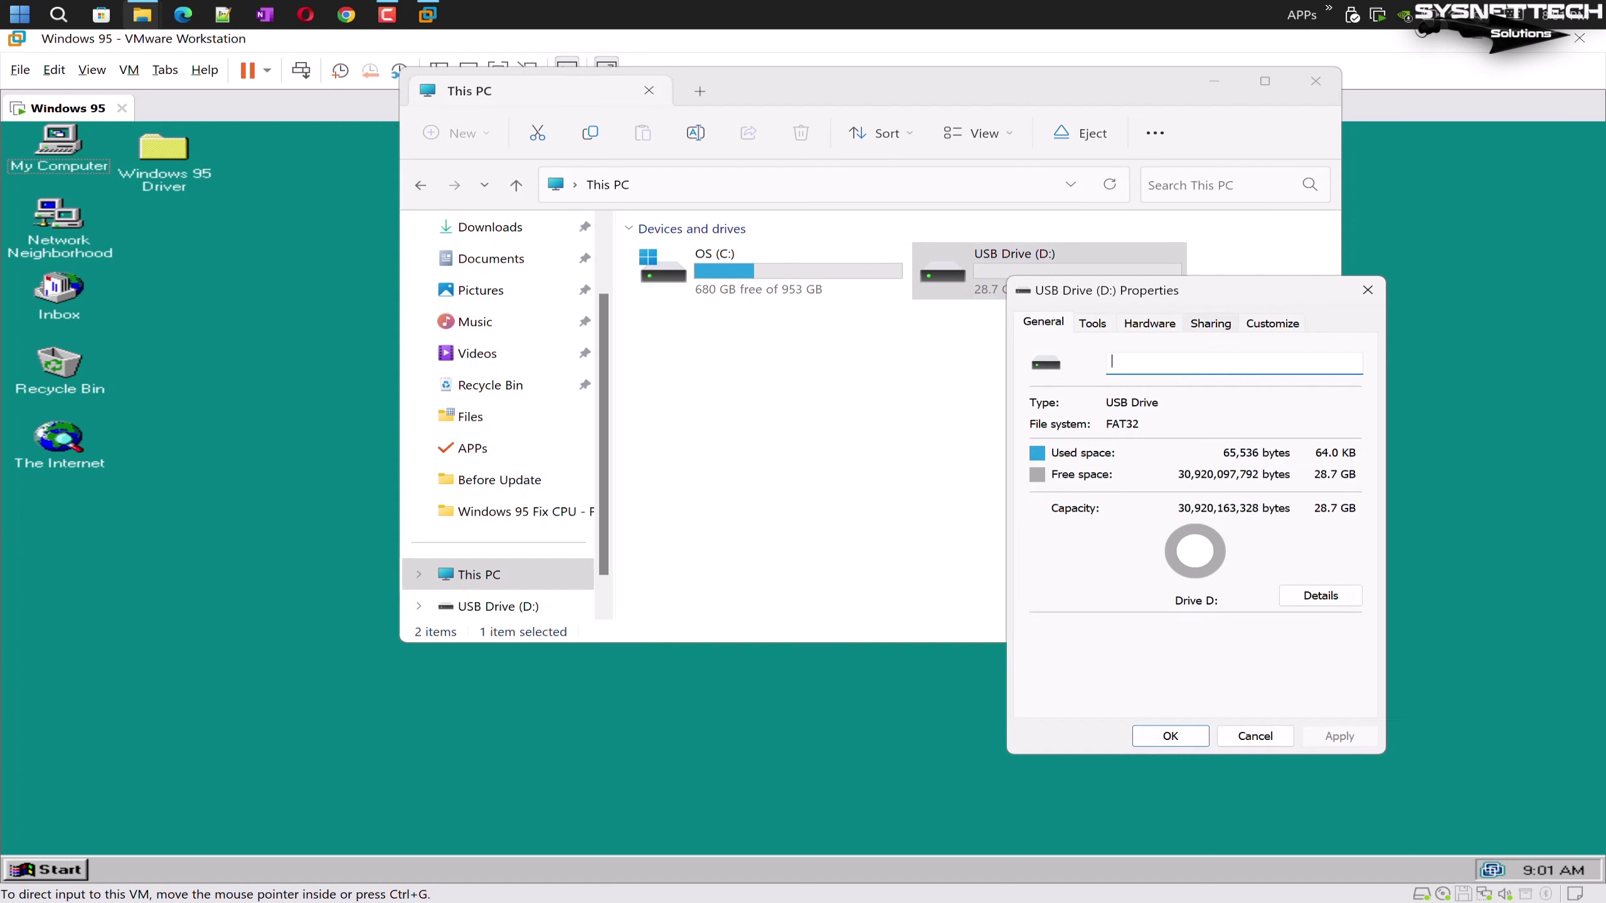
left_click_drag(1201, 290, 914, 260)
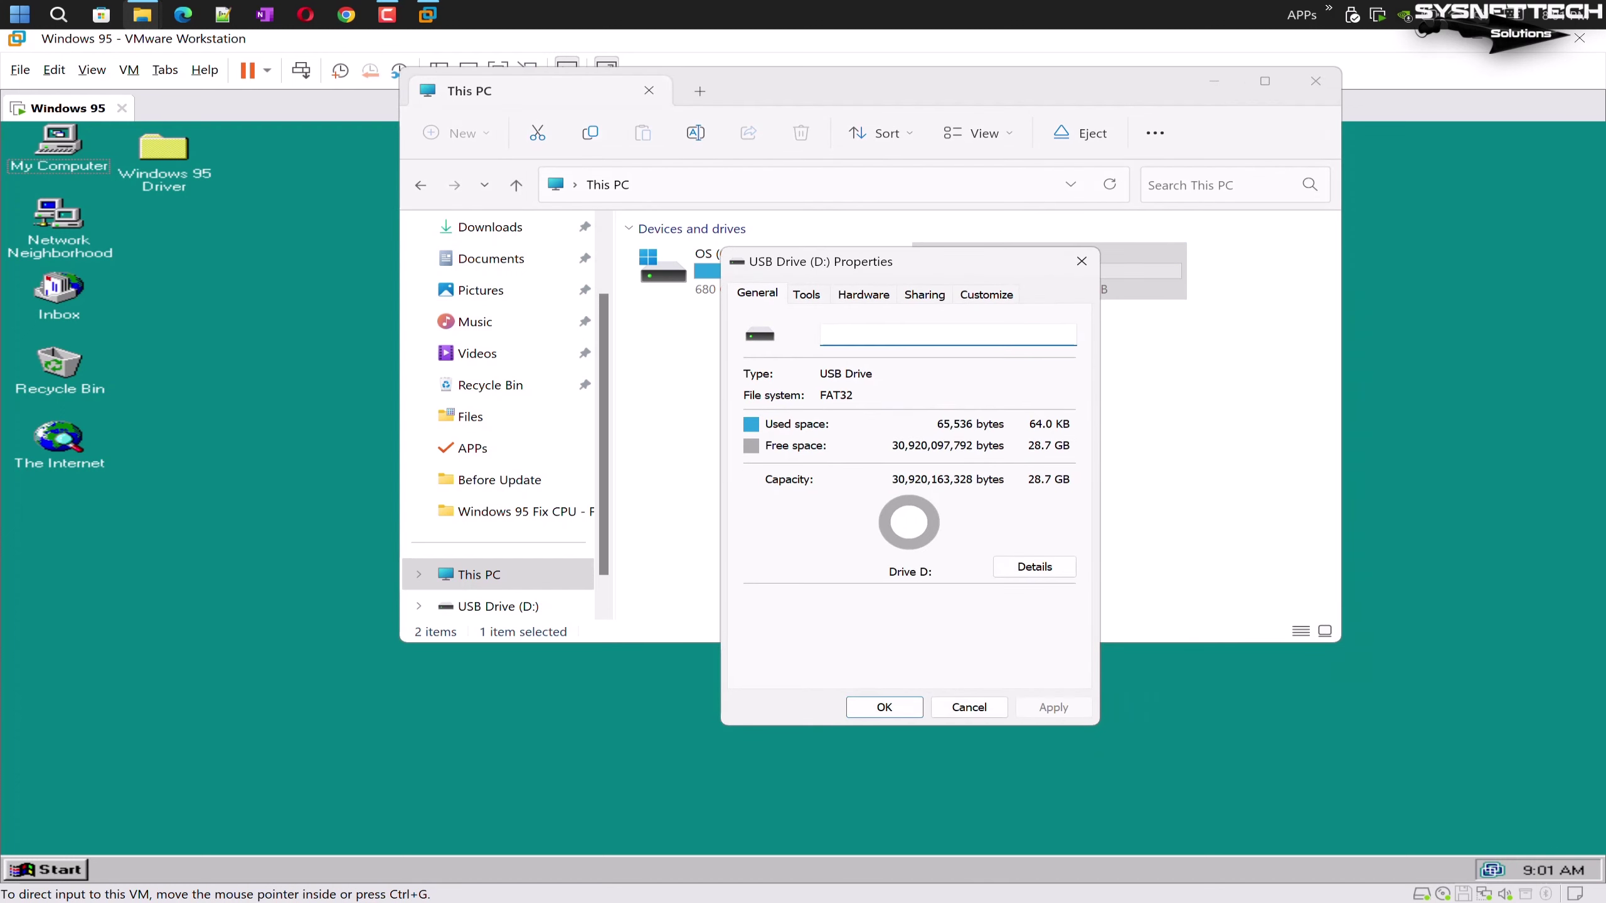
left_click(969, 706)
Close the drive properties and create a folder with the default name New folder on USB Drive (D:)
key("Return")
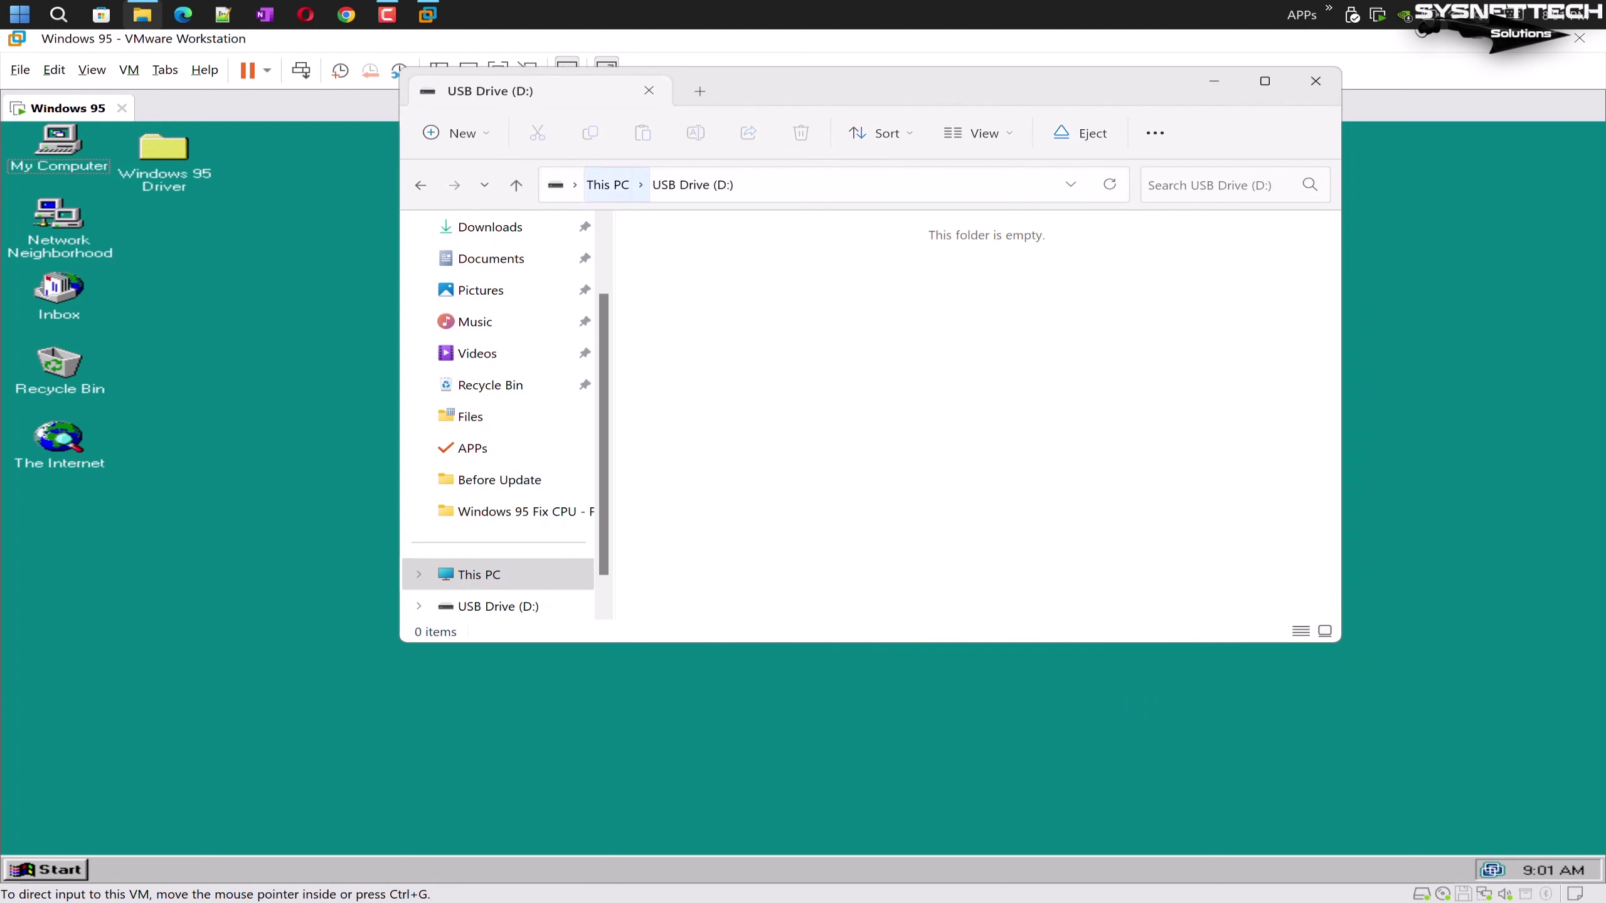
left_click(454, 133)
left_click(465, 175)
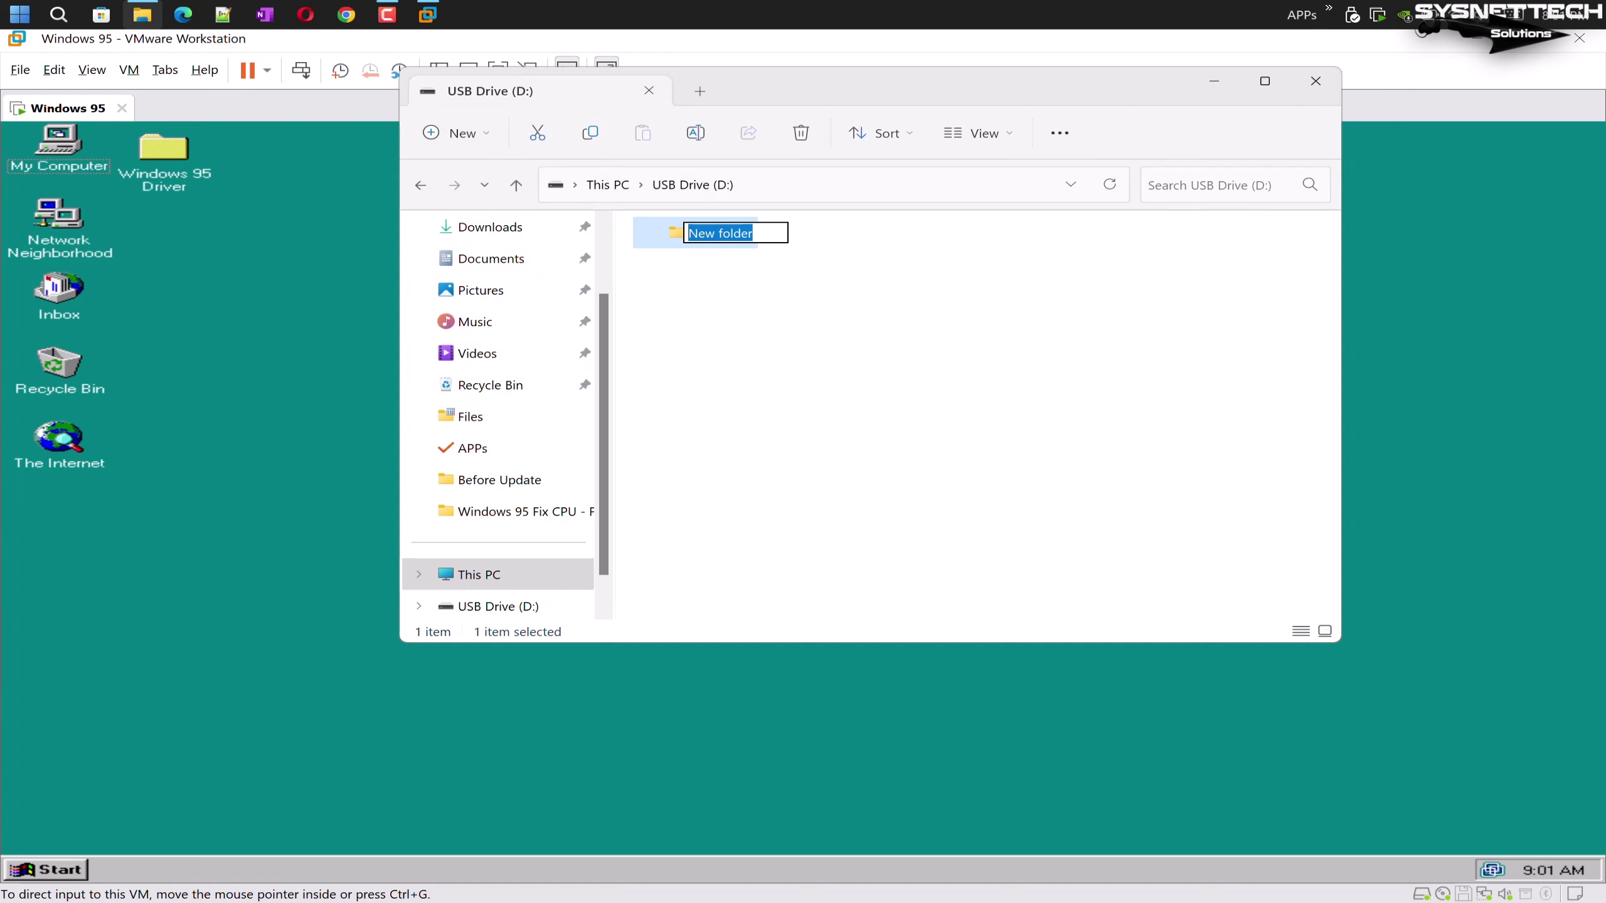
key("Return")
Connect the Kingston DataTraveler 3.0 to the virtual machine, disconnecting it from the host
left_click(130, 70)
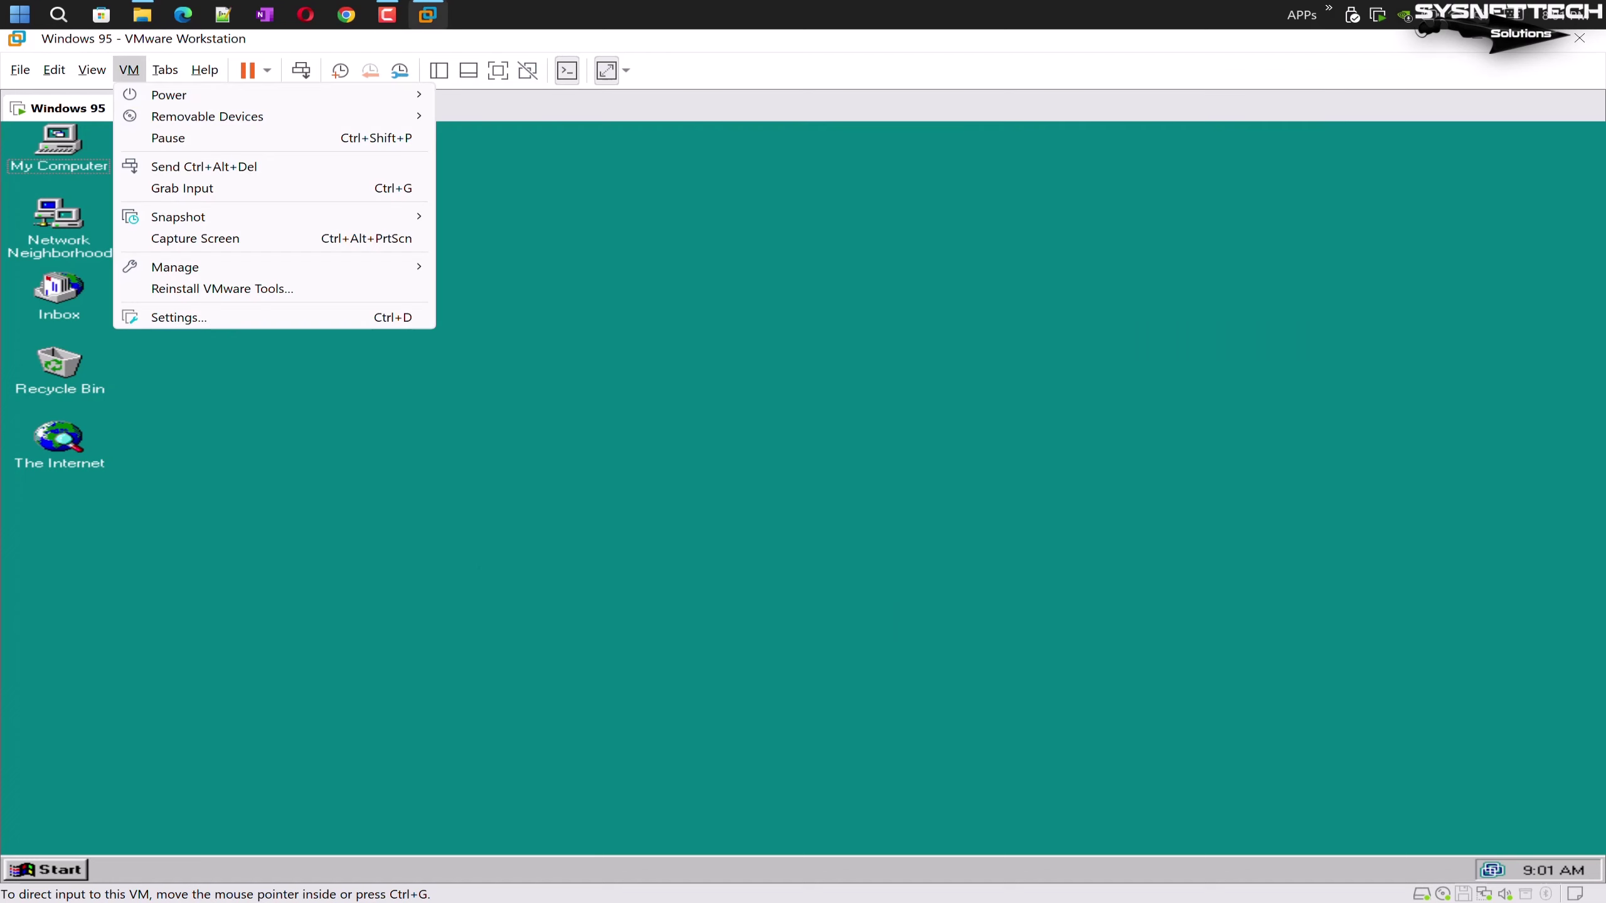
mouse_move(207, 116)
mouse_move(557, 210)
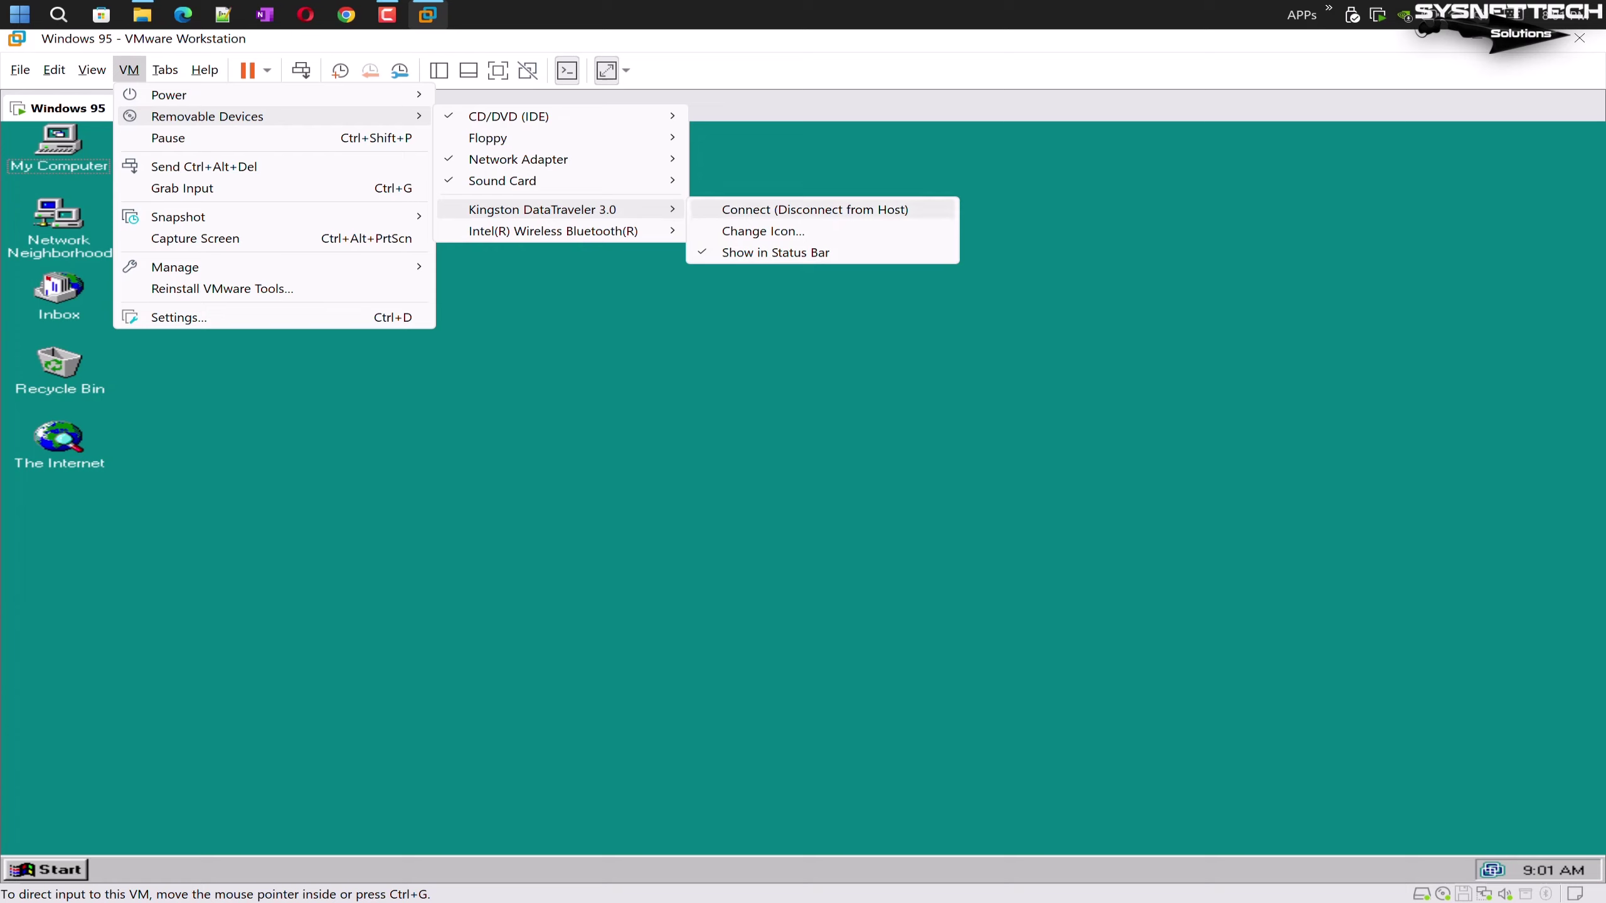
left_click(758, 210)
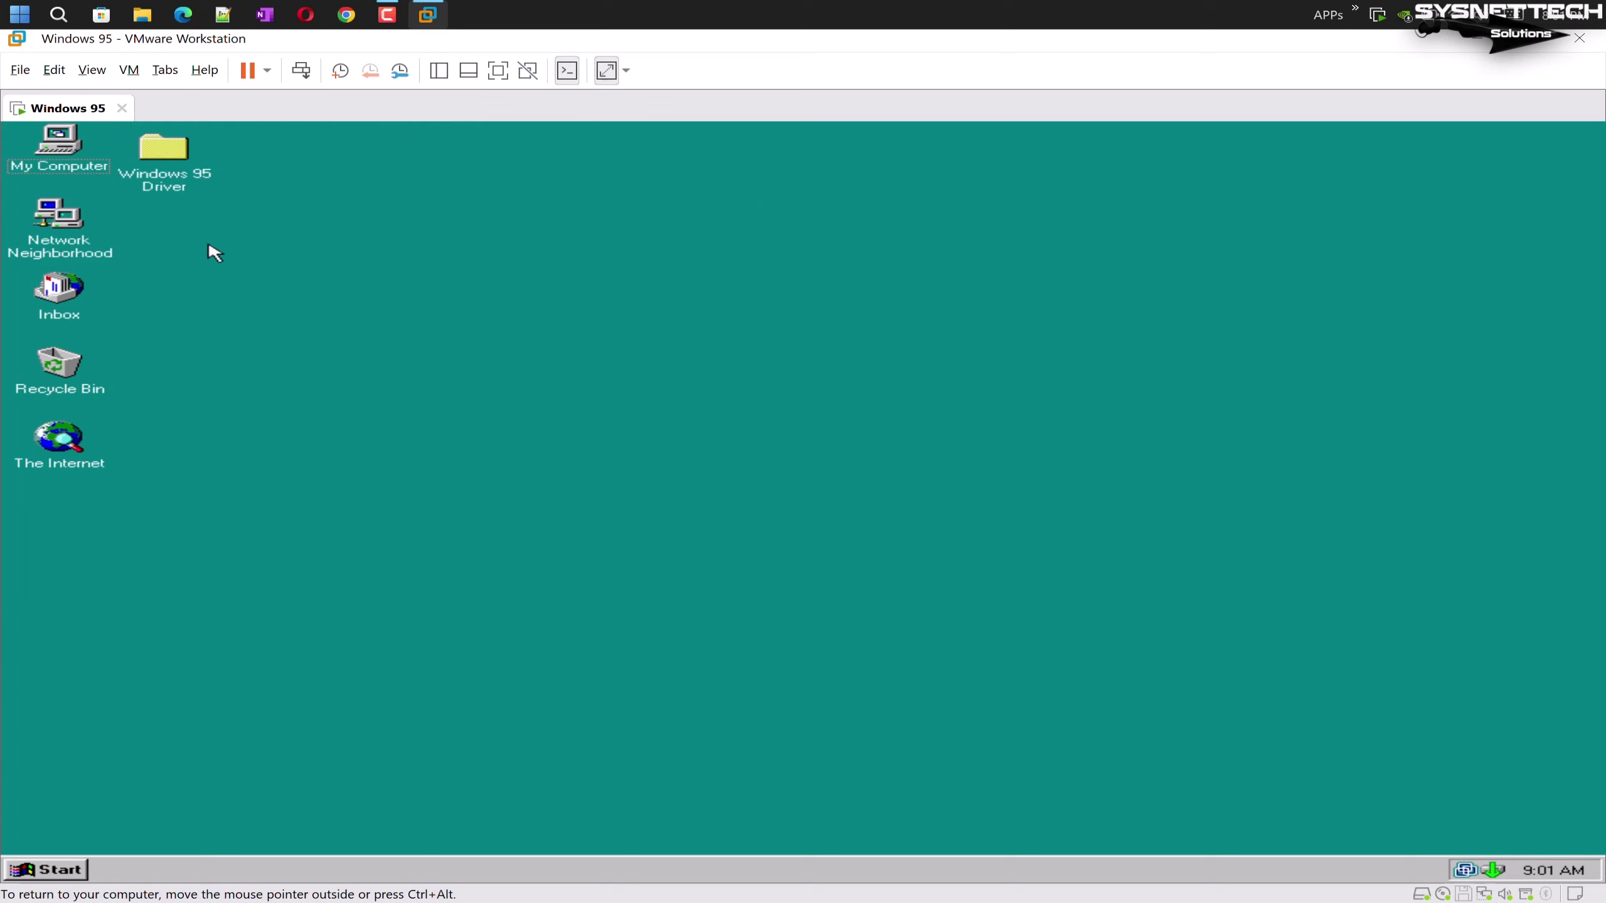
key("ctrl+alt")
Open Removable Disk (E:) from My Computer in Windows 95 and check it for the folder created on the host
double_click(60, 158)
double_click(378, 335)
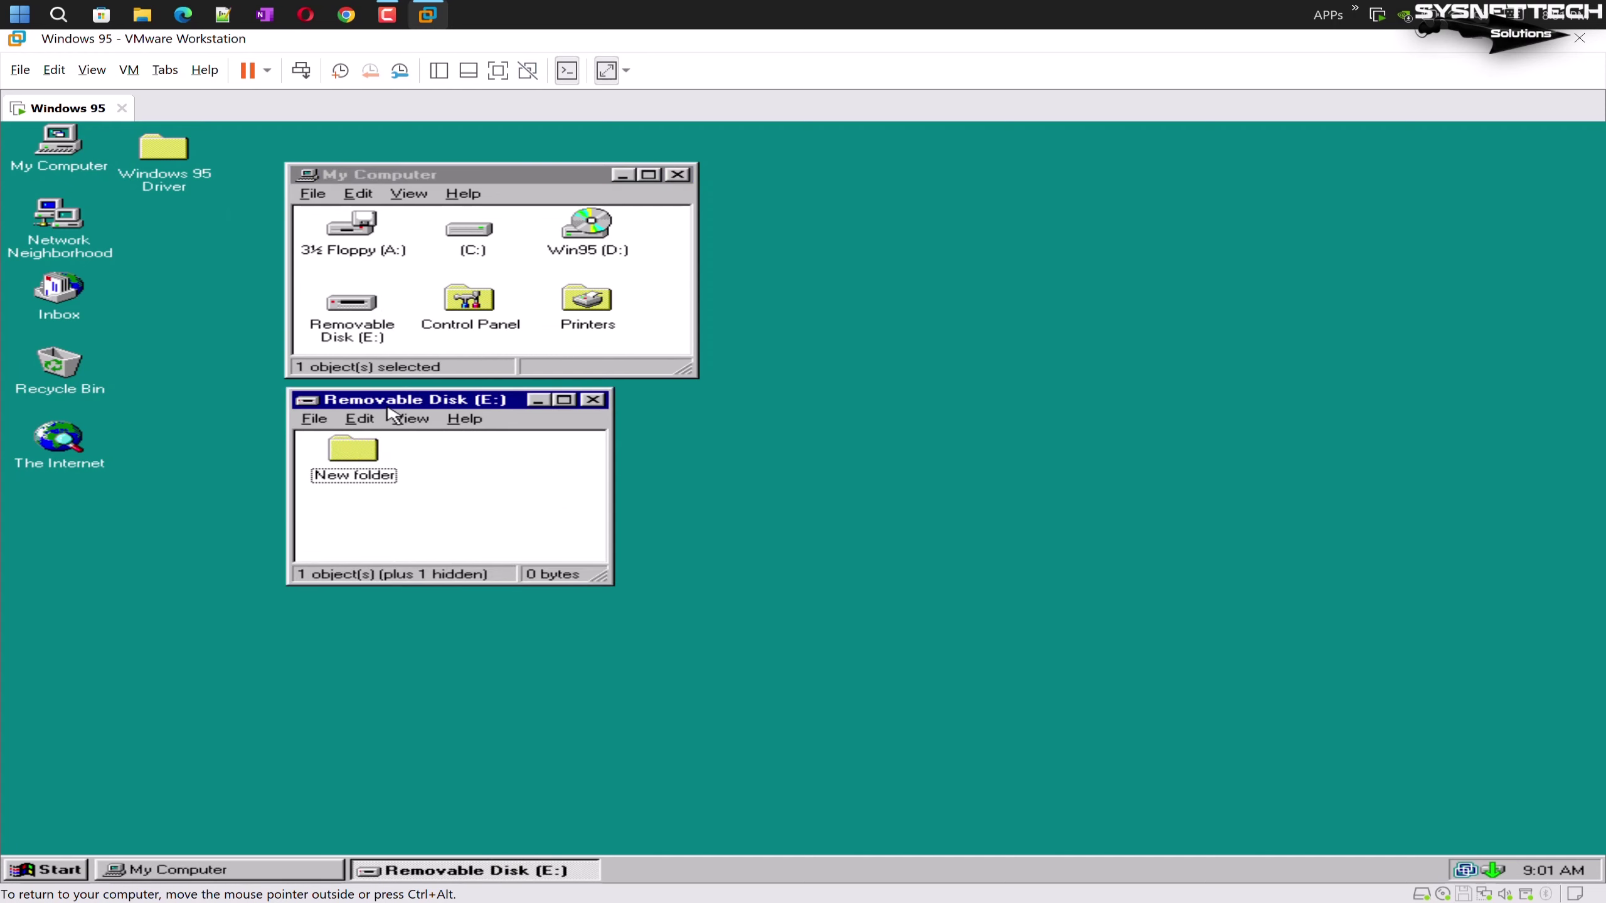
left_click_drag(468, 512, 253, 442)
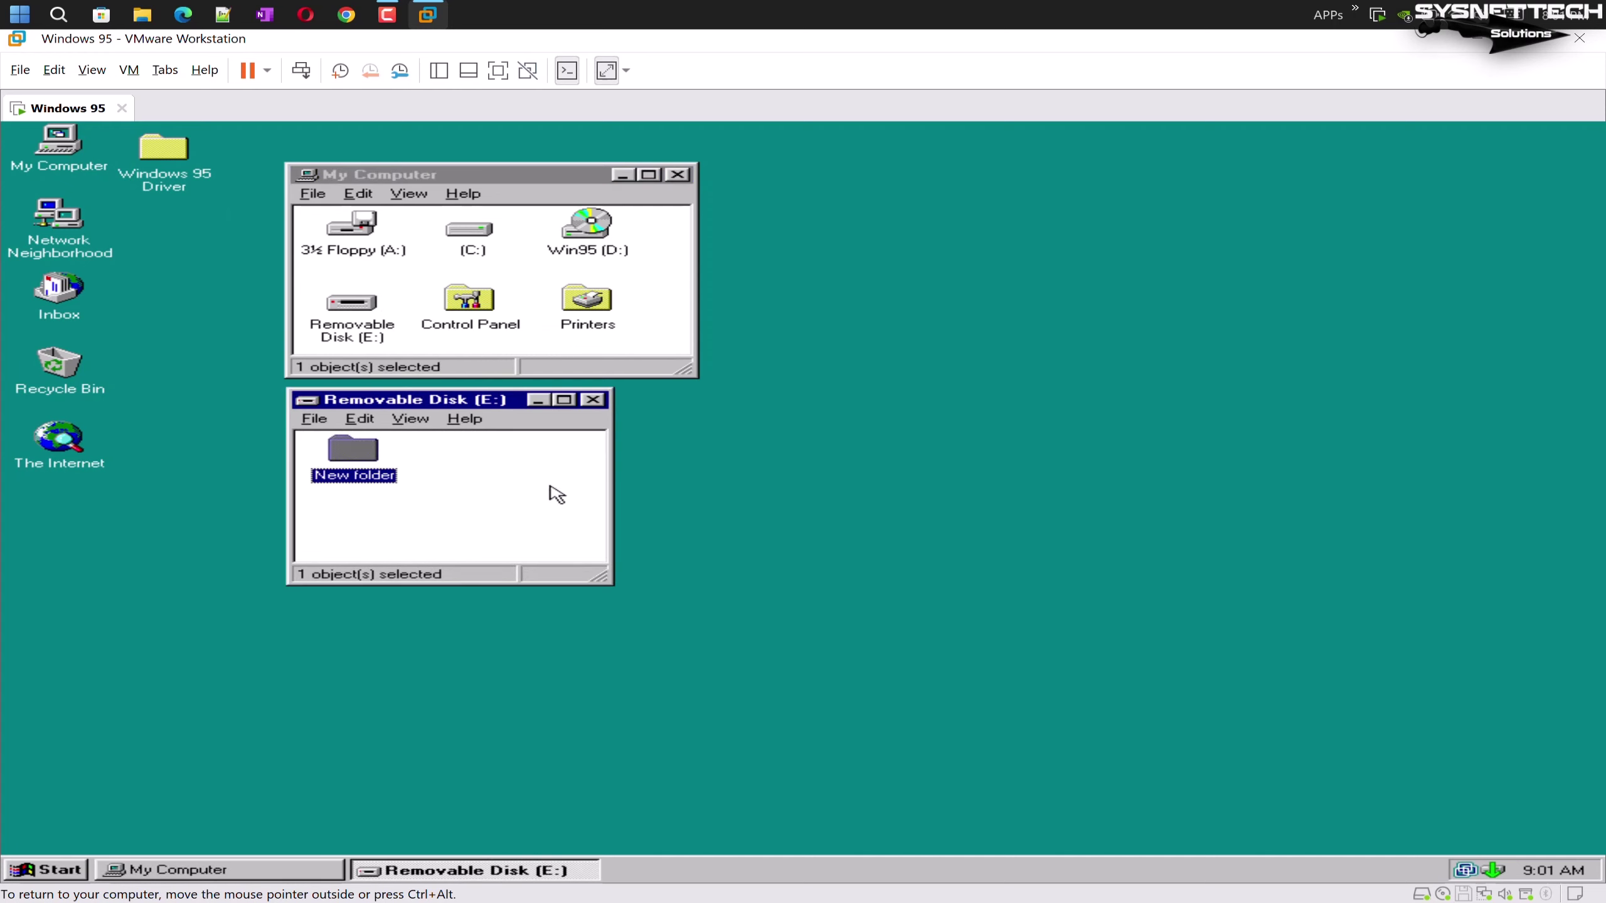
left_click(554, 498)
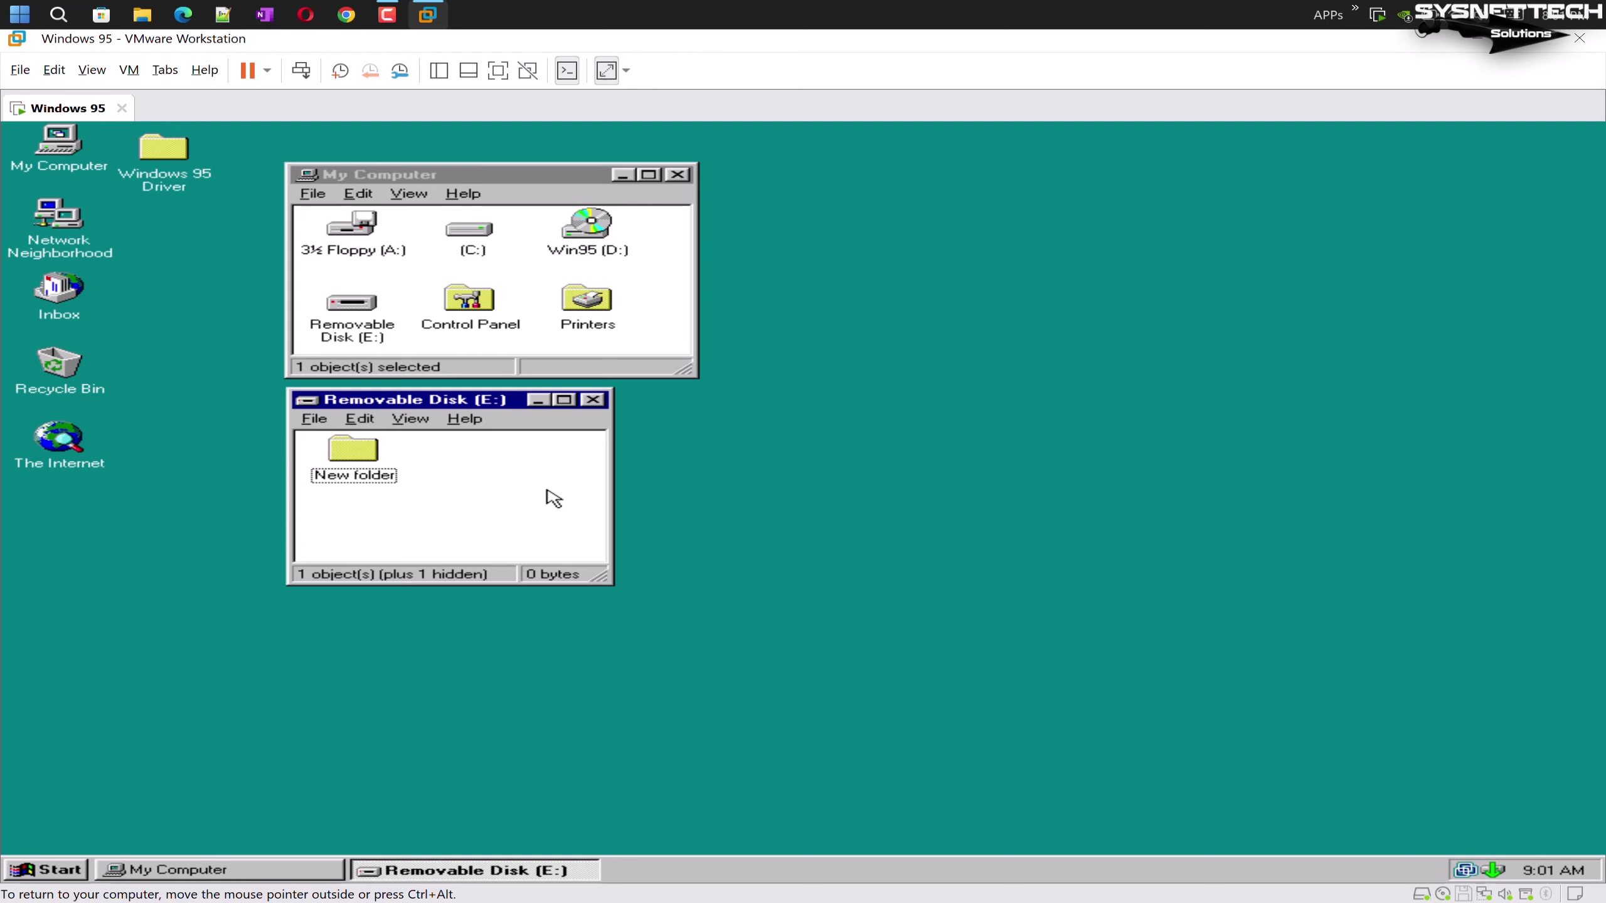
Close the Removable Disk and My Computer windows, and disconnect the USB flash drive from the virtual machine
left_click(592, 399)
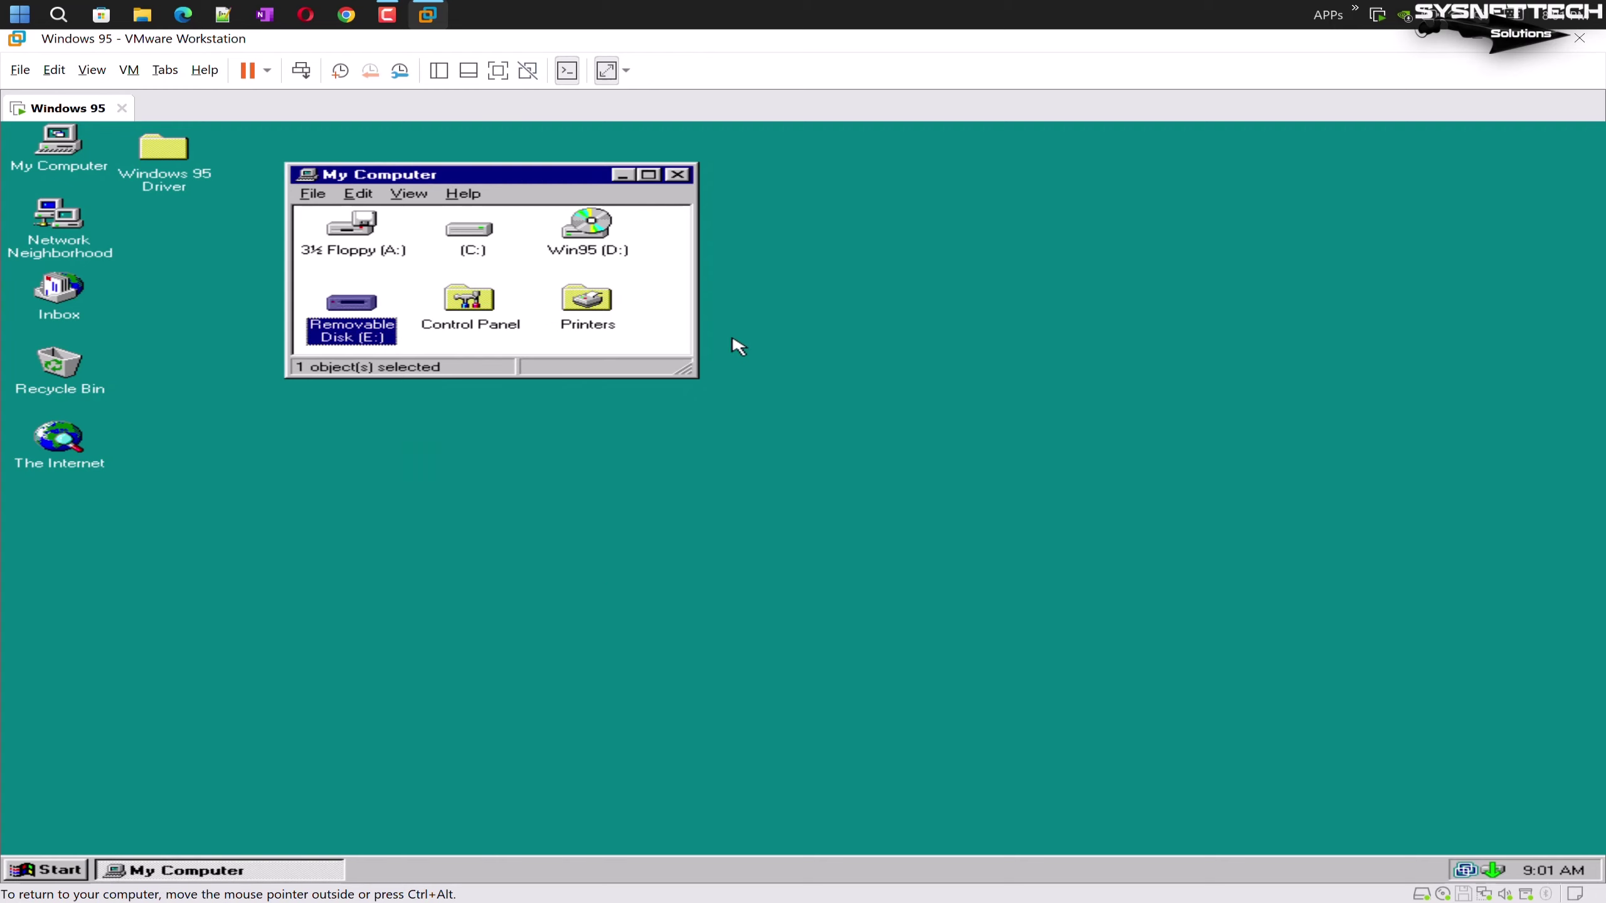
key("alt+F4")
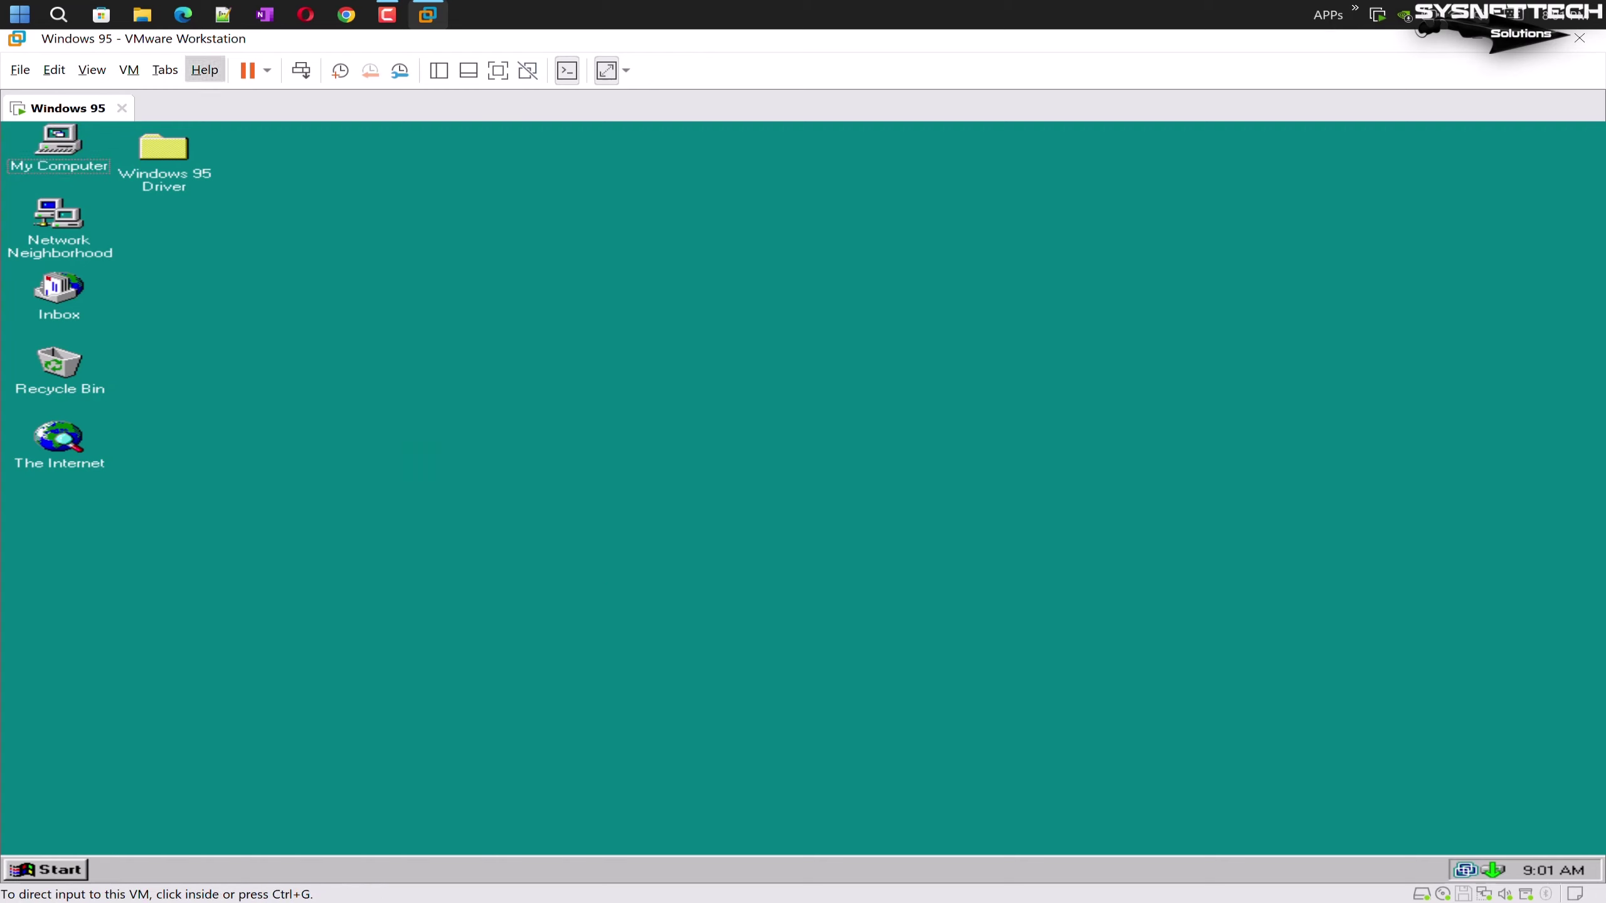
left_click(129, 70)
mouse_move(208, 116)
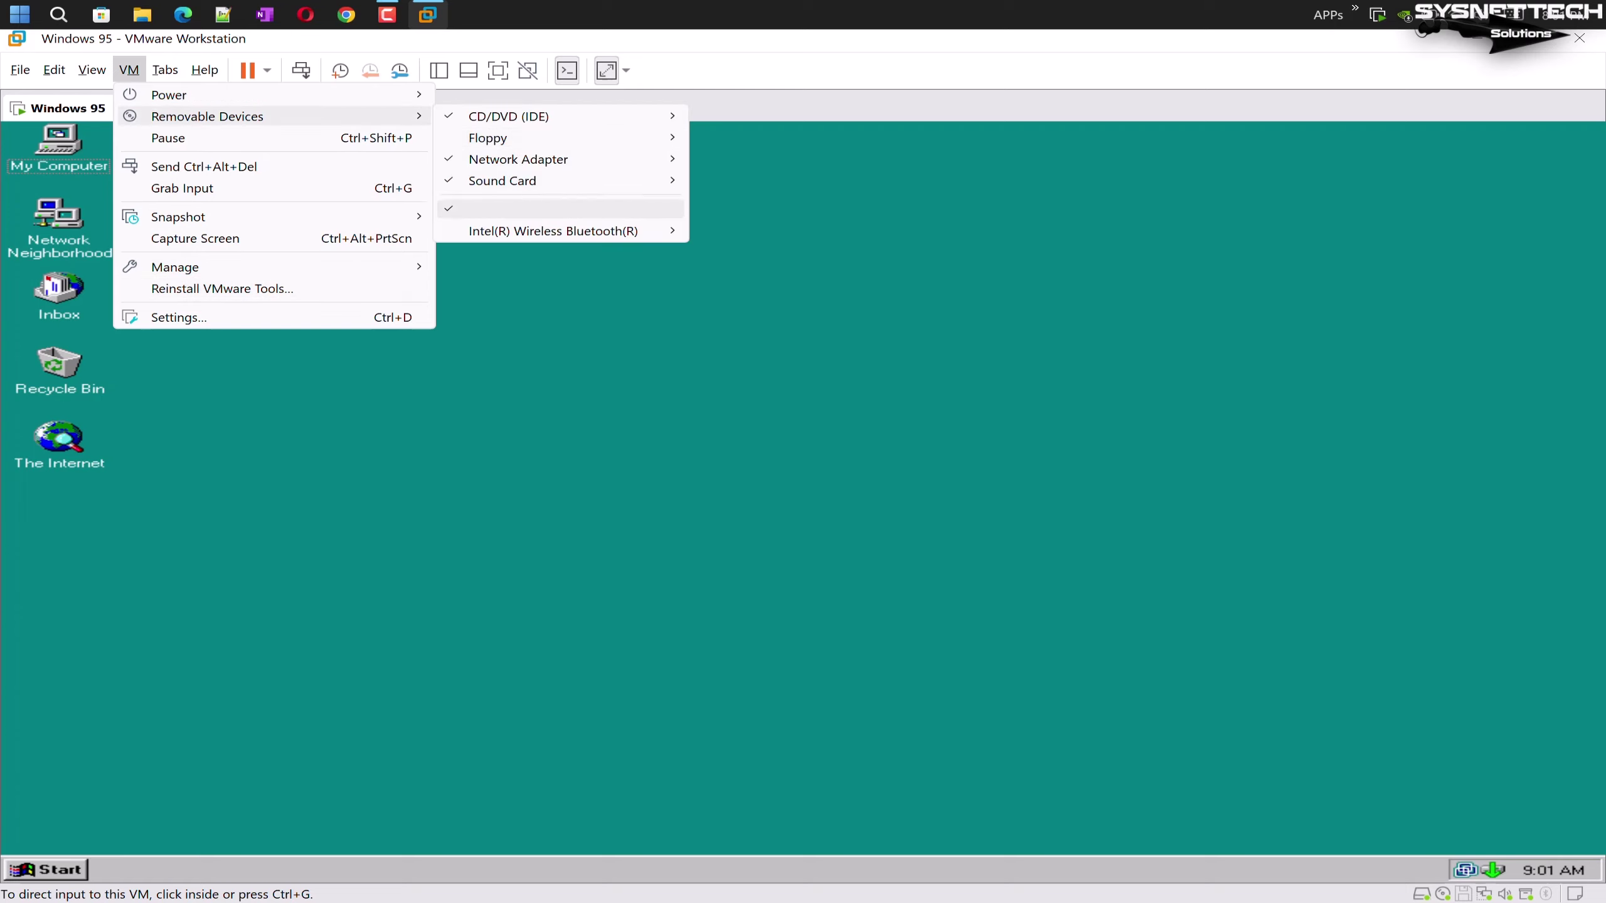
mouse_move(553, 231)
left_click(791, 210)
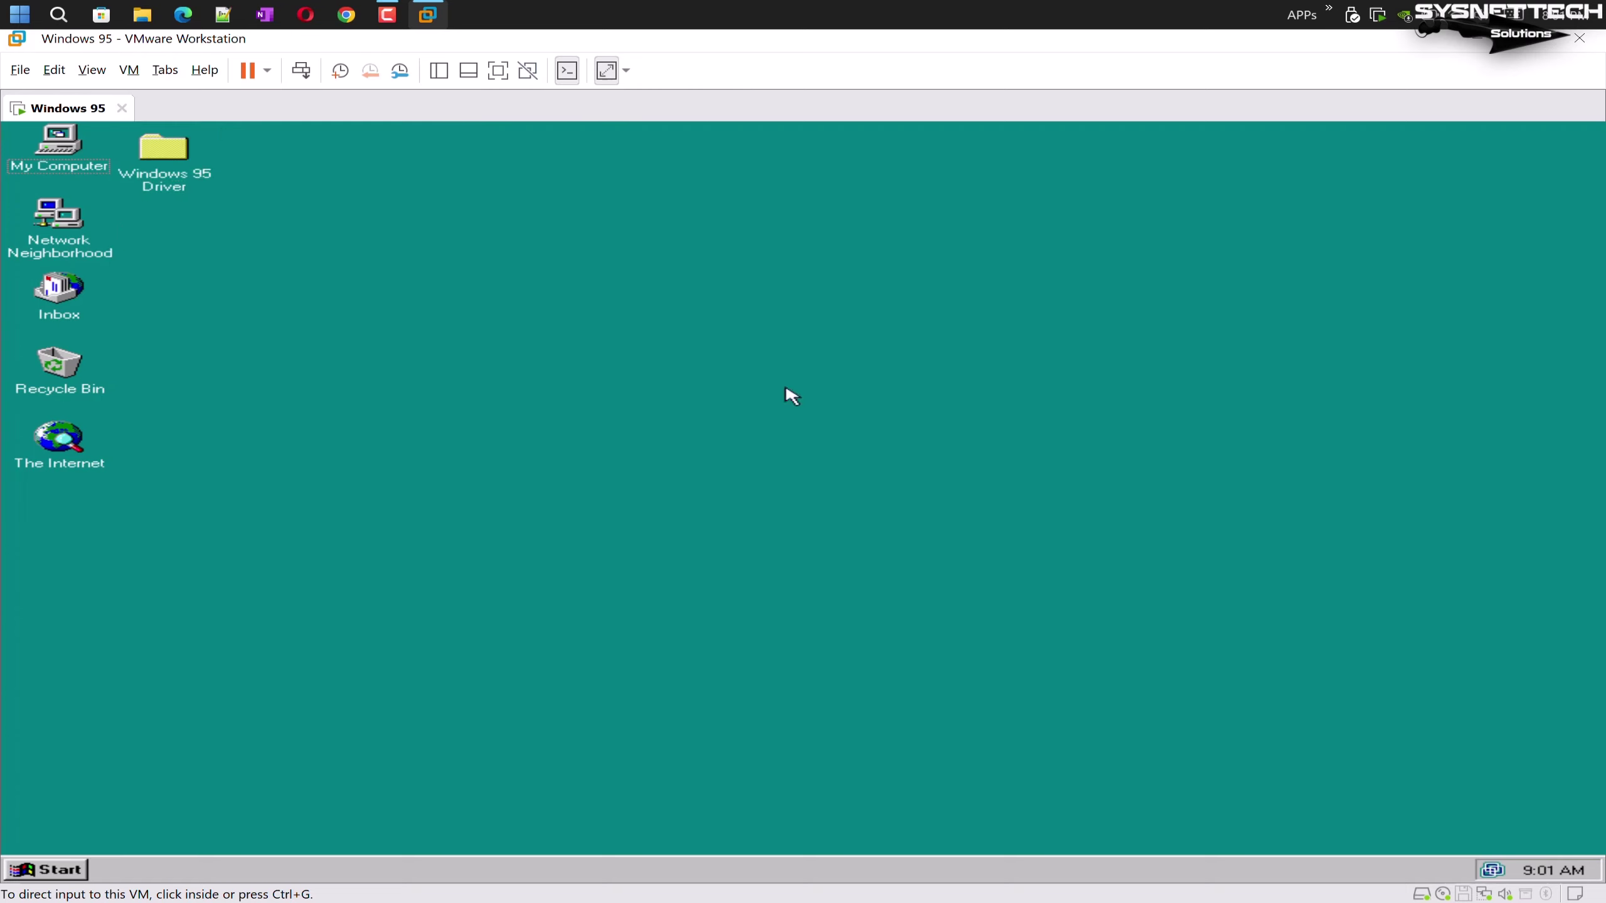
Test network connectivity from an MS-DOS Prompt with ping 8.8.8.8, and close the prompt
key("ctrl+Escape")
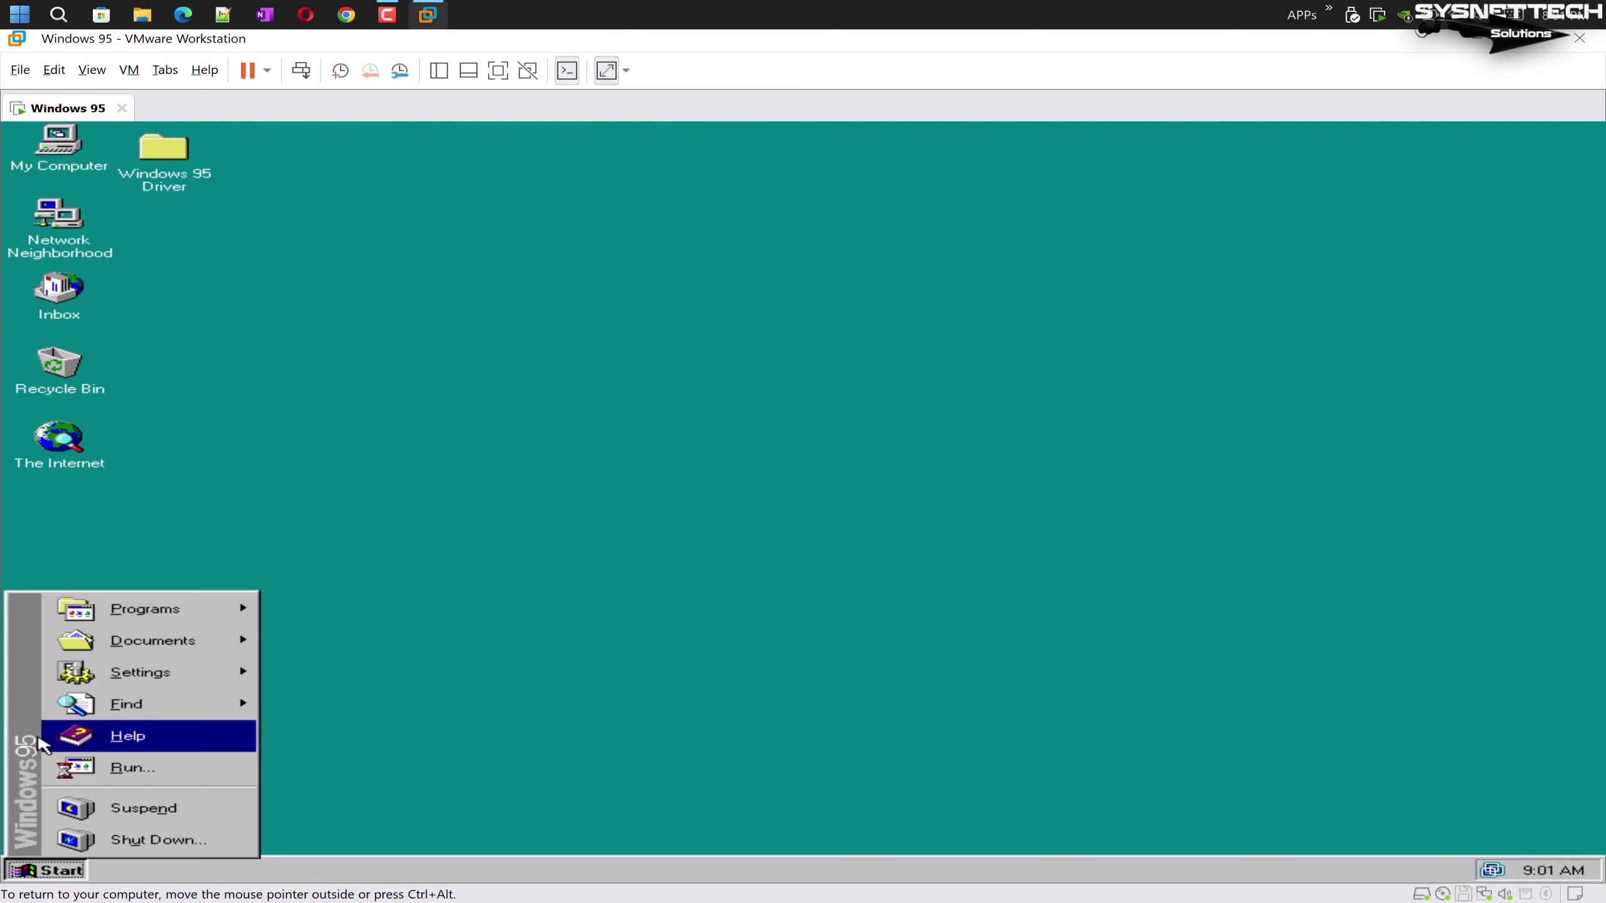
mouse_move(212, 685)
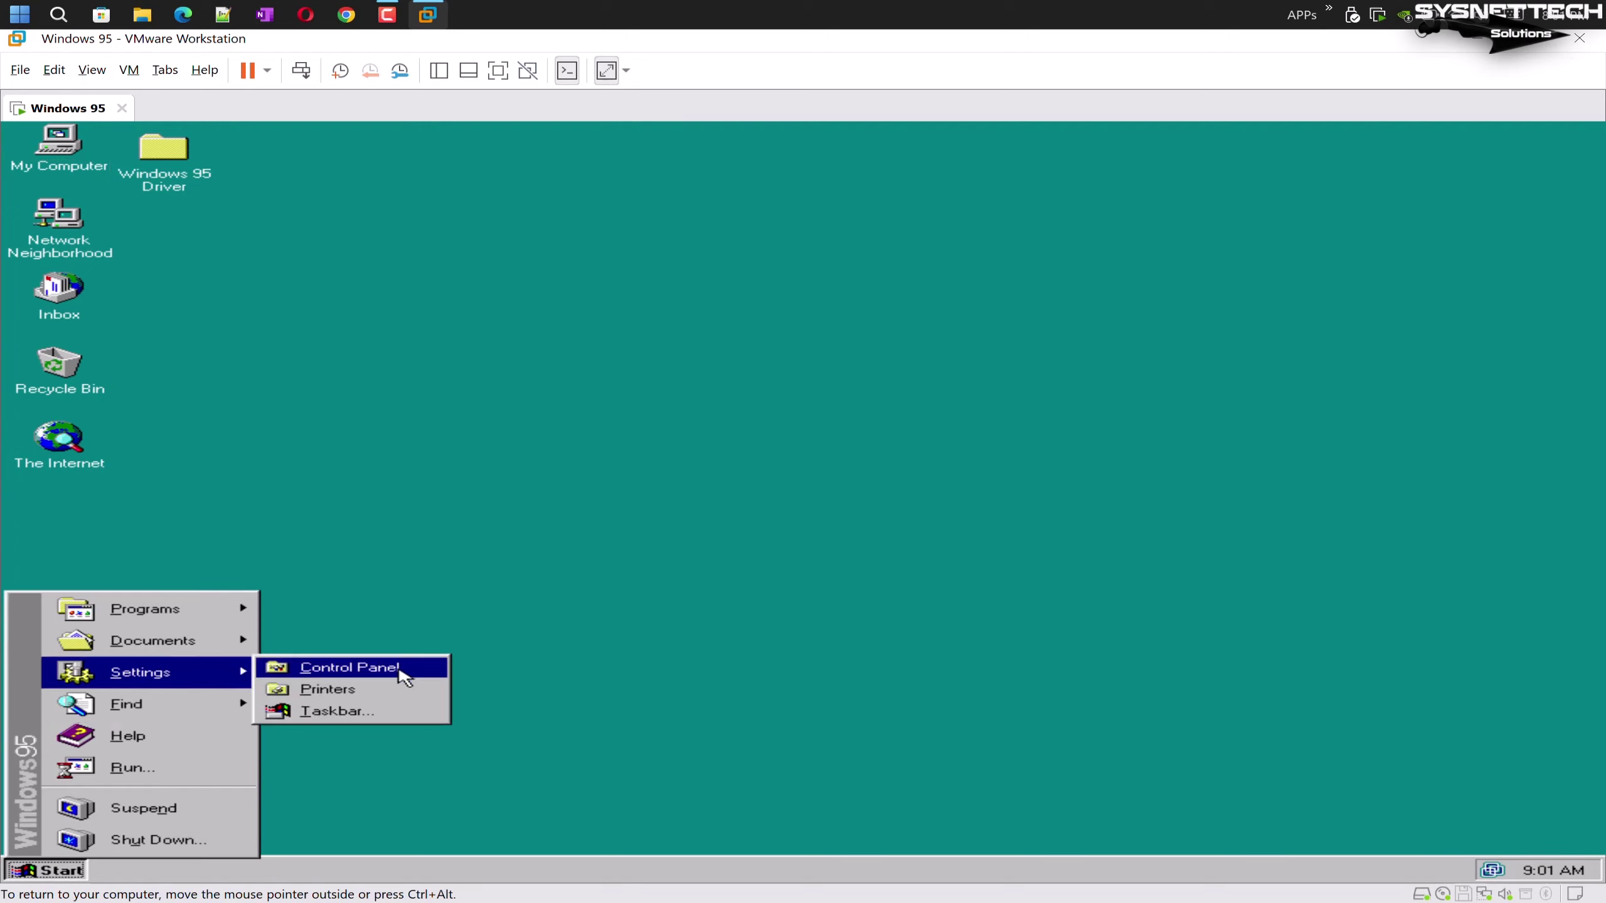
mouse_move(208, 610)
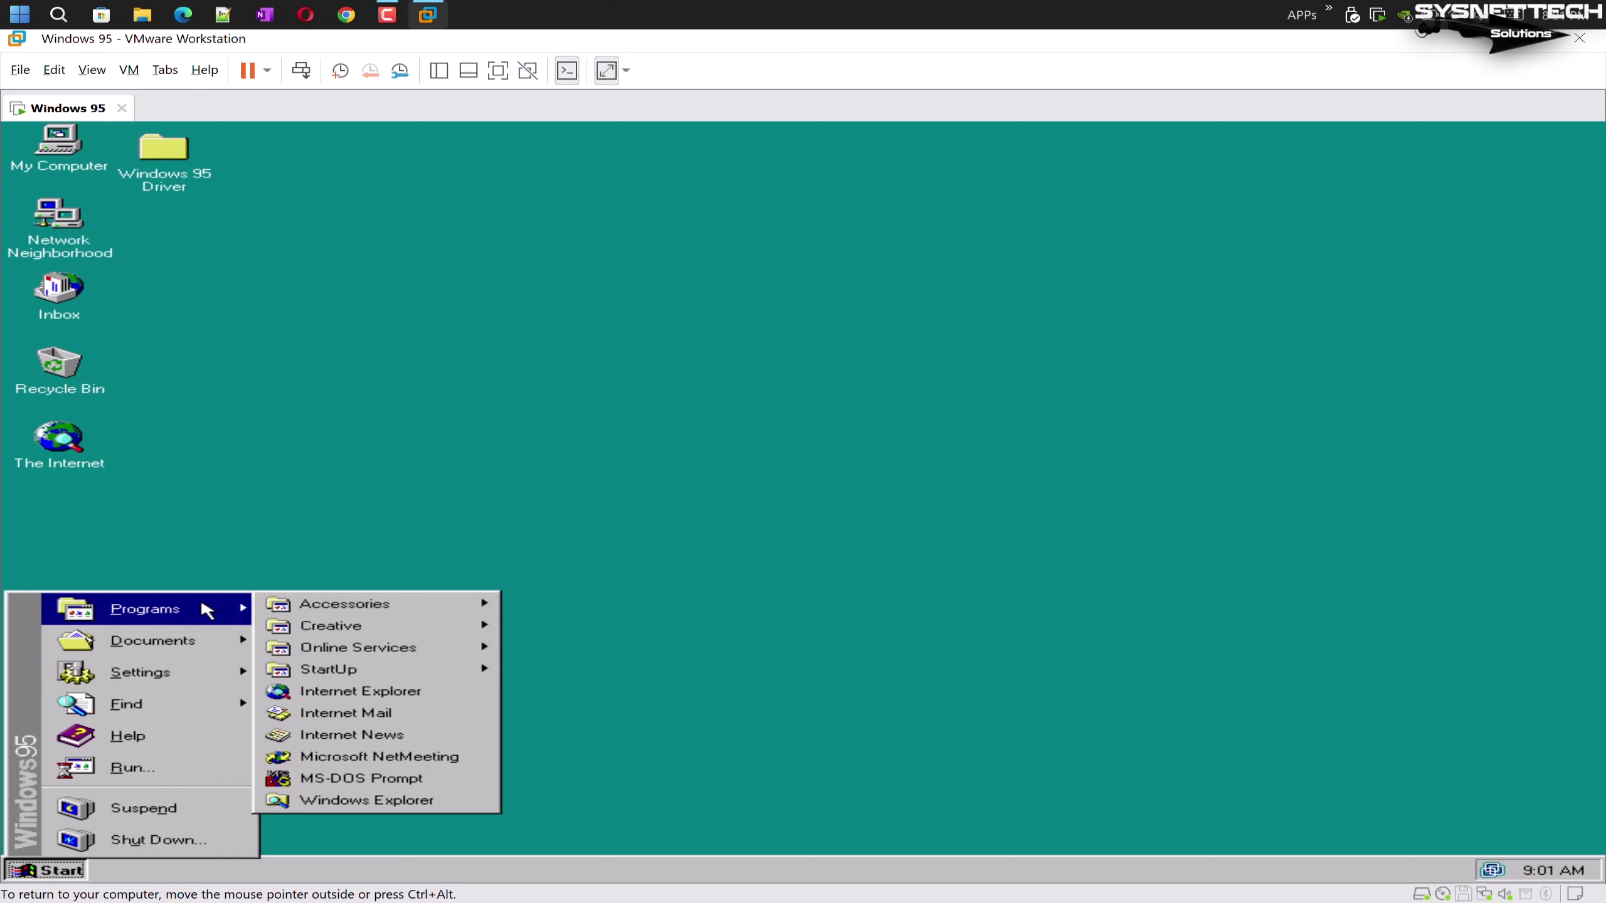
left_click(364, 779)
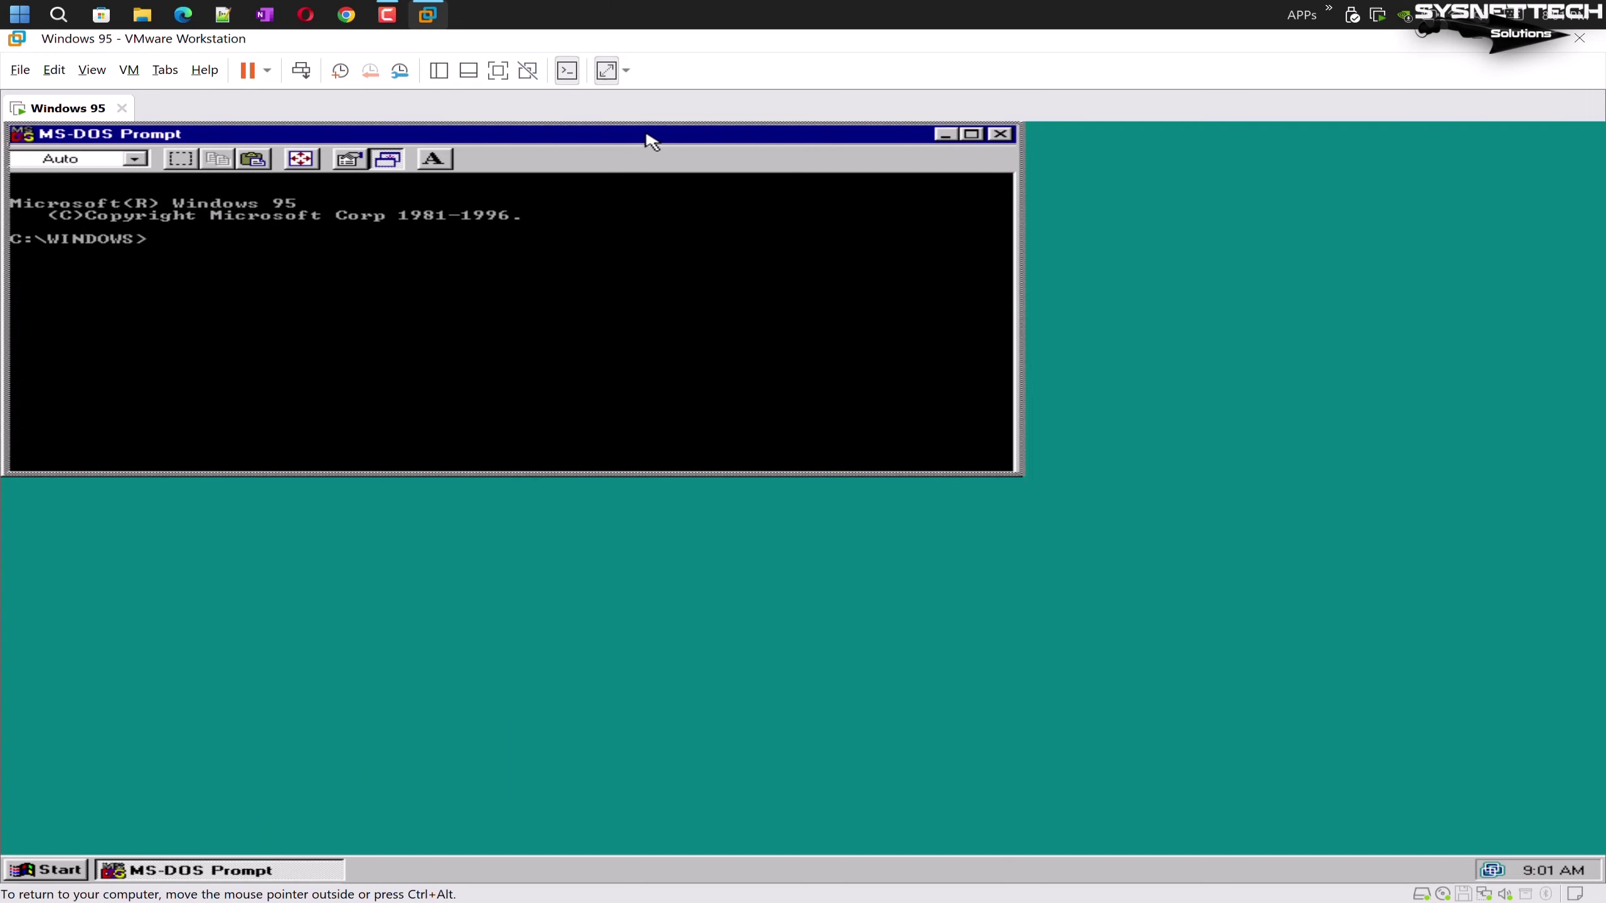
left_click_drag(645, 139, 1096, 228)
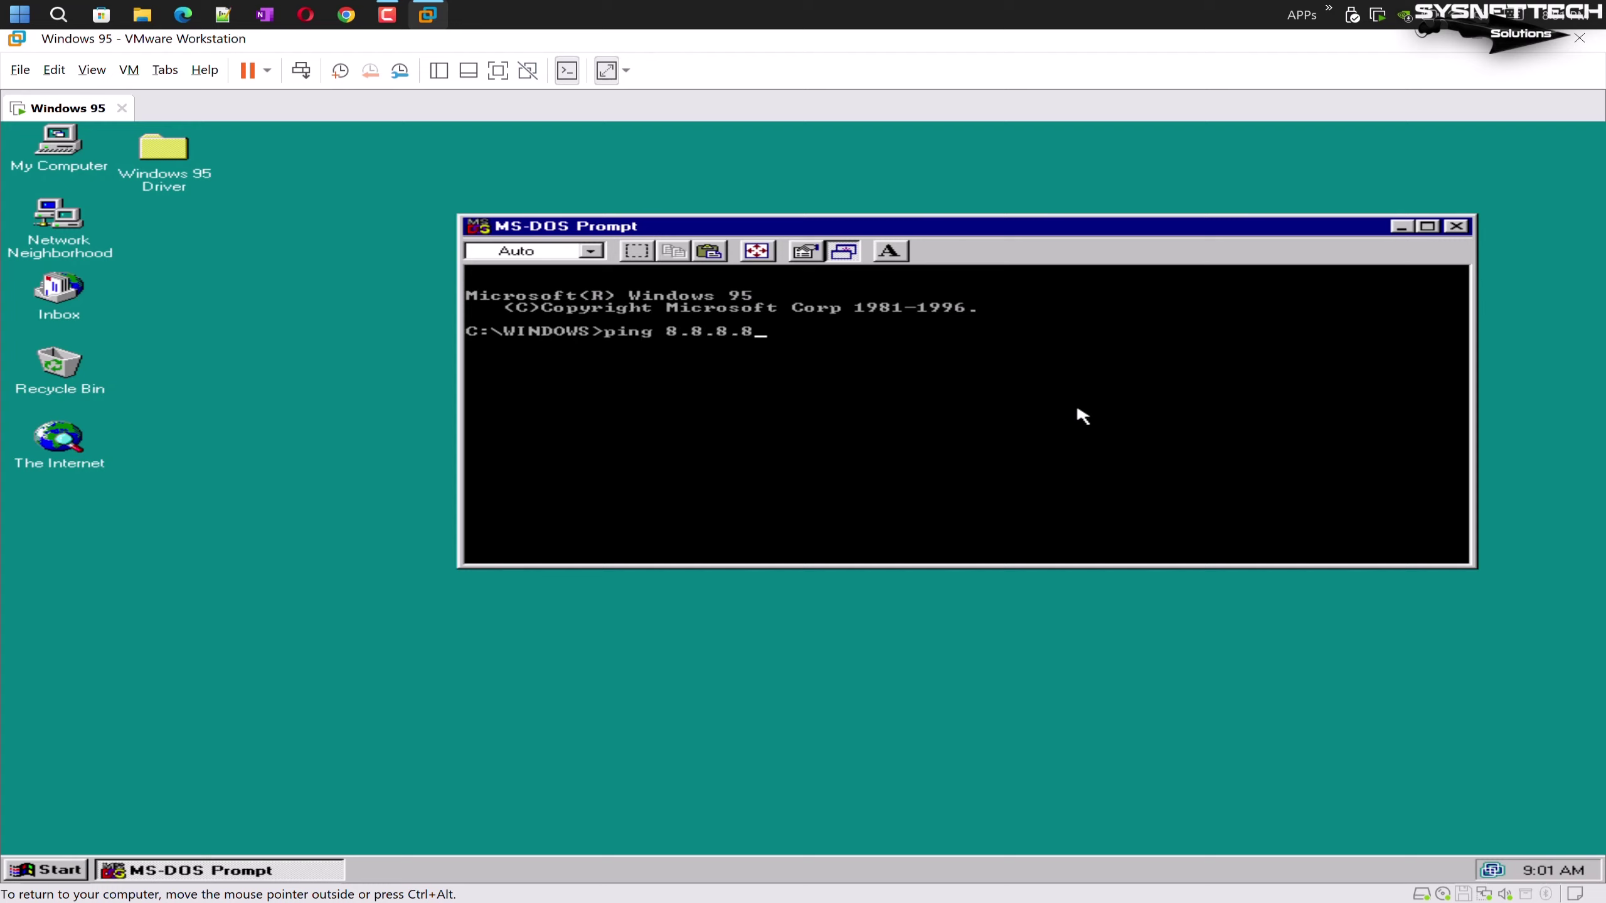
type("ping 8.8.8.8")
key("Return")
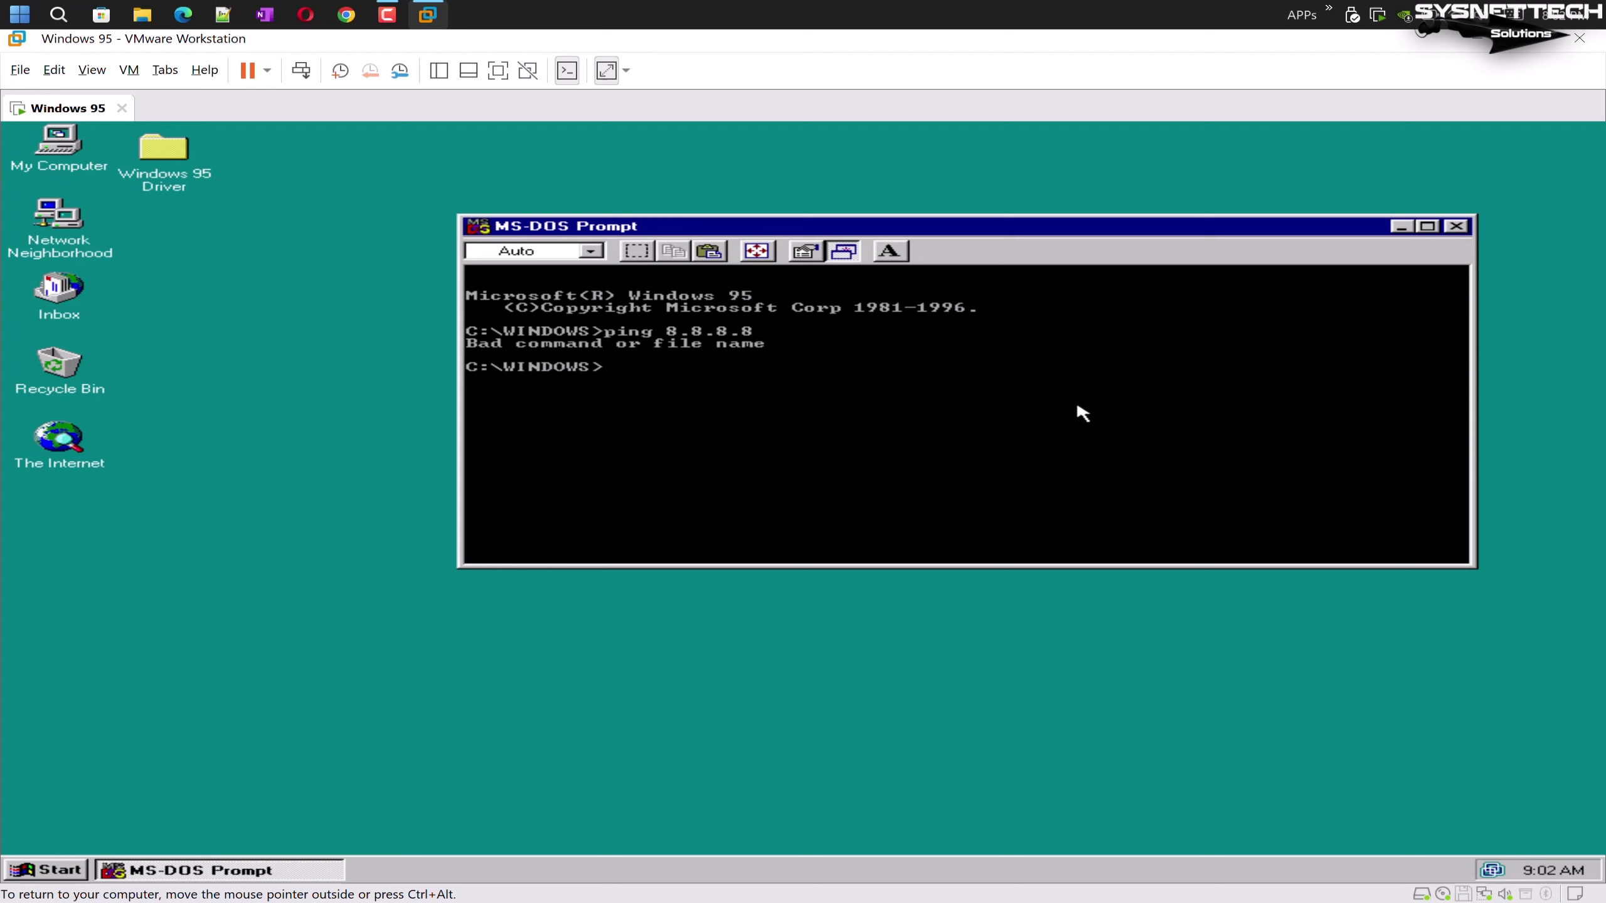
left_click(1456, 227)
Open the Network Neighborhood properties, move the dialog clear of the desktop icons, and review the installed network components
right_click(85, 224)
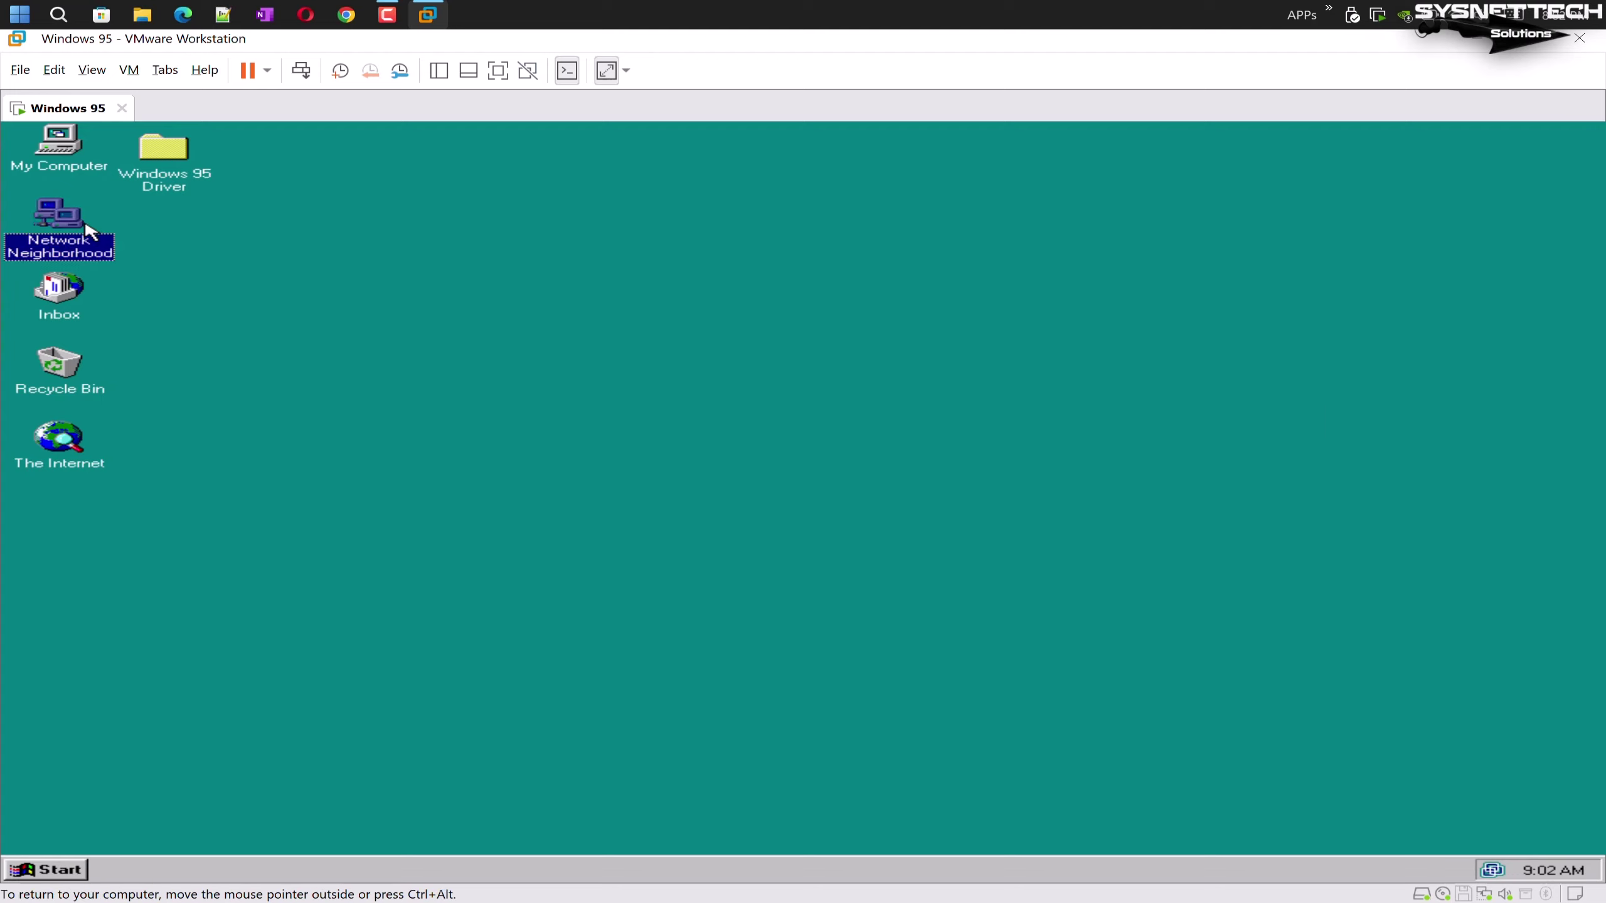
left_click(203, 416)
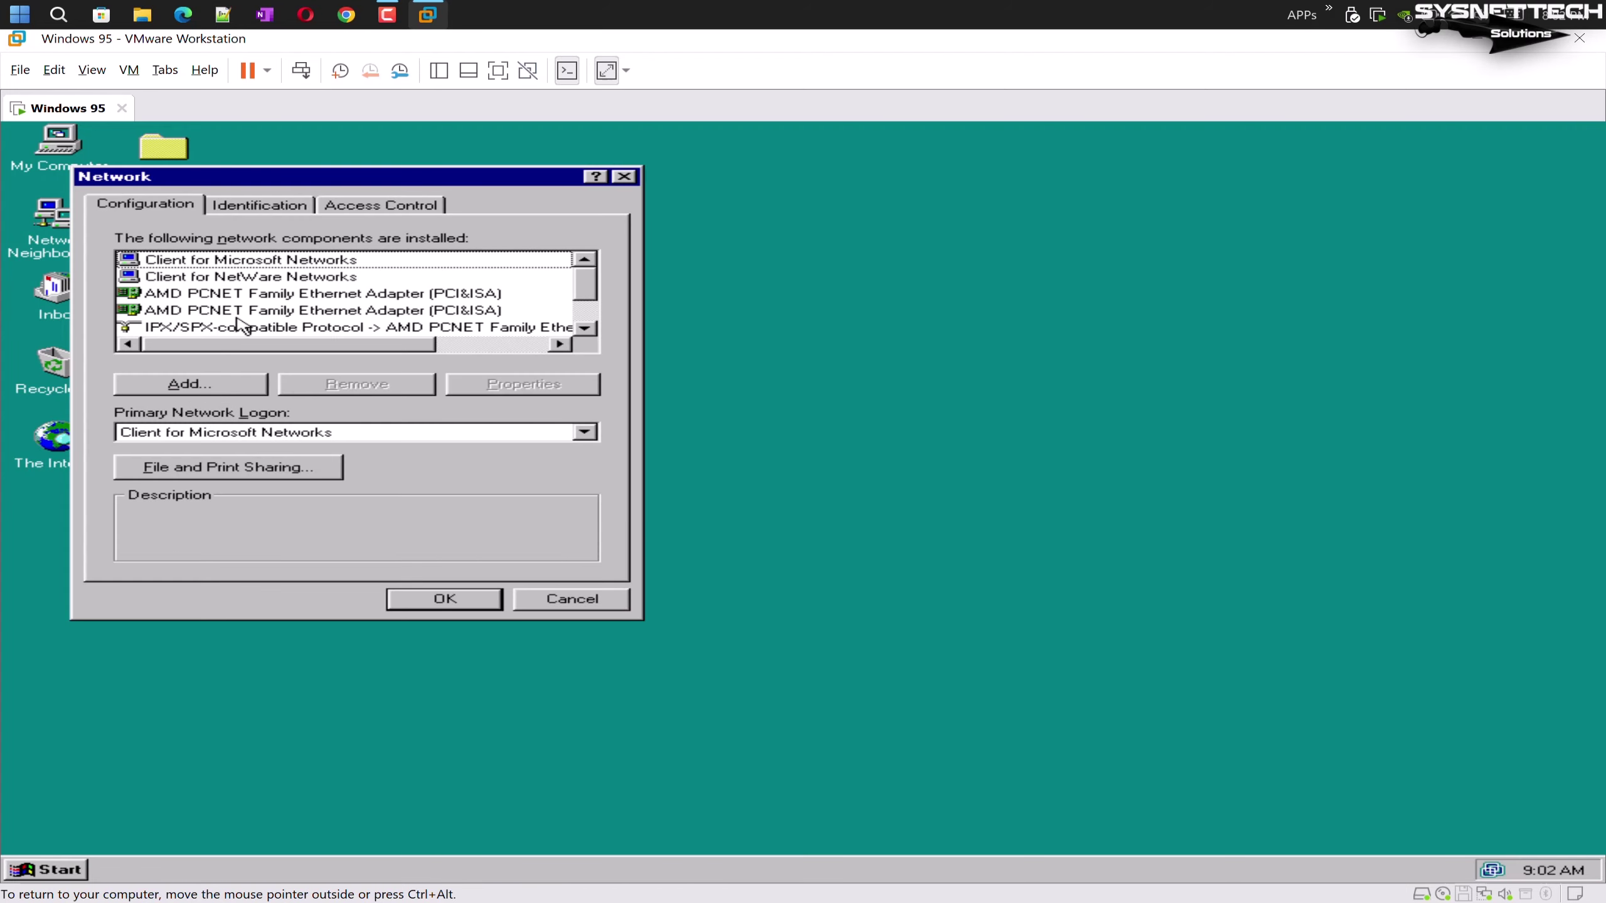
left_click_drag(336, 185, 480, 173)
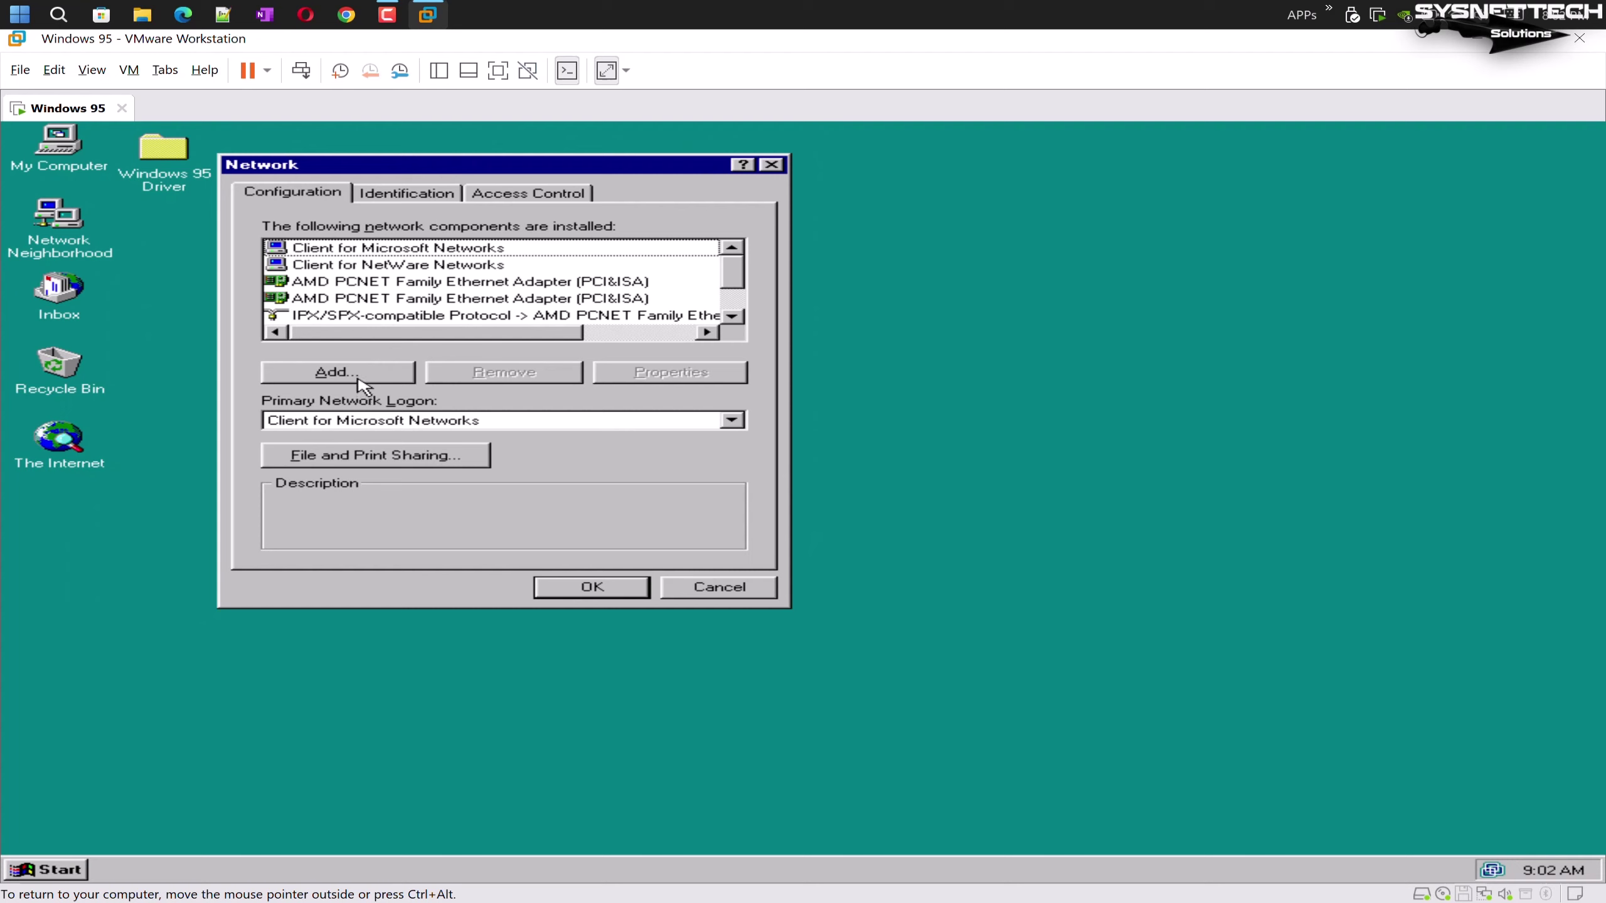
left_click(731, 316)
left_click(731, 315)
left_click(731, 316)
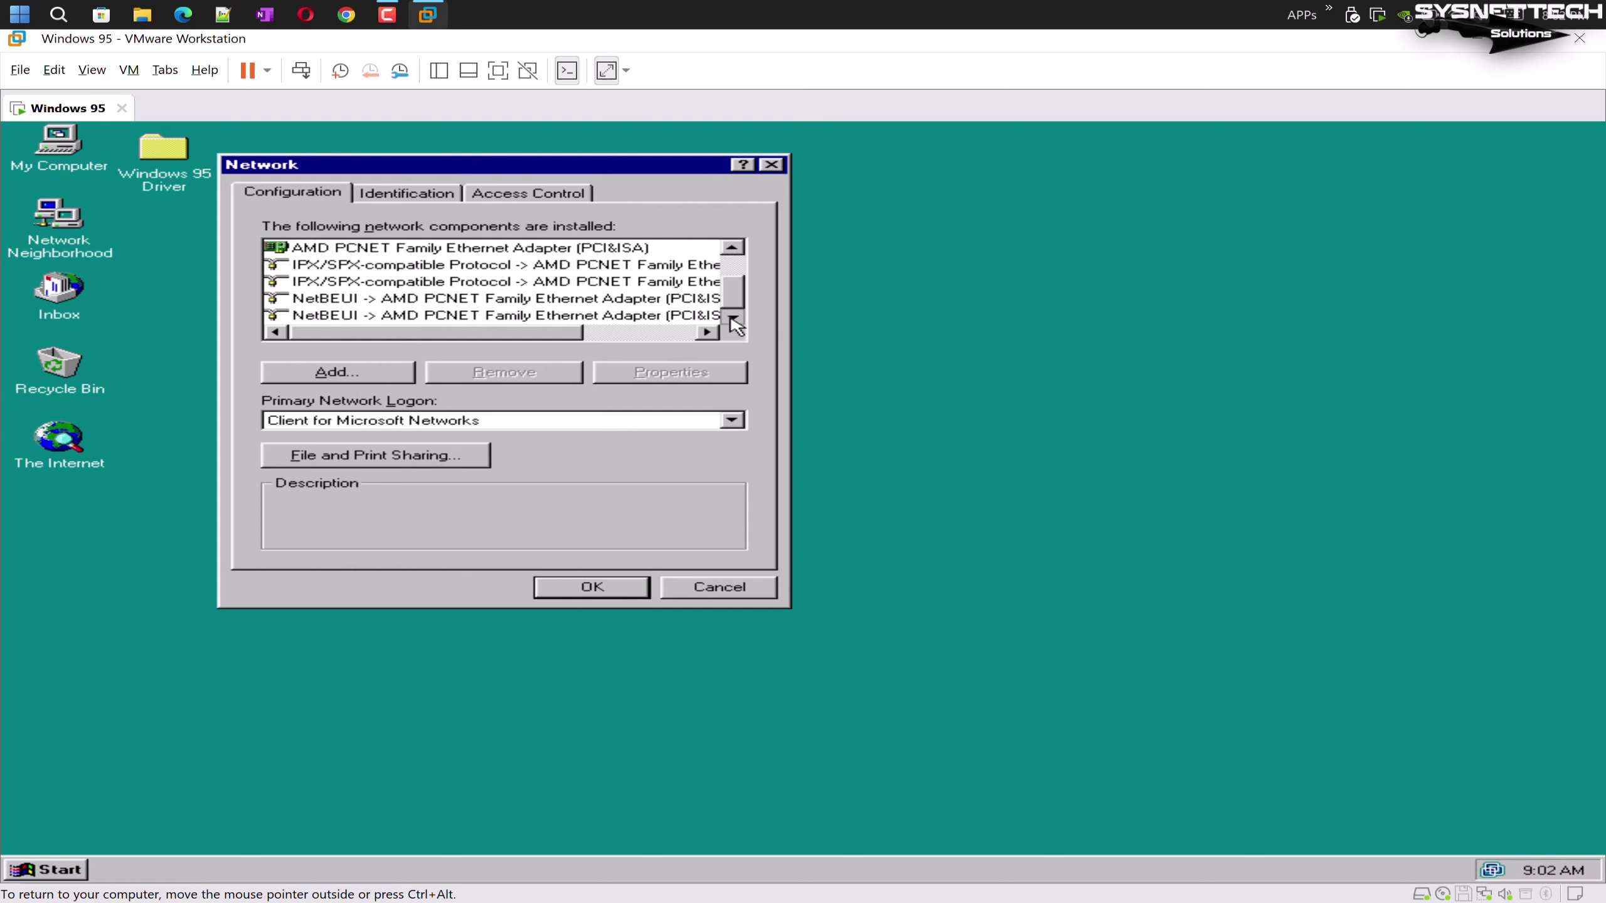
Add the Microsoft TCP/IP protocol to the network components, arranging the selection dialogs beside the Network dialog
left_click(393, 371)
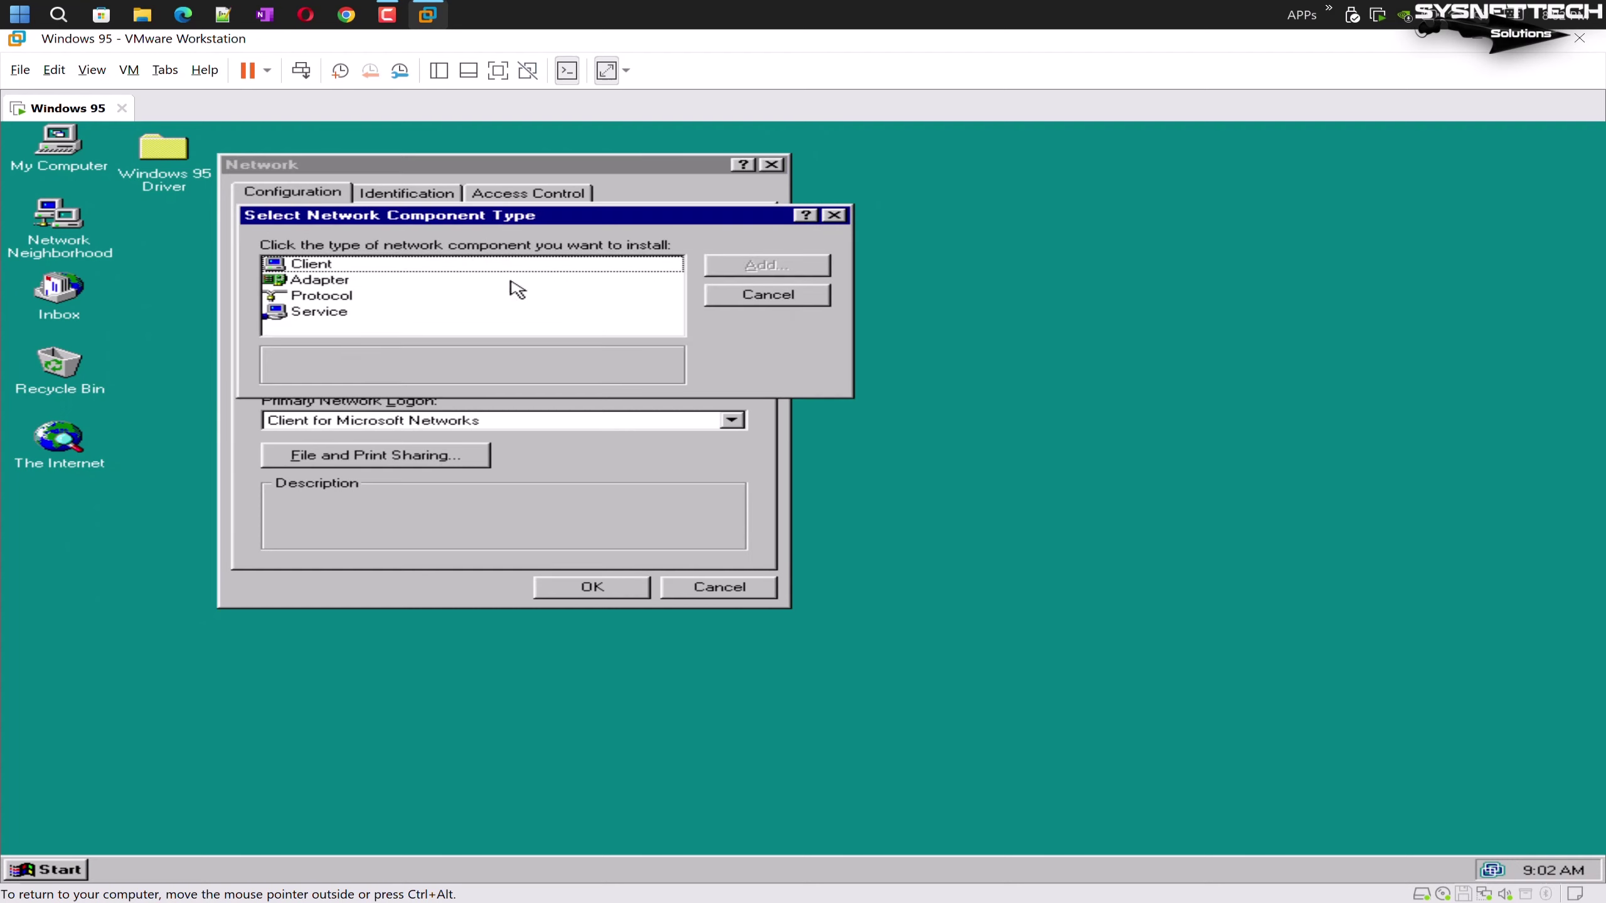
left_click_drag(566, 218, 1167, 171)
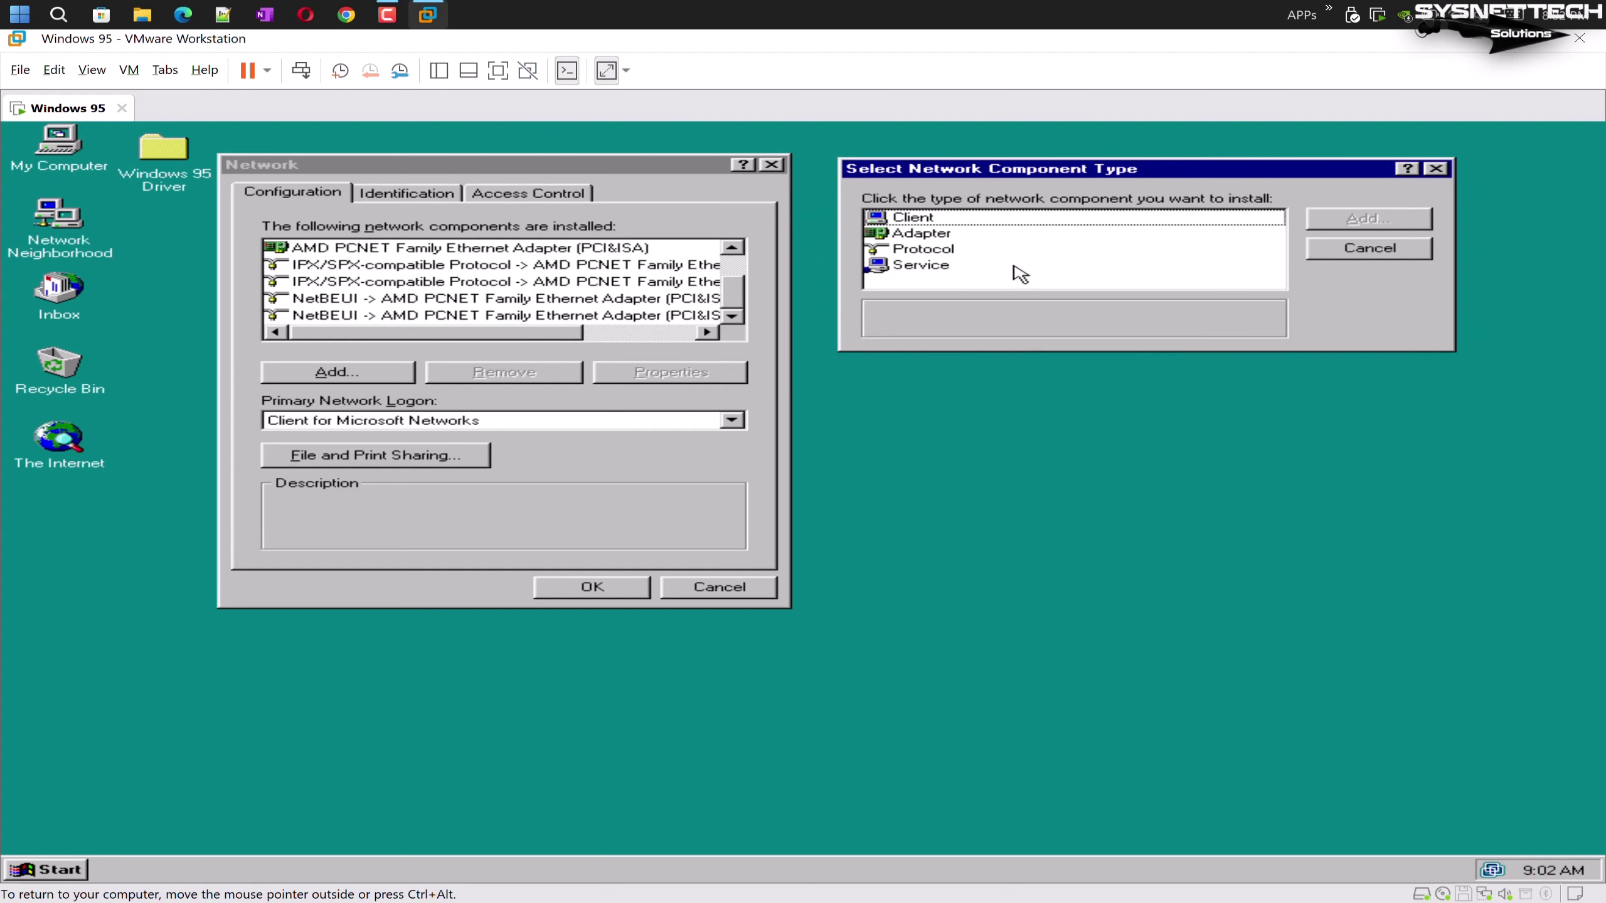
left_click(939, 250)
left_click(1391, 219)
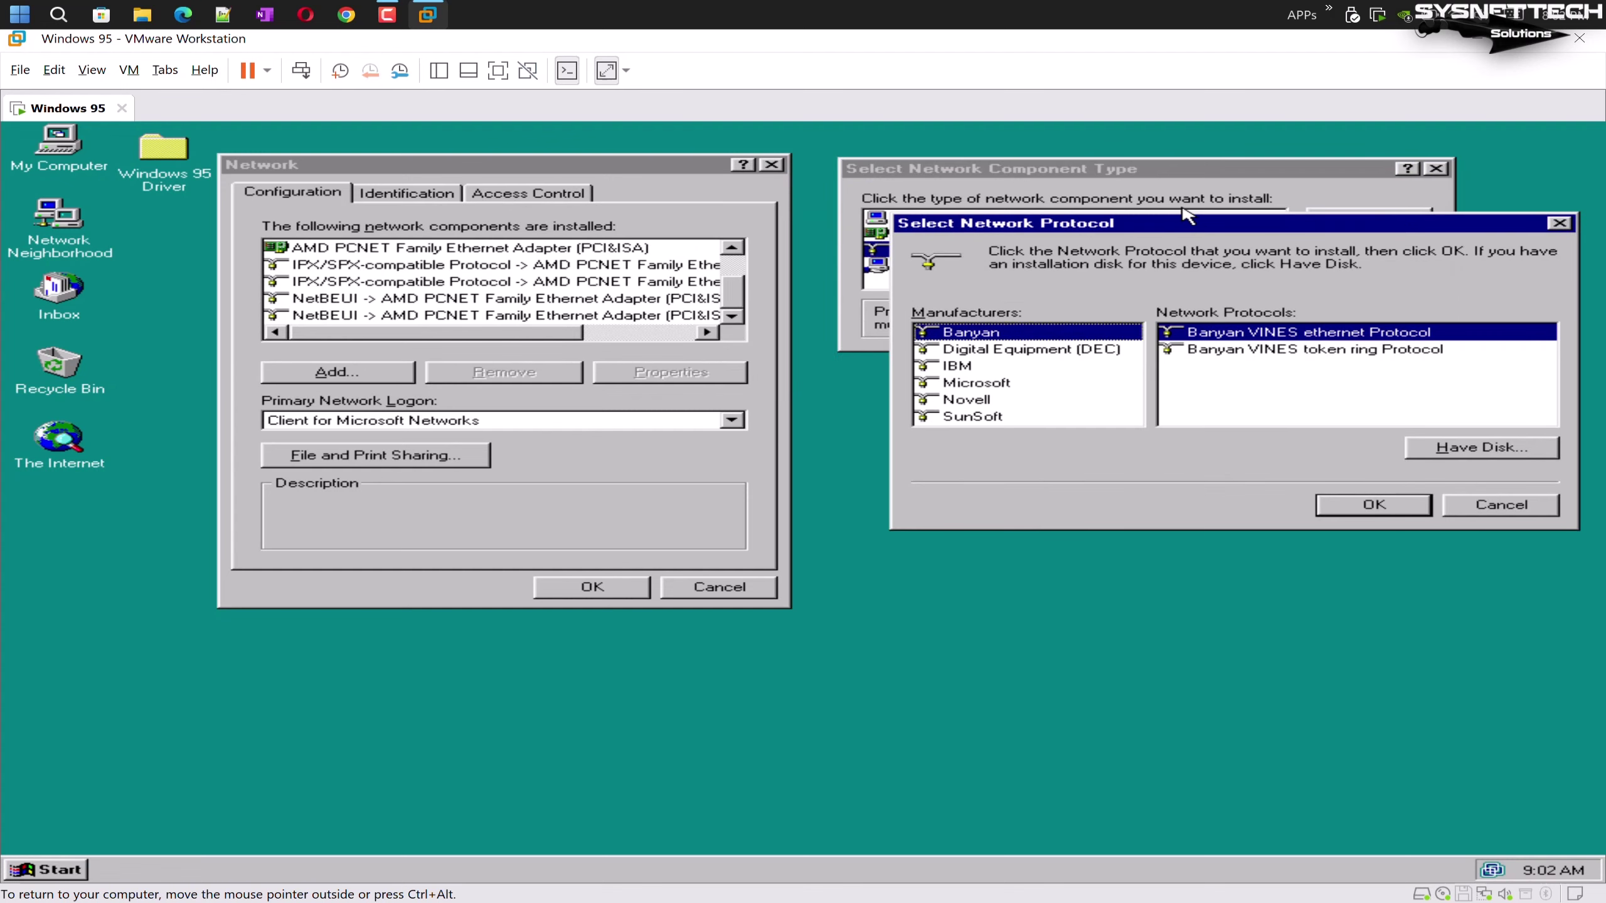
left_click_drag(1186, 235, 1133, 384)
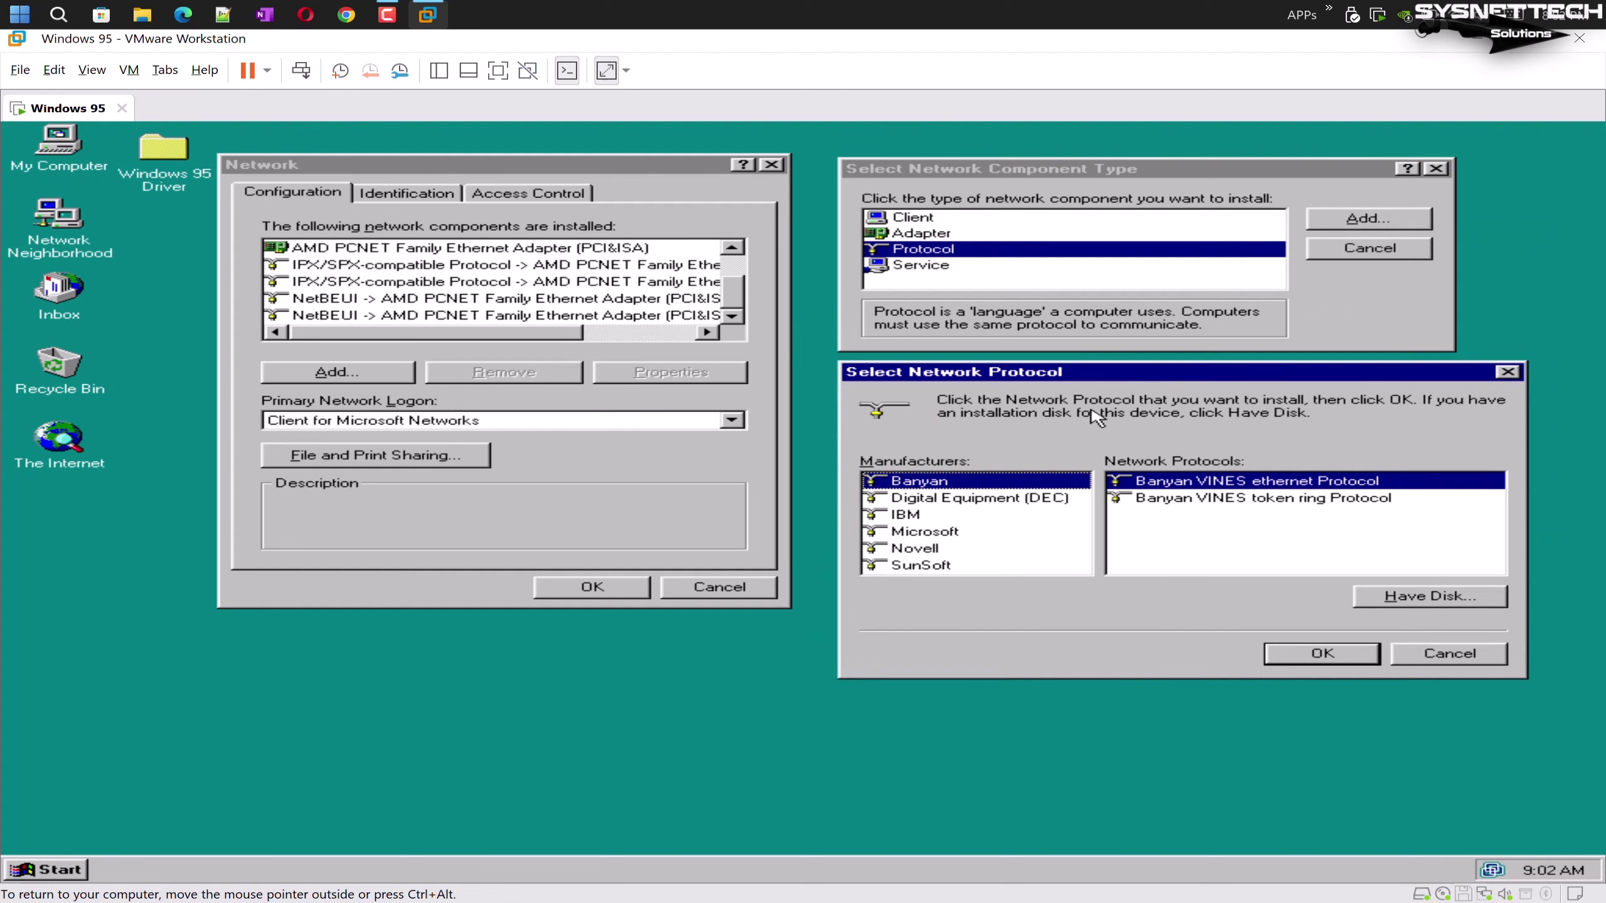
left_click(937, 531)
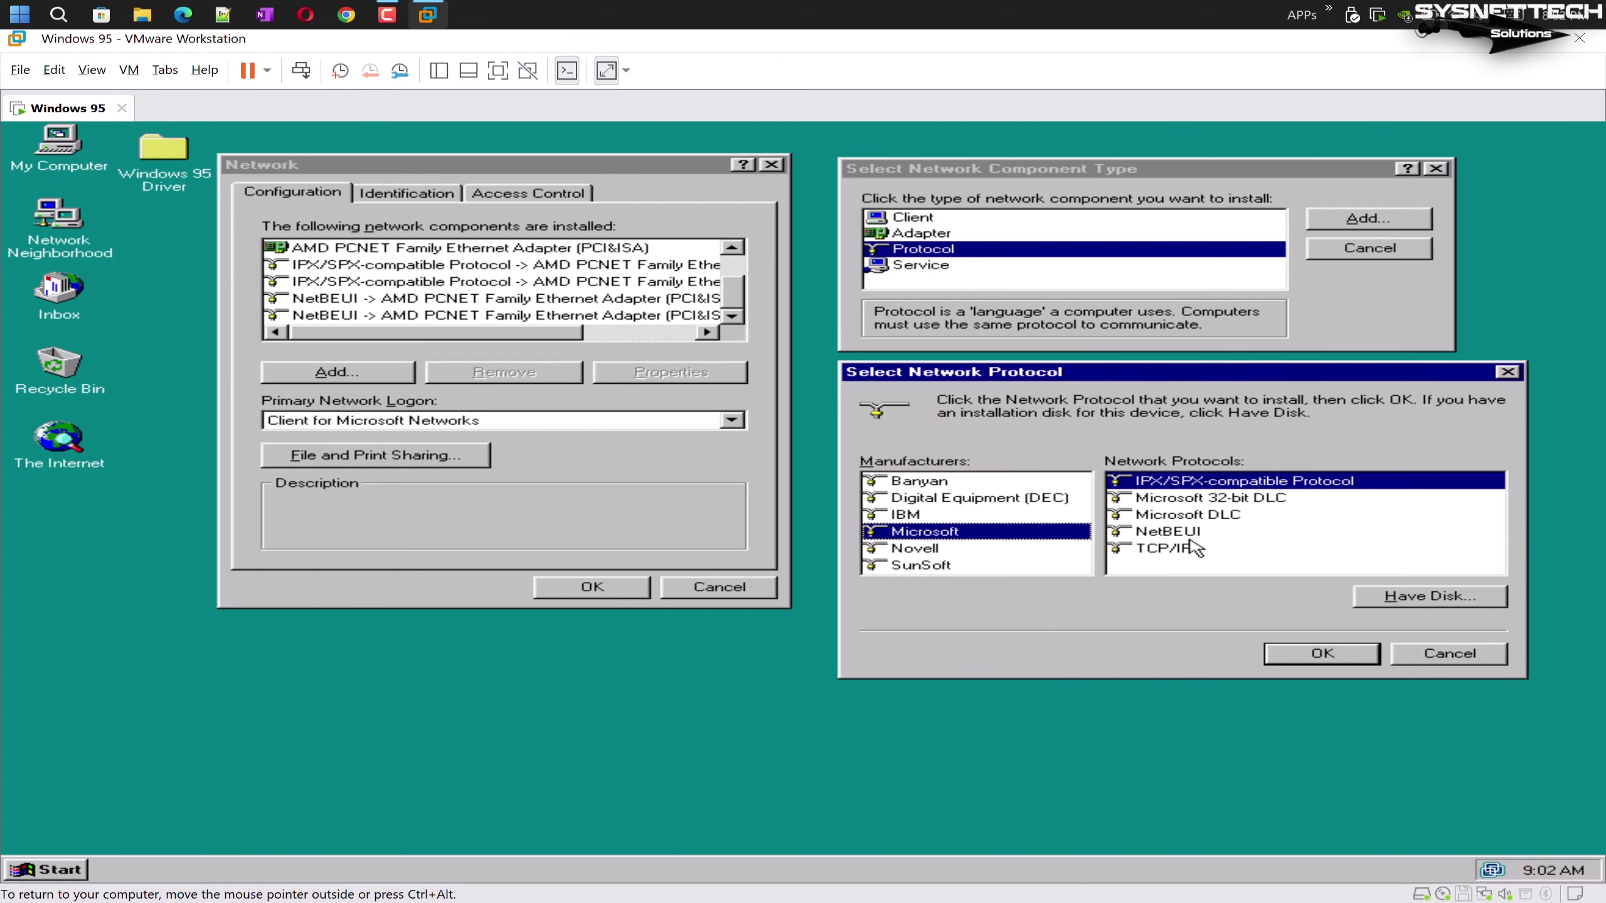
left_click(1191, 548)
left_click(1345, 657)
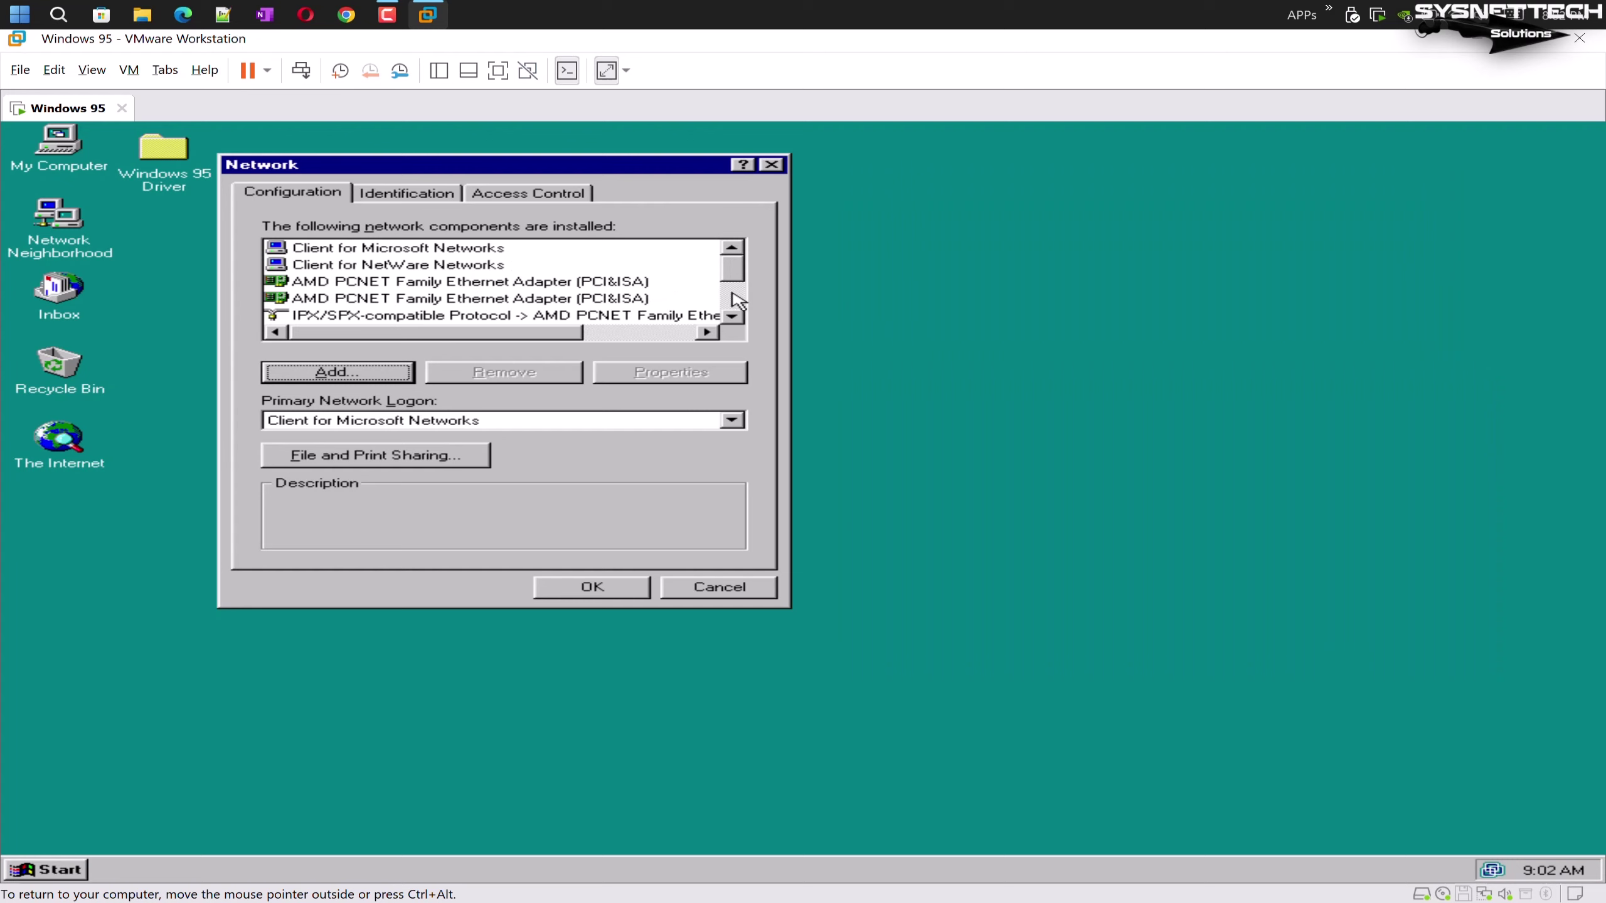
Check the component list for the TCP/IP entries, apply the network configuration, and restart Windows 95
left_click(734, 316)
left_click(733, 316)
left_click(734, 316)
left_click(733, 317)
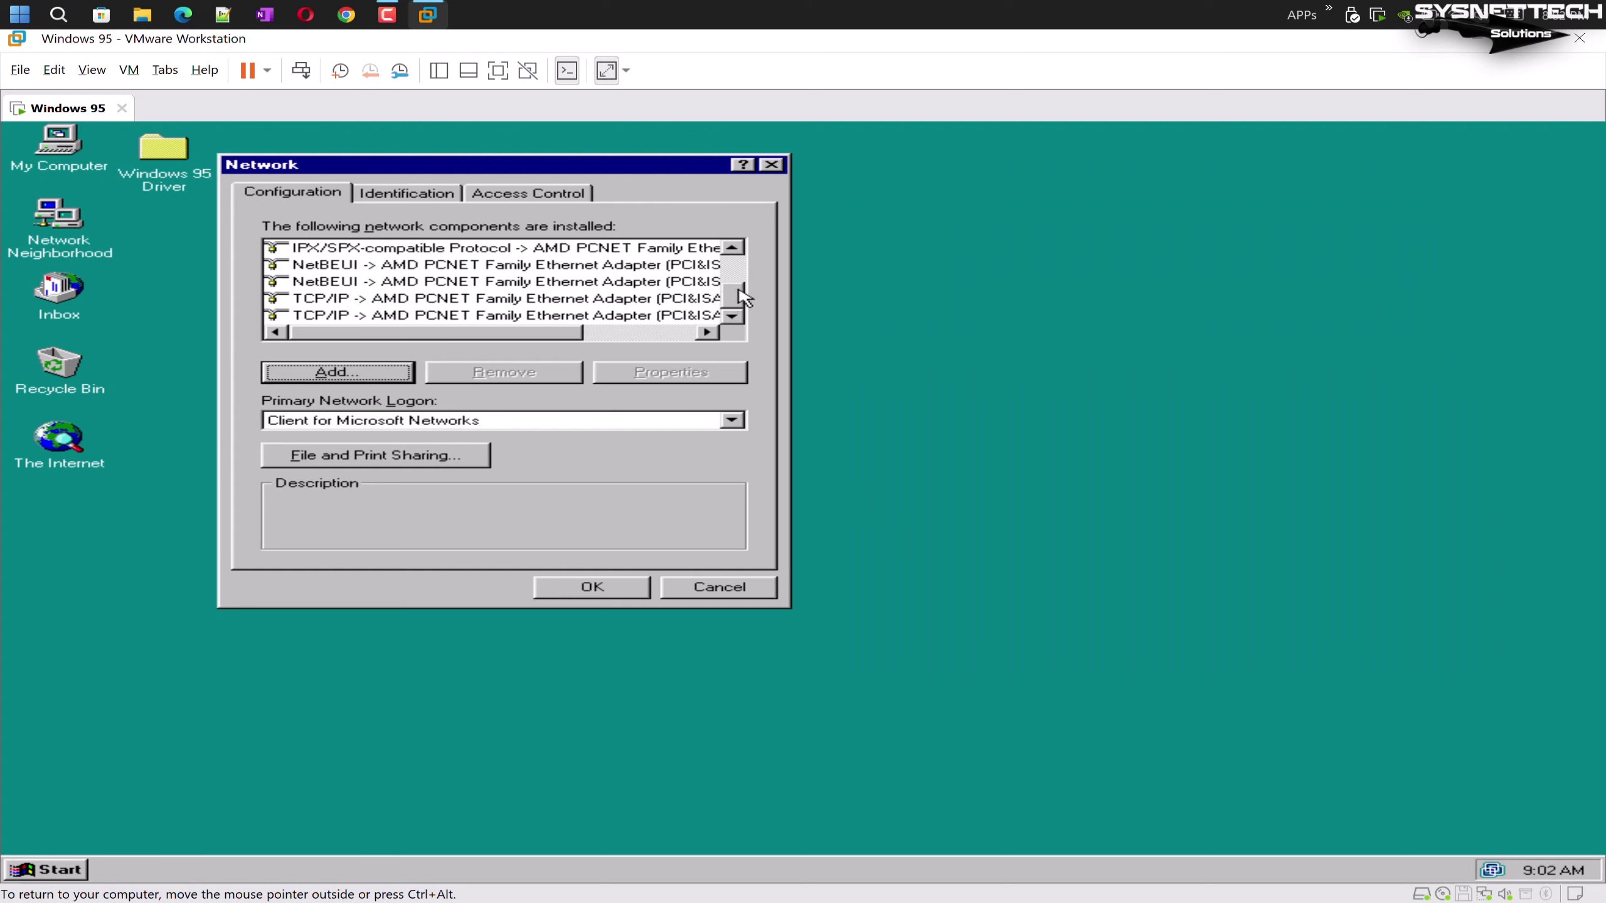
mouse_move(743, 298)
left_mouse_down()
mouse_move(745, 285)
mouse_move(749, 309)
left_mouse_up()
left_click(593, 587)
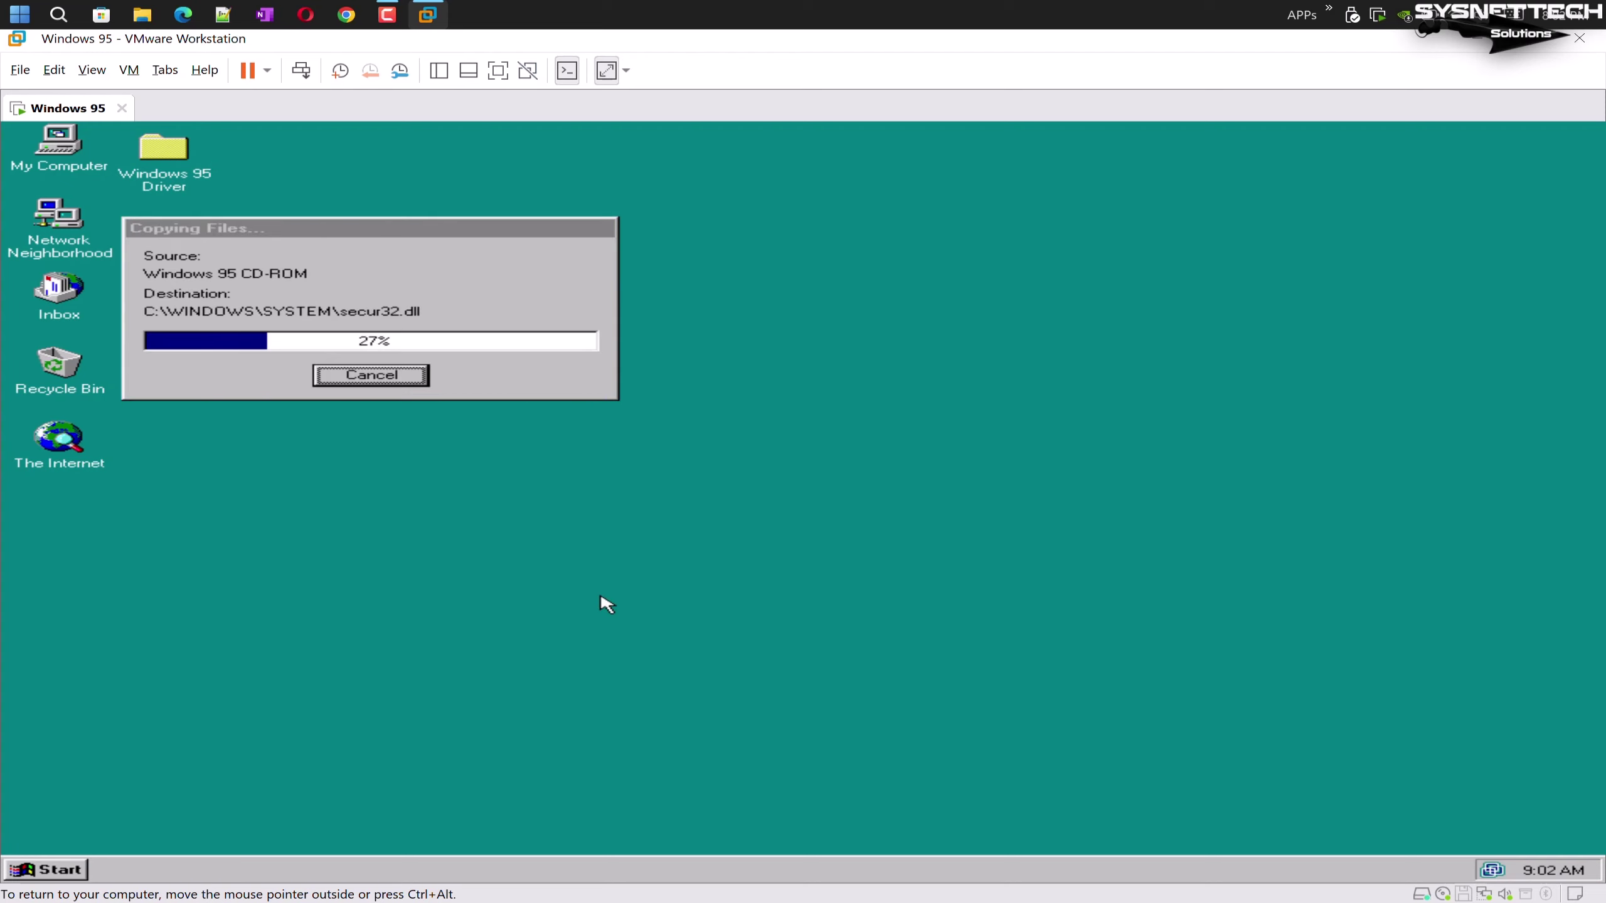
left_click(350, 461)
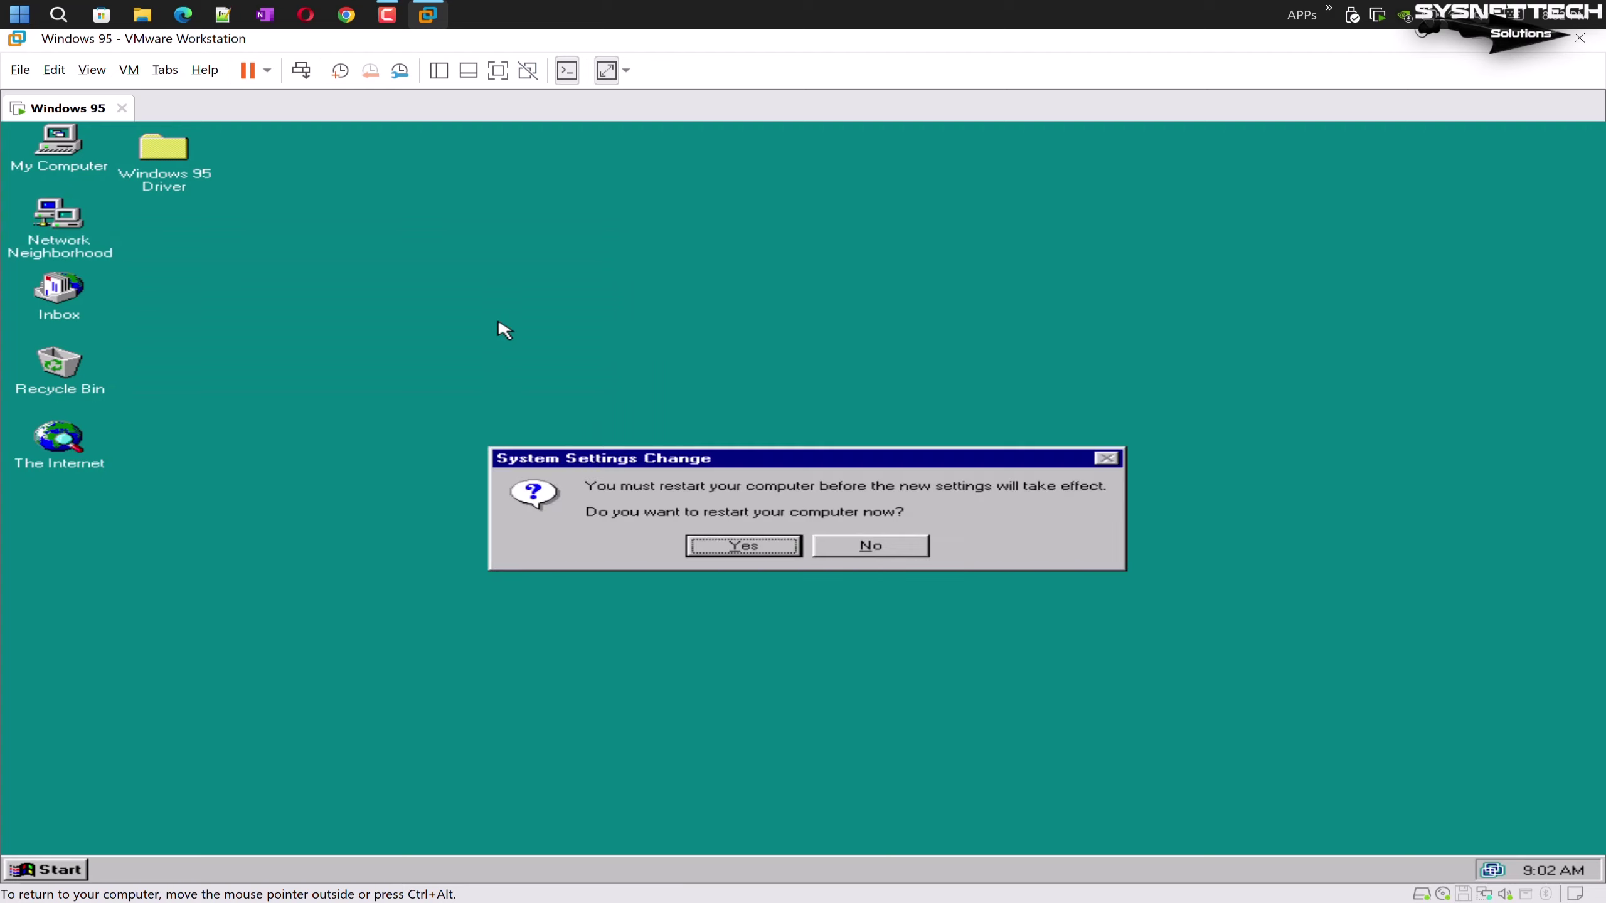
left_click(776, 548)
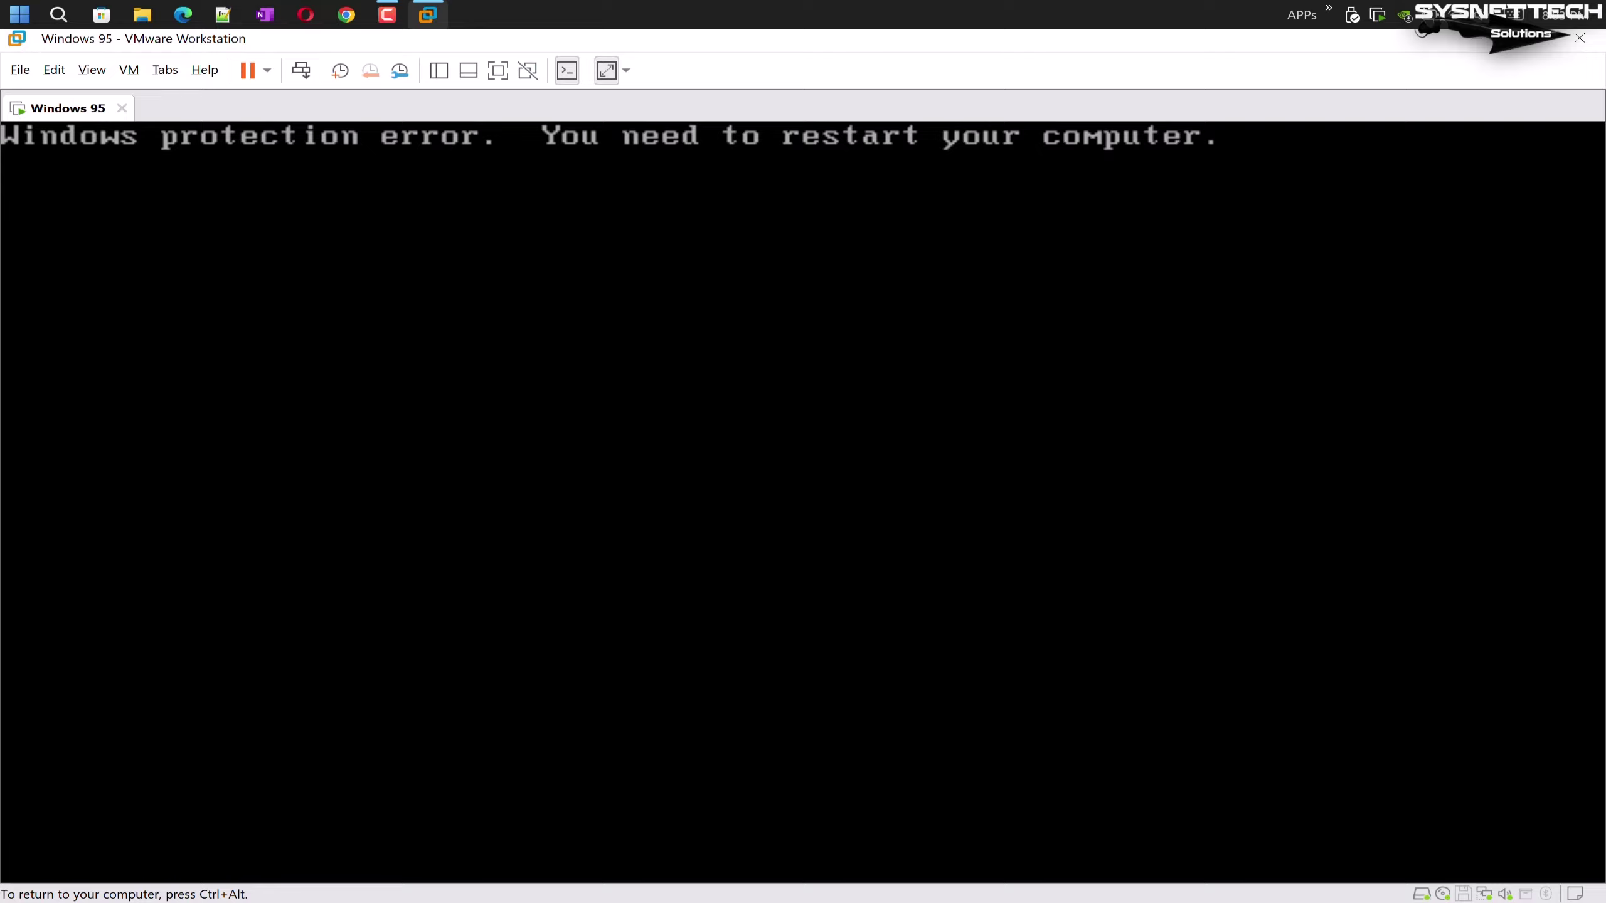
Release input from the virtual machine and power off the Windows 95 virtual machine
key("ctrl+alt")
left_click(266, 70)
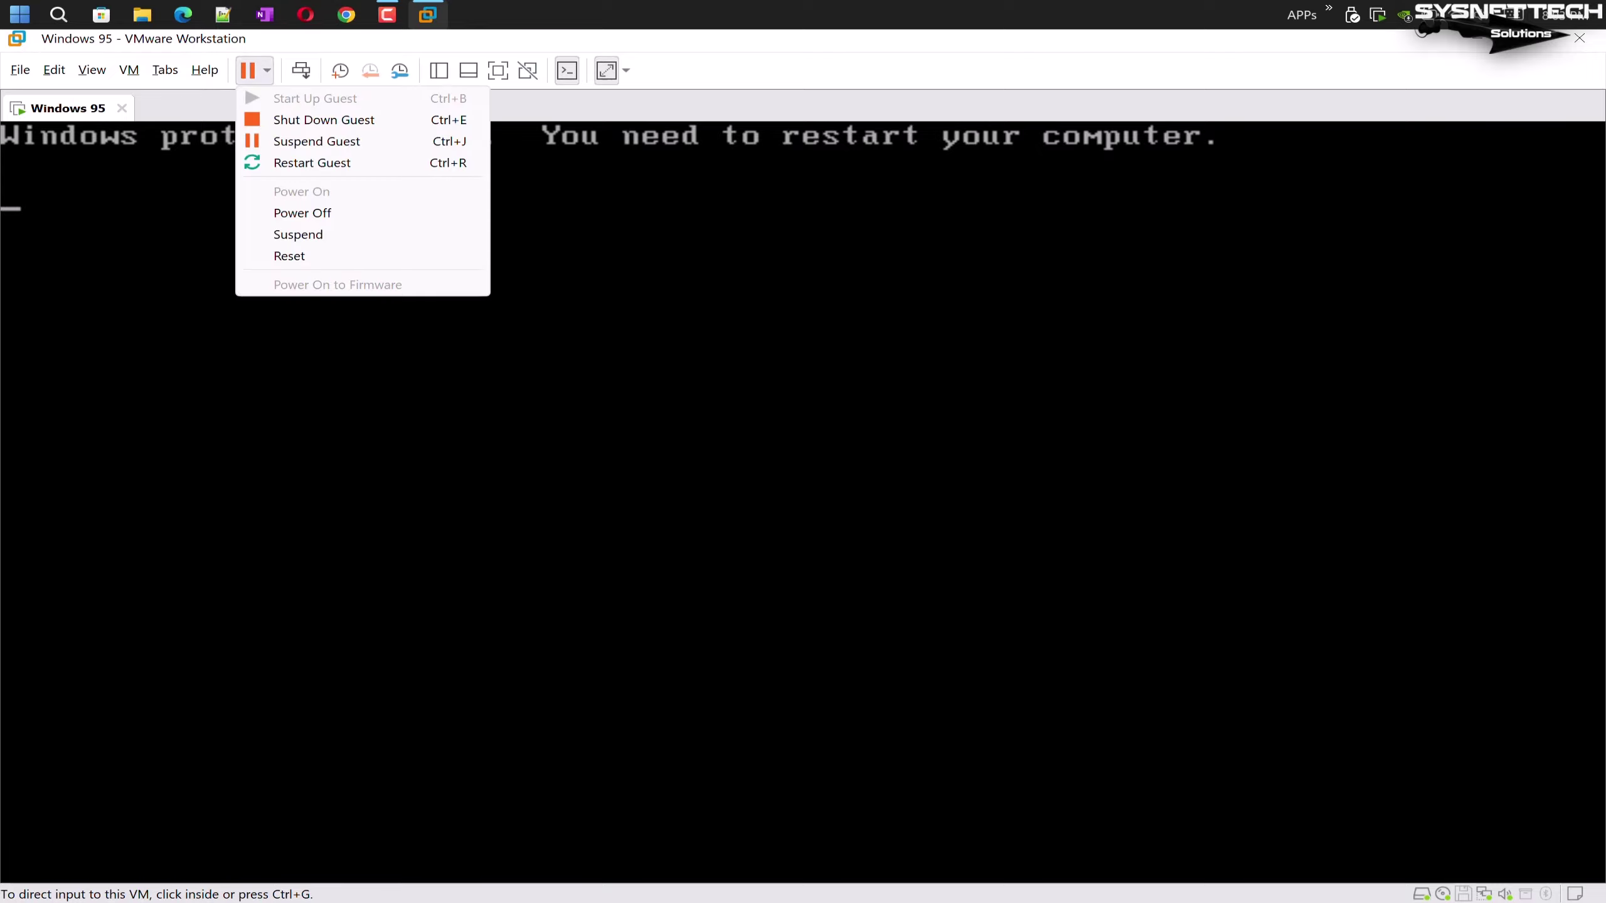
left_click(303, 212)
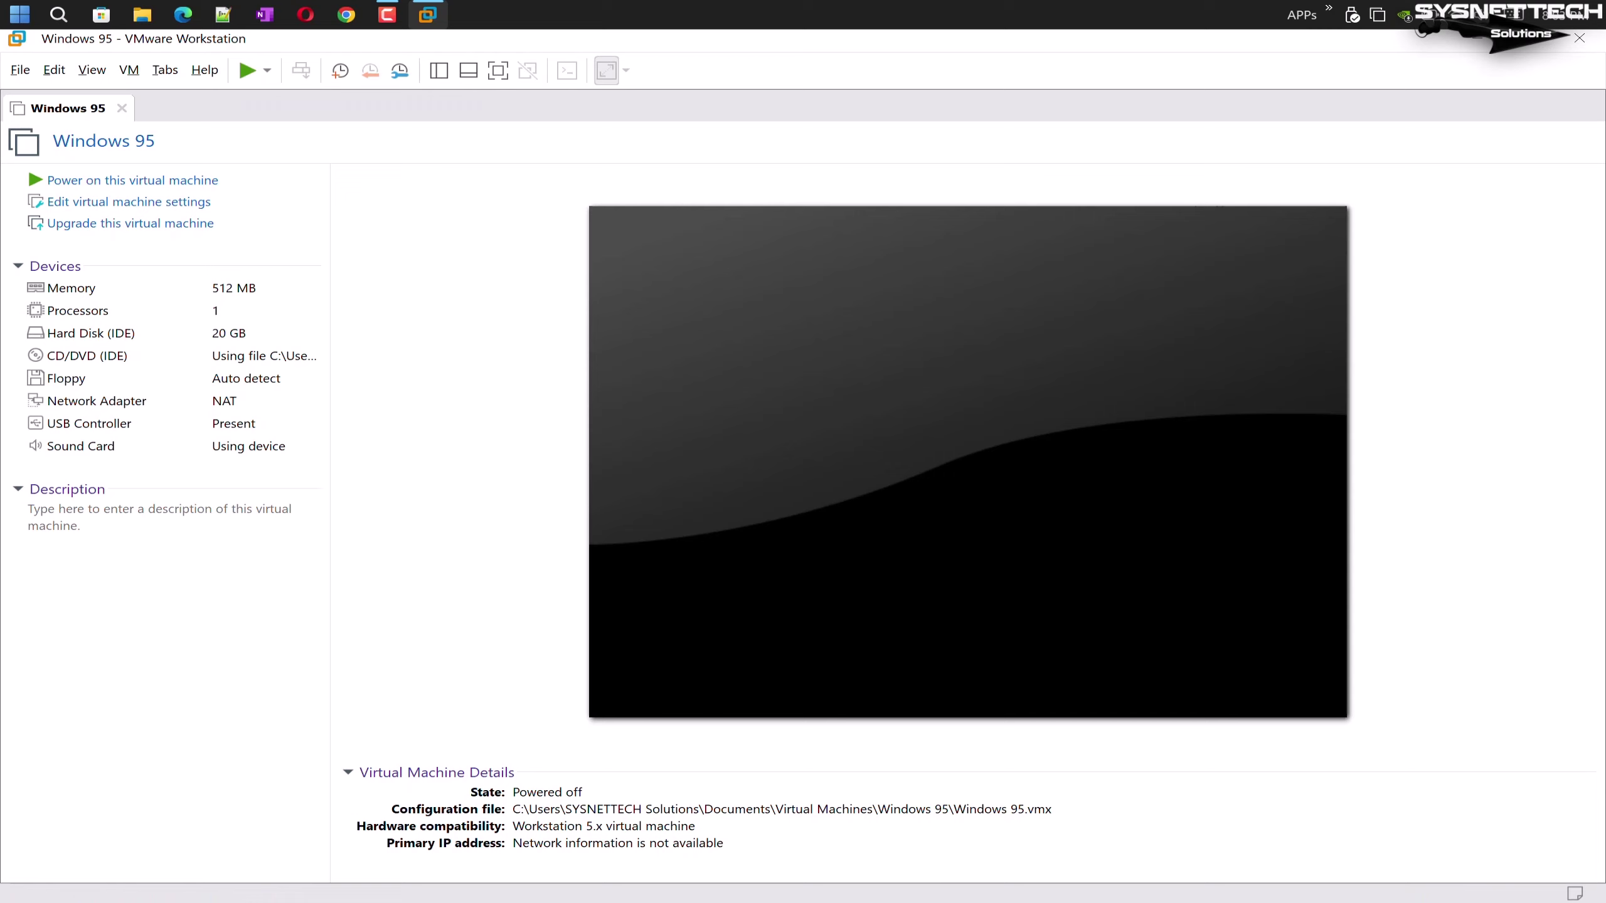